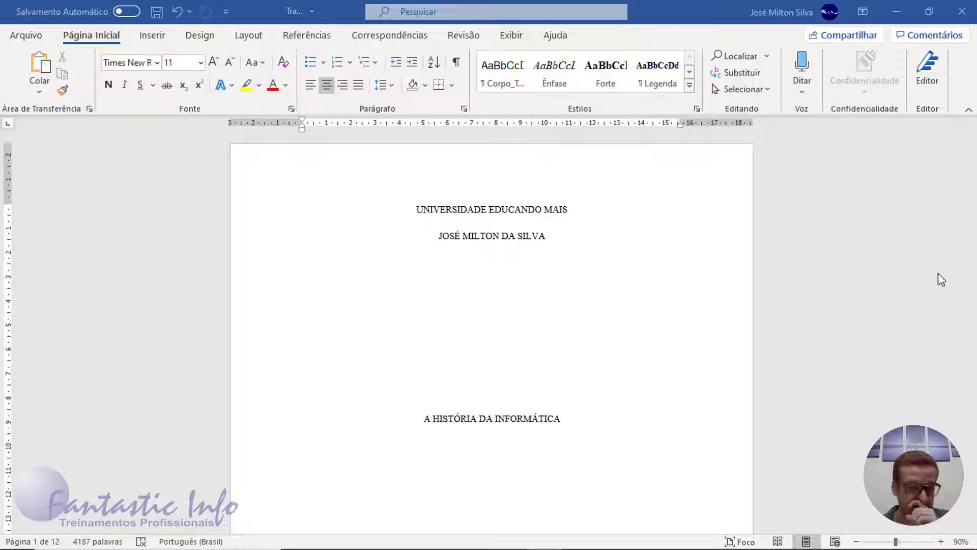
Step: Look through the document from the cover page into the body text, checking its current formatting
{"action": "scroll", "coordinate": [473, 275], "scroll_direction": "down", "scroll_amount": 10}
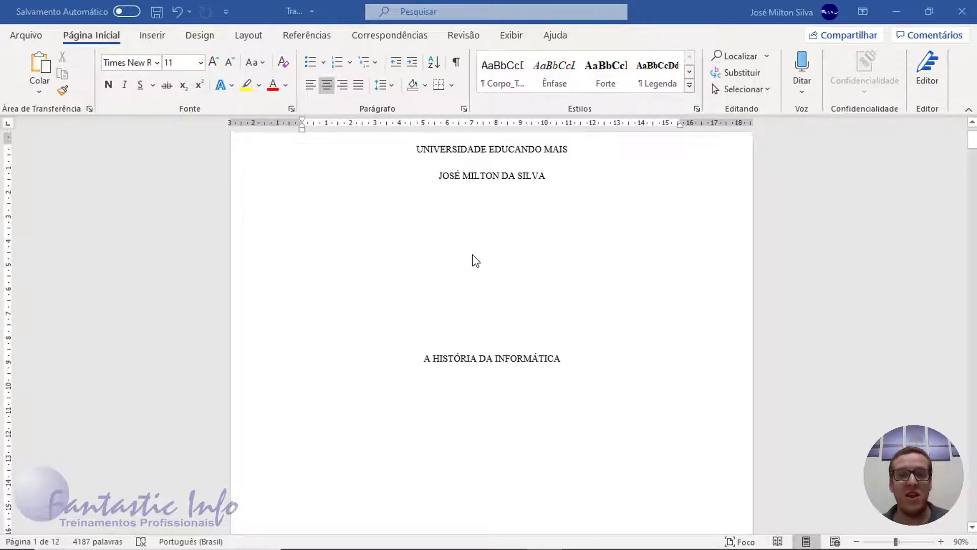
{"action": "scroll", "coordinate": [507, 329], "scroll_direction": "down", "scroll_amount": 14}
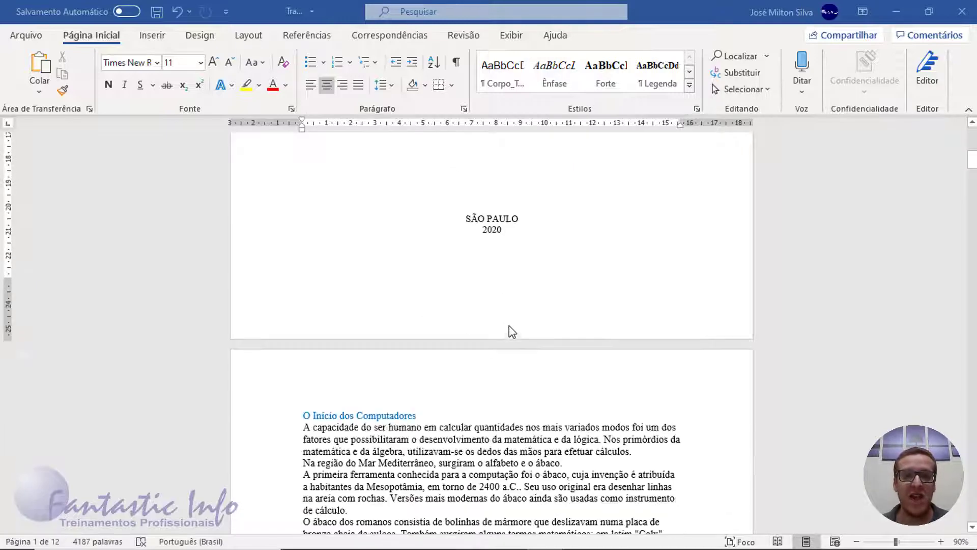
{"action": "scroll", "coordinate": [514, 344], "scroll_direction": "down", "scroll_amount": 17}
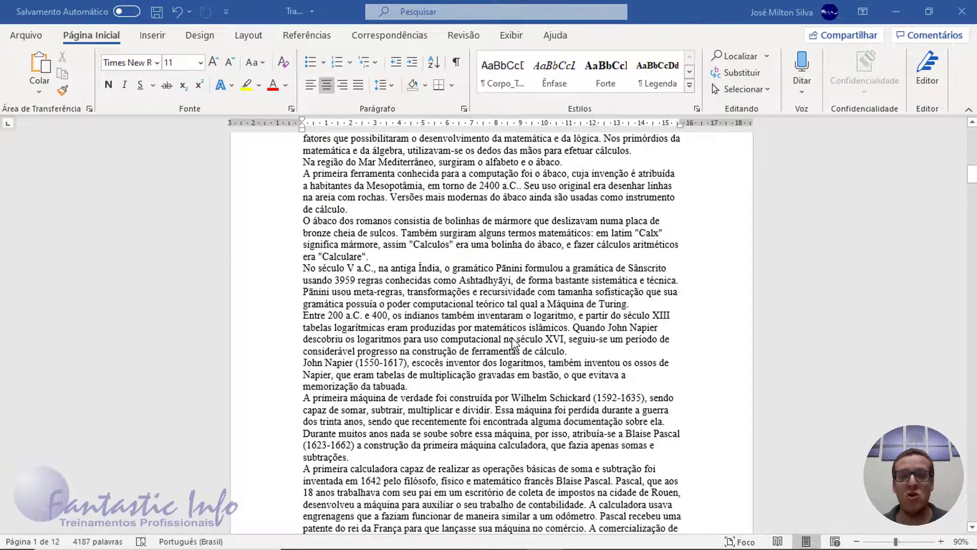
{"action": "scroll", "coordinate": [514, 367], "scroll_direction": "down", "scroll_amount": 18}
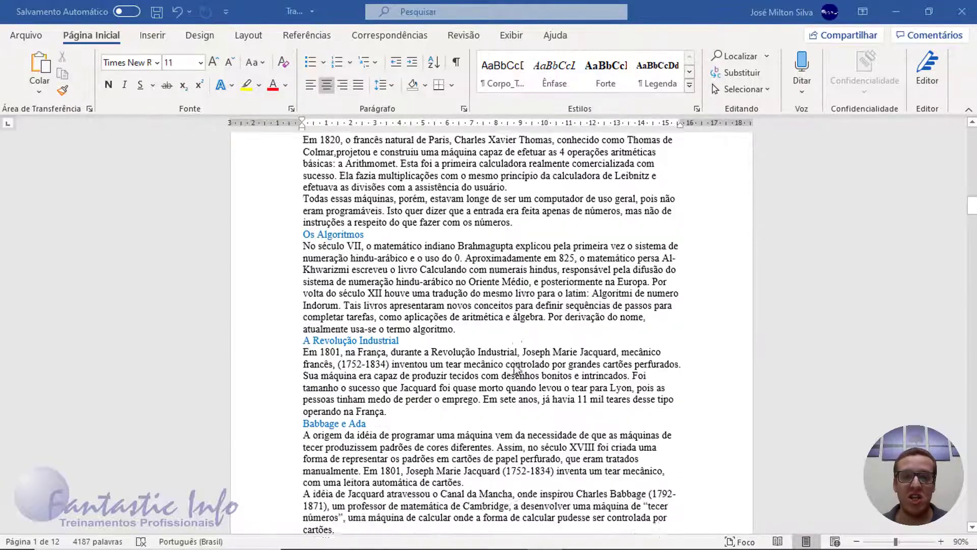
{"action": "scroll", "coordinate": [522, 377], "scroll_direction": "up", "scroll_amount": 20}
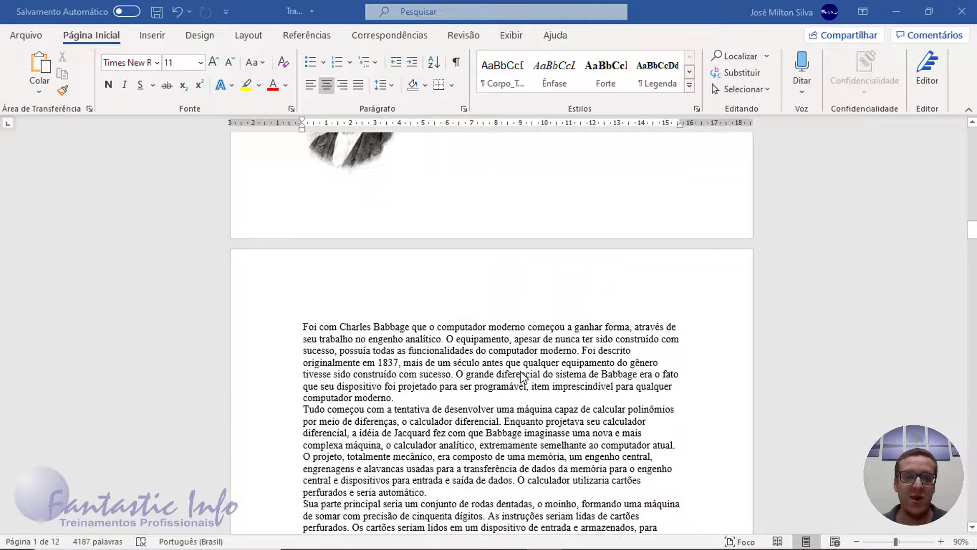
{"action": "scroll", "coordinate": [523, 364], "scroll_direction": "up", "scroll_amount": 11}
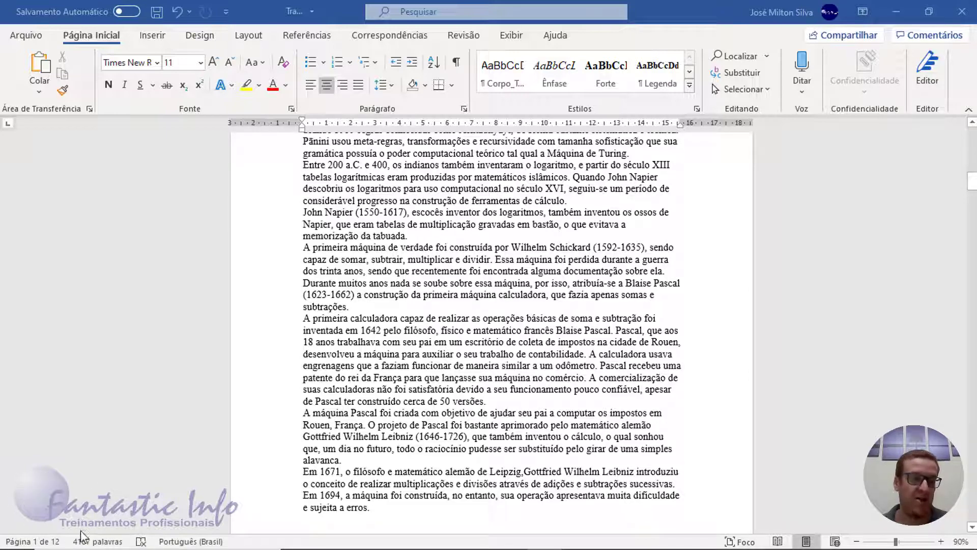
{"action": "scroll", "coordinate": [559, 370], "scroll_direction": "up", "scroll_amount": 1}
{"action": "scroll", "coordinate": [558, 367], "scroll_direction": "up", "scroll_amount": 20}
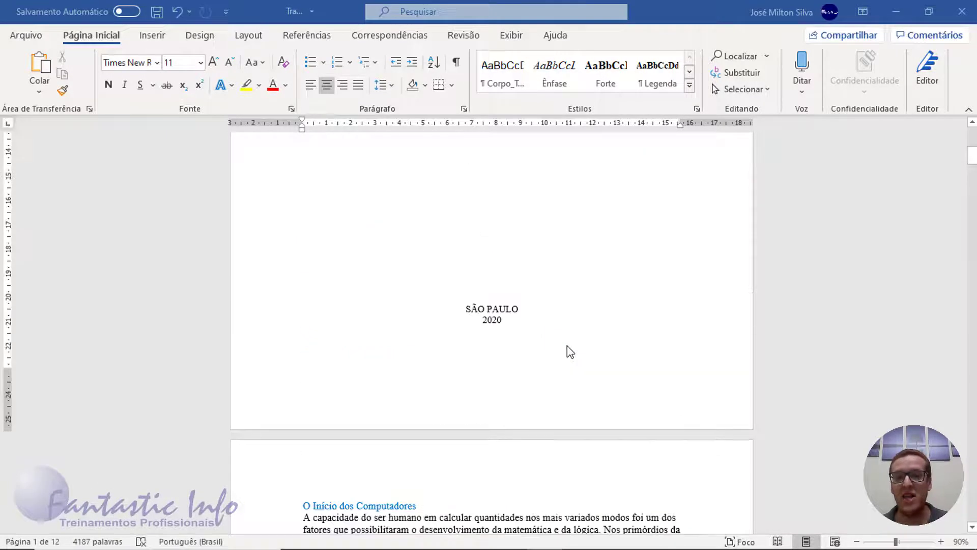
{"action": "scroll", "coordinate": [570, 351], "scroll_direction": "up", "scroll_amount": 5}
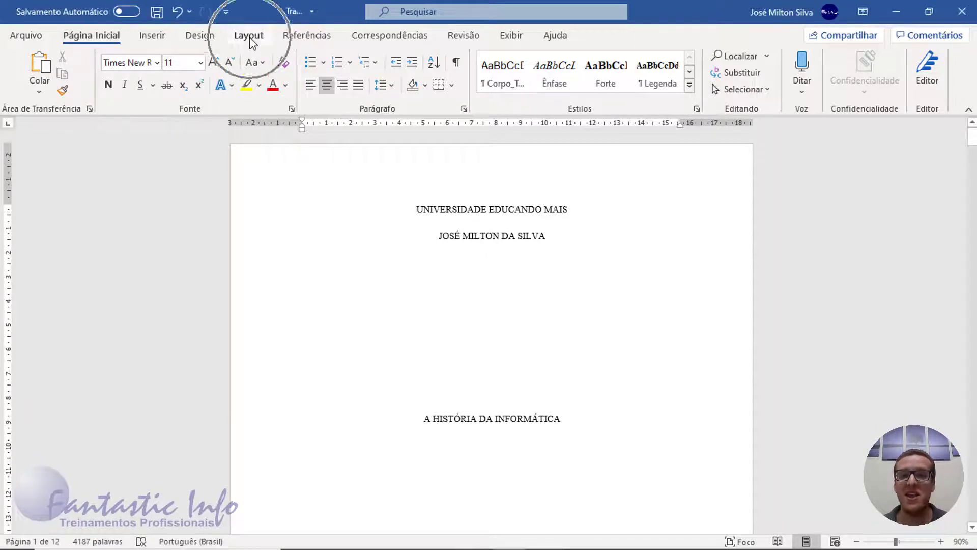
Step: Open the full page setup options and set the top margin to 3 cm
{"action": "left_click", "coordinate": [249, 36]}
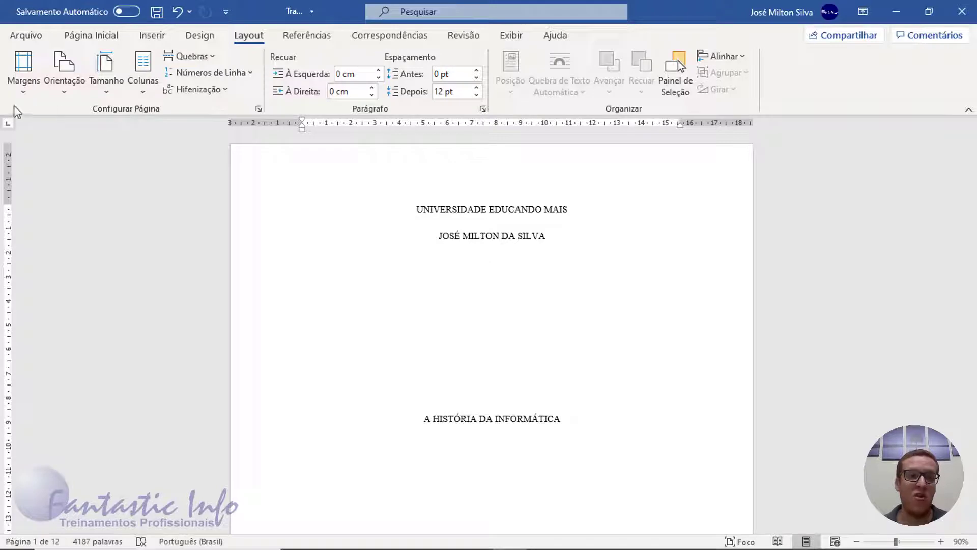
{"action": "left_click", "coordinate": [258, 109]}
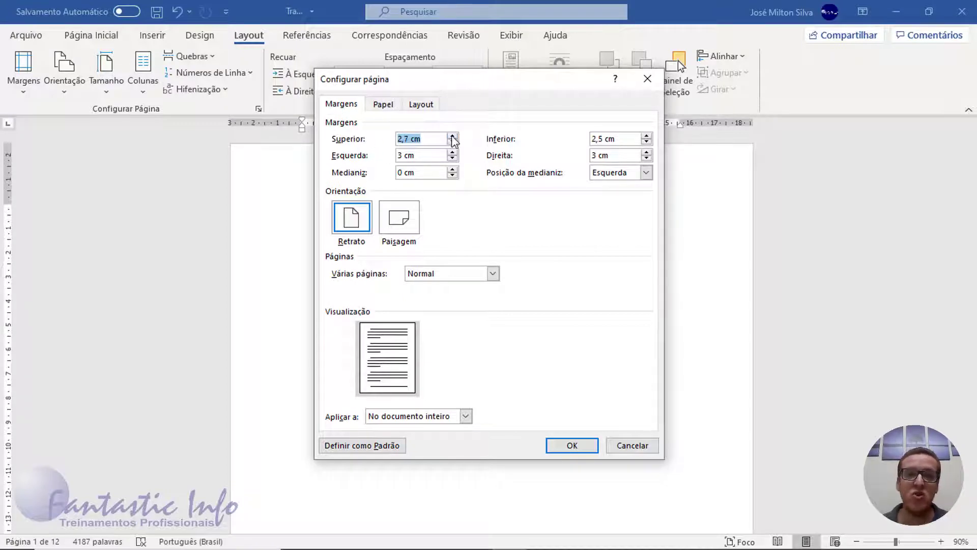
{"action": "left_click", "coordinate": [452, 135]}
{"action": "left_click", "coordinate": [451, 136]}
{"action": "left_click", "coordinate": [452, 136]}
{"action": "left_click", "coordinate": [452, 136]}
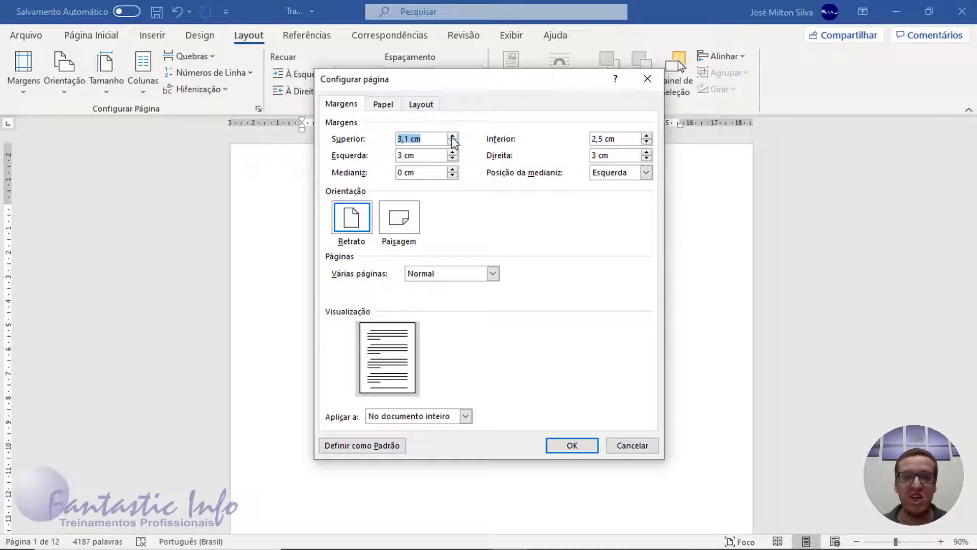
{"action": "left_click", "coordinate": [451, 141]}
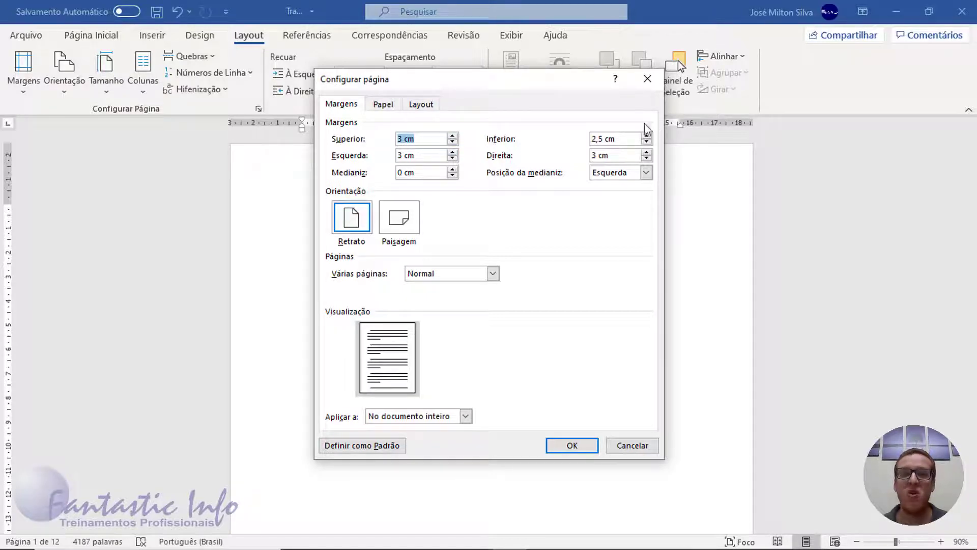
Step: Set the bottom margin of the page to 2 cm
{"action": "left_click", "coordinate": [647, 142]}
{"action": "left_click", "coordinate": [647, 143]}
{"action": "left_click", "coordinate": [647, 142]}
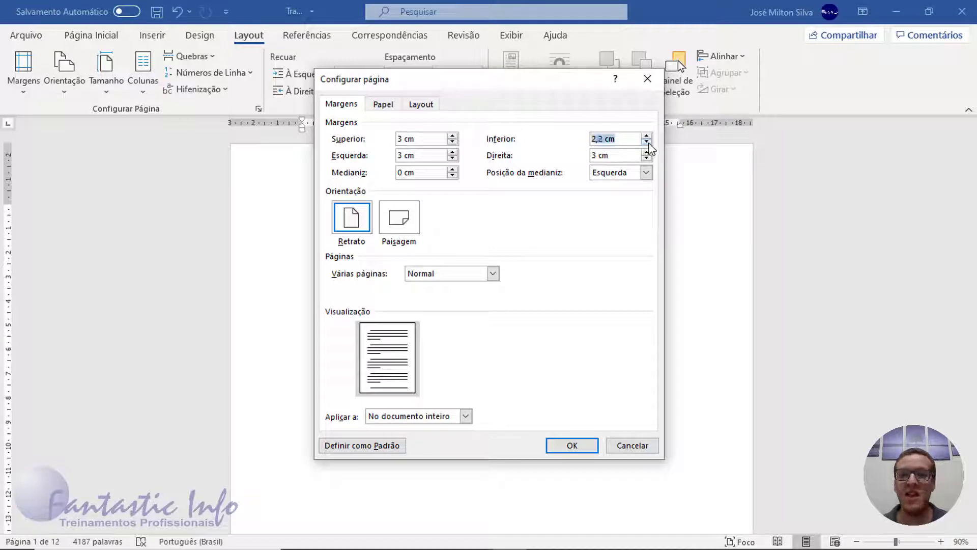
{"action": "left_click", "coordinate": [646, 143]}
{"action": "left_click", "coordinate": [647, 142]}
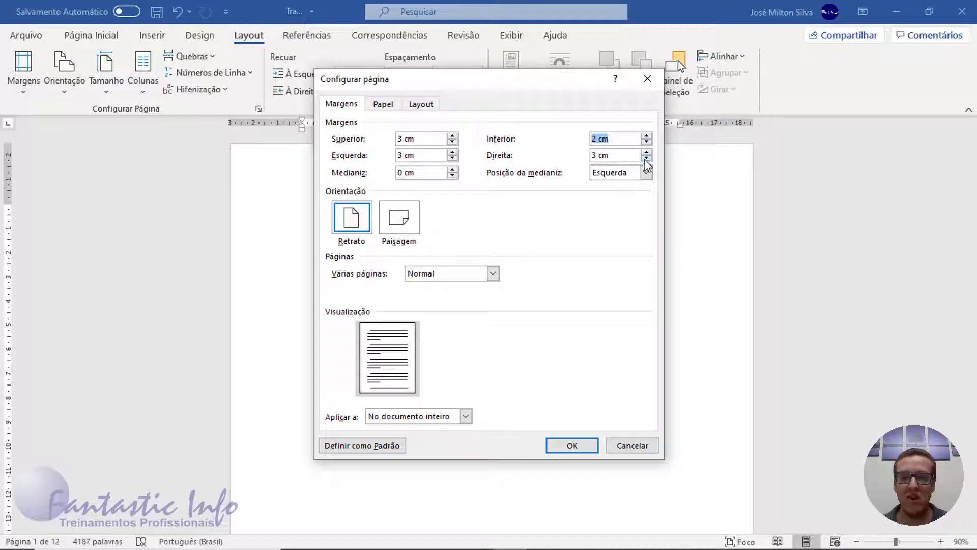
Step: Set the right margin of the page to 2 cm
{"action": "left_click", "coordinate": [646, 159]}
{"action": "left_click", "coordinate": [646, 158]}
{"action": "left_click", "coordinate": [646, 159]}
{"action": "left_click", "coordinate": [646, 159]}
{"action": "left_click", "coordinate": [646, 159]}
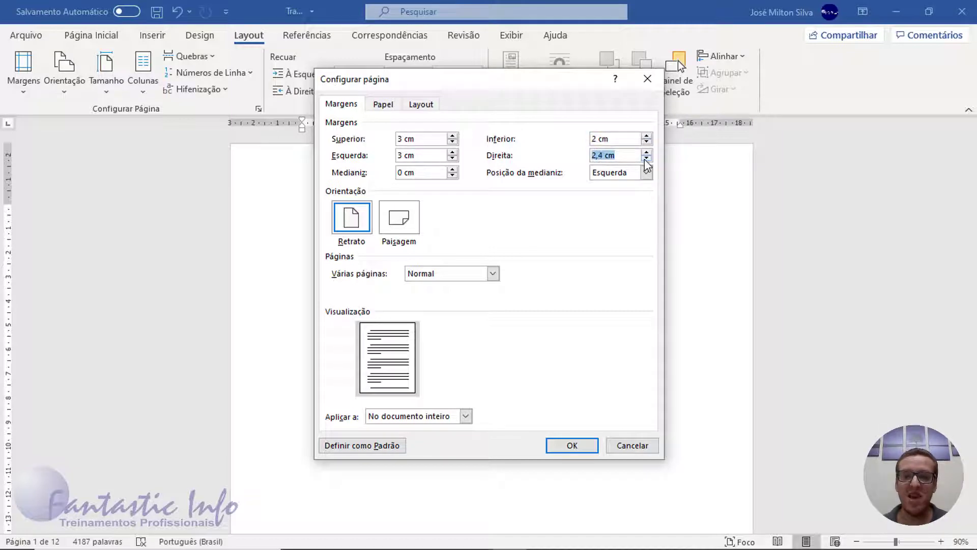
{"action": "left_click", "coordinate": [646, 158]}
{"action": "left_click", "coordinate": [646, 158]}
{"action": "left_click", "coordinate": [646, 158]}
{"action": "left_click", "coordinate": [646, 158]}
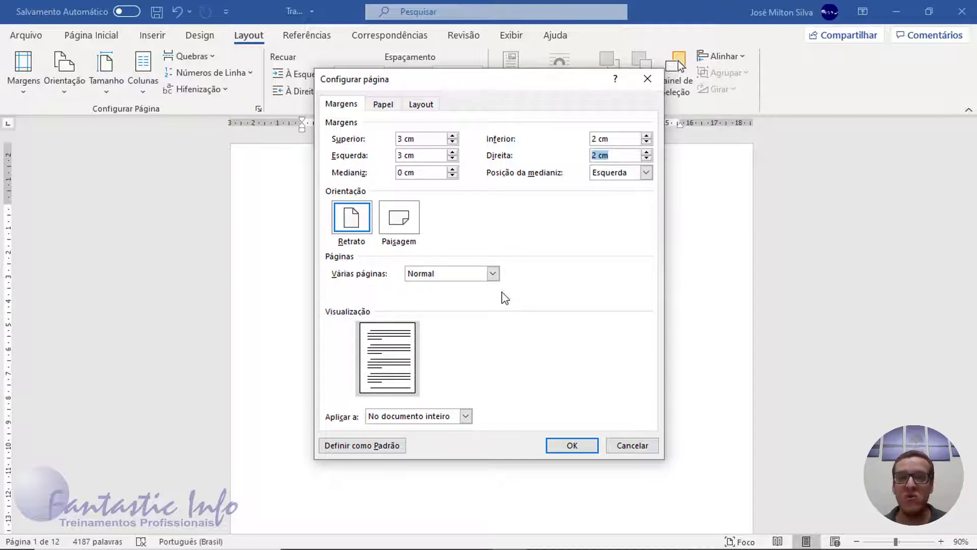
Step: Set the paper size to A4 and apply the page setup to the whole document
{"action": "left_click", "coordinate": [385, 110]}
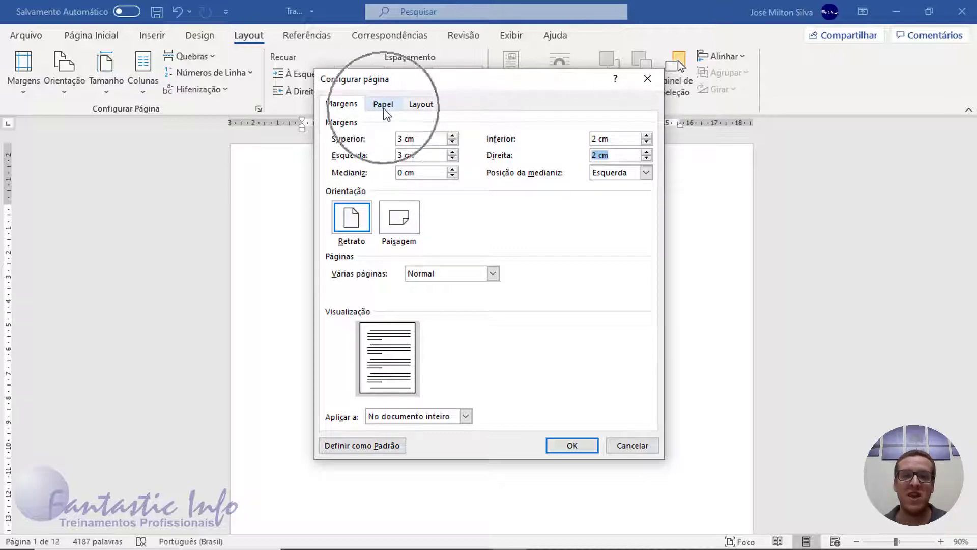
{"action": "left_click", "coordinate": [385, 108]}
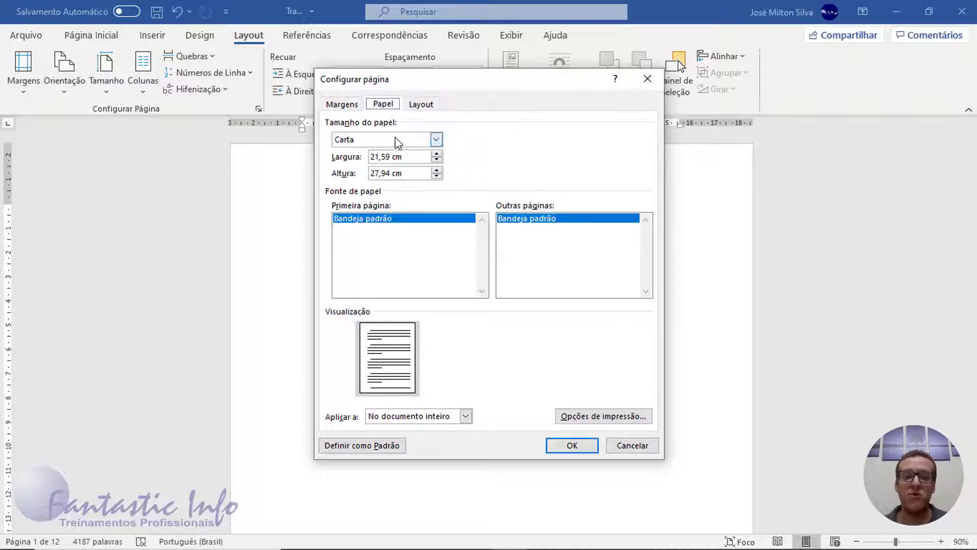
{"action": "key", "text": "ctrl"}
{"action": "key", "text": "ctrl"}
{"action": "key", "text": "ctrl"}
{"action": "key", "text": "ctrl"}
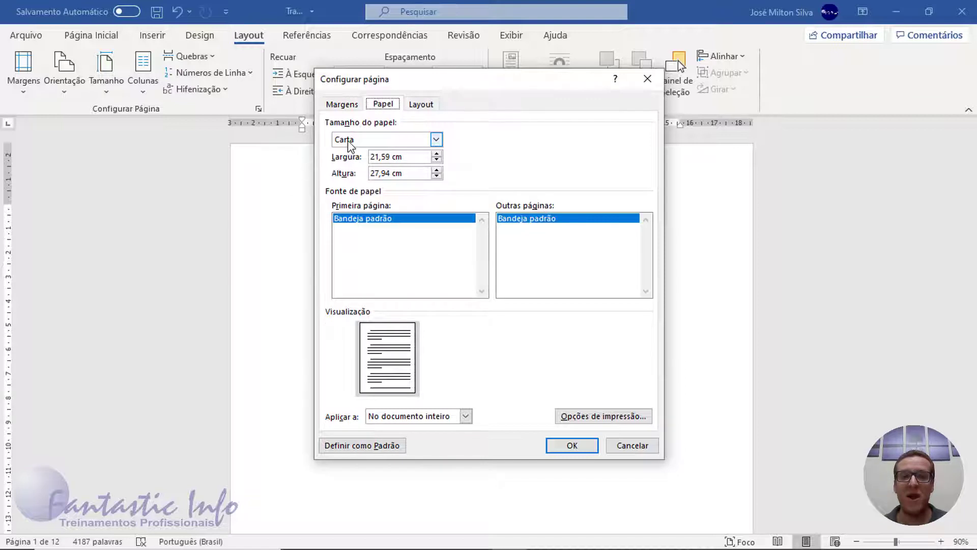
{"action": "left_click", "coordinate": [436, 140]}
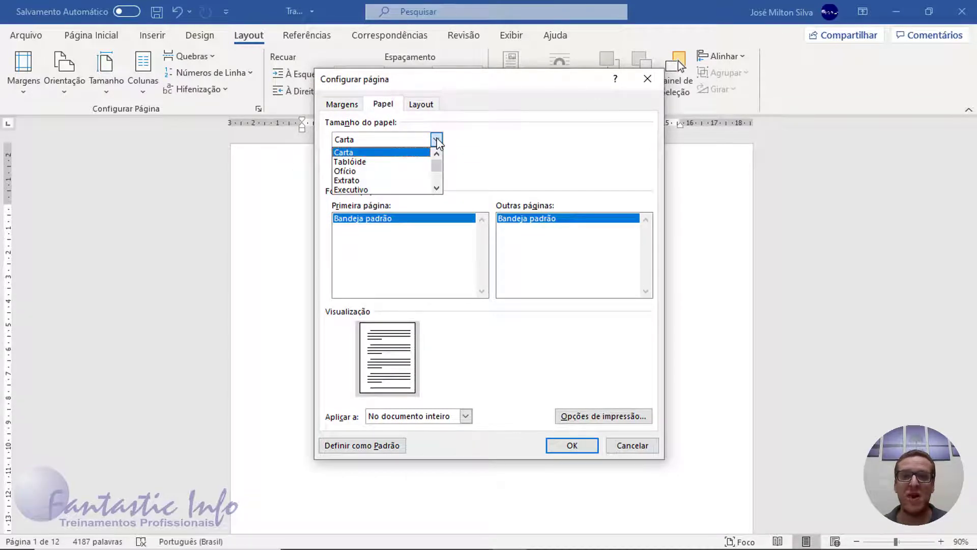
{"action": "left_click", "coordinate": [436, 189]}
{"action": "left_click", "coordinate": [437, 188]}
{"action": "left_click", "coordinate": [437, 189]}
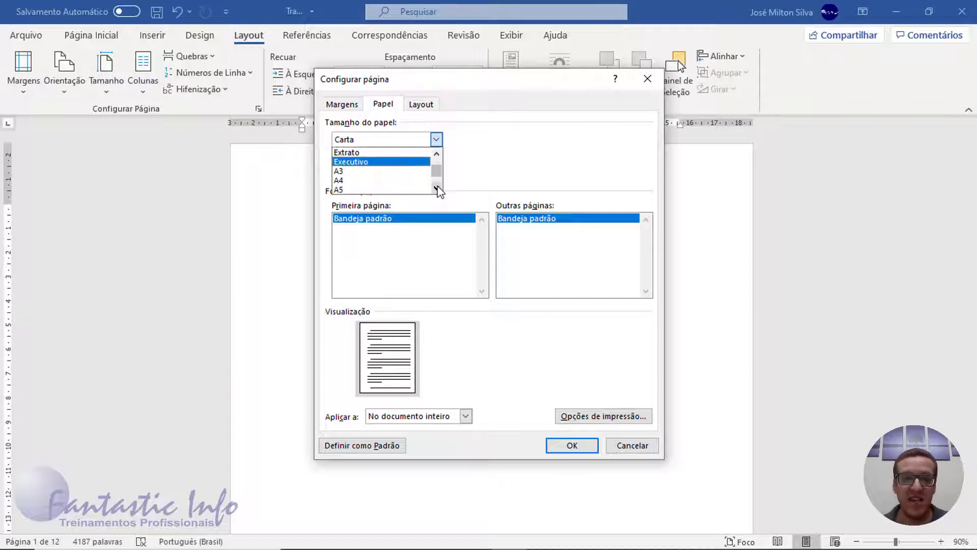
{"action": "left_click", "coordinate": [374, 180]}
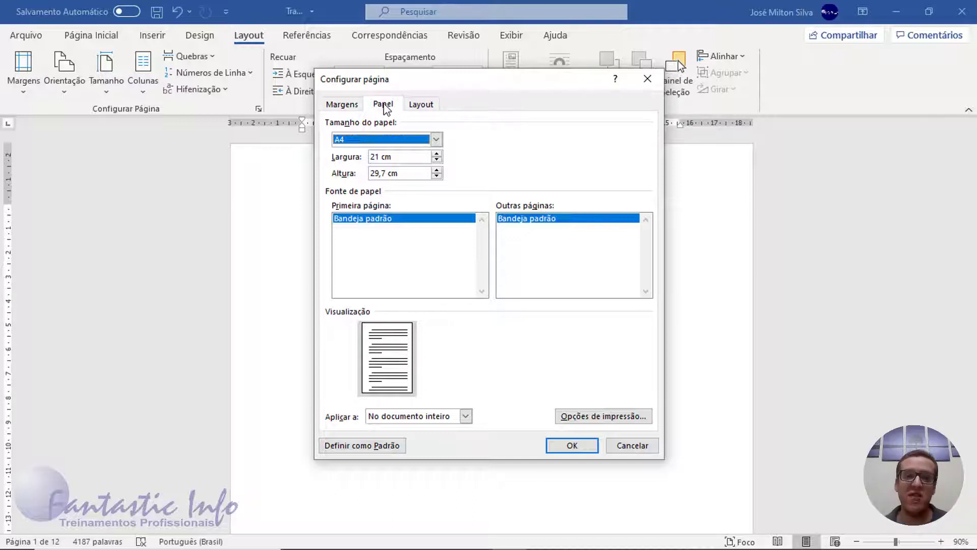
{"action": "left_click", "coordinate": [341, 144]}
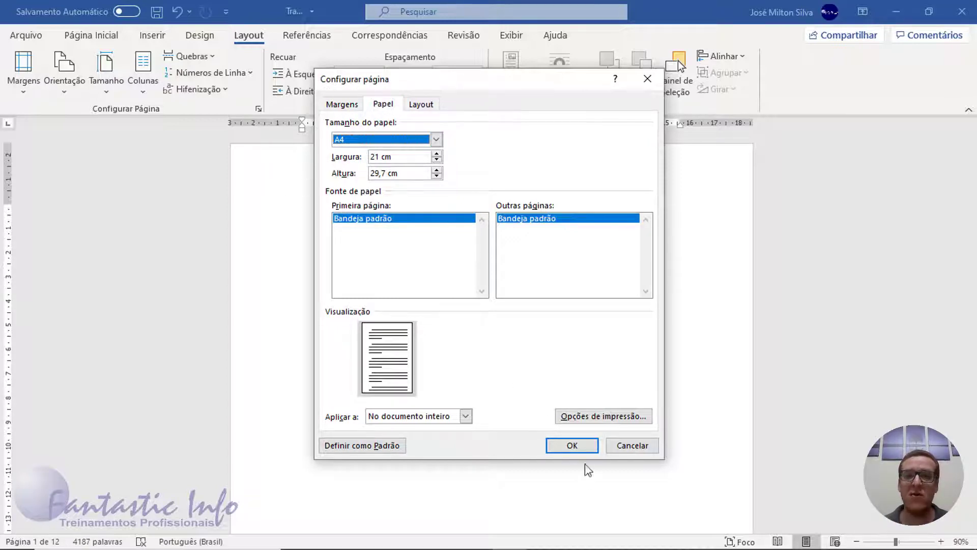
{"action": "left_click", "coordinate": [572, 445]}
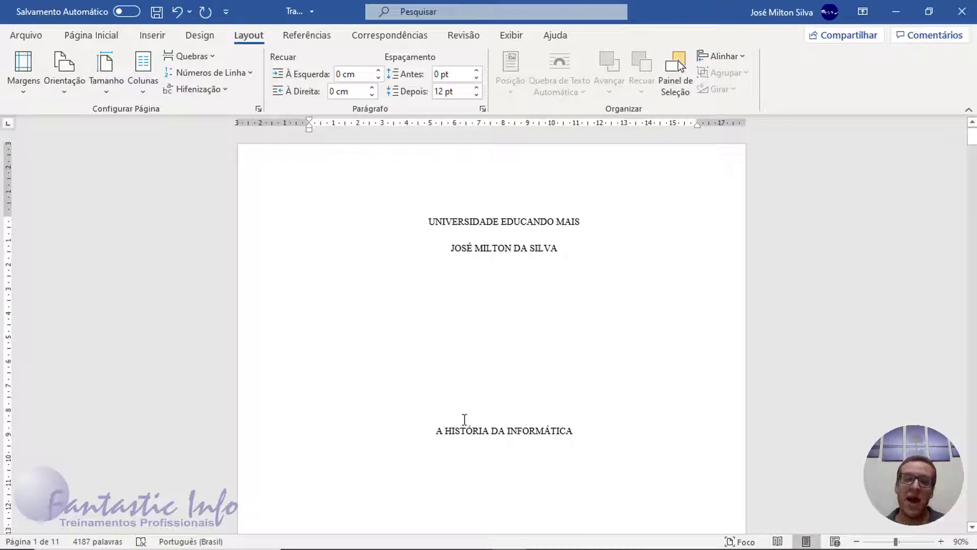
Step: Examine the cover page from the university name down to the city and year to check its layout
{"action": "scroll", "coordinate": [486, 317], "scroll_direction": "down", "scroll_amount": 6}
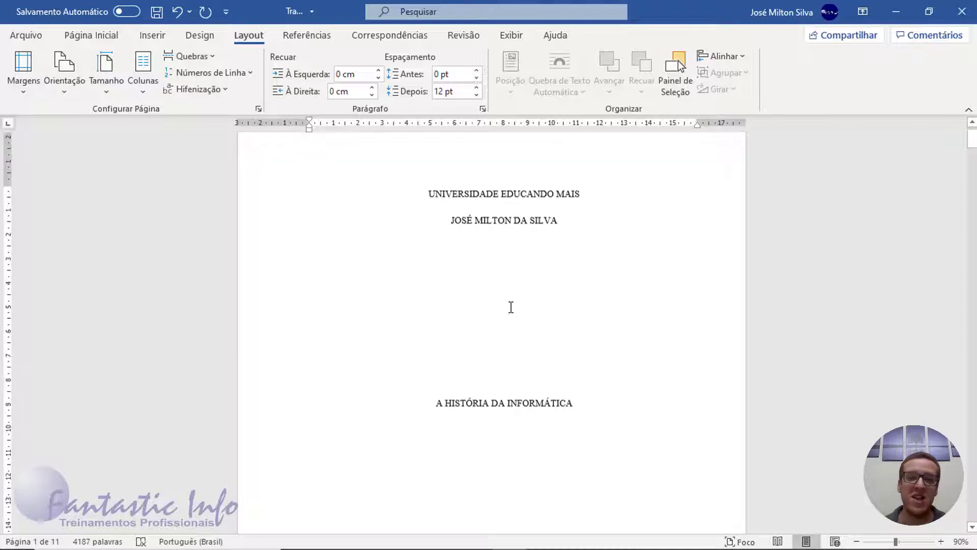
{"action": "scroll", "coordinate": [526, 319], "scroll_direction": "up", "scroll_amount": 6}
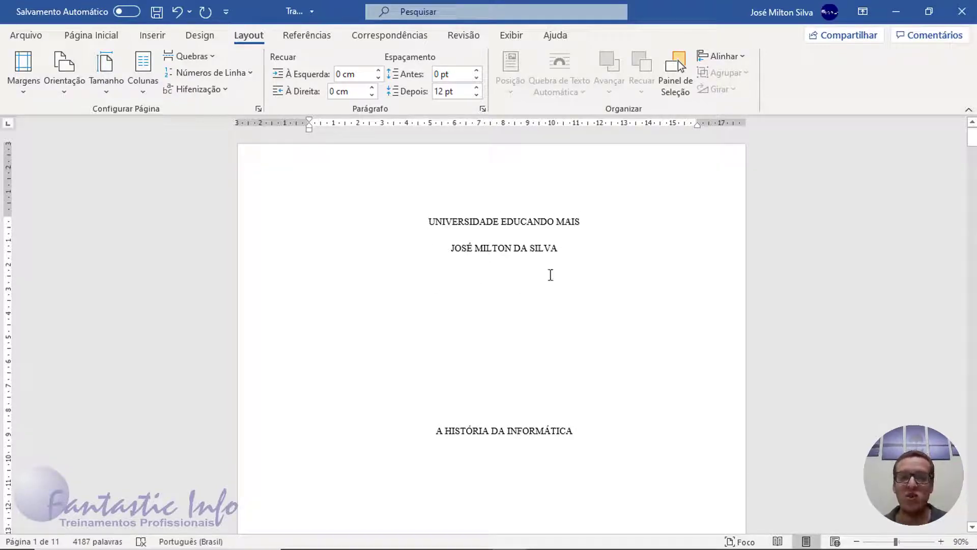
{"action": "scroll", "coordinate": [509, 309], "scroll_direction": "down", "scroll_amount": 4}
{"action": "scroll", "coordinate": [472, 309], "scroll_direction": "down", "scroll_amount": 1}
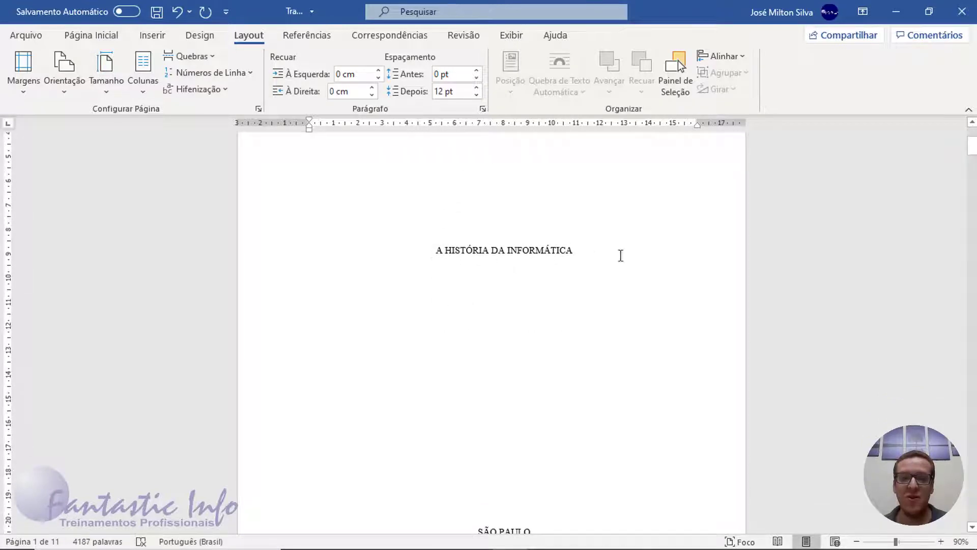
{"action": "scroll", "coordinate": [620, 255], "scroll_direction": "down", "scroll_amount": 4}
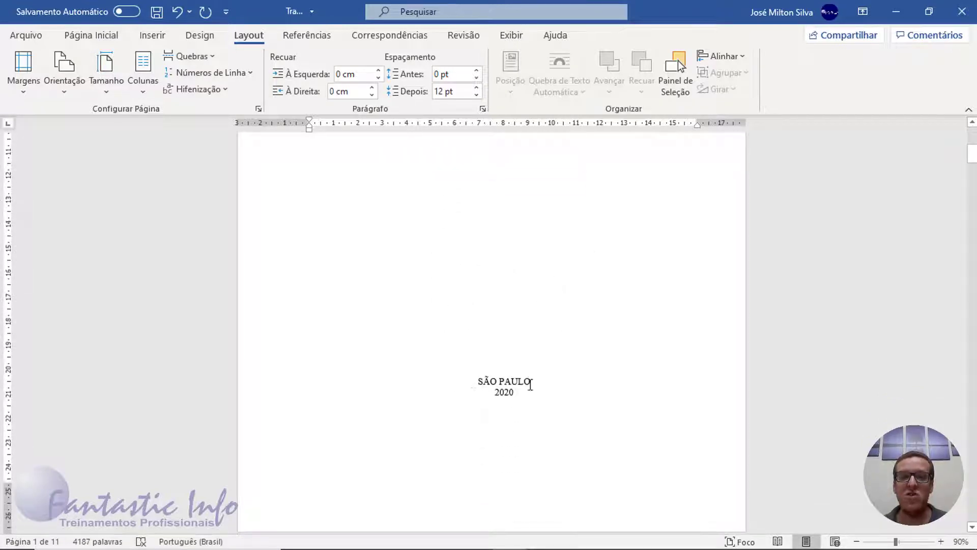
{"action": "scroll", "coordinate": [522, 414], "scroll_direction": "down", "scroll_amount": 2}
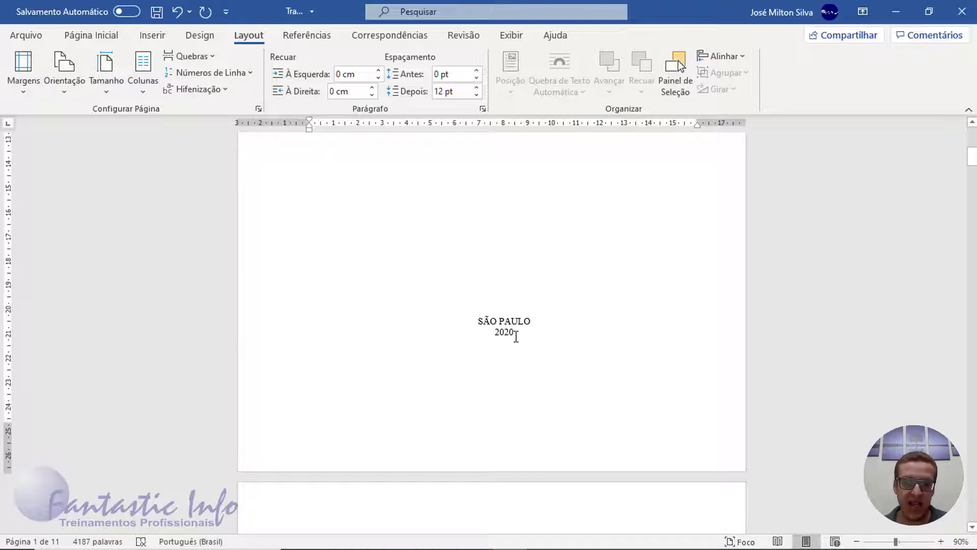
{"action": "scroll", "coordinate": [520, 336], "scroll_direction": "up", "scroll_amount": 8}
{"action": "scroll", "coordinate": [517, 335], "scroll_direction": "up", "scroll_amount": 2}
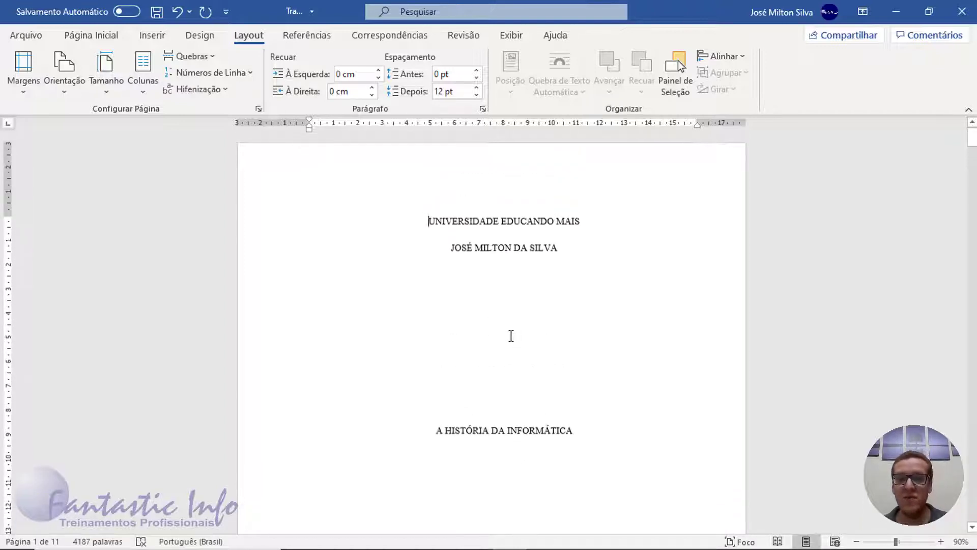
Step: Change the font of all the cover page text, from the university name through the year 2020, to Arial
{"action": "left_click_drag", "start_coordinate": [427, 222], "coordinate": [520, 474]}
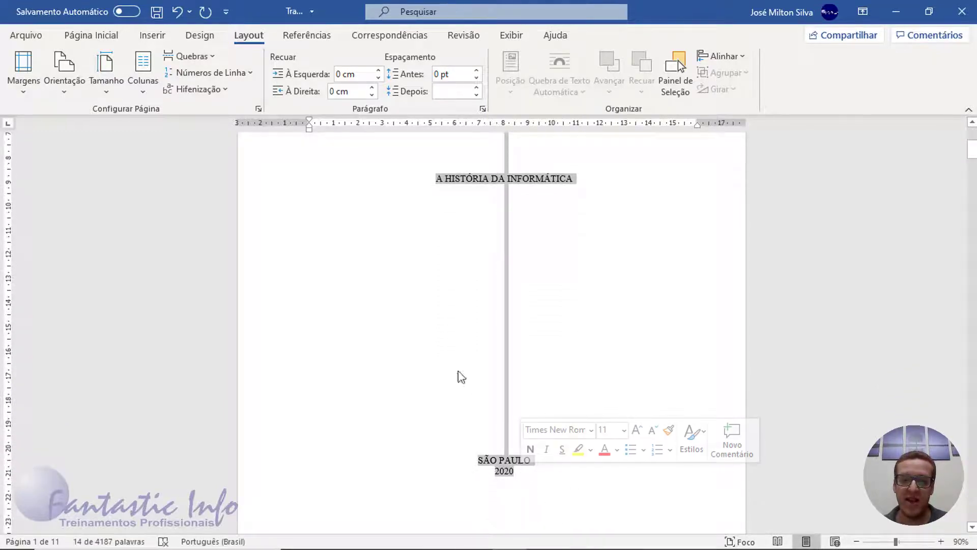
{"action": "scroll", "coordinate": [439, 355], "scroll_direction": "up", "scroll_amount": 5}
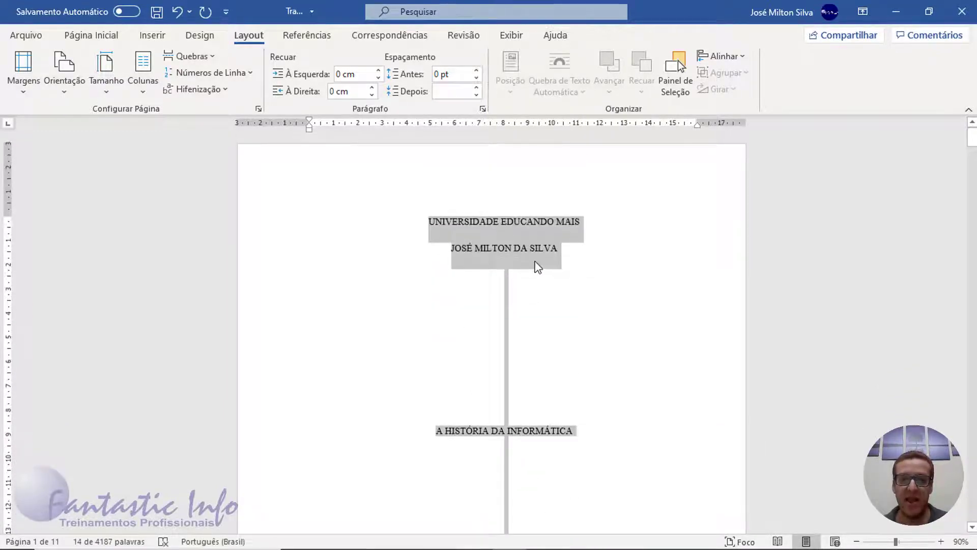
{"action": "left_click", "coordinate": [90, 39]}
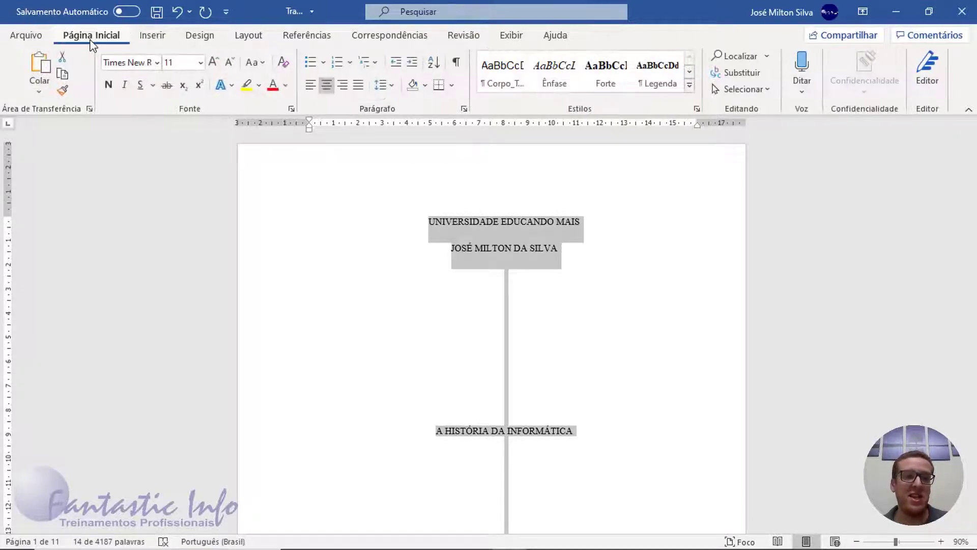
{"action": "left_click", "coordinate": [156, 63]}
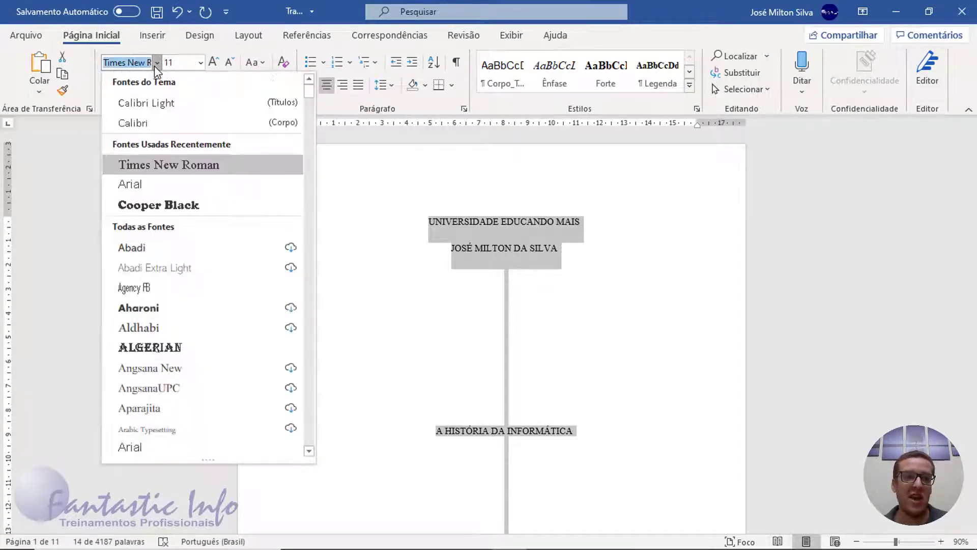
{"action": "left_click", "coordinate": [154, 192]}
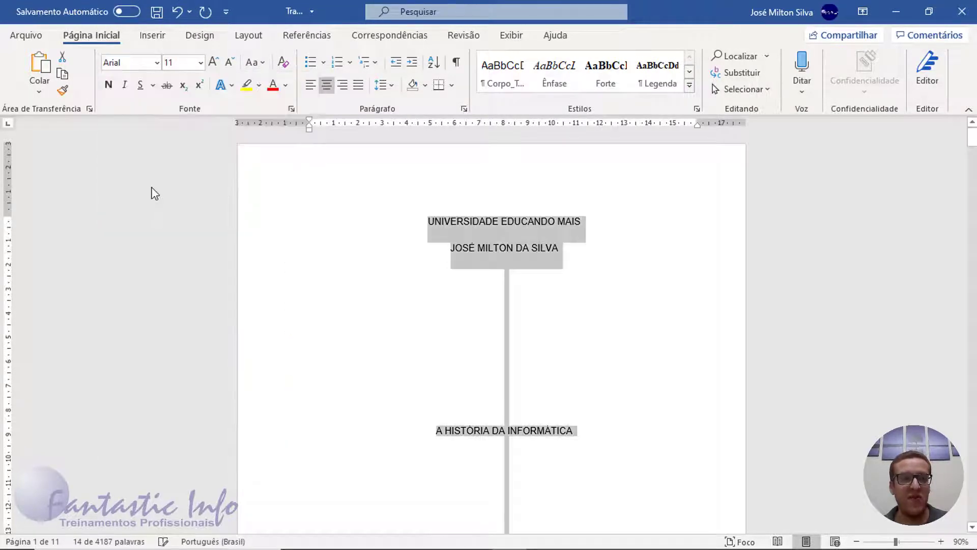
Step: Set the font size of all the cover page text, from the university name through the year, to 12
{"action": "left_click", "coordinate": [200, 62]}
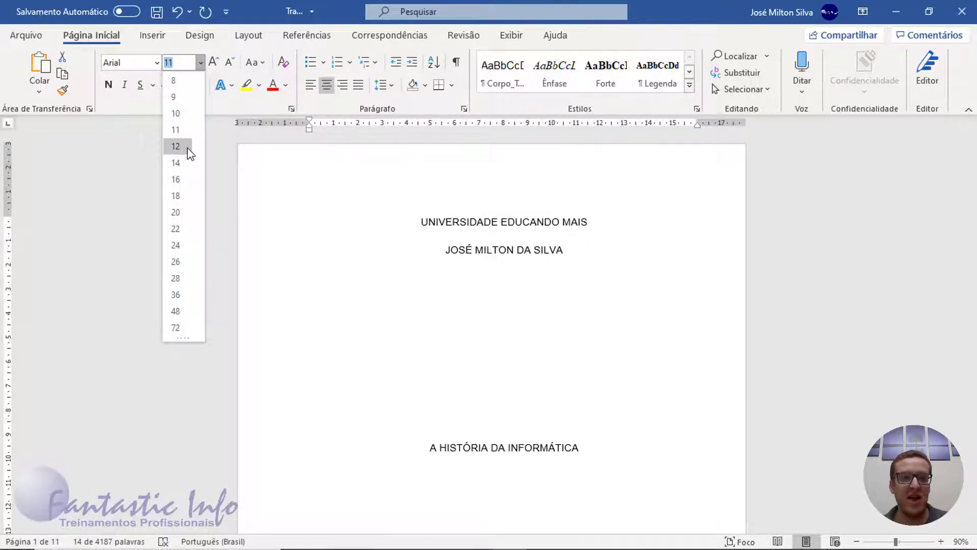
{"action": "left_click", "coordinate": [186, 147]}
{"action": "scroll", "coordinate": [518, 287], "scroll_direction": "down", "scroll_amount": 9}
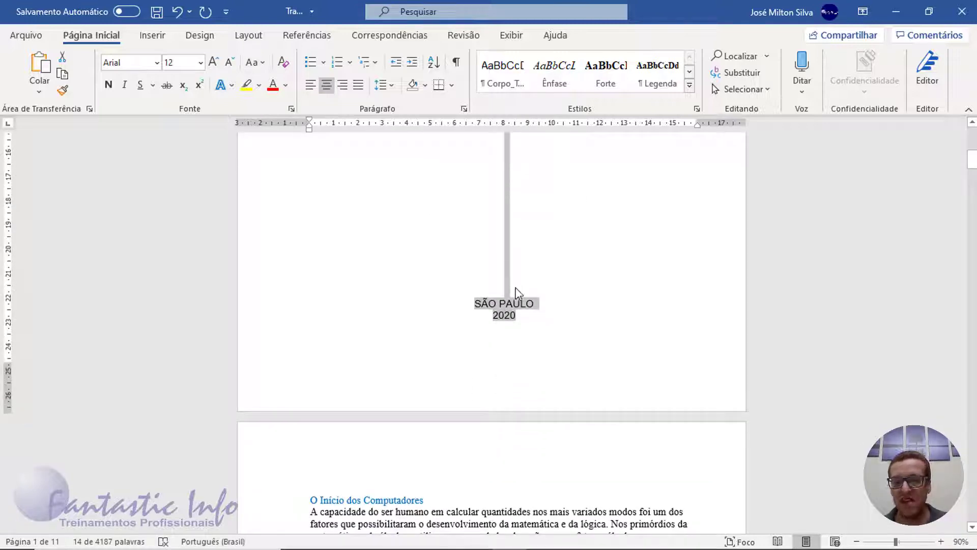
{"action": "scroll", "coordinate": [517, 286], "scroll_direction": "up", "scroll_amount": 9}
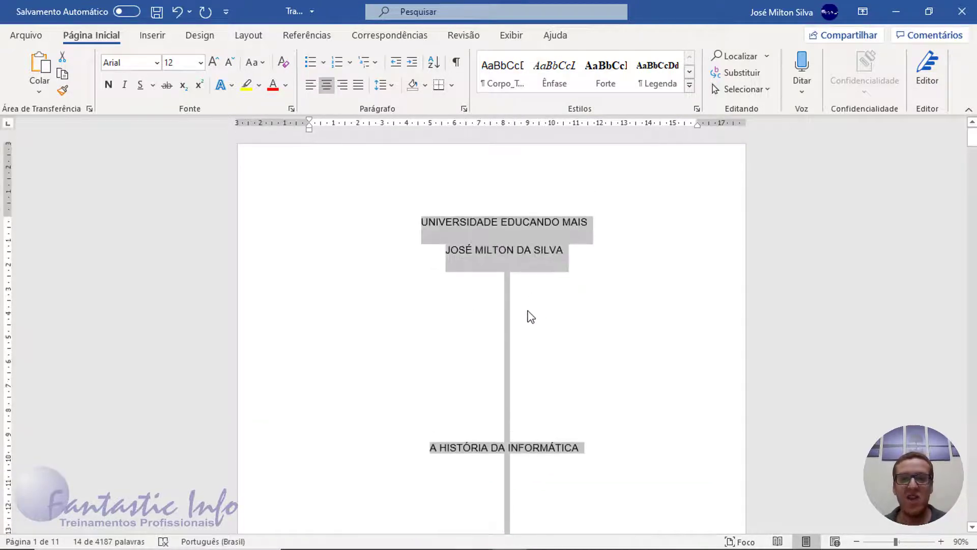
{"action": "left_click", "coordinate": [520, 328]}
Step: Switch centre alignment off and back on for the cover page text, from the university name to below the title
{"action": "scroll", "coordinate": [509, 310], "scroll_direction": "down", "scroll_amount": 2}
{"action": "scroll", "coordinate": [509, 303], "scroll_direction": "up", "scroll_amount": 2}
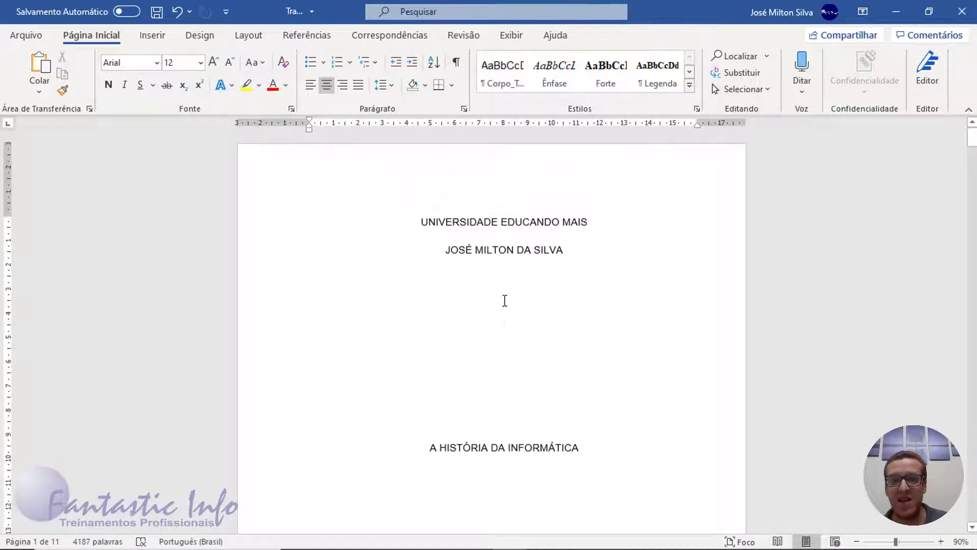
{"action": "scroll", "coordinate": [499, 310], "scroll_direction": "down", "scroll_amount": 10}
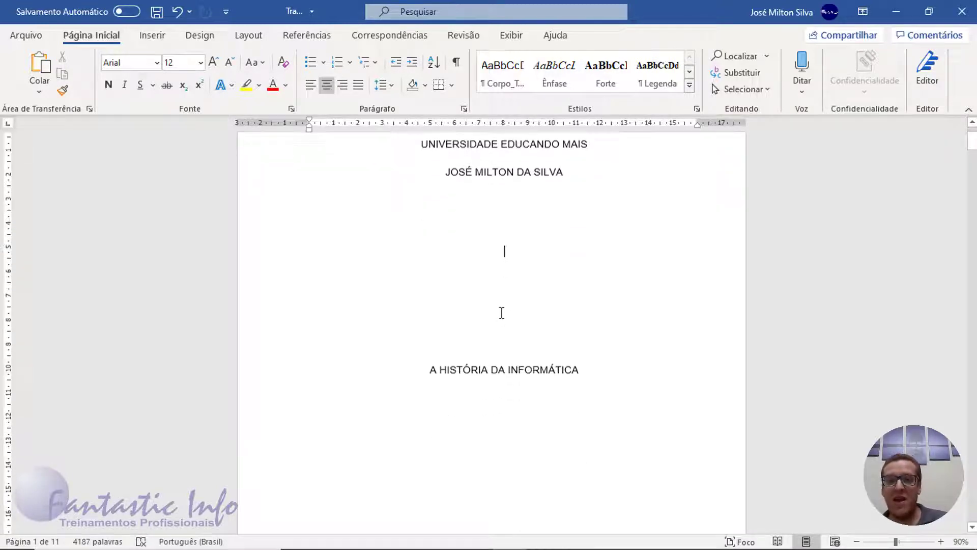
{"action": "scroll", "coordinate": [501, 310], "scroll_direction": "up", "scroll_amount": 10}
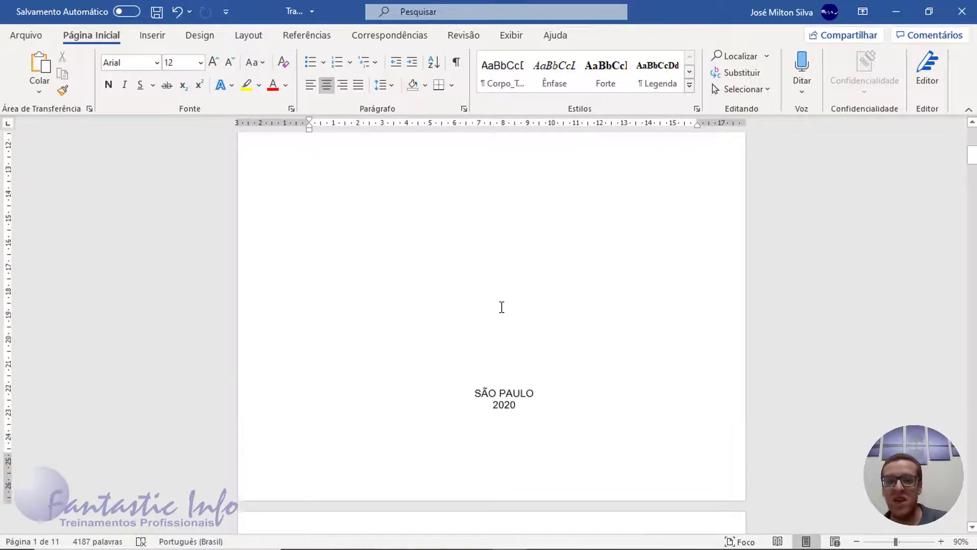
{"action": "left_click_drag", "start_coordinate": [514, 248], "coordinate": [579, 519]}
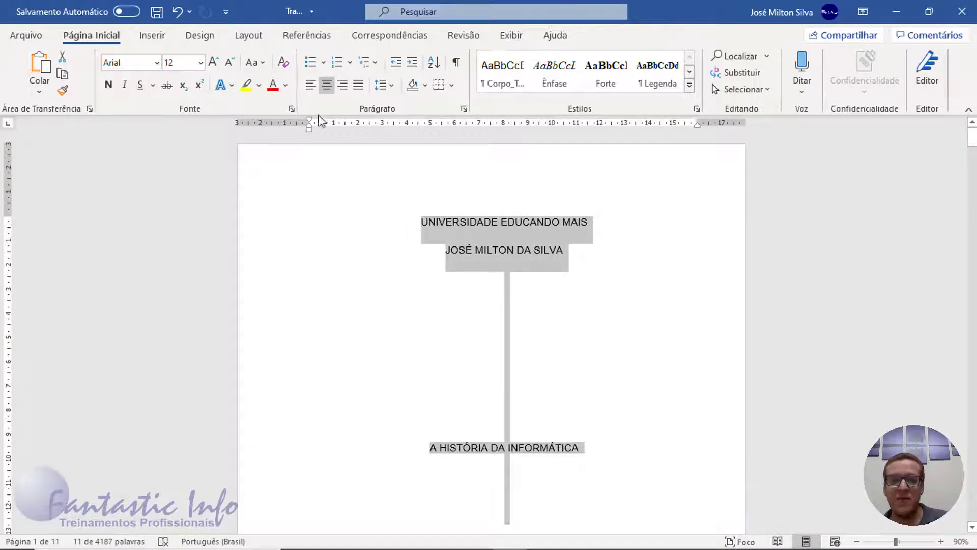
{"action": "left_click", "coordinate": [327, 85]}
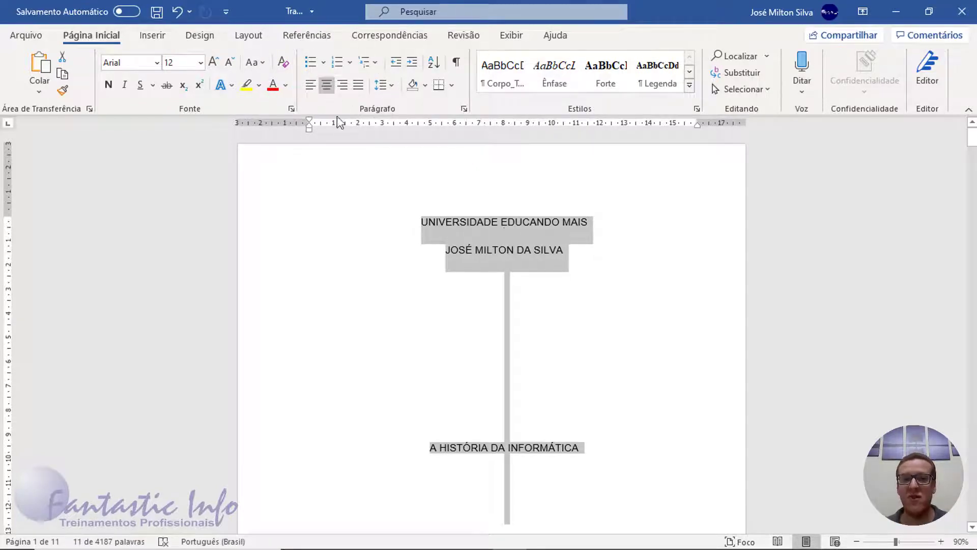
{"action": "left_click", "coordinate": [326, 86]}
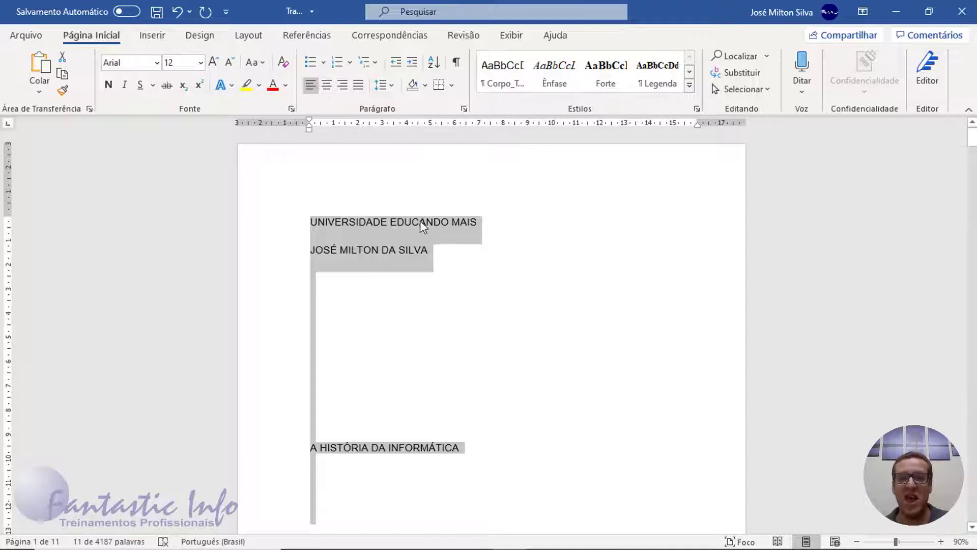
{"action": "left_click", "coordinate": [330, 90]}
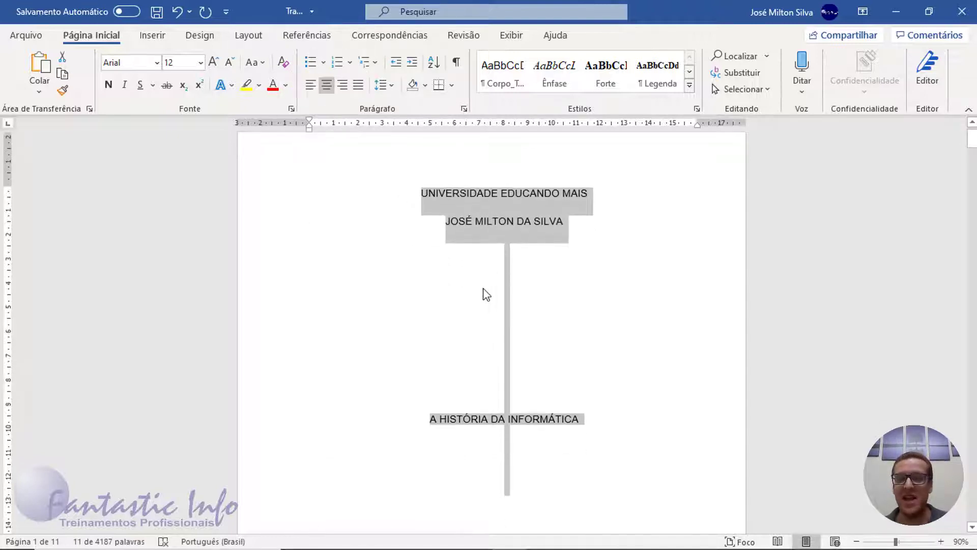
Step: Check the city and year at the end of the cover page and save the document
{"action": "scroll", "coordinate": [485, 291], "scroll_direction": "down", "scroll_amount": 5}
{"action": "scroll", "coordinate": [484, 274], "scroll_direction": "down", "scroll_amount": 5}
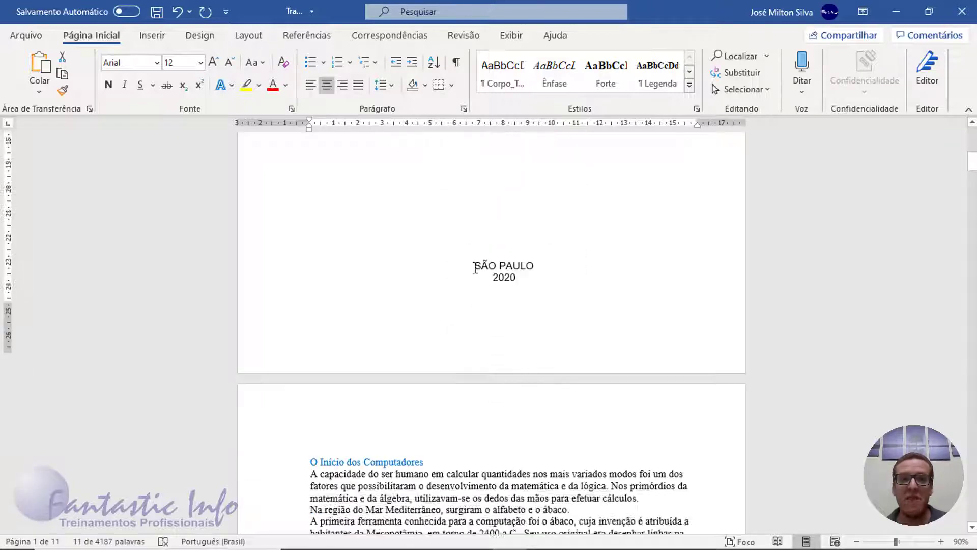
{"action": "scroll", "coordinate": [471, 264], "scroll_direction": "up", "scroll_amount": 2}
{"action": "scroll", "coordinate": [468, 257], "scroll_direction": "down", "scroll_amount": 2}
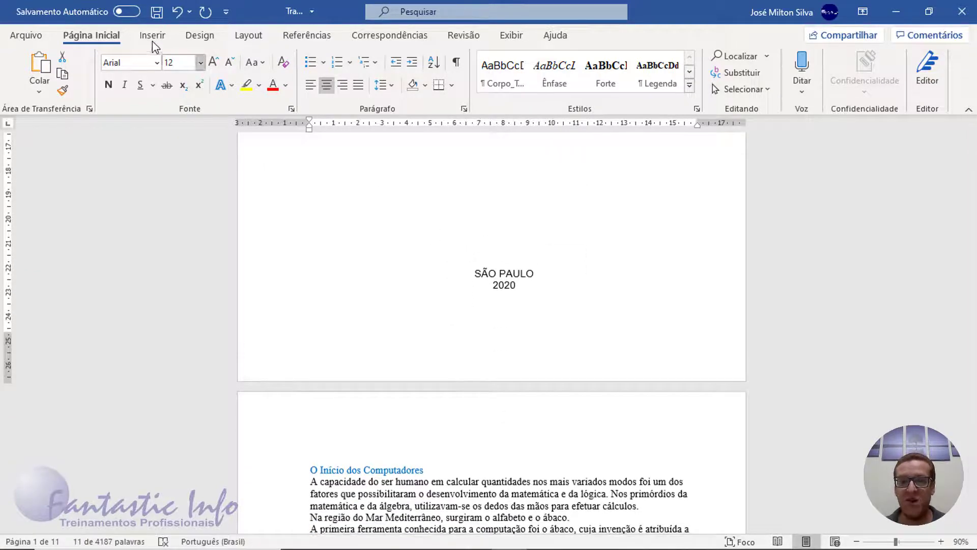
{"action": "left_click", "coordinate": [154, 18]}
Step: Examine the finished cover page and the body text that follows it, from "O Início dos Computadores" to "Os Algoritmos"
{"action": "scroll", "coordinate": [476, 298], "scroll_direction": "down", "scroll_amount": 4}
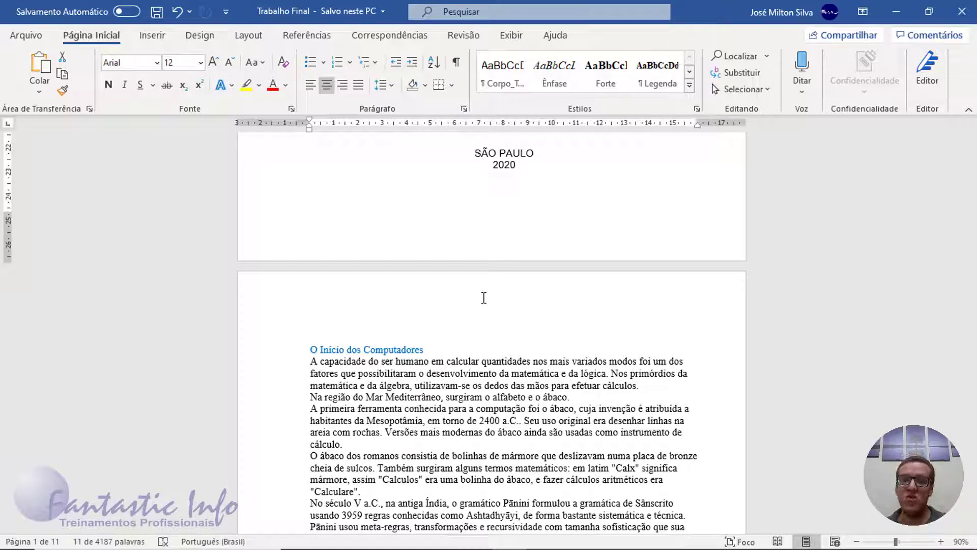
{"action": "scroll", "coordinate": [484, 298], "scroll_direction": "up", "scroll_amount": 3}
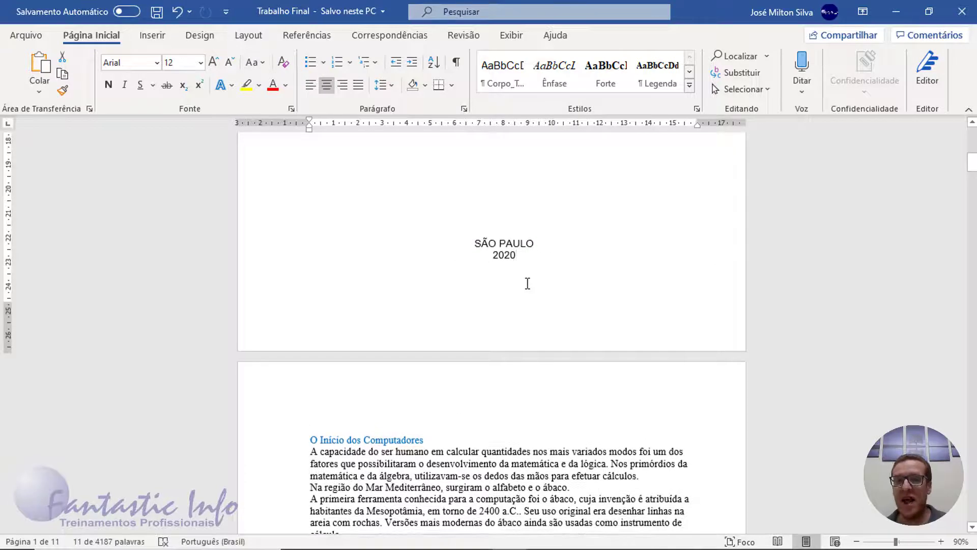
{"action": "left_click", "coordinate": [452, 281]}
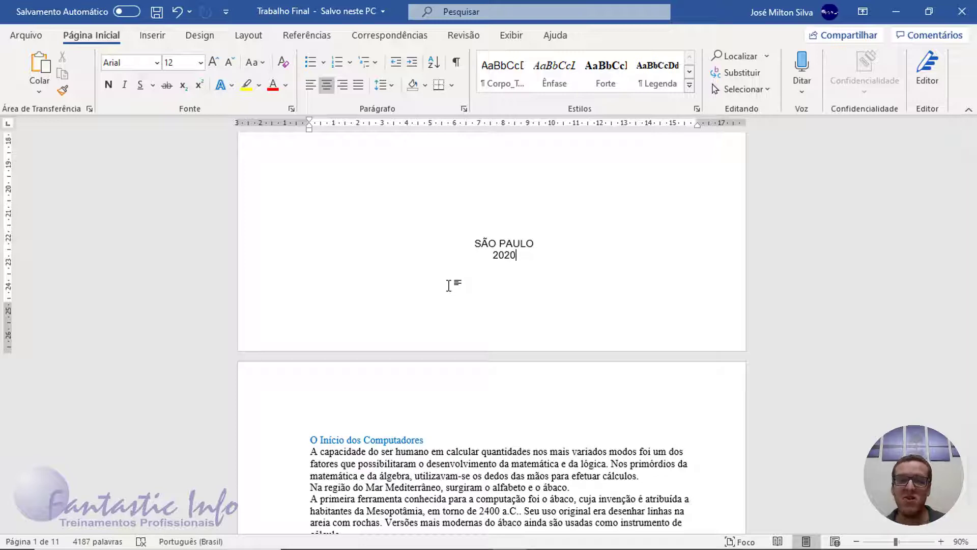
{"action": "scroll", "coordinate": [476, 349], "scroll_direction": "down", "scroll_amount": 6}
{"action": "scroll", "coordinate": [475, 305], "scroll_direction": "up", "scroll_amount": 5}
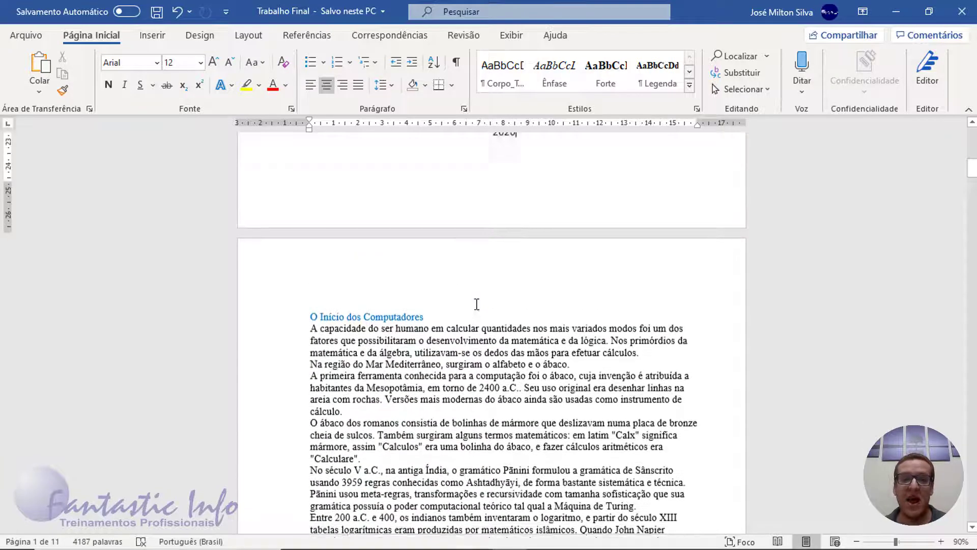
{"action": "scroll", "coordinate": [514, 305], "scroll_direction": "up", "scroll_amount": 2}
{"action": "scroll", "coordinate": [580, 246], "scroll_direction": "up", "scroll_amount": 12}
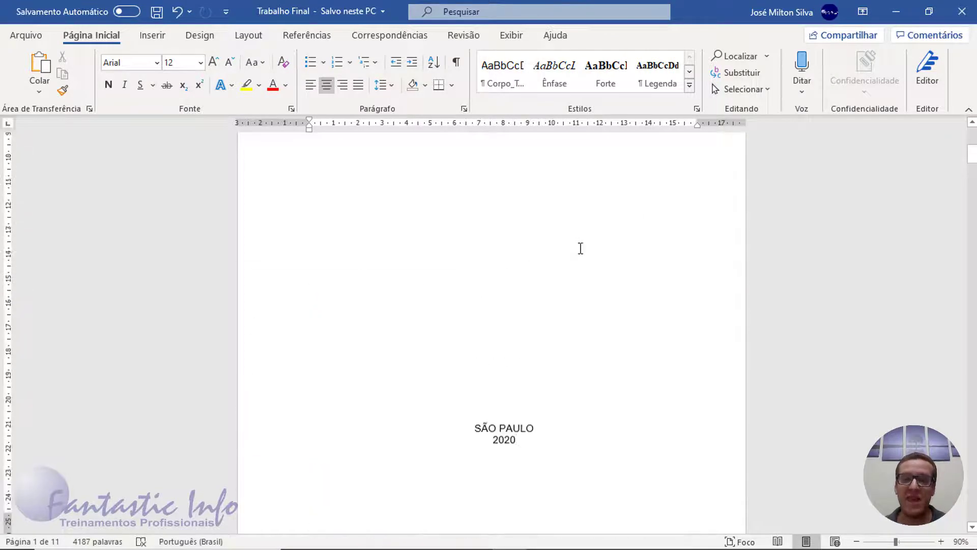
{"action": "scroll", "coordinate": [589, 244], "scroll_direction": "up", "scroll_amount": 5}
{"action": "scroll", "coordinate": [592, 258], "scroll_direction": "down", "scroll_amount": 16}
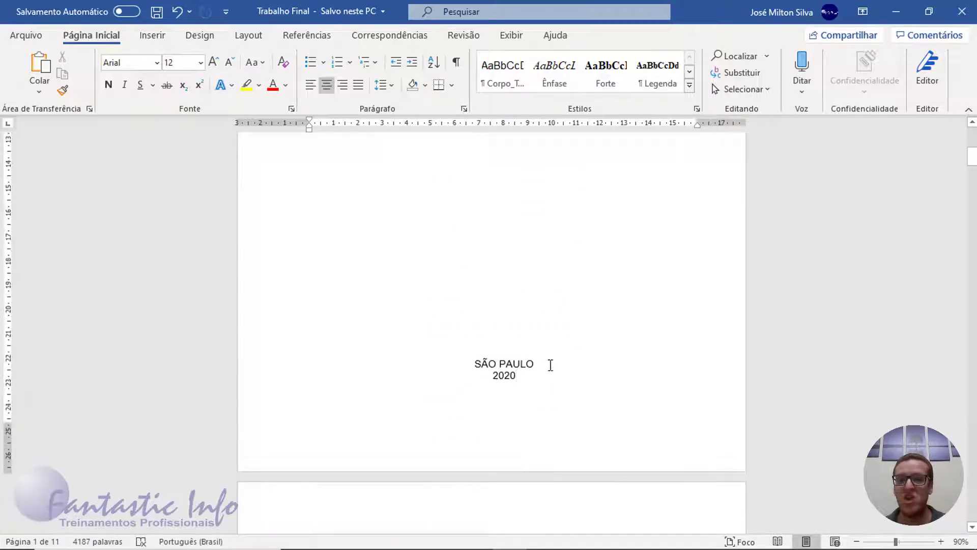
{"action": "scroll", "coordinate": [550, 383], "scroll_direction": "down", "scroll_amount": 2}
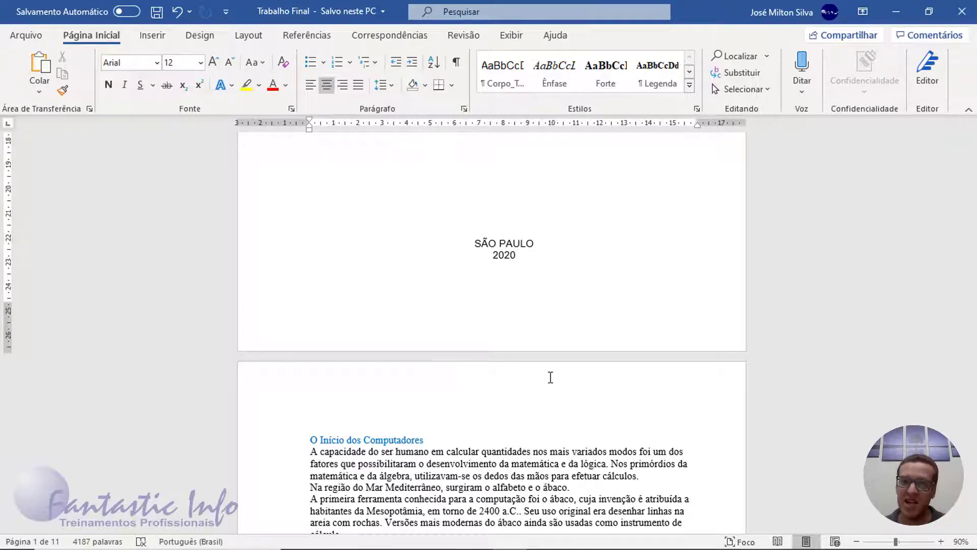
{"action": "scroll", "coordinate": [550, 377], "scroll_direction": "down", "scroll_amount": 4}
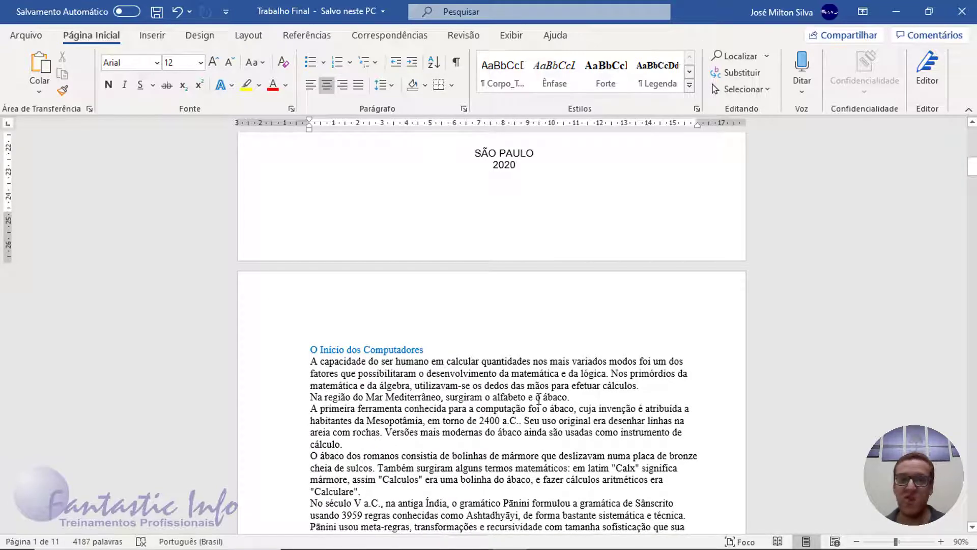
{"action": "scroll", "coordinate": [470, 371], "scroll_direction": "down", "scroll_amount": 5}
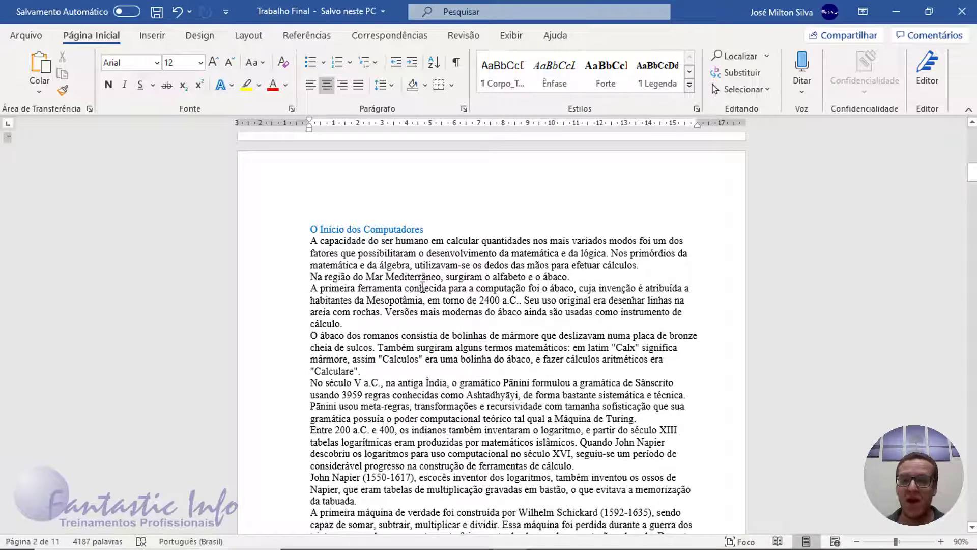
{"action": "scroll", "coordinate": [422, 287], "scroll_direction": "down", "scroll_amount": 20}
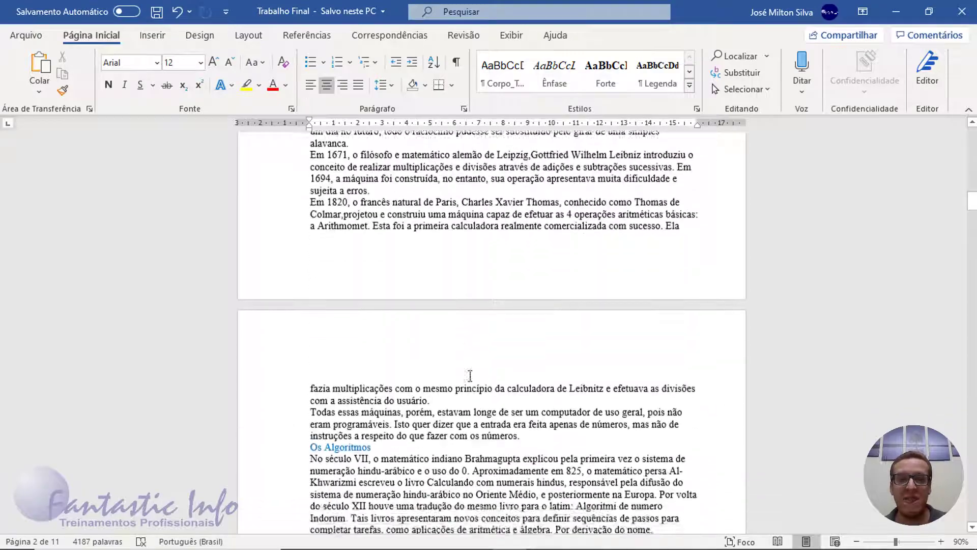
{"action": "scroll", "coordinate": [471, 375], "scroll_direction": "down", "scroll_amount": 12}
{"action": "scroll", "coordinate": [478, 379], "scroll_direction": "up", "scroll_amount": 20}
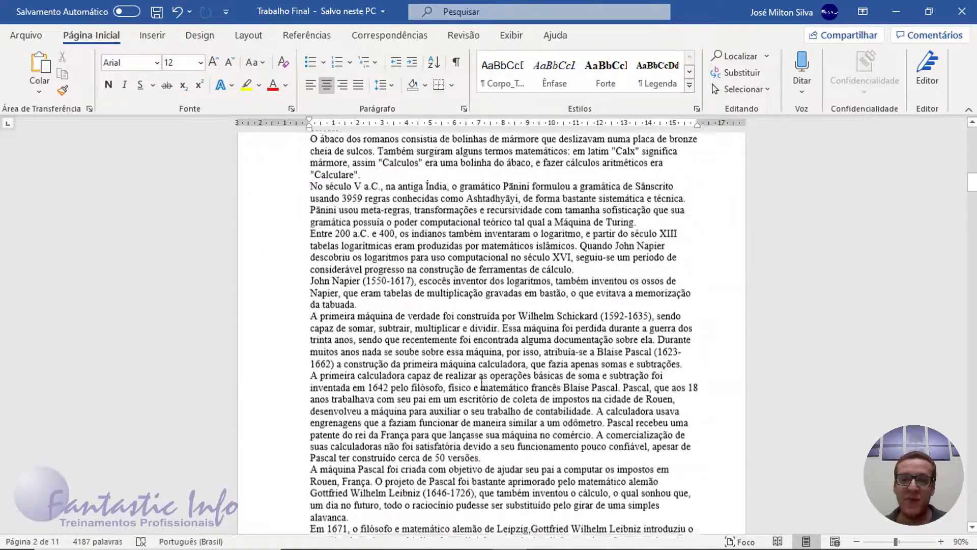
{"action": "scroll", "coordinate": [481, 382], "scroll_direction": "up", "scroll_amount": 6}
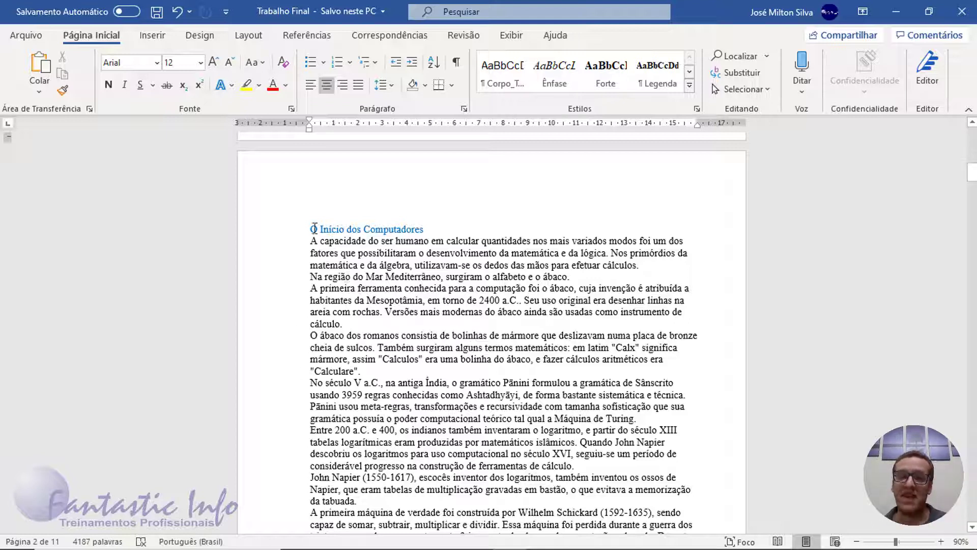
Step: Examine the blue section headings in the body text, from "O Início dos Computadores" through "Babbage e Ada"
{"action": "left_click_drag", "start_coordinate": [305, 229], "coordinate": [439, 231]}
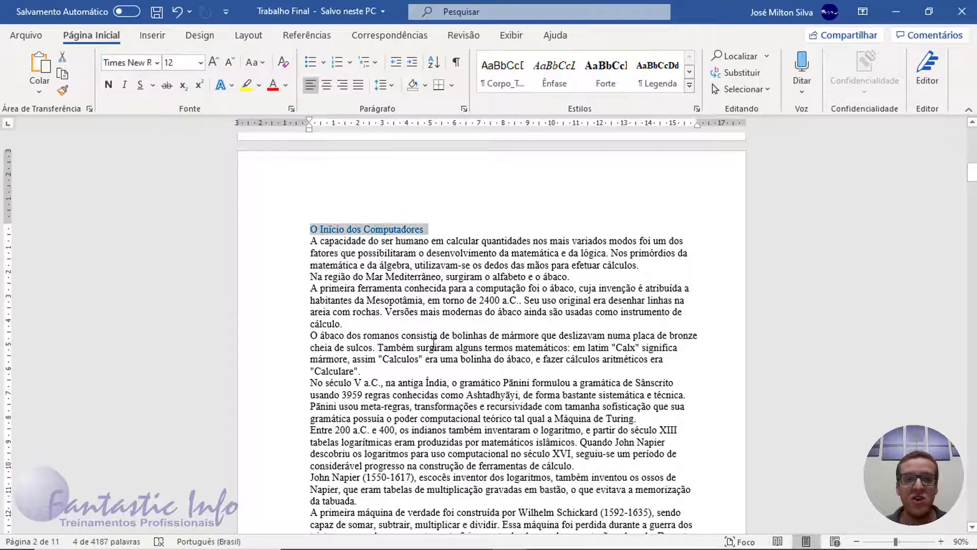
{"action": "scroll", "coordinate": [433, 344], "scroll_direction": "down", "scroll_amount": 9}
{"action": "left_click", "coordinate": [435, 356]}
{"action": "scroll", "coordinate": [436, 374], "scroll_direction": "down", "scroll_amount": 1}
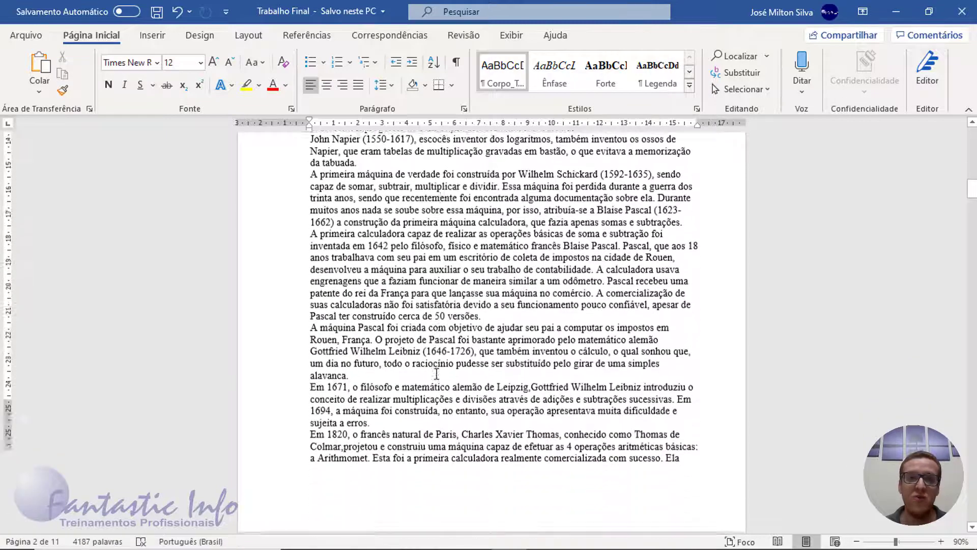
{"action": "scroll", "coordinate": [436, 374], "scroll_direction": "down", "scroll_amount": 15}
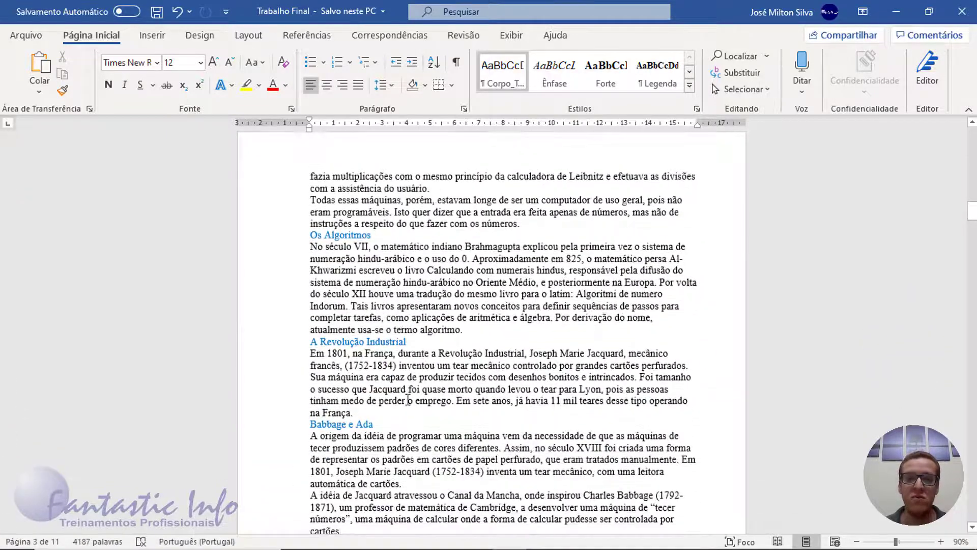
{"action": "scroll", "coordinate": [411, 392], "scroll_direction": "down", "scroll_amount": 3}
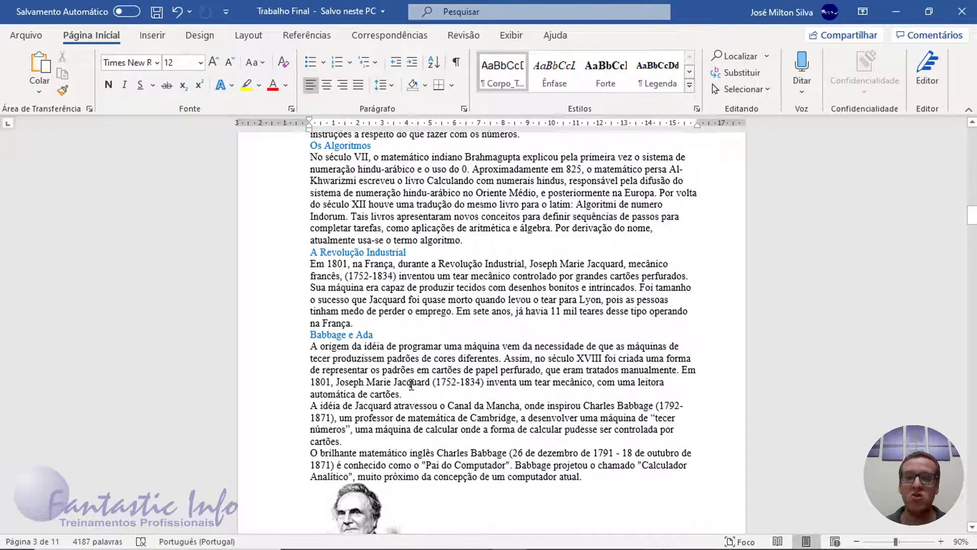
{"action": "scroll", "coordinate": [417, 381], "scroll_direction": "down", "scroll_amount": 9}
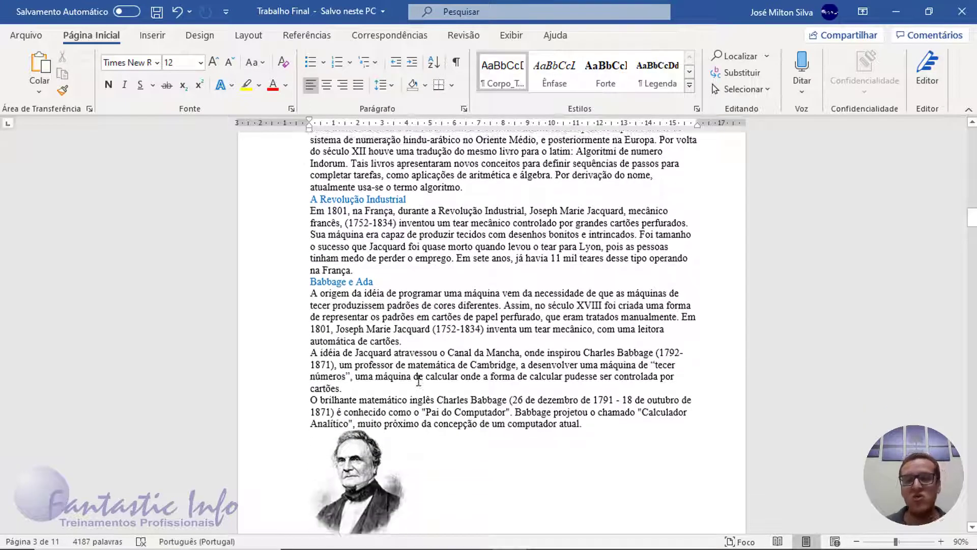
{"action": "scroll", "coordinate": [418, 380], "scroll_direction": "down", "scroll_amount": 3}
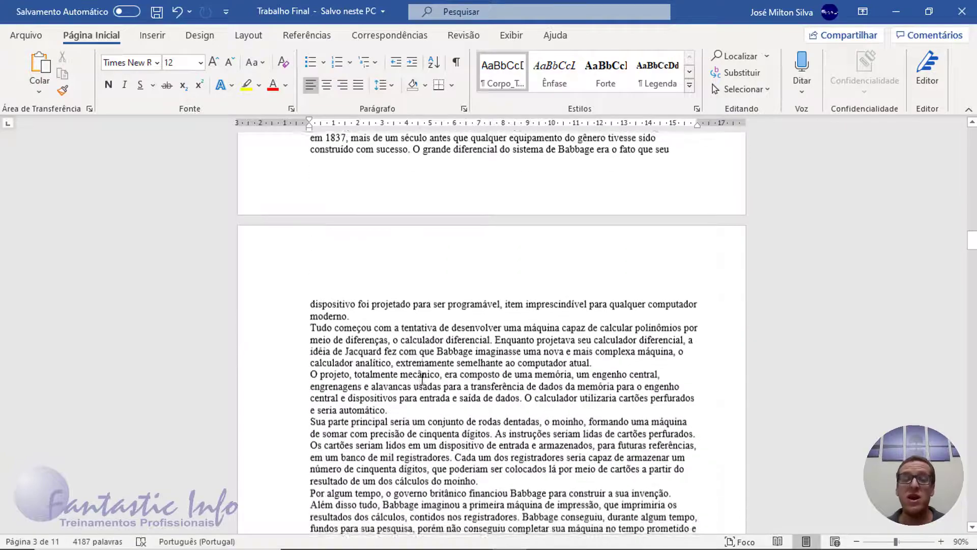
{"action": "scroll", "coordinate": [420, 379], "scroll_direction": "up", "scroll_amount": 15}
{"action": "scroll", "coordinate": [424, 380], "scroll_direction": "up", "scroll_amount": 15}
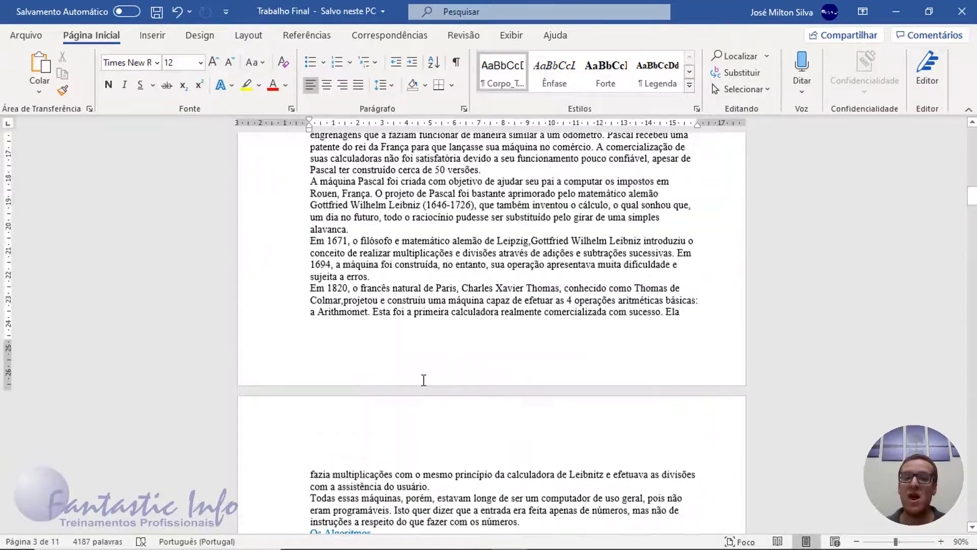
{"action": "scroll", "coordinate": [423, 380], "scroll_direction": "up", "scroll_amount": 6}
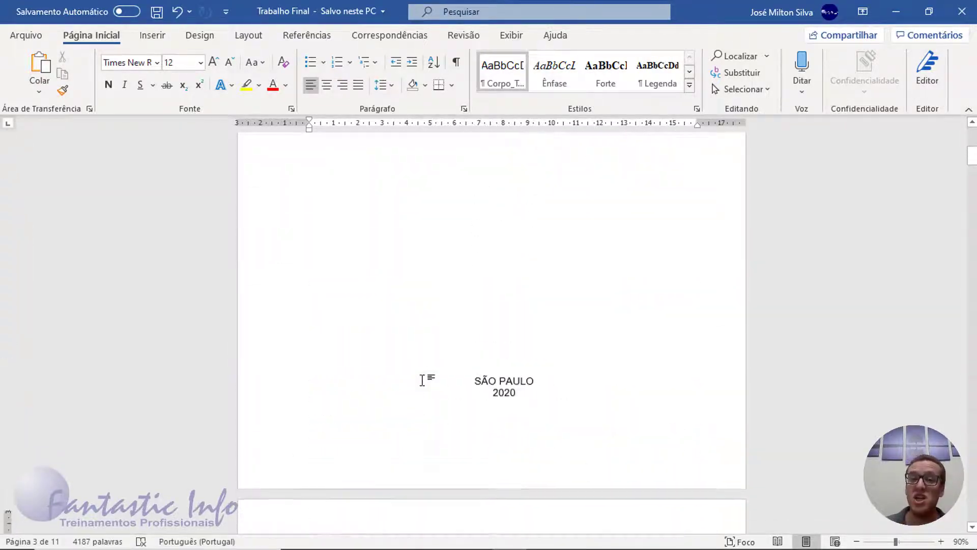
{"action": "scroll", "coordinate": [423, 379], "scroll_direction": "down", "scroll_amount": 9}
{"action": "scroll", "coordinate": [423, 381], "scroll_direction": "down", "scroll_amount": 1}
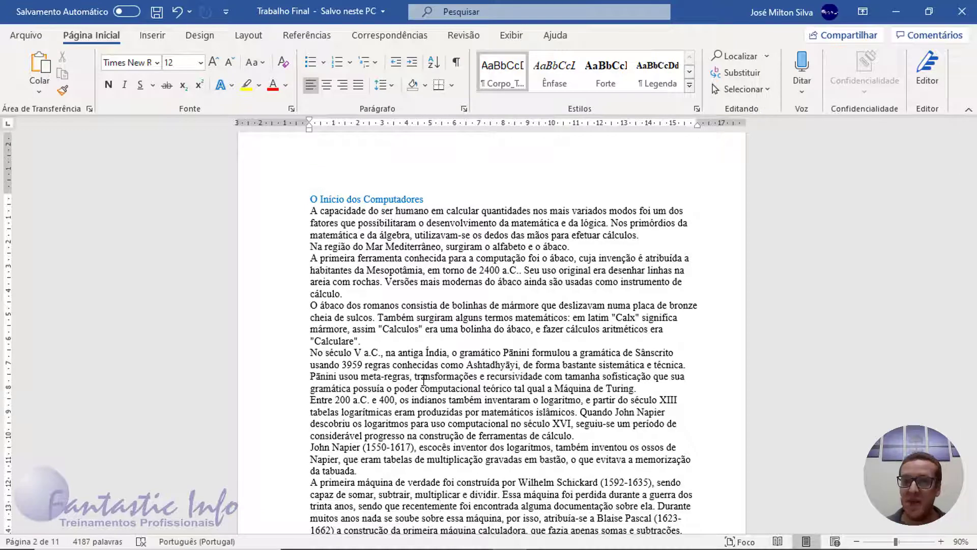
Step: Select every section heading formatted like "O Início dos Computadores" by selecting text with similar formatting
{"action": "left_click_drag", "start_coordinate": [308, 199], "coordinate": [443, 197]}
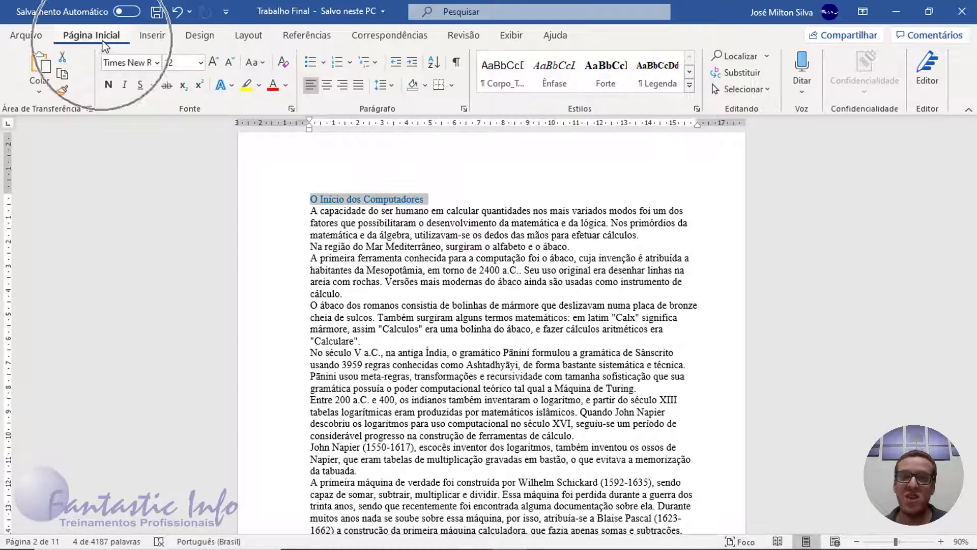
{"action": "left_click", "coordinate": [758, 94]}
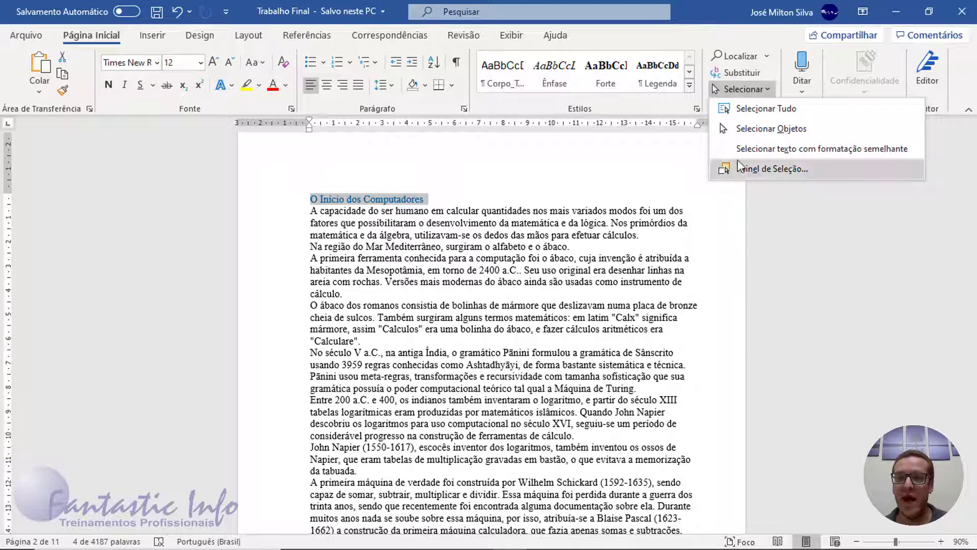
{"action": "left_click", "coordinate": [776, 150]}
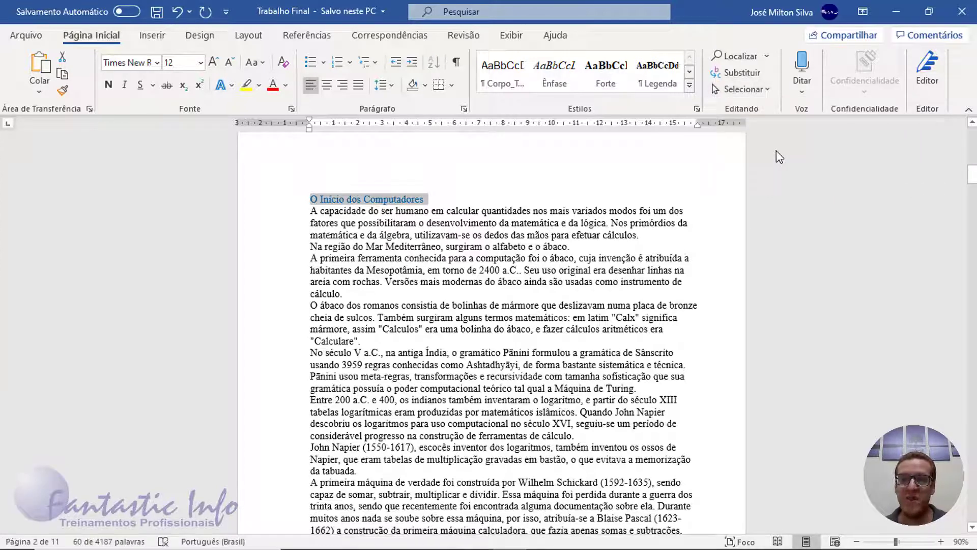
Step: Examine which headings are selected, from "O Início dos Computadores" through "Shannon e a Teoria da Informação"
{"action": "scroll", "coordinate": [378, 279], "scroll_direction": "down", "scroll_amount": 20}
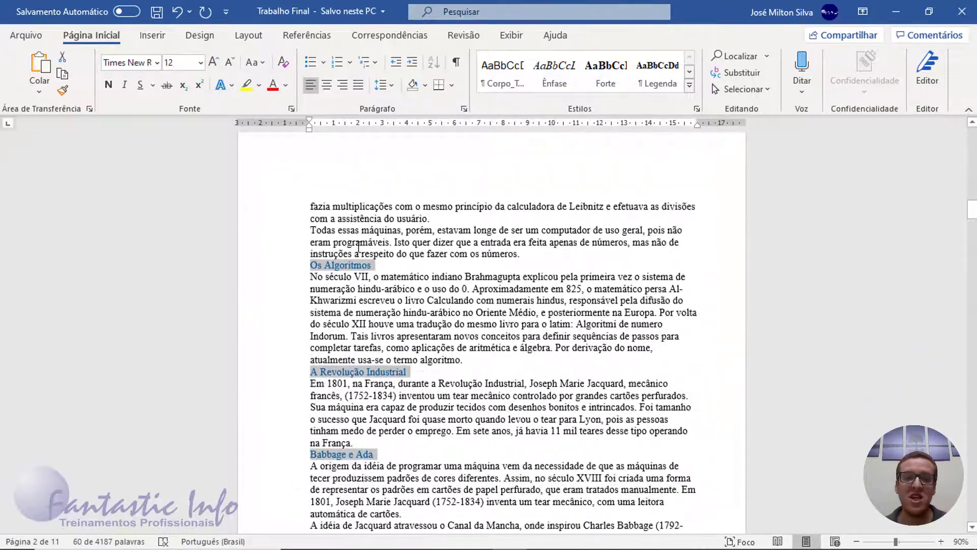
{"action": "scroll", "coordinate": [408, 407], "scroll_direction": "down", "scroll_amount": 10}
{"action": "scroll", "coordinate": [399, 401], "scroll_direction": "down", "scroll_amount": 20}
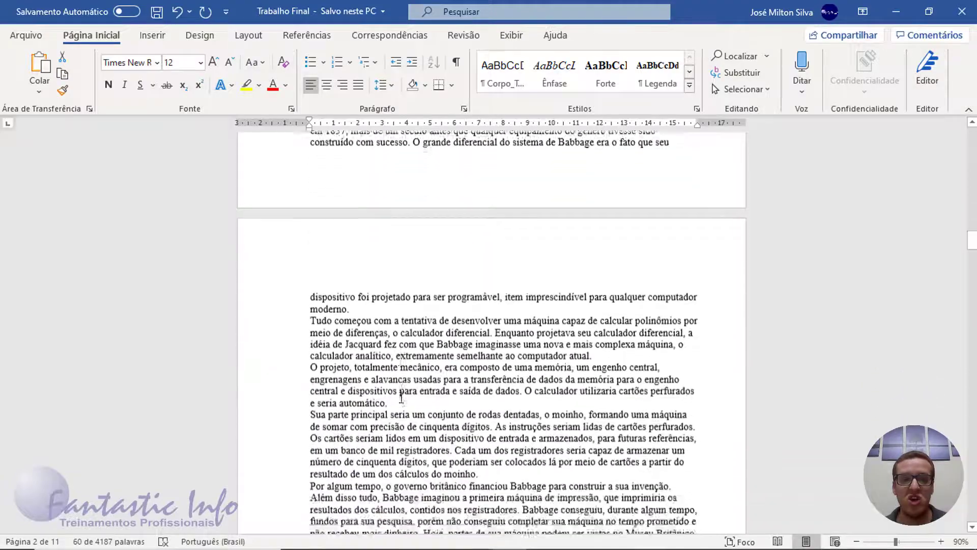
{"action": "scroll", "coordinate": [403, 397], "scroll_direction": "down", "scroll_amount": 3}
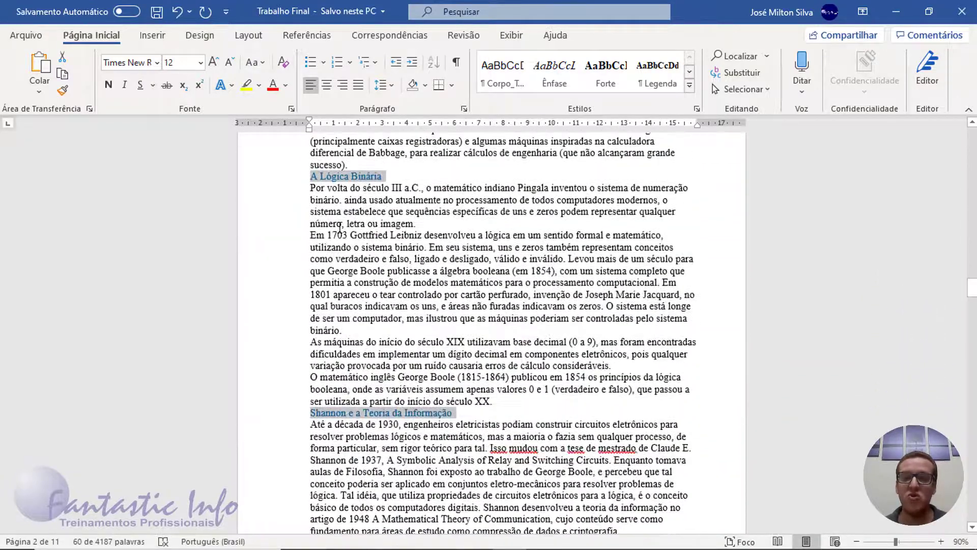
{"action": "scroll", "coordinate": [446, 290], "scroll_direction": "up", "scroll_amount": 20}
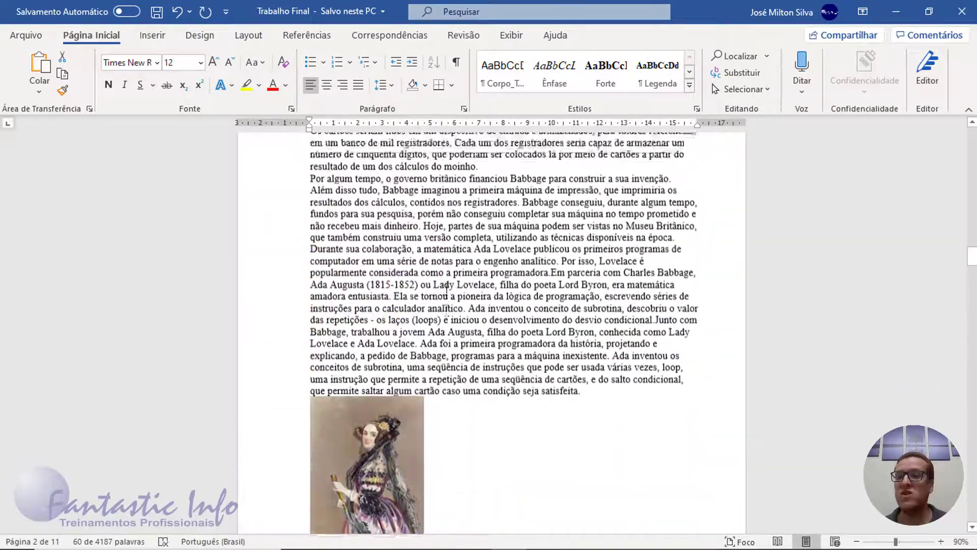
{"action": "scroll", "coordinate": [447, 289], "scroll_direction": "up", "scroll_amount": 20}
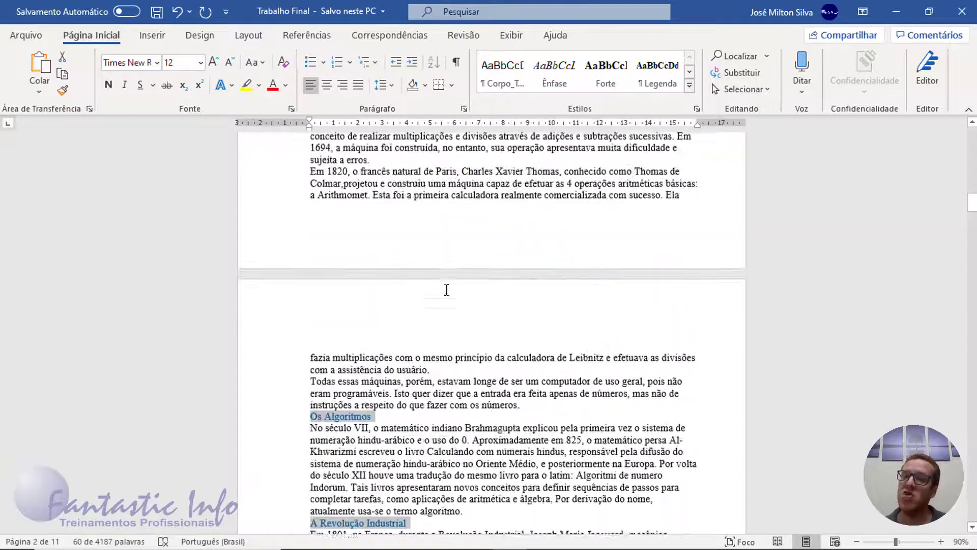
{"action": "scroll", "coordinate": [446, 290], "scroll_direction": "up", "scroll_amount": 15}
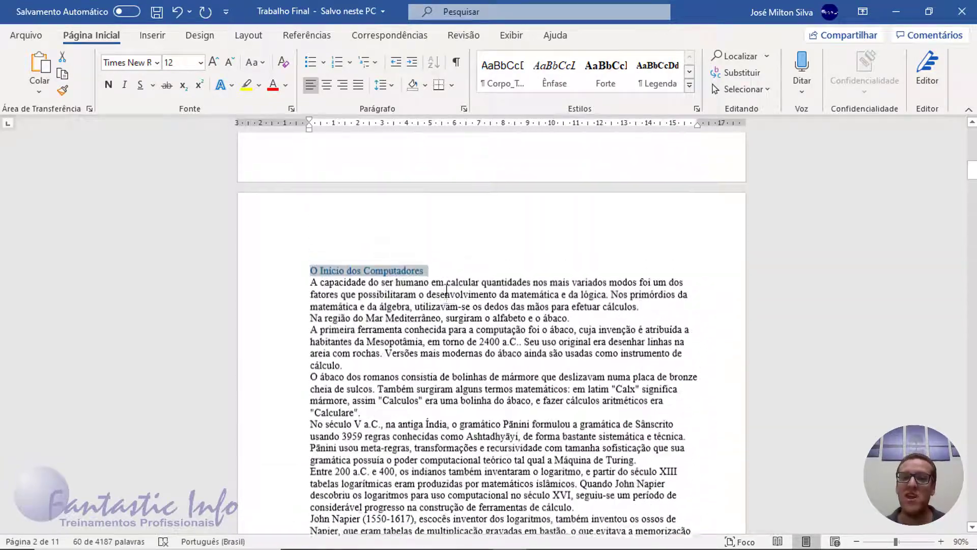
{"action": "scroll", "coordinate": [445, 293], "scroll_direction": "down", "scroll_amount": 1}
{"action": "scroll", "coordinate": [447, 290], "scroll_direction": "down", "scroll_amount": 1}
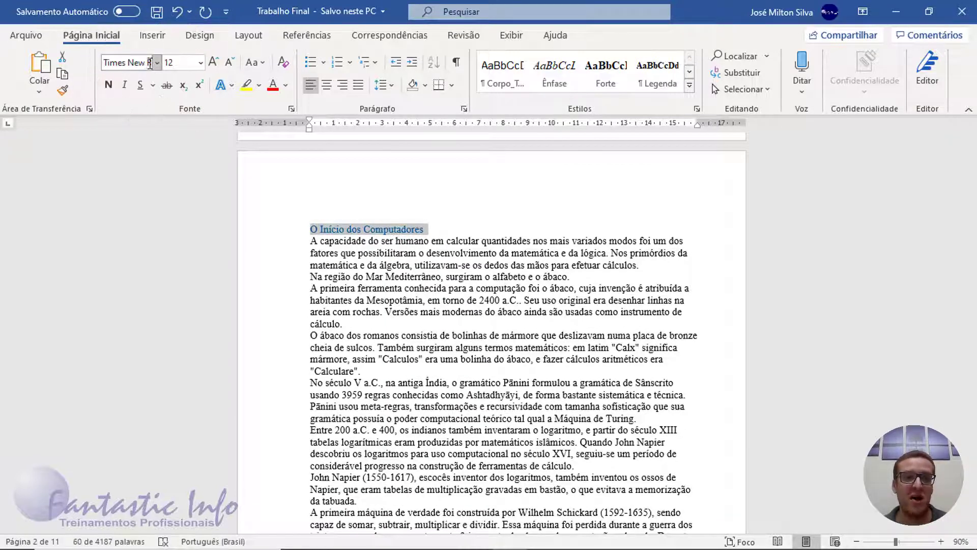
Step: Set the font of all selected section headings to Arial, size 12
{"action": "left_click", "coordinate": [157, 63]}
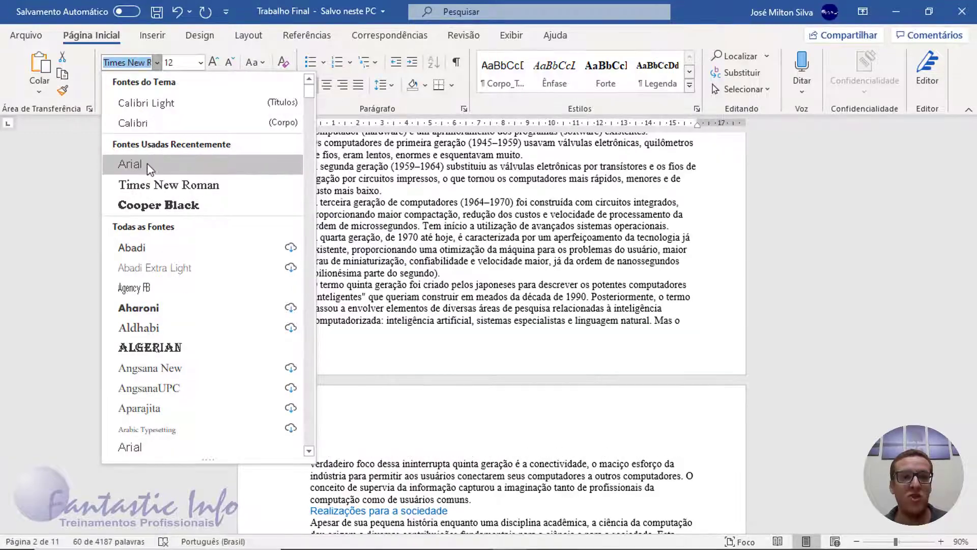
{"action": "left_click", "coordinate": [130, 164]}
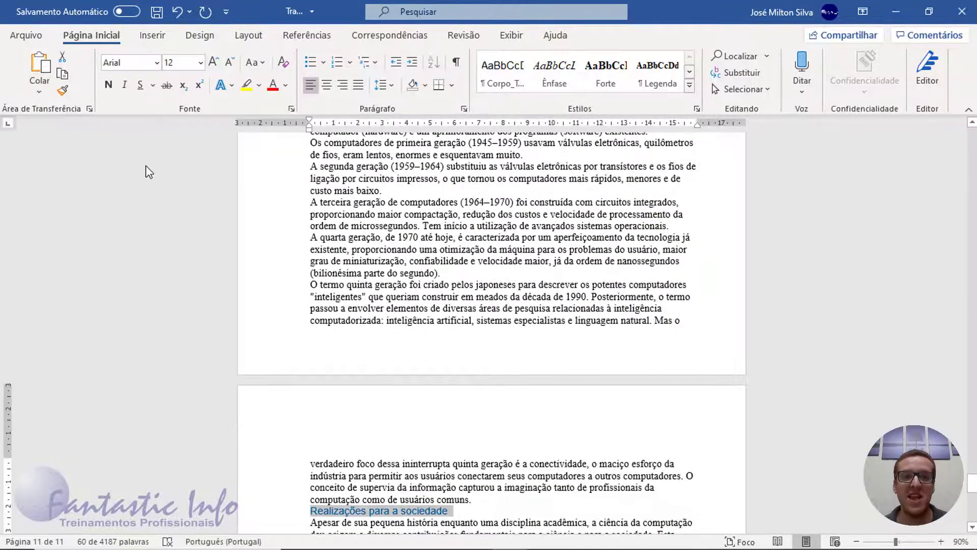
{"action": "left_click", "coordinate": [201, 63]}
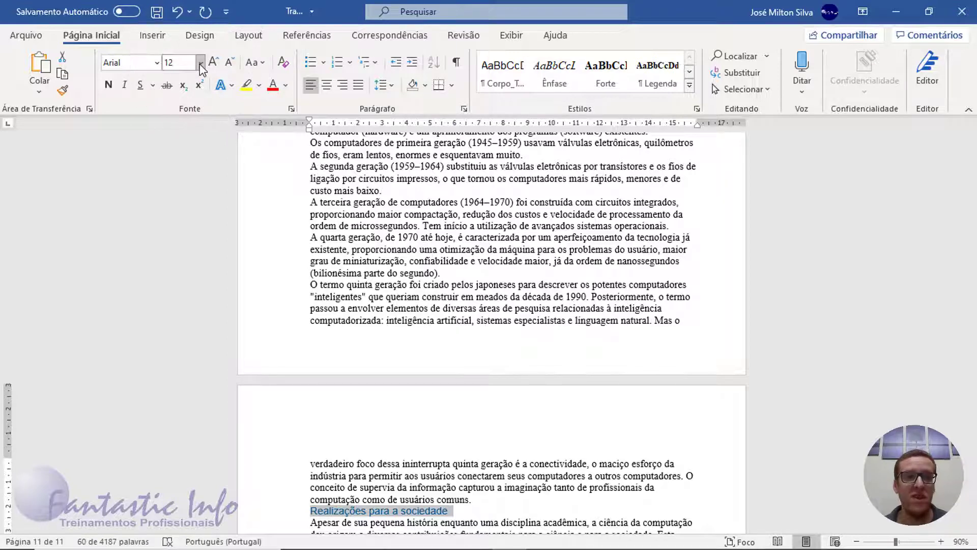
{"action": "left_click", "coordinate": [201, 63]}
{"action": "left_click", "coordinate": [186, 151]}
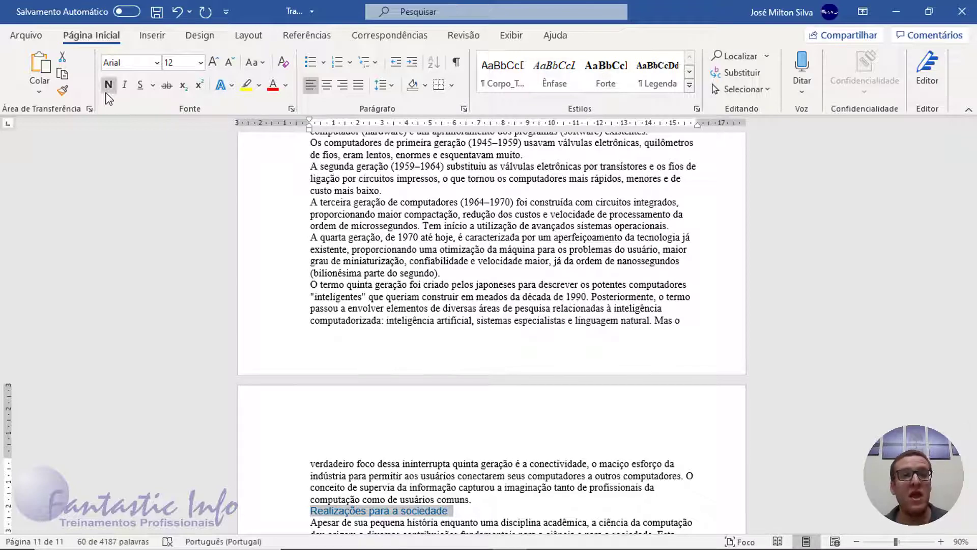
Step: Change the selected headings' font colour to Automático (black) and make them bold
{"action": "left_click", "coordinate": [286, 86]}
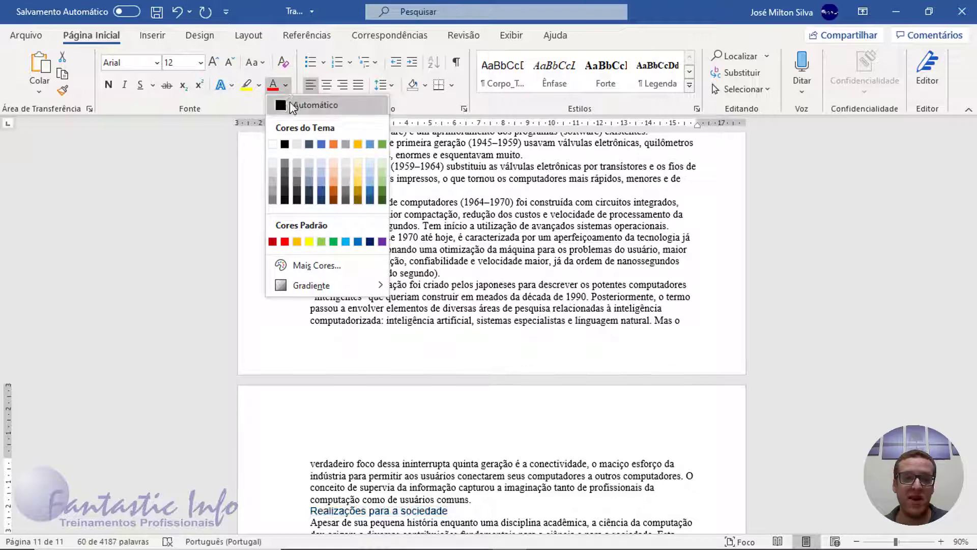
{"action": "left_click", "coordinate": [293, 105]}
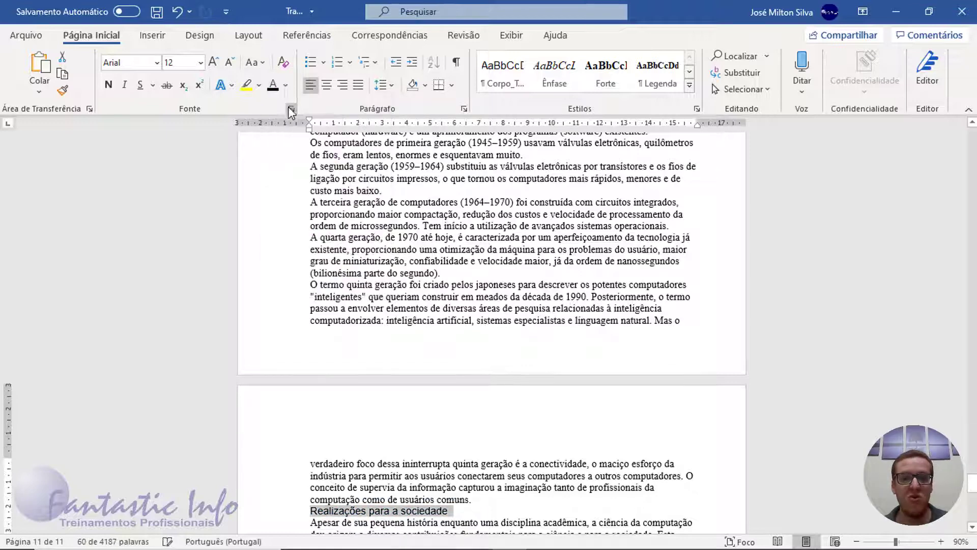
{"action": "left_click", "coordinate": [110, 88]}
Step: Set the outline level (Nível do tópico) of the selected section headings to Nível 1 in the paragraph settings
{"action": "scroll", "coordinate": [415, 281], "scroll_direction": "up", "scroll_amount": 3}
{"action": "scroll", "coordinate": [414, 280], "scroll_direction": "up", "scroll_amount": 15}
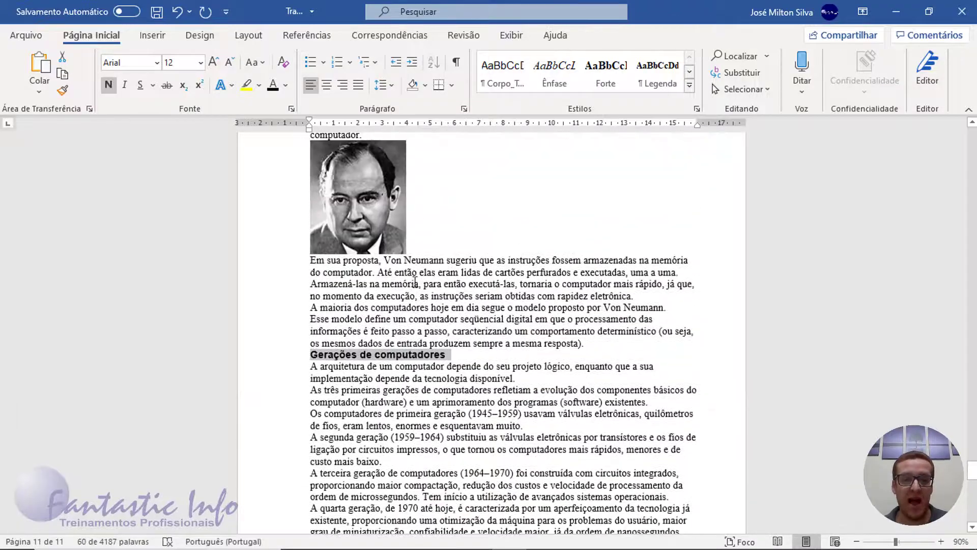
{"action": "scroll", "coordinate": [415, 281], "scroll_direction": "up", "scroll_amount": 20}
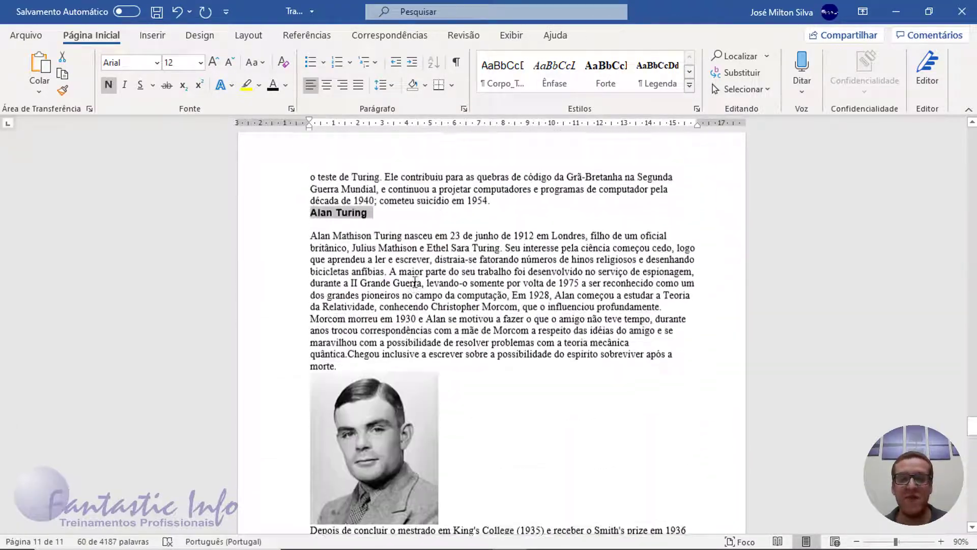
{"action": "scroll", "coordinate": [414, 281], "scroll_direction": "up", "scroll_amount": 15}
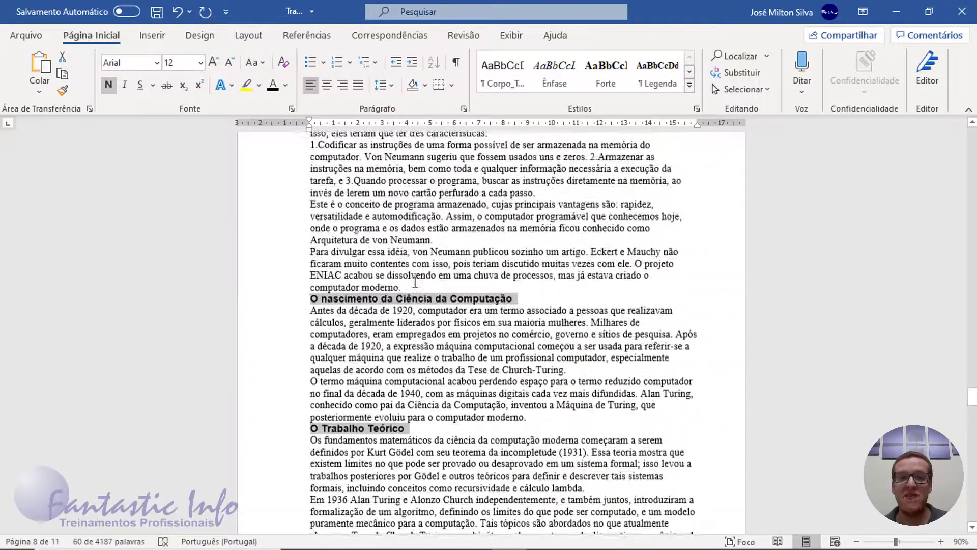
{"action": "scroll", "coordinate": [415, 281], "scroll_direction": "up", "scroll_amount": 7}
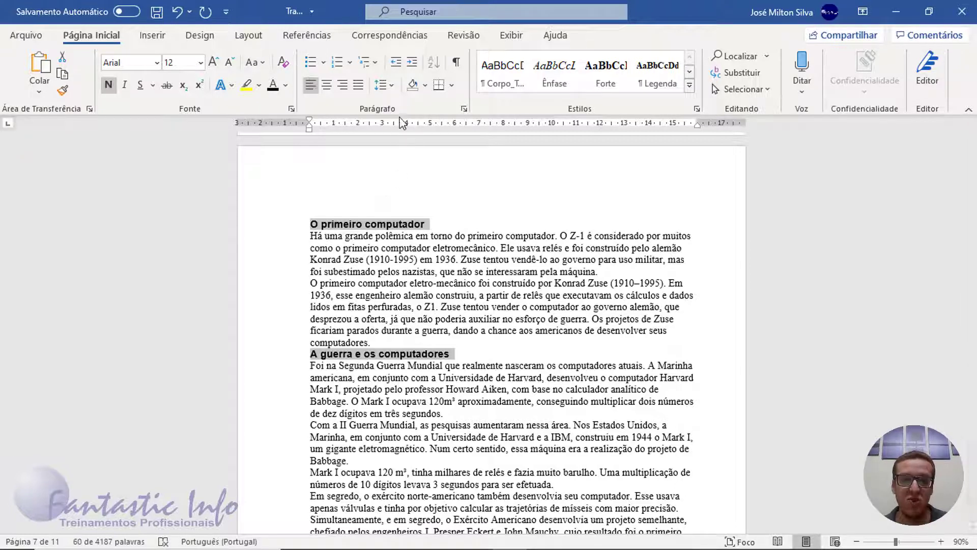
{"action": "left_click", "coordinate": [464, 109]}
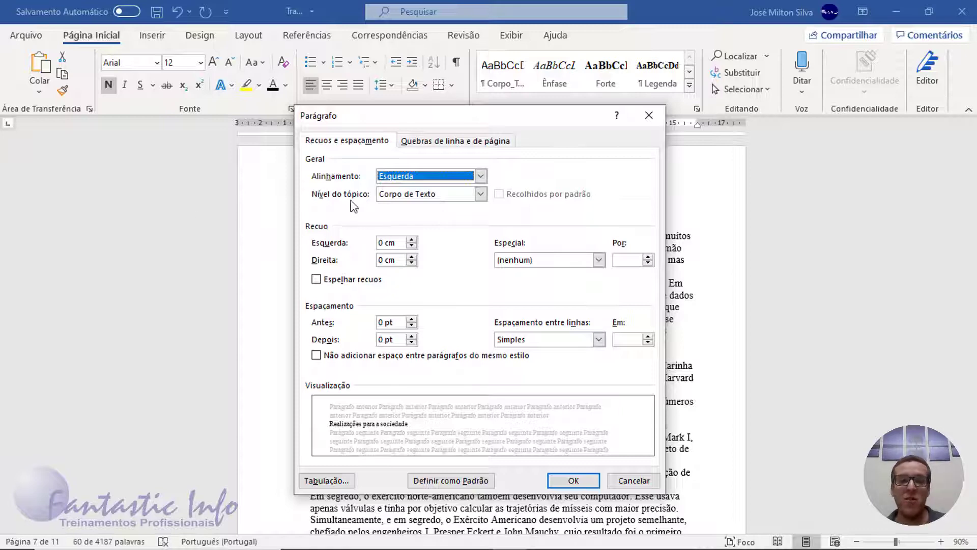
{"action": "key", "text": "ctrl"}
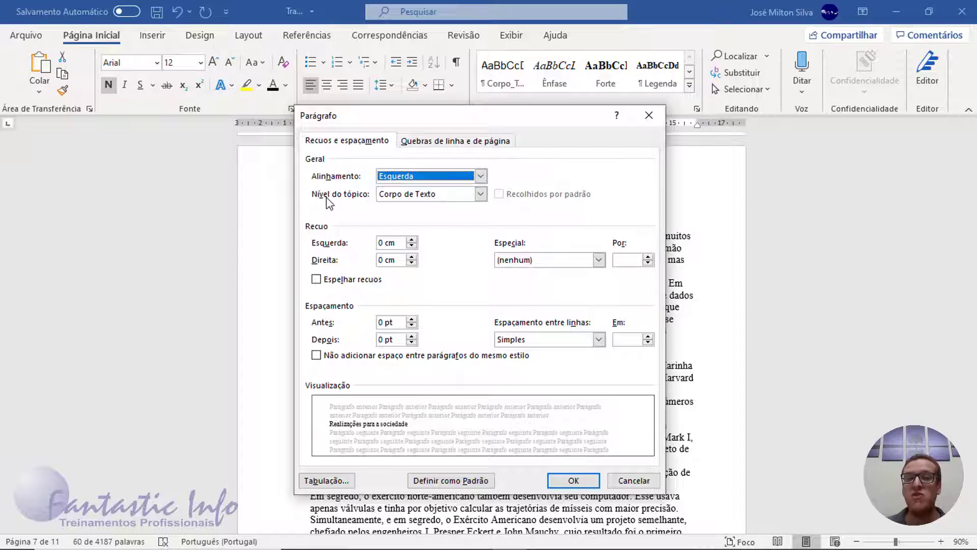
{"action": "left_click", "coordinate": [480, 194]}
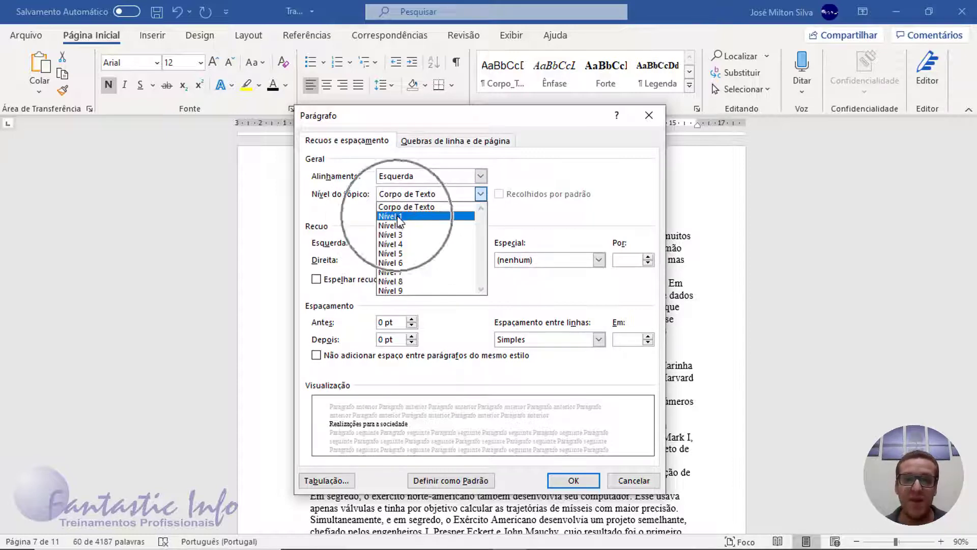
{"action": "left_click", "coordinate": [399, 218]}
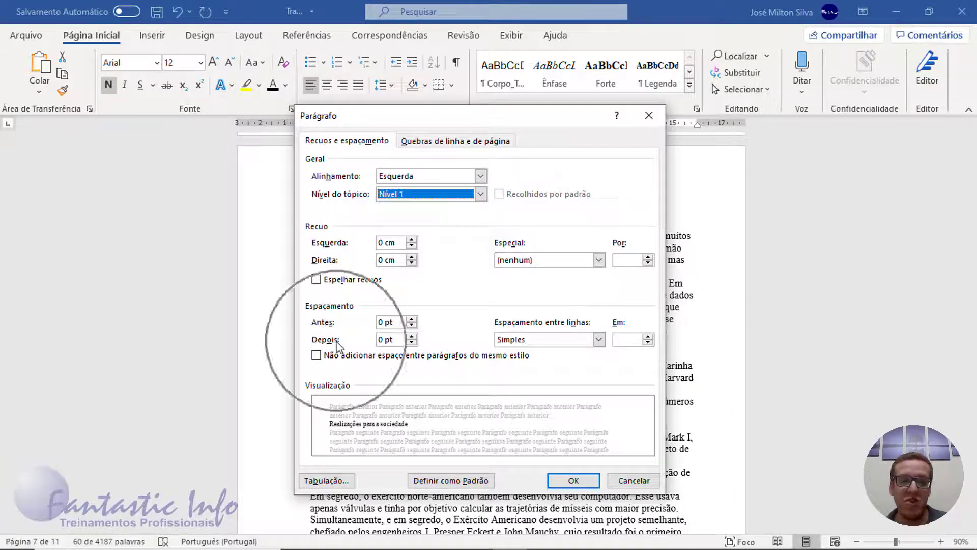
Step: Set the headings' spacing after to 12 pt, checking the line and page break options before applying the paragraph settings
{"action": "left_click", "coordinate": [411, 336]}
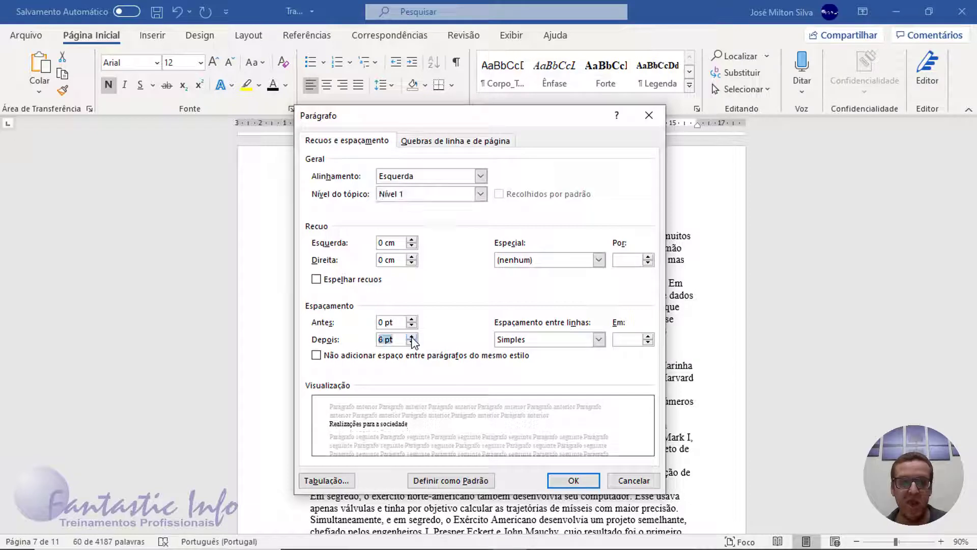
{"action": "left_click", "coordinate": [411, 336]}
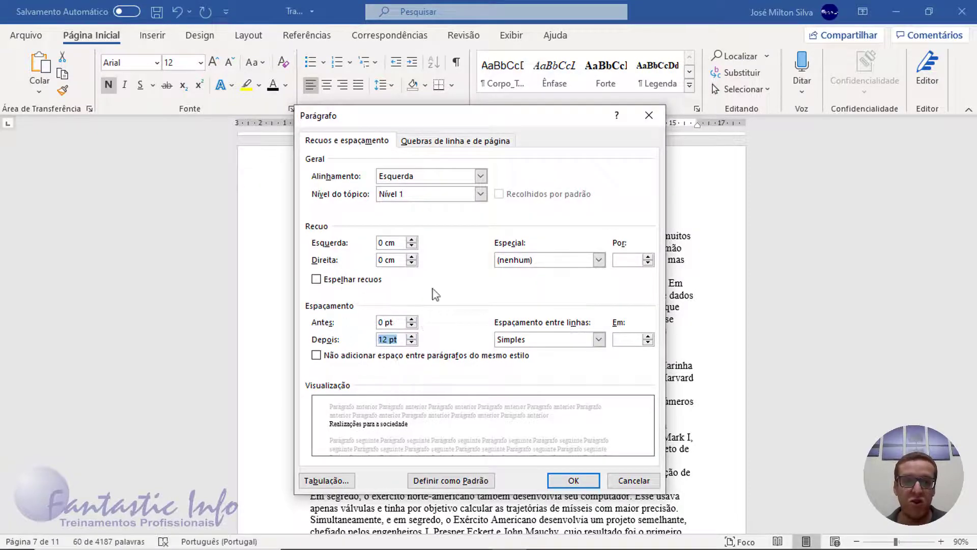
{"action": "left_click_drag", "start_coordinate": [461, 119], "coordinate": [655, 101]}
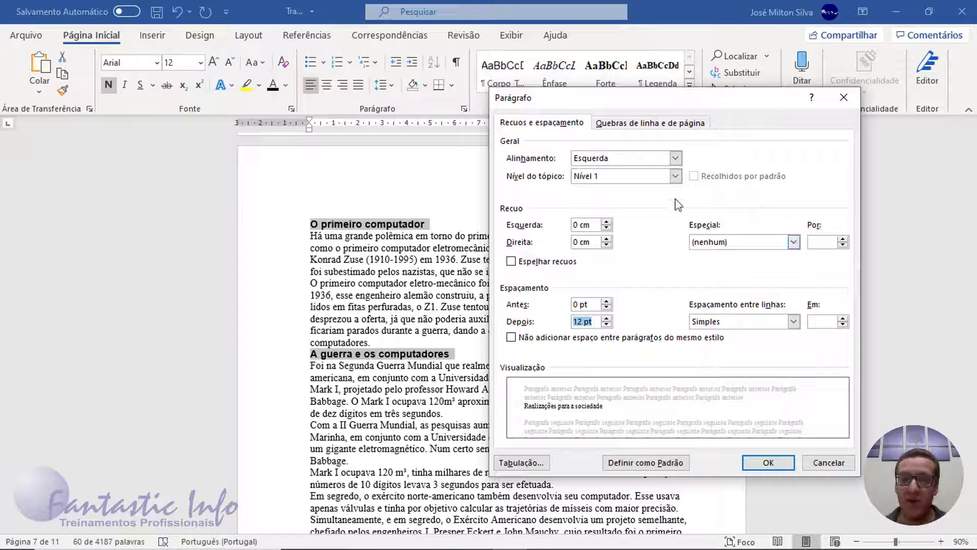
{"action": "left_click", "coordinate": [641, 127]}
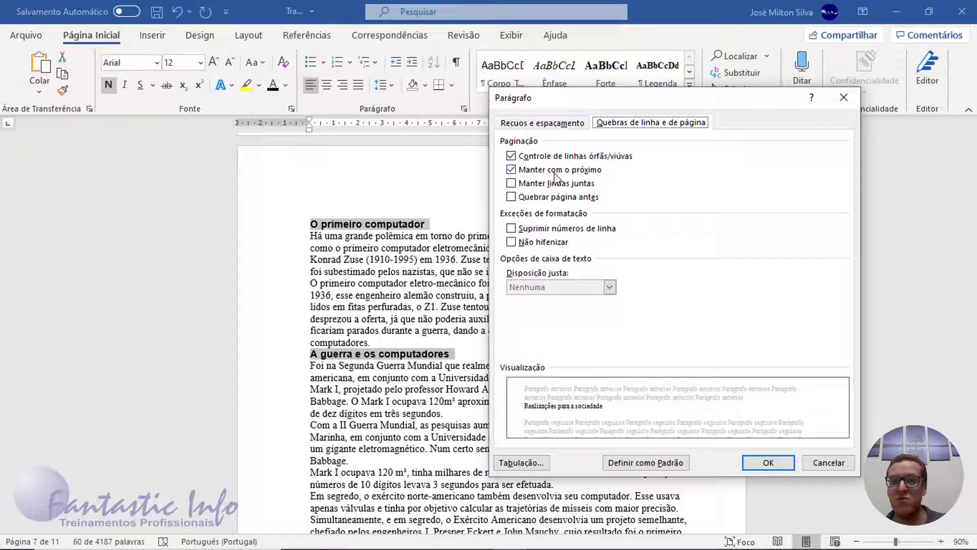
{"action": "left_click", "coordinate": [765, 463]}
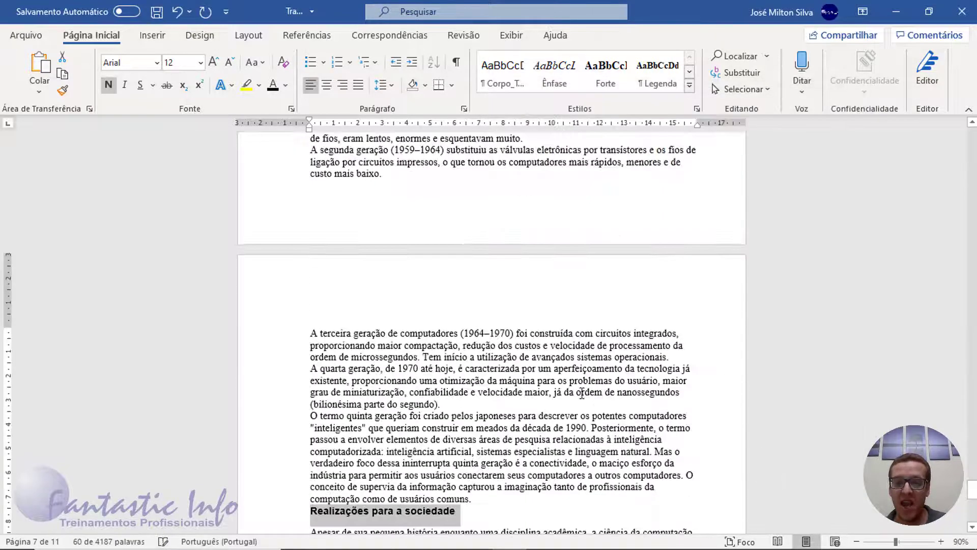
Step: Check the reformatted headings from "Realizações para a sociedade" back to "O Início dos Computadores", save the document and clear the selection
{"action": "scroll", "coordinate": [524, 382], "scroll_direction": "up", "scroll_amount": 3}
{"action": "scroll", "coordinate": [524, 382], "scroll_direction": "up", "scroll_amount": 20}
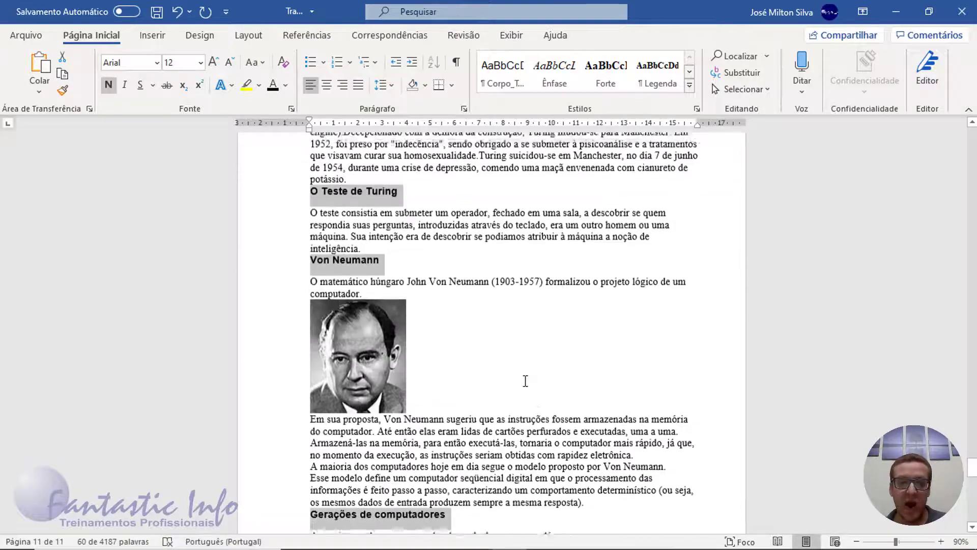
{"action": "scroll", "coordinate": [525, 380], "scroll_direction": "up", "scroll_amount": 1}
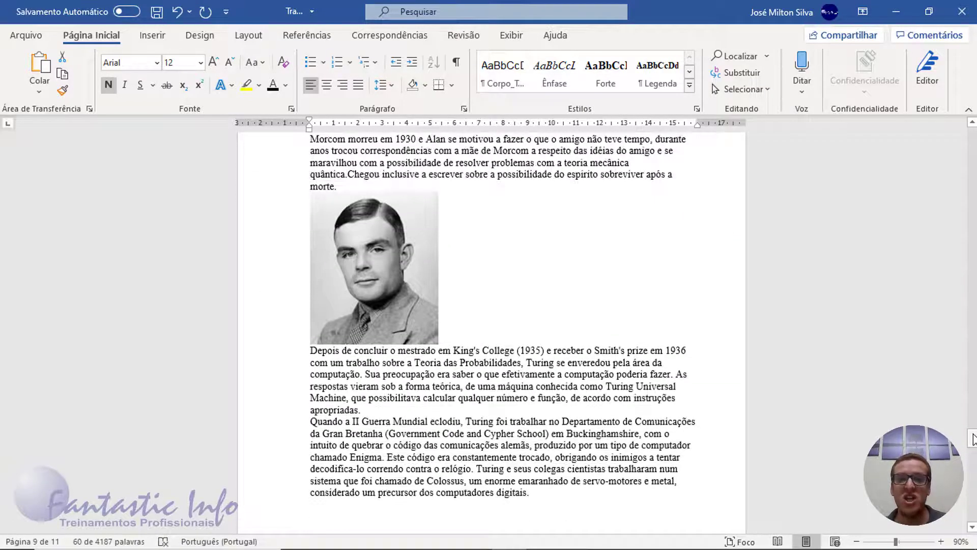
{"action": "left_click_drag", "start_coordinate": [972, 439], "coordinate": [972, 186]}
{"action": "scroll", "coordinate": [585, 397], "scroll_direction": "down", "scroll_amount": 5}
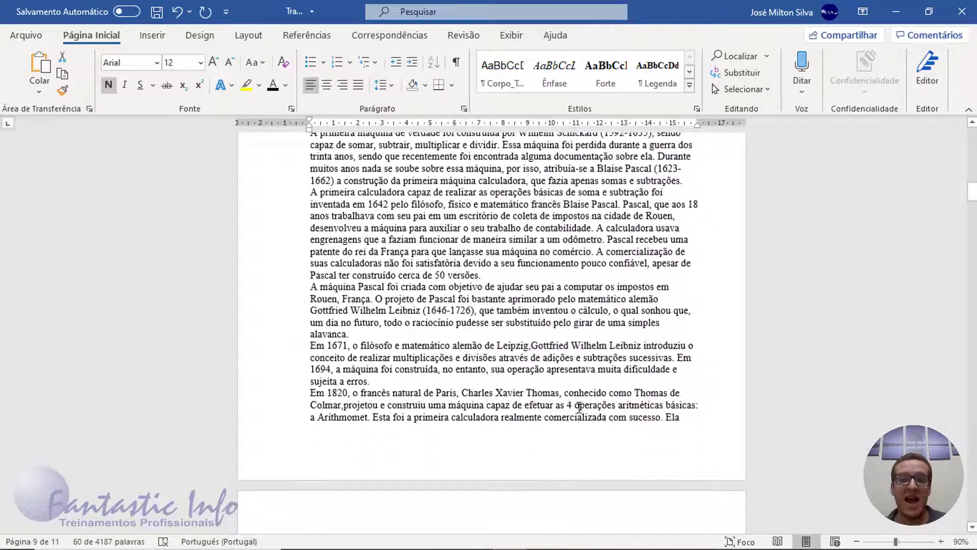
{"action": "scroll", "coordinate": [580, 407], "scroll_direction": "down", "scroll_amount": 10}
{"action": "scroll", "coordinate": [591, 402], "scroll_direction": "up", "scroll_amount": 20}
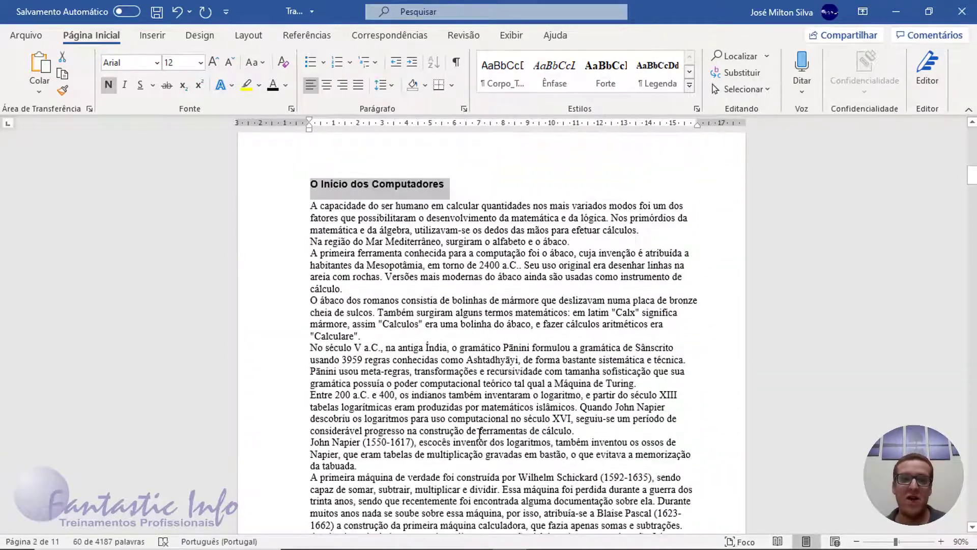
{"action": "left_click", "coordinate": [156, 11]}
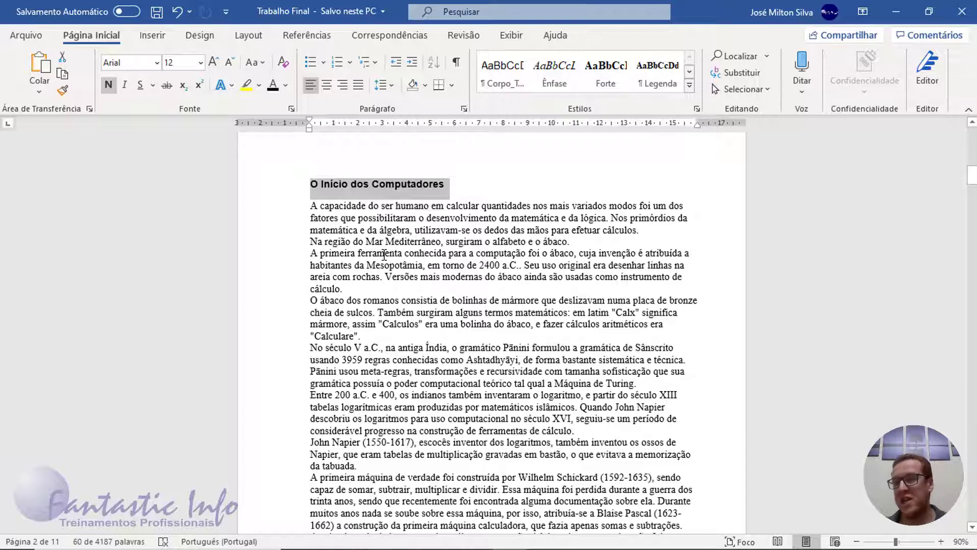
{"action": "left_click", "coordinate": [325, 222]}
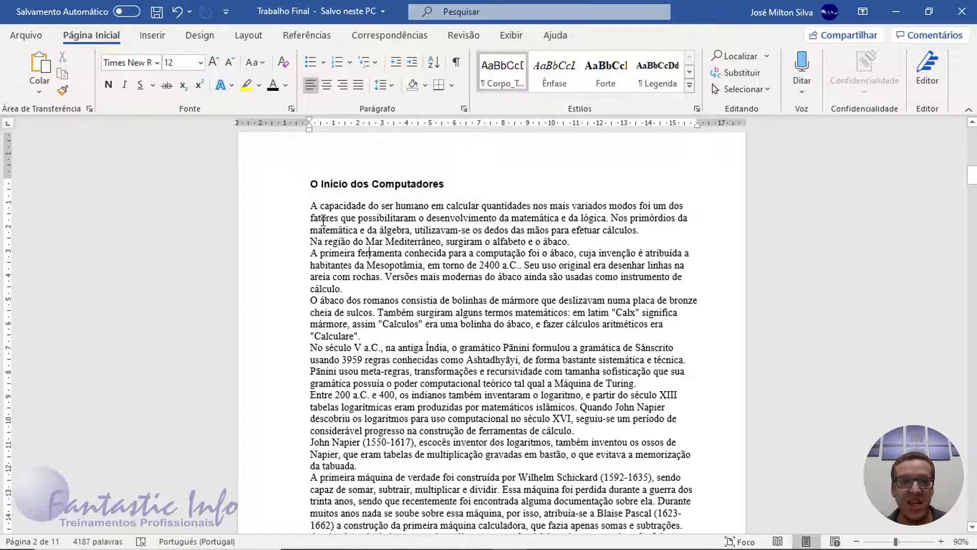
Step: Select the body text under "O Início dos Computadores" and extend the selection to all text with similar formatting
{"action": "left_click_drag", "start_coordinate": [309, 206], "coordinate": [504, 287]}
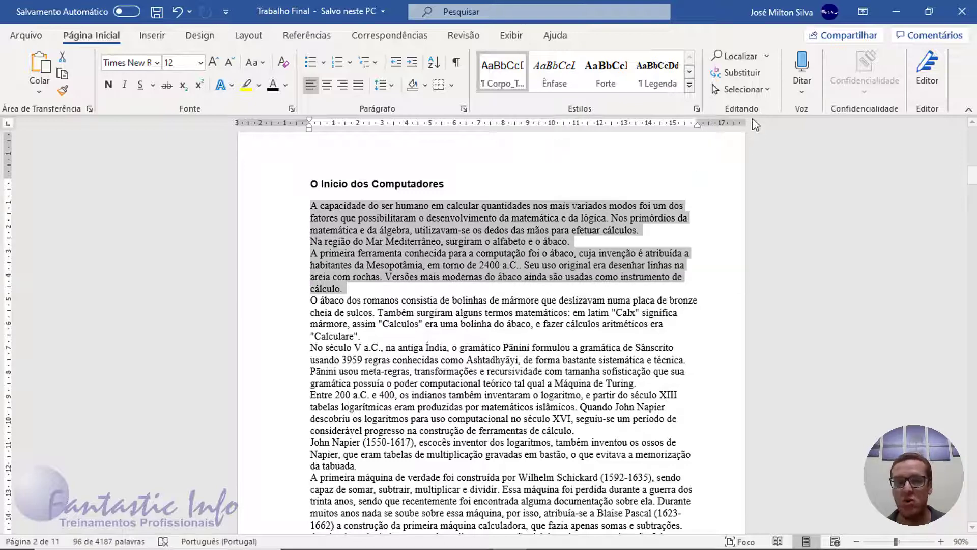
{"action": "left_click", "coordinate": [761, 89]}
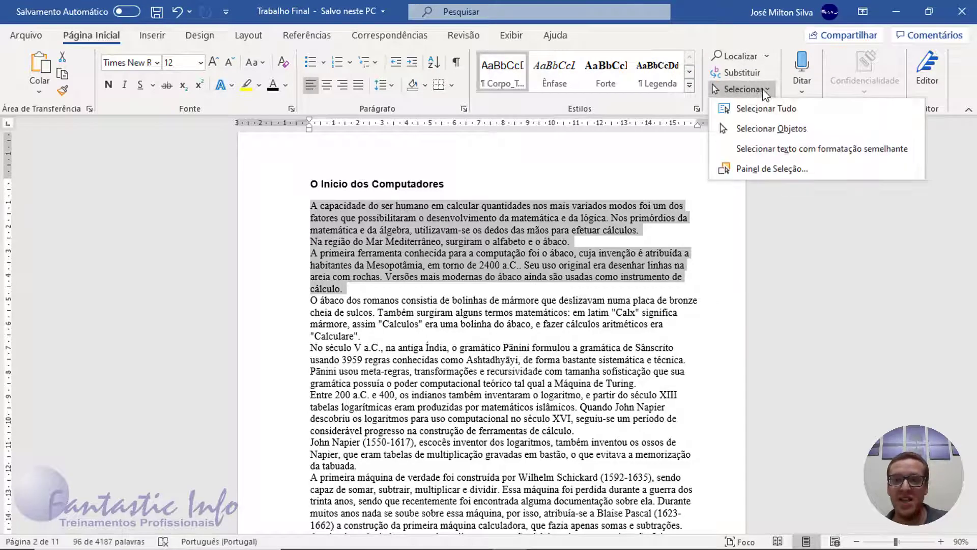
{"action": "left_click", "coordinate": [776, 151]}
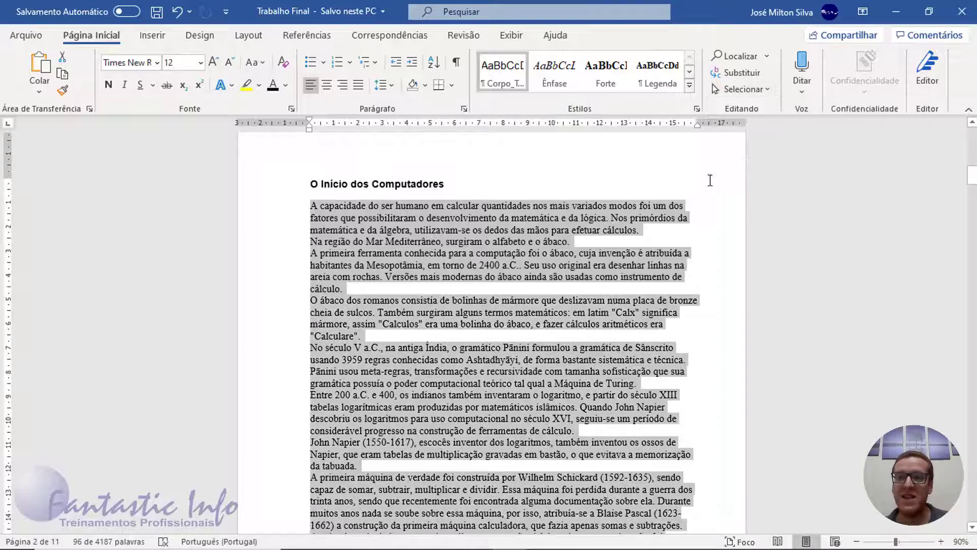
{"action": "scroll", "coordinate": [517, 416], "scroll_direction": "down", "scroll_amount": 20}
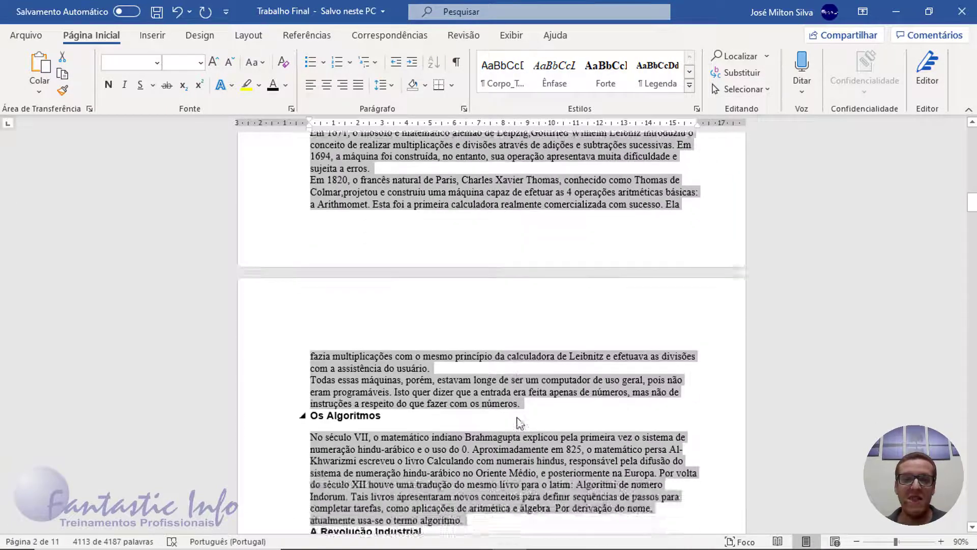
{"action": "scroll", "coordinate": [517, 421], "scroll_direction": "up", "scroll_amount": 20}
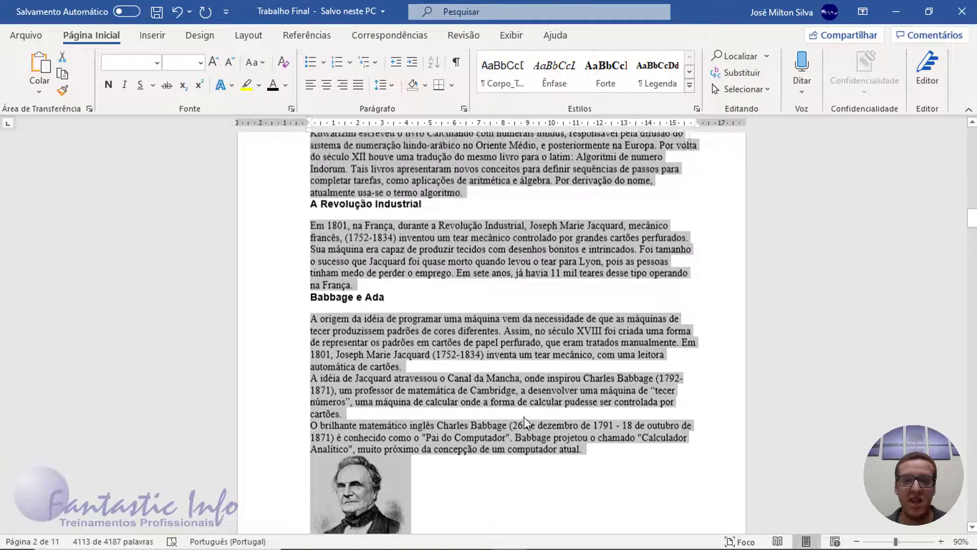
{"action": "scroll", "coordinate": [533, 434], "scroll_direction": "up", "scroll_amount": 8}
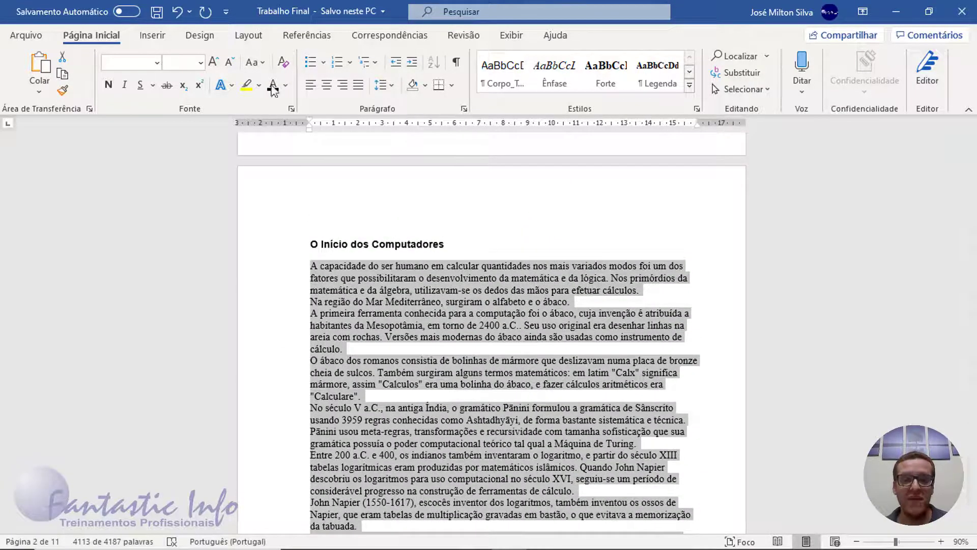
Step: Set the font of the selected body text to Arial, size 12
{"action": "left_click", "coordinate": [157, 63]}
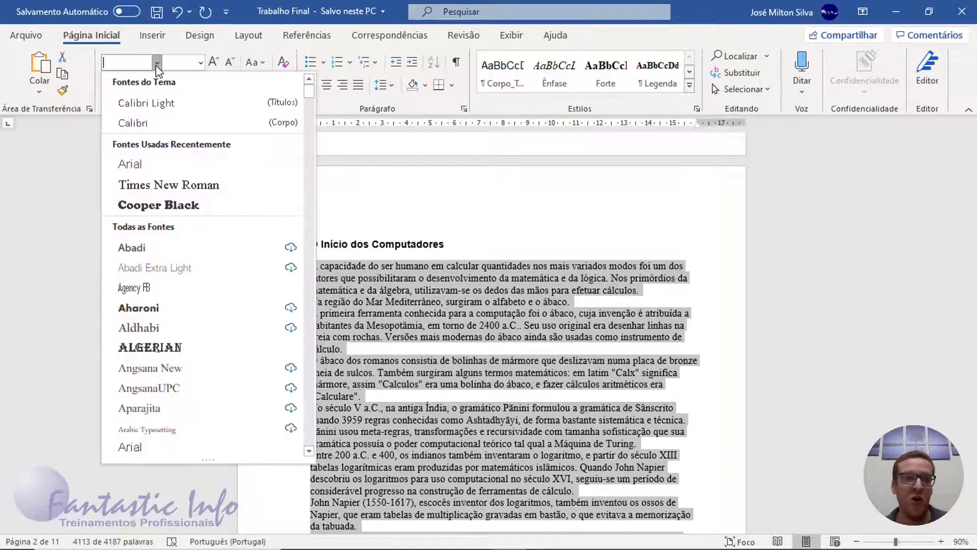
{"action": "left_click", "coordinate": [136, 163]}
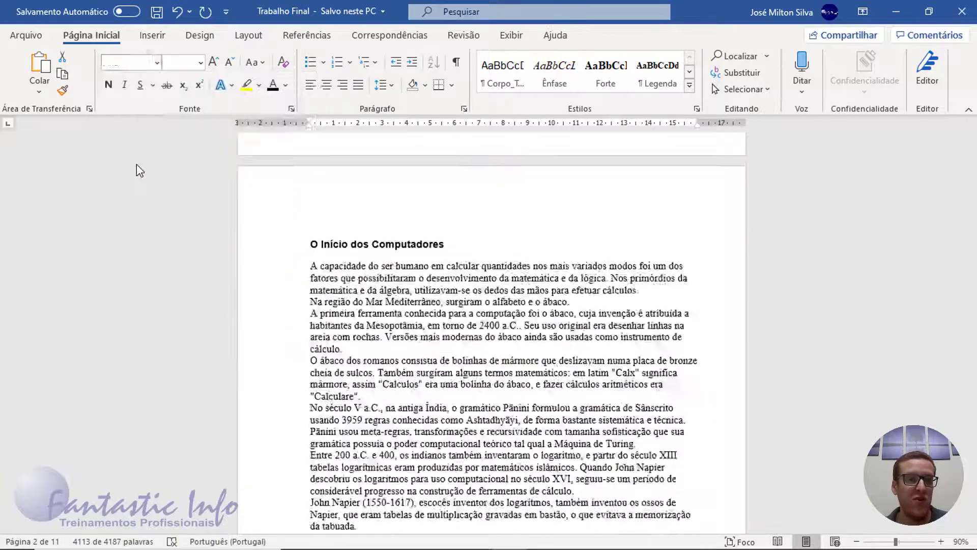
{"action": "left_click", "coordinate": [201, 63]}
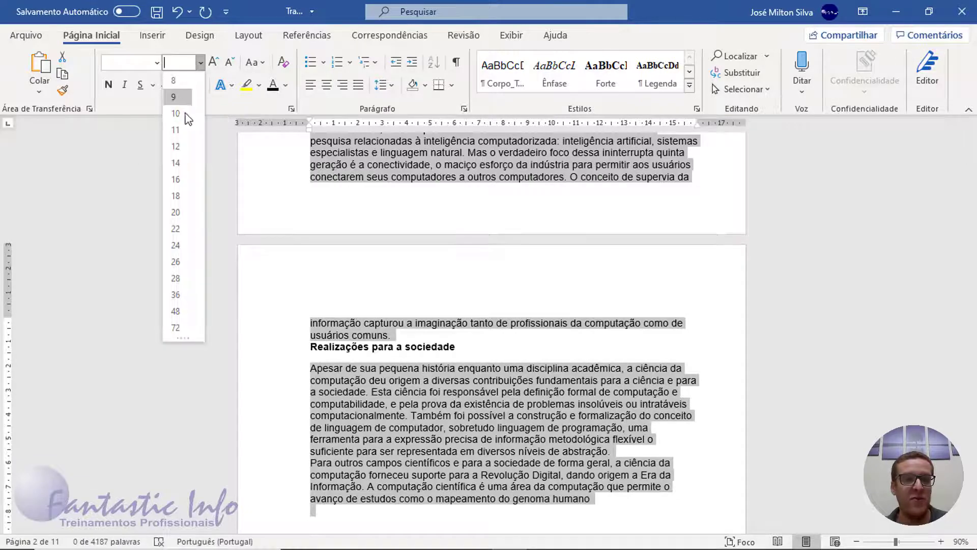
{"action": "left_click", "coordinate": [181, 147]}
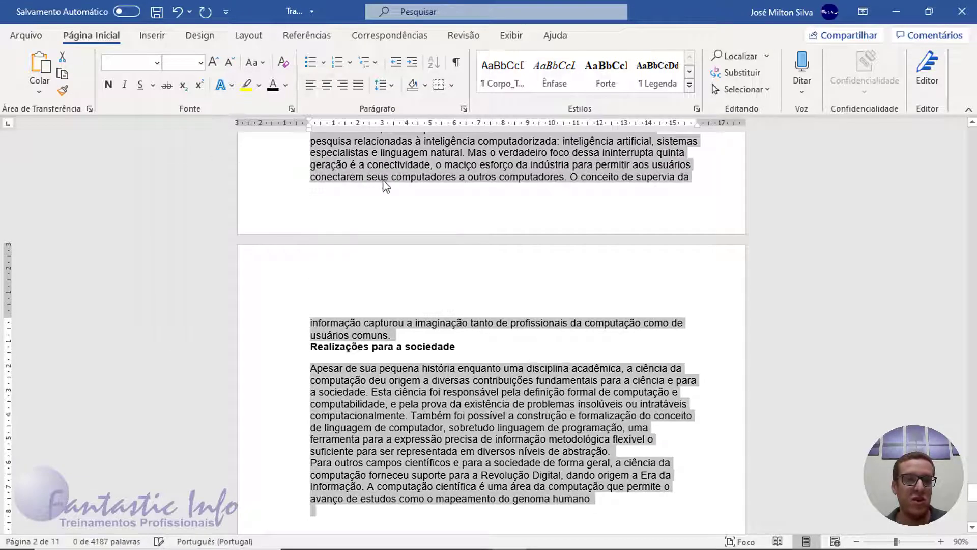
Step: Justify the selected body text and look over the realigned paragraphs
{"action": "scroll", "coordinate": [458, 416], "scroll_direction": "down", "scroll_amount": 1}
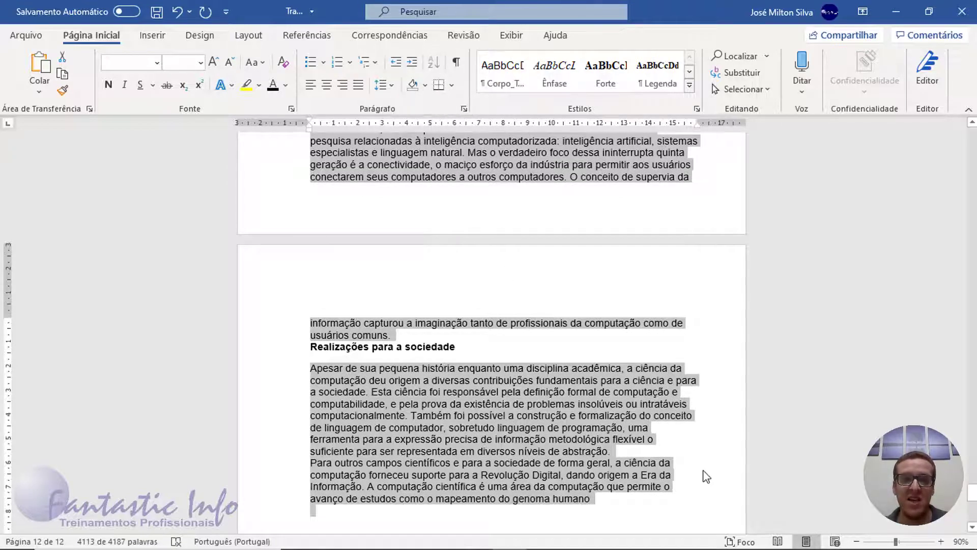
{"action": "left_click", "coordinate": [359, 87]}
{"action": "scroll", "coordinate": [692, 408], "scroll_direction": "up", "scroll_amount": 2}
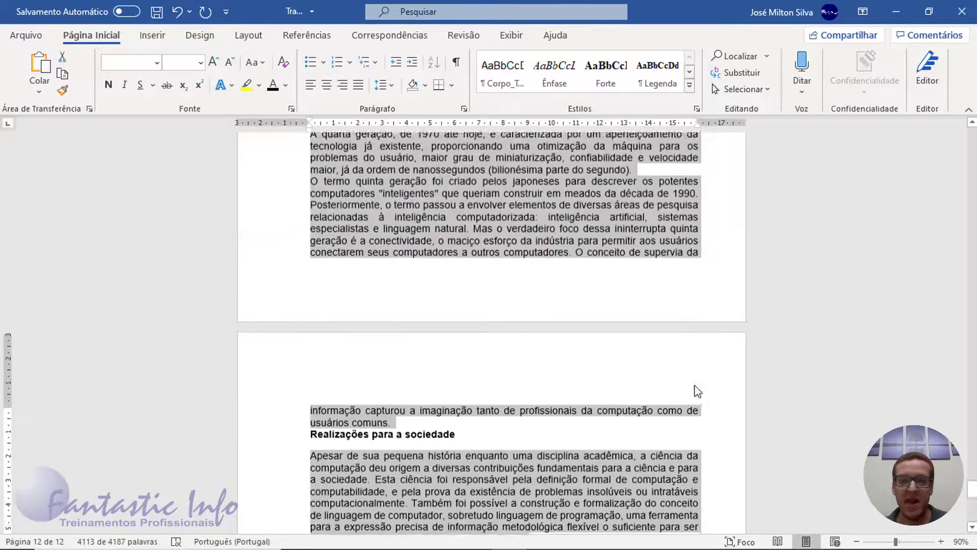
{"action": "scroll", "coordinate": [697, 391], "scroll_direction": "up", "scroll_amount": 8}
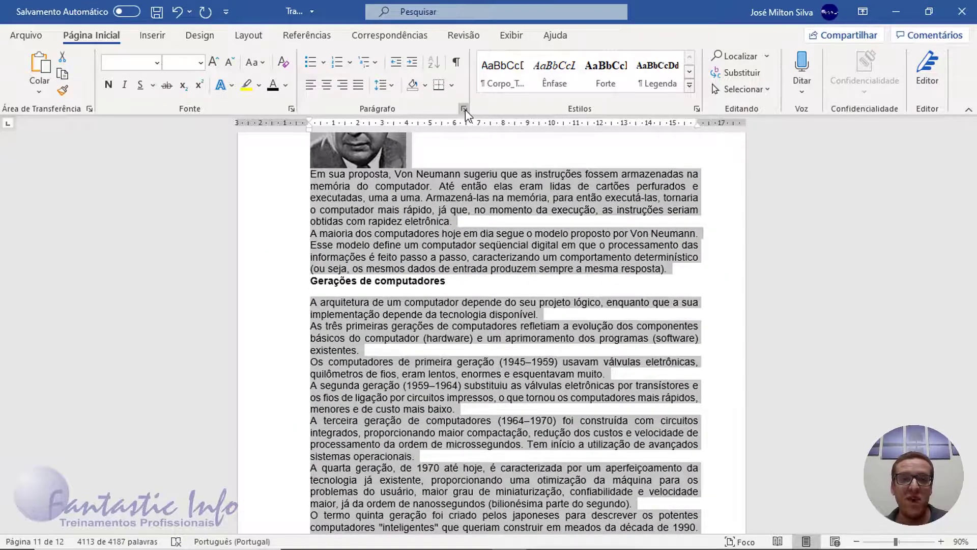
Step: In the paragraph settings, set the body text's alignment to Justificada and its outline level (Nível do tópico) to Corpo de Texto
{"action": "left_click", "coordinate": [464, 109]}
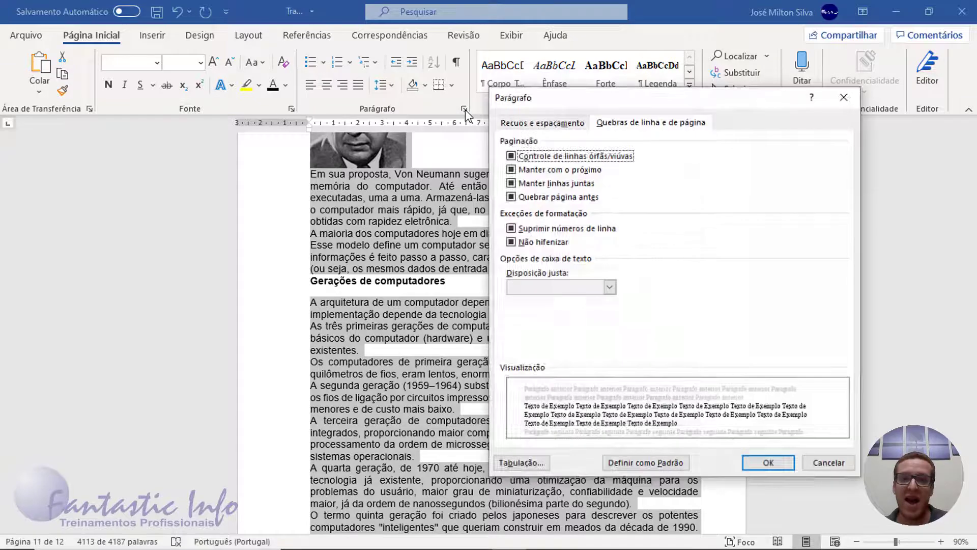
{"action": "left_click", "coordinate": [554, 126]}
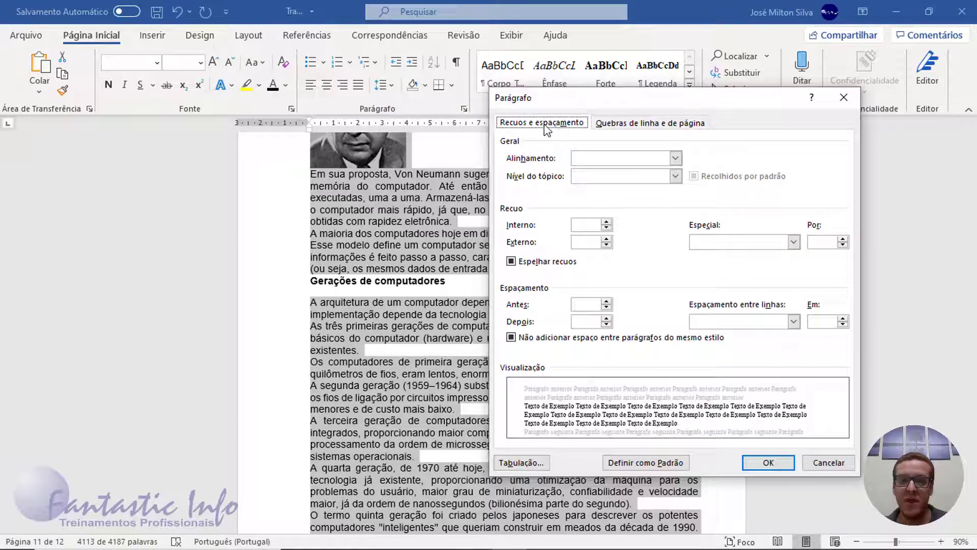
{"action": "left_click", "coordinate": [675, 158]}
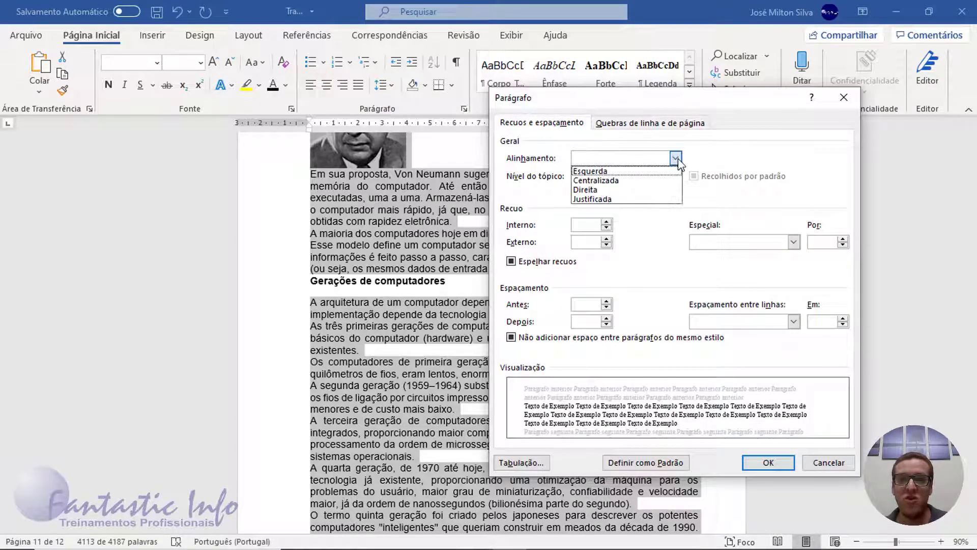
{"action": "left_click", "coordinate": [633, 199]}
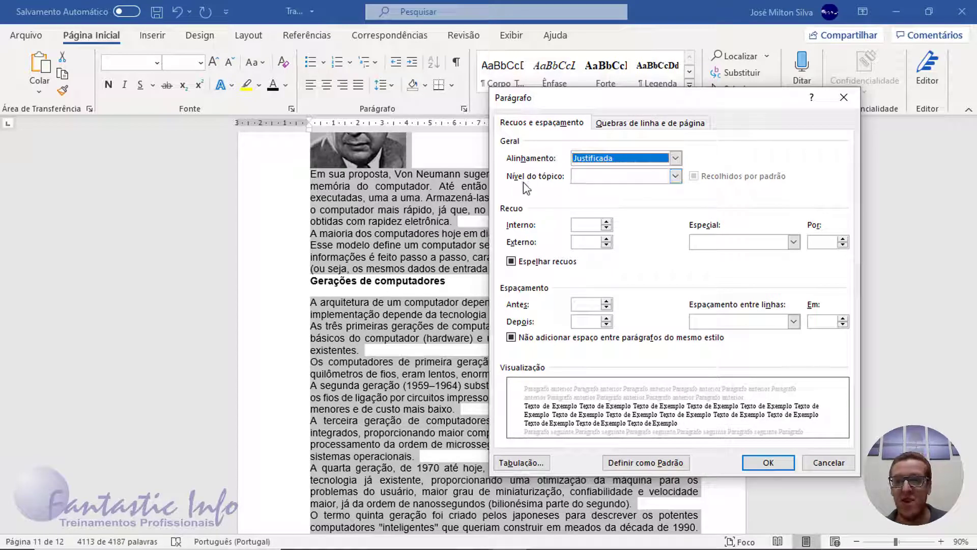
{"action": "left_click", "coordinate": [676, 176]}
{"action": "left_click", "coordinate": [649, 192]}
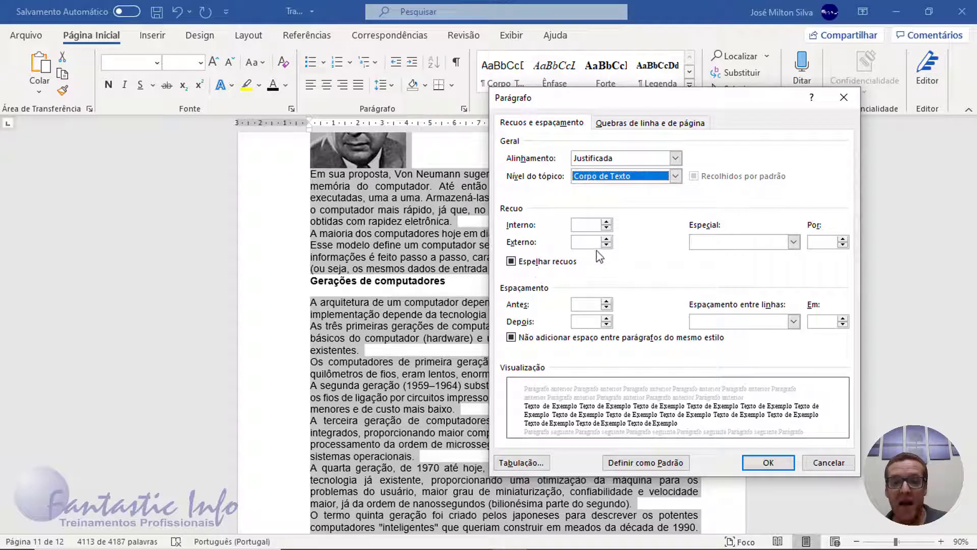
Step: Set the body text's inner and outer indents to 0 cm and add a first-line indent (Primeira linha) of 1,5 cm
{"action": "left_click", "coordinate": [606, 227]}
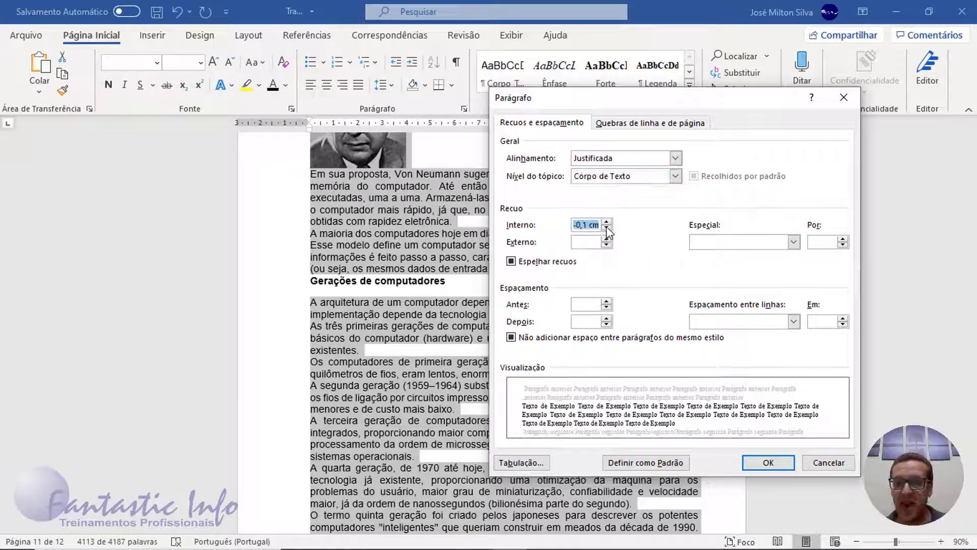
{"action": "left_click", "coordinate": [606, 239]}
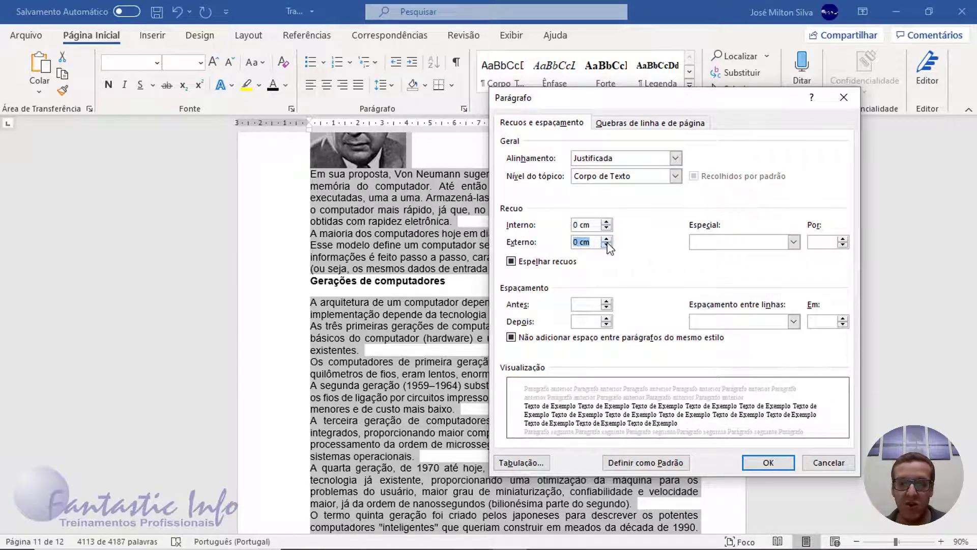
{"action": "left_click", "coordinate": [606, 245]}
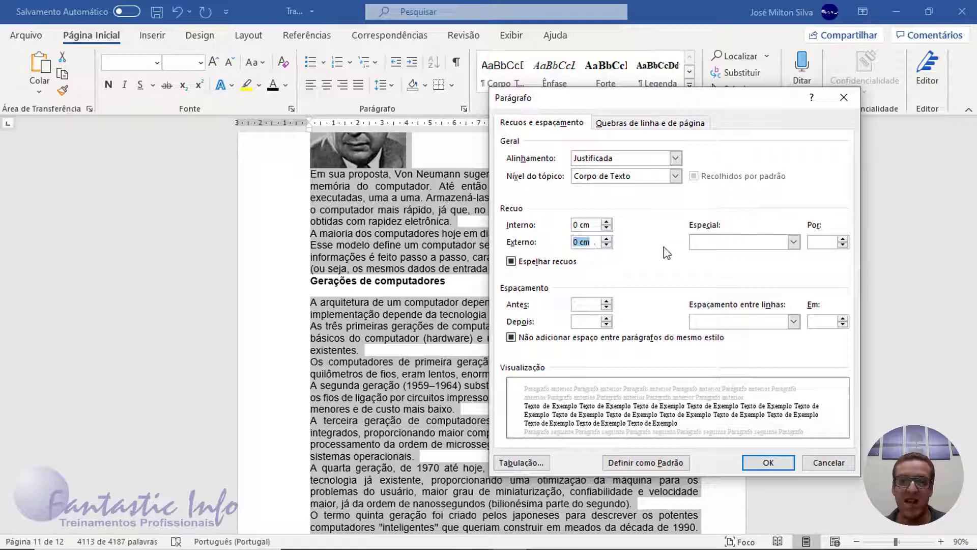
{"action": "left_click", "coordinate": [793, 242]}
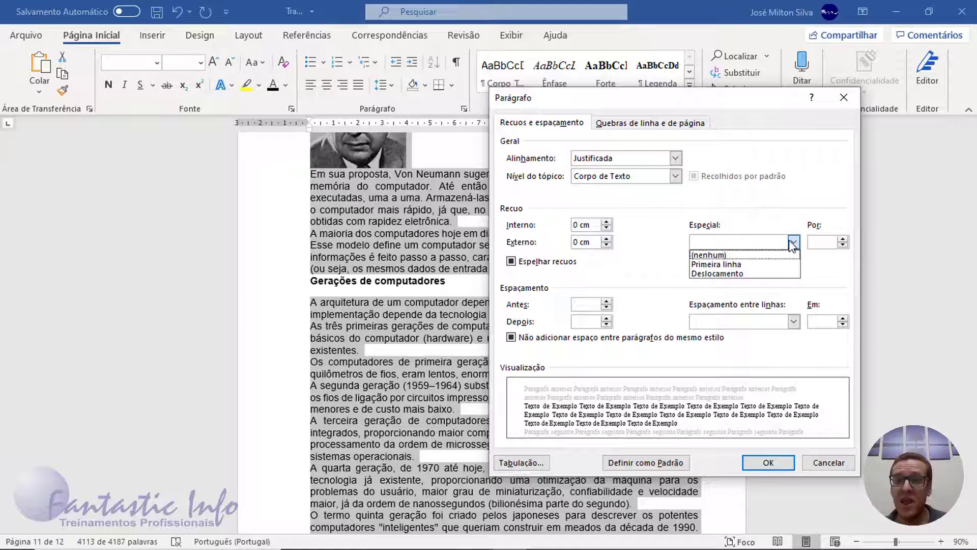
{"action": "left_click", "coordinate": [758, 266]}
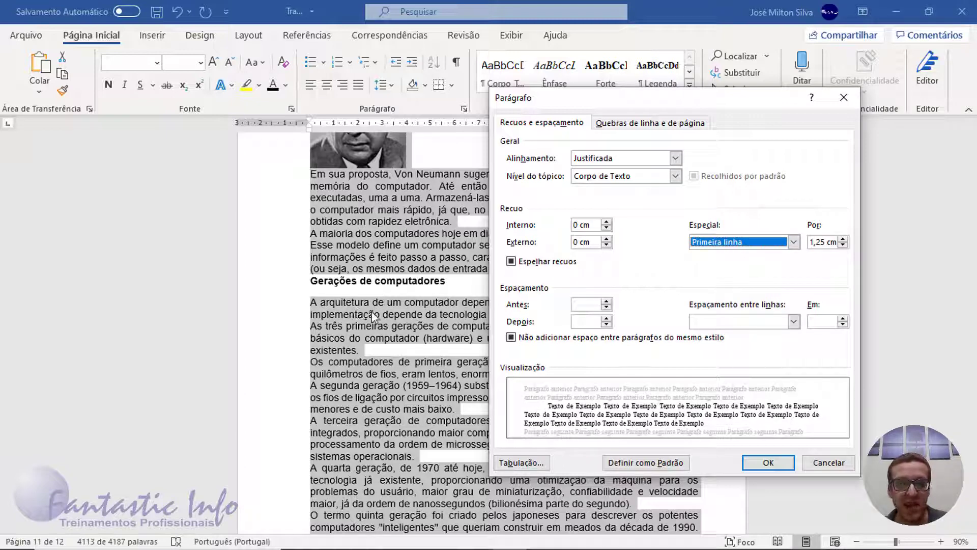
{"action": "left_click", "coordinate": [844, 239]}
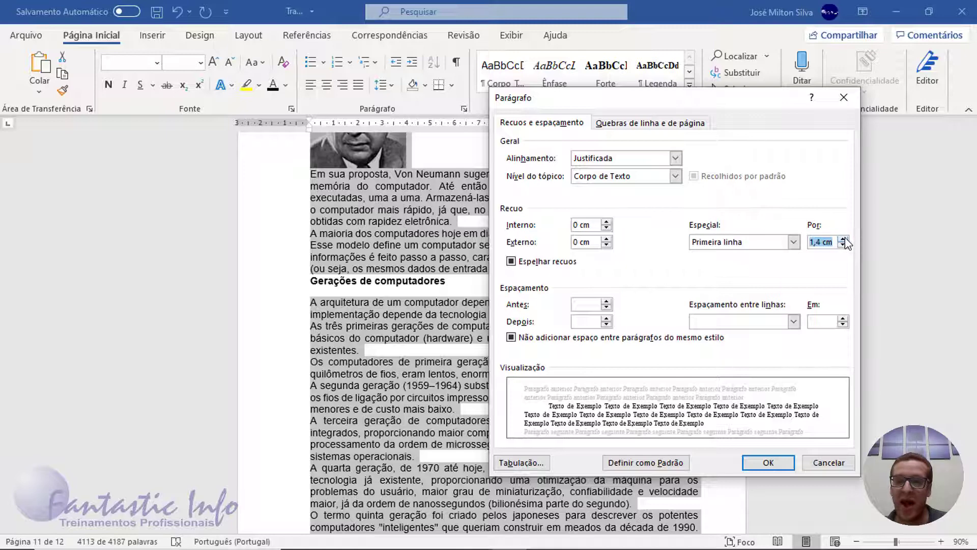
{"action": "left_click", "coordinate": [843, 238]}
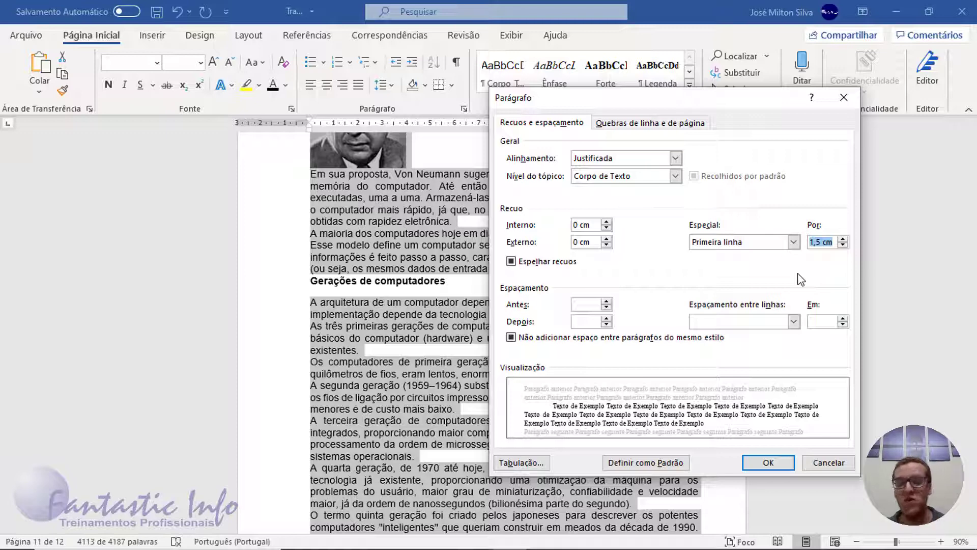
Step: Set the body text's spacing to 0 pt before, 12 pt after and 1,5 linhas between lines, and apply the paragraph settings
{"action": "left_click", "coordinate": [606, 301]}
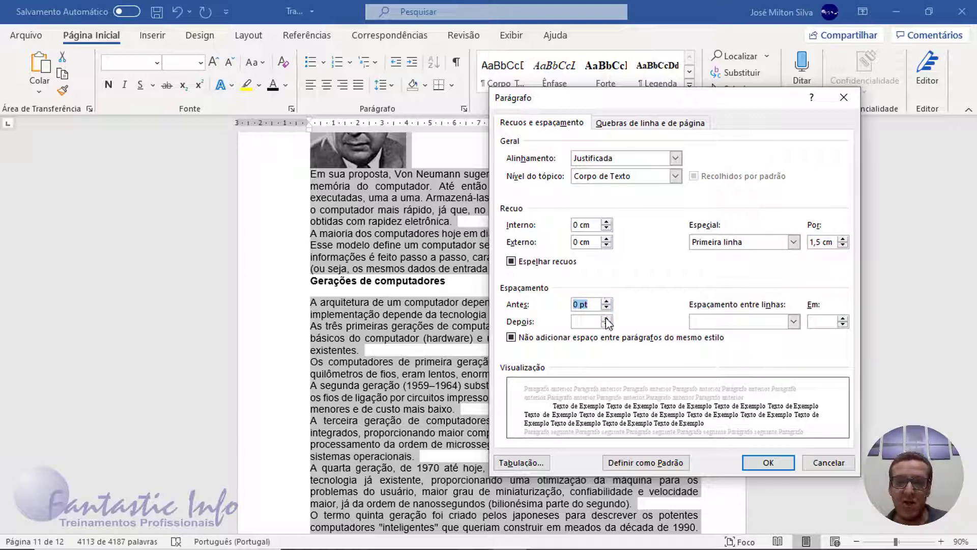
{"action": "left_click", "coordinate": [606, 318]}
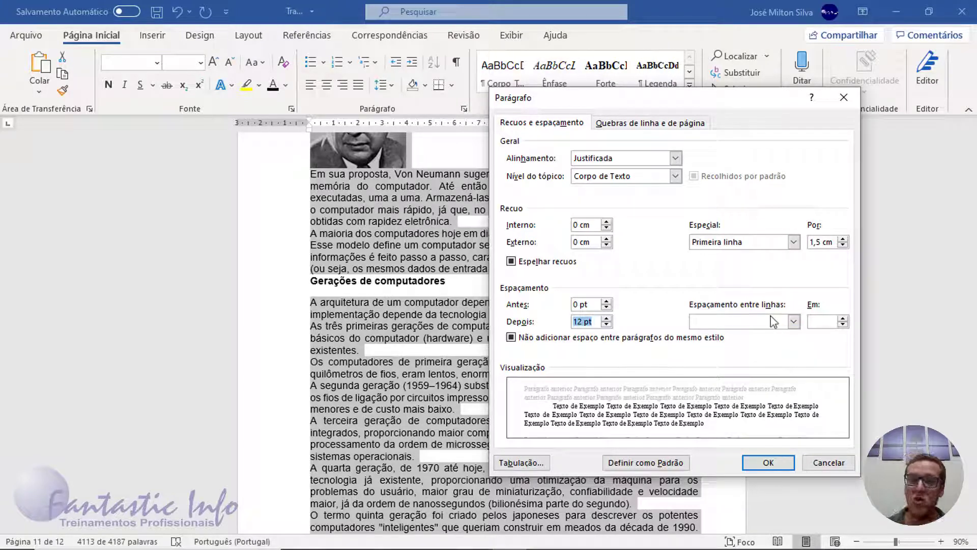
{"action": "left_click", "coordinate": [794, 321]}
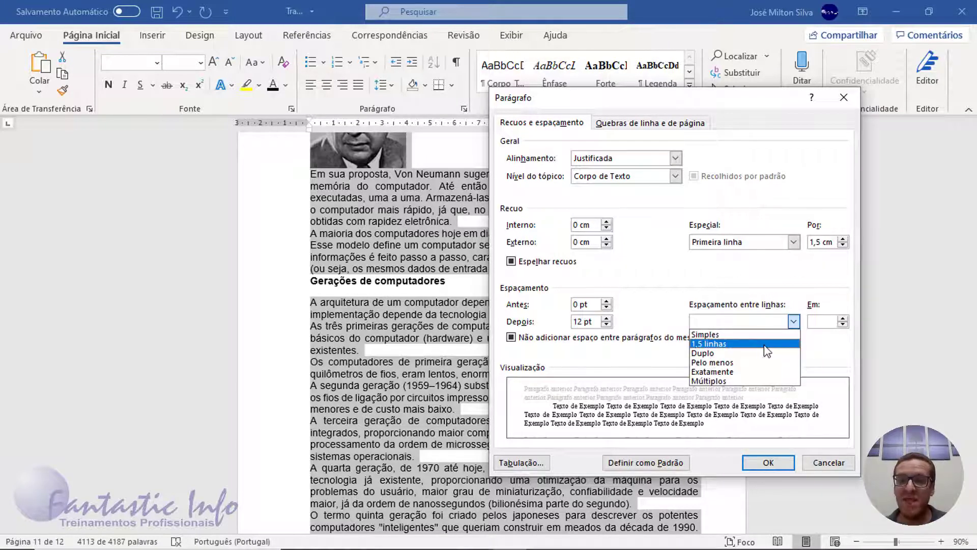
{"action": "left_click", "coordinate": [718, 344]}
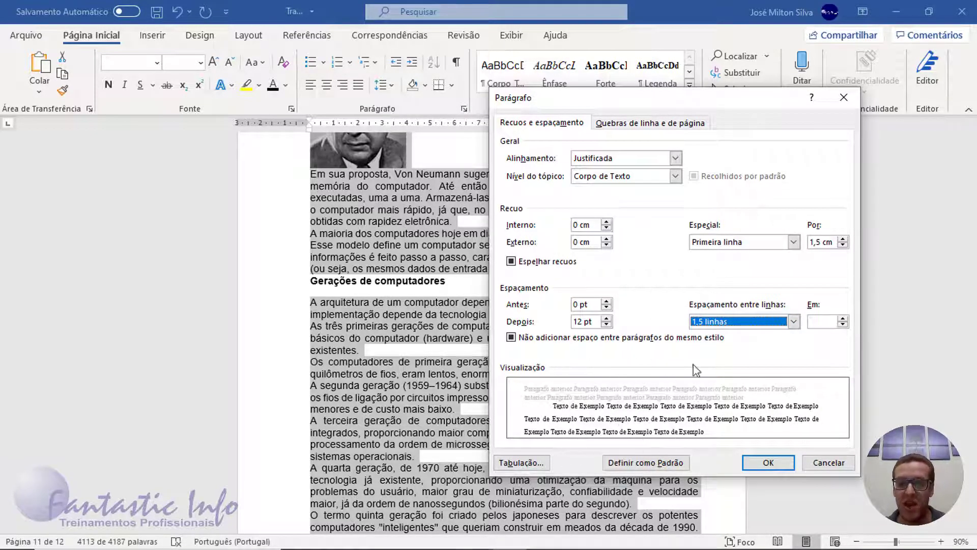
{"action": "left_click_drag", "start_coordinate": [718, 105], "coordinate": [671, 104]}
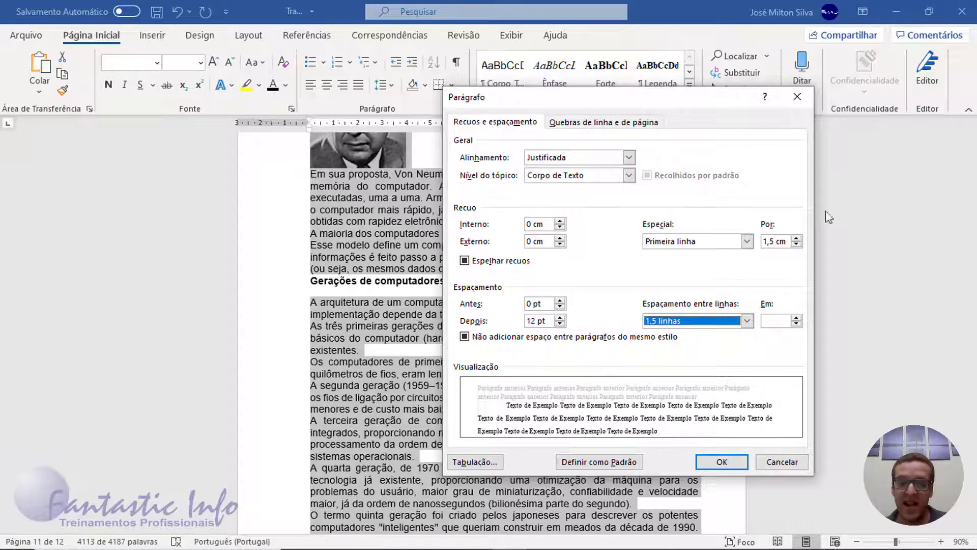
{"action": "left_click", "coordinate": [730, 466]}
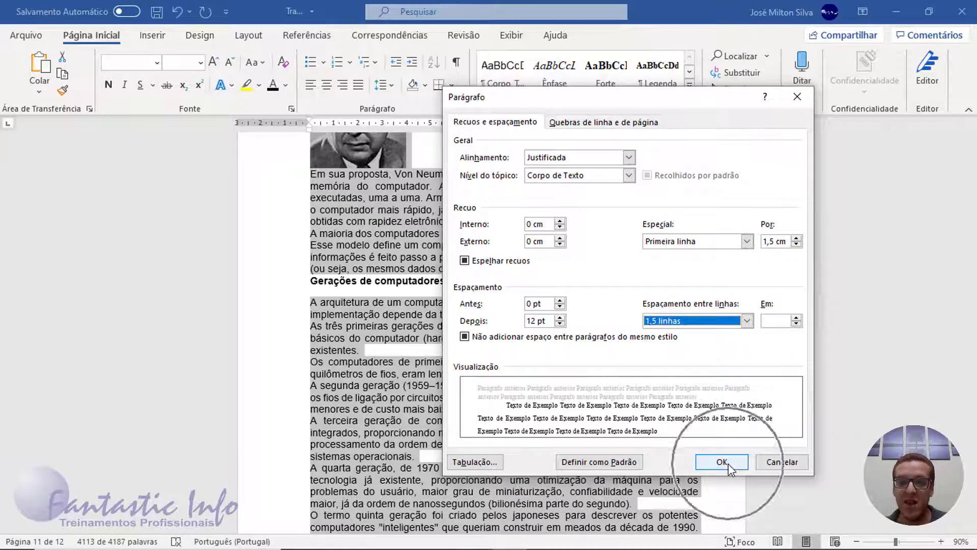
{"action": "left_click", "coordinate": [721, 461]}
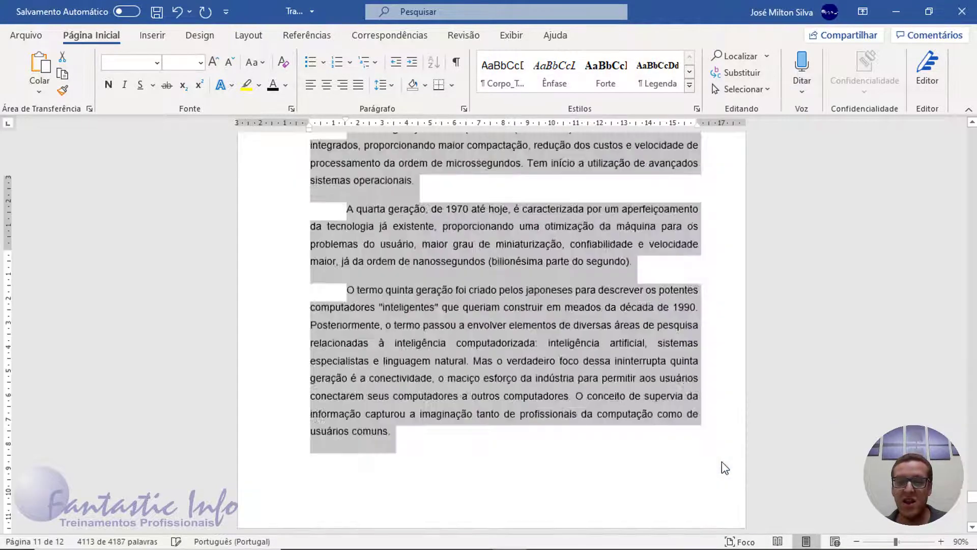
{"action": "scroll", "coordinate": [513, 411], "scroll_direction": "up", "scroll_amount": 20}
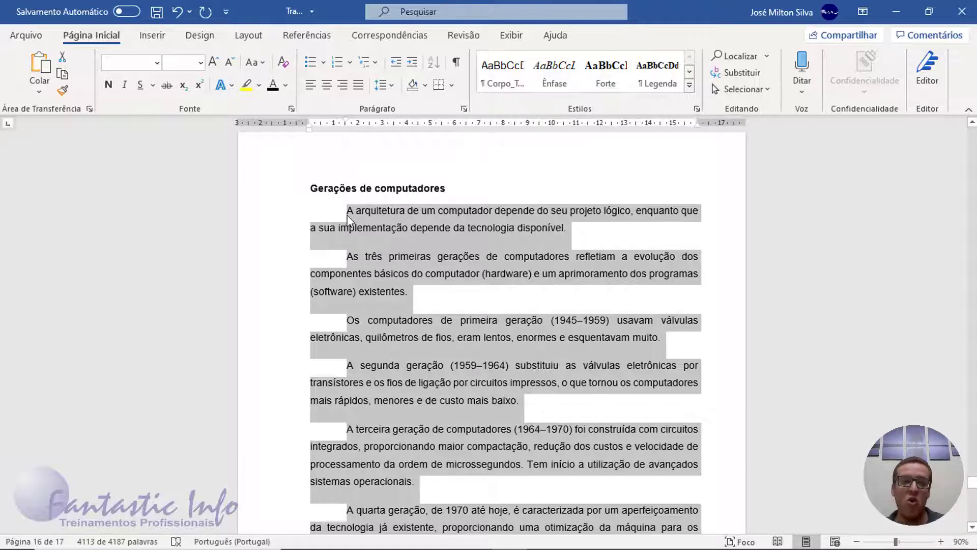
{"action": "scroll", "coordinate": [568, 322], "scroll_direction": "up", "scroll_amount": 15}
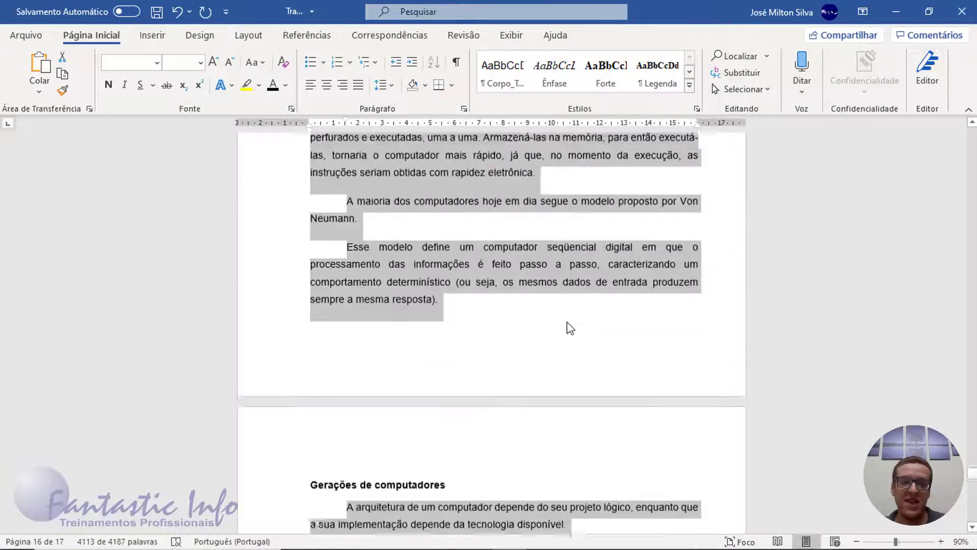
{"action": "scroll", "coordinate": [560, 340], "scroll_direction": "up", "scroll_amount": 3}
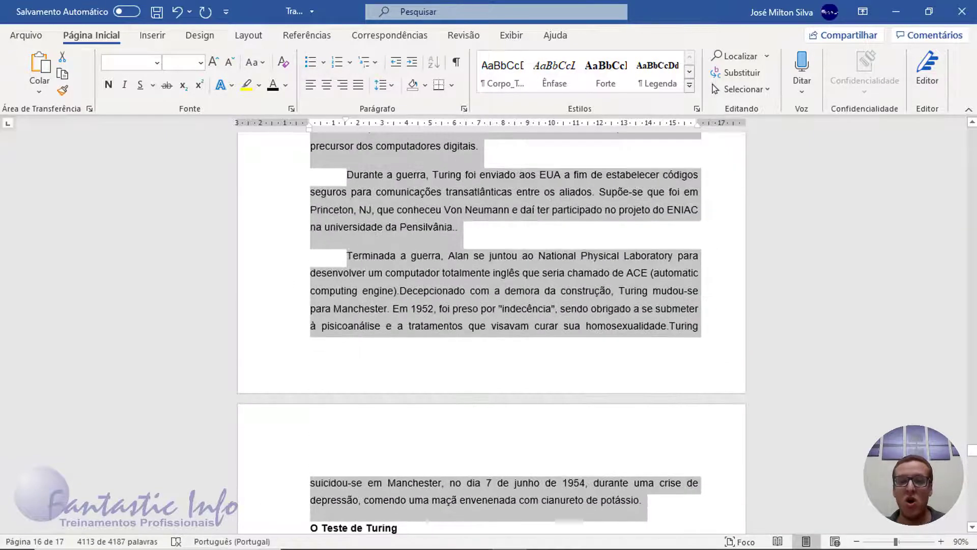
Step: Delete the empty paragraph directly below the "Alan Turing" heading
{"action": "scroll", "coordinate": [514, 420], "scroll_direction": "up", "scroll_amount": 12}
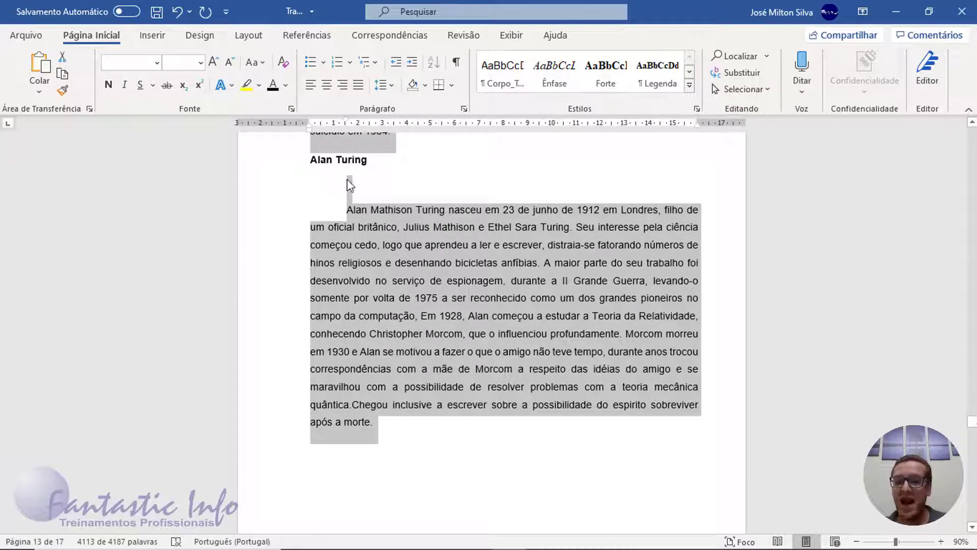
{"action": "left_click", "coordinate": [350, 185]}
{"action": "key", "text": "Delete"}
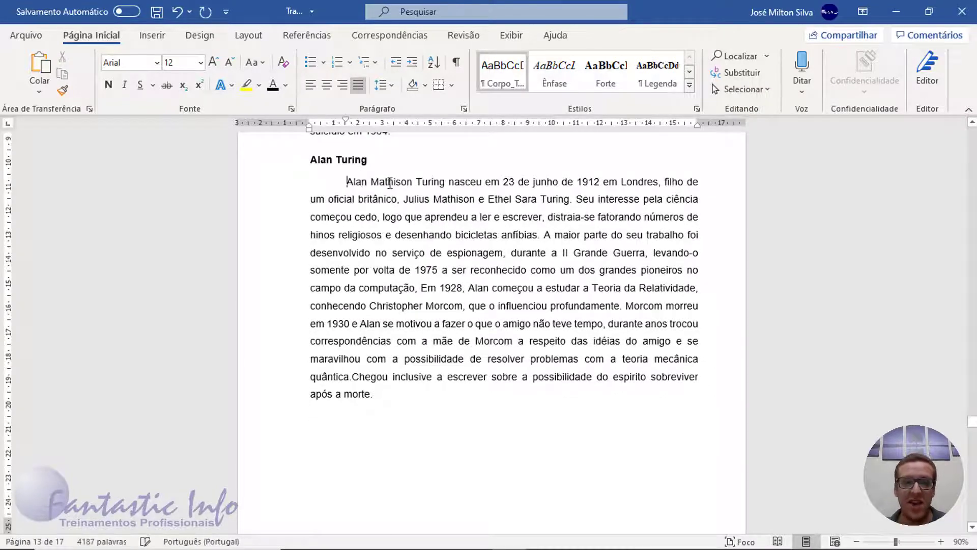
Step: Save the document with the reformatted body text
{"action": "scroll", "coordinate": [453, 338], "scroll_direction": "up", "scroll_amount": 1}
{"action": "scroll", "coordinate": [475, 421], "scroll_direction": "down", "scroll_amount": 7}
{"action": "scroll", "coordinate": [479, 437], "scroll_direction": "up", "scroll_amount": 15}
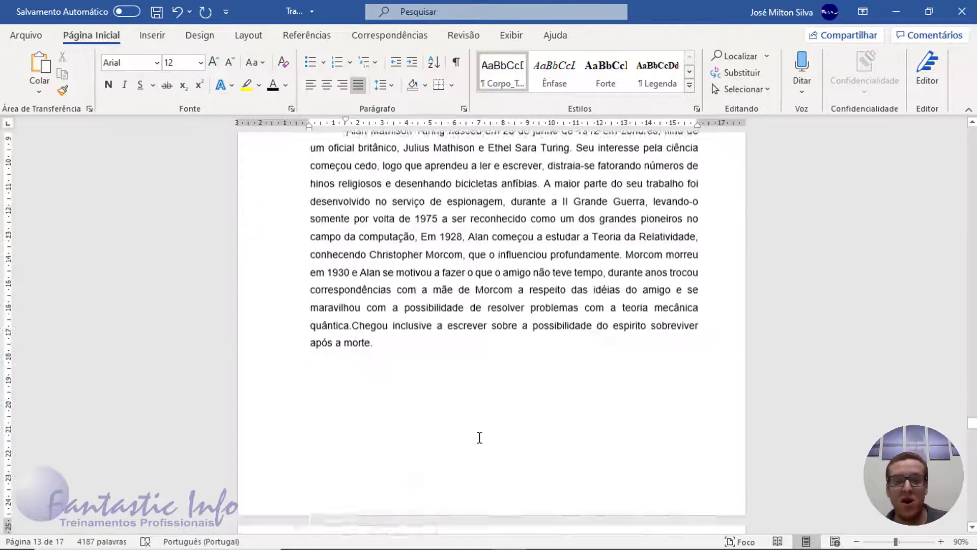
{"action": "scroll", "coordinate": [480, 437], "scroll_direction": "up", "scroll_amount": 9}
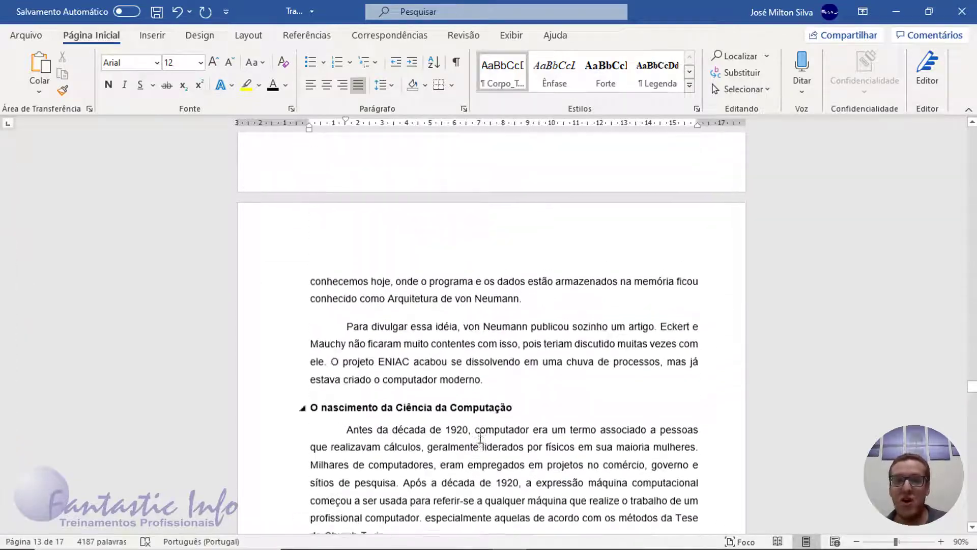
{"action": "left_click_drag", "start_coordinate": [973, 384], "coordinate": [973, 162]}
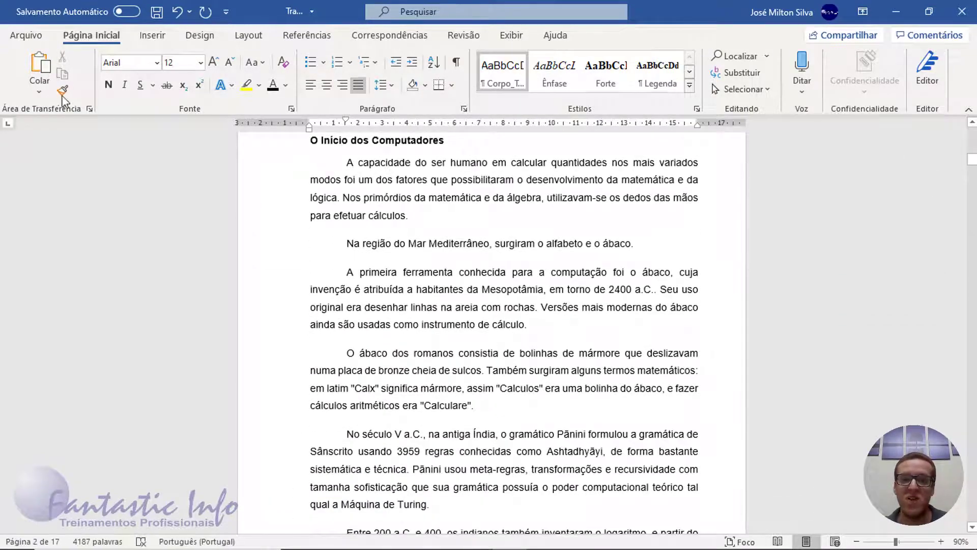
{"action": "left_click", "coordinate": [157, 11]}
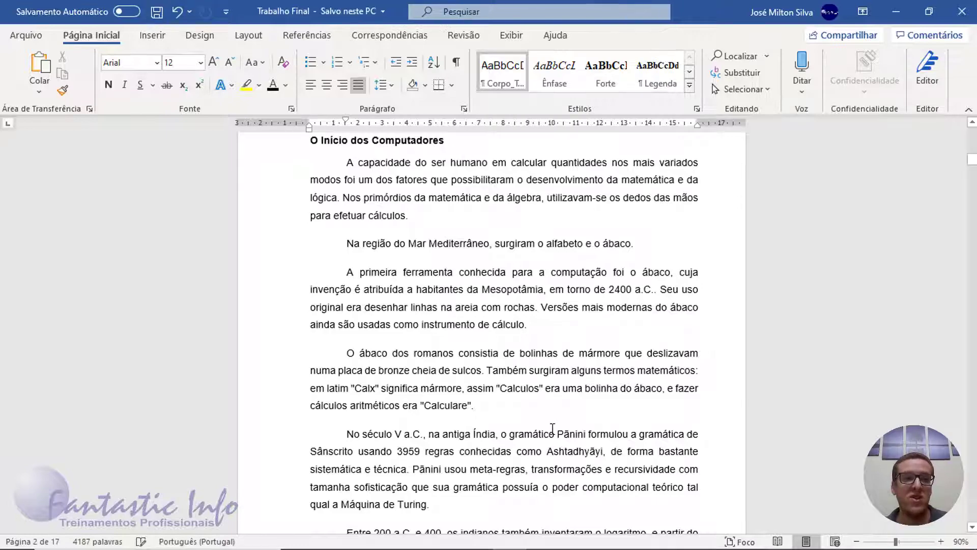
Step: Review the headings and body text from "O Início dos Computadores" to "A Revolução Industrial" to identify which headings are subtopics
{"action": "scroll", "coordinate": [561, 434], "scroll_direction": "down", "scroll_amount": 3}
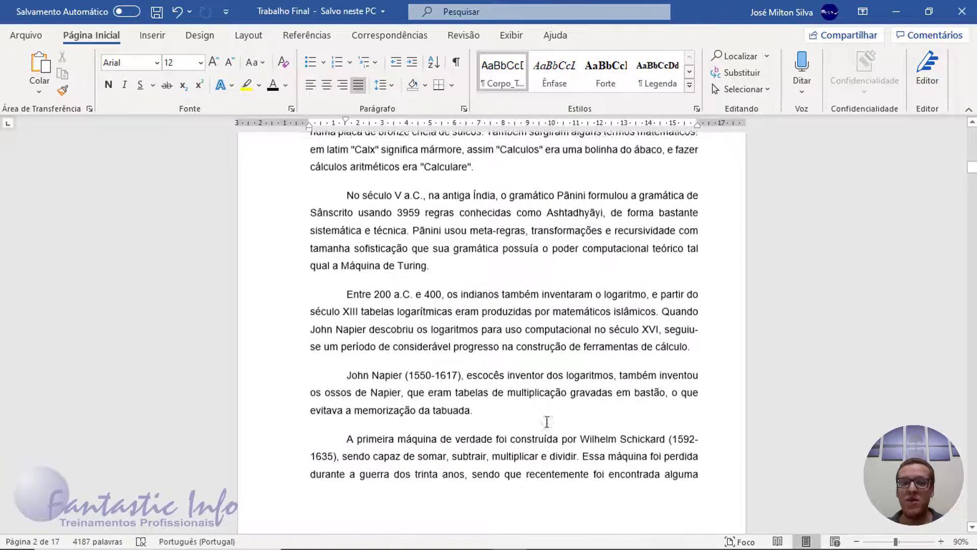
{"action": "scroll", "coordinate": [546, 421], "scroll_direction": "down", "scroll_amount": 10}
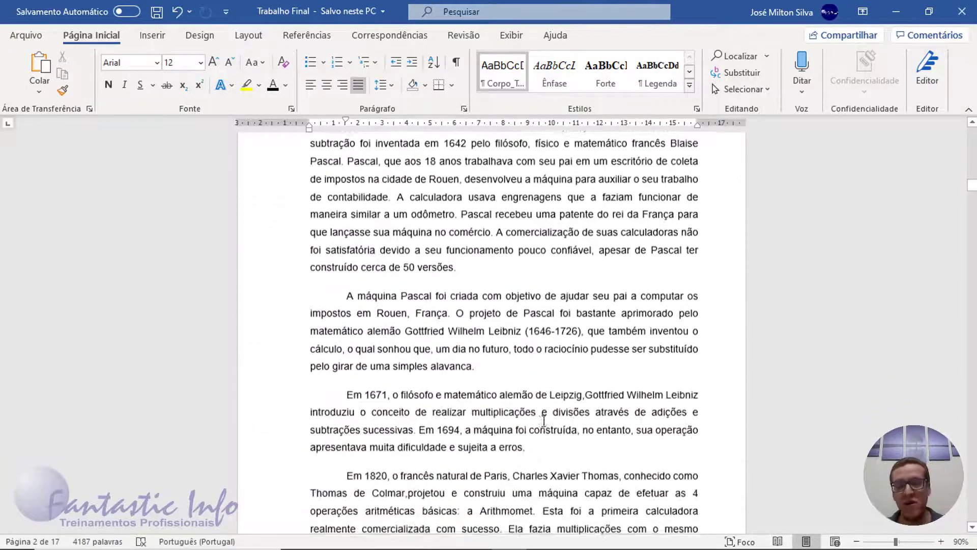
{"action": "scroll", "coordinate": [539, 426], "scroll_direction": "down", "scroll_amount": 9}
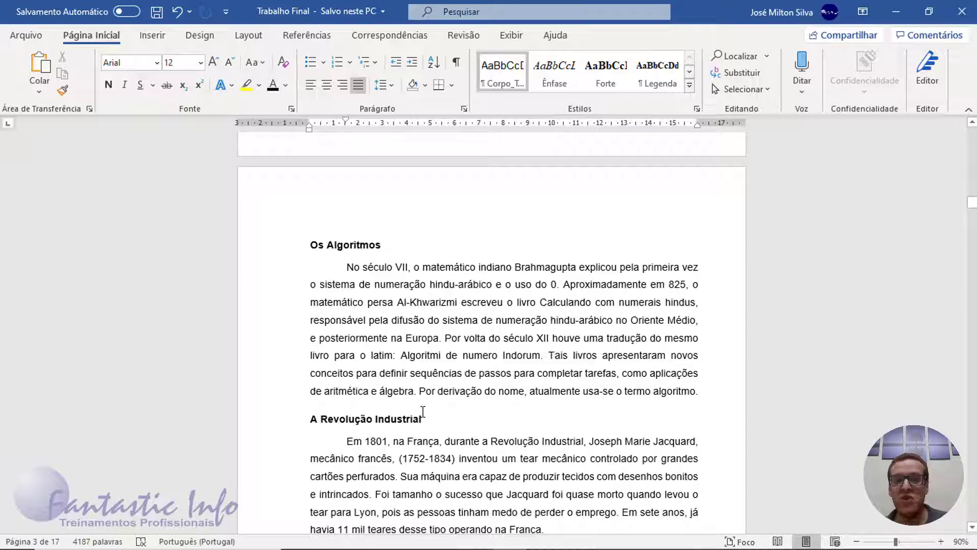
{"action": "scroll", "coordinate": [423, 411], "scroll_direction": "up", "scroll_amount": 18}
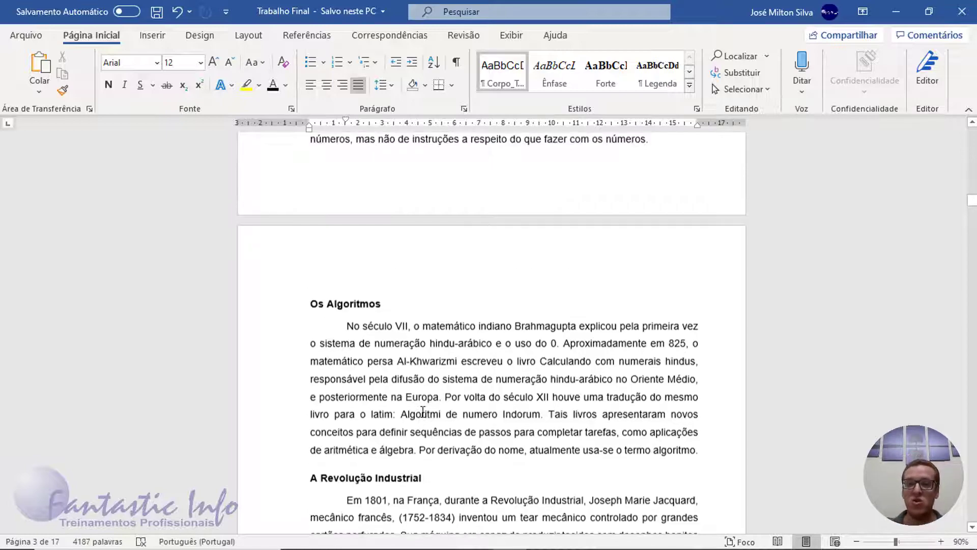
{"action": "scroll", "coordinate": [423, 411], "scroll_direction": "up", "scroll_amount": 15}
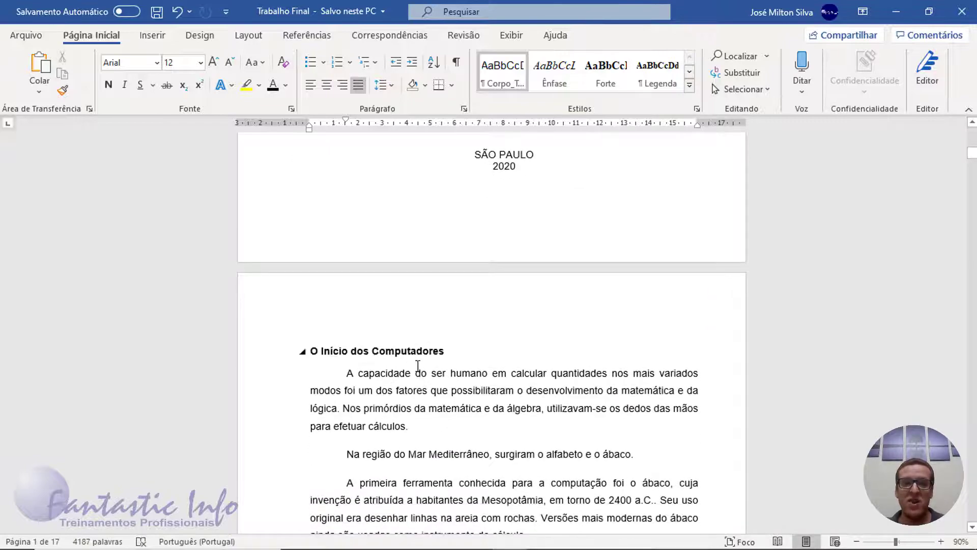
{"action": "scroll", "coordinate": [417, 365], "scroll_direction": "down", "scroll_amount": 15}
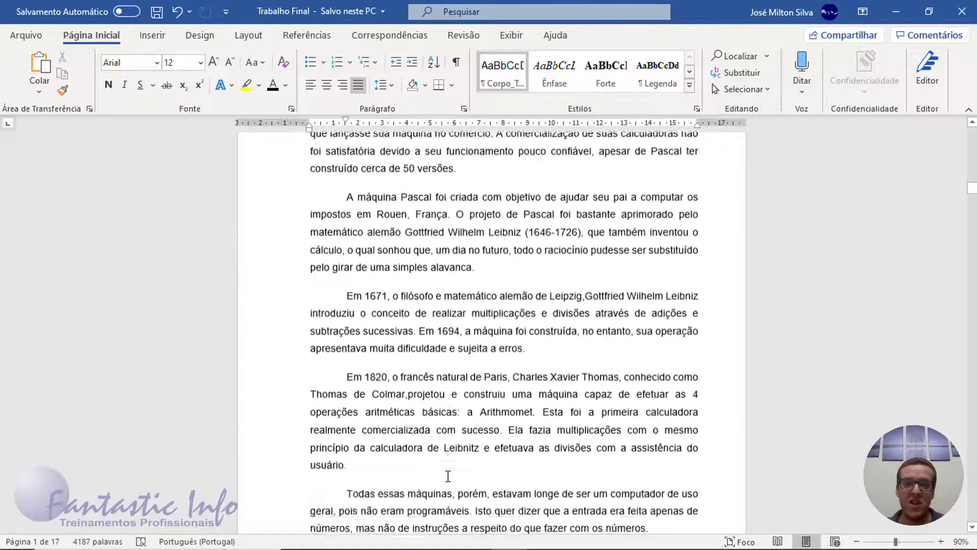
{"action": "scroll", "coordinate": [448, 476], "scroll_direction": "down", "scroll_amount": 9}
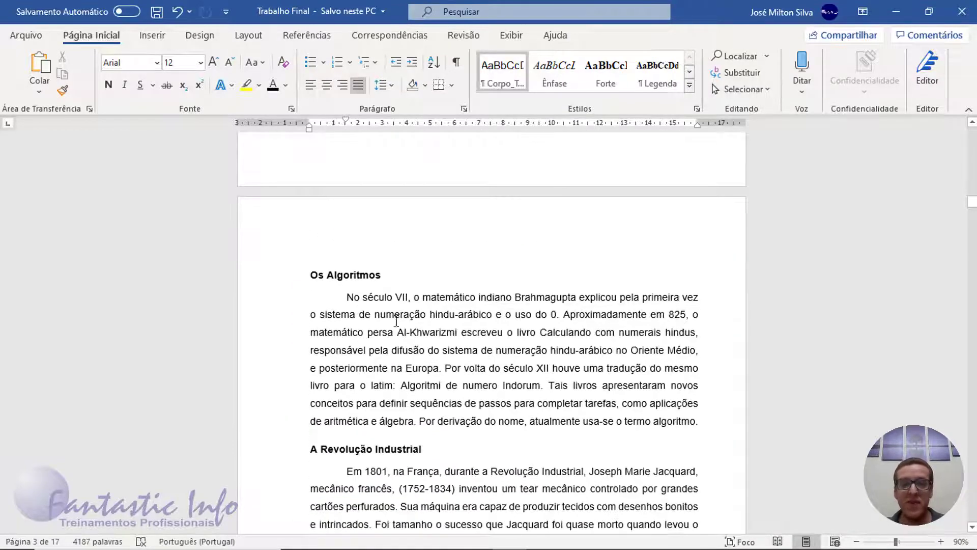
{"action": "scroll", "coordinate": [331, 432], "scroll_direction": "down", "scroll_amount": 1}
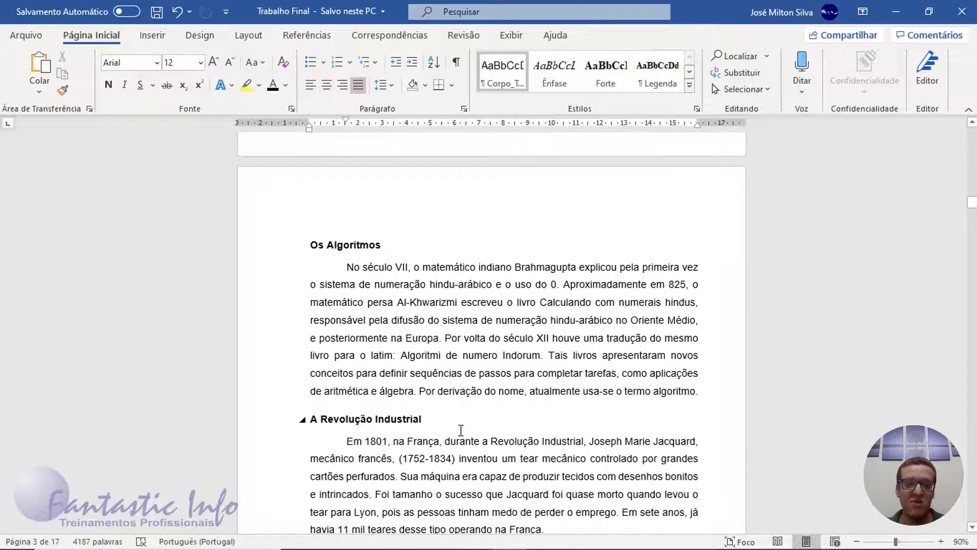
{"action": "scroll", "coordinate": [462, 424], "scroll_direction": "down", "scroll_amount": 1}
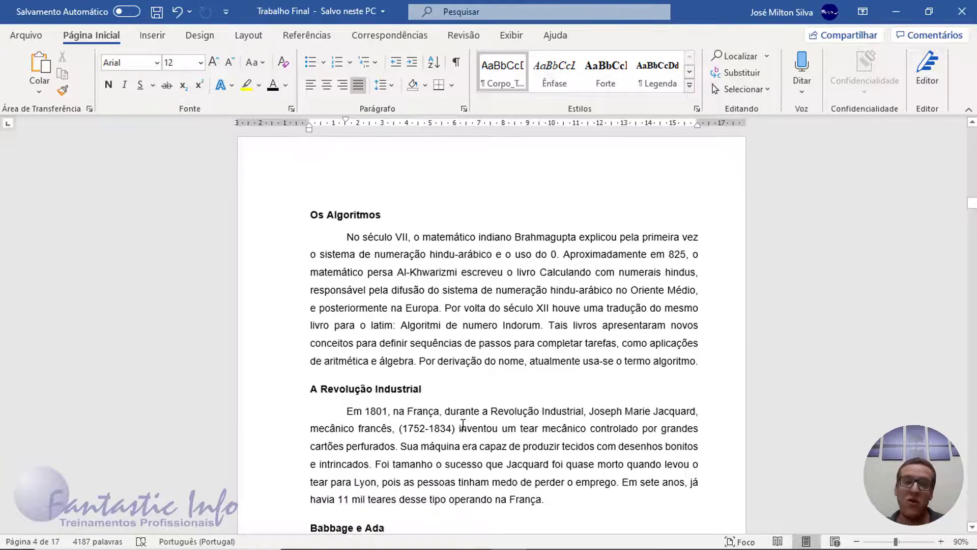
{"action": "scroll", "coordinate": [463, 424], "scroll_direction": "down", "scroll_amount": 1}
{"action": "scroll", "coordinate": [463, 423], "scroll_direction": "up", "scroll_amount": 2}
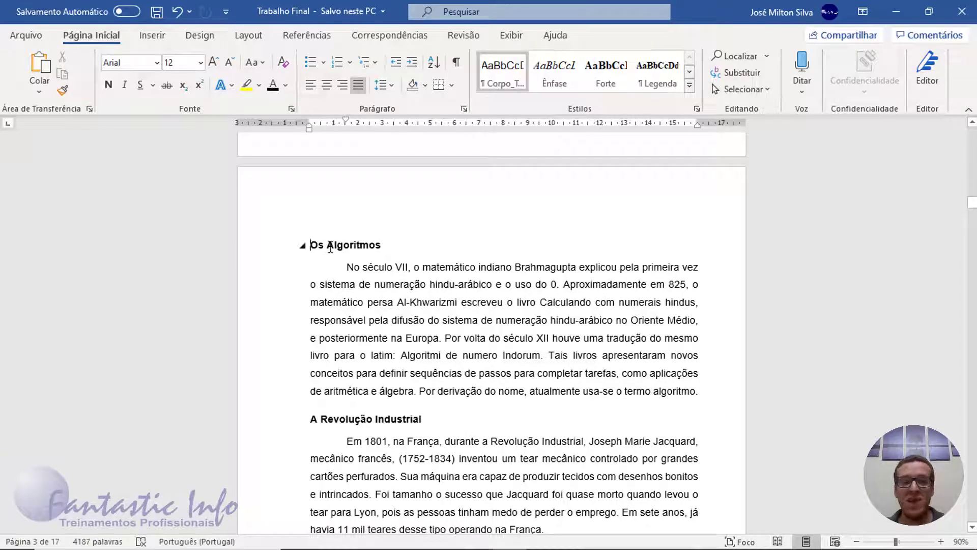
Step: Set the outline level (Nível do tópico) of the "Os Algoritmos" heading to Nível 2
{"action": "left_click_drag", "start_coordinate": [310, 246], "coordinate": [387, 246]}
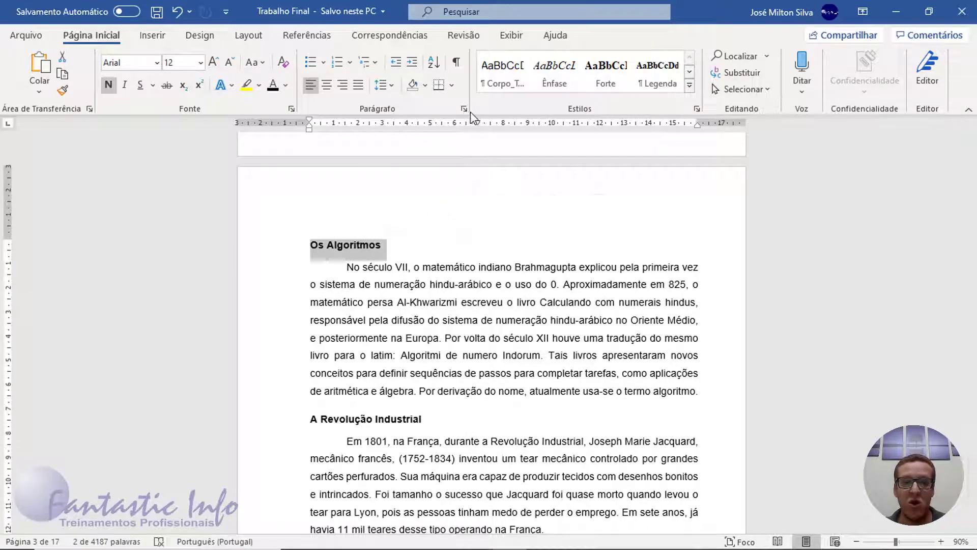
{"action": "left_click", "coordinate": [464, 109]}
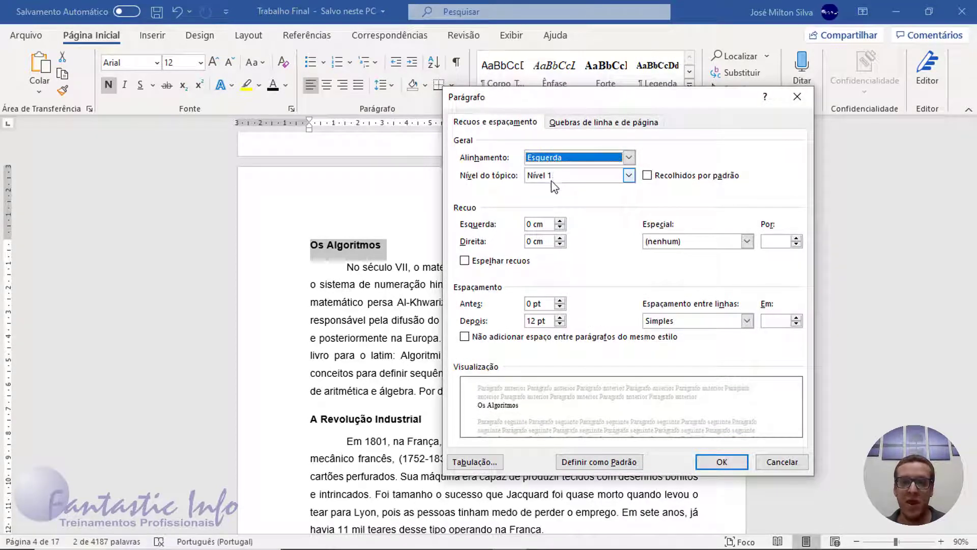
{"action": "left_click", "coordinate": [629, 175]}
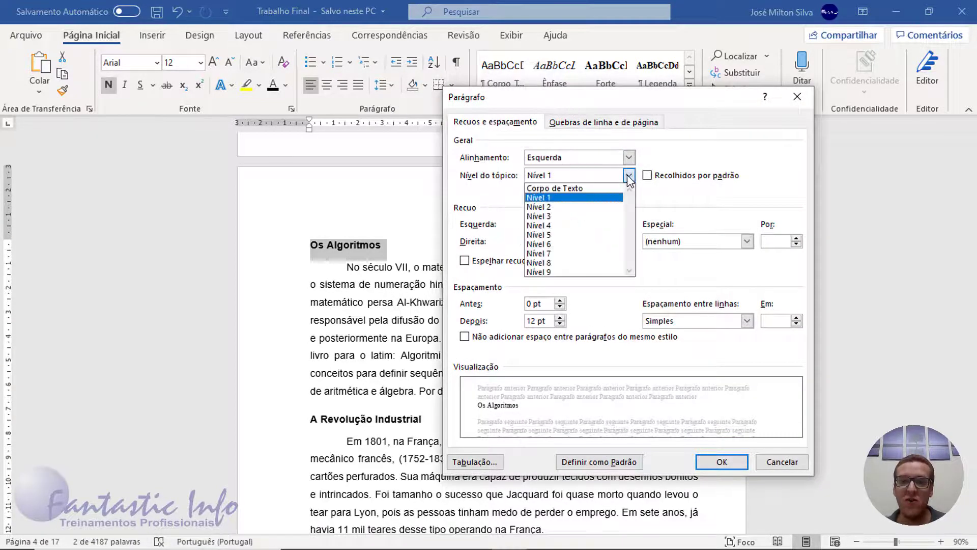
{"action": "left_click", "coordinate": [589, 207]}
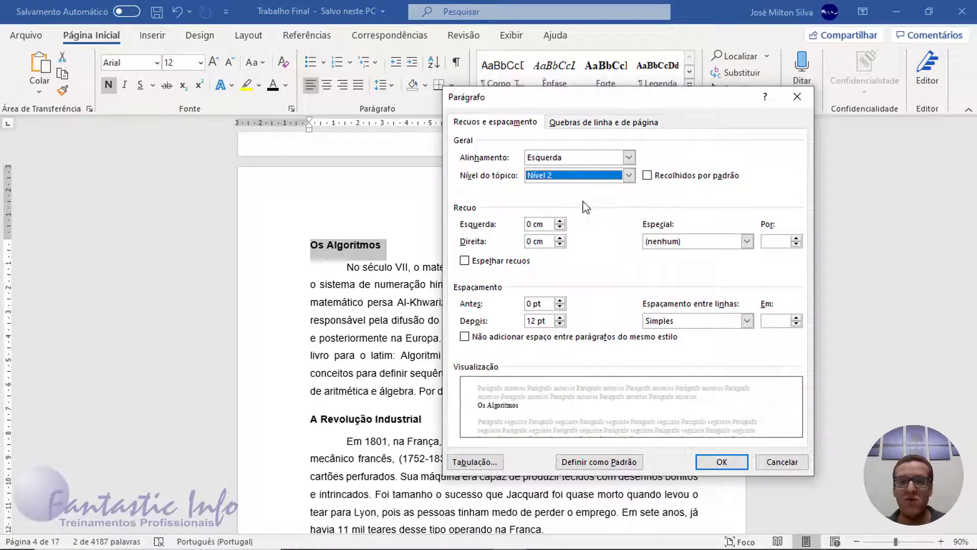
{"action": "left_click", "coordinate": [728, 462]}
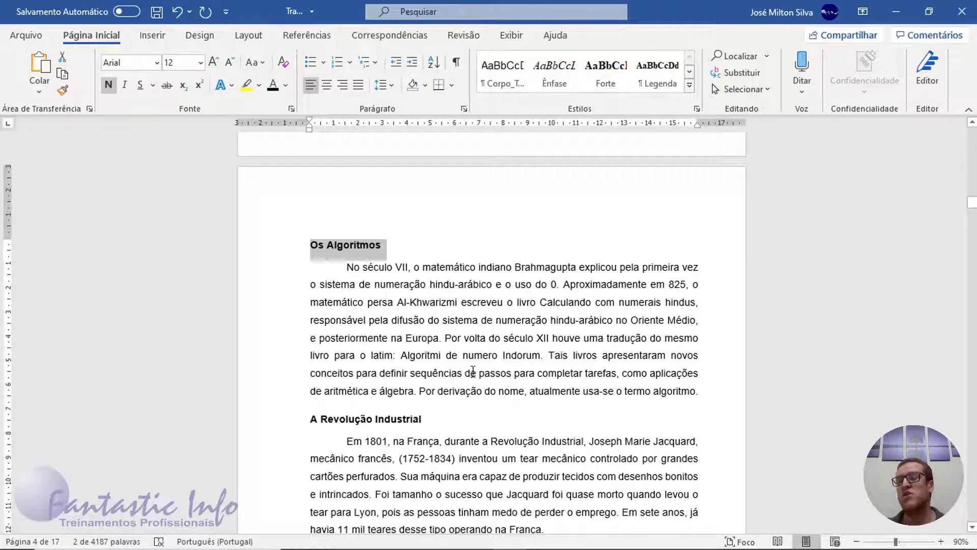
{"action": "left_click", "coordinate": [443, 337]}
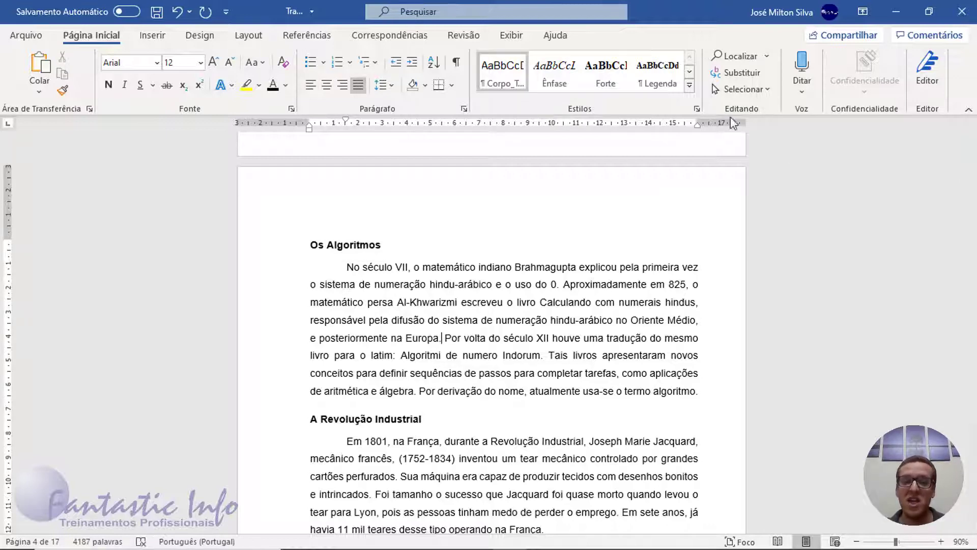
Step: Copy the formatting of the "Os Algoritmos" heading to the "A Revolução Industrial" heading with the Format Painter
{"action": "scroll", "coordinate": [517, 377], "scroll_direction": "up", "scroll_amount": 1}
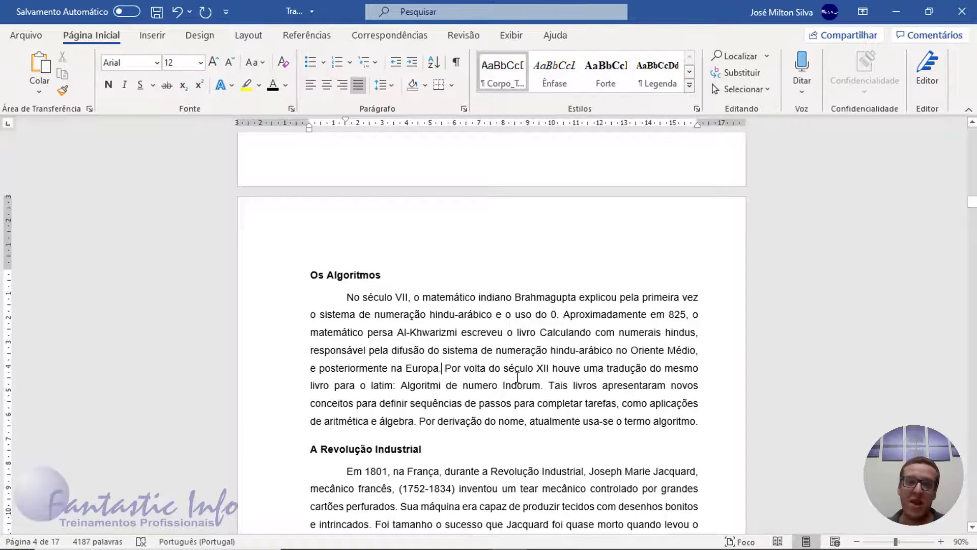
{"action": "scroll", "coordinate": [517, 378], "scroll_direction": "down", "scroll_amount": 2}
{"action": "left_click_drag", "start_coordinate": [314, 216], "coordinate": [370, 213]}
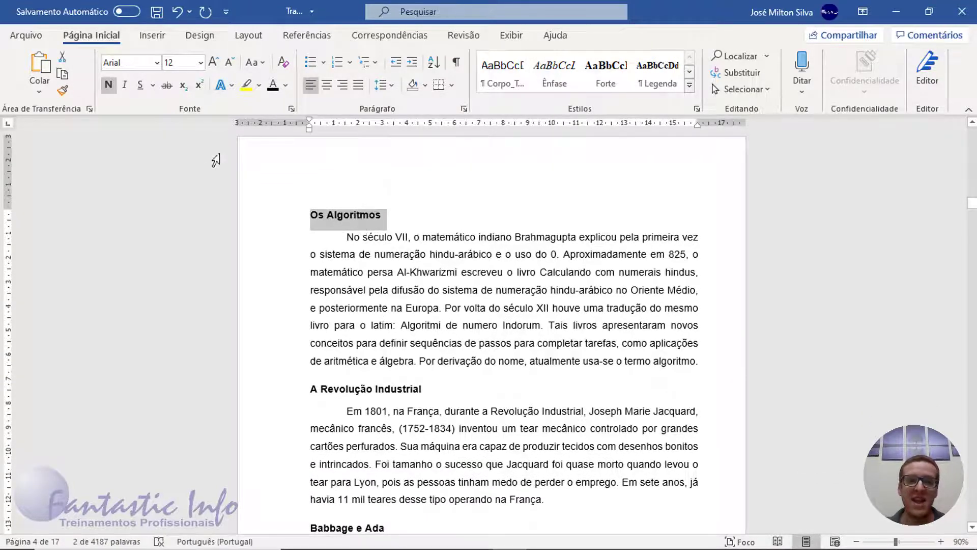
{"action": "left_click", "coordinate": [63, 91]}
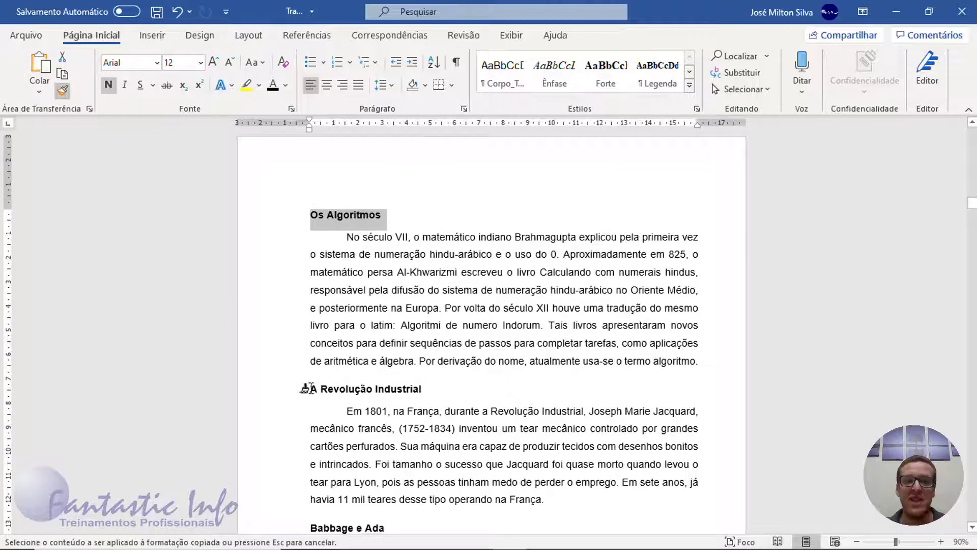
{"action": "left_click_drag", "start_coordinate": [305, 389], "coordinate": [424, 389]}
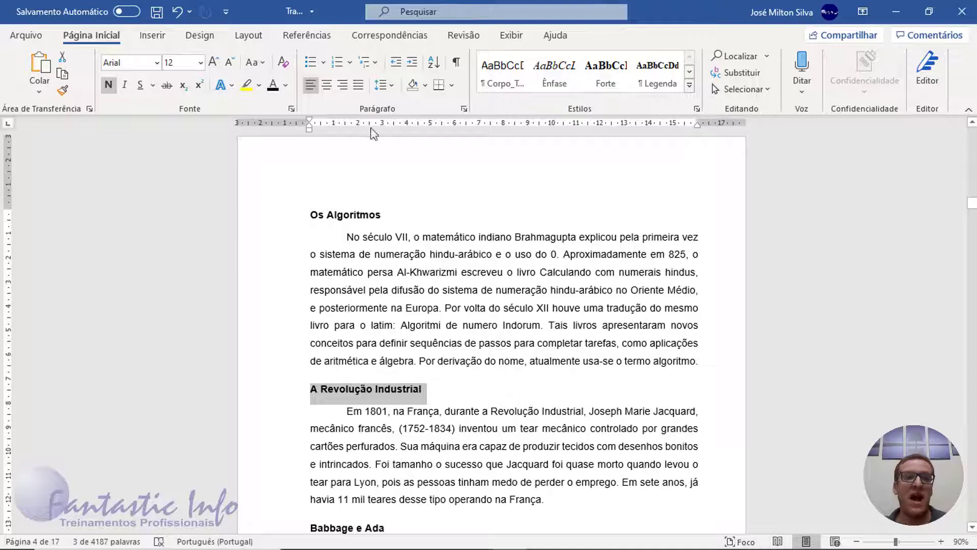
Step: Show the navigation pane (Painel de Navegação) and go to the "Alan Turing" heading
{"action": "left_click", "coordinate": [512, 37]}
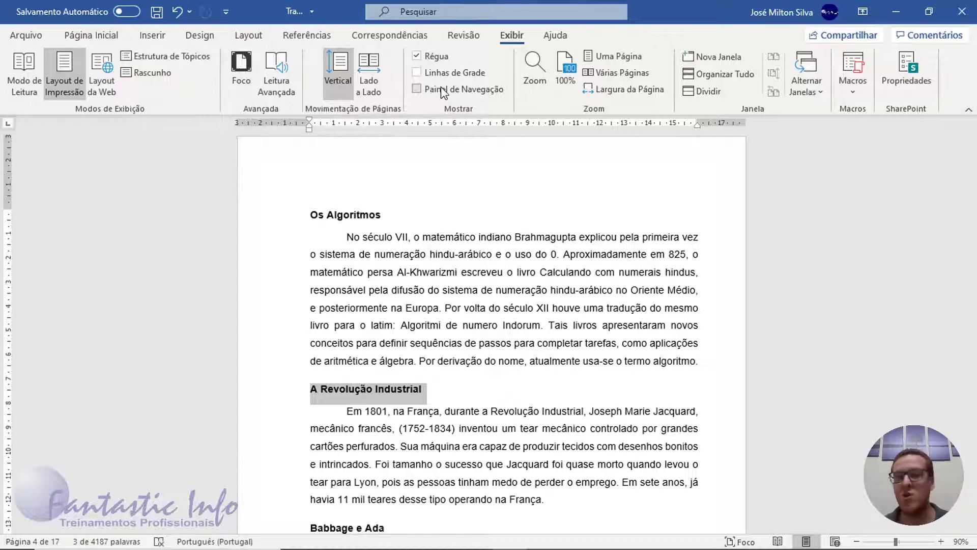
{"action": "left_click", "coordinate": [442, 91]}
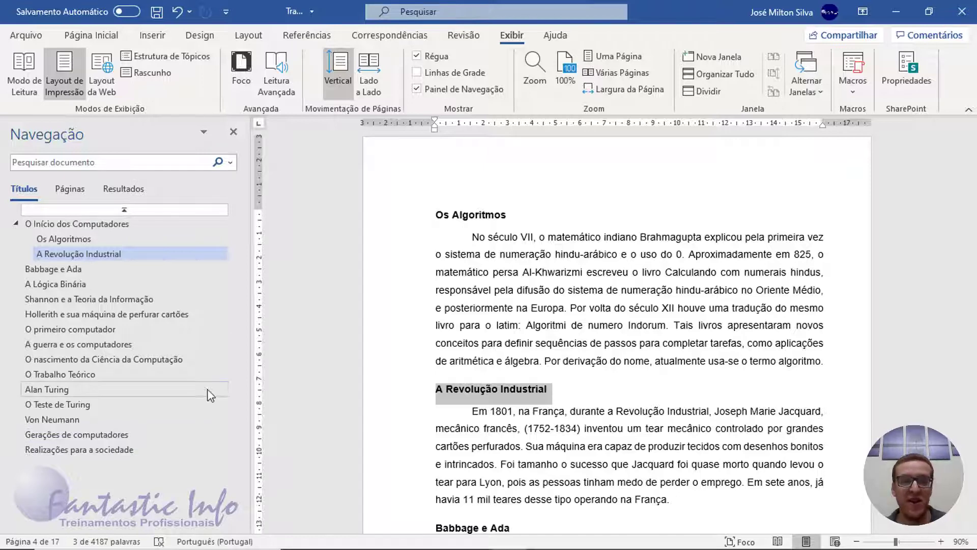
{"action": "left_click", "coordinate": [56, 390]}
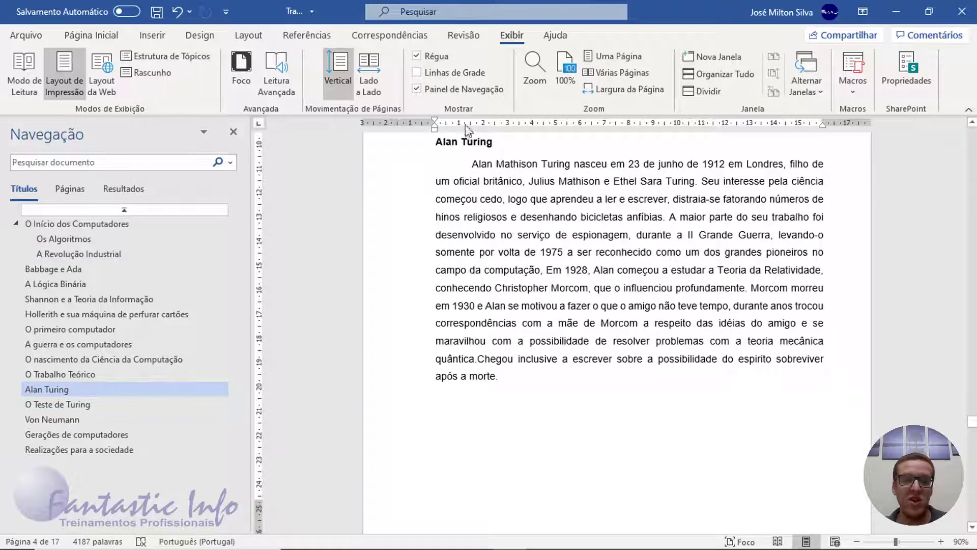
{"action": "scroll", "coordinate": [491, 402], "scroll_direction": "down", "scroll_amount": 1}
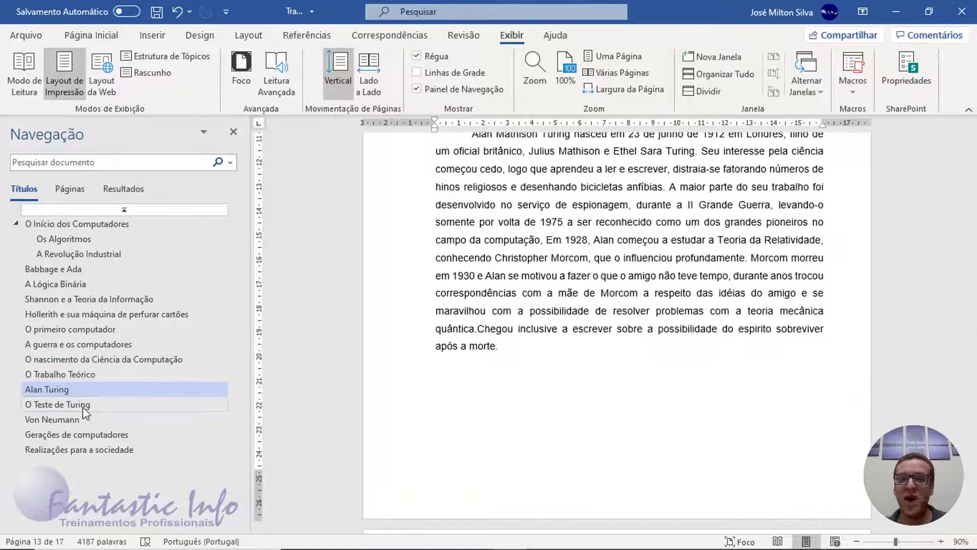
Step: Set the outline level (Nível do tópico) of the "O Teste de Turing" heading to Nível 2
{"action": "left_click", "coordinate": [84, 406]}
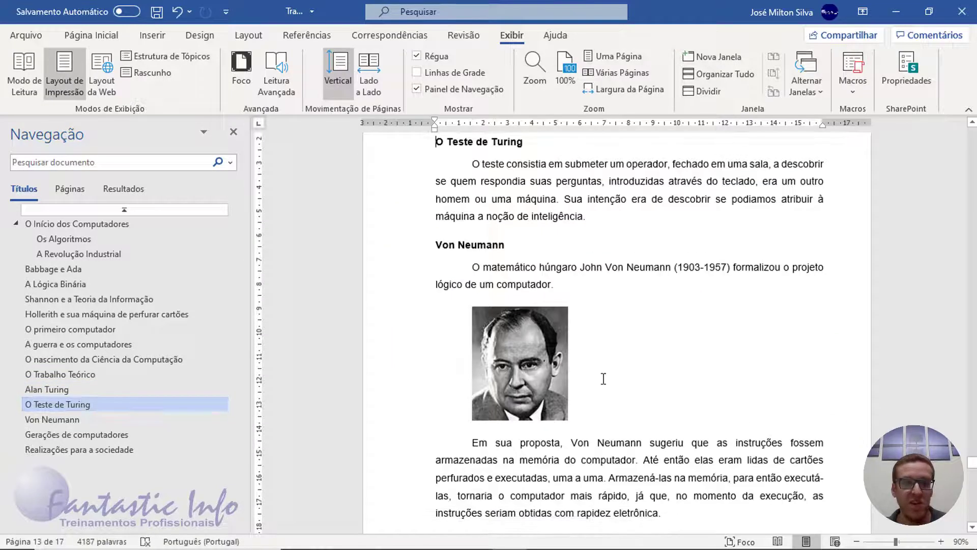
{"action": "scroll", "coordinate": [565, 309], "scroll_direction": "up", "scroll_amount": 3}
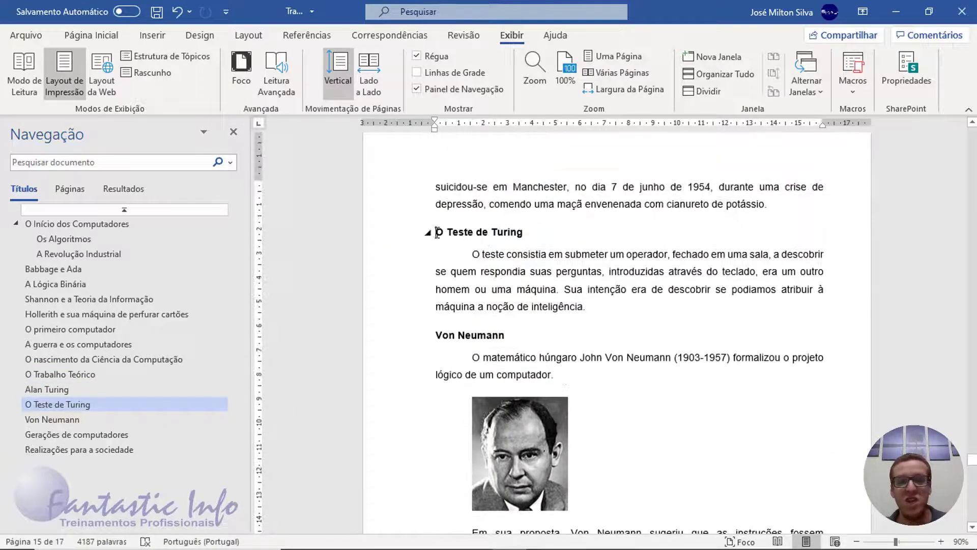
{"action": "left_click_drag", "start_coordinate": [437, 233], "coordinate": [528, 235]}
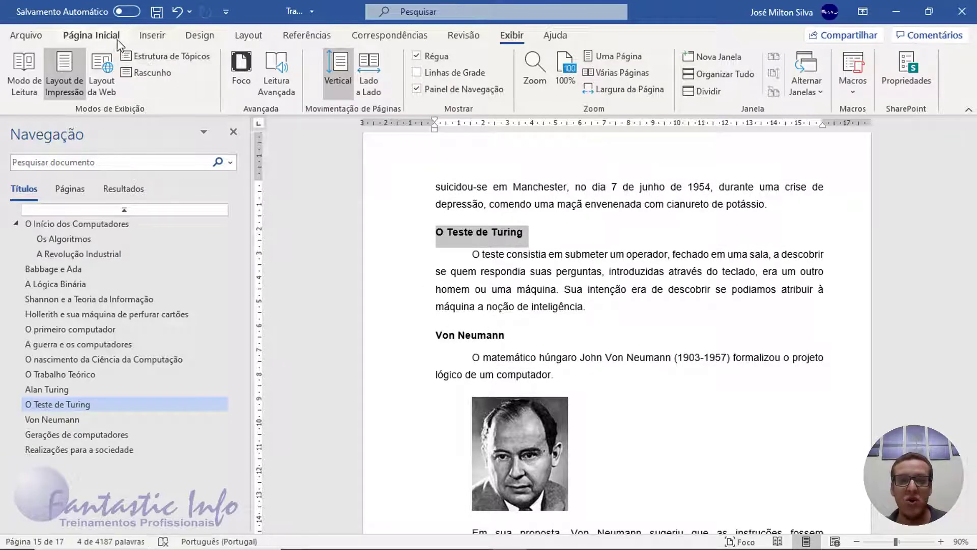
{"action": "left_click", "coordinate": [110, 37]}
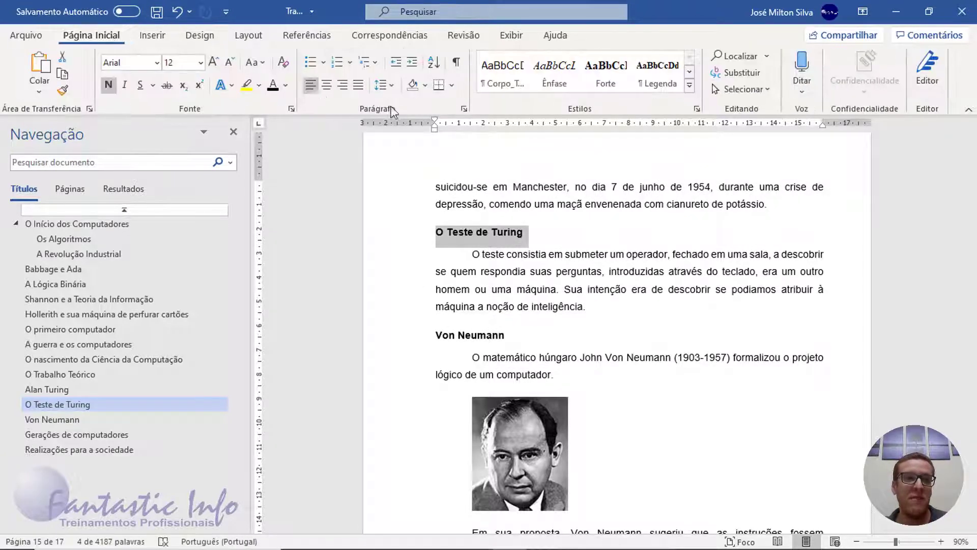
{"action": "left_click", "coordinate": [464, 109]}
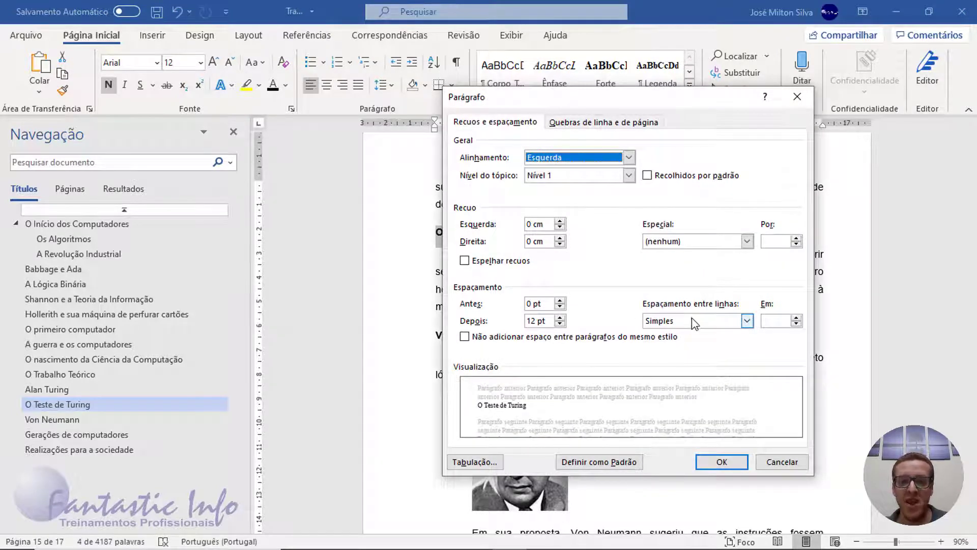
{"action": "left_click", "coordinate": [629, 175]}
{"action": "left_click", "coordinate": [540, 204]}
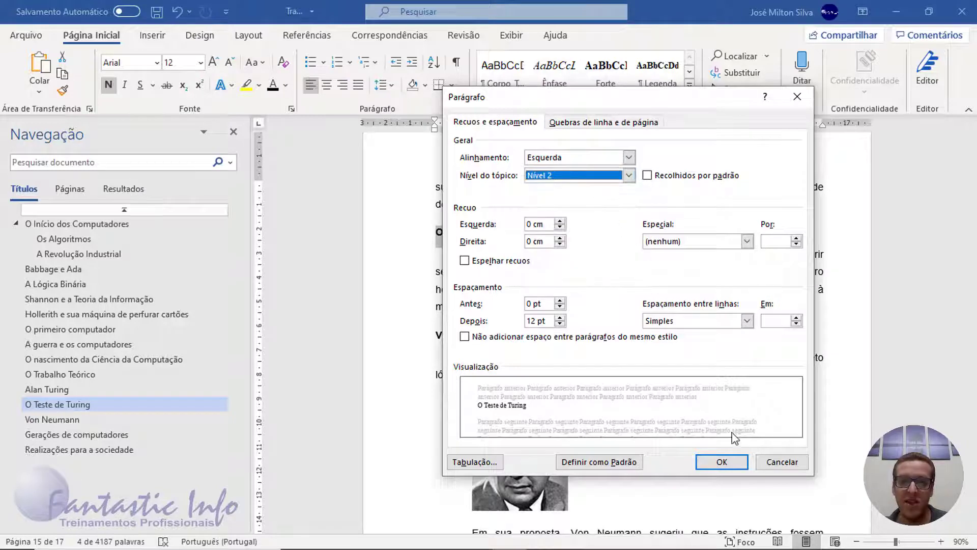
{"action": "left_click", "coordinate": [738, 463]}
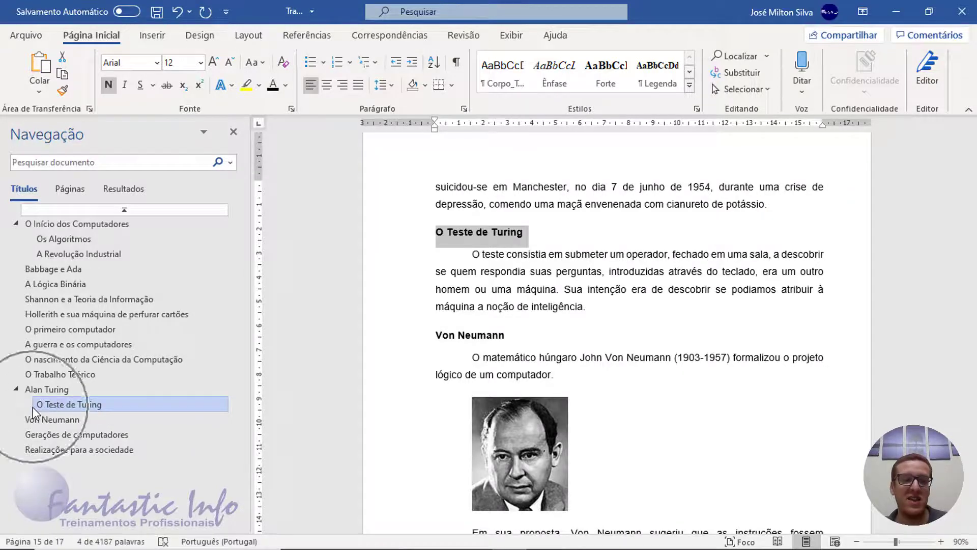
Step: Set the font size of the "O ábaco dos romanos" paragraph under "O Início dos Computadores" to 10
{"action": "left_click", "coordinate": [96, 225]}
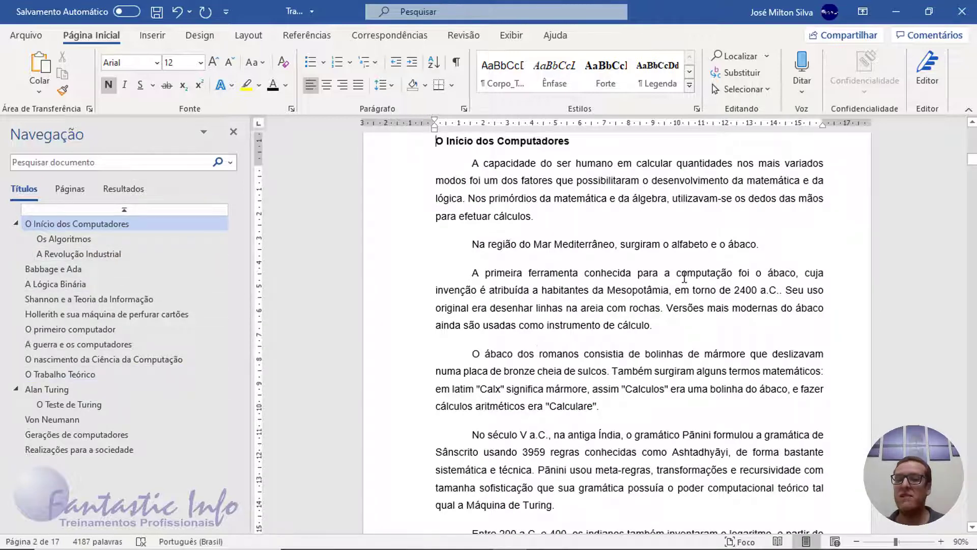
{"action": "scroll", "coordinate": [580, 293], "scroll_direction": "up", "scroll_amount": 1}
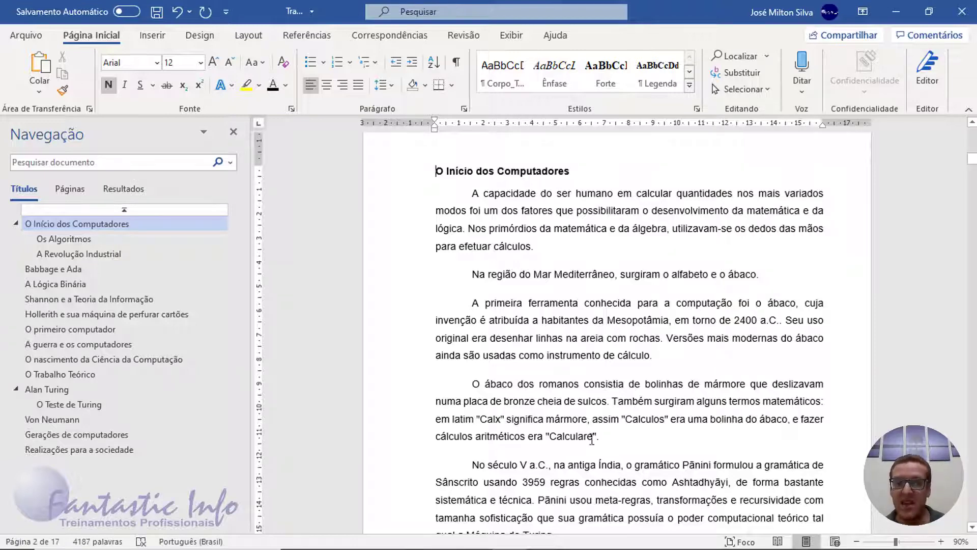
{"action": "scroll", "coordinate": [613, 404], "scroll_direction": "down", "scroll_amount": 3}
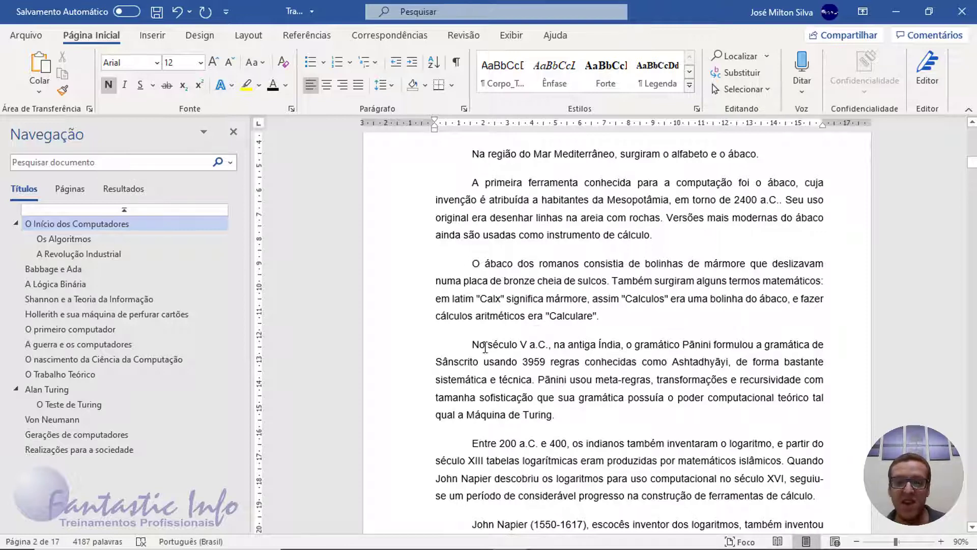
{"action": "scroll", "coordinate": [488, 334], "scroll_direction": "down", "scroll_amount": 3}
{"action": "scroll", "coordinate": [489, 333], "scroll_direction": "up", "scroll_amount": 3}
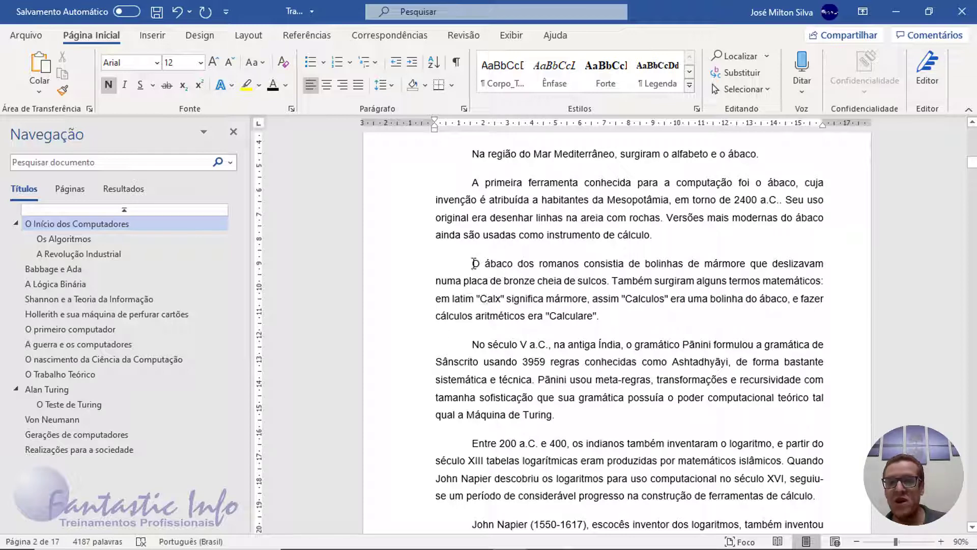
{"action": "left_click_drag", "start_coordinate": [476, 263], "coordinate": [603, 317]}
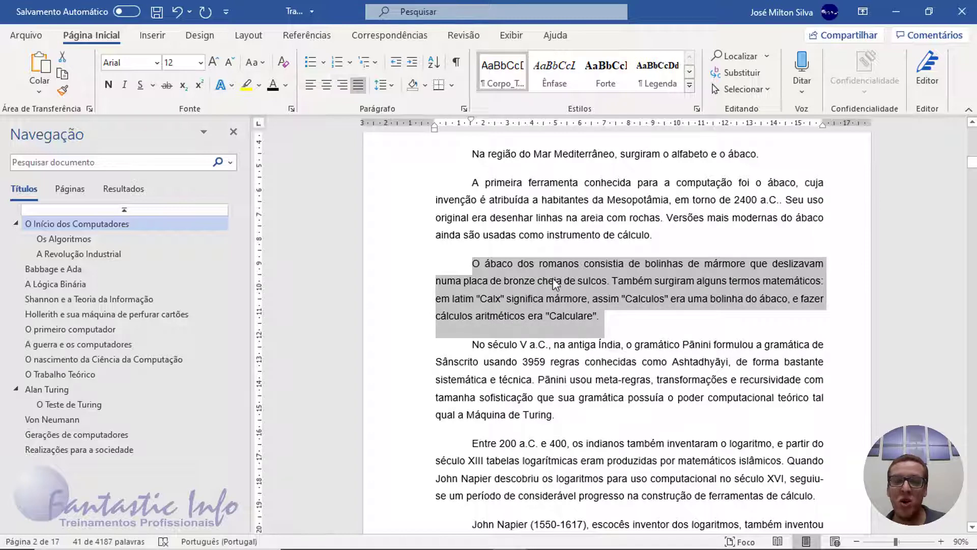
{"action": "left_click", "coordinate": [201, 62]}
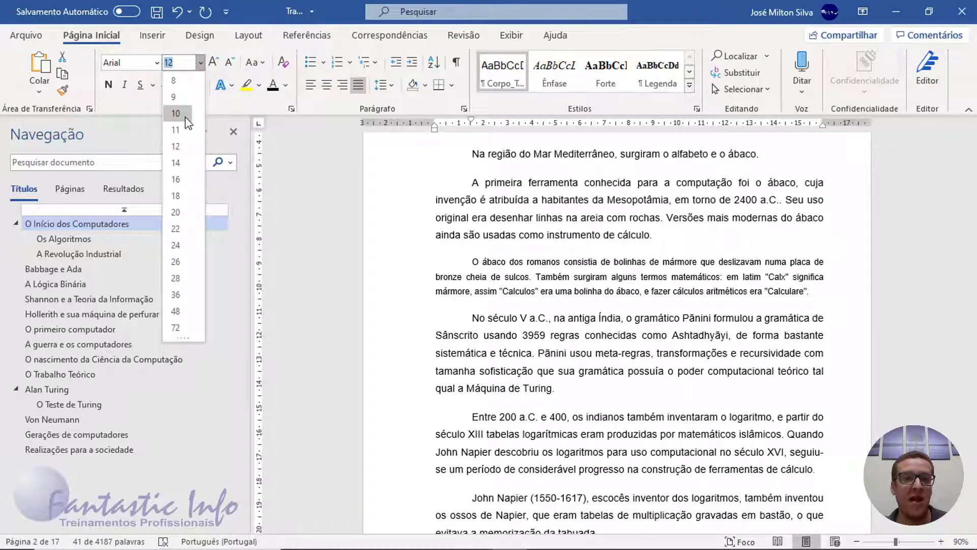
{"action": "left_click", "coordinate": [186, 118]}
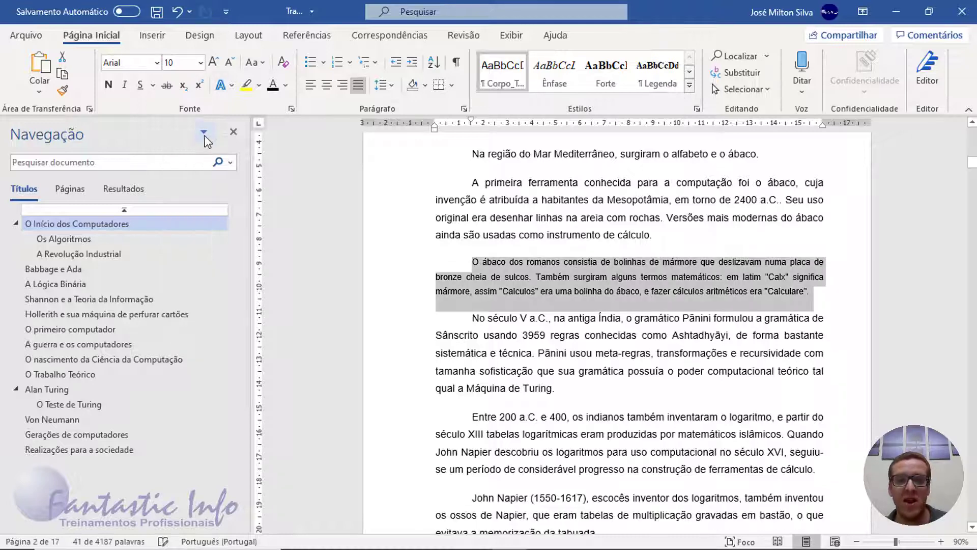
Step: Set the left indent (Recuo Esquerda) of the "O ábaco dos romanos" paragraph to 4 cm
{"action": "left_click", "coordinate": [463, 109]}
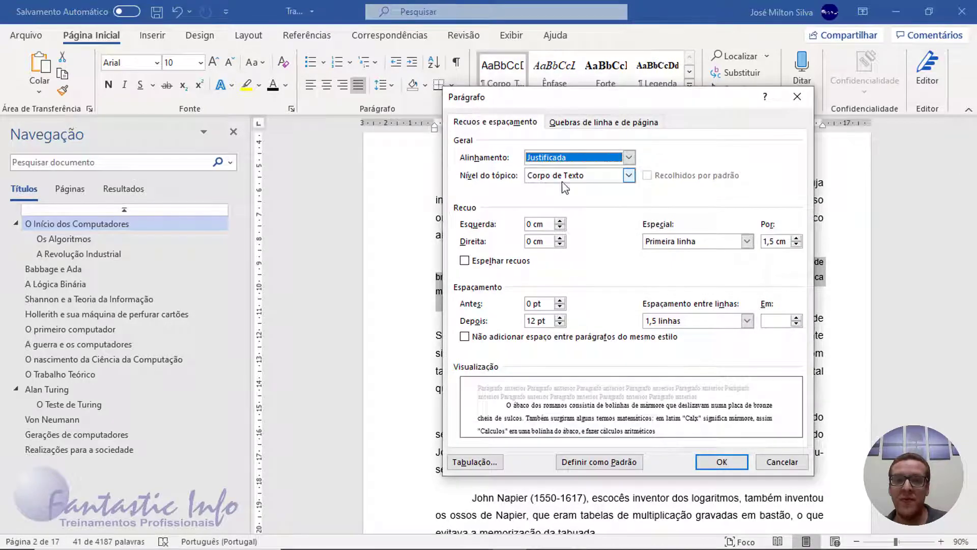
{"action": "left_click", "coordinate": [487, 229]}
{"action": "left_click", "coordinate": [560, 220]}
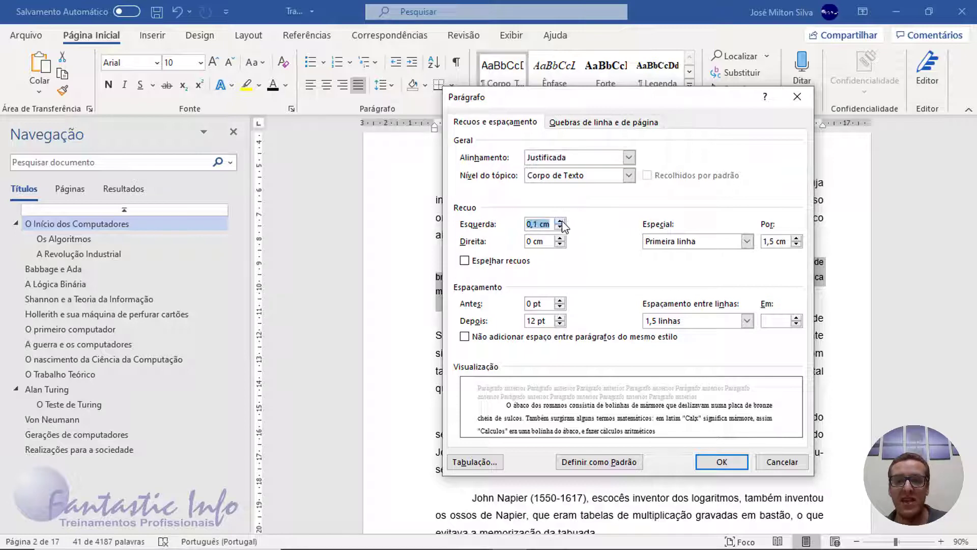
{"action": "left_click", "coordinate": [560, 221]}
{"action": "left_click", "coordinate": [559, 221]}
{"action": "left_click", "coordinate": [560, 221]}
{"action": "left_click", "coordinate": [560, 221]}
{"action": "left_click", "coordinate": [560, 221]}
{"action": "left_click", "coordinate": [560, 221]}
{"action": "left_click", "coordinate": [559, 221]}
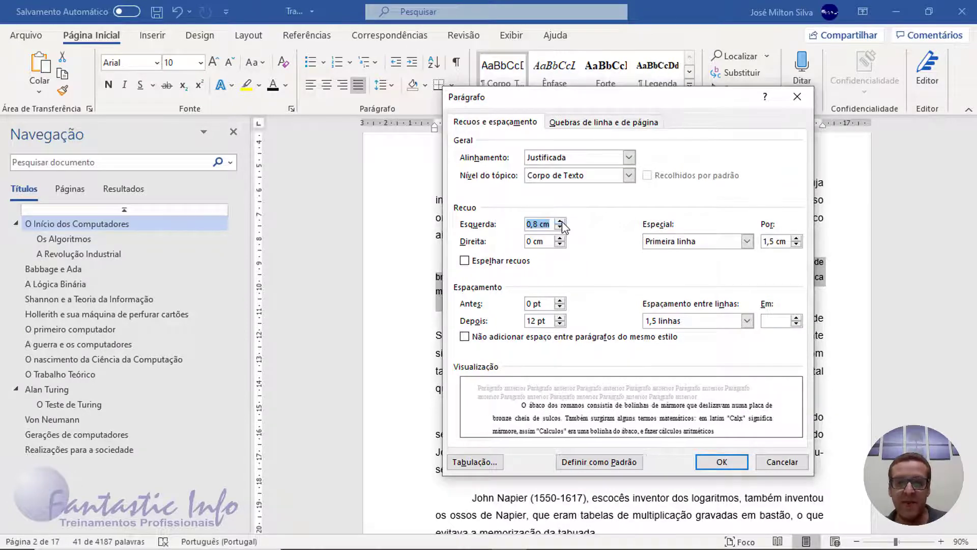
{"action": "left_click", "coordinate": [560, 221]}
{"action": "left_click", "coordinate": [560, 221]}
{"action": "left_click", "coordinate": [560, 221]}
{"action": "left_click", "coordinate": [560, 221]}
{"action": "left_click", "coordinate": [559, 221]}
{"action": "left_click", "coordinate": [560, 221]}
{"action": "left_click_drag", "start_coordinate": [560, 221], "coordinate": [560, 222]}
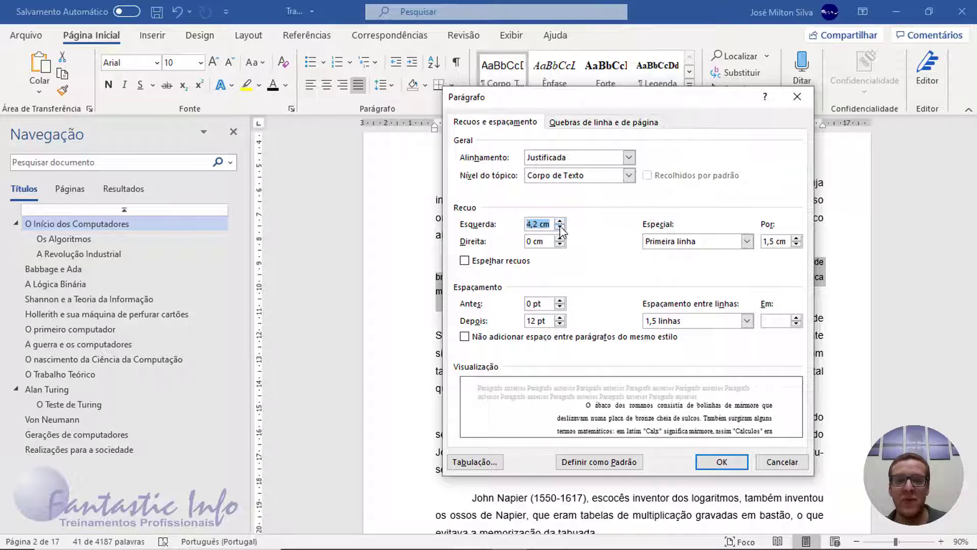
{"action": "left_click", "coordinate": [560, 227]}
{"action": "left_click", "coordinate": [560, 227]}
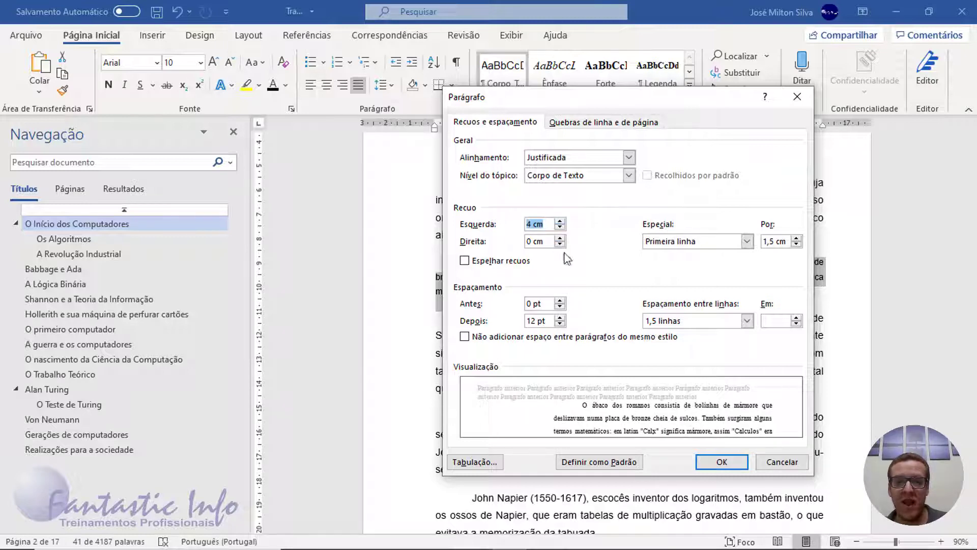
Step: Set the line spacing of the "O ábaco dos romanos" paragraph to Simples and apply the paragraph settings
{"action": "left_click", "coordinate": [676, 322]}
{"action": "left_click", "coordinate": [679, 337]}
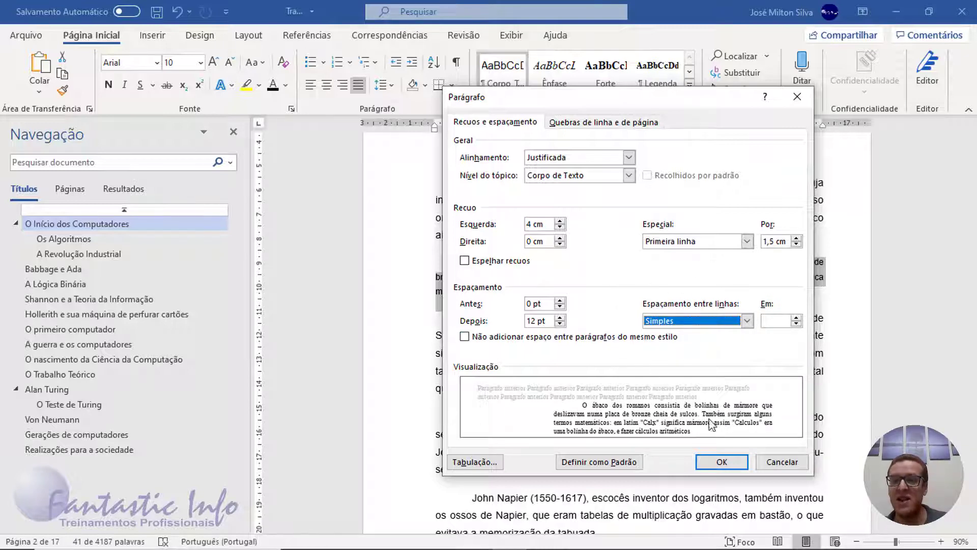
{"action": "left_click", "coordinate": [722, 462]}
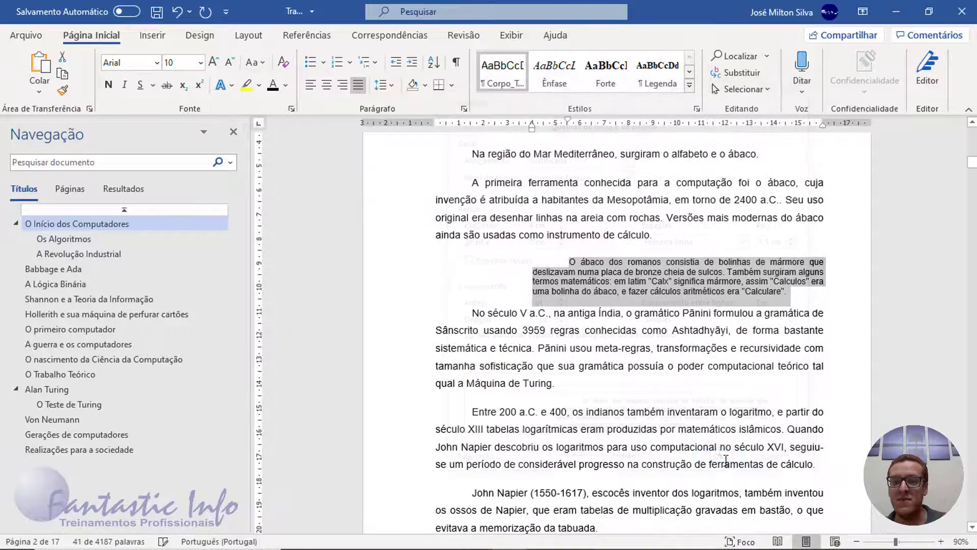
{"action": "left_click", "coordinate": [658, 346]}
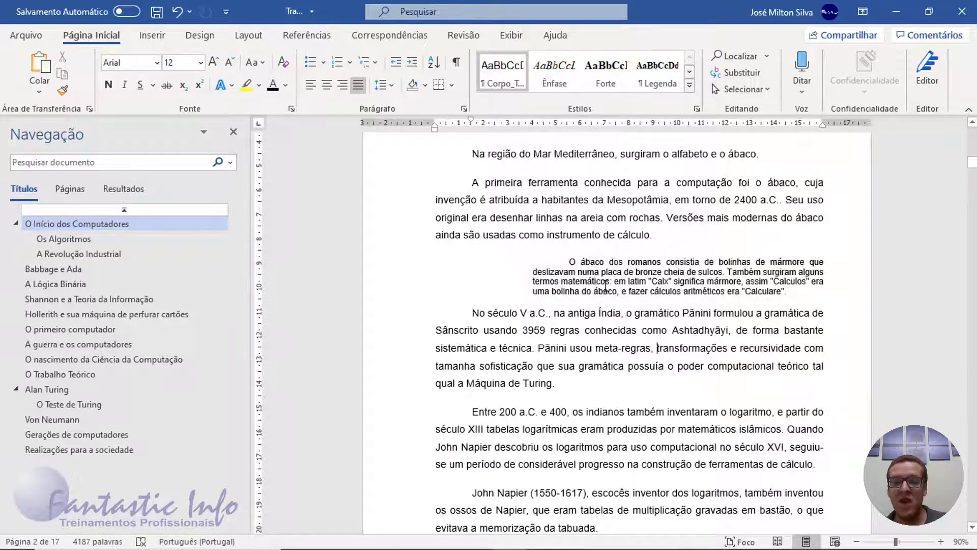
Step: Compare the indented "O ábaco dos romanos" quotation with the surrounding body text of the "O Início dos Computadores" section
{"action": "left_click", "coordinate": [799, 294]}
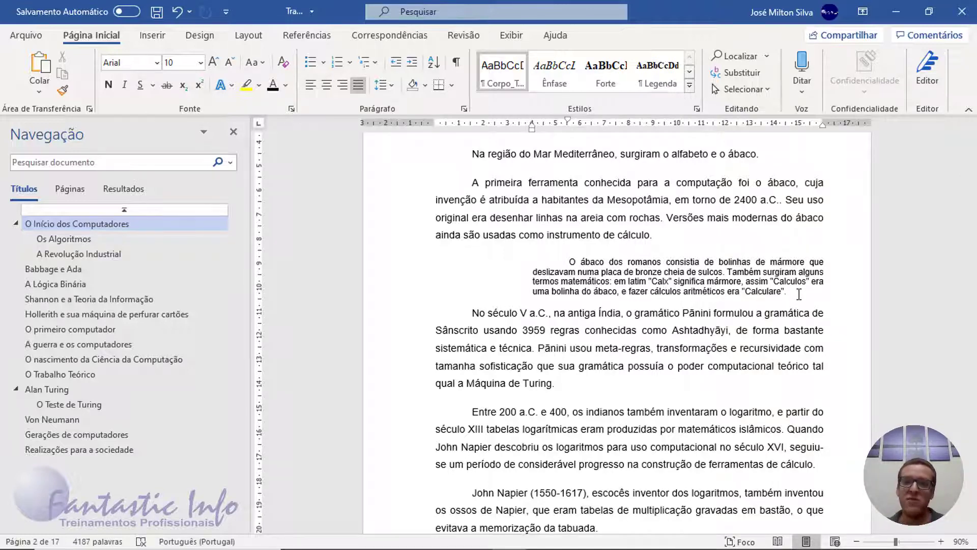
{"action": "scroll", "coordinate": [709, 310], "scroll_direction": "down", "scroll_amount": 1}
{"action": "scroll", "coordinate": [753, 315], "scroll_direction": "up", "scroll_amount": 2}
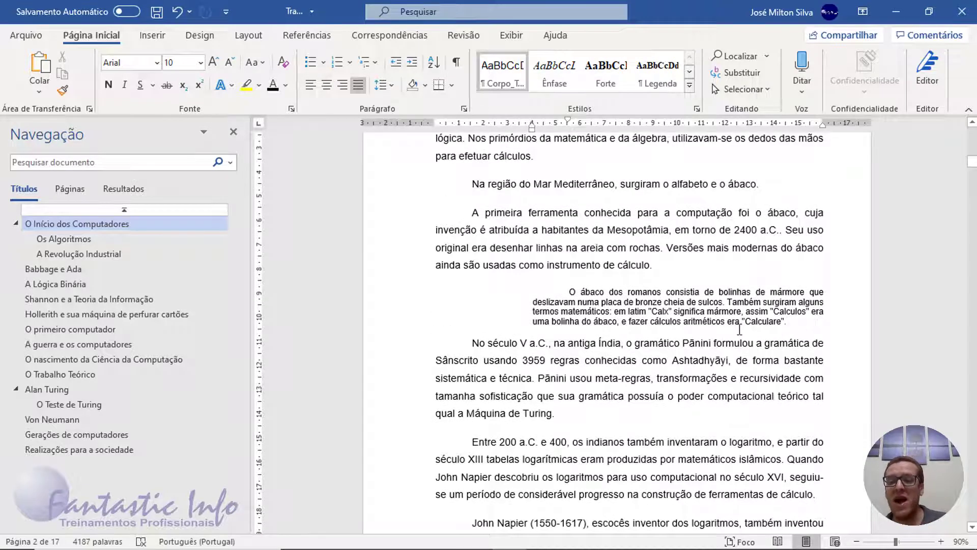
{"action": "scroll", "coordinate": [738, 329], "scroll_direction": "up", "scroll_amount": 3}
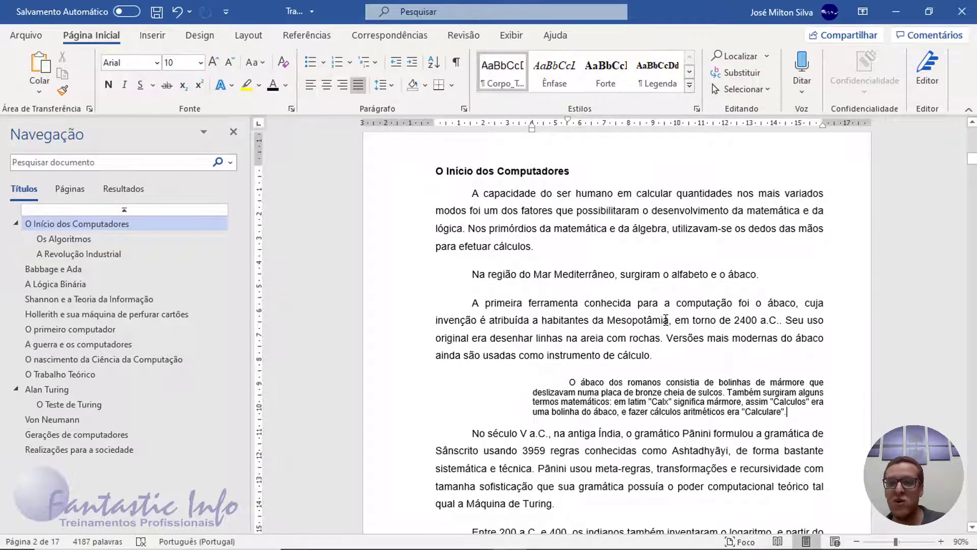
{"action": "scroll", "coordinate": [666, 319], "scroll_direction": "down", "scroll_amount": 7}
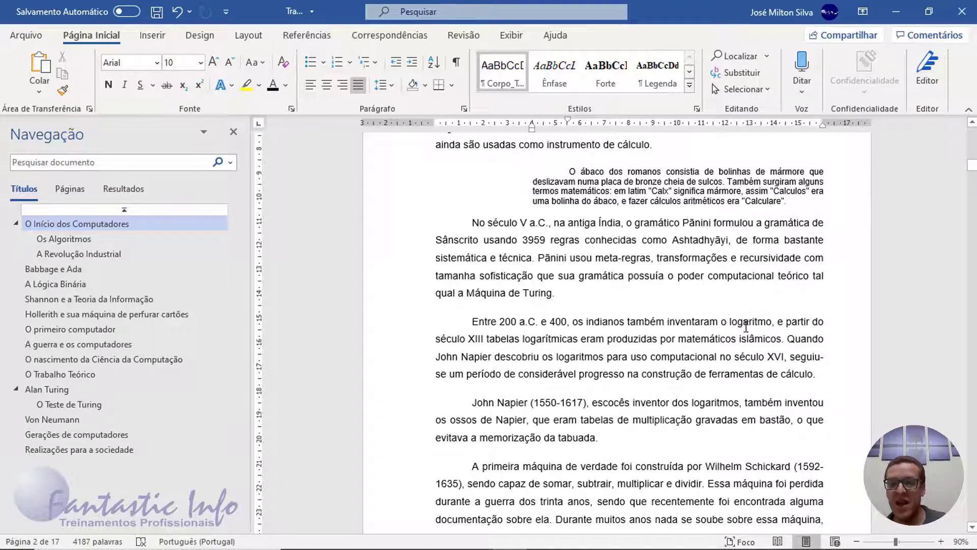
{"action": "scroll", "coordinate": [746, 326], "scroll_direction": "down", "scroll_amount": 13}
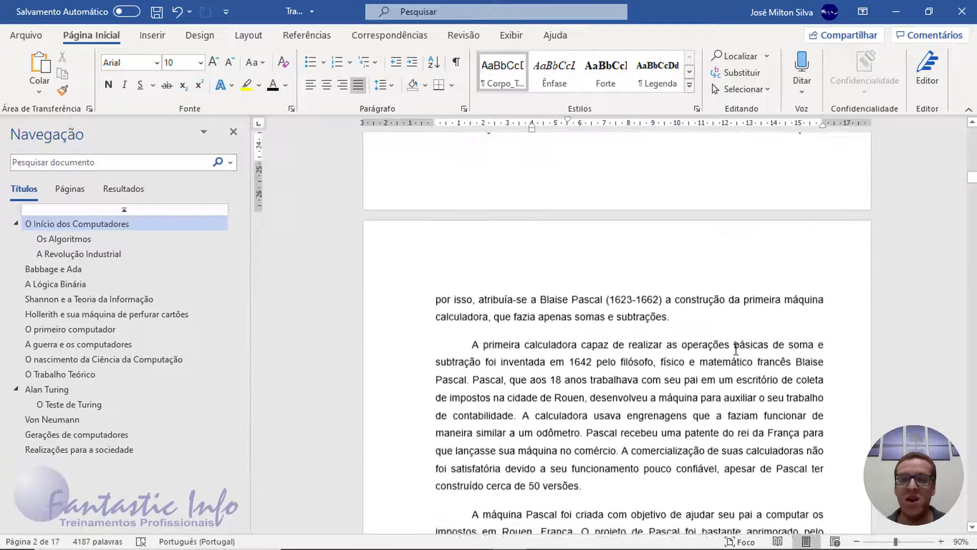
{"action": "scroll", "coordinate": [735, 349], "scroll_direction": "down", "scroll_amount": 3}
{"action": "scroll", "coordinate": [687, 350], "scroll_direction": "up", "scroll_amount": 18}
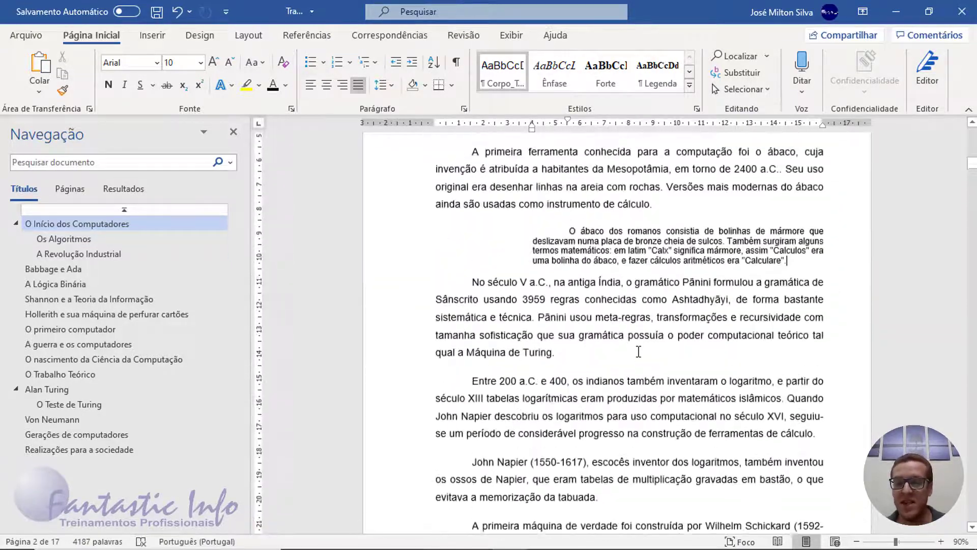
{"action": "scroll", "coordinate": [638, 351], "scroll_direction": "up", "scroll_amount": 6}
{"action": "scroll", "coordinate": [683, 416], "scroll_direction": "down", "scroll_amount": 2}
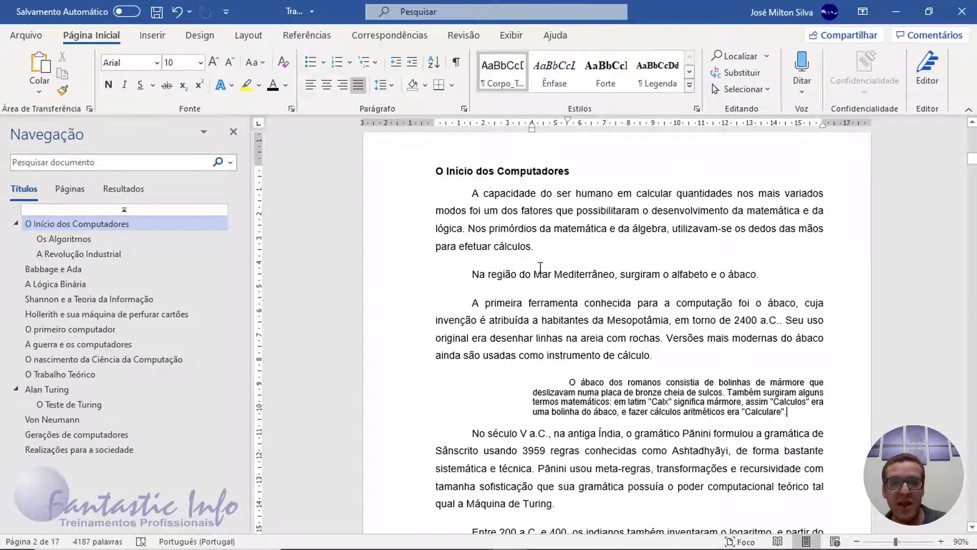
Step: Insert a footnote (Nota de Rodapé) for "Mar Mediterrâneo" and check its reference mark and the note area at the page's foot
{"action": "left_click_drag", "start_coordinate": [534, 271], "coordinate": [615, 287]}
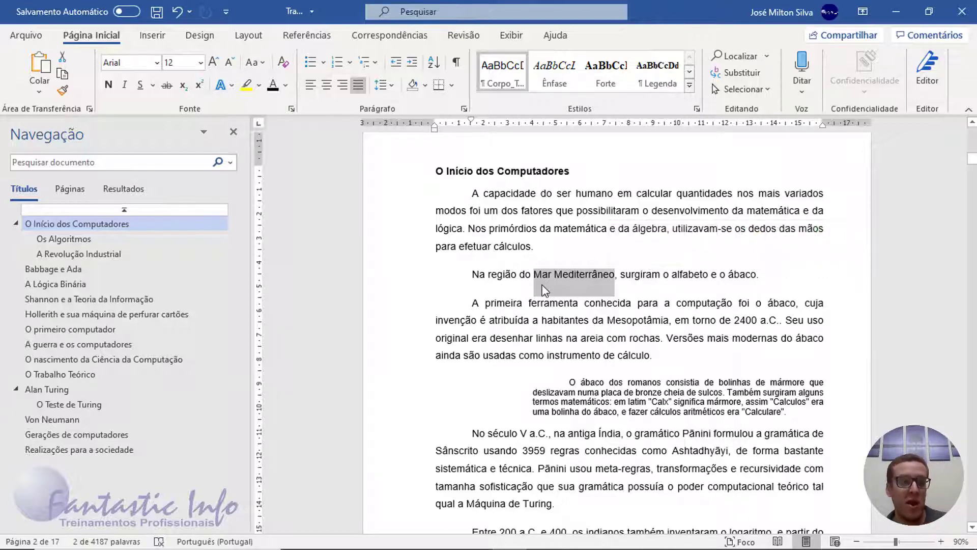
{"action": "left_click", "coordinate": [306, 36]}
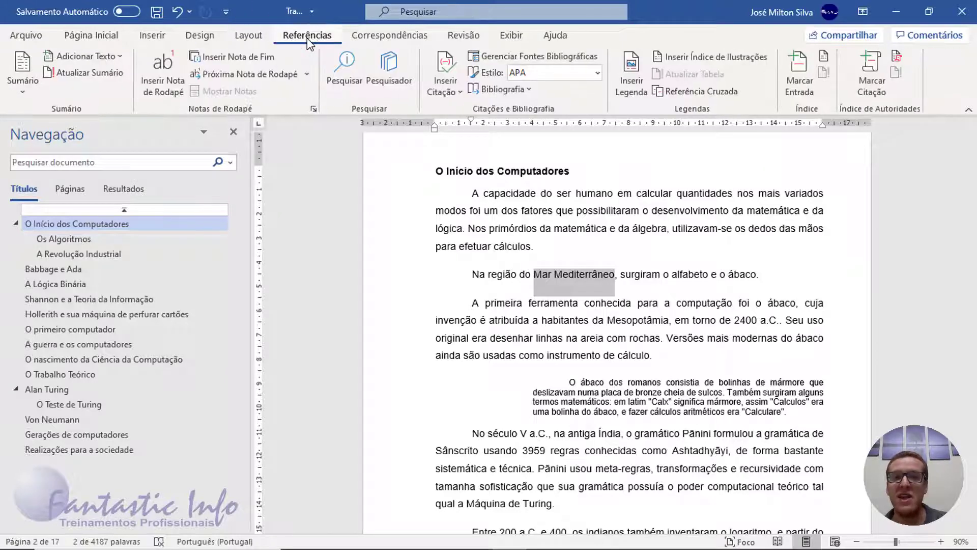
{"action": "left_click", "coordinate": [165, 87]}
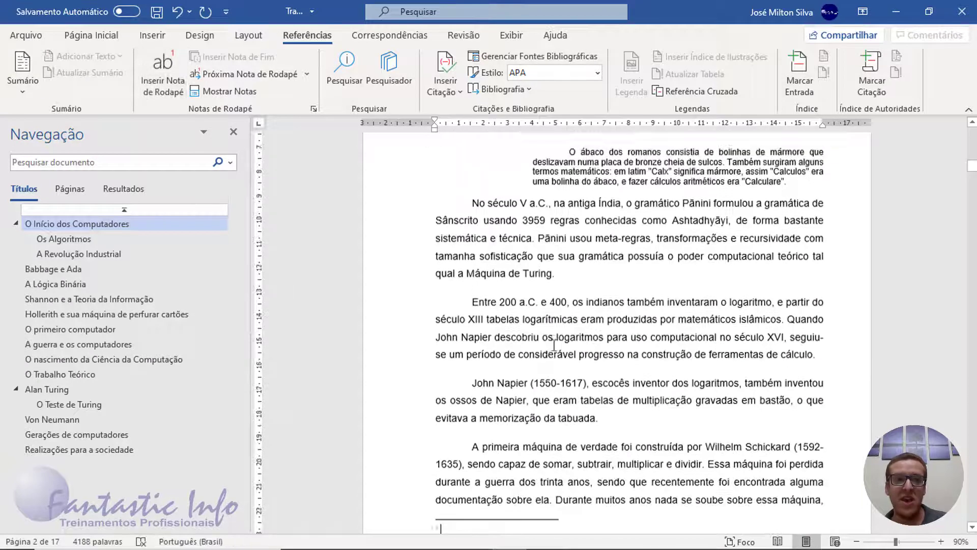
{"action": "scroll", "coordinate": [554, 346], "scroll_direction": "up", "scroll_amount": 3}
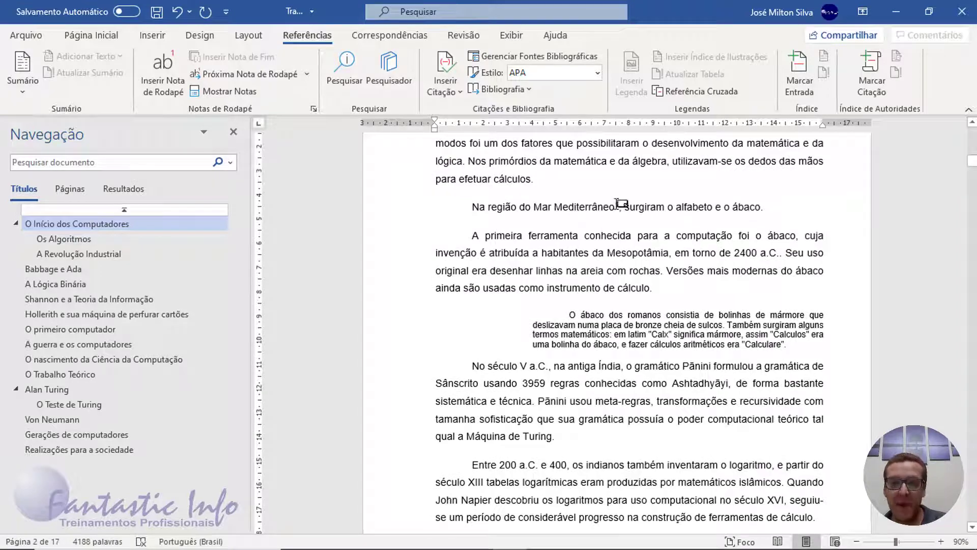
{"action": "scroll", "coordinate": [595, 415], "scroll_direction": "down", "scroll_amount": 2}
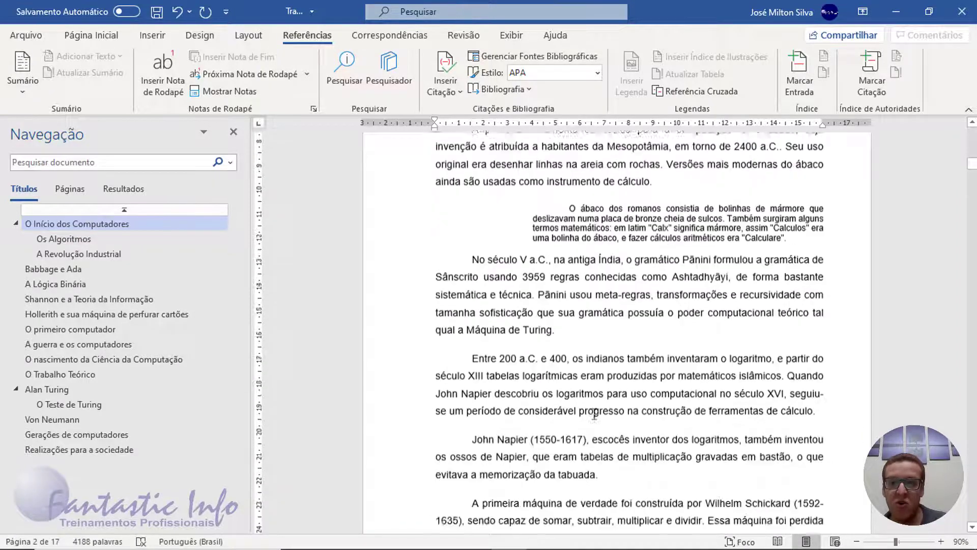
{"action": "scroll", "coordinate": [594, 415], "scroll_direction": "down", "scroll_amount": 3}
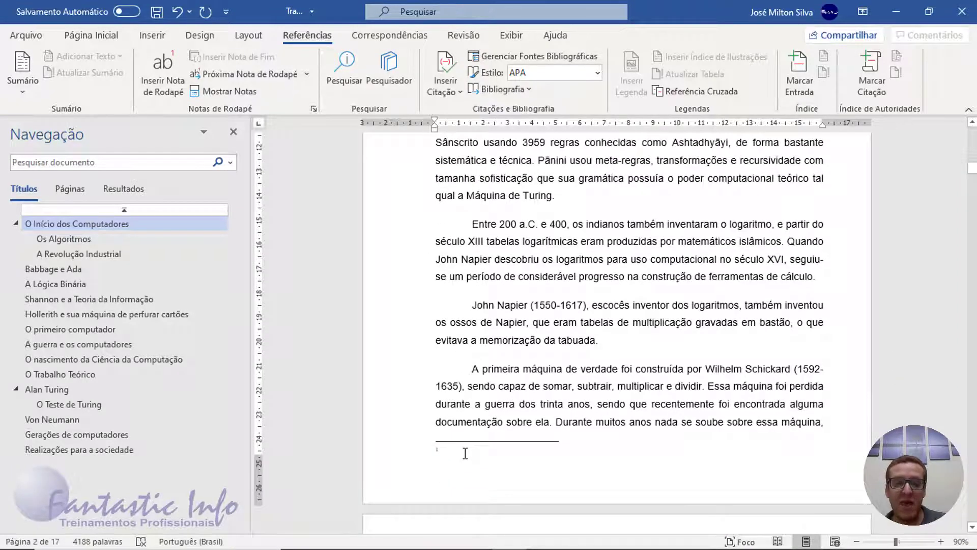
Step: Place the cursor in the empty footnote 1 at the foot of page 2 and enlarge the page view to 120%
{"action": "left_click", "coordinate": [464, 453]}
{"action": "left_click", "coordinate": [463, 453]}
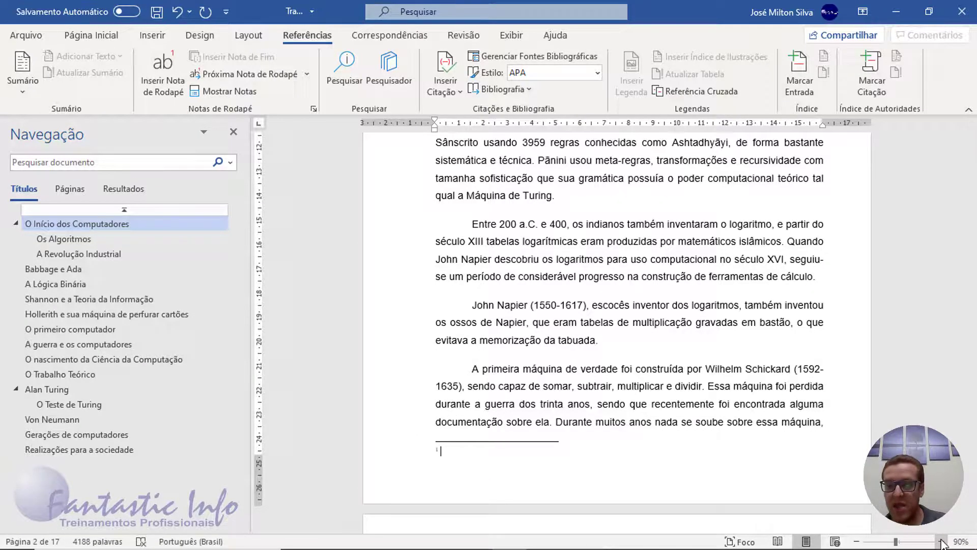
{"action": "left_click", "coordinate": [942, 542]}
{"action": "left_click", "coordinate": [942, 541]}
{"action": "left_click", "coordinate": [942, 542]}
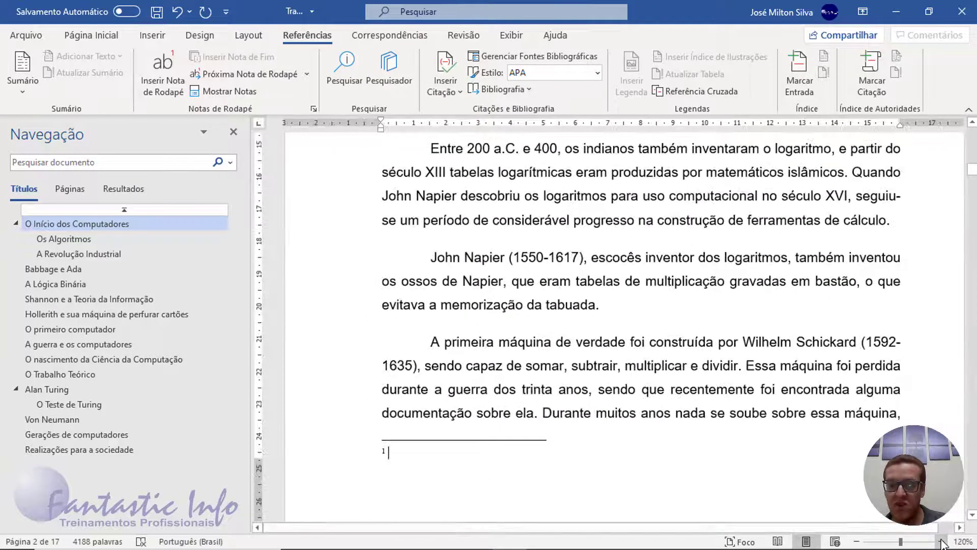
{"action": "left_click", "coordinate": [415, 446]}
{"action": "left_click", "coordinate": [413, 452]}
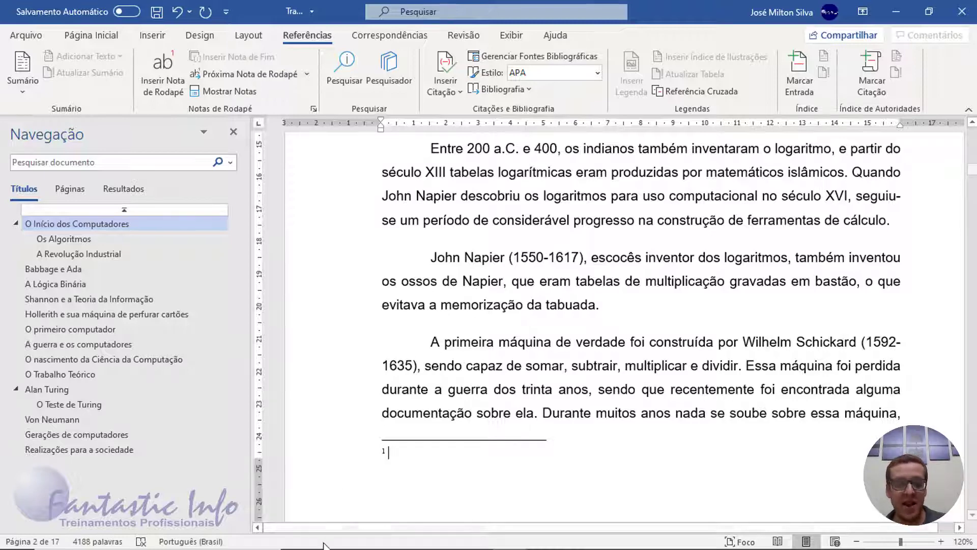
Step: Switch to Chrome and search Google for "mar mediterraneo"
{"action": "mouse_move", "coordinate": [406, 544]}
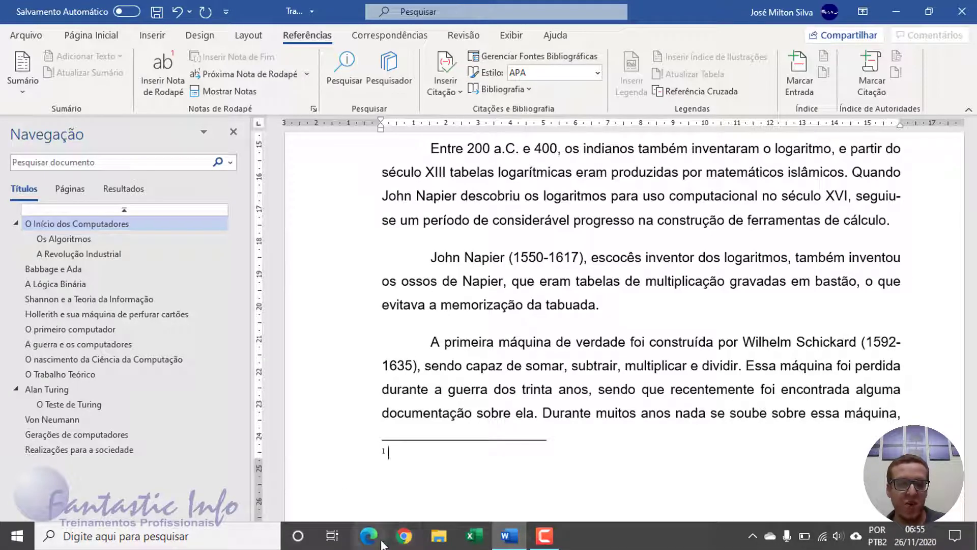
{"action": "left_click", "coordinate": [494, 360]}
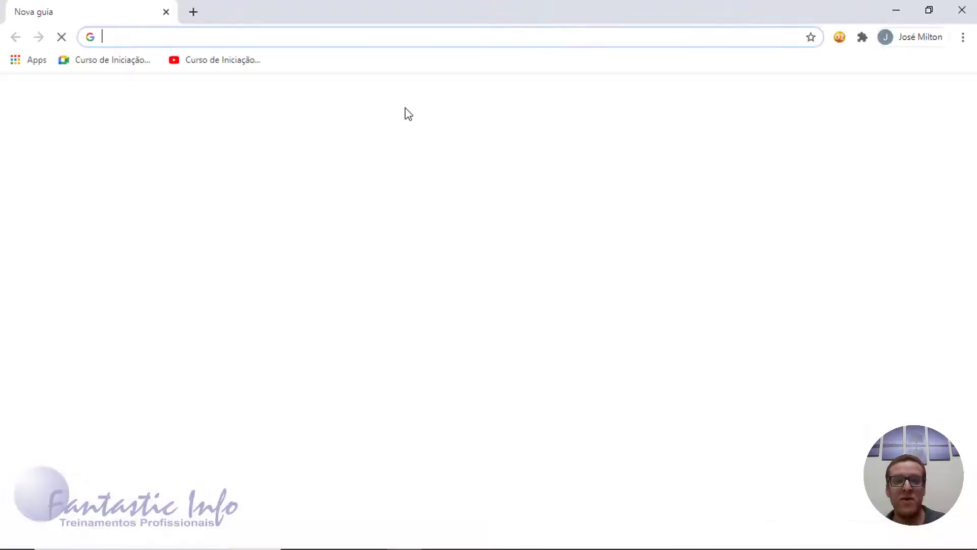
{"action": "left_click", "coordinate": [423, 41]}
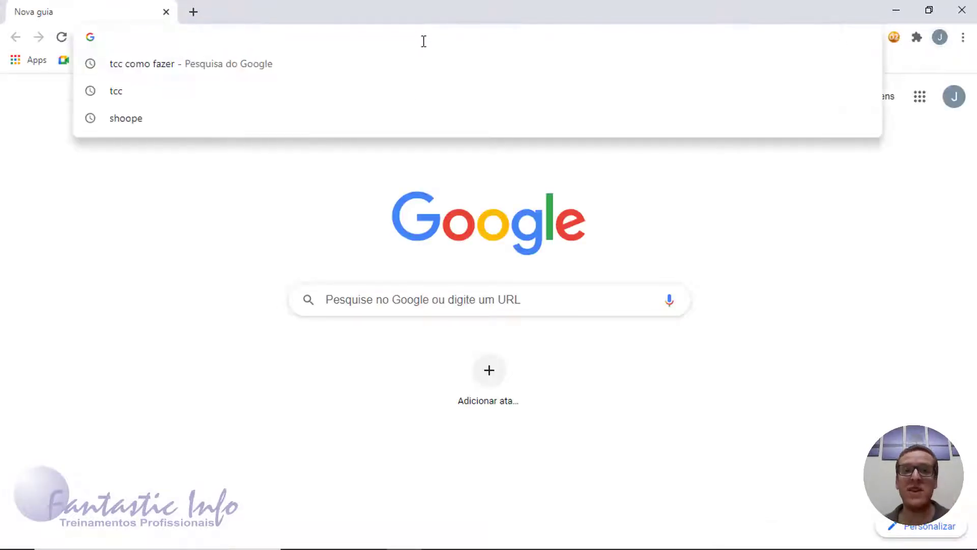
{"action": "type", "text": "MAR MED"}
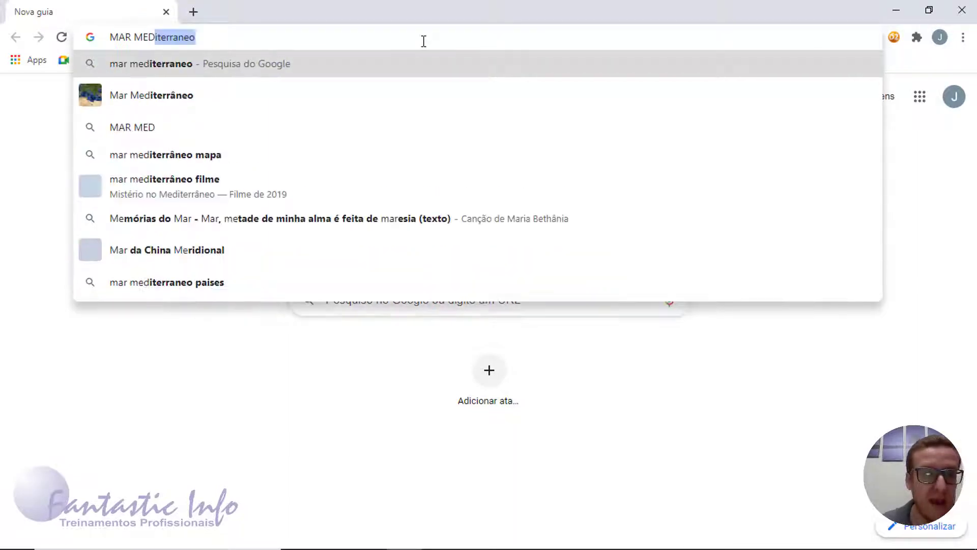
{"action": "type", "text": "I"}
{"action": "key", "text": "Return"}
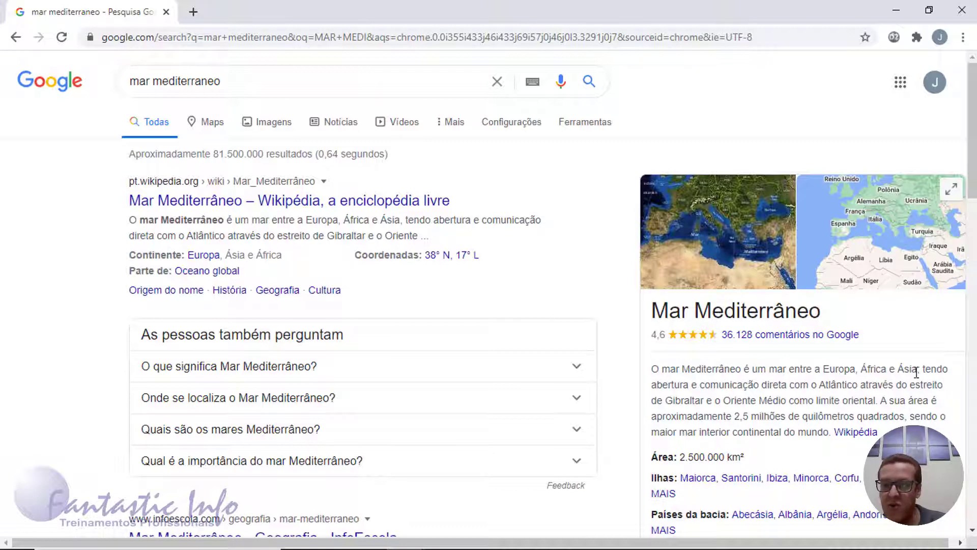
Step: Copy the first sentence of Google's "Mar Mediterrâneo" description and paste it into footnote 1 of the Word document
{"action": "left_click_drag", "start_coordinate": [655, 368], "coordinate": [881, 401]}
{"action": "key", "text": "ctrl+c"}
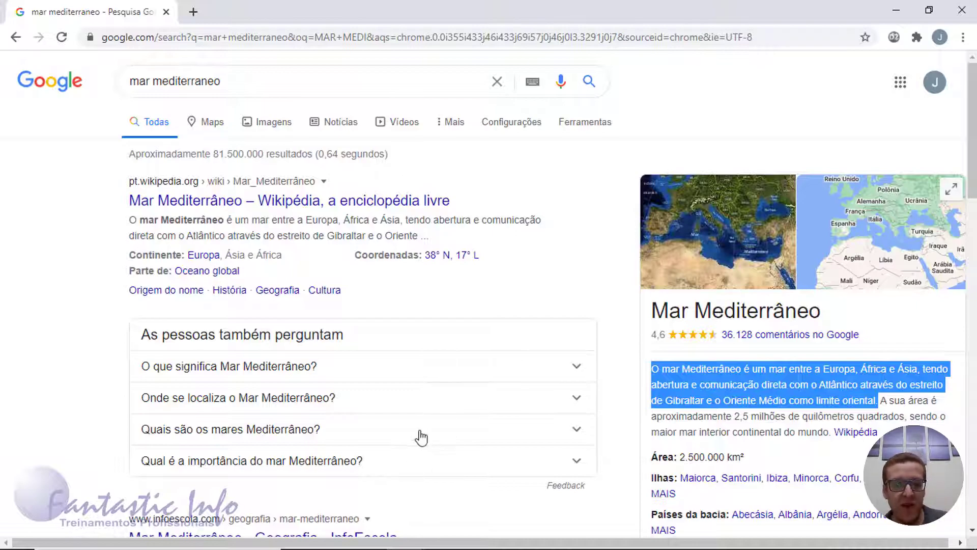
{"action": "key", "text": "alt+Tab"}
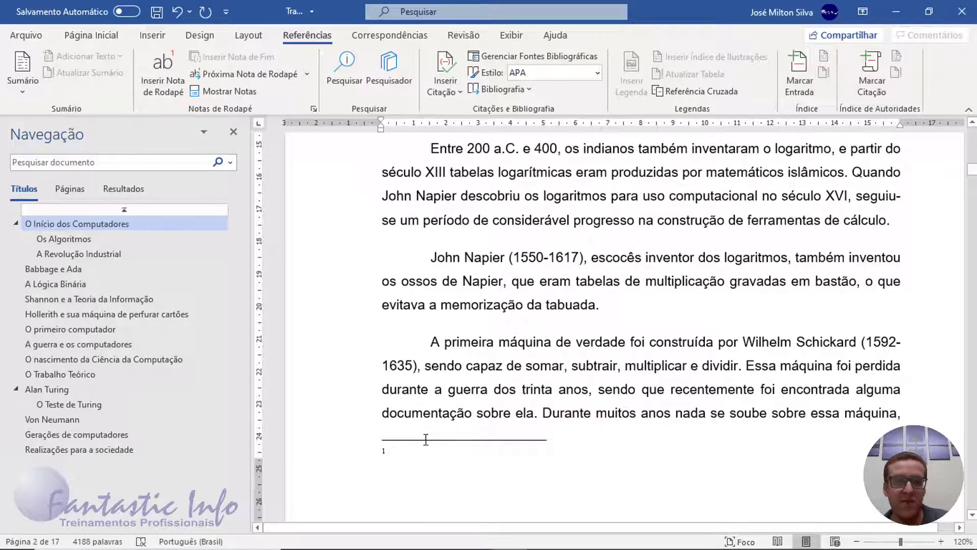
{"action": "left_click", "coordinate": [416, 451]}
{"action": "key", "text": "ctrl+v"}
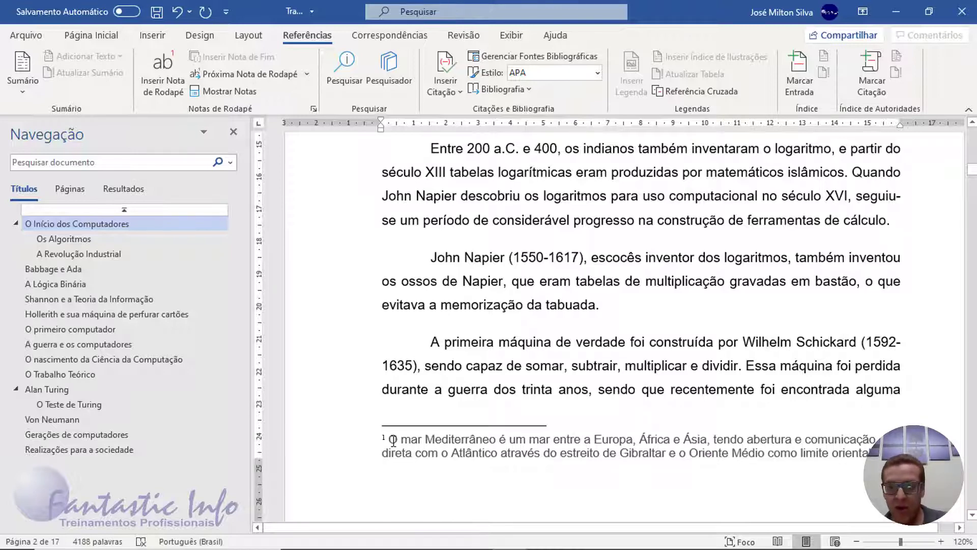
Step: Format the footnote 1 text with font size 10, justified alignment and the Automático font colour
{"action": "triple_click", "coordinate": [417, 439]}
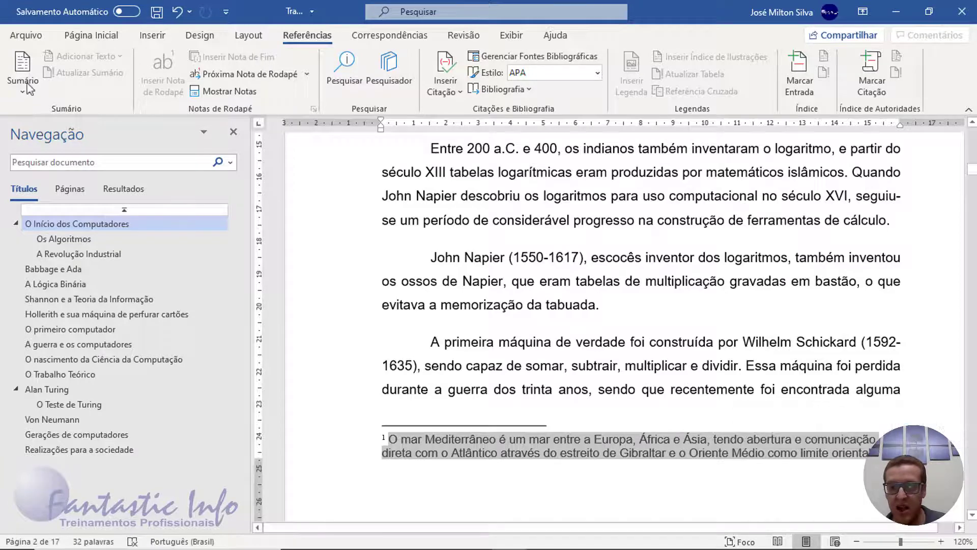
{"action": "left_click", "coordinate": [101, 44]}
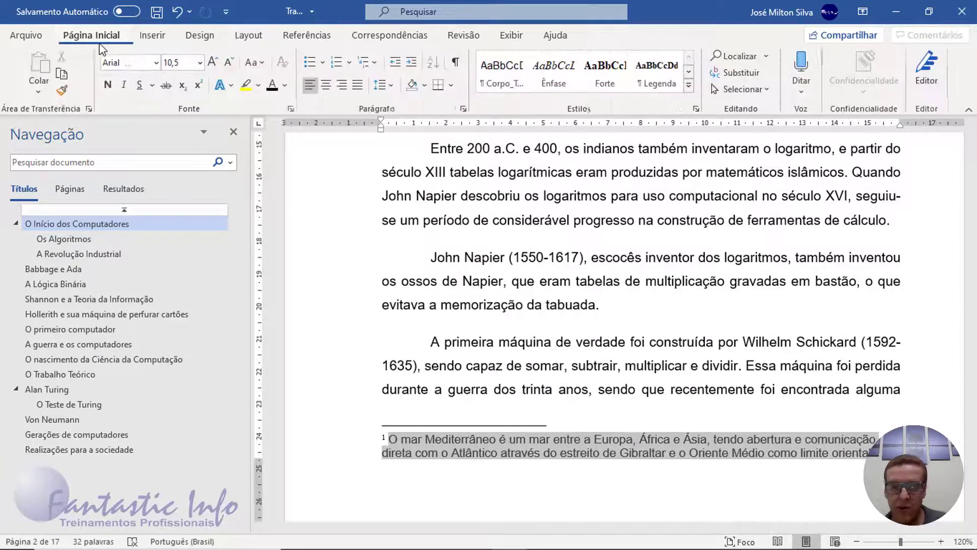
{"action": "left_click", "coordinate": [199, 64]}
{"action": "left_click", "coordinate": [199, 63]}
{"action": "left_click", "coordinate": [173, 110]}
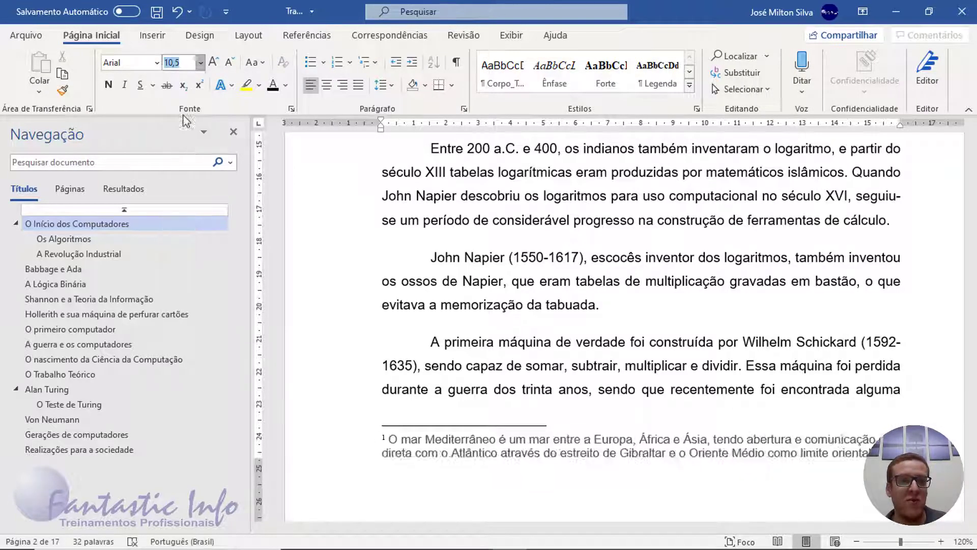
{"action": "left_click", "coordinate": [359, 86]}
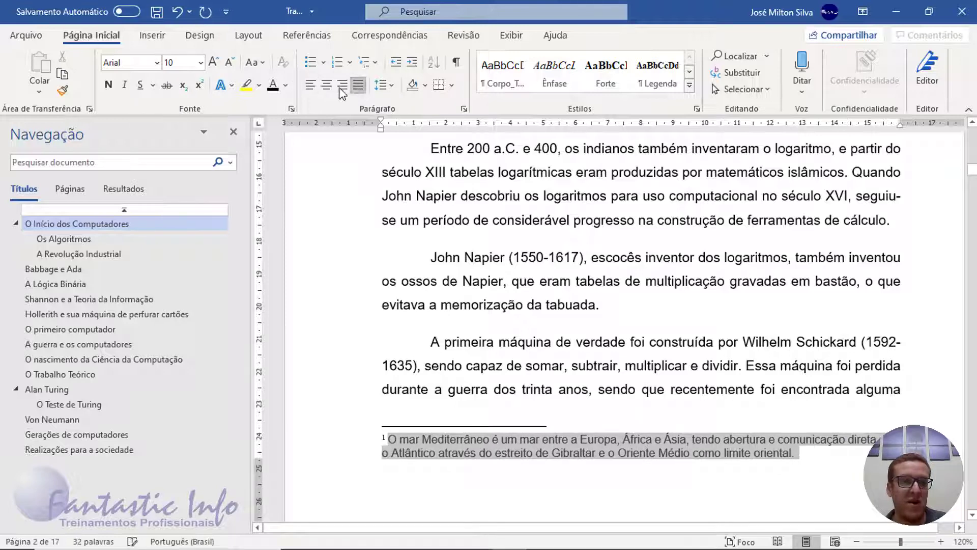
{"action": "left_click", "coordinate": [287, 86]}
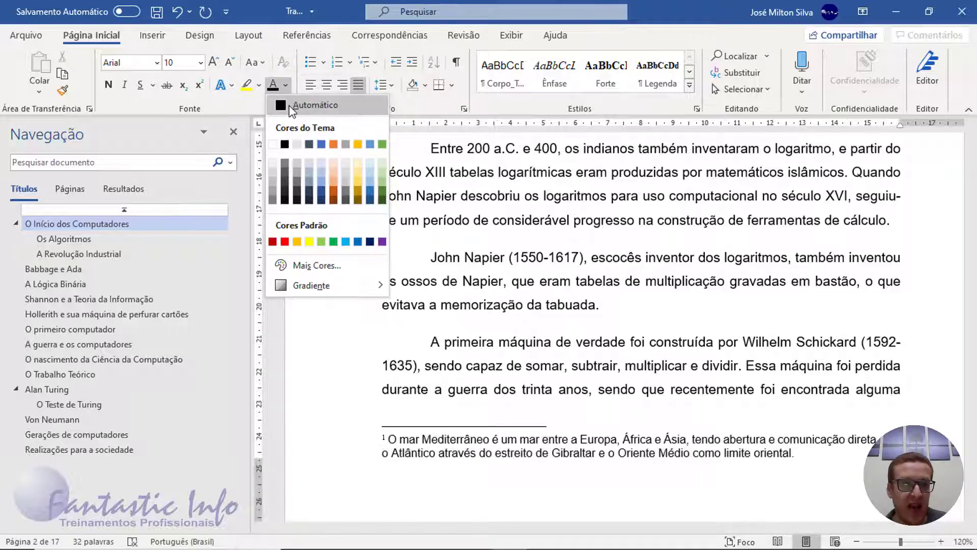
{"action": "left_click", "coordinate": [291, 104]}
Step: Append a "Fonte:" source credit naming Wikipedia to the end of footnote 1
{"action": "left_click", "coordinate": [835, 458]}
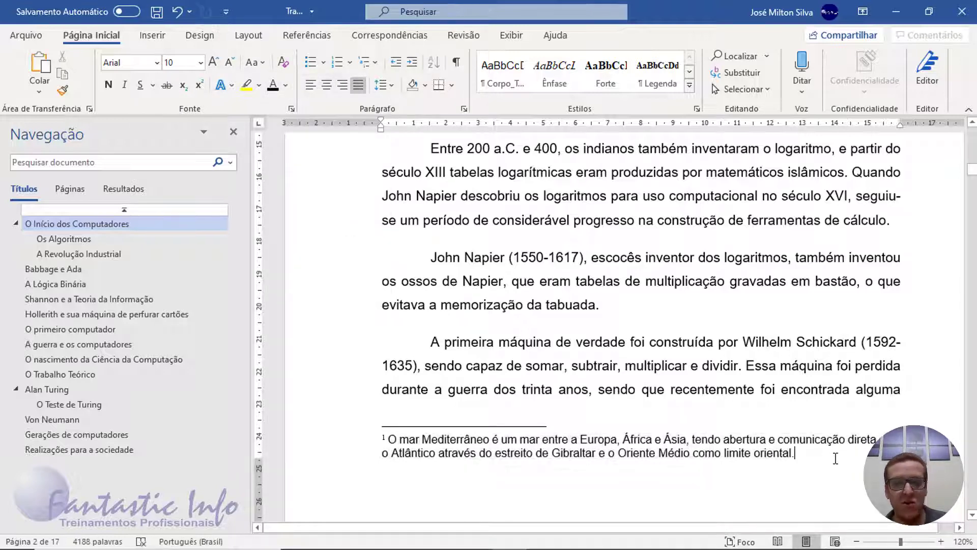
{"action": "type", "text": "fONTE"}
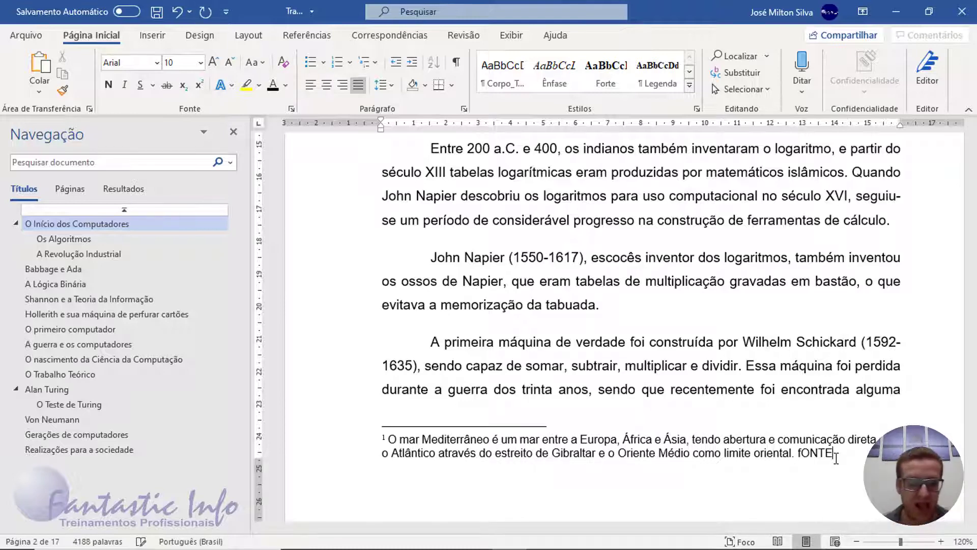
{"action": "type", "text": ":"}
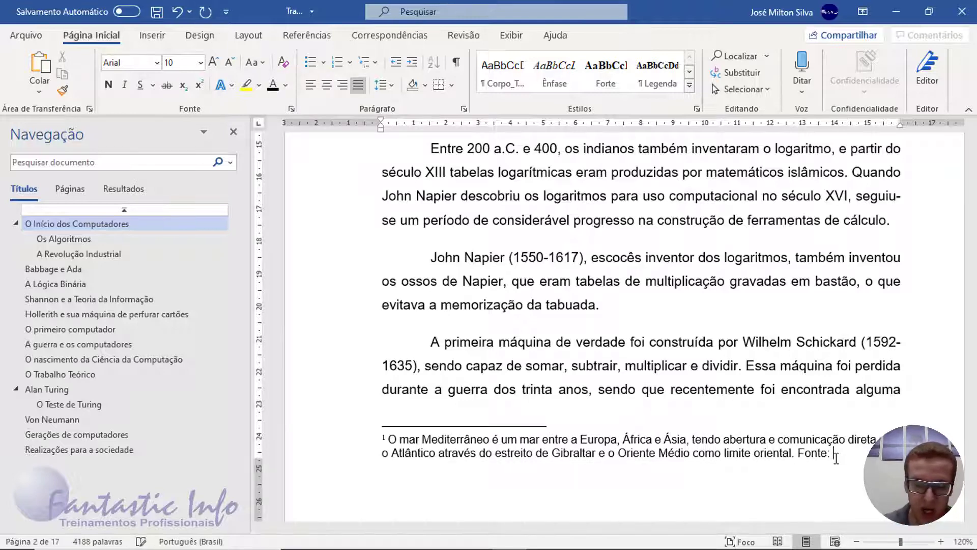
{"action": "type", "text": " Wip"}
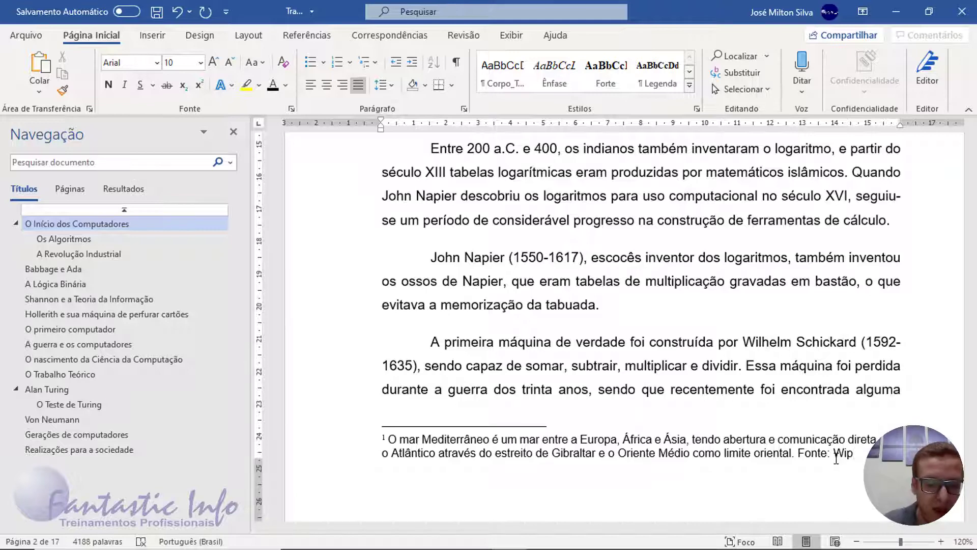
{"action": "key", "text": "BackSpace"}
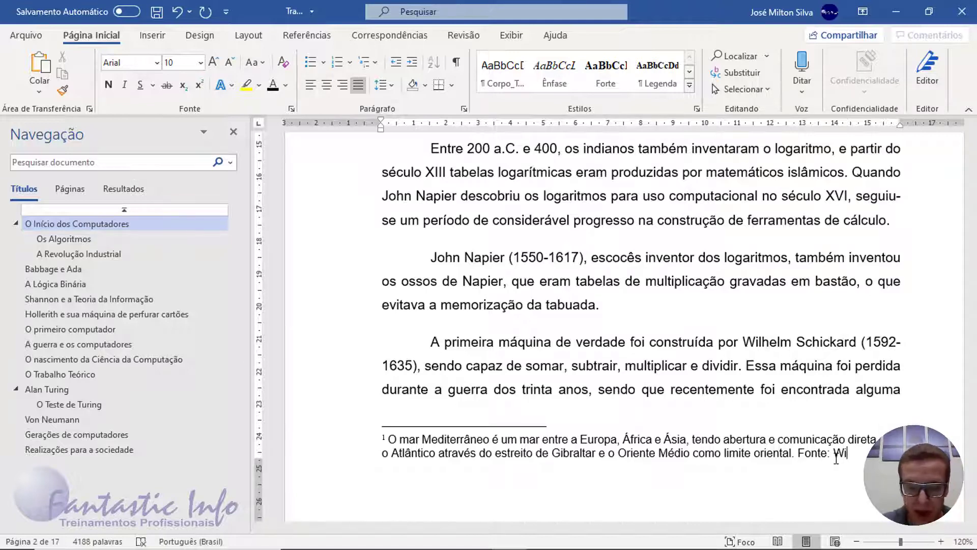
{"action": "type", "text": "kipe"}
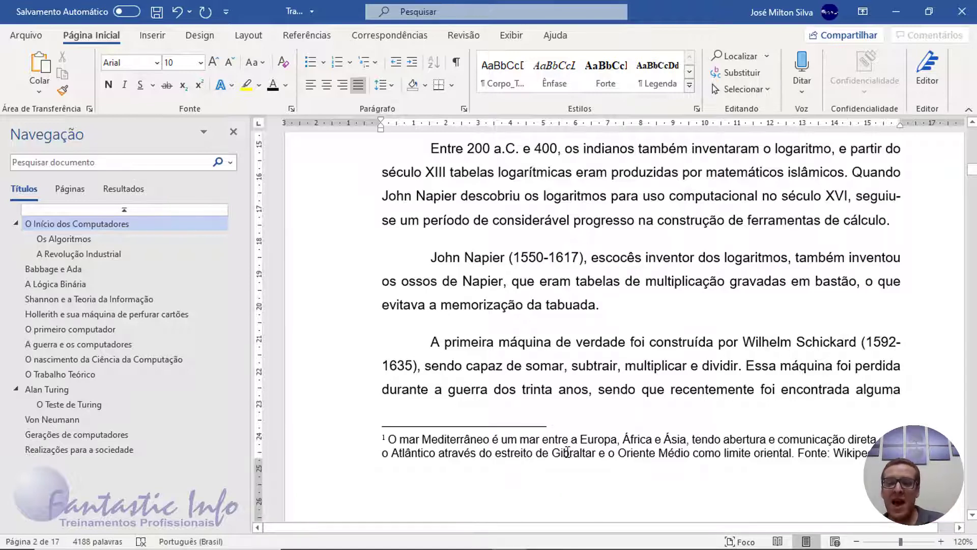
Step: Copy the word "Pānini" from the first line of the "No século V a.C." paragraph
{"action": "scroll", "coordinate": [569, 445], "scroll_direction": "up", "scroll_amount": 4}
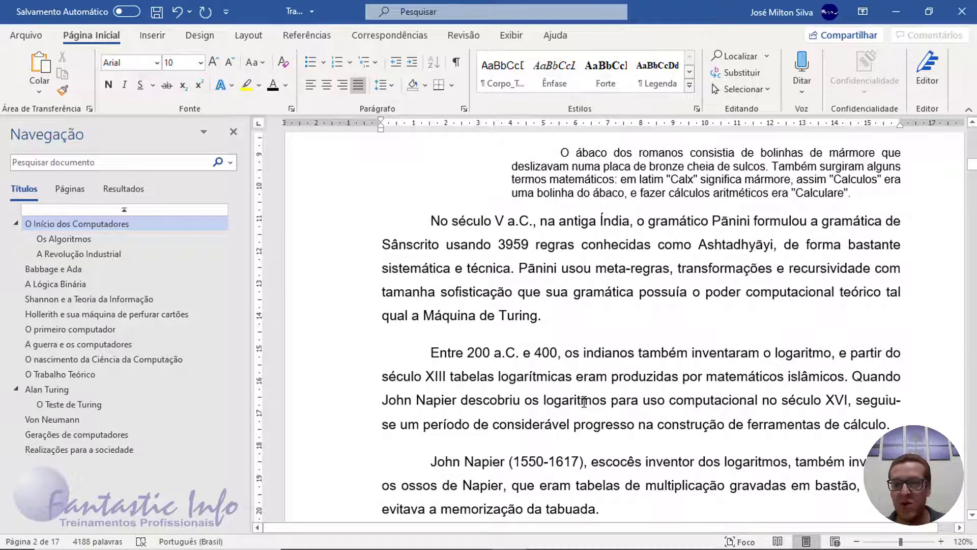
{"action": "scroll", "coordinate": [584, 401], "scroll_direction": "up", "scroll_amount": 1}
{"action": "scroll", "coordinate": [686, 305], "scroll_direction": "up", "scroll_amount": 3}
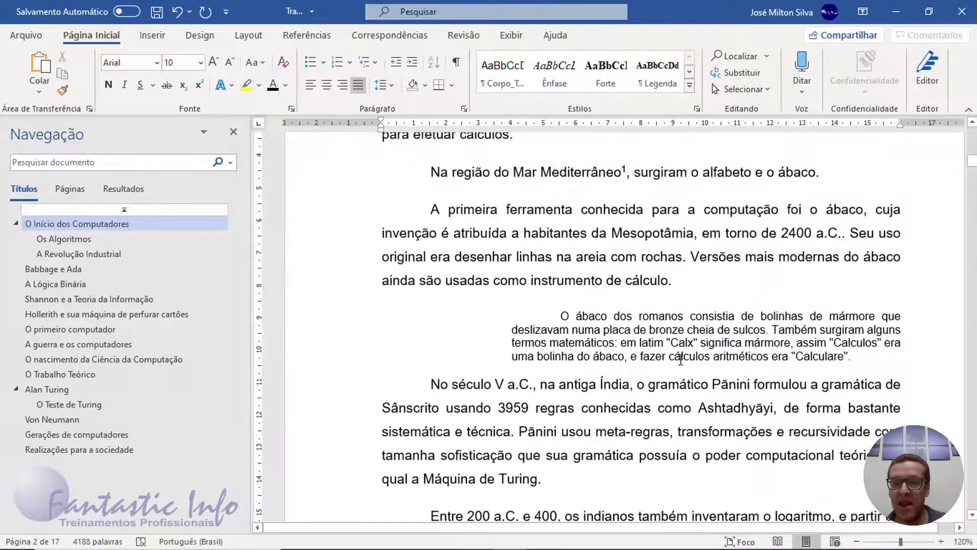
{"action": "scroll", "coordinate": [681, 359], "scroll_direction": "up", "scroll_amount": 5}
{"action": "scroll", "coordinate": [677, 351], "scroll_direction": "down", "scroll_amount": 6}
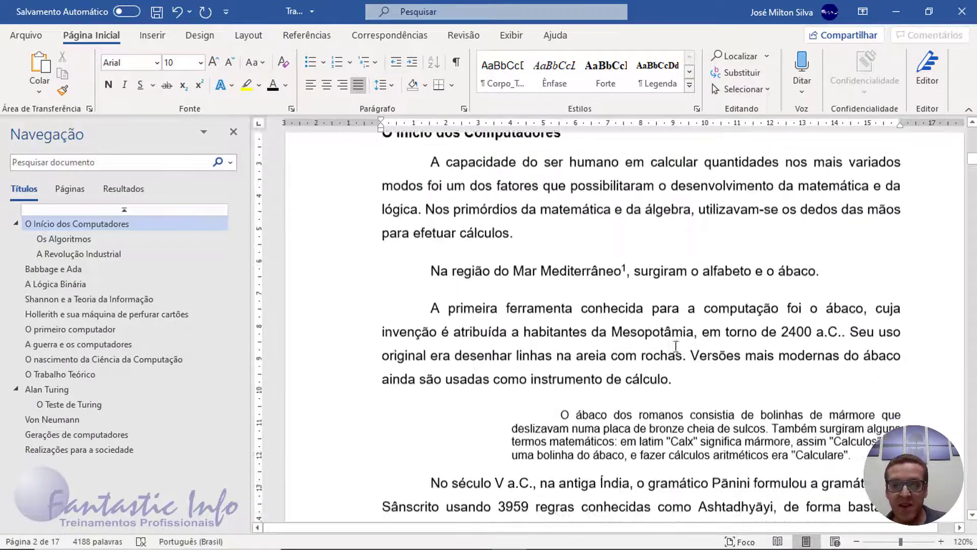
{"action": "scroll", "coordinate": [676, 347], "scroll_direction": "down", "scroll_amount": 1}
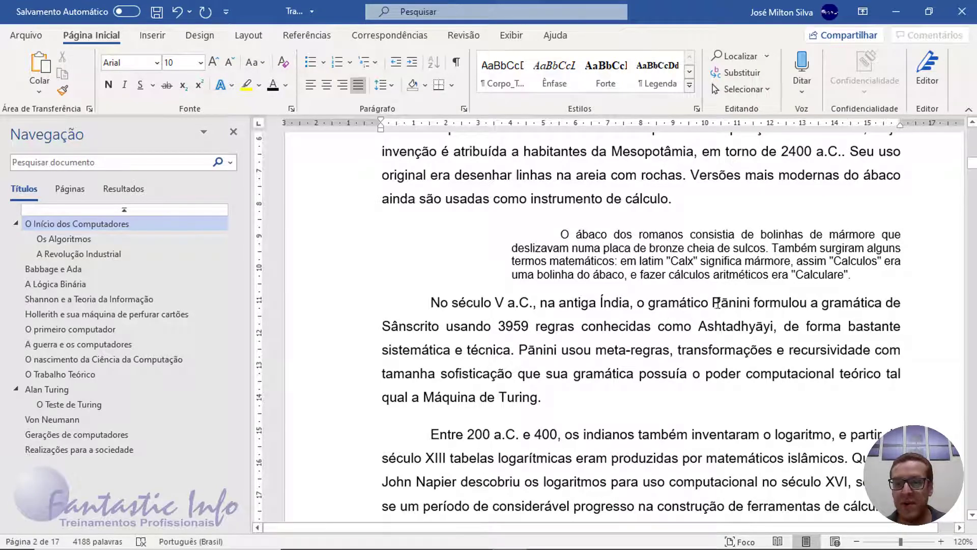
{"action": "left_click_drag", "start_coordinate": [715, 301], "coordinate": [750, 304]}
{"action": "key", "text": "ctrl+c"}
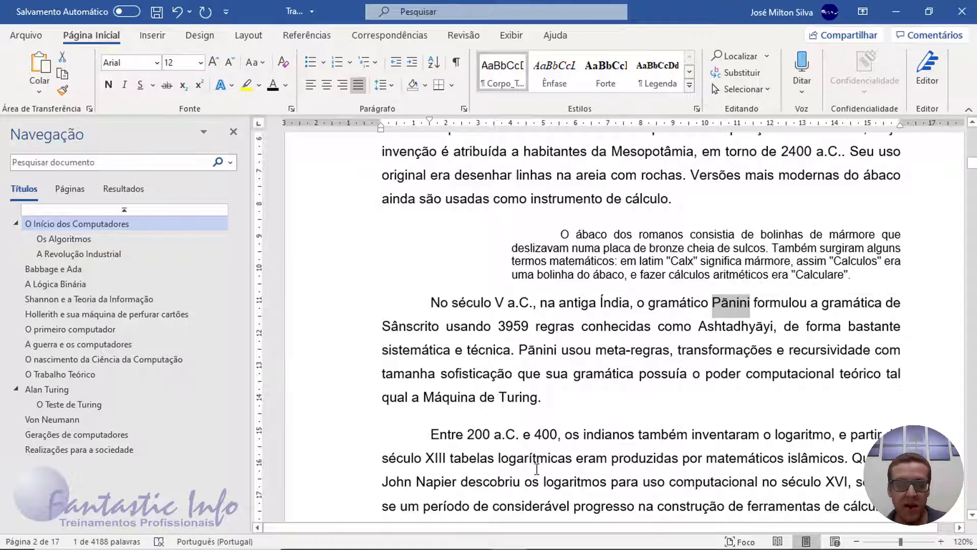
Step: Switch to Chrome and replace the Google search with the copied word "Pānini"
{"action": "mouse_move", "coordinate": [452, 546]}
{"action": "left_click", "coordinate": [405, 536]}
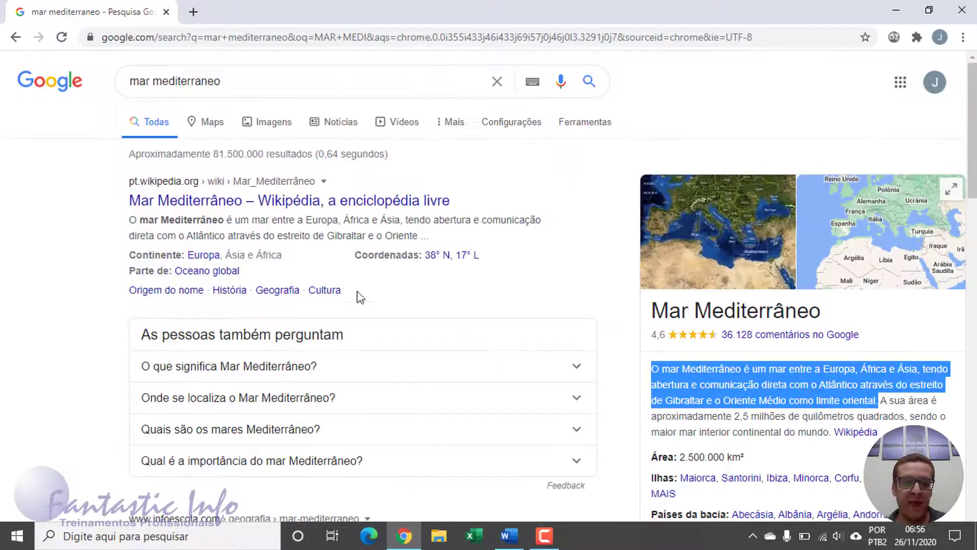
{"action": "left_click_drag", "start_coordinate": [230, 80], "coordinate": [109, 87]}
{"action": "key", "text": "ctrl+v"}
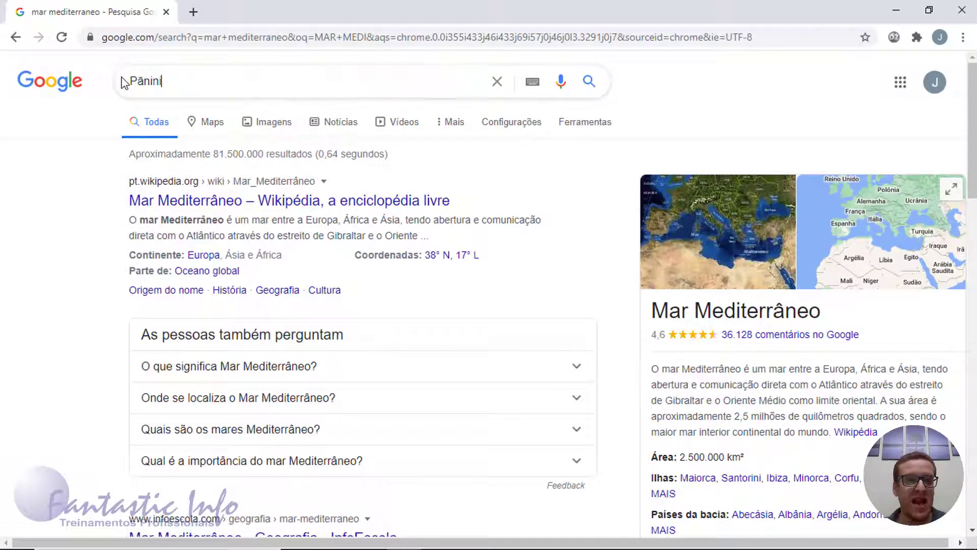
{"action": "key", "text": "Return"}
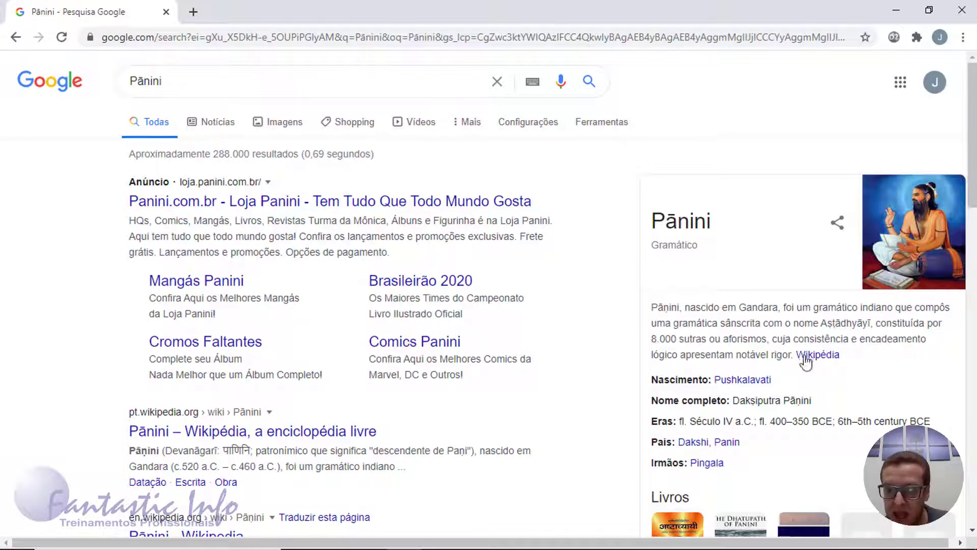
Step: Copy Google's description of the grammarian Pānini and paste it into a new footnote (Nota de Rodapé) on "Pānini" in the Word document
{"action": "left_click_drag", "start_coordinate": [792, 354], "coordinate": [678, 302]}
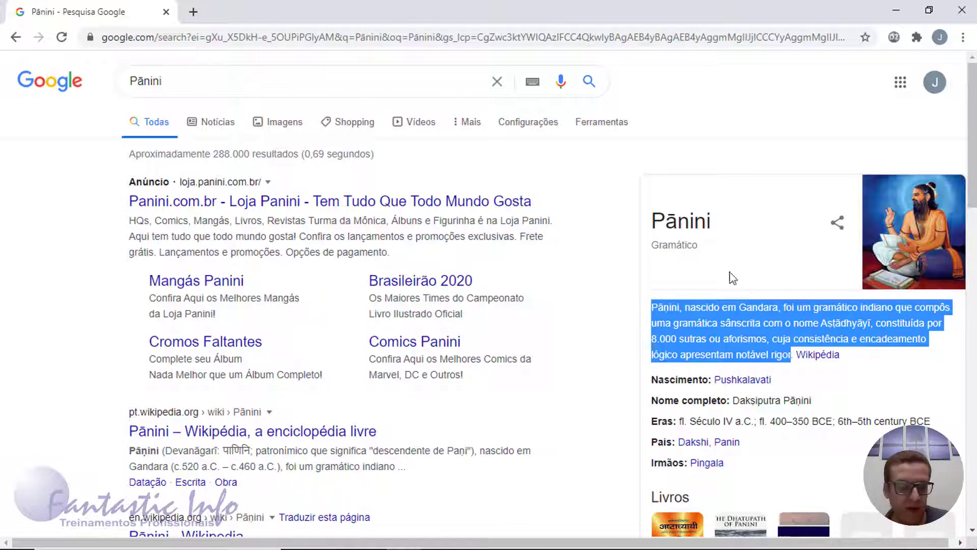
{"action": "left_click", "coordinate": [894, 18]}
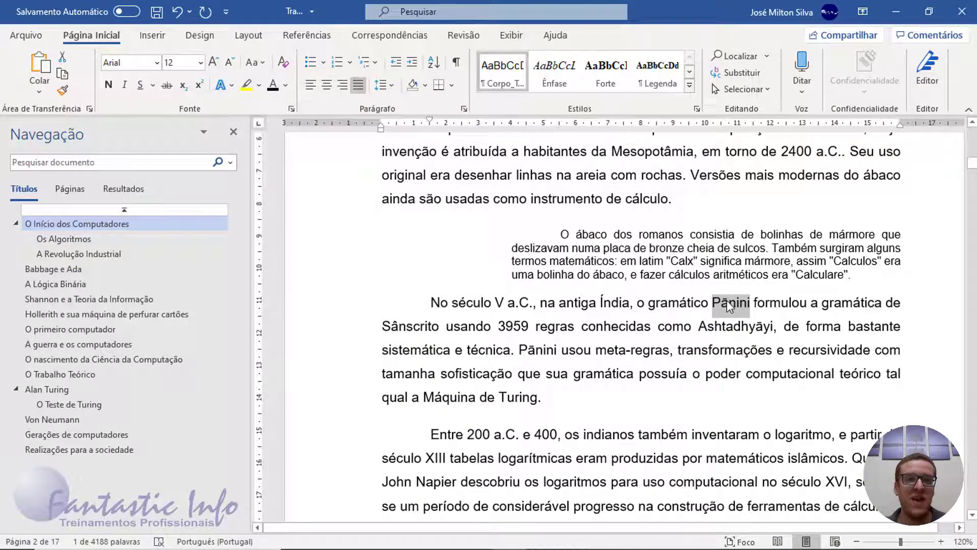
{"action": "left_click", "coordinate": [322, 43]}
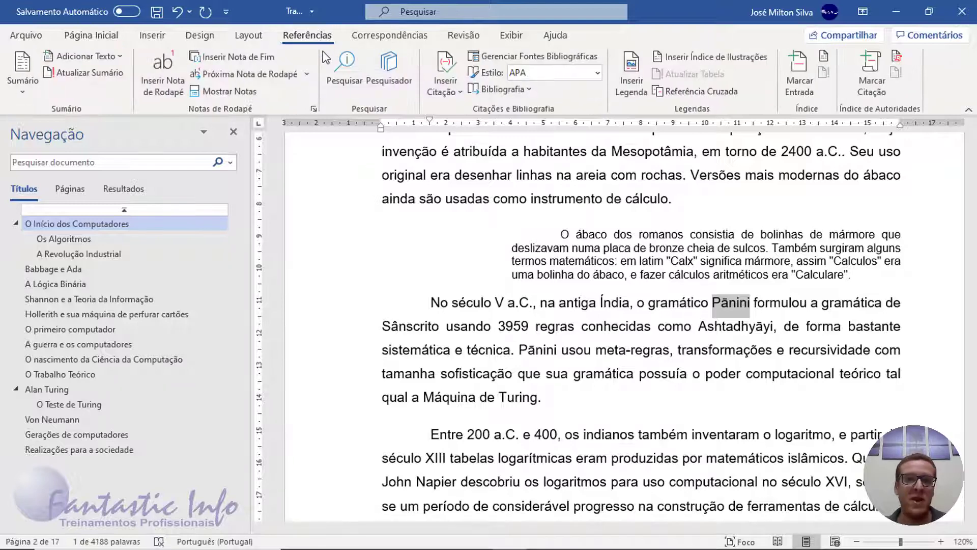
{"action": "left_click", "coordinate": [172, 86]}
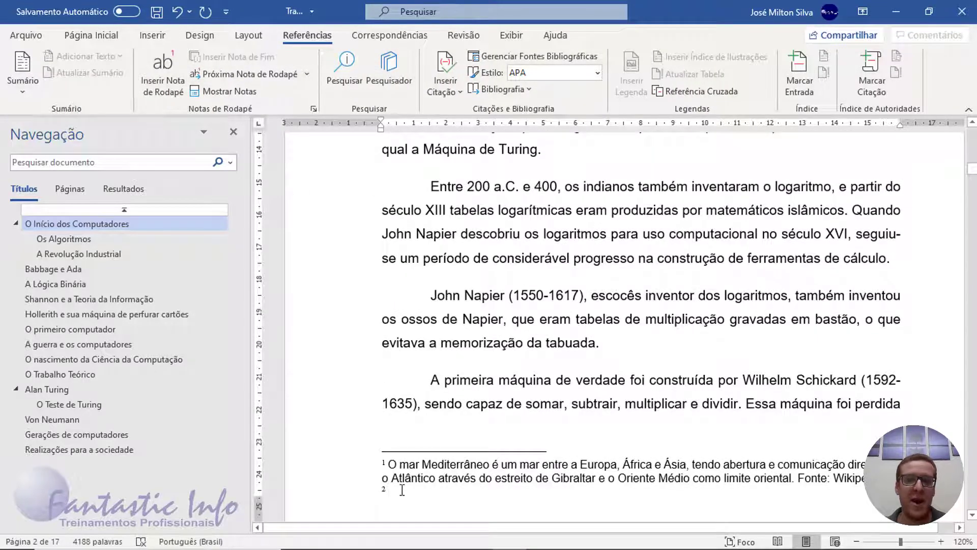
{"action": "key", "text": "ctrl+v"}
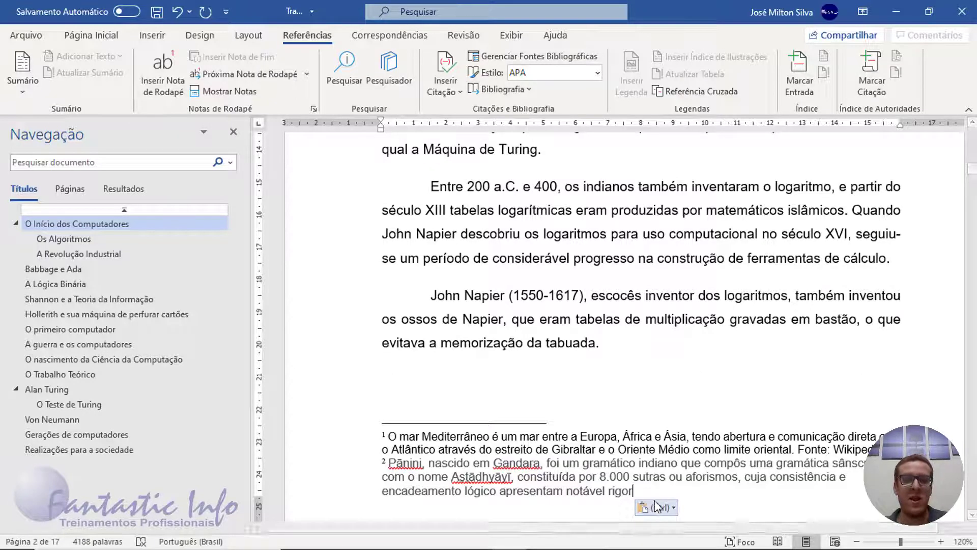
Step: Format the whole second footnote, about Pānini, as Arial size 10 with justified alignment
{"action": "left_click_drag", "start_coordinate": [633, 490], "coordinate": [379, 467]}
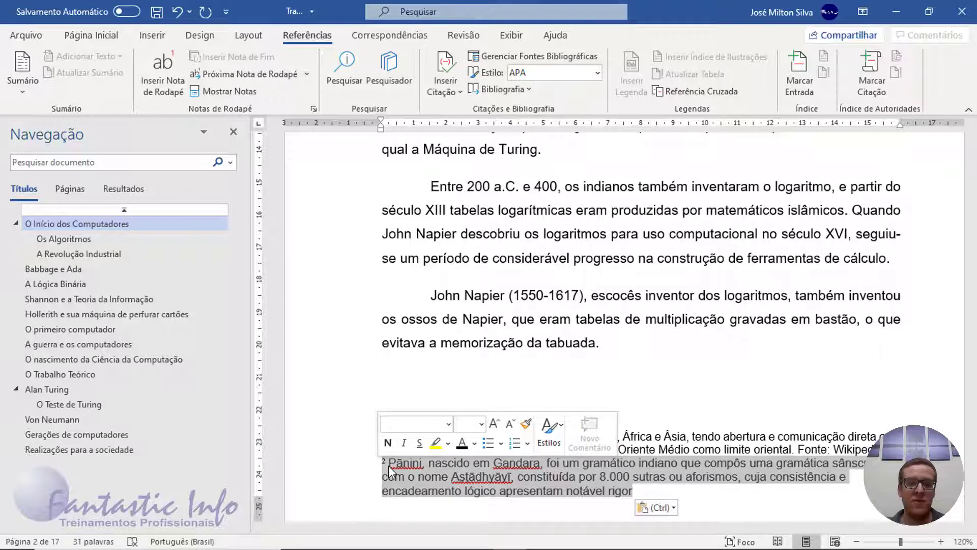
{"action": "key", "text": "ctrl"}
{"action": "left_click", "coordinate": [105, 39]}
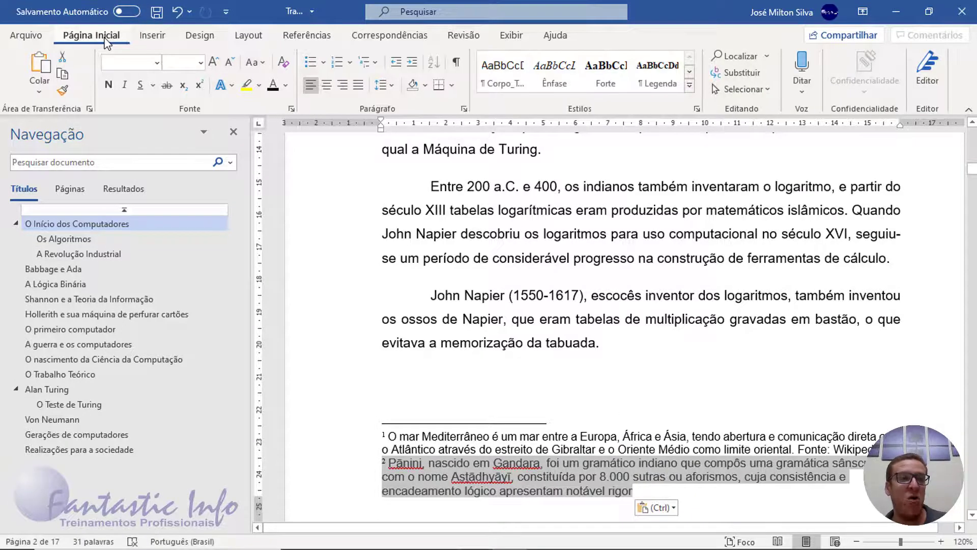
{"action": "left_click", "coordinate": [155, 62]}
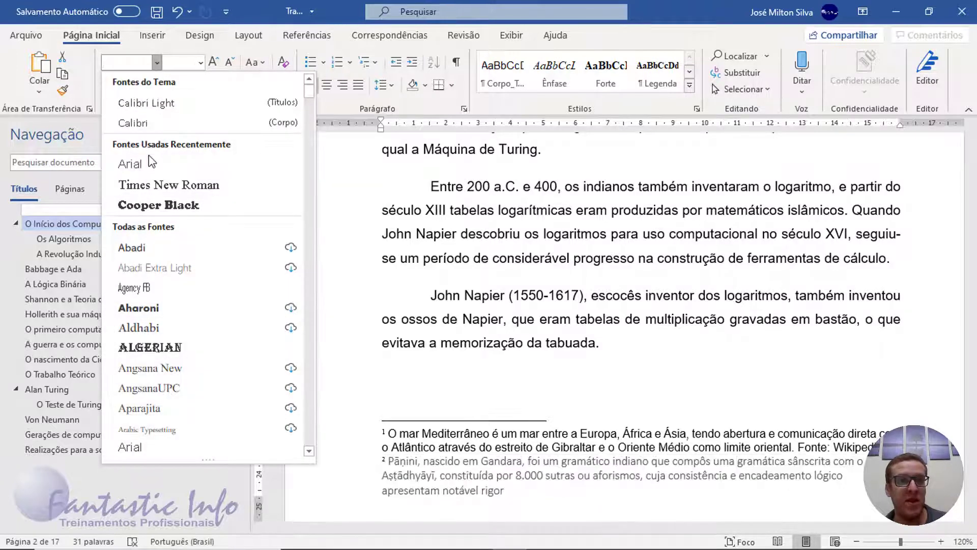
{"action": "left_click", "coordinate": [131, 163]}
{"action": "left_click", "coordinate": [200, 62]}
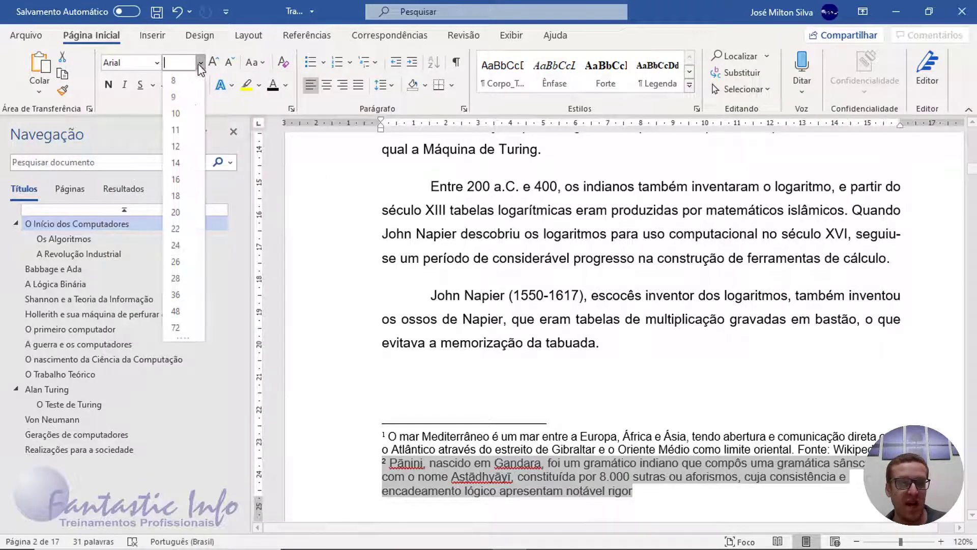
{"action": "left_click", "coordinate": [175, 113]}
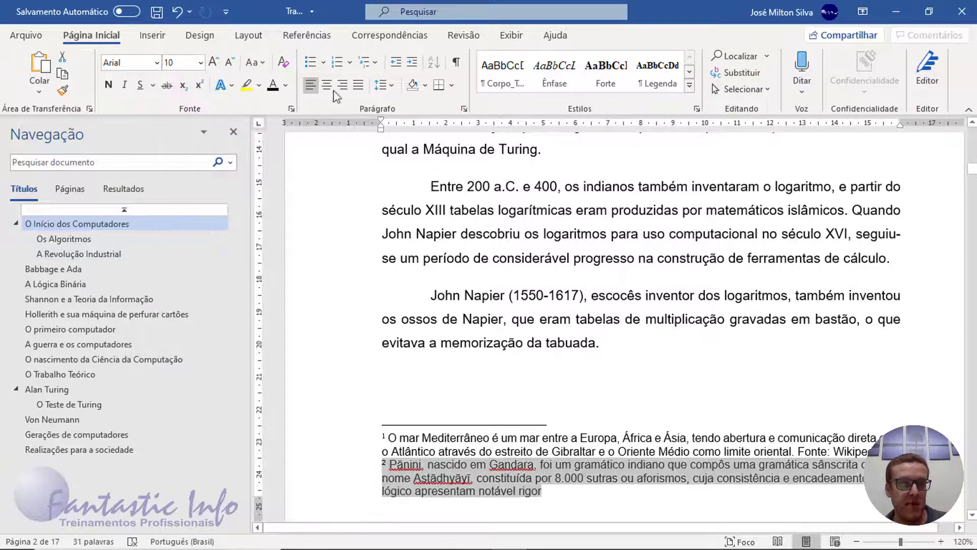
{"action": "left_click", "coordinate": [358, 86]}
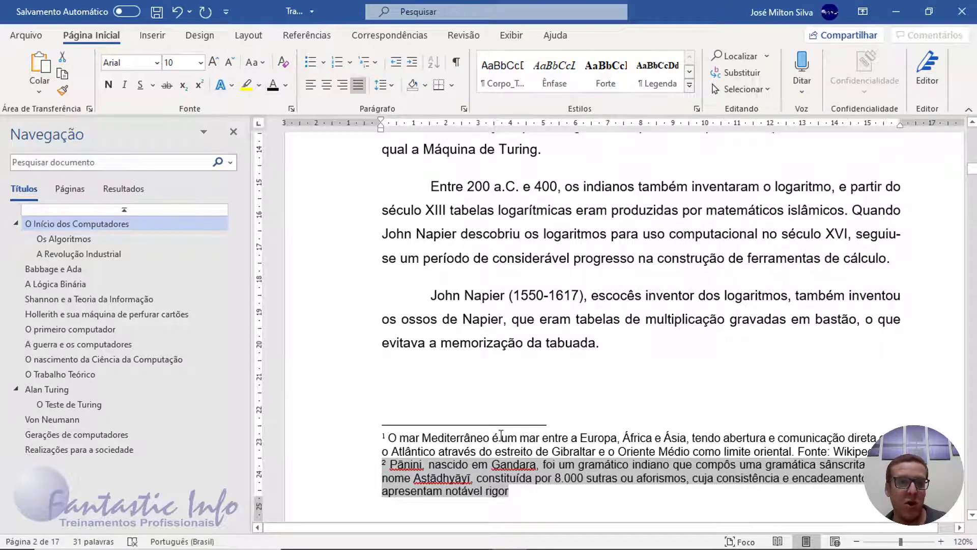
Step: Append the source credit ". Fonte: Wikipedia" to the end of the second footnote
{"action": "left_click", "coordinate": [536, 494]}
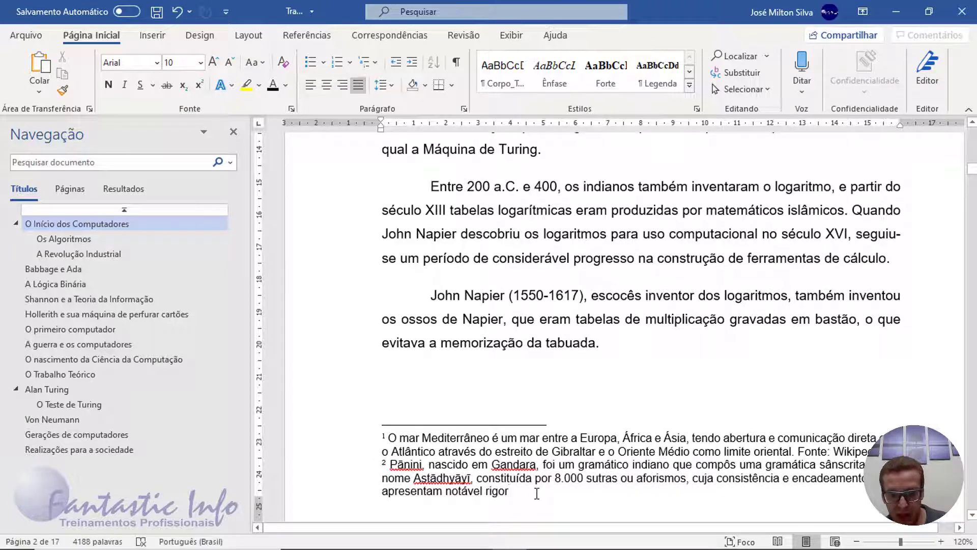
{"action": "type", "text": ". Fonte: Wiki"}
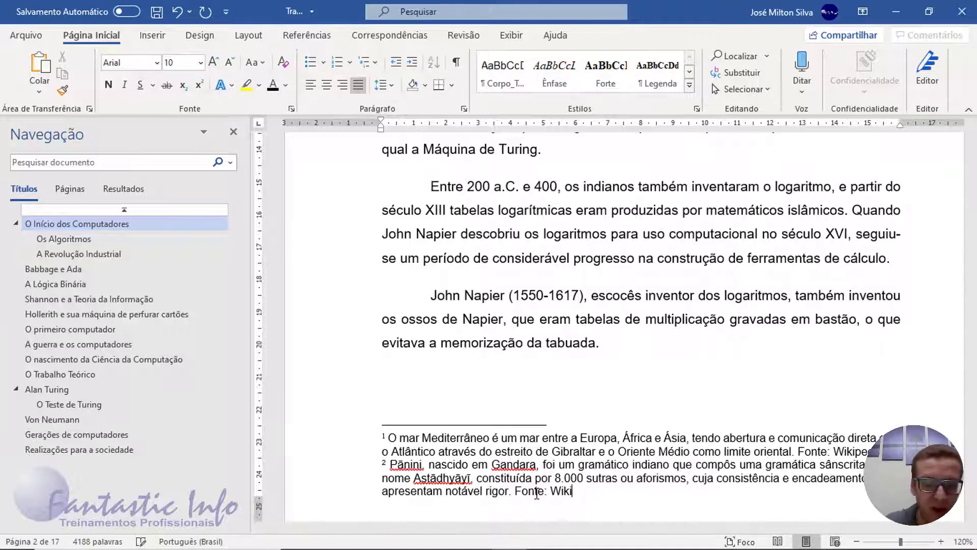
{"action": "type", "text": "pedi"}
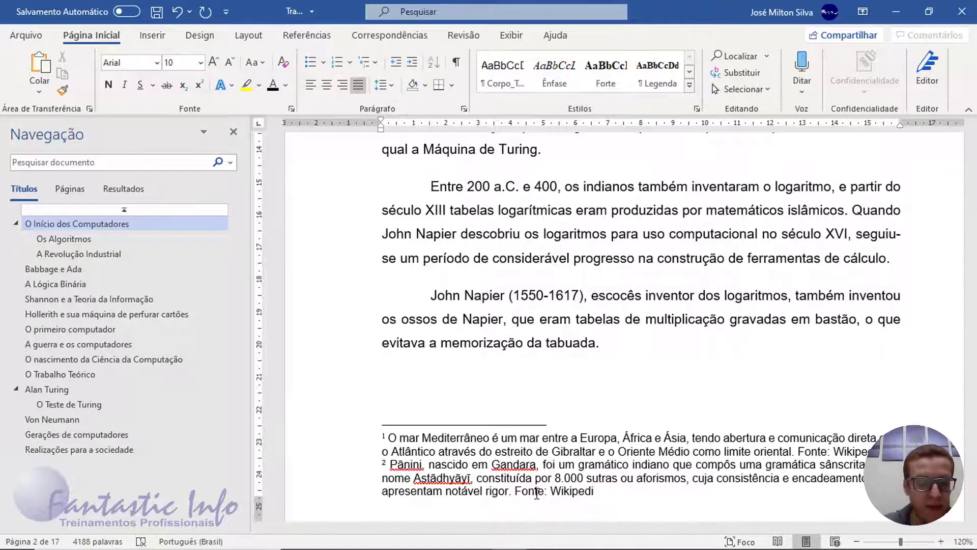
Step: Review the reference marks on "Mar Mediterrâneo" and "Pānini" against their footnotes at the foot of the page
{"action": "scroll", "coordinate": [513, 391], "scroll_direction": "up", "scroll_amount": 5}
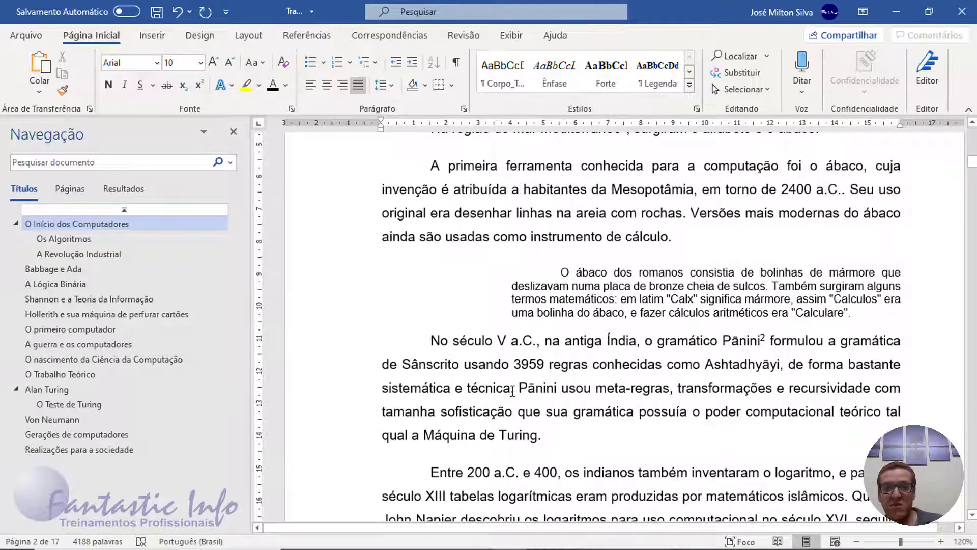
{"action": "scroll", "coordinate": [512, 391], "scroll_direction": "up", "scroll_amount": 5}
{"action": "scroll", "coordinate": [605, 359], "scroll_direction": "down", "scroll_amount": 1}
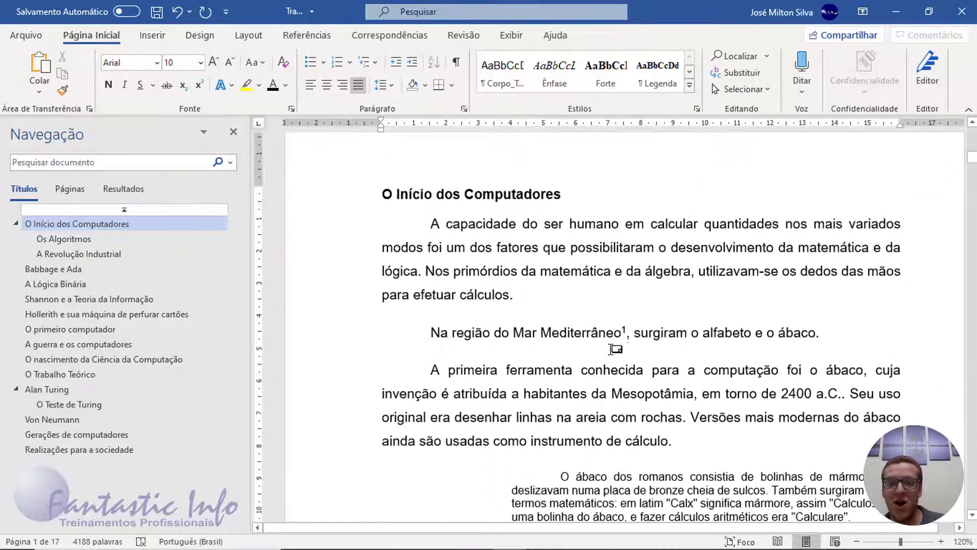
{"action": "scroll", "coordinate": [633, 361], "scroll_direction": "down", "scroll_amount": 3}
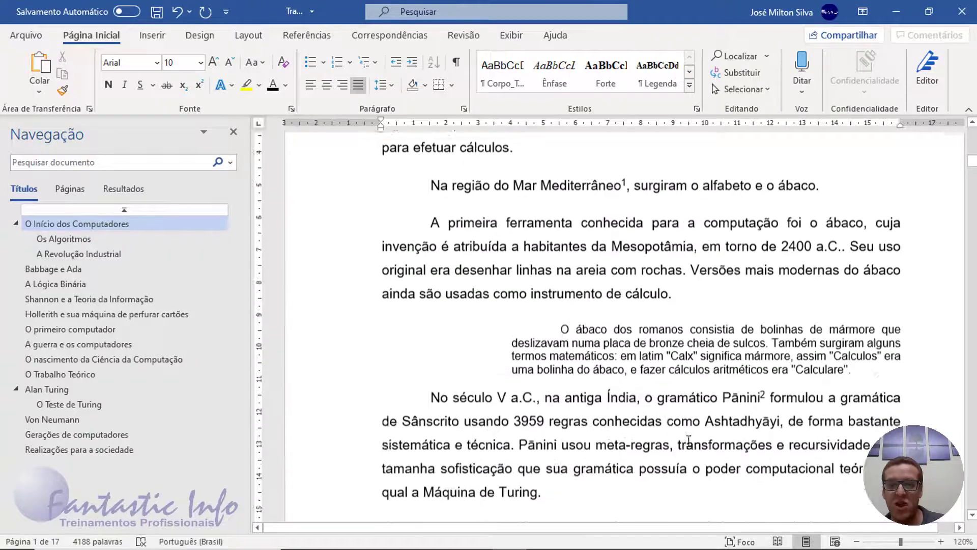
{"action": "scroll", "coordinate": [769, 358], "scroll_direction": "down", "scroll_amount": 2}
{"action": "scroll", "coordinate": [737, 416], "scroll_direction": "down", "scroll_amount": 8}
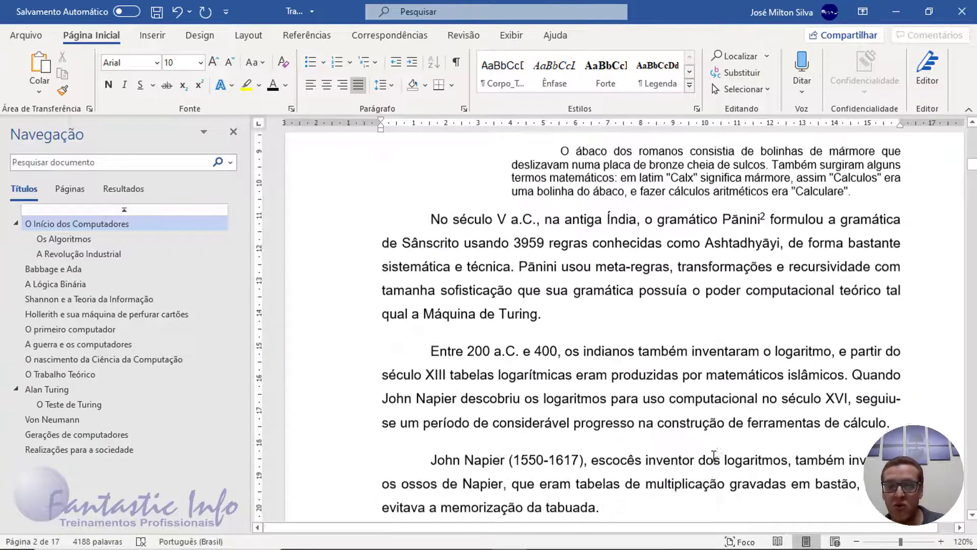
{"action": "scroll", "coordinate": [587, 413], "scroll_direction": "down", "scroll_amount": 9}
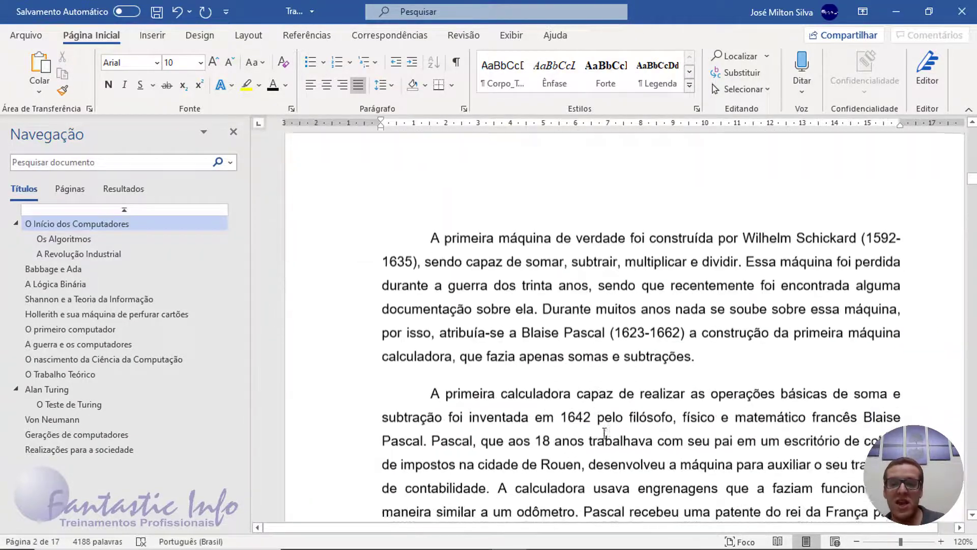
{"action": "scroll", "coordinate": [599, 453], "scroll_direction": "up", "scroll_amount": 9}
{"action": "scroll", "coordinate": [599, 453], "scroll_direction": "up", "scroll_amount": 3}
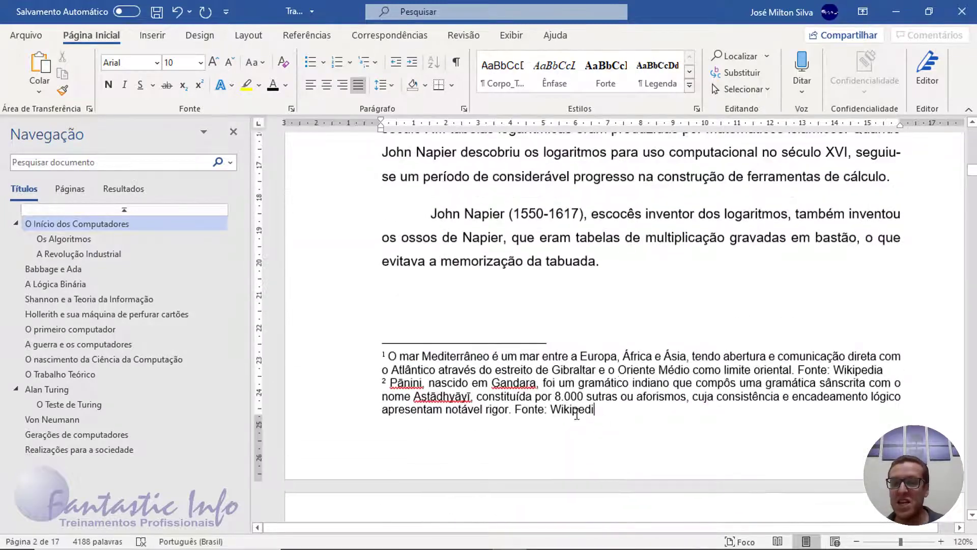
{"action": "scroll", "coordinate": [628, 387], "scroll_direction": "up", "scroll_amount": 6}
{"action": "scroll", "coordinate": [630, 356], "scroll_direction": "down", "scroll_amount": 4}
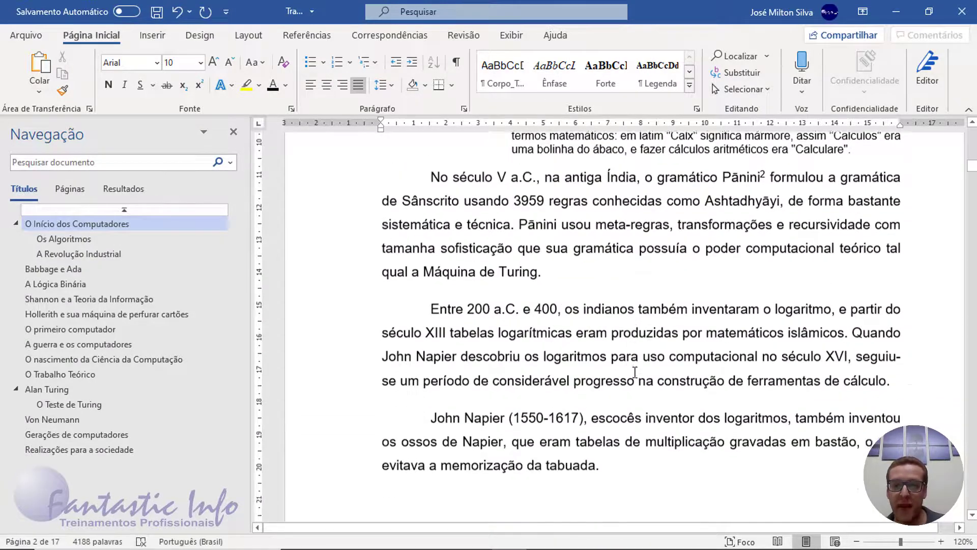
{"action": "scroll", "coordinate": [810, 405], "scroll_direction": "down", "scroll_amount": 2}
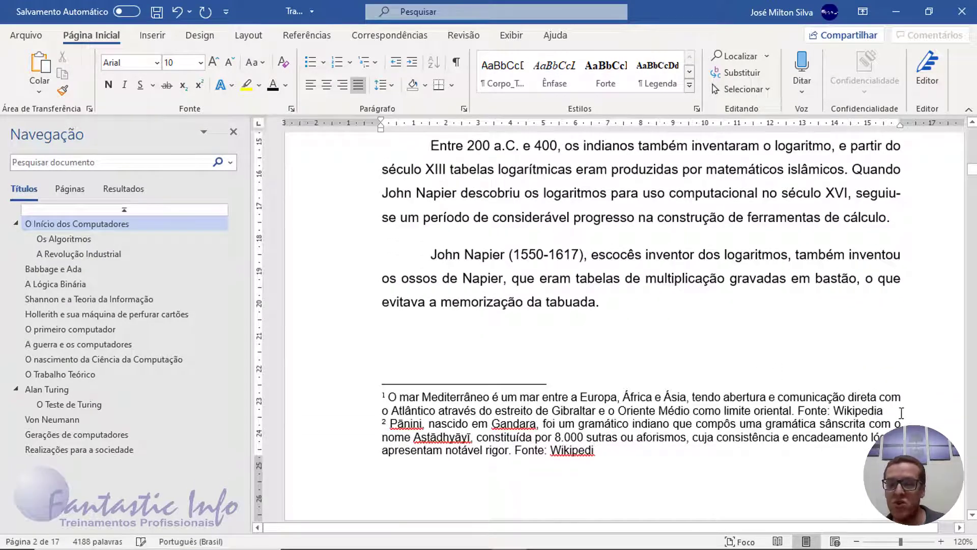
{"action": "scroll", "coordinate": [674, 329], "scroll_direction": "up", "scroll_amount": 1}
{"action": "scroll", "coordinate": [665, 344], "scroll_direction": "down", "scroll_amount": 3}
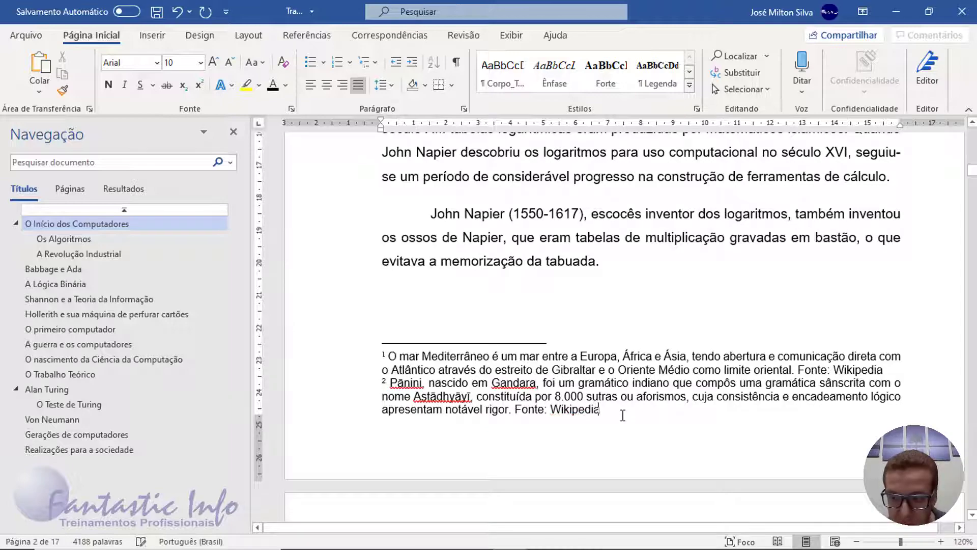
{"action": "scroll", "coordinate": [623, 407], "scroll_direction": "up", "scroll_amount": 7}
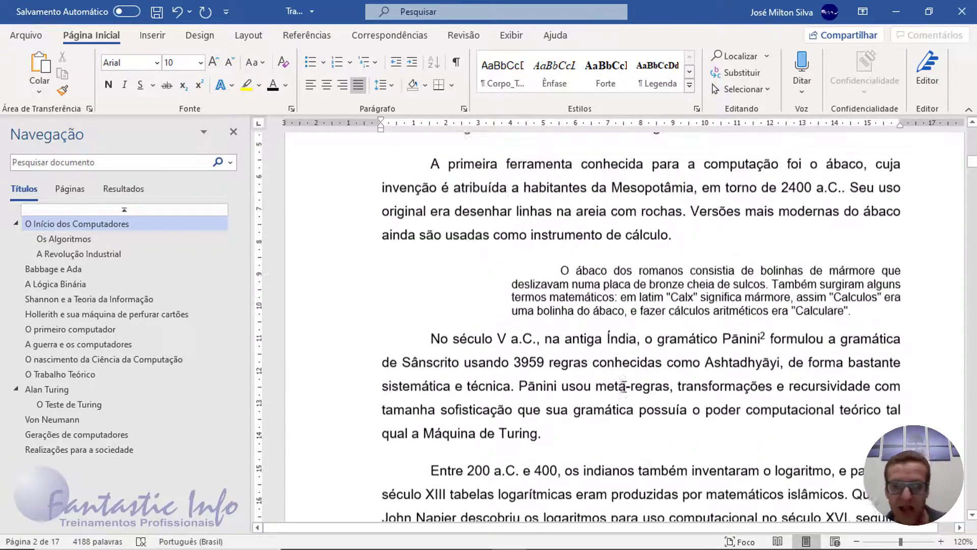
{"action": "scroll", "coordinate": [622, 385], "scroll_direction": "up", "scroll_amount": 3}
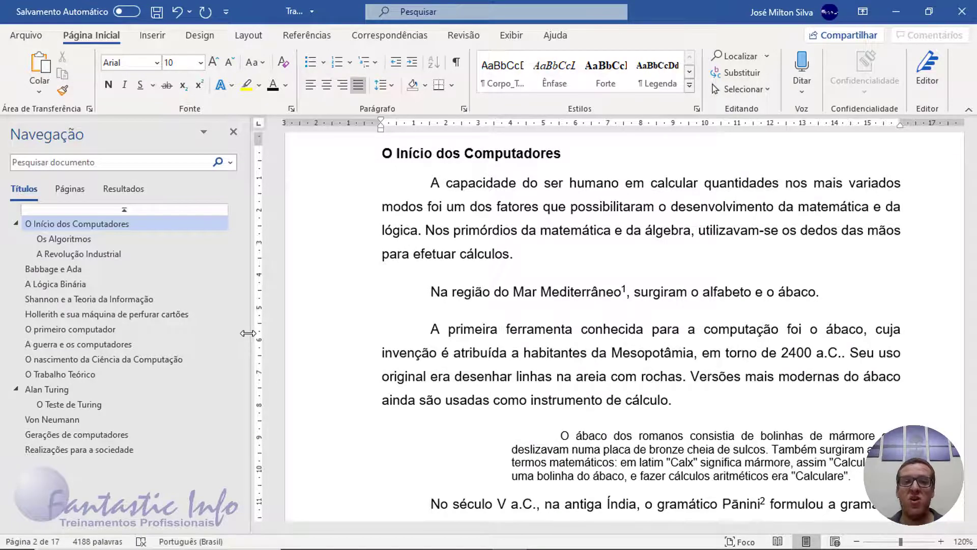
Step: Narrow the navigation pane and examine the Charles Babbage mention and portrait in the "Babbage e Ada" section
{"action": "left_click_drag", "start_coordinate": [251, 336], "coordinate": [216, 334]}
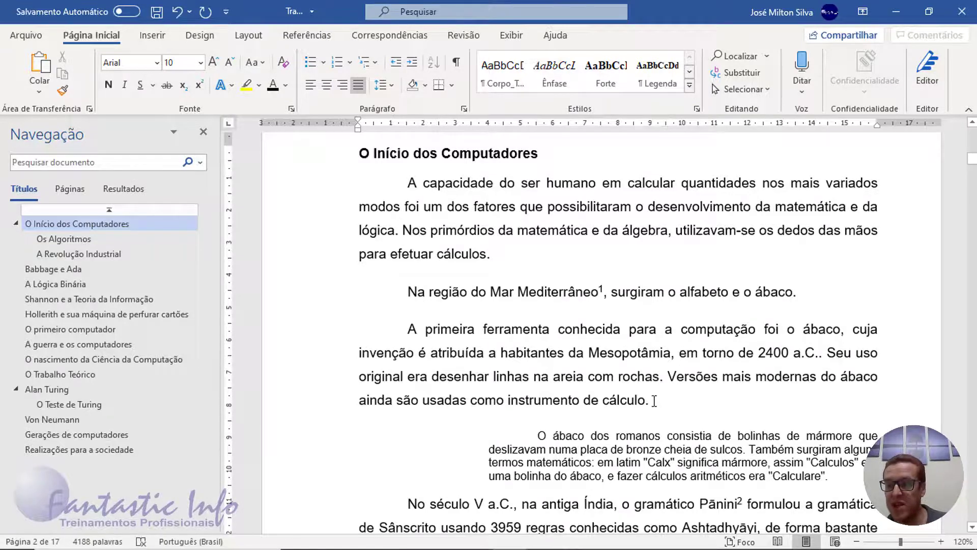
{"action": "scroll", "coordinate": [654, 400], "scroll_direction": "down", "scroll_amount": 12}
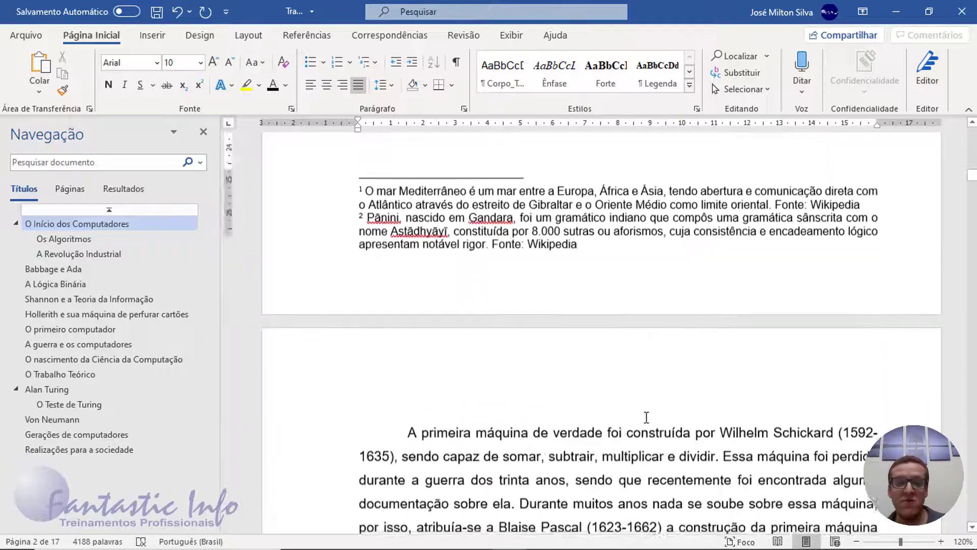
{"action": "scroll", "coordinate": [646, 417], "scroll_direction": "down", "scroll_amount": 15}
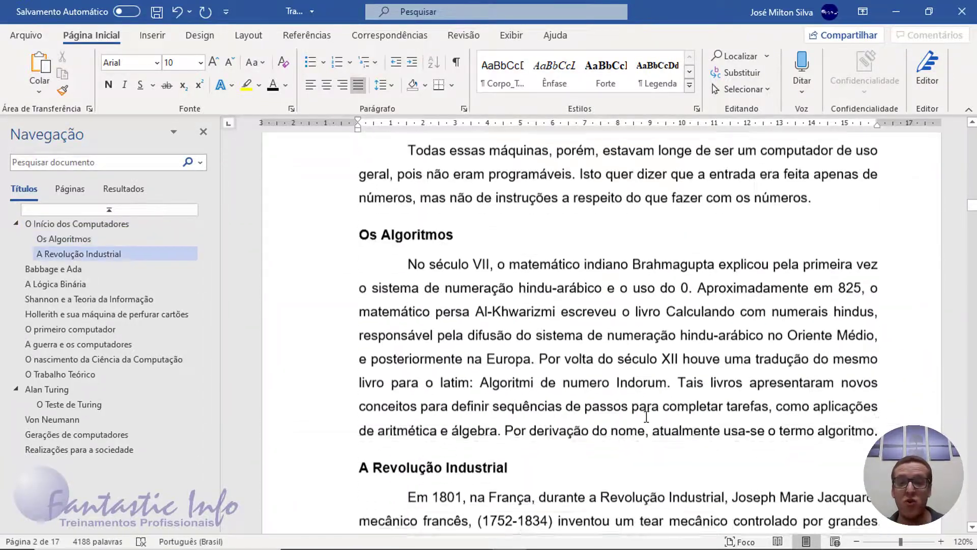
{"action": "scroll", "coordinate": [647, 417], "scroll_direction": "down", "scroll_amount": 15}
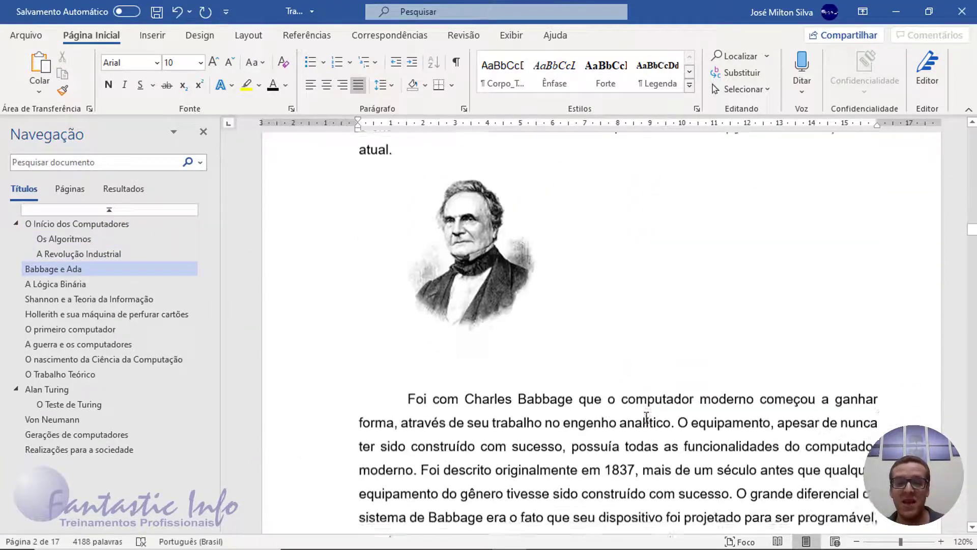
{"action": "scroll", "coordinate": [646, 417], "scroll_direction": "up", "scroll_amount": 3}
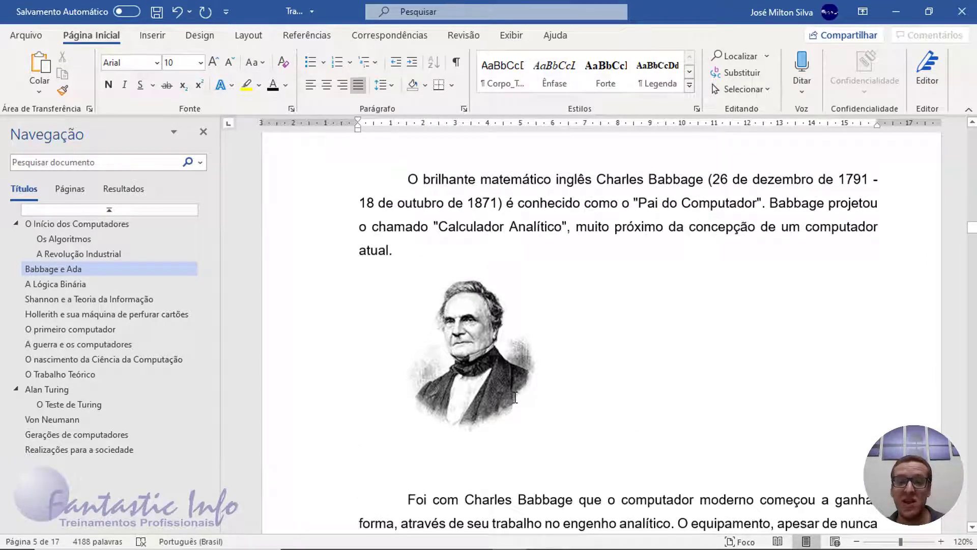
{"action": "scroll", "coordinate": [515, 397], "scroll_direction": "up", "scroll_amount": 1}
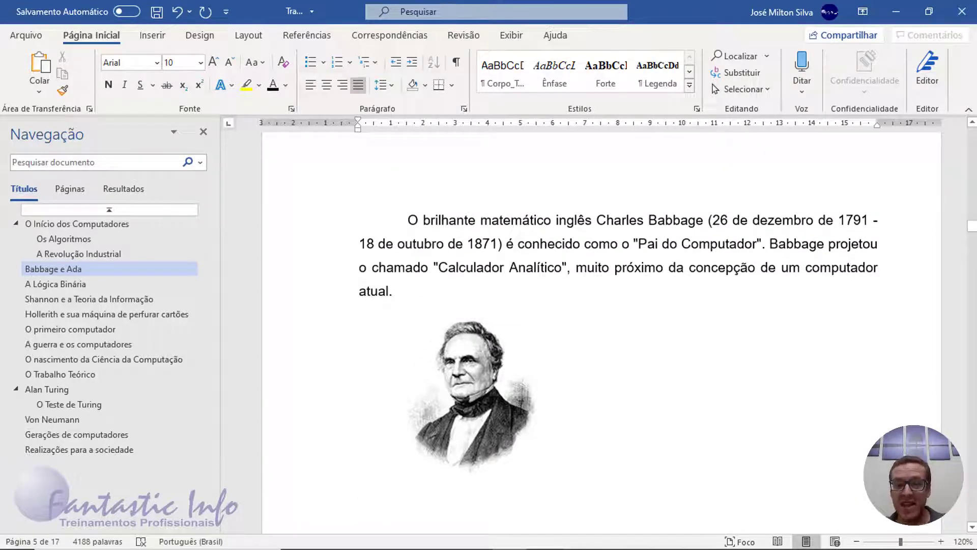
{"action": "scroll", "coordinate": [525, 402], "scroll_direction": "up", "scroll_amount": 8}
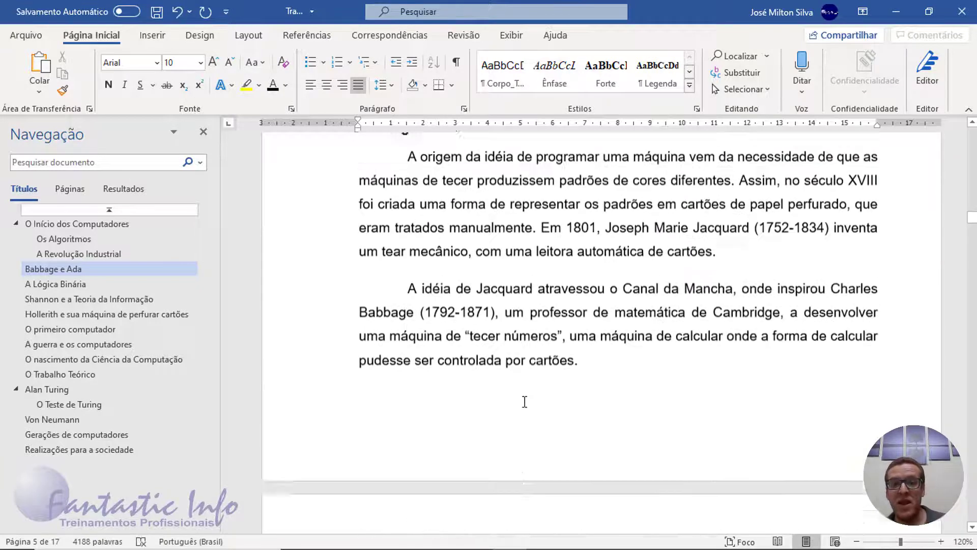
{"action": "scroll", "coordinate": [525, 402], "scroll_direction": "up", "scroll_amount": 1}
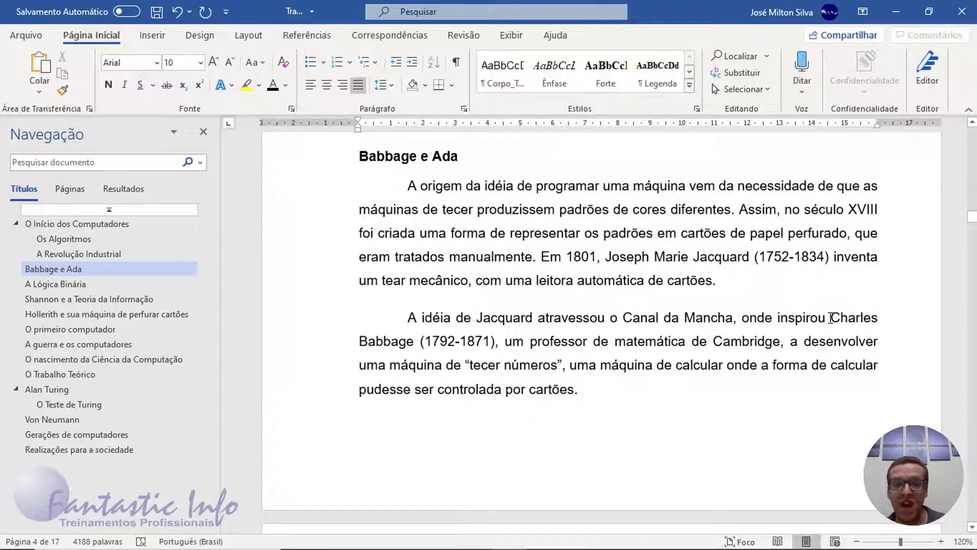
{"action": "left_click_drag", "start_coordinate": [830, 317], "coordinate": [494, 344]}
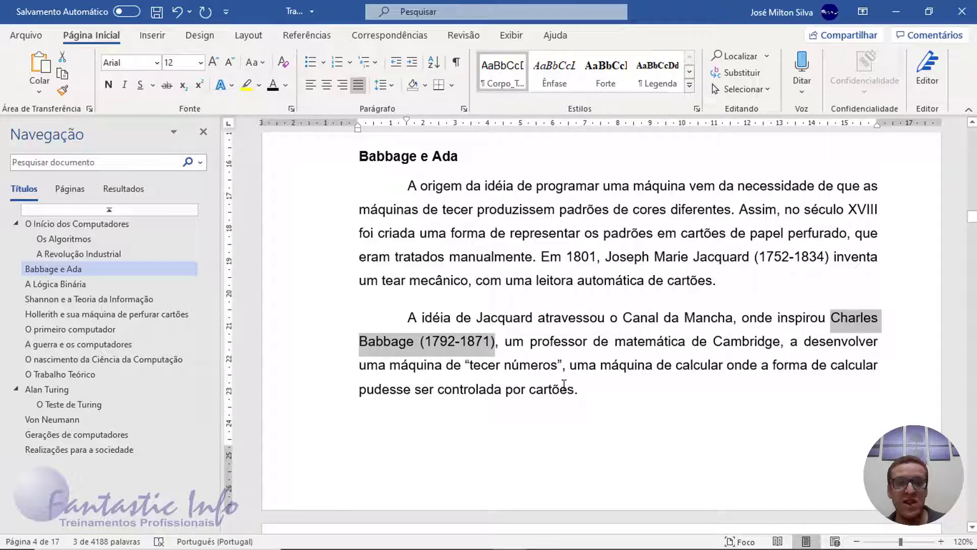
{"action": "scroll", "coordinate": [565, 386], "scroll_direction": "down", "scroll_amount": 8}
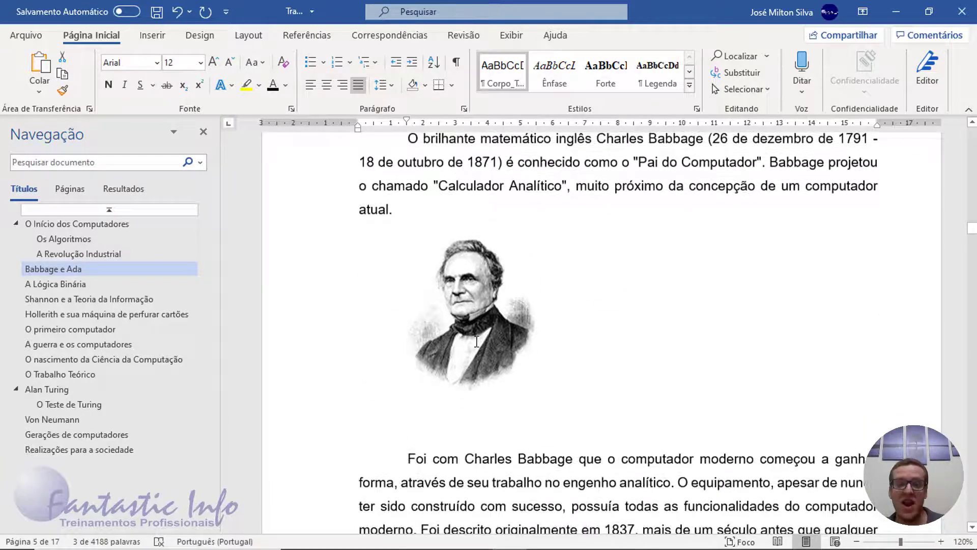
Step: Remove the first-line indent from the Charles Babbage portrait's paragraph and centre the picture between the margins
{"action": "left_click", "coordinate": [476, 345]}
{"action": "left_click", "coordinate": [549, 357]}
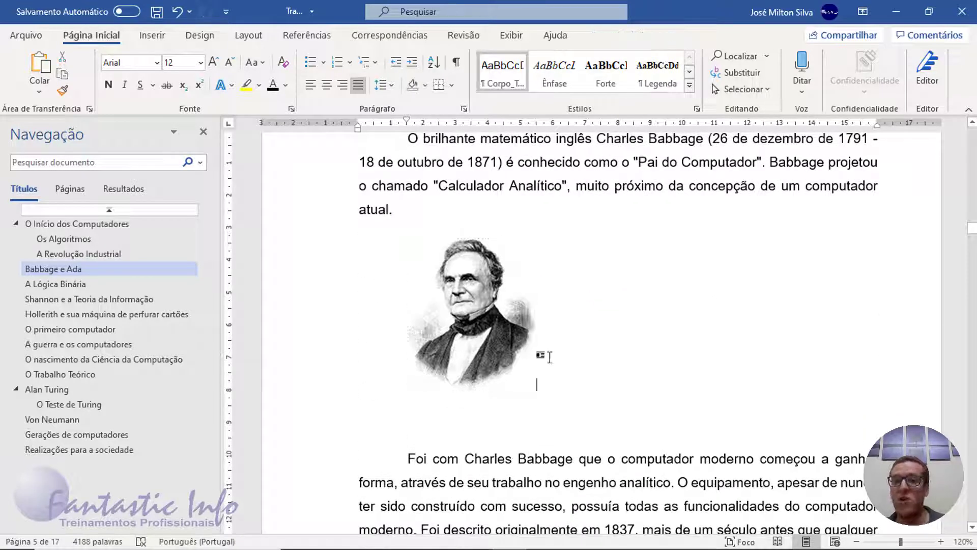
{"action": "left_click", "coordinate": [517, 350]}
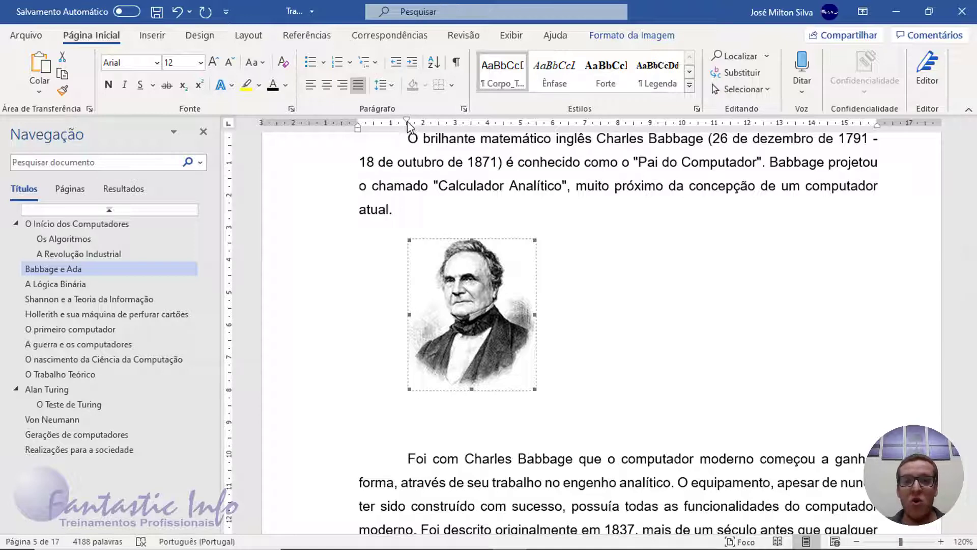
{"action": "left_click_drag", "start_coordinate": [407, 121], "coordinate": [358, 128]}
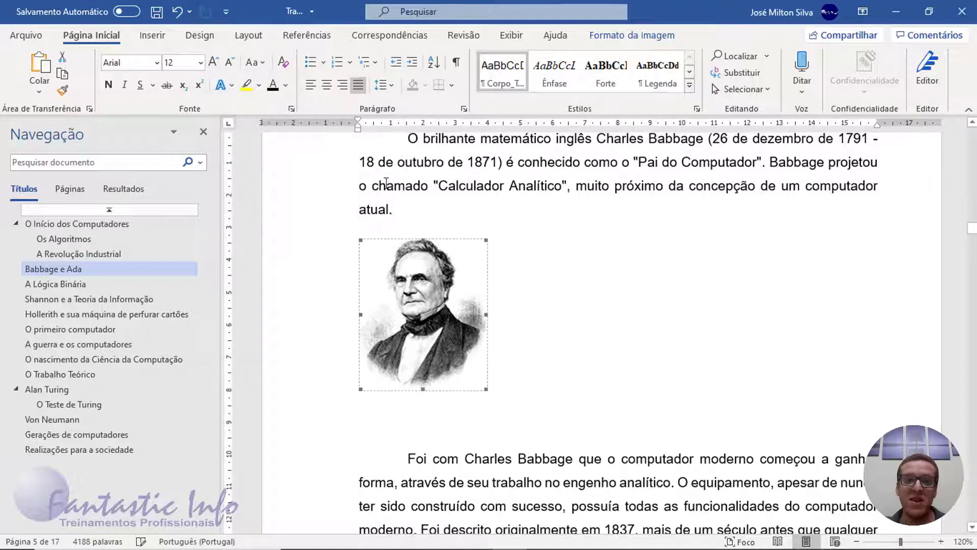
{"action": "left_click", "coordinate": [435, 331]}
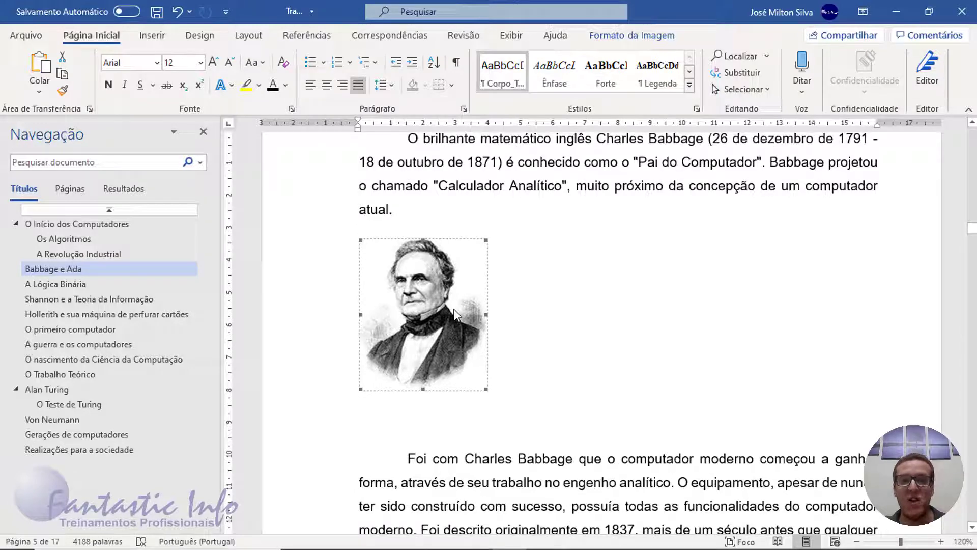
{"action": "left_click", "coordinate": [327, 84]}
{"action": "left_click", "coordinate": [731, 312]}
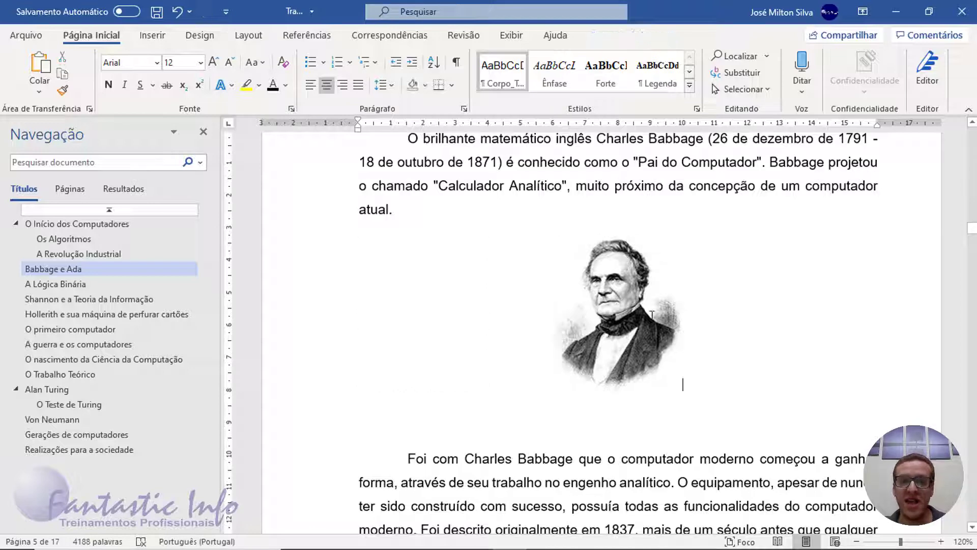
Step: Start a caption for the Charles Babbage portrait in the "Babbage e Ada" section, using the label Figura
{"action": "left_click", "coordinate": [618, 304]}
{"action": "left_click", "coordinate": [712, 335]}
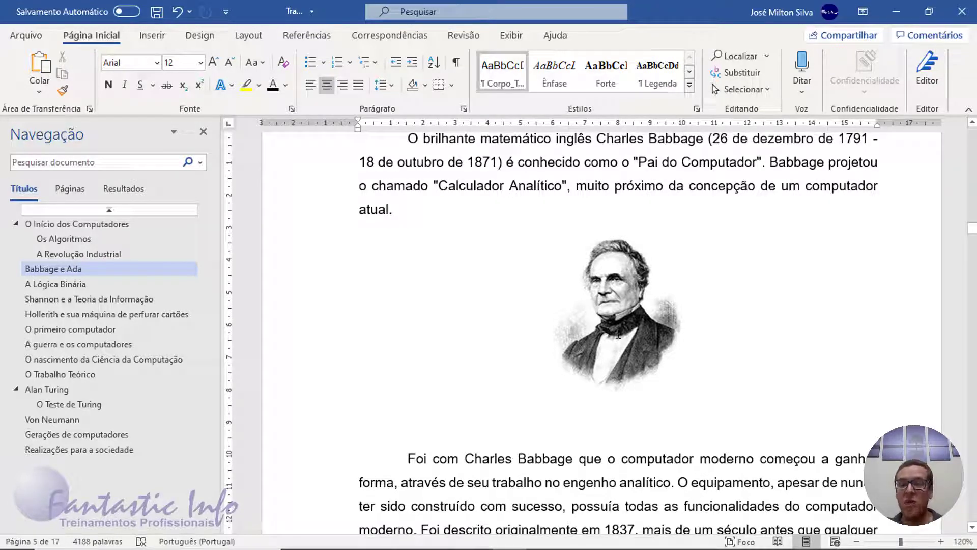
{"action": "left_click", "coordinate": [618, 334]}
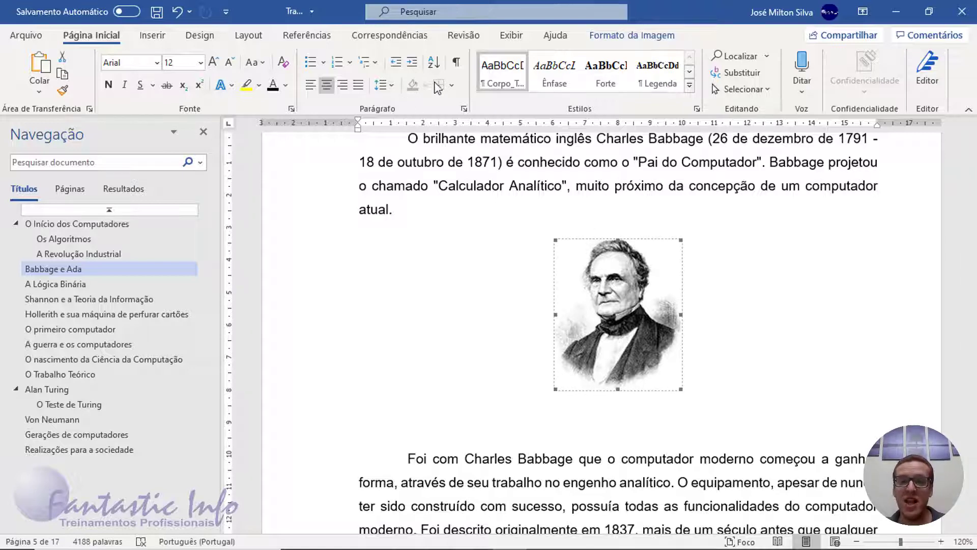
{"action": "left_click", "coordinate": [307, 35]}
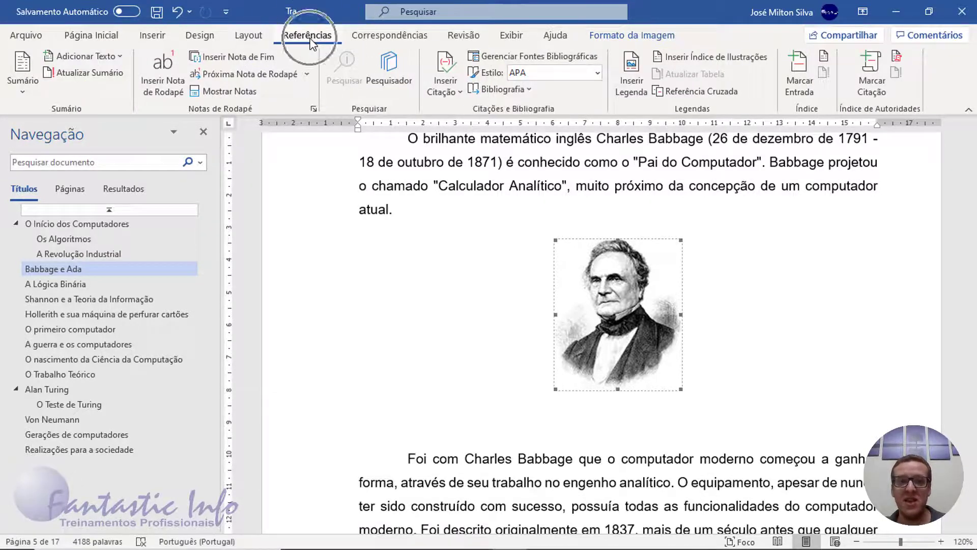
{"action": "left_click", "coordinate": [633, 84]}
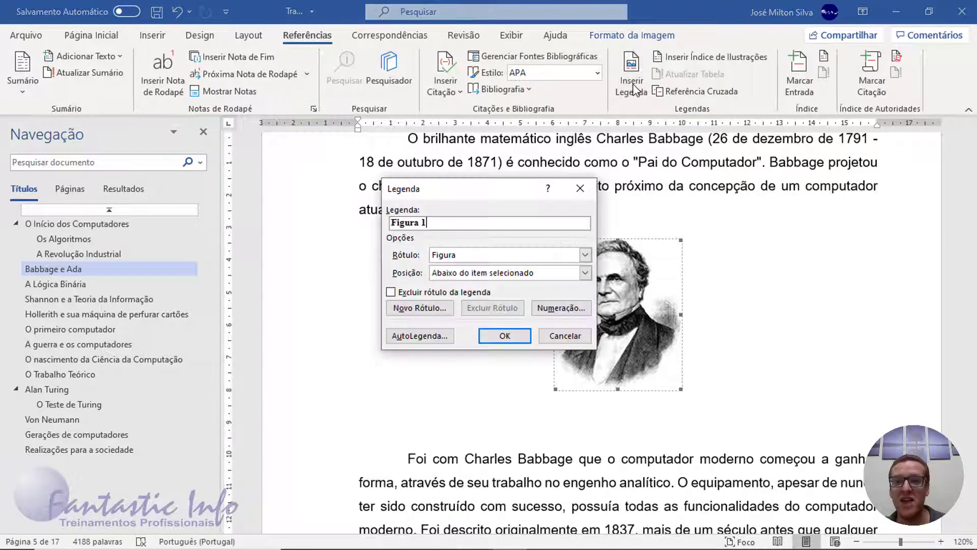
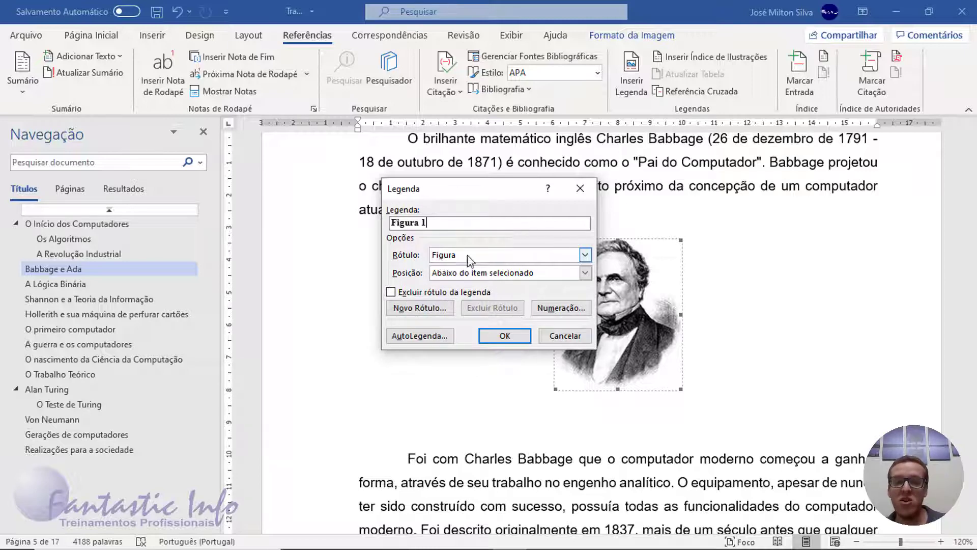
{"action": "left_click", "coordinate": [585, 254]}
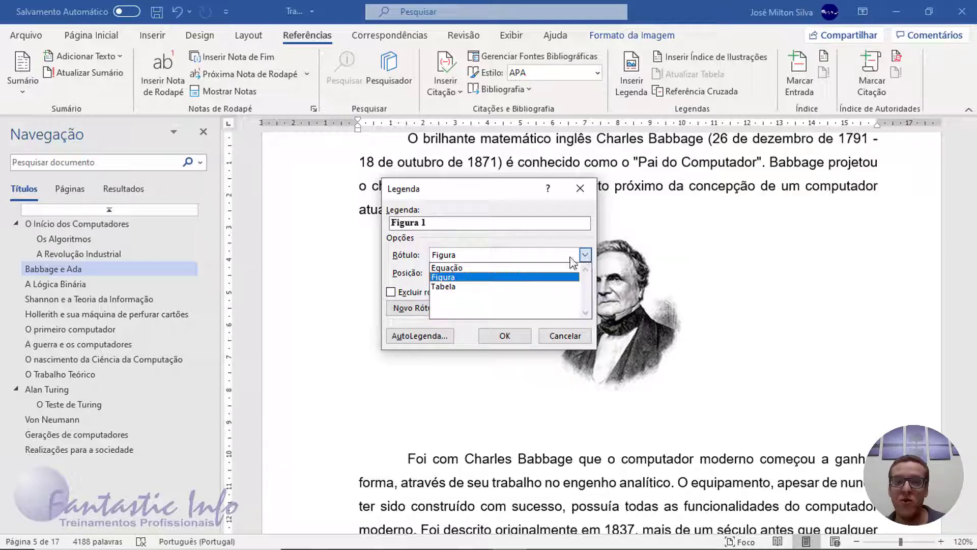
{"action": "left_click", "coordinate": [461, 278]}
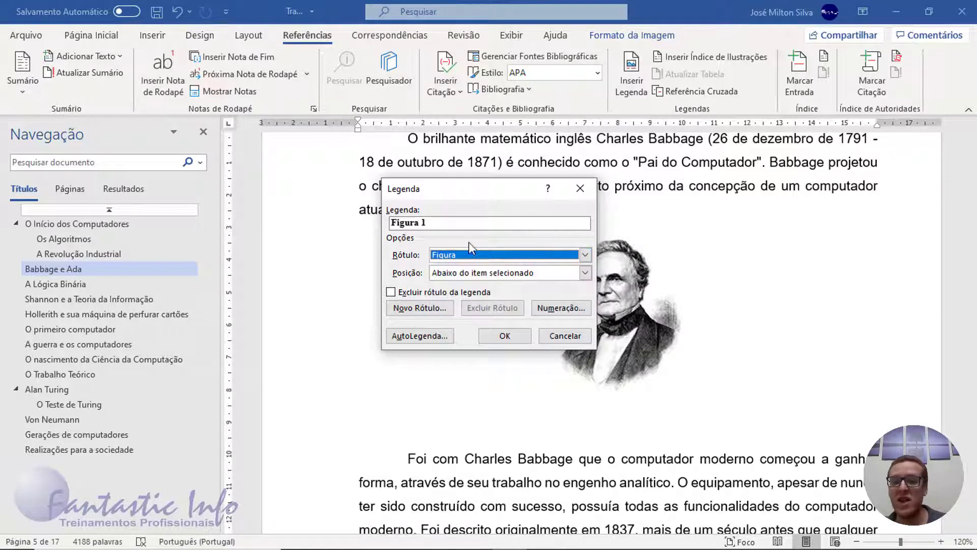
Step: Create a new caption label named "Gráfico" and try excluding the label from the caption
{"action": "left_click", "coordinate": [410, 310]}
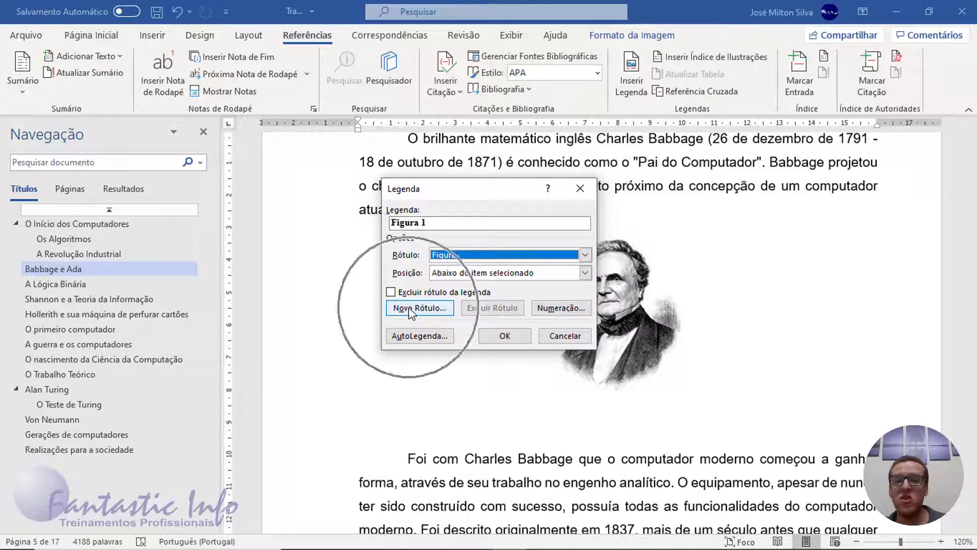
{"action": "left_click", "coordinate": [411, 310]}
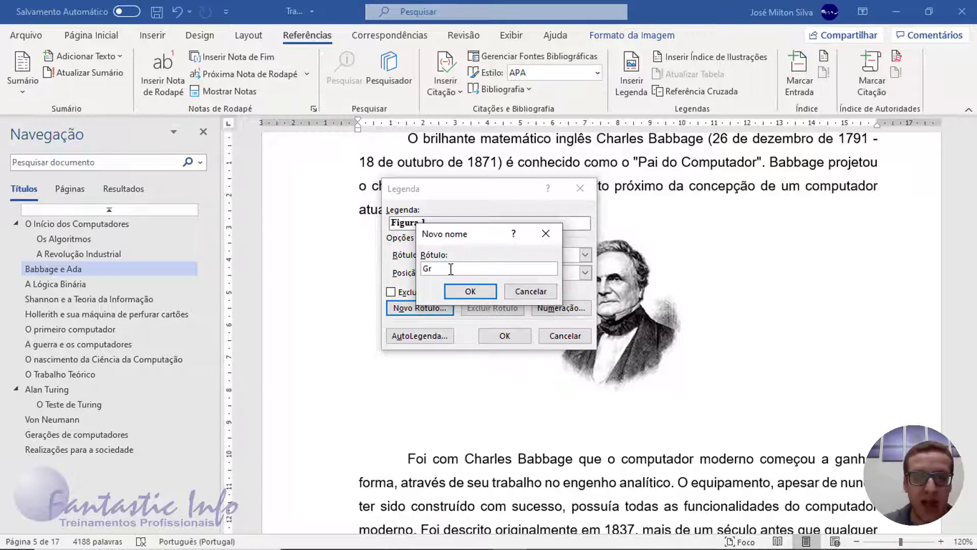
{"action": "left_click", "coordinate": [469, 291]}
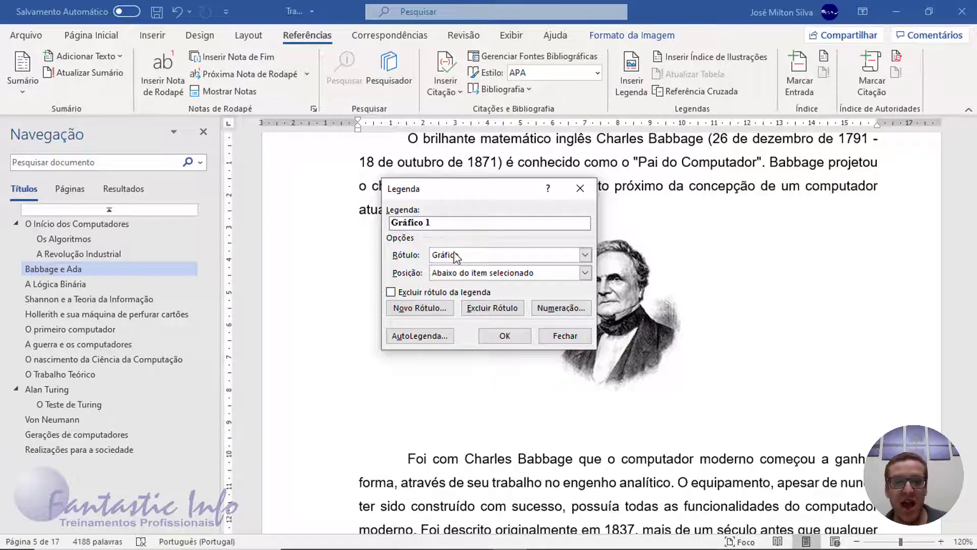
{"action": "left_click", "coordinate": [586, 258]}
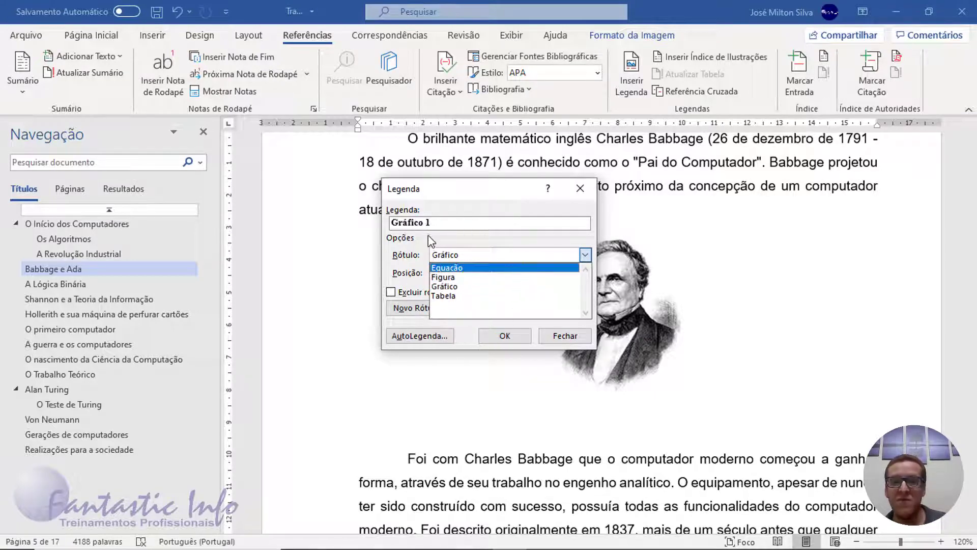
{"action": "left_click", "coordinate": [418, 297]}
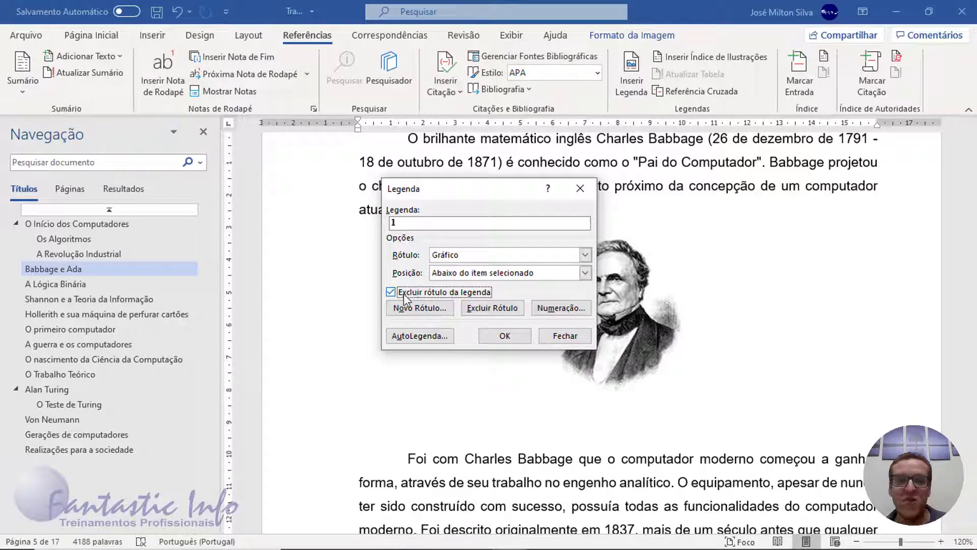
{"action": "left_click", "coordinate": [404, 294]}
{"action": "left_click", "coordinate": [461, 258]}
{"action": "left_click", "coordinate": [460, 258]}
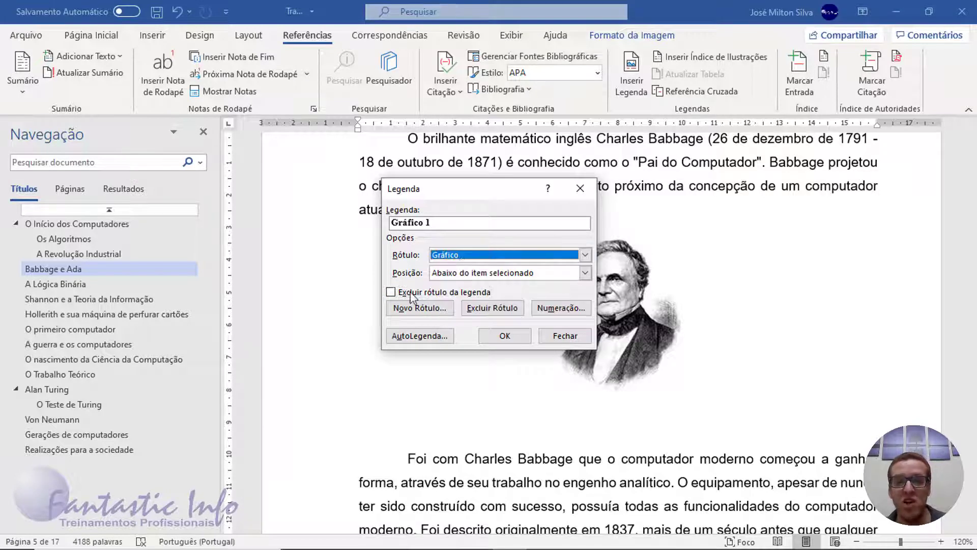
Step: Add another new caption label named "Imagem"
{"action": "left_click", "coordinate": [430, 308]}
{"action": "type", "text": "Ima"}
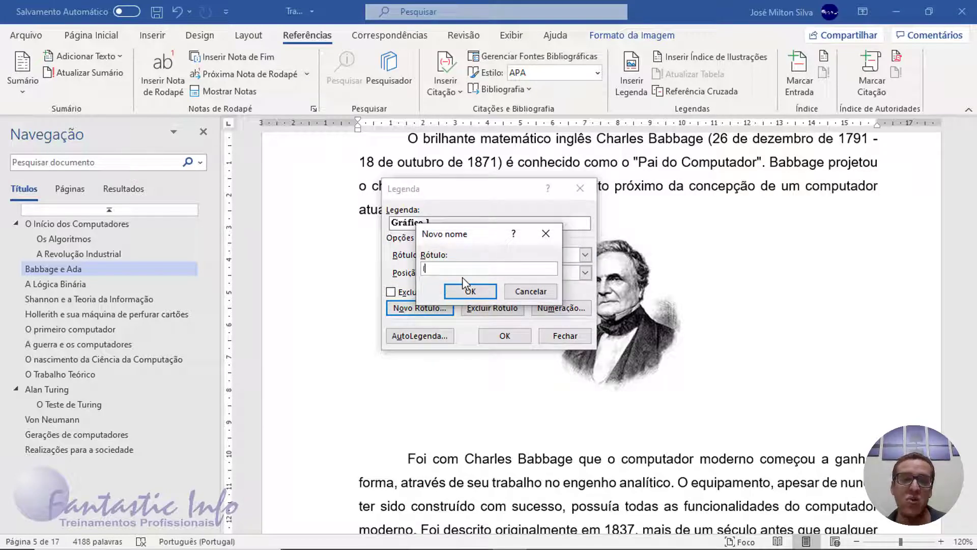
{"action": "type", "text": "gem"}
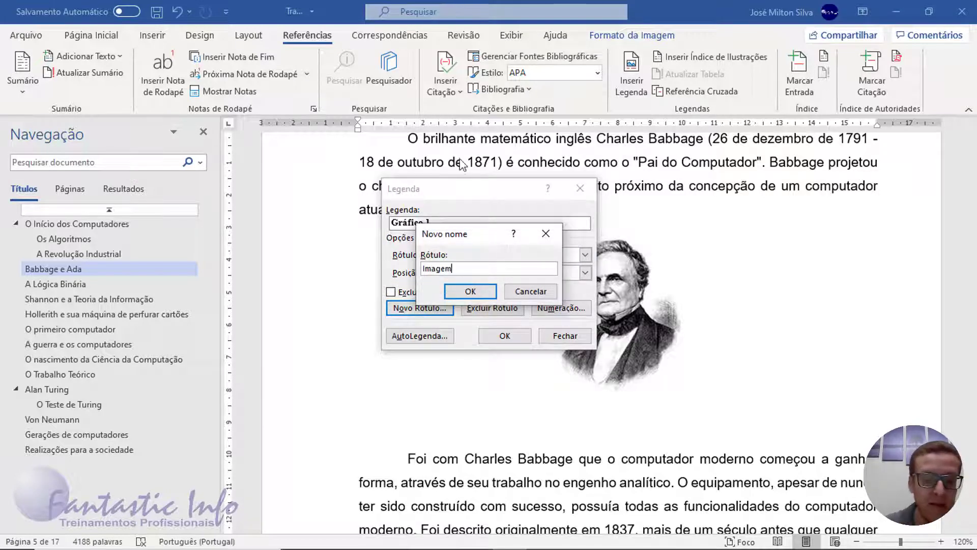
{"action": "left_click", "coordinate": [486, 291]}
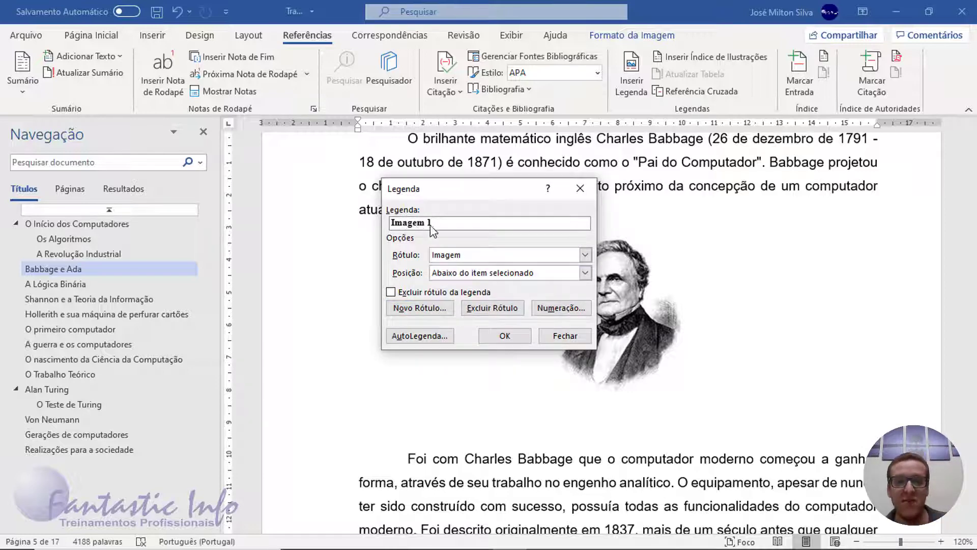
Step: Switch the label back to Figura and insert the caption "Figura 1 - Charles Babbage (1792-1871)" below the Babbage portrait
{"action": "left_click", "coordinate": [586, 255]}
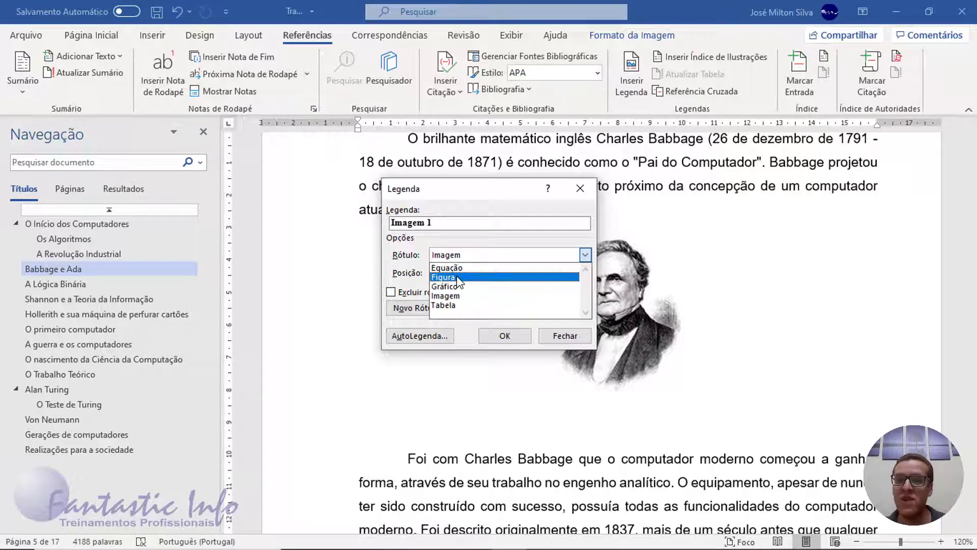
{"action": "left_click", "coordinate": [457, 277]}
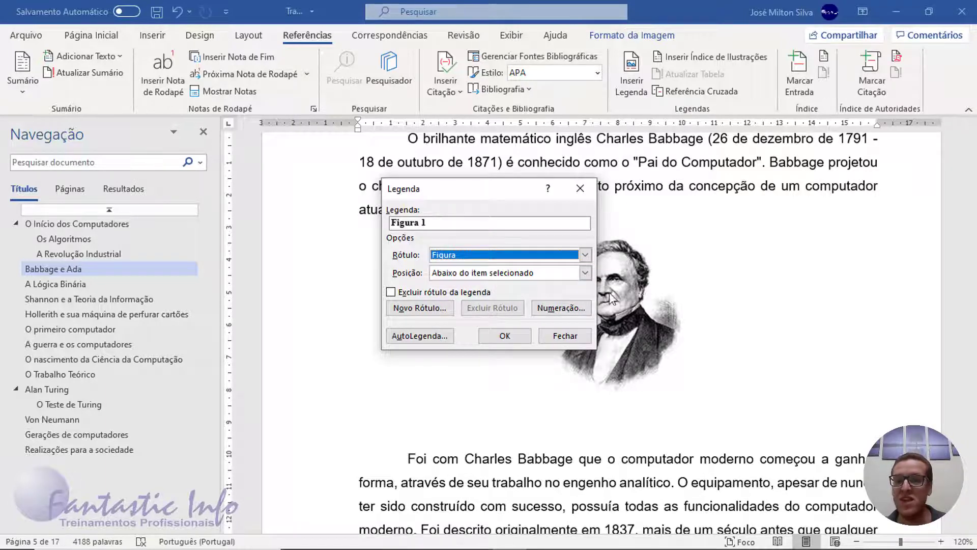
{"action": "left_click", "coordinate": [481, 223]}
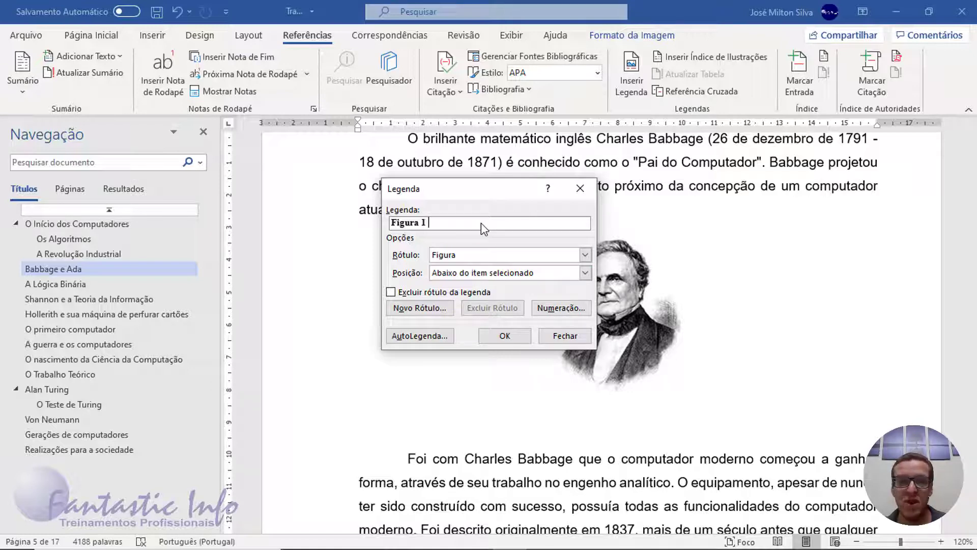
{"action": "type", "text": "-"}
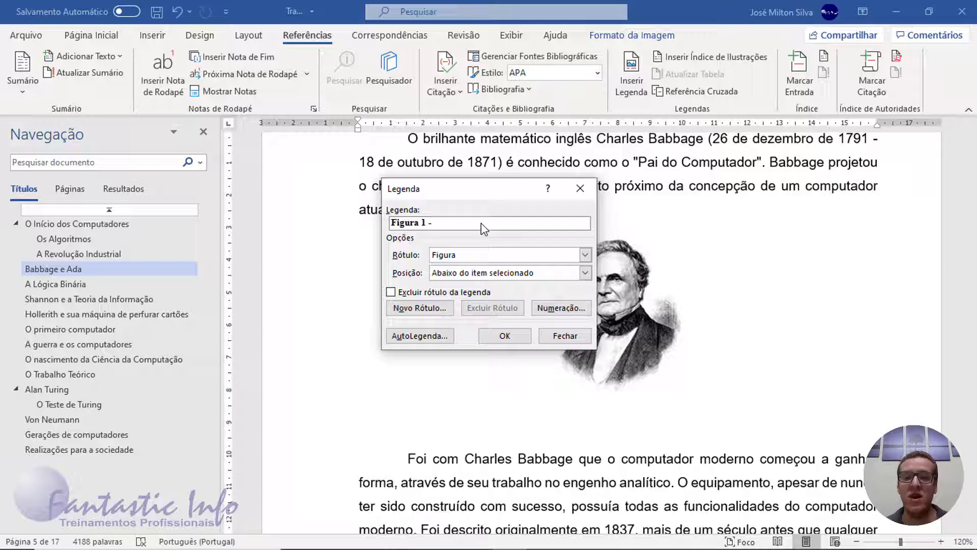
{"action": "type", "text": "Charles Babbage (1792-1871)"}
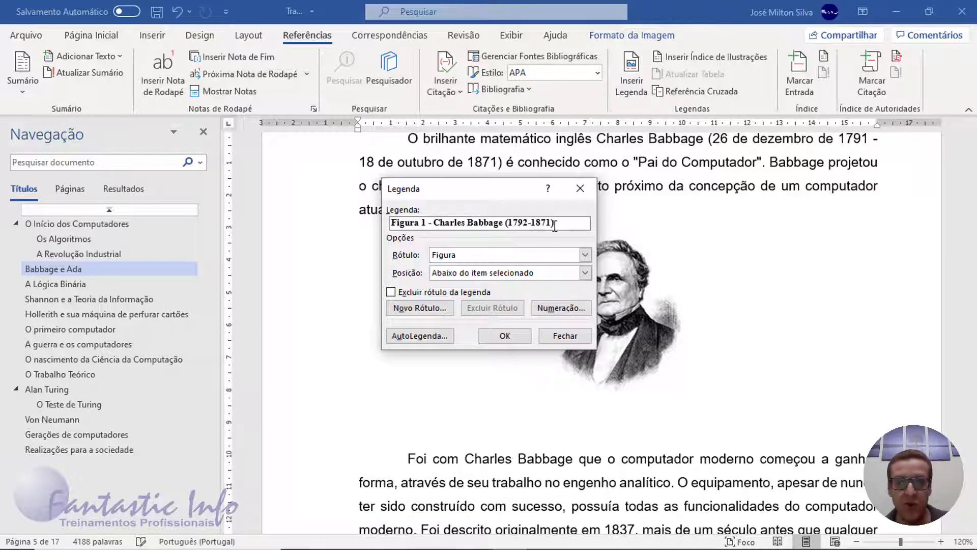
{"action": "left_click", "coordinate": [516, 340]}
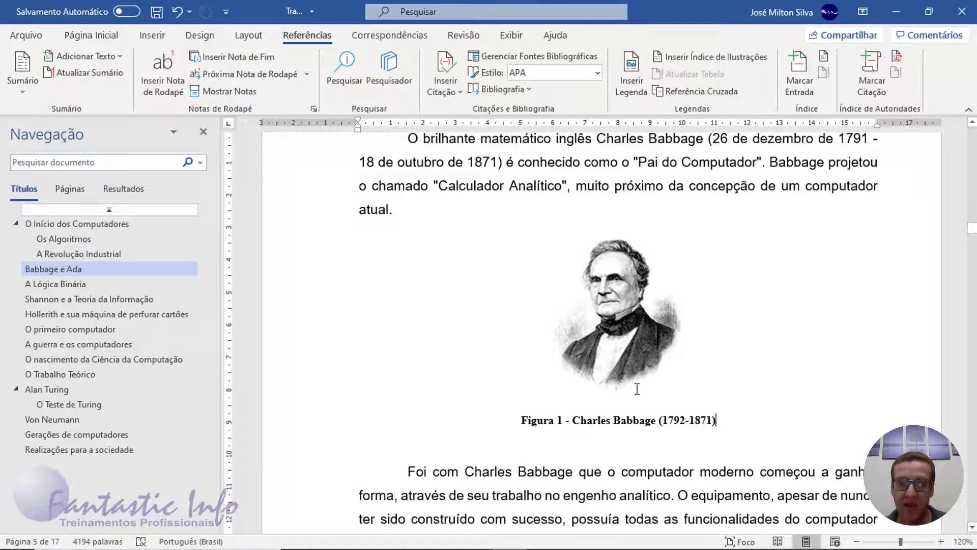
Step: Centre the Ada Lovelace portrait on page 7 and add an empty line between it and the following paragraph
{"action": "scroll", "coordinate": [630, 393], "scroll_direction": "down", "scroll_amount": 10}
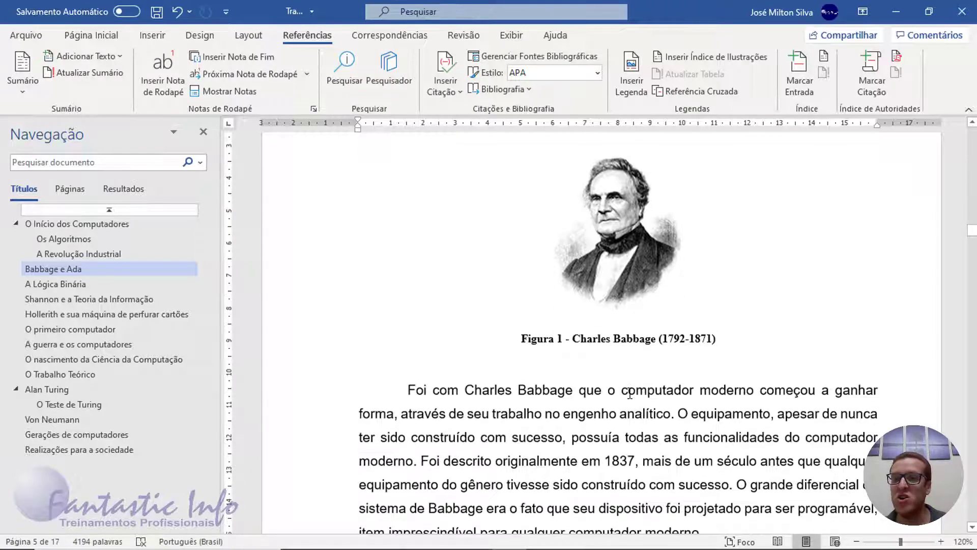
{"action": "scroll", "coordinate": [630, 393], "scroll_direction": "down", "scroll_amount": 20}
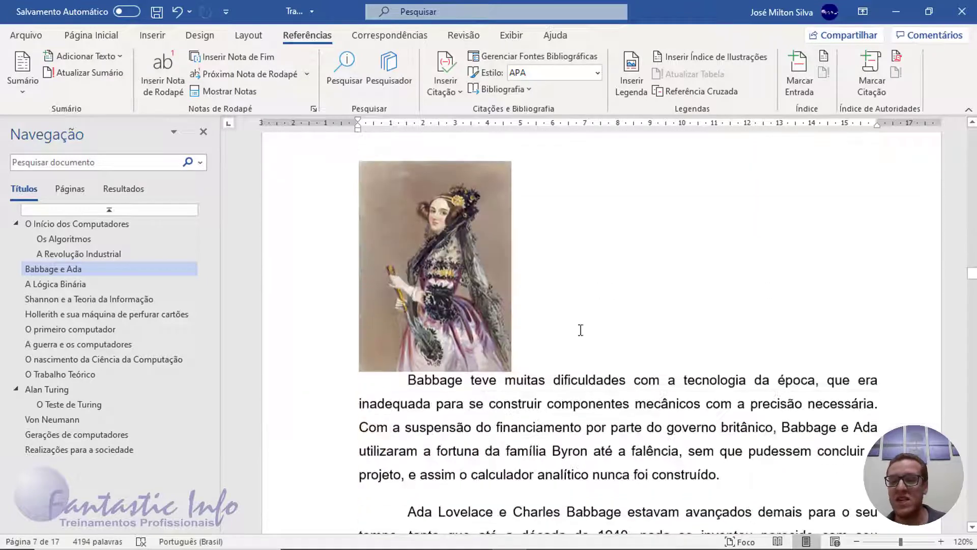
{"action": "left_click", "coordinate": [498, 298]}
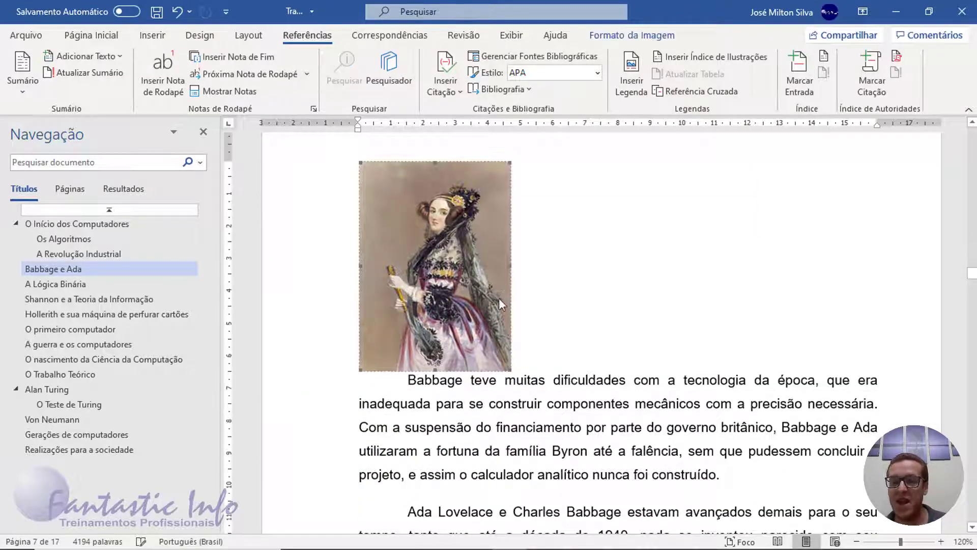
{"action": "left_click", "coordinate": [102, 35]}
{"action": "left_click", "coordinate": [327, 85]}
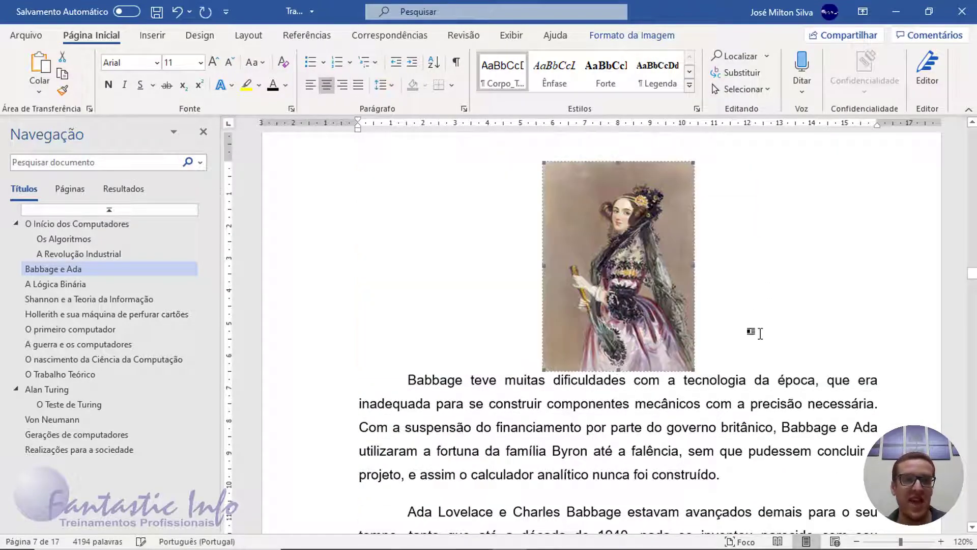
{"action": "left_click", "coordinate": [761, 334]}
{"action": "key", "text": "Return"}
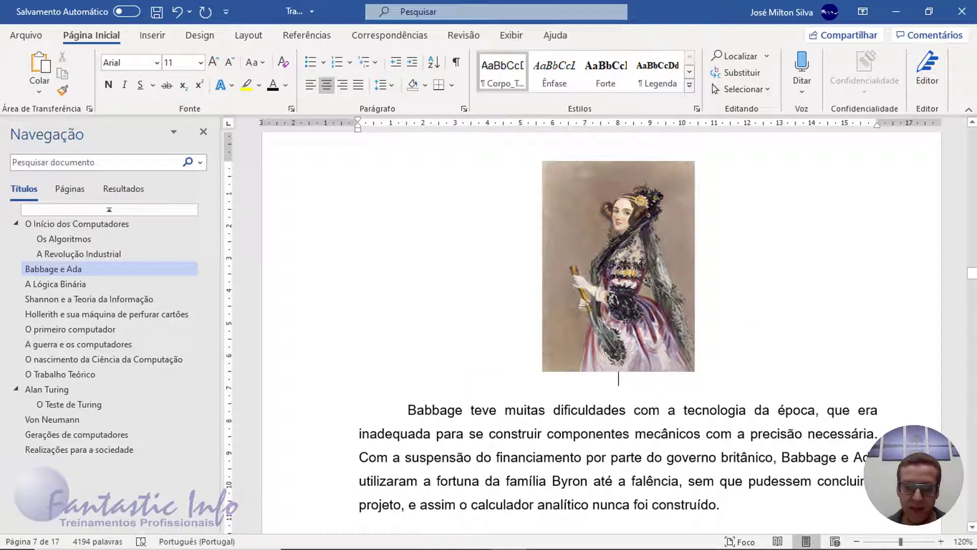
Step: Copy the text "Ada Augusta (1815-1852)" from the paragraph on page 6 that precedes her portrait
{"action": "left_click", "coordinate": [666, 253]}
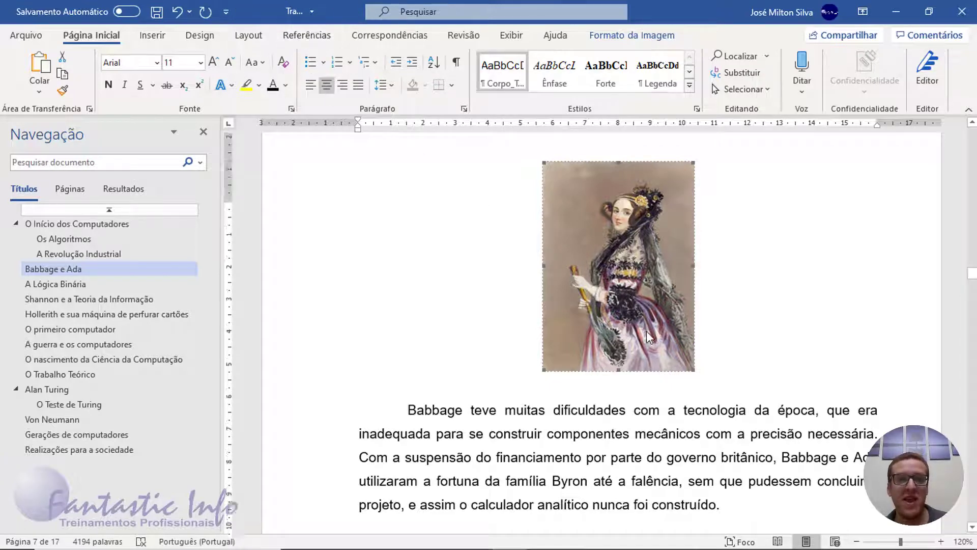
{"action": "scroll", "coordinate": [636, 348], "scroll_direction": "up", "scroll_amount": 4}
{"action": "scroll", "coordinate": [637, 349], "scroll_direction": "up", "scroll_amount": 6}
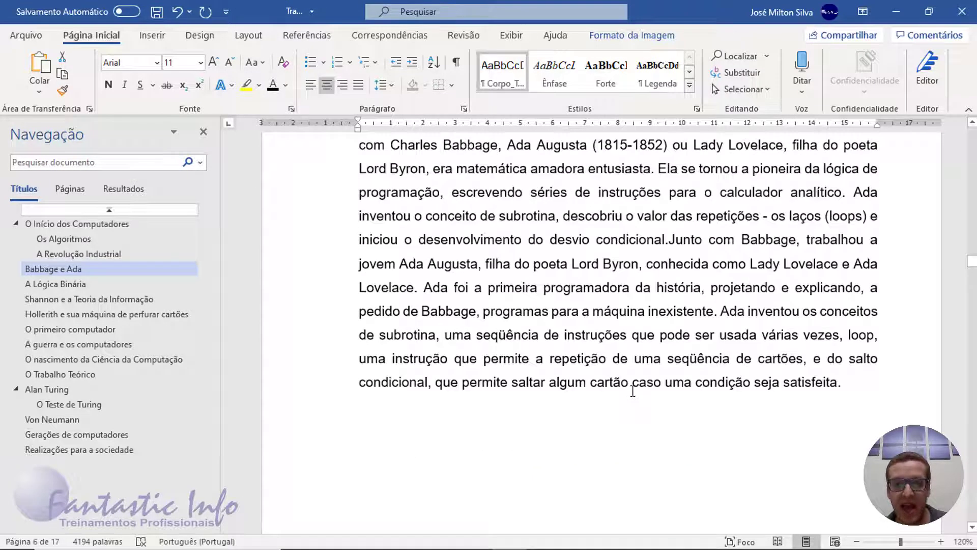
{"action": "left_click_drag", "start_coordinate": [510, 187], "coordinate": [673, 189]}
{"action": "key", "text": "ctrl+c"}
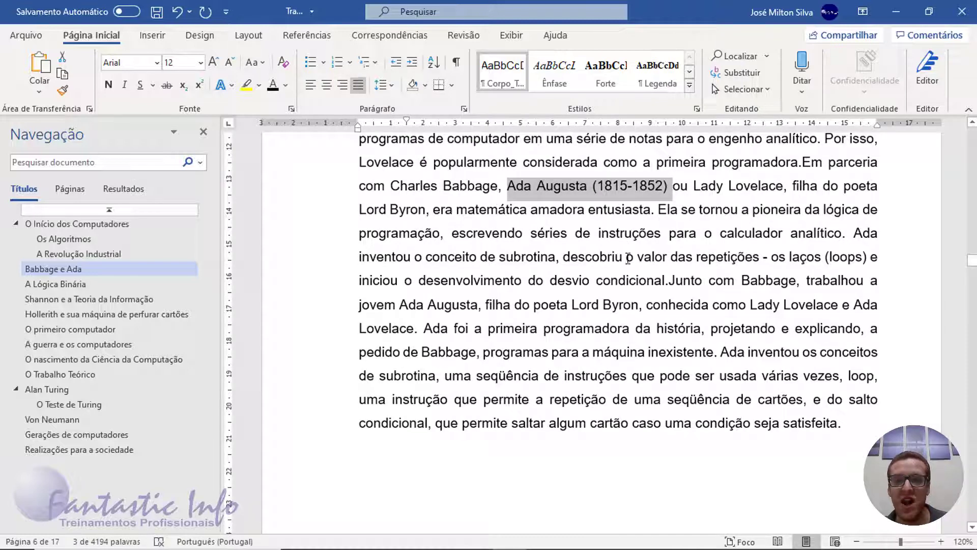
Step: Insert the caption "Figura 2 - Ada Augusta (1815-1852)" below the Ada Lovelace portrait on page 7, using the copied text
{"action": "scroll", "coordinate": [630, 266], "scroll_direction": "down", "scroll_amount": 10}
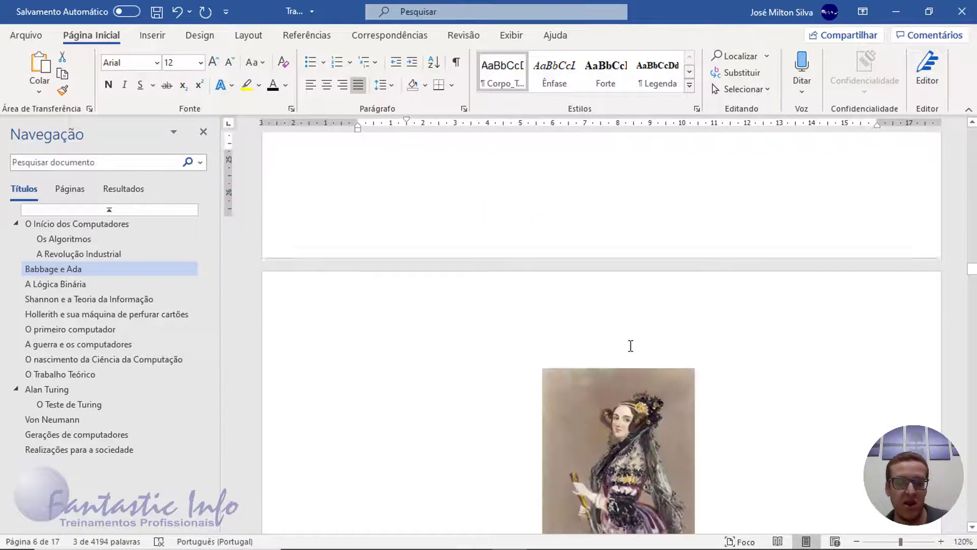
{"action": "left_click", "coordinate": [630, 345]}
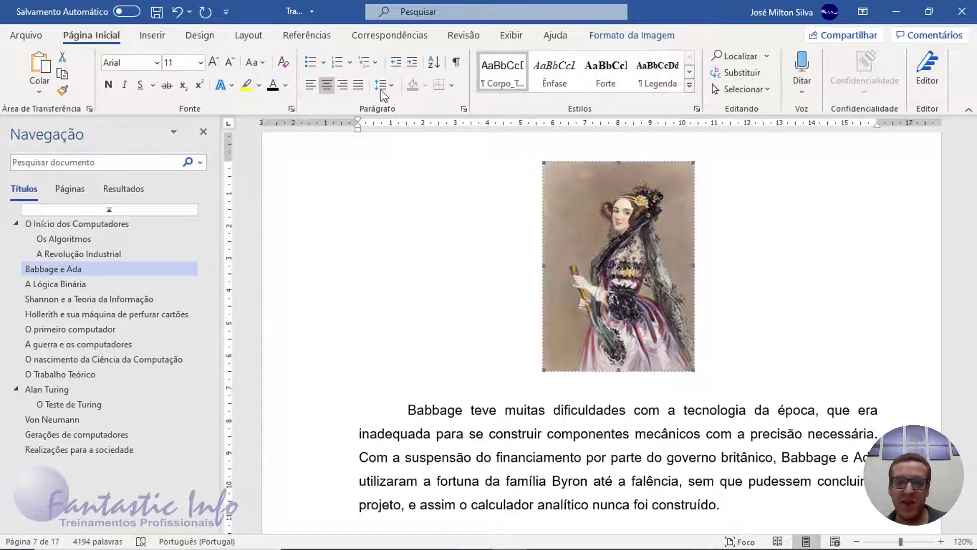
{"action": "left_click", "coordinate": [320, 38]}
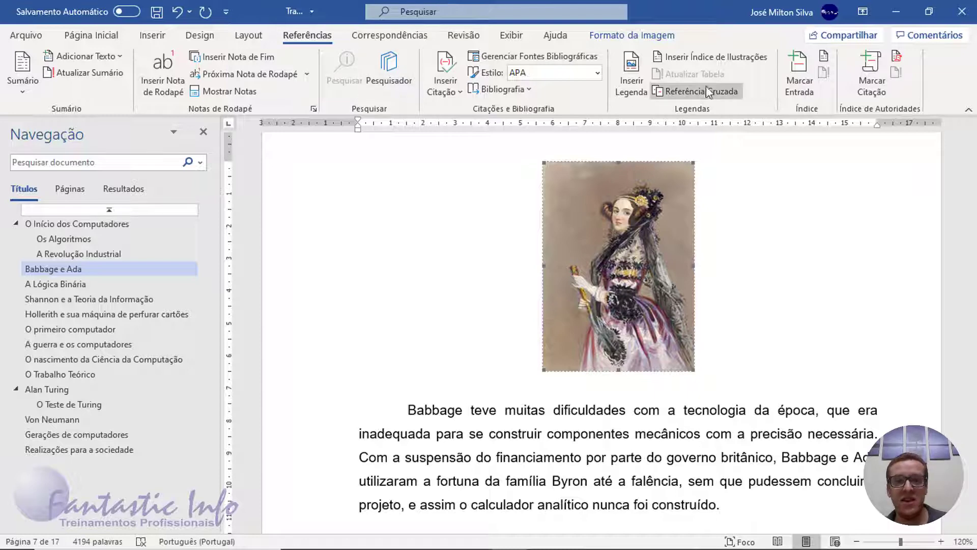
{"action": "left_click", "coordinate": [636, 87]}
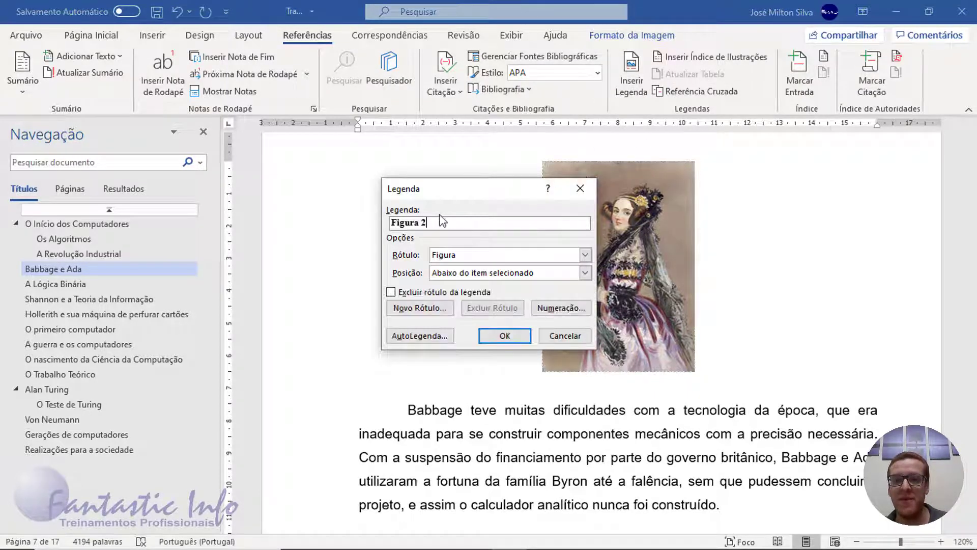
{"action": "key", "text": "BackSpace"}
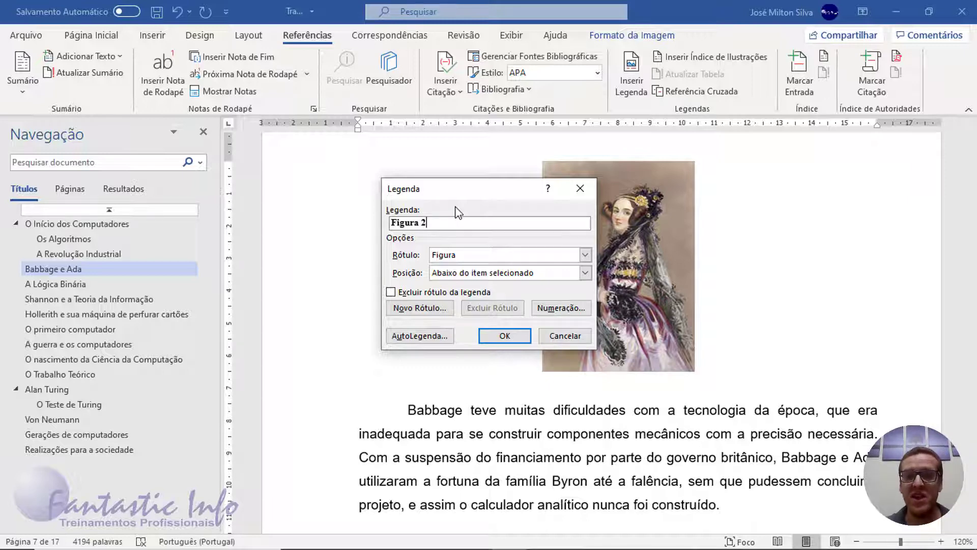
{"action": "type", "text": "-"}
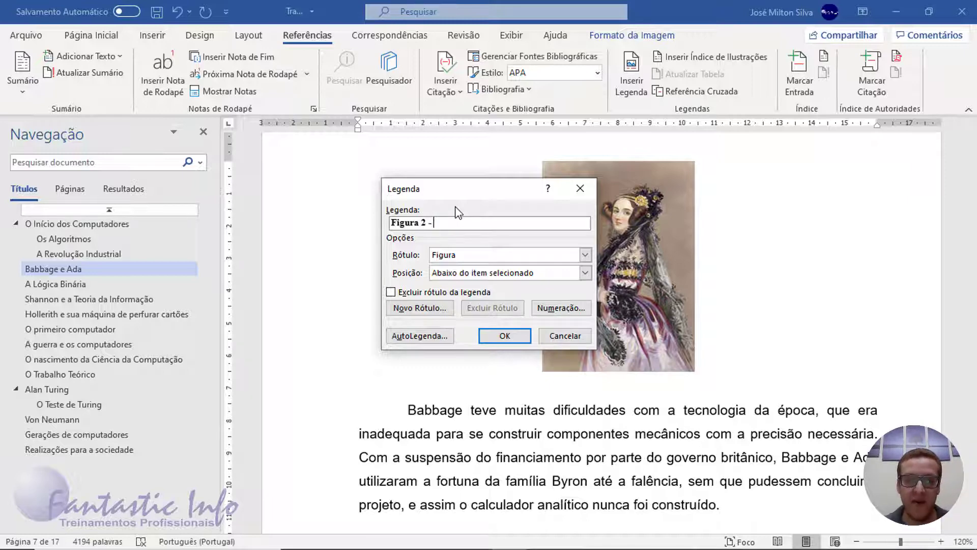
{"action": "key", "text": "ctrl+v"}
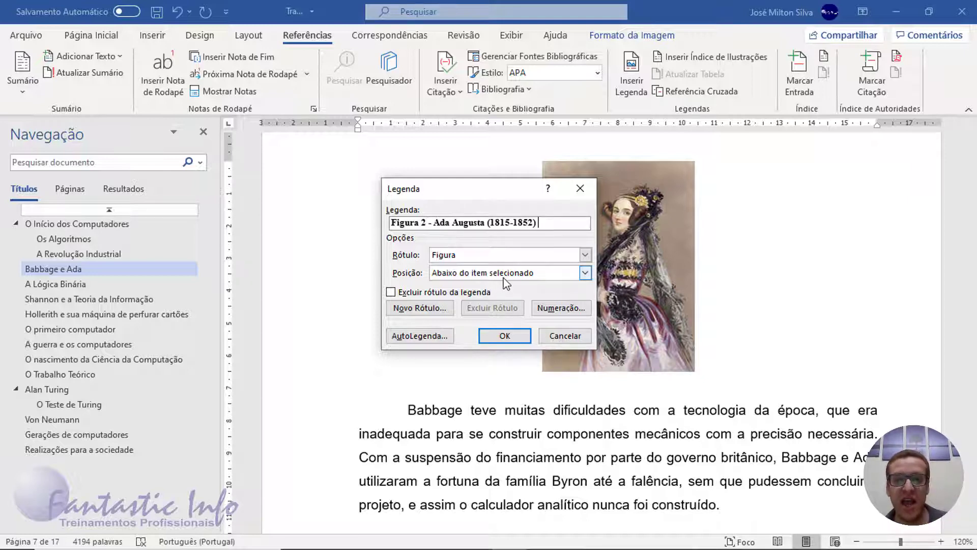
{"action": "left_click", "coordinate": [507, 336]}
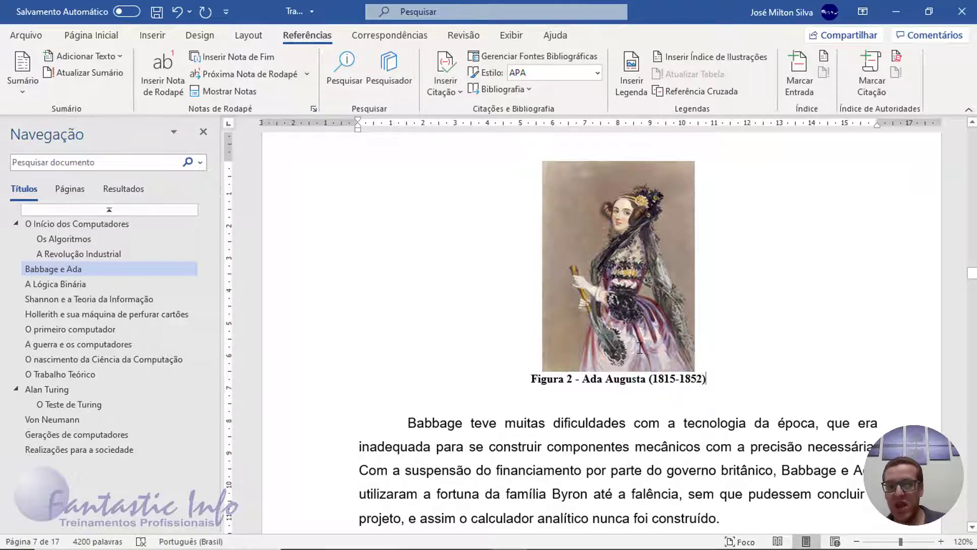
Step: Copy the paragraph formatting of the Babbage portrait on page 5 with Format Painter and apply it to the Ada Lovelace portrait on page 7
{"action": "scroll", "coordinate": [640, 348], "scroll_direction": "up", "scroll_amount": 15}
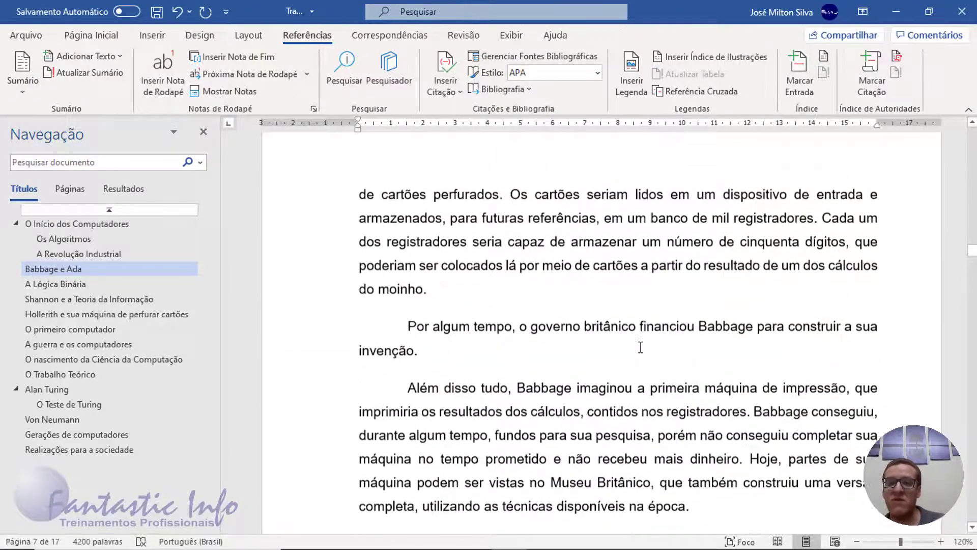
{"action": "scroll", "coordinate": [640, 348], "scroll_direction": "up", "scroll_amount": 15}
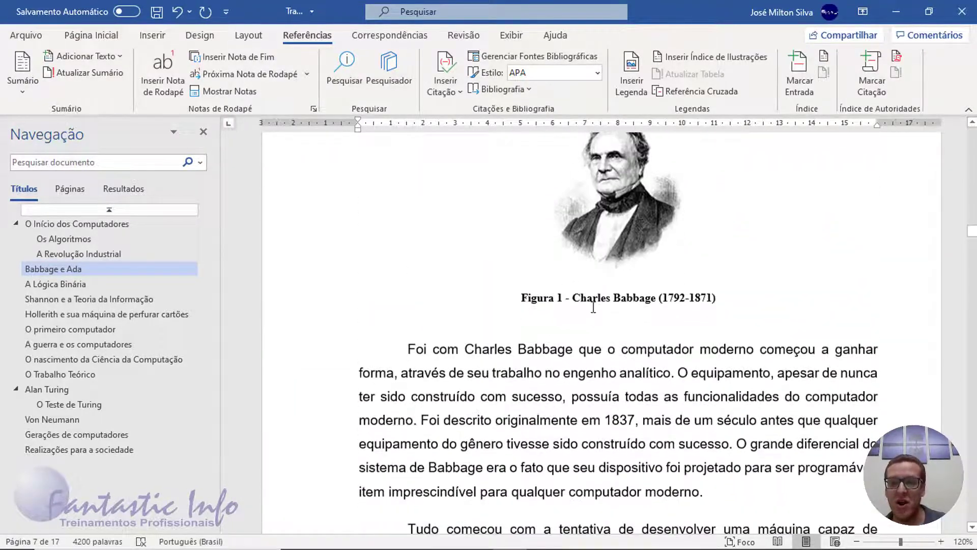
{"action": "left_click_drag", "start_coordinate": [529, 301], "coordinate": [737, 297]}
{"action": "left_click", "coordinate": [560, 259]}
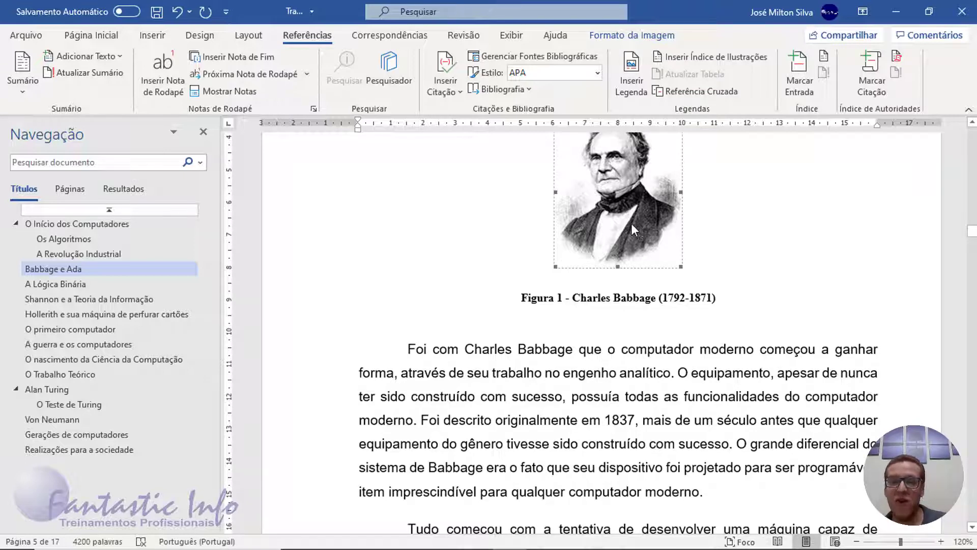
{"action": "left_click", "coordinate": [527, 298]}
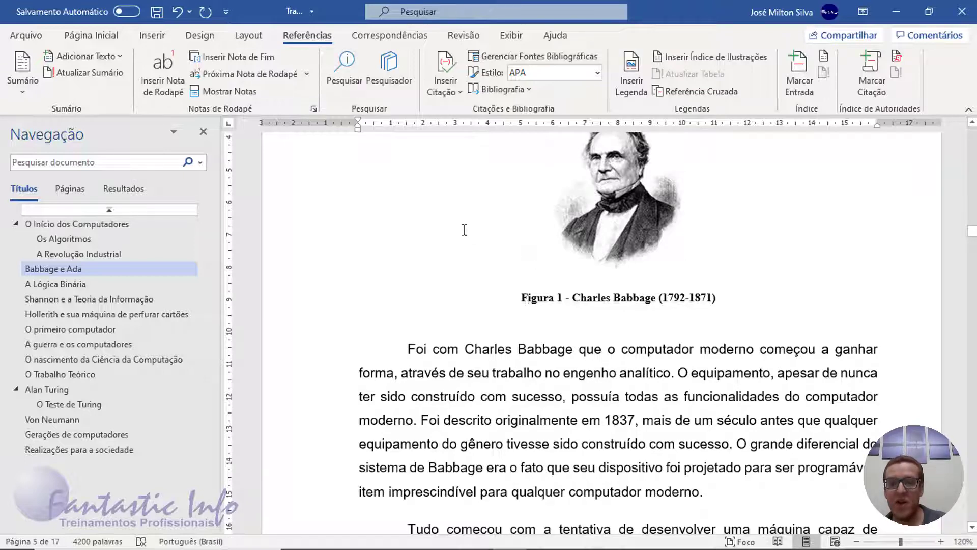
{"action": "left_click", "coordinate": [623, 229]}
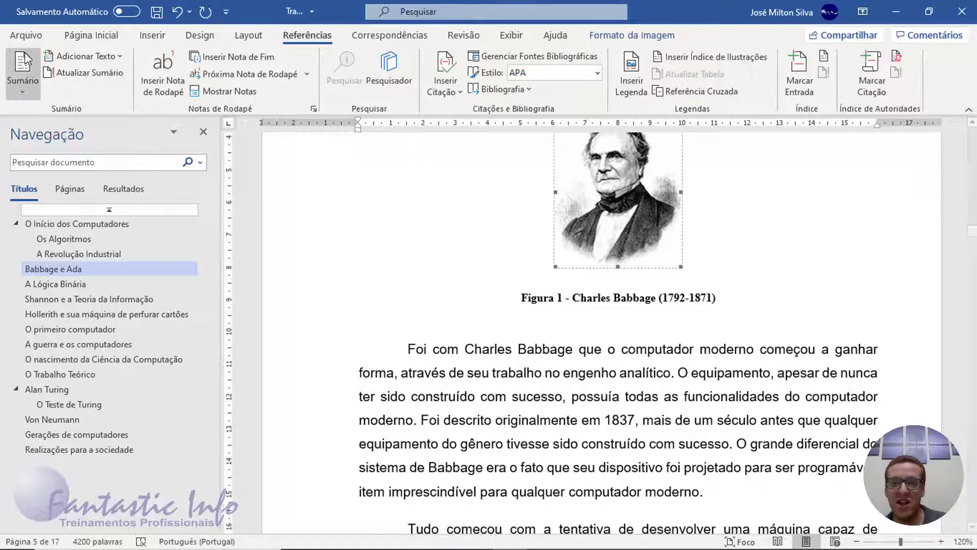
{"action": "left_click", "coordinate": [95, 34]}
{"action": "left_click", "coordinate": [63, 91]}
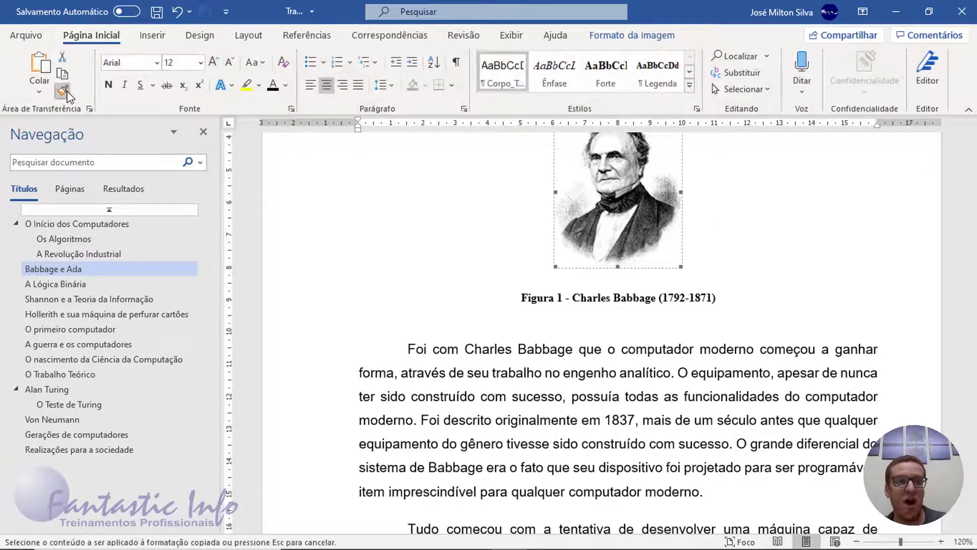
{"action": "scroll", "coordinate": [353, 229], "scroll_direction": "down", "scroll_amount": 15}
{"action": "scroll", "coordinate": [513, 331], "scroll_direction": "down", "scroll_amount": 20}
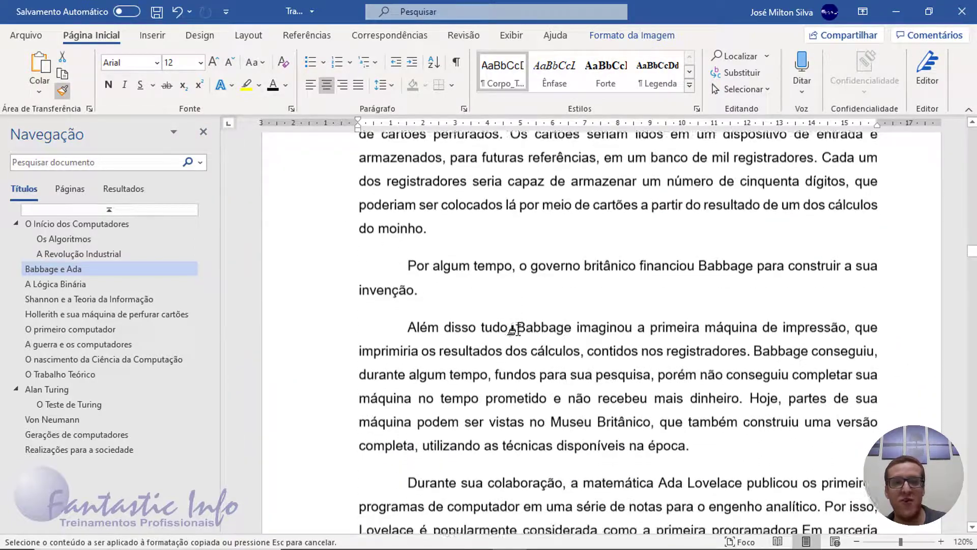
{"action": "scroll", "coordinate": [513, 336], "scroll_direction": "down", "scroll_amount": 5}
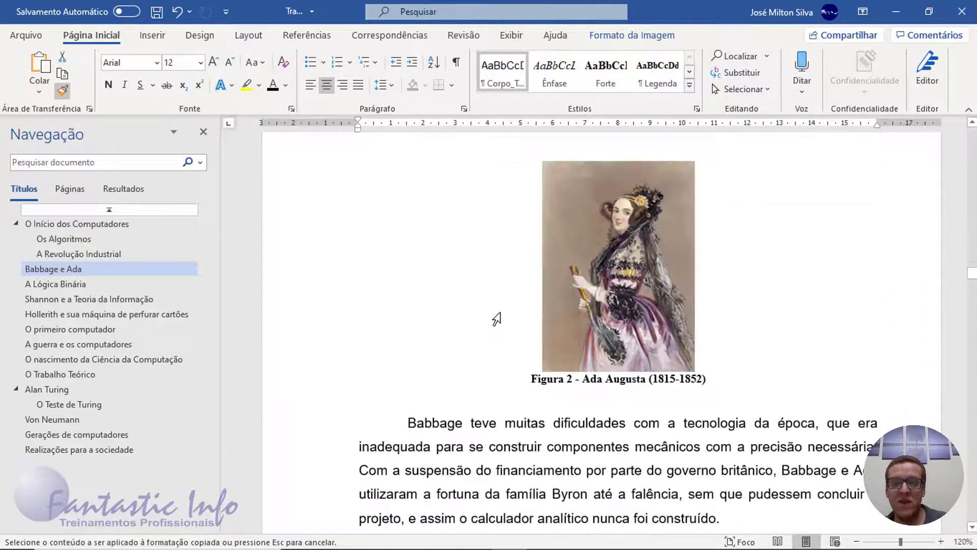
{"action": "left_click", "coordinate": [495, 318]}
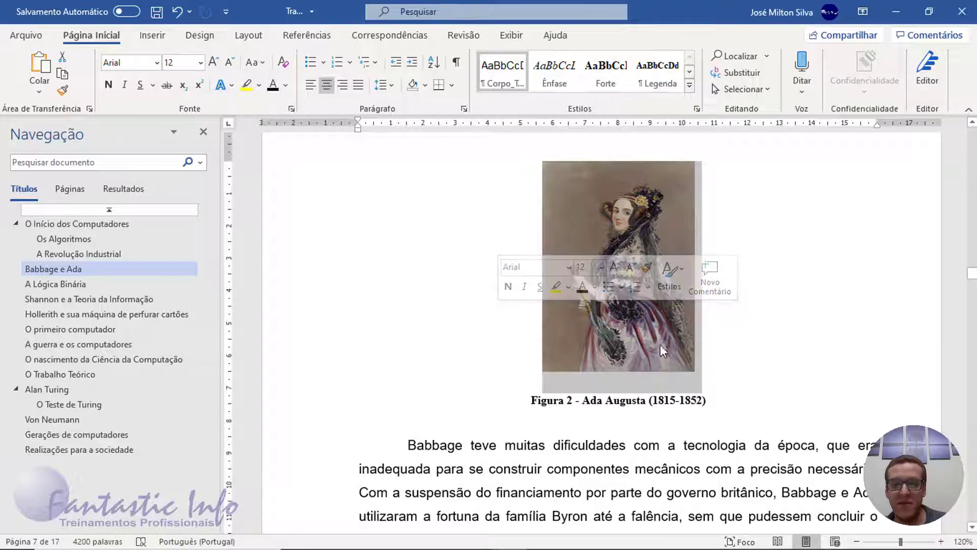
{"action": "left_click", "coordinate": [673, 379]}
{"action": "left_click", "coordinate": [712, 357]}
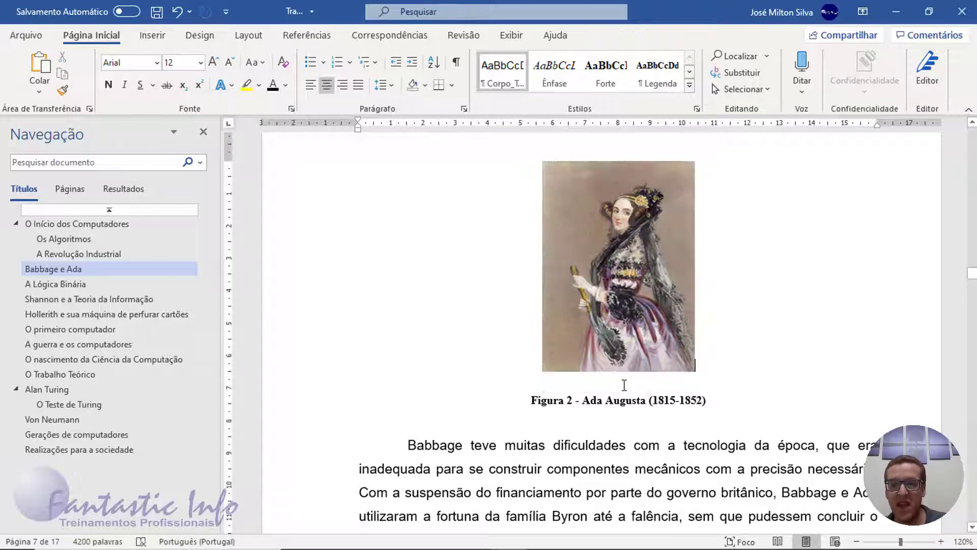
Step: Centre the Herman Hollerith portrait on page 9 by applying the Ada Lovelace portrait's formatting with Format Painter
{"action": "scroll", "coordinate": [636, 384], "scroll_direction": "down", "scroll_amount": 5}
{"action": "scroll", "coordinate": [508, 371], "scroll_direction": "down", "scroll_amount": 10}
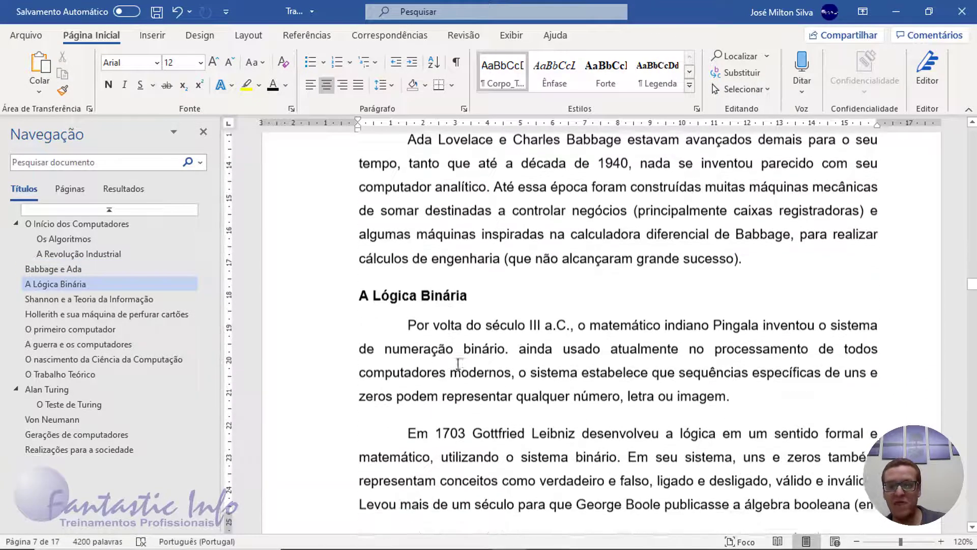
{"action": "scroll", "coordinate": [588, 370], "scroll_direction": "down", "scroll_amount": 15}
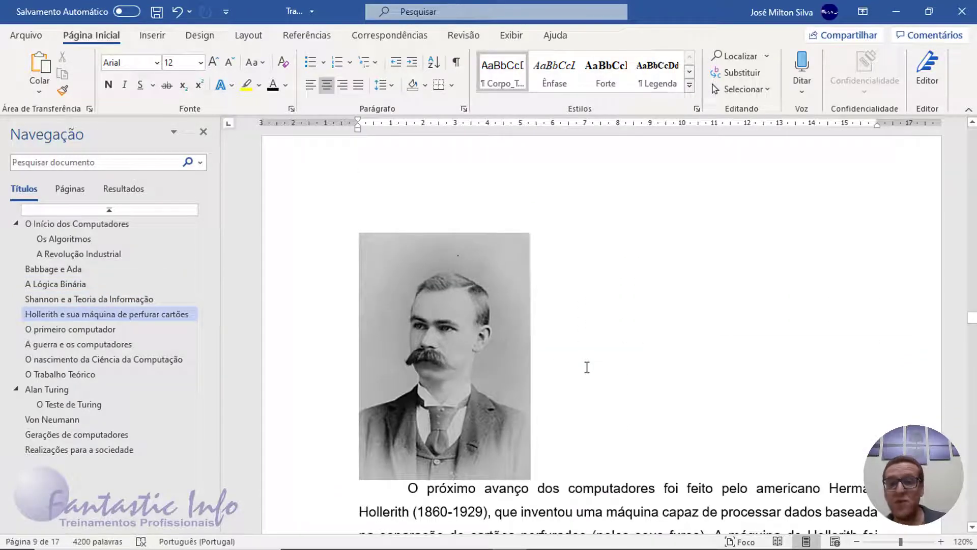
{"action": "scroll", "coordinate": [586, 367], "scroll_direction": "down", "scroll_amount": 2}
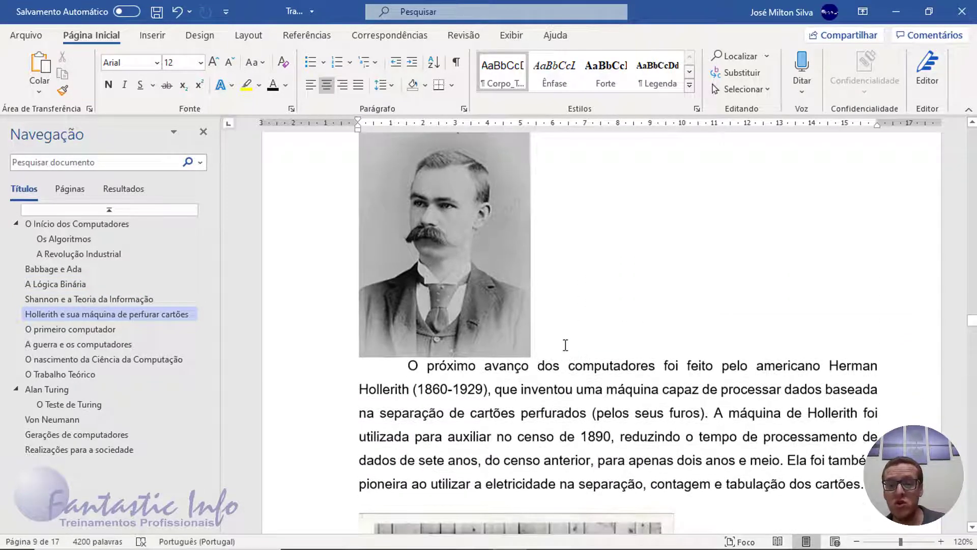
{"action": "scroll", "coordinate": [565, 345], "scroll_direction": "up", "scroll_amount": 15}
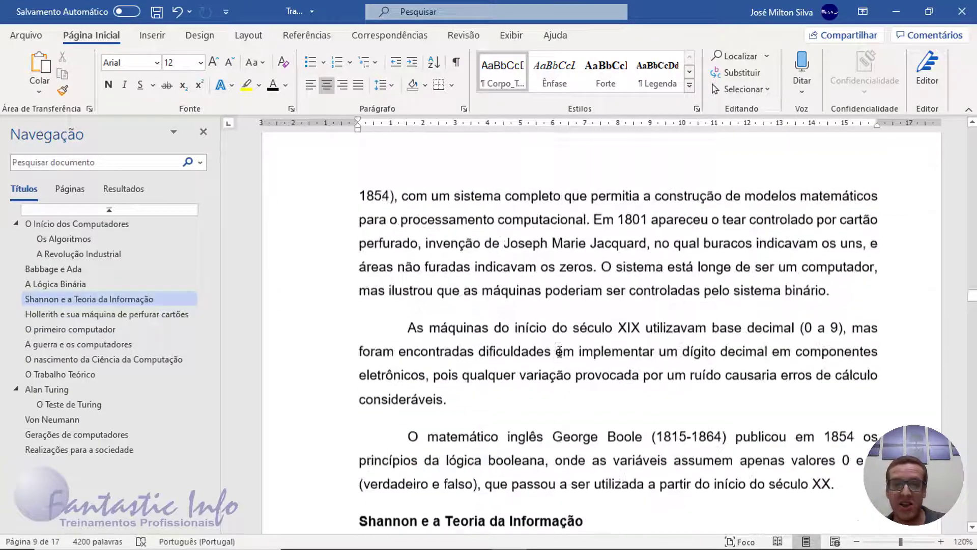
{"action": "scroll", "coordinate": [560, 351], "scroll_direction": "up", "scroll_amount": 15}
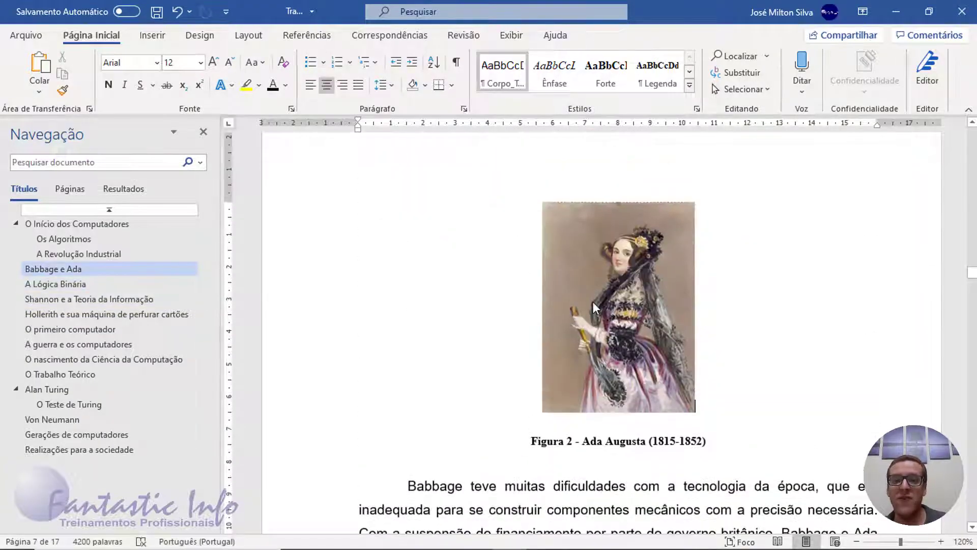
{"action": "left_click", "coordinate": [592, 303]}
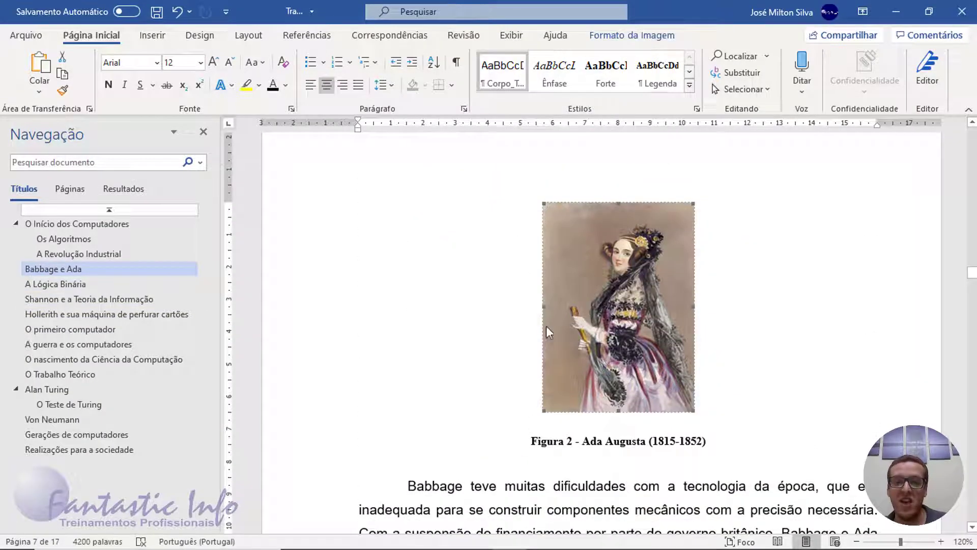
{"action": "left_click", "coordinate": [62, 90]}
{"action": "scroll", "coordinate": [293, 249], "scroll_direction": "down", "scroll_amount": 3}
{"action": "scroll", "coordinate": [403, 423], "scroll_direction": "down", "scroll_amount": 15}
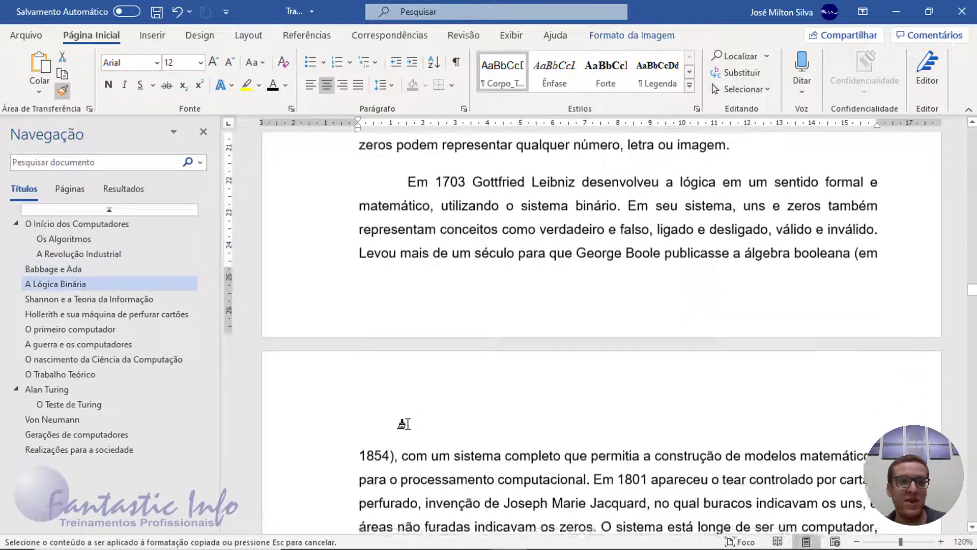
{"action": "scroll", "coordinate": [403, 423], "scroll_direction": "down", "scroll_amount": 15}
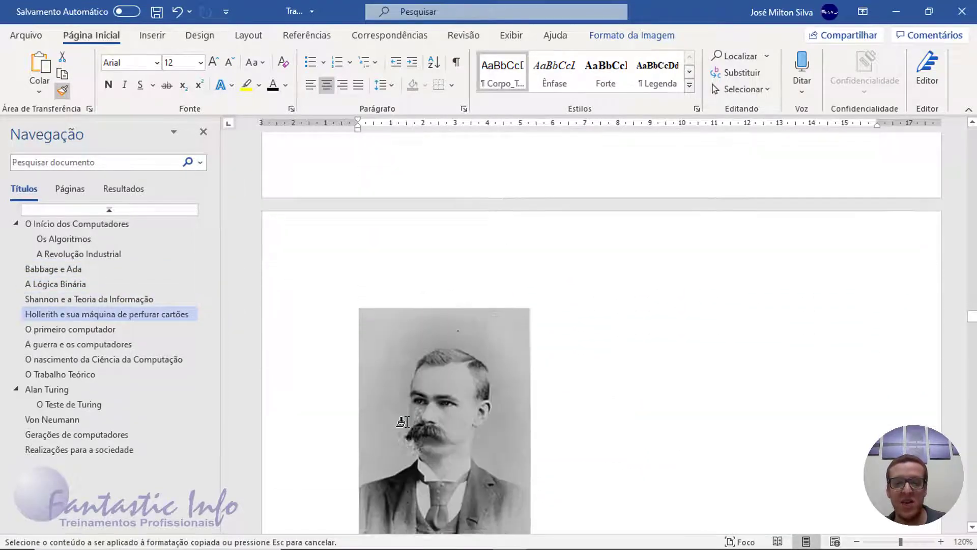
{"action": "left_click", "coordinate": [316, 321]}
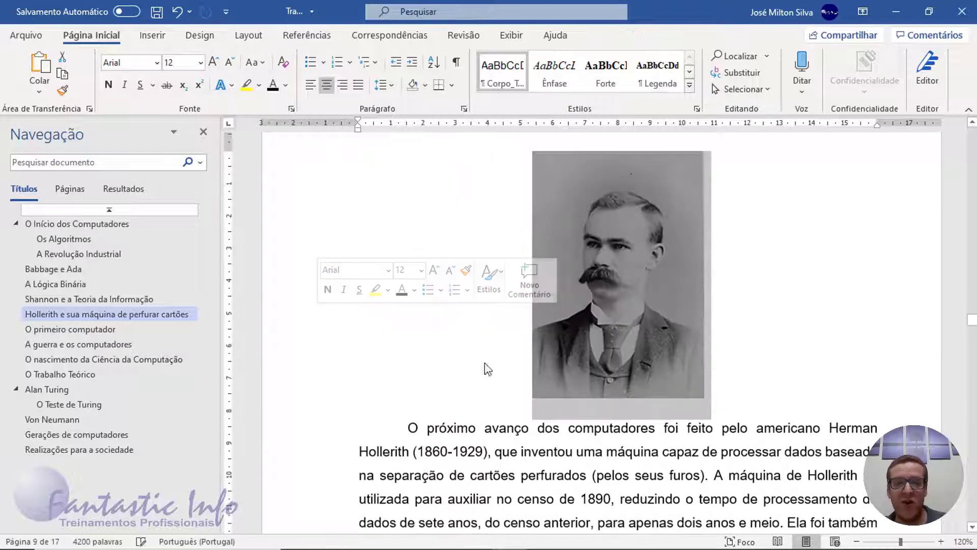
{"action": "left_click", "coordinate": [733, 337]}
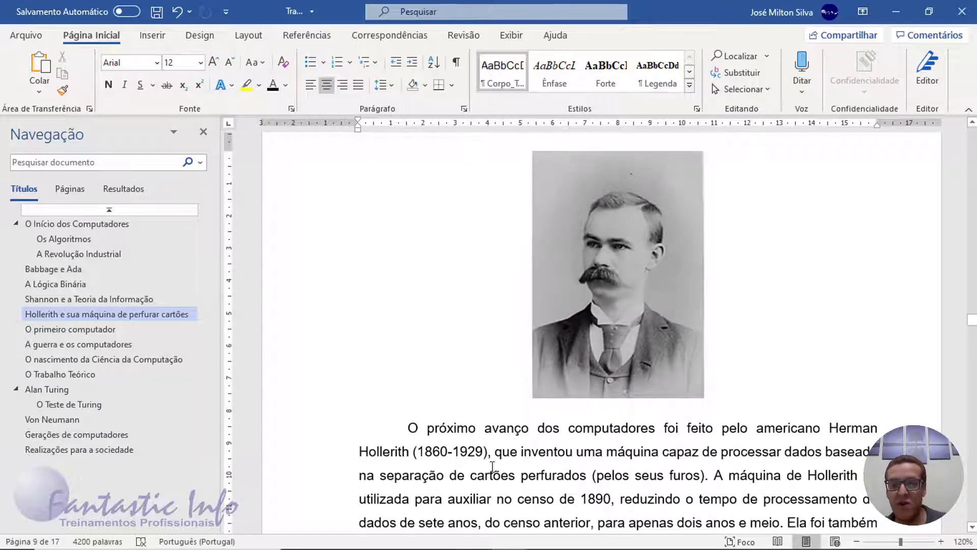
Step: Insert the caption "Figura 3 - Herman Hollerith (1860-1929)" below his portrait, copying the name and dates from the following paragraph, and add an empty line after it
{"action": "mouse_move", "coordinate": [833, 428]}
{"action": "left_mouse_down"}
{"action": "mouse_move", "coordinate": [493, 430]}
{"action": "mouse_move", "coordinate": [484, 431]}
{"action": "mouse_move", "coordinate": [484, 450]}
{"action": "left_mouse_up"}
{"action": "key", "text": "ctrl+c"}
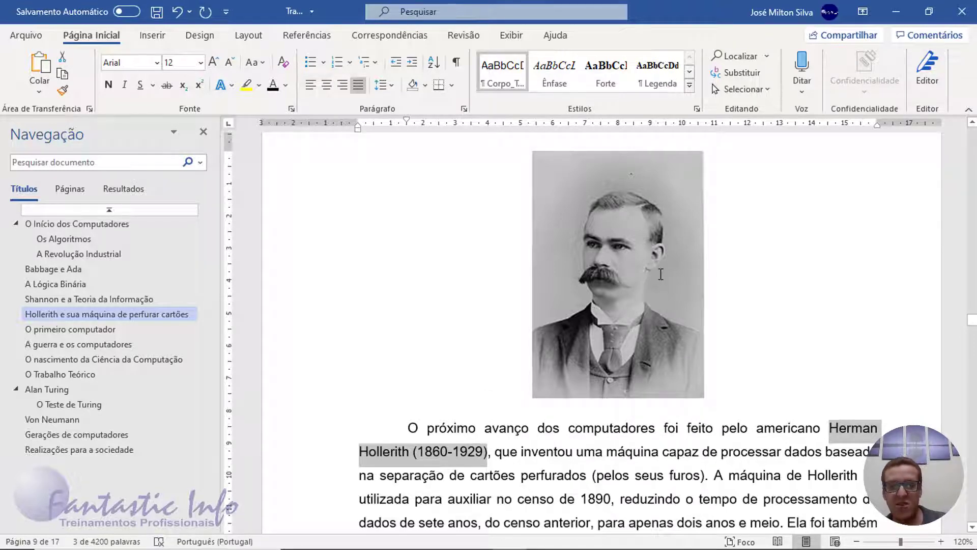
{"action": "left_click", "coordinate": [660, 274]}
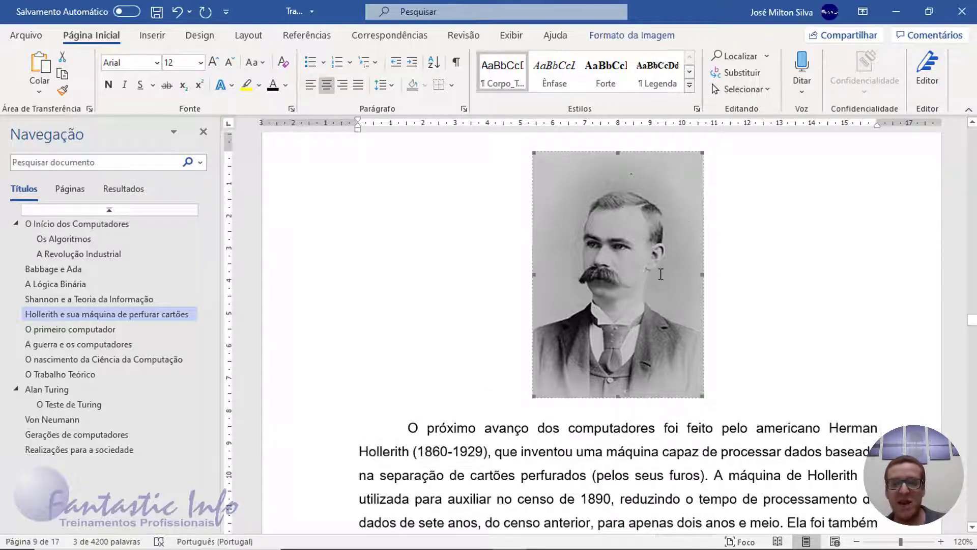
{"action": "left_click", "coordinate": [316, 37]}
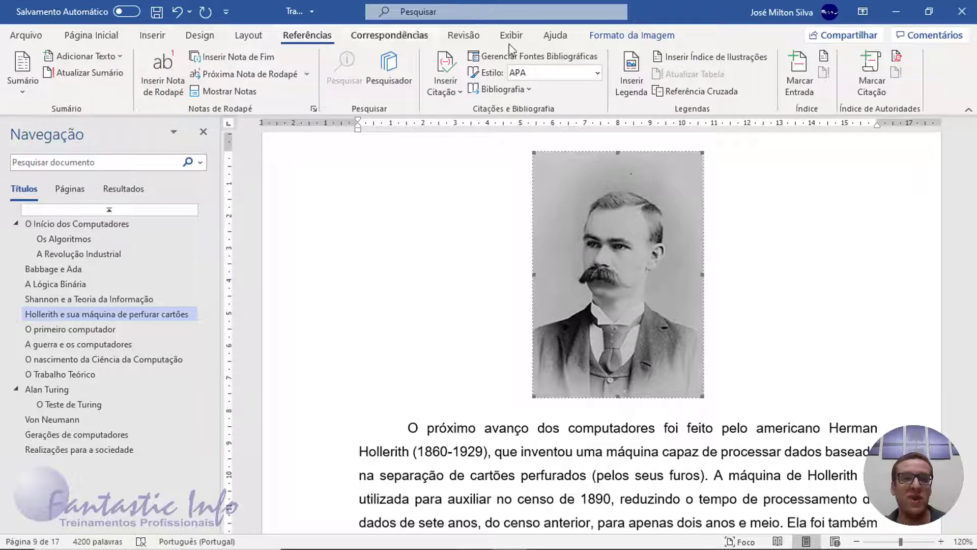
{"action": "left_click", "coordinate": [626, 82]}
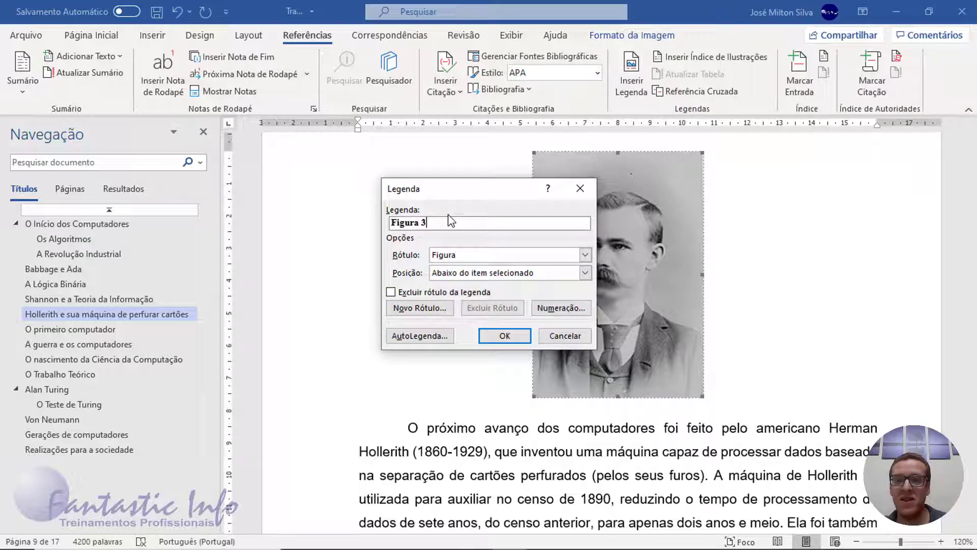
{"action": "type", "text": "-"}
{"action": "key", "text": "ctrl+v"}
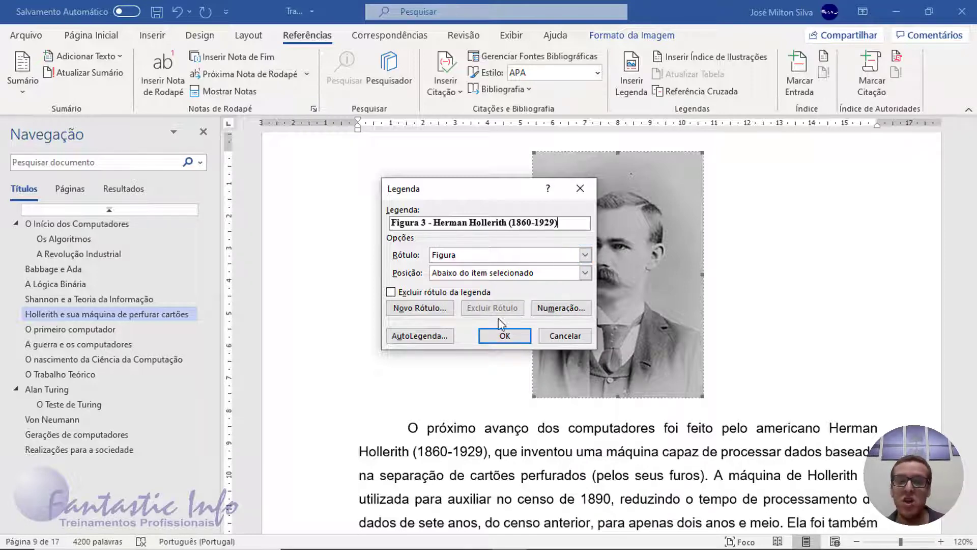
{"action": "left_click", "coordinate": [505, 337]}
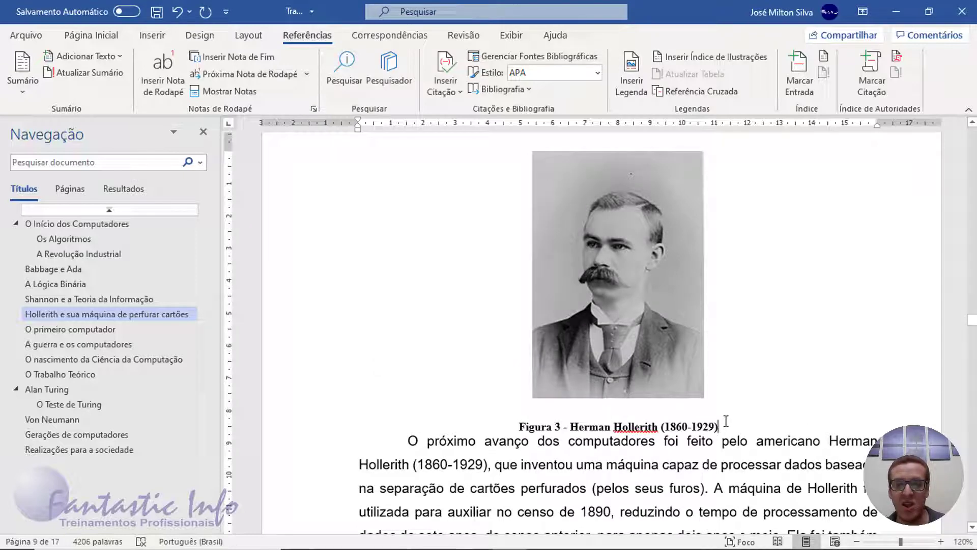
{"action": "key", "text": "Return"}
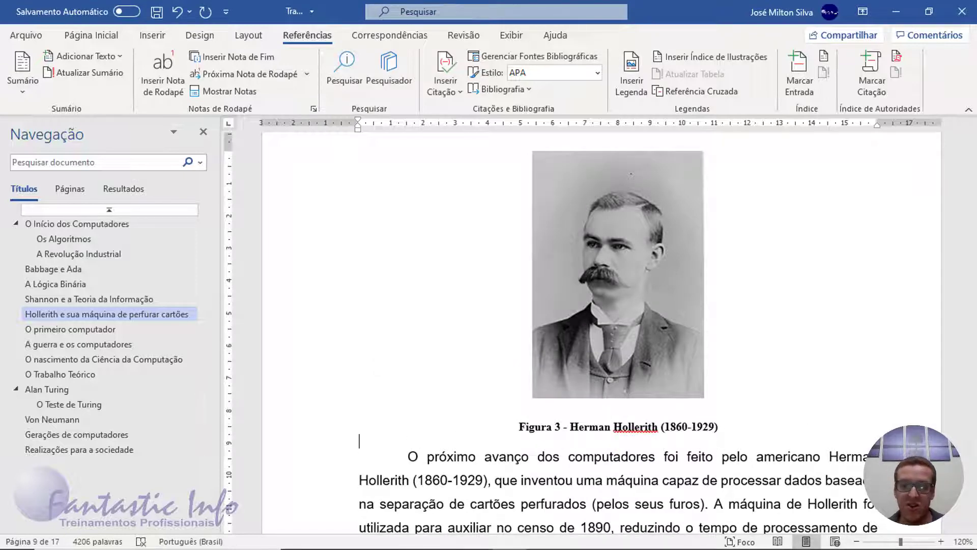
Step: Centre the punched-card machine picture on page 9 by applying the Herman Hollerith portrait's paragraph formatting with Format Painter
{"action": "scroll", "coordinate": [767, 469], "scroll_direction": "down", "scroll_amount": 1}
{"action": "scroll", "coordinate": [646, 365], "scroll_direction": "down", "scroll_amount": 5}
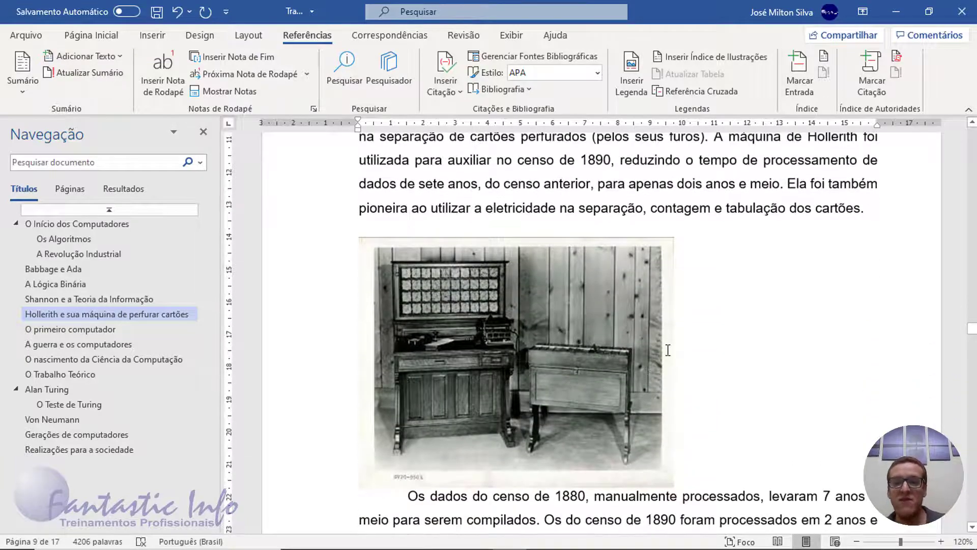
{"action": "scroll", "coordinate": [667, 350], "scroll_direction": "up", "scroll_amount": 6}
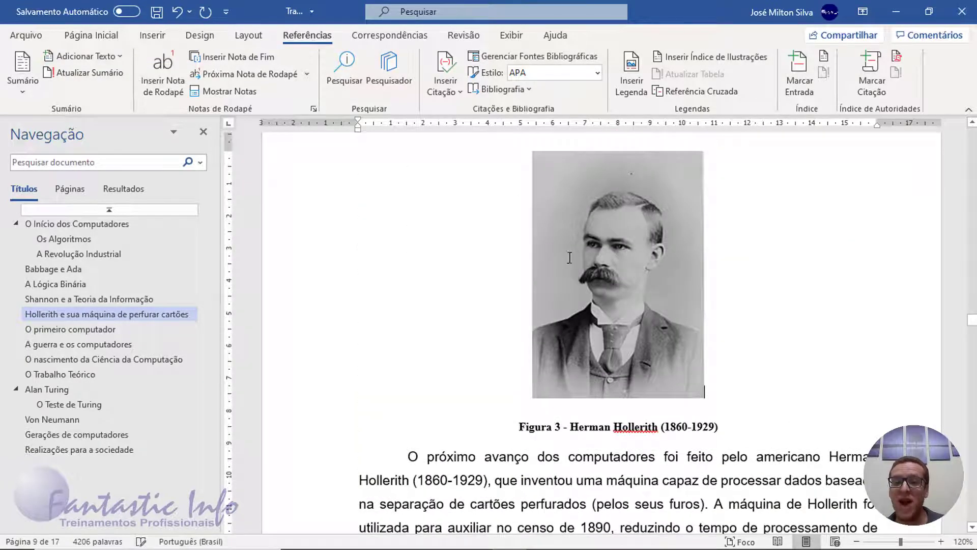
{"action": "left_click", "coordinate": [92, 35]}
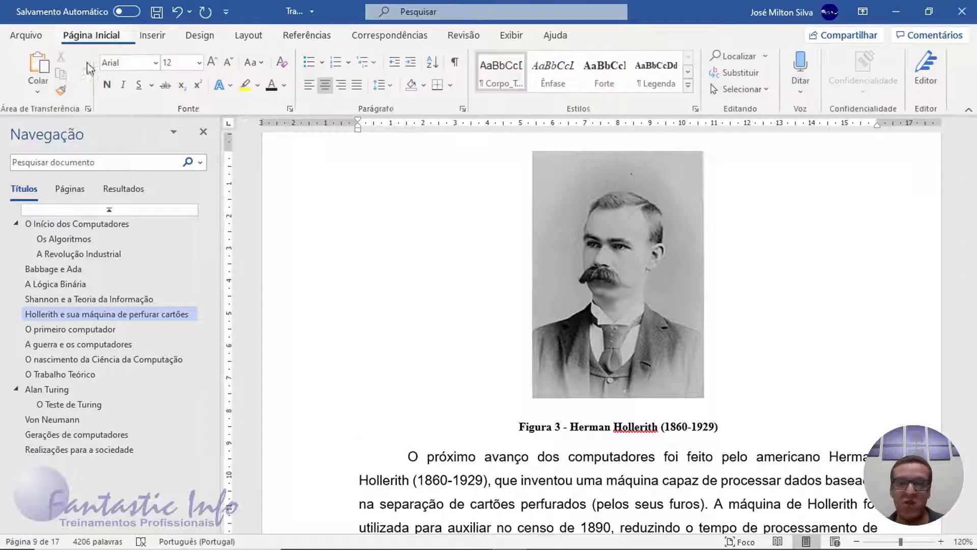
{"action": "left_click", "coordinate": [63, 91]}
{"action": "scroll", "coordinate": [346, 328], "scroll_direction": "down", "scroll_amount": 8}
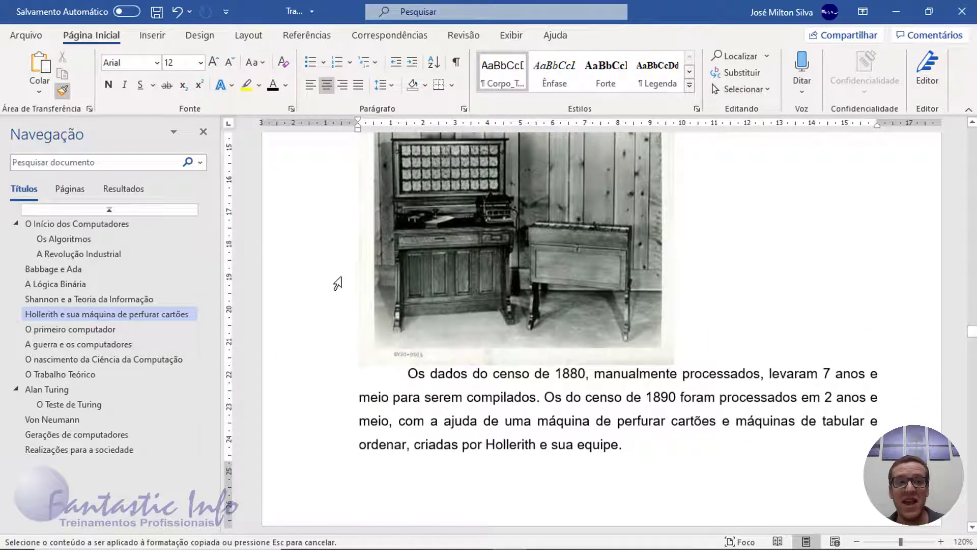
{"action": "left_click", "coordinate": [337, 283]}
{"action": "left_click", "coordinate": [812, 323]}
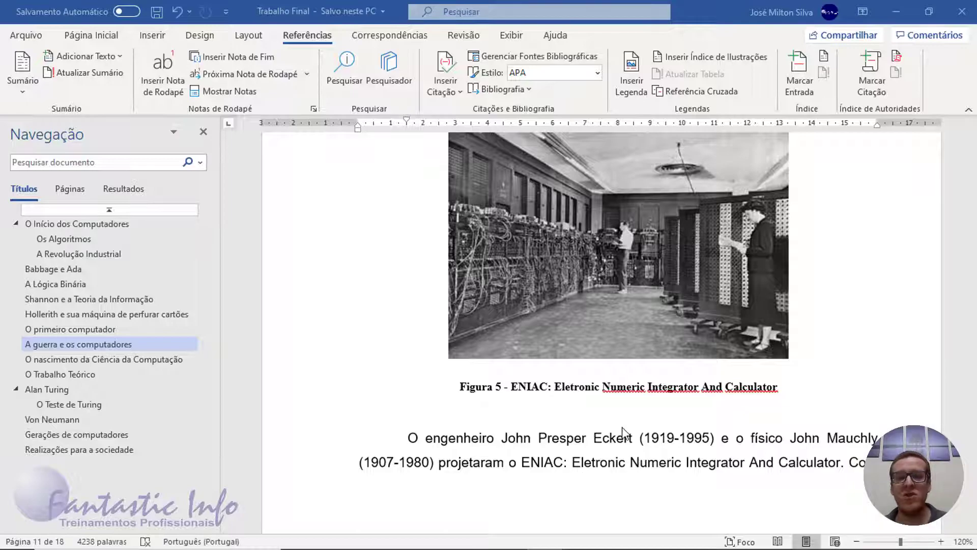
Step: Review the figure captions from the ENIAC picture onward and check the label and number of the Alan Turing caption
{"action": "scroll", "coordinate": [622, 432], "scroll_direction": "down", "scroll_amount": 15}
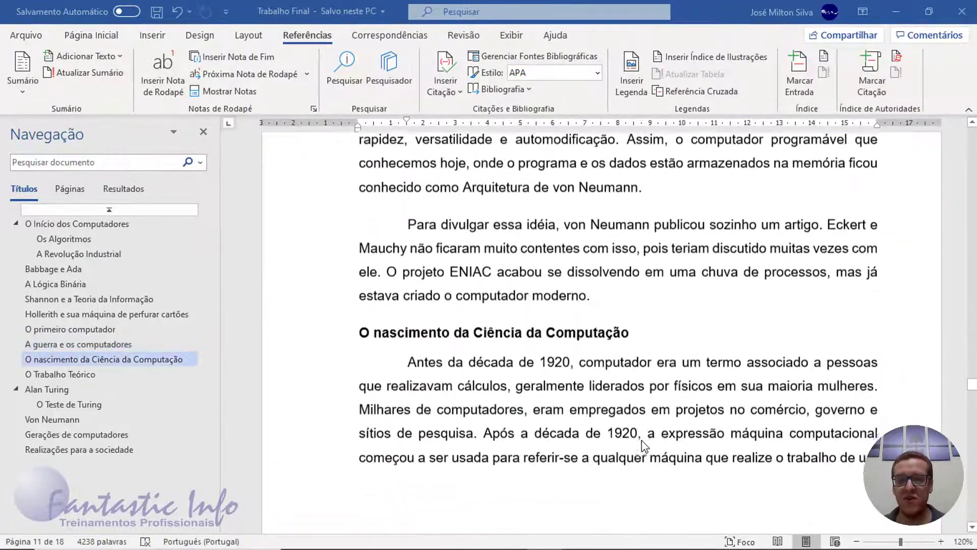
{"action": "scroll", "coordinate": [646, 445], "scroll_direction": "down", "scroll_amount": 15}
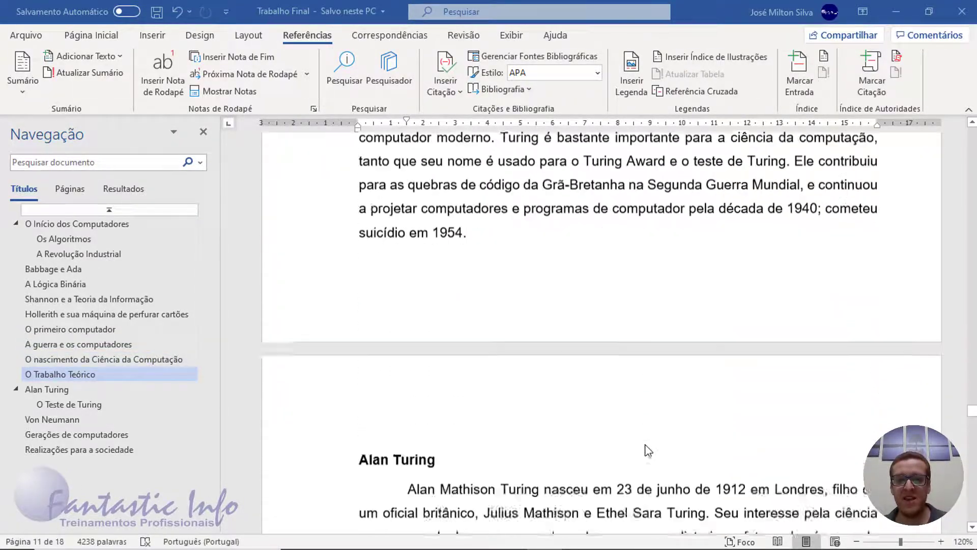
{"action": "scroll", "coordinate": [648, 450], "scroll_direction": "down", "scroll_amount": 15}
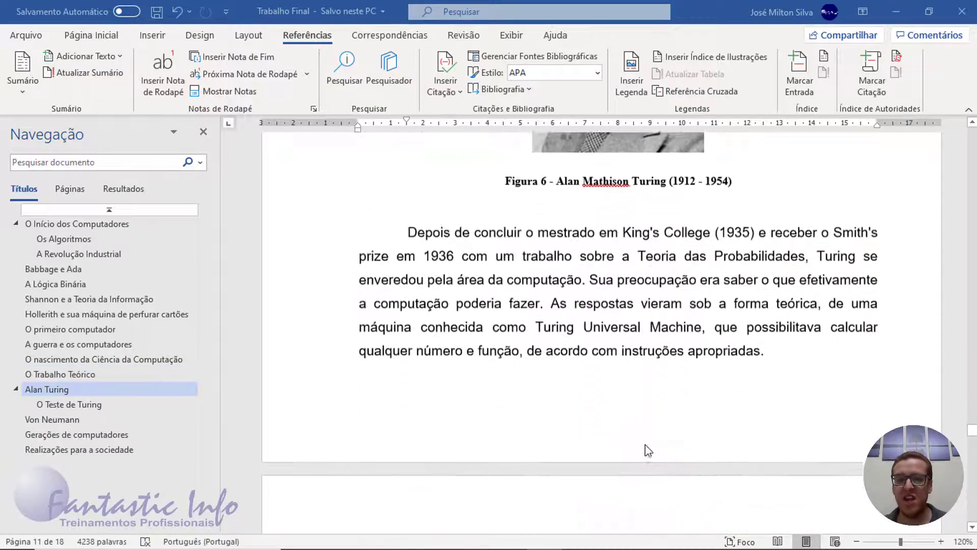
{"action": "scroll", "coordinate": [648, 450], "scroll_direction": "down", "scroll_amount": 15}
{"action": "scroll", "coordinate": [650, 477], "scroll_direction": "up", "scroll_amount": 10}
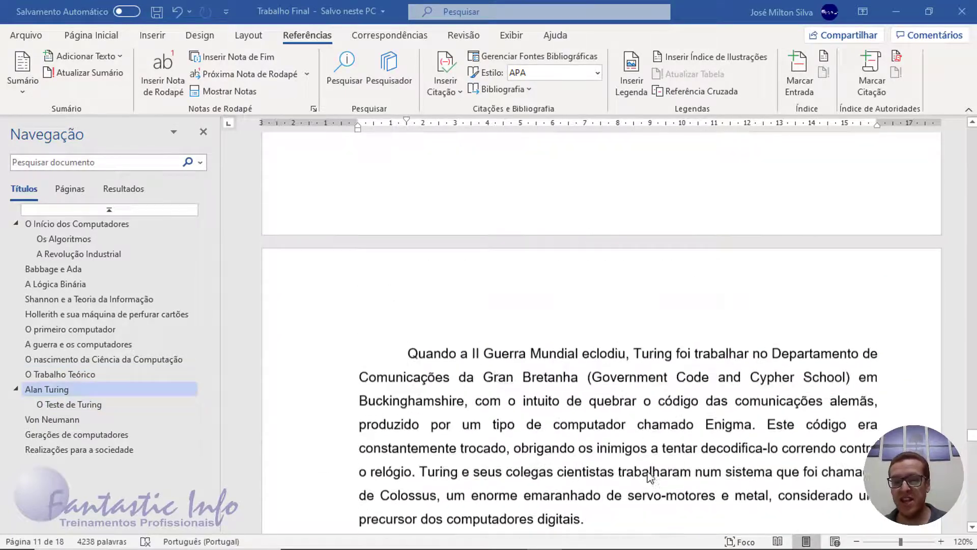
{"action": "scroll", "coordinate": [651, 478], "scroll_direction": "up", "scroll_amount": 8}
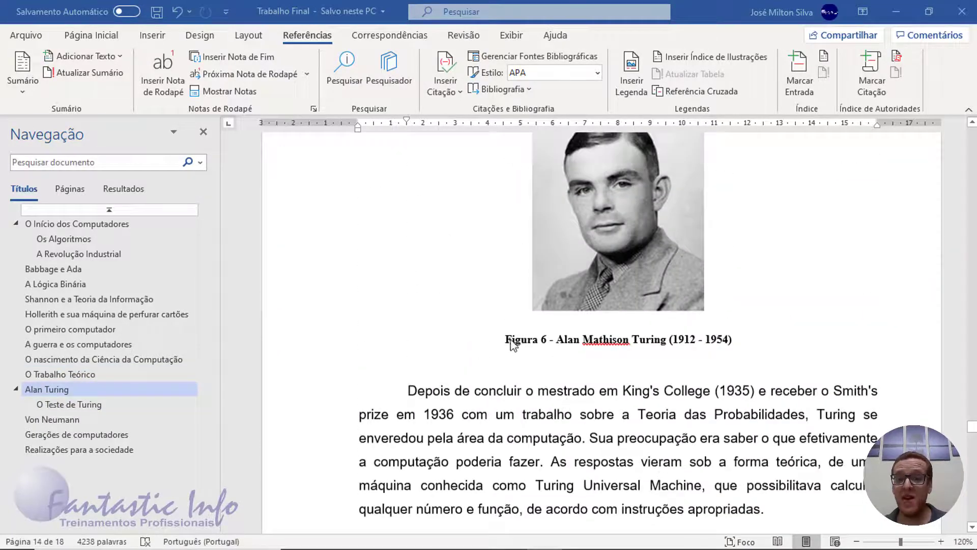
{"action": "left_click_drag", "start_coordinate": [547, 339], "coordinate": [505, 339]}
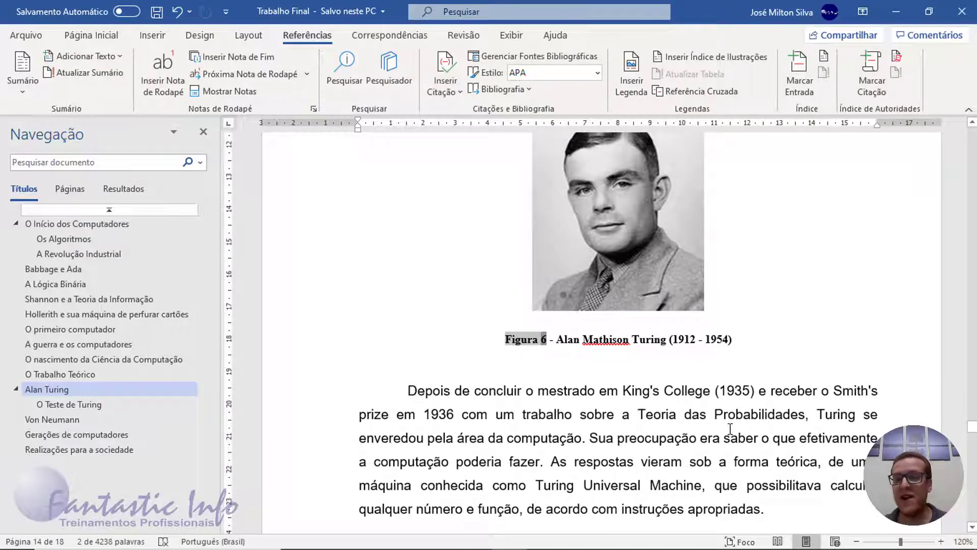
Step: Check the numbered captions backward through the document, from the ENIAC picture to the Ada Augusta portrait
{"action": "scroll", "coordinate": [730, 429], "scroll_direction": "up", "scroll_amount": 15}
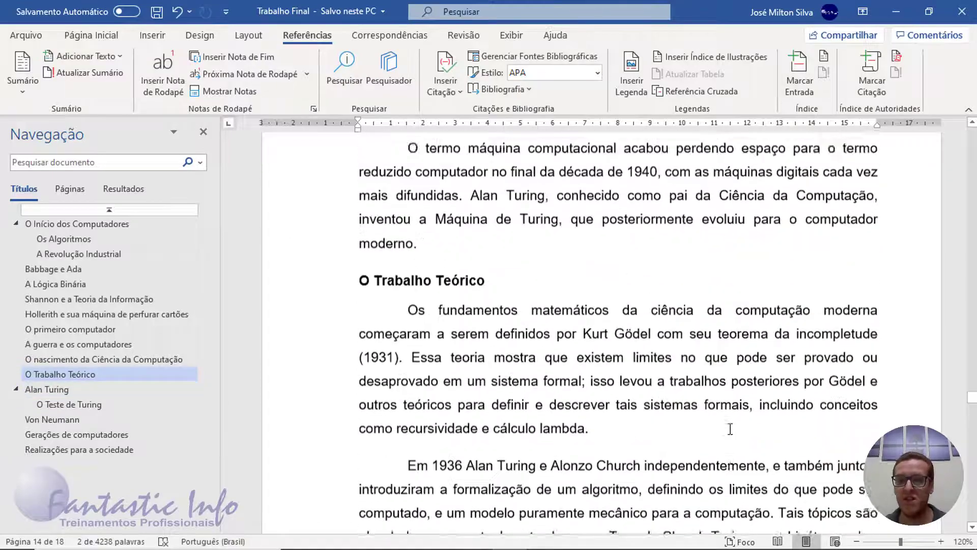
{"action": "scroll", "coordinate": [730, 428], "scroll_direction": "up", "scroll_amount": 15}
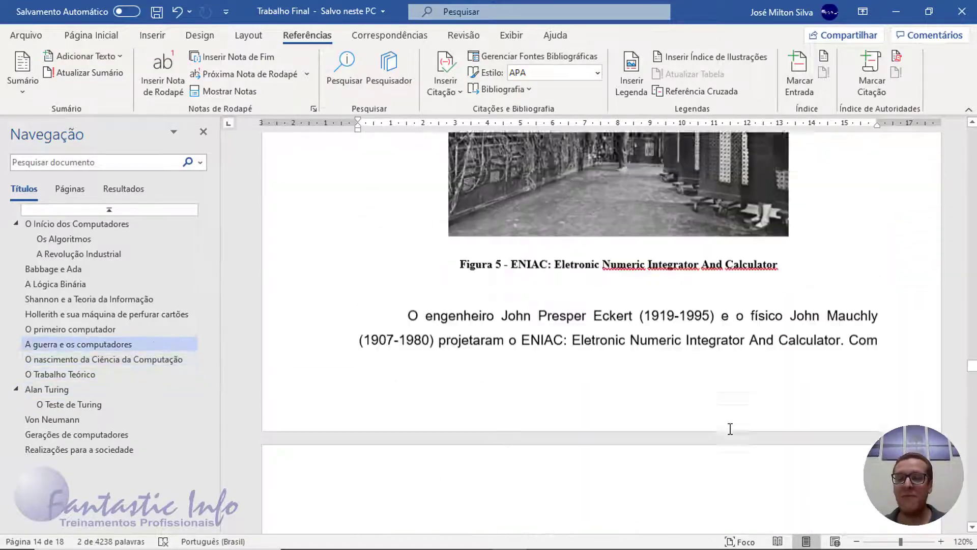
{"action": "scroll", "coordinate": [729, 428], "scroll_direction": "up", "scroll_amount": 8}
{"action": "scroll", "coordinate": [729, 428], "scroll_direction": "down", "scroll_amount": 6}
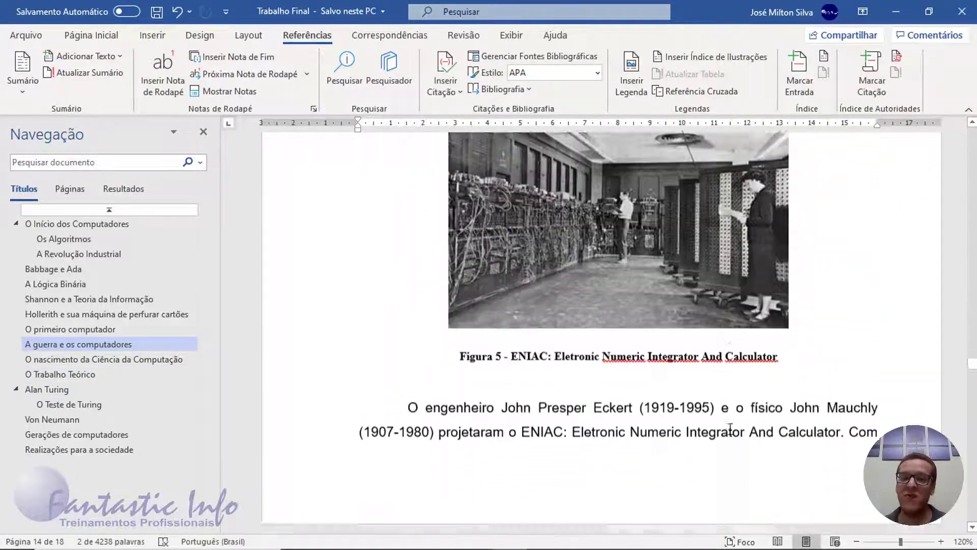
{"action": "scroll", "coordinate": [730, 428], "scroll_direction": "down", "scroll_amount": 2}
{"action": "scroll", "coordinate": [730, 428], "scroll_direction": "up", "scroll_amount": 12}
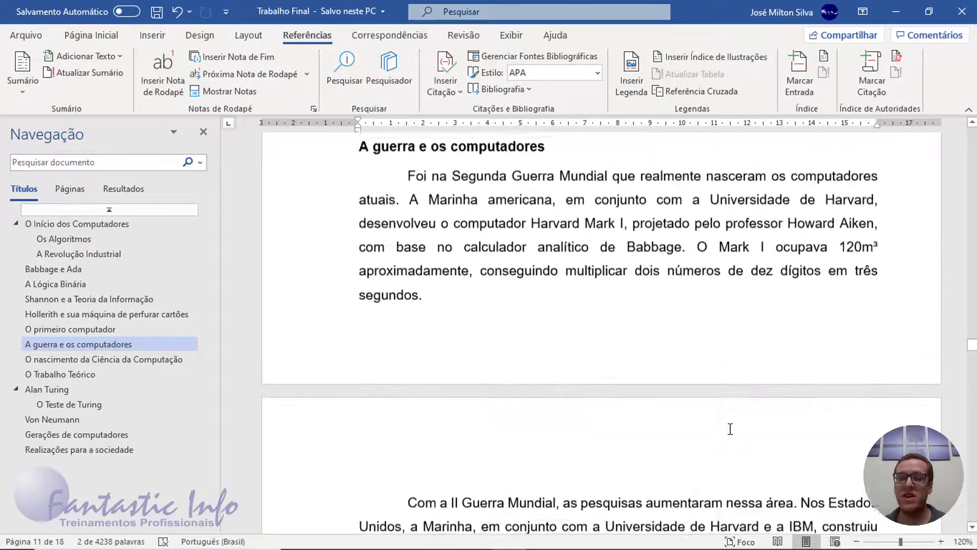
{"action": "scroll", "coordinate": [730, 428], "scroll_direction": "up", "scroll_amount": 18}
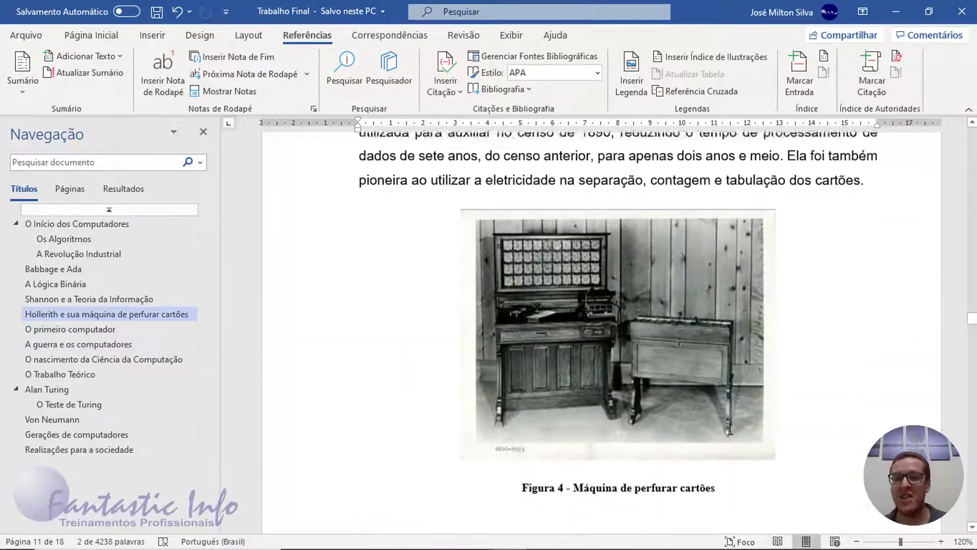
{"action": "scroll", "coordinate": [730, 430], "scroll_direction": "up", "scroll_amount": 1}
{"action": "scroll", "coordinate": [707, 452], "scroll_direction": "up", "scroll_amount": 15}
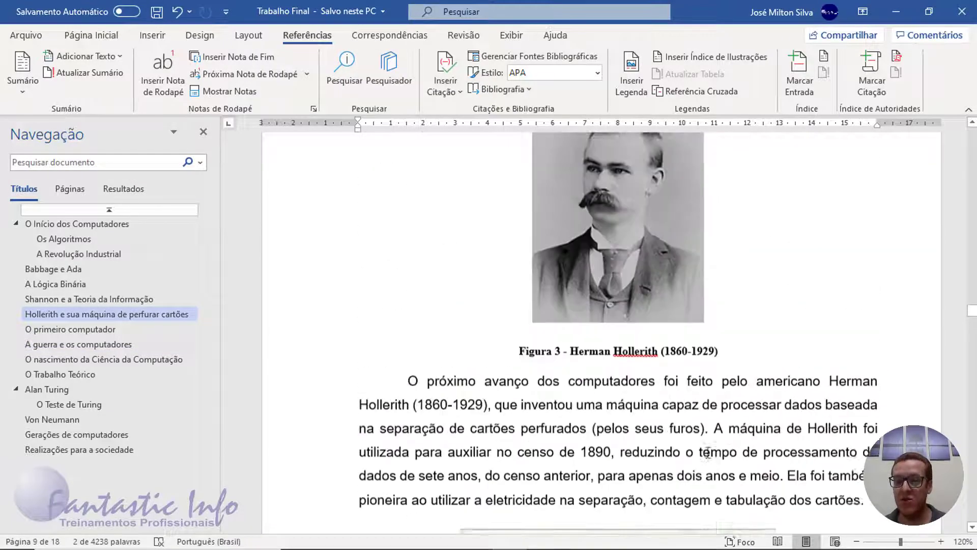
{"action": "scroll", "coordinate": [745, 412], "scroll_direction": "up", "scroll_amount": 15}
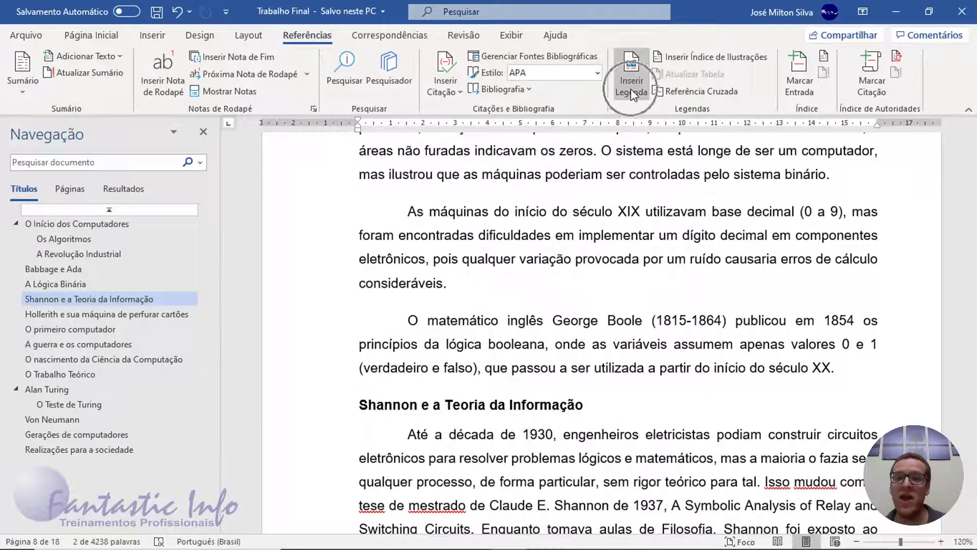
{"action": "scroll", "coordinate": [650, 336], "scroll_direction": "up", "scroll_amount": 10}
{"action": "scroll", "coordinate": [650, 336], "scroll_direction": "up", "scroll_amount": 5}
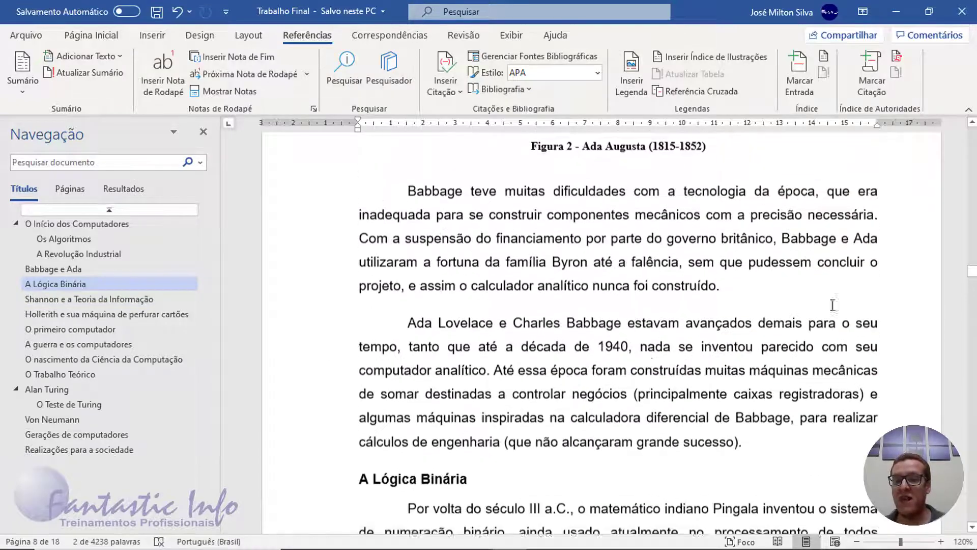
Step: Go to the "O Início dos Computadores" and "Von Neumann" headings and examine how the Von Neumann section is split across pages
{"action": "left_click", "coordinate": [75, 225]}
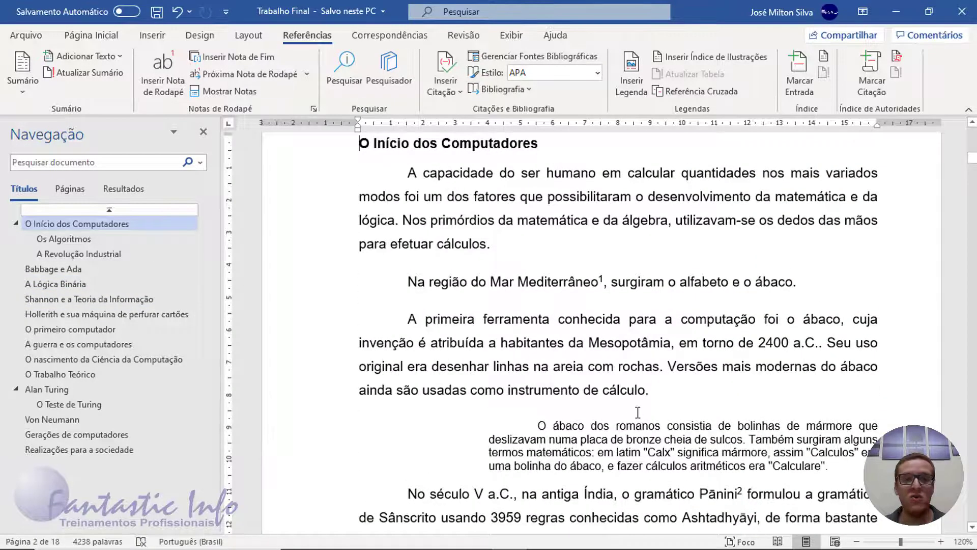
{"action": "scroll", "coordinate": [641, 413], "scroll_direction": "up", "scroll_amount": 3}
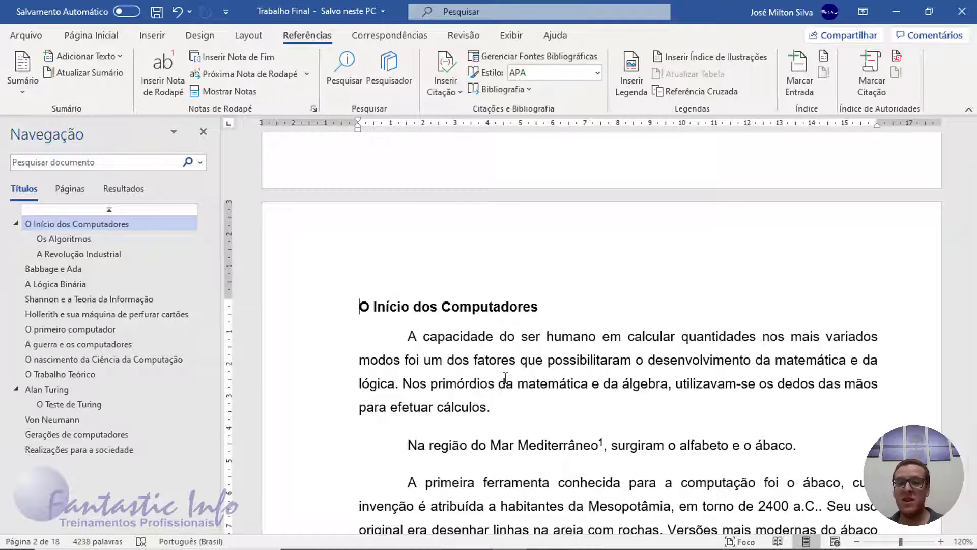
{"action": "left_click", "coordinate": [64, 423]}
{"action": "scroll", "coordinate": [562, 307], "scroll_direction": "up", "scroll_amount": 1}
{"action": "scroll", "coordinate": [562, 307], "scroll_direction": "up", "scroll_amount": 8}
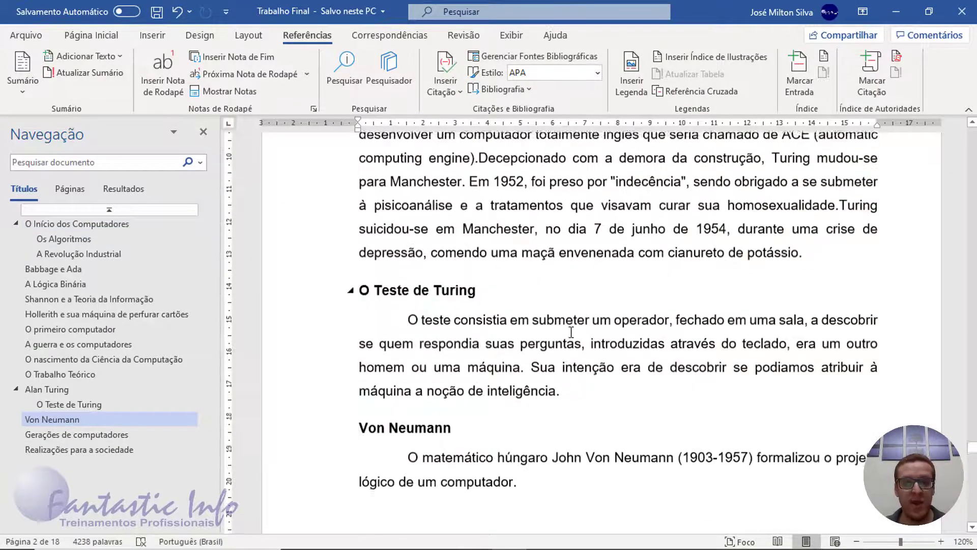
{"action": "scroll", "coordinate": [573, 350], "scroll_direction": "down", "scroll_amount": 2}
{"action": "scroll", "coordinate": [573, 350], "scroll_direction": "down", "scroll_amount": 7}
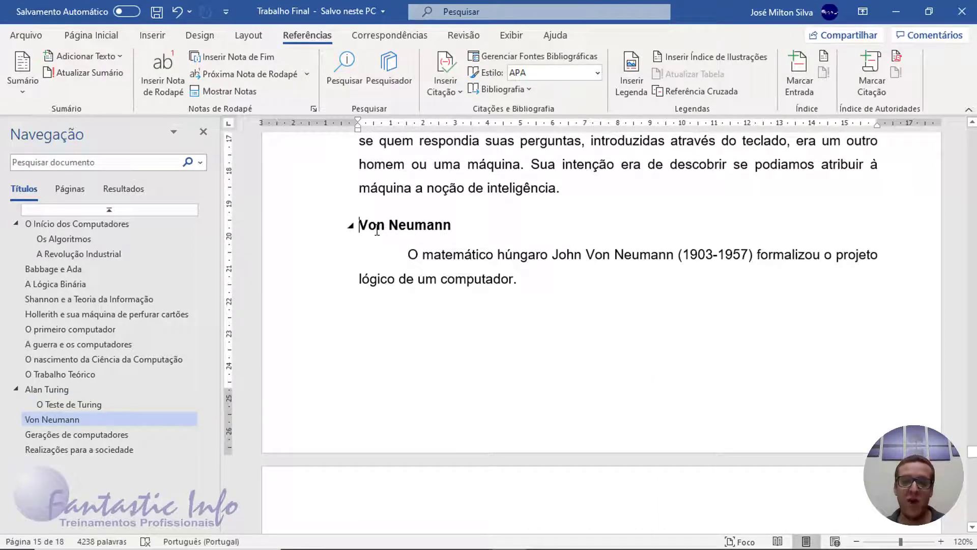
{"action": "scroll", "coordinate": [503, 304], "scroll_direction": "down", "scroll_amount": 7}
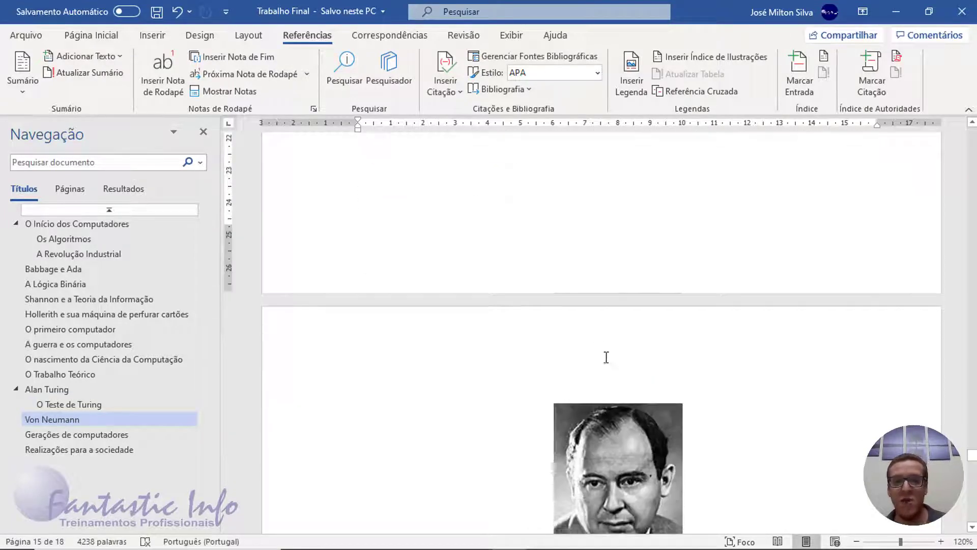
{"action": "scroll", "coordinate": [719, 457], "scroll_direction": "up", "scroll_amount": 10}
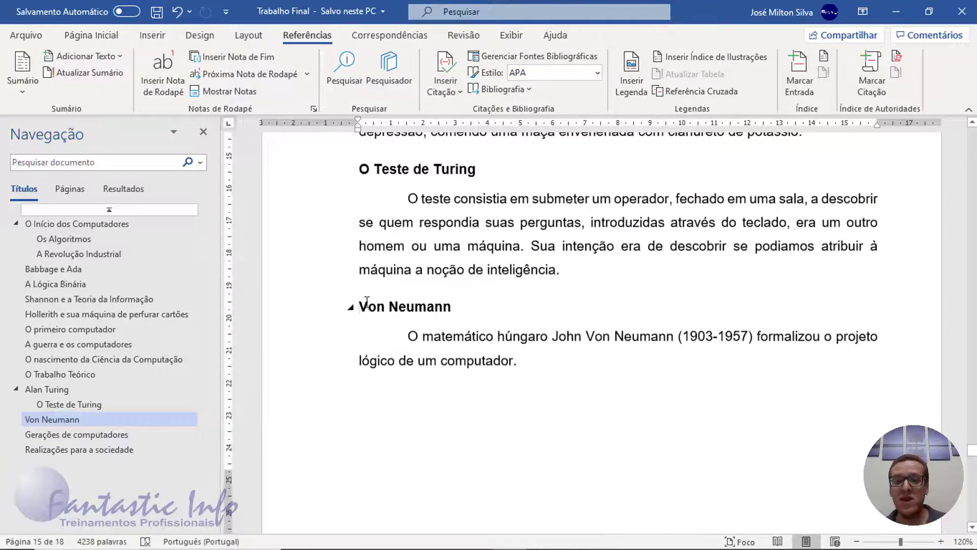
{"action": "left_click_drag", "start_coordinate": [459, 307], "coordinate": [524, 370]}
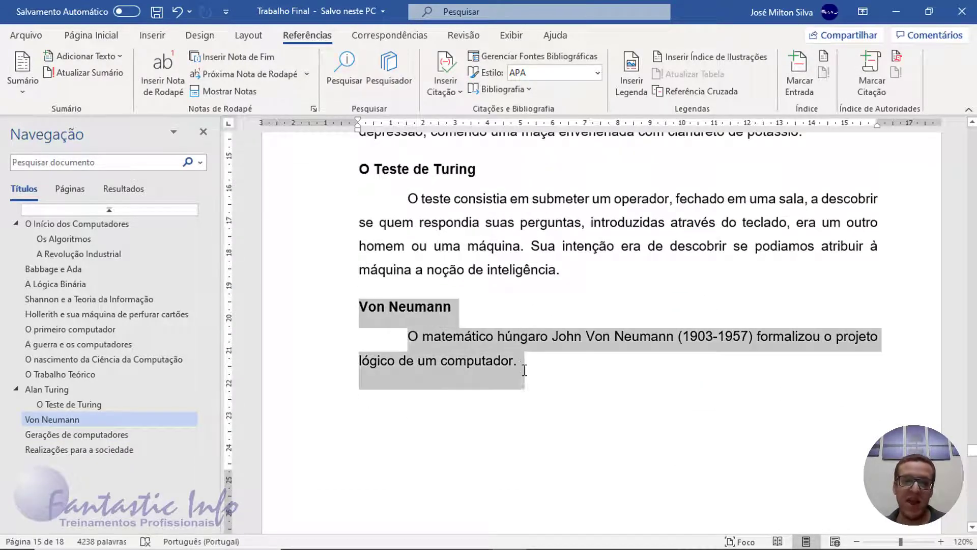
{"action": "left_click", "coordinate": [458, 302]}
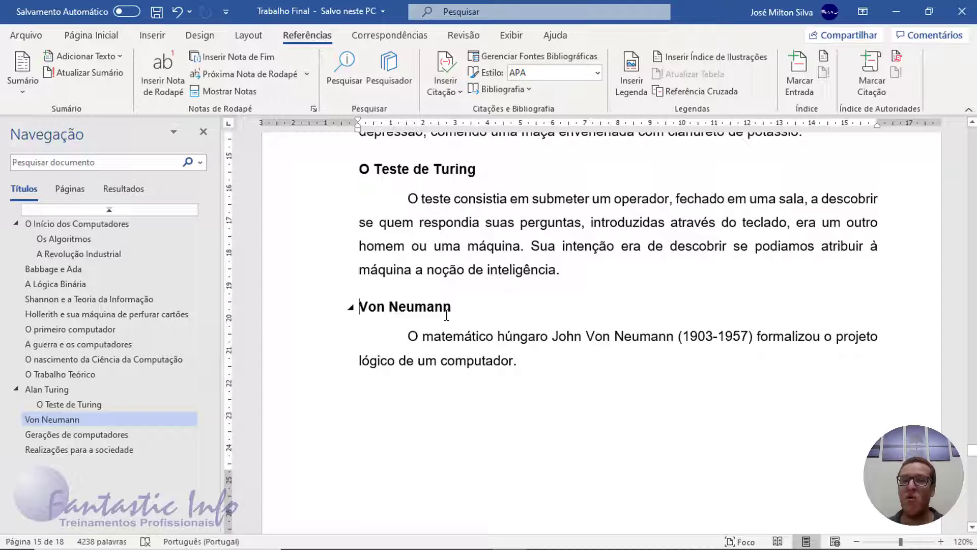
Step: Try to push the "Von Neumann" heading onto the next page by adding empty paragraphs before it
{"action": "key", "text": "Return"}
{"action": "key", "text": "Return"}
{"action": "key", "text": "Return"}
{"action": "key", "text": "Return"}
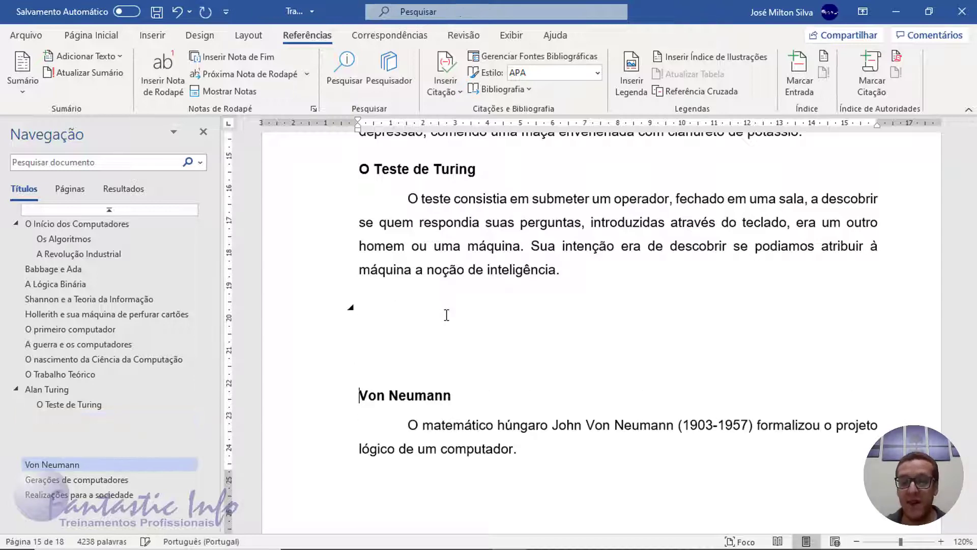
{"action": "key", "text": "BackSpace"}
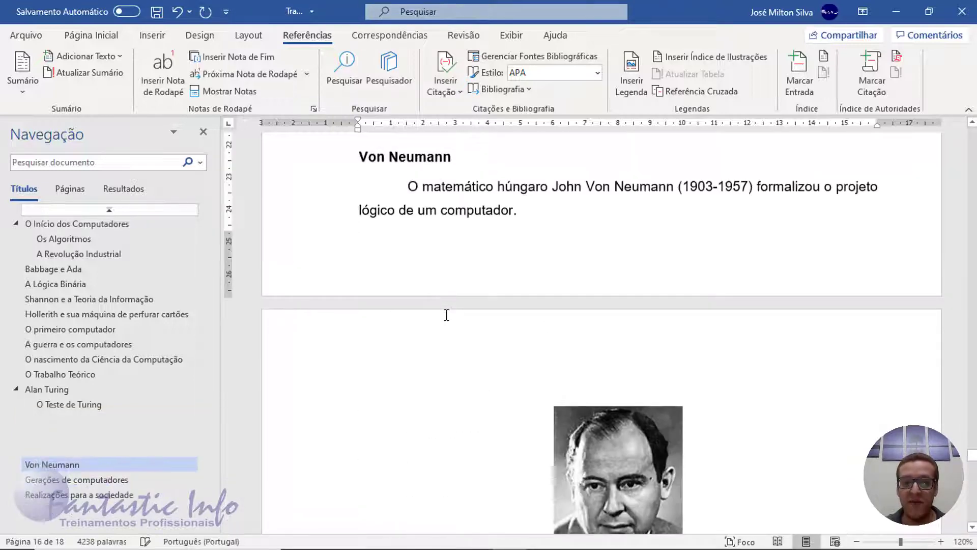
{"action": "key", "text": "Return"}
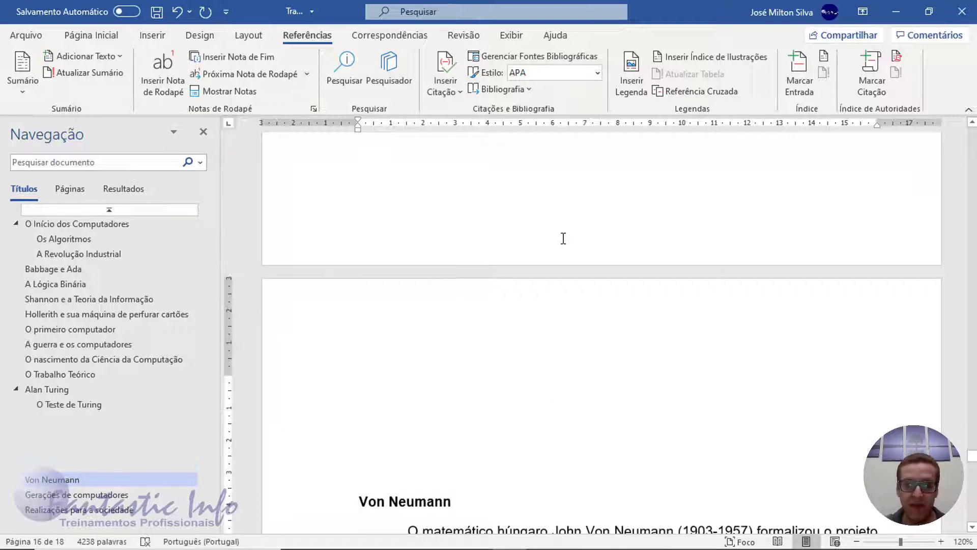
Step: Inspect the blank entries in the heading outline and delete the empty paragraphs above the "Von Neumann" heading
{"action": "scroll", "coordinate": [471, 403], "scroll_direction": "up", "scroll_amount": 10}
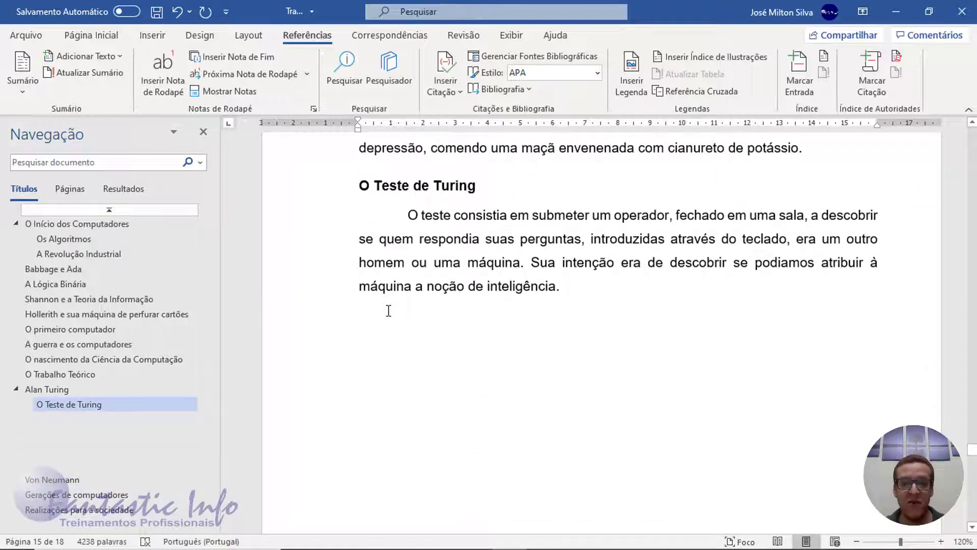
{"action": "left_click_drag", "start_coordinate": [389, 311], "coordinate": [380, 402]}
{"action": "left_click", "coordinate": [380, 401]}
{"action": "scroll", "coordinate": [415, 370], "scroll_direction": "down", "scroll_amount": 3}
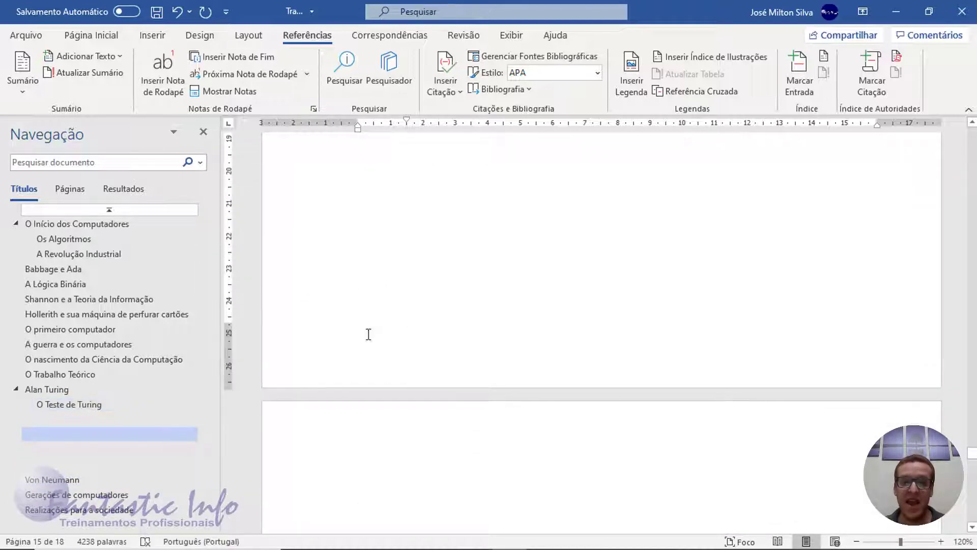
{"action": "scroll", "coordinate": [369, 334], "scroll_direction": "down", "scroll_amount": 2}
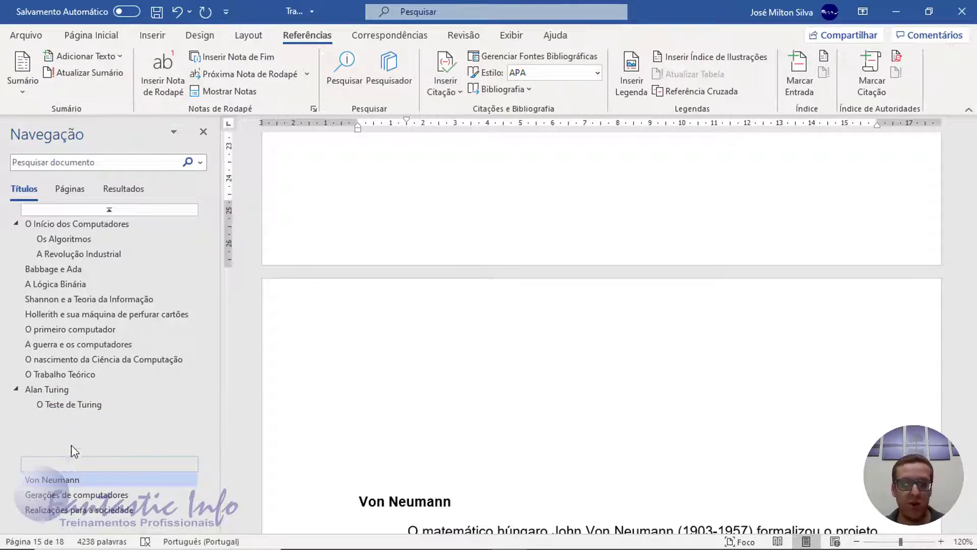
{"action": "left_click", "coordinate": [392, 374]}
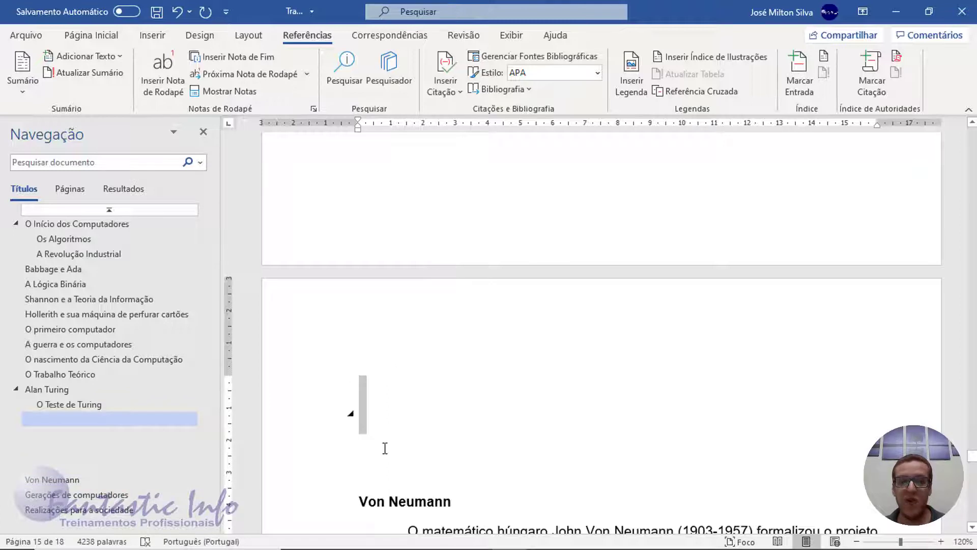
{"action": "left_click_drag", "start_coordinate": [385, 448], "coordinate": [381, 476]}
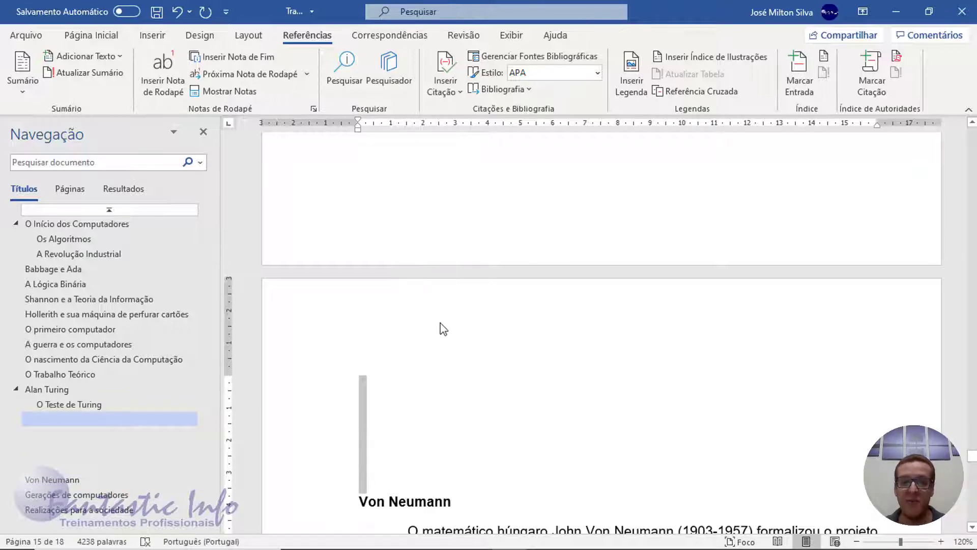
{"action": "scroll", "coordinate": [445, 329], "scroll_direction": "up", "scroll_amount": 2}
{"action": "scroll", "coordinate": [446, 331], "scroll_direction": "down", "scroll_amount": 2}
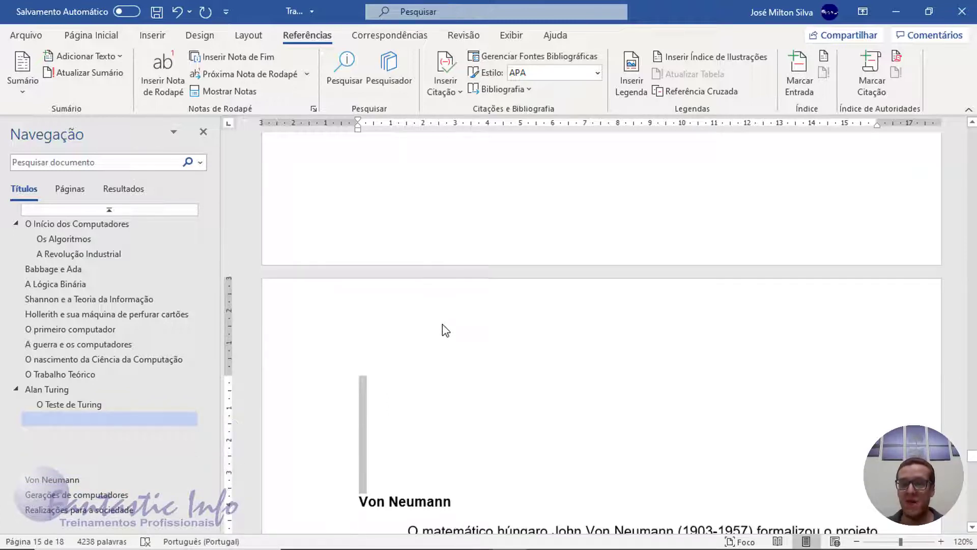
{"action": "key", "text": "Delete"}
{"action": "key", "text": "BackSpace"}
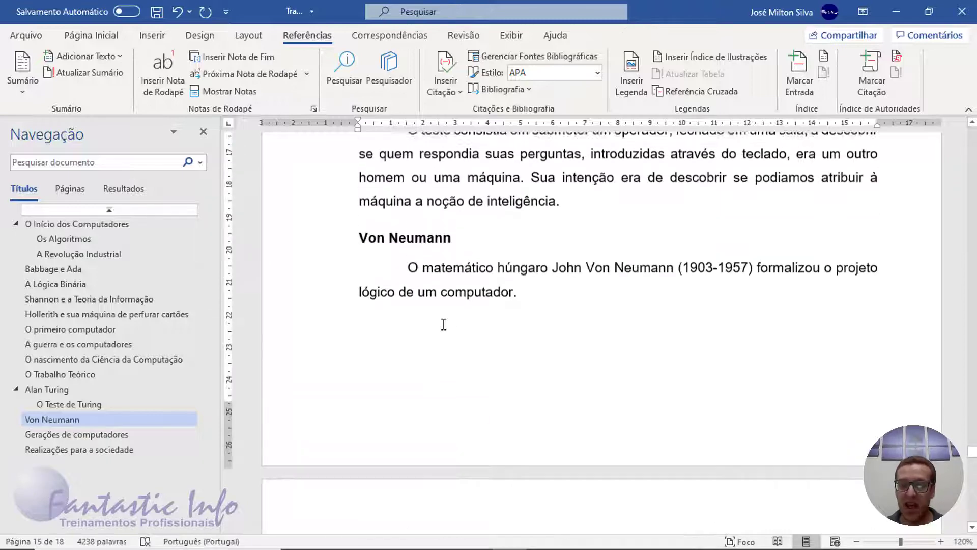
Step: Place the insertion point at the start of the "Von Neumann" heading and bring up the insertion commands
{"action": "left_click", "coordinate": [361, 240]}
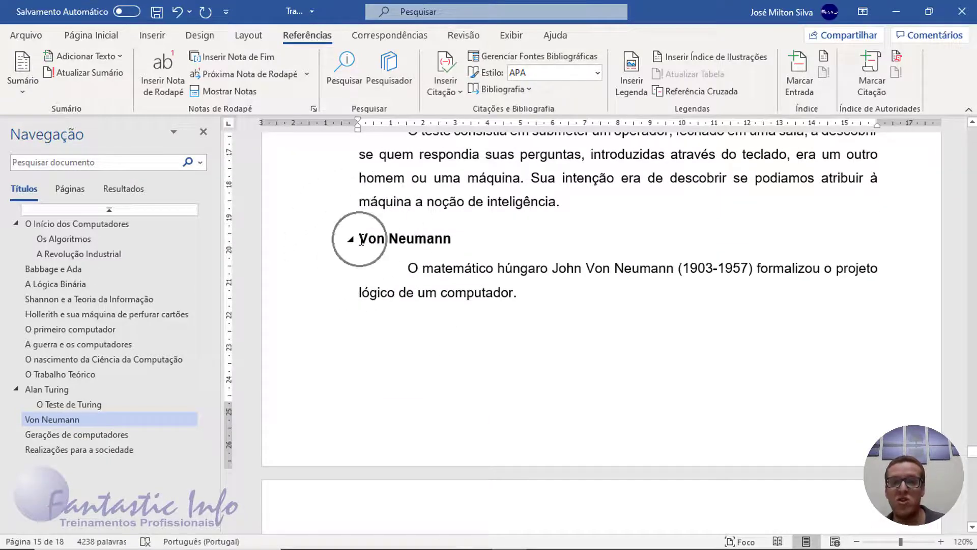
{"action": "left_click", "coordinate": [153, 37]}
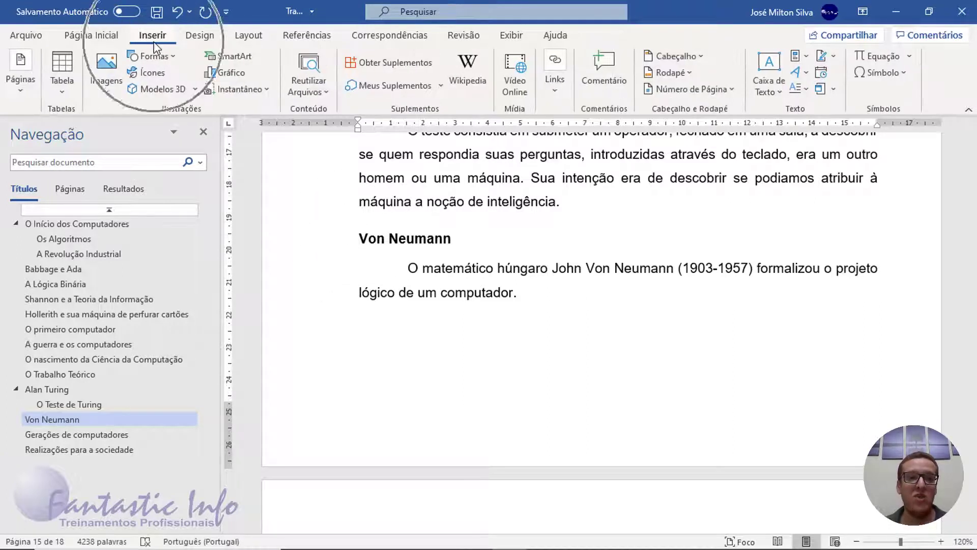
Step: Insert a page break directly before the "Von Neumann" heading
{"action": "left_click", "coordinate": [20, 90]}
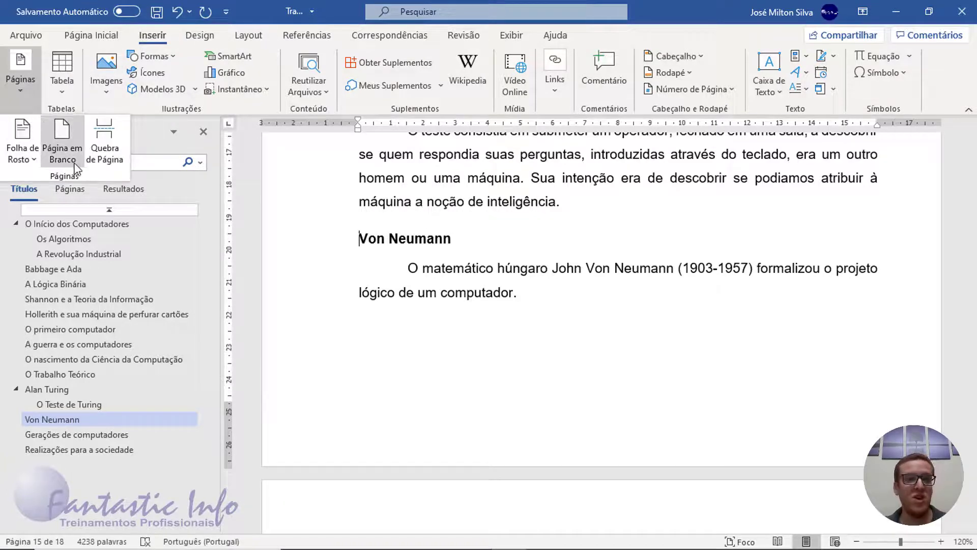
{"action": "key", "text": "ctrl"}
{"action": "key", "text": "ctrl"}
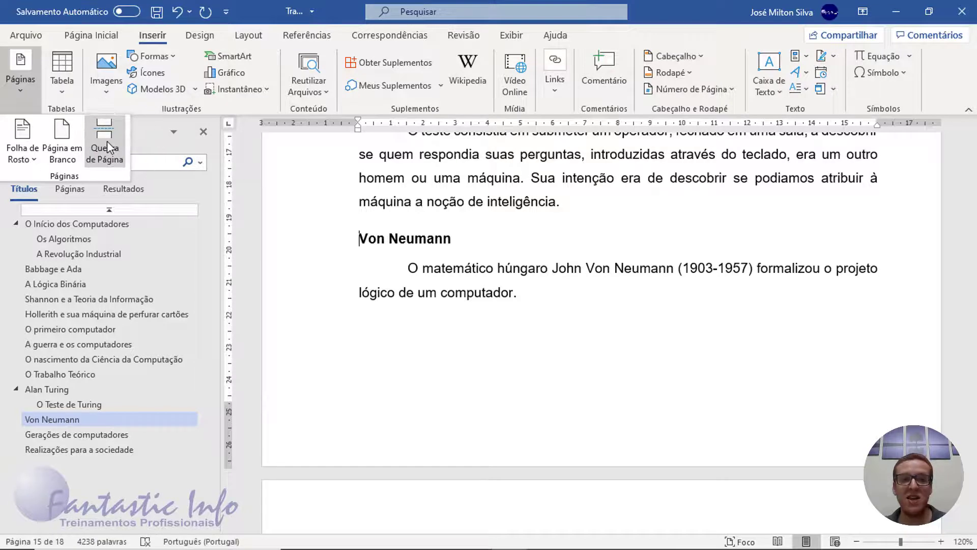
{"action": "left_click", "coordinate": [106, 141]}
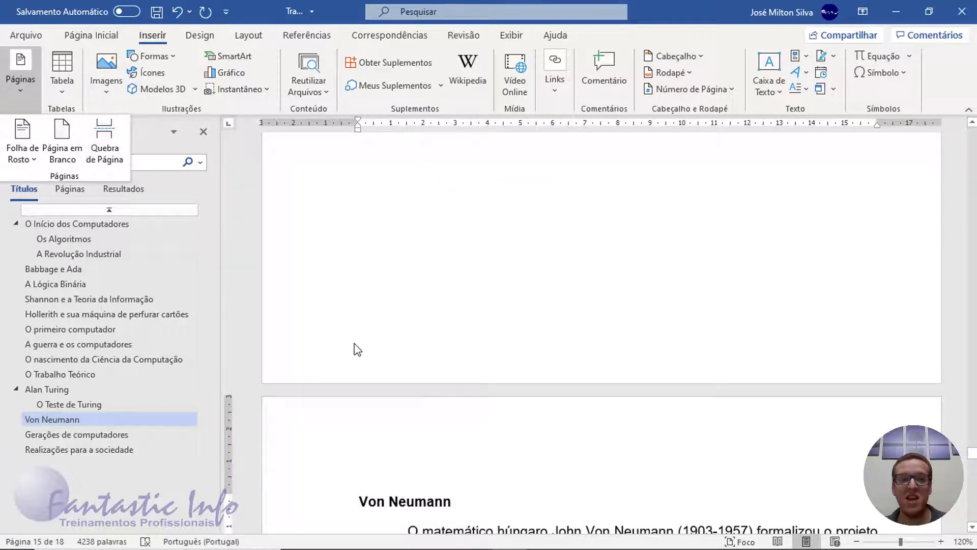
{"action": "scroll", "coordinate": [457, 492], "scroll_direction": "down", "scroll_amount": 4}
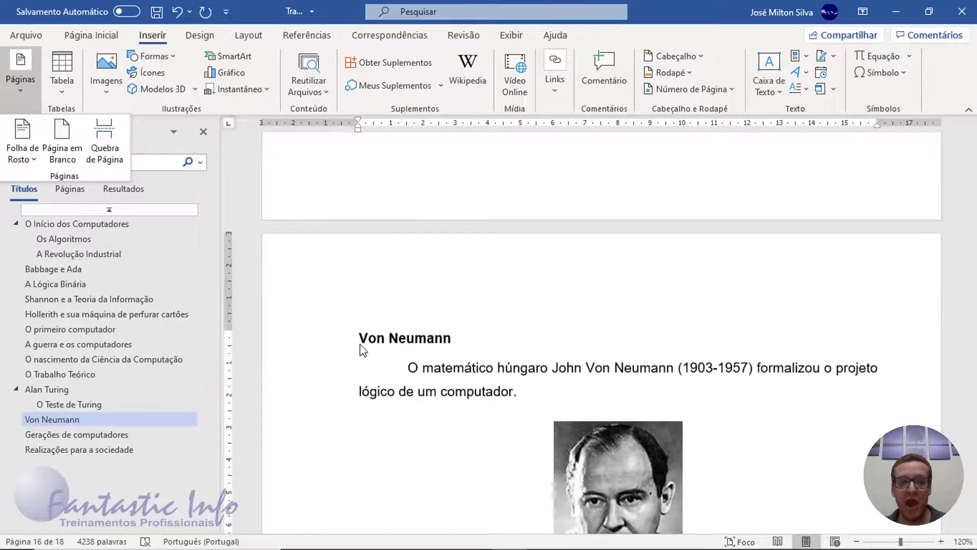
{"action": "scroll", "coordinate": [488, 344], "scroll_direction": "up", "scroll_amount": 9}
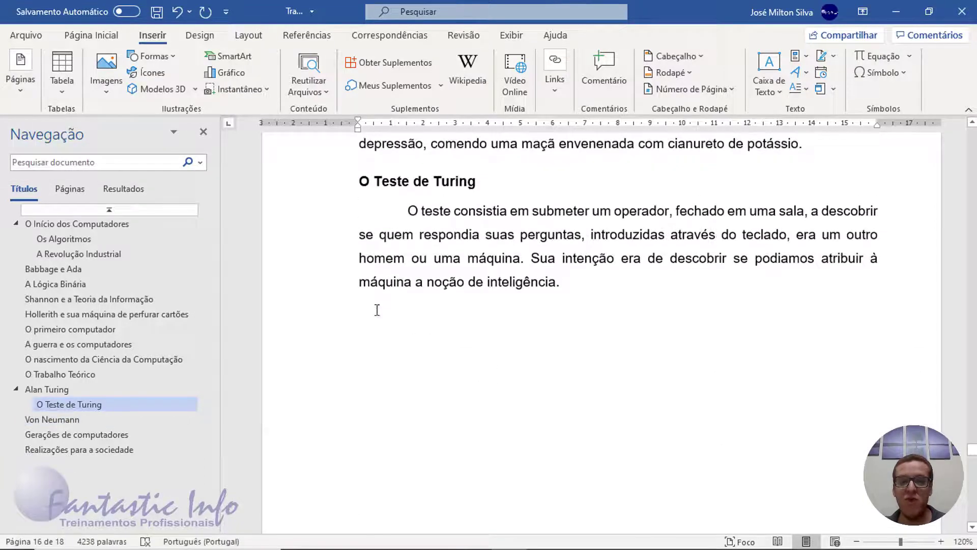
Step: Insert a page break directly before the "Realizações para a sociedade" heading
{"action": "scroll", "coordinate": [531, 408], "scroll_direction": "down", "scroll_amount": 12}
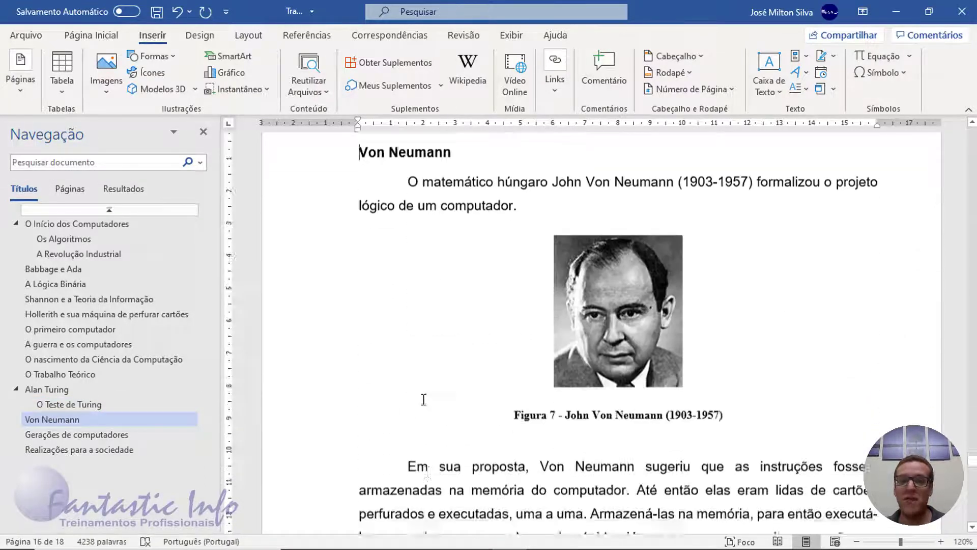
{"action": "scroll", "coordinate": [444, 415], "scroll_direction": "down", "scroll_amount": 15}
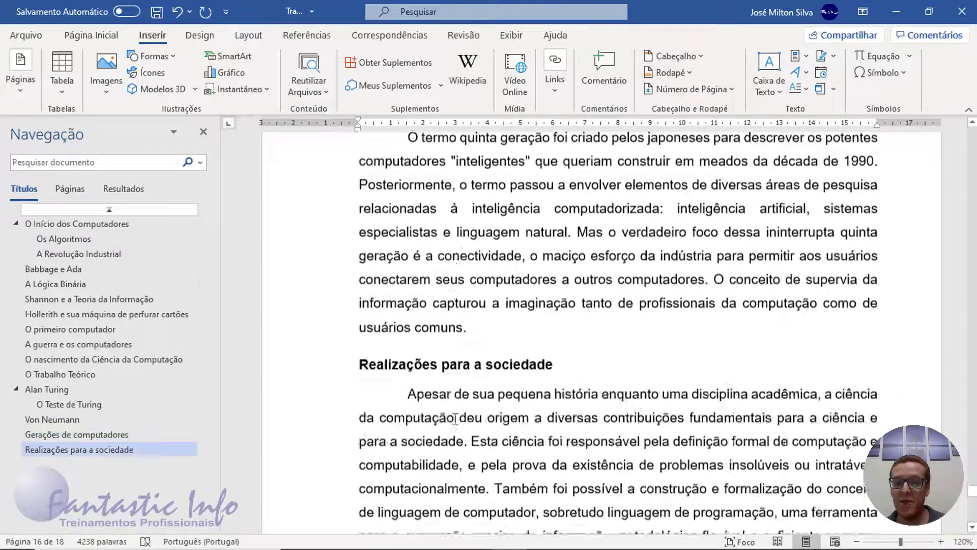
{"action": "scroll", "coordinate": [458, 427], "scroll_direction": "down", "scroll_amount": 5}
{"action": "scroll", "coordinate": [458, 426], "scroll_direction": "up", "scroll_amount": 8}
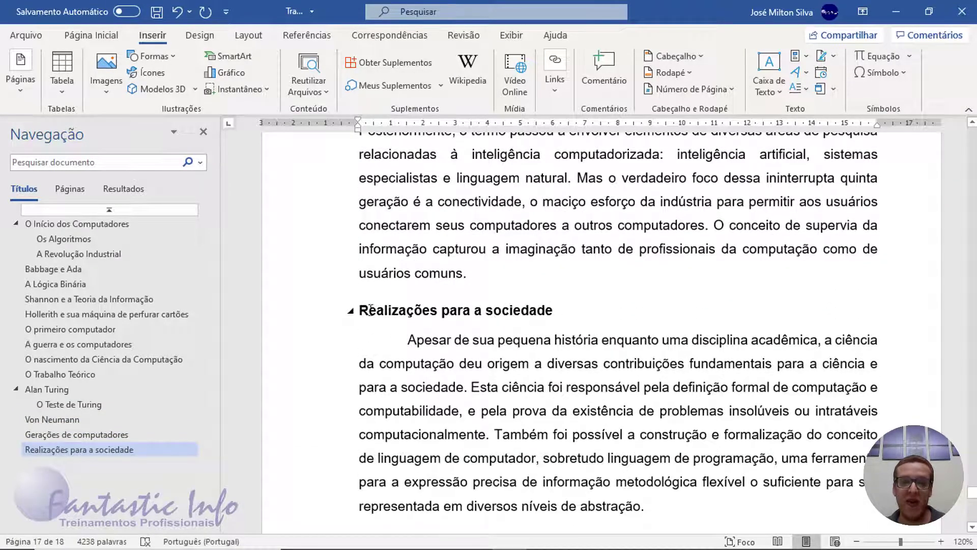
{"action": "left_click", "coordinate": [362, 307]}
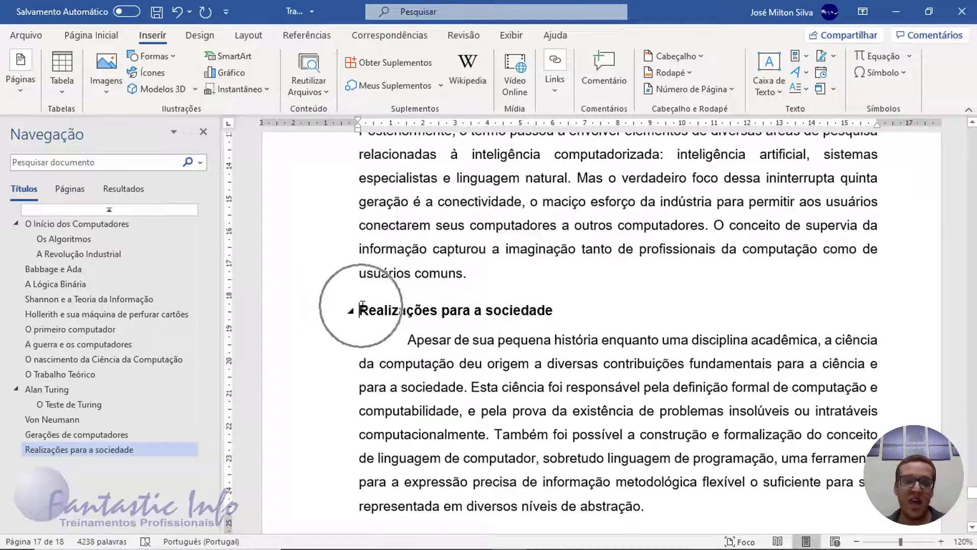
{"action": "left_click", "coordinate": [159, 39]}
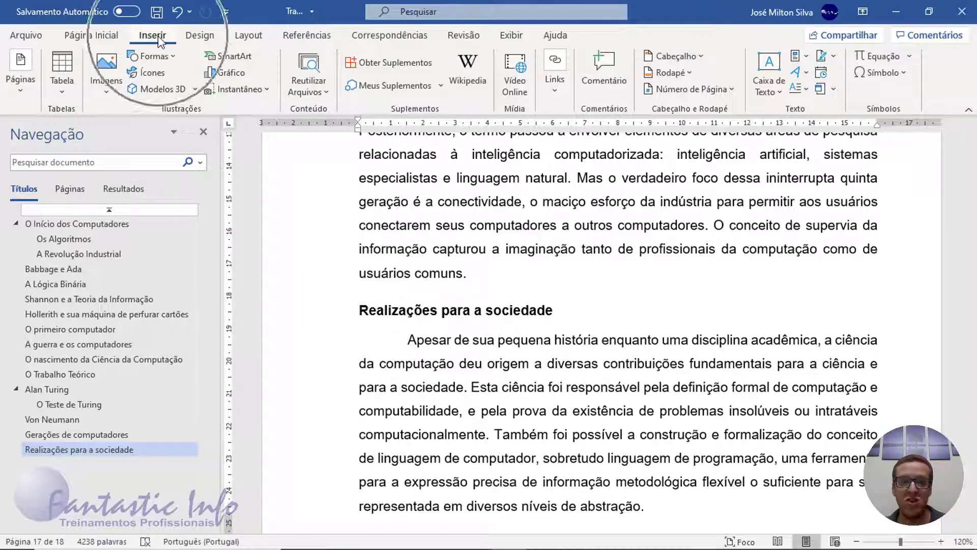
{"action": "left_click", "coordinate": [20, 85]}
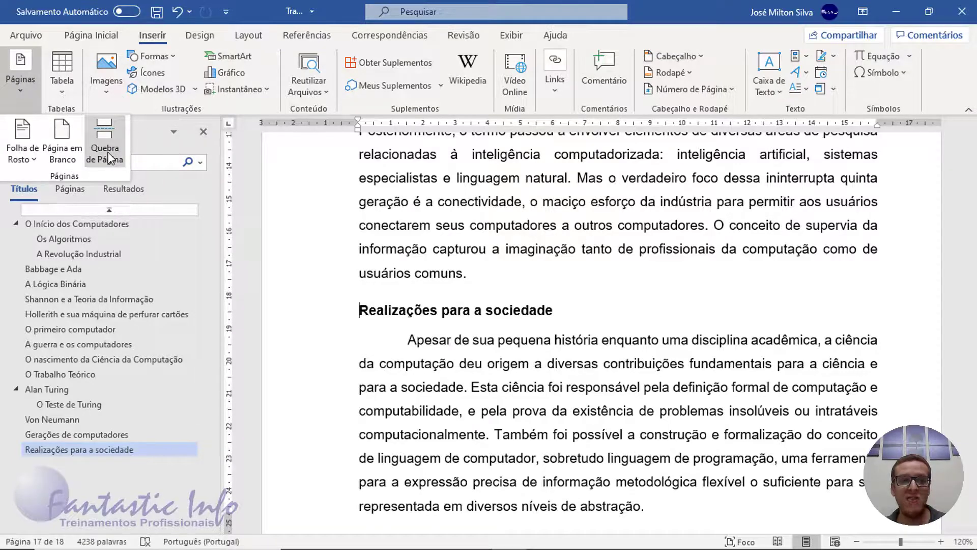
{"action": "left_click", "coordinate": [361, 311]}
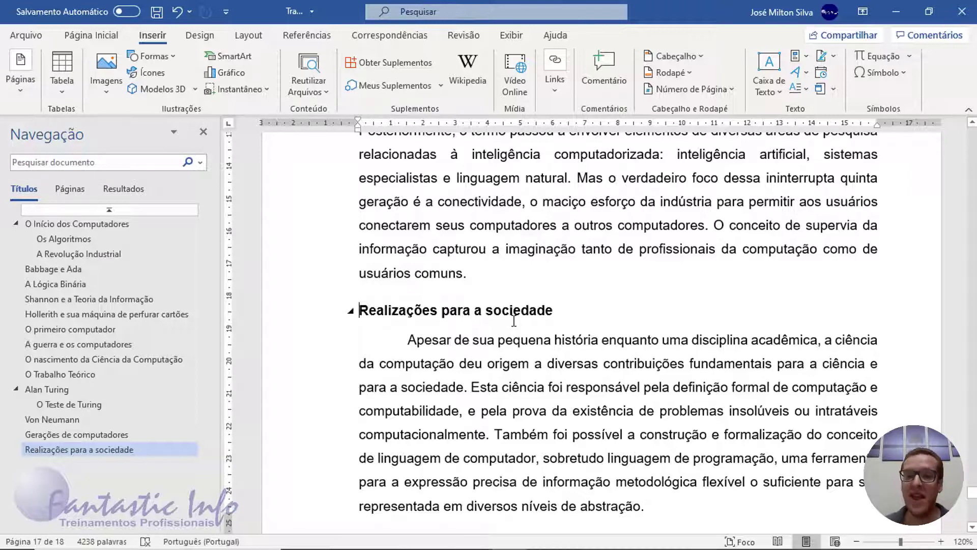
{"action": "key", "text": "ctrl+Return"}
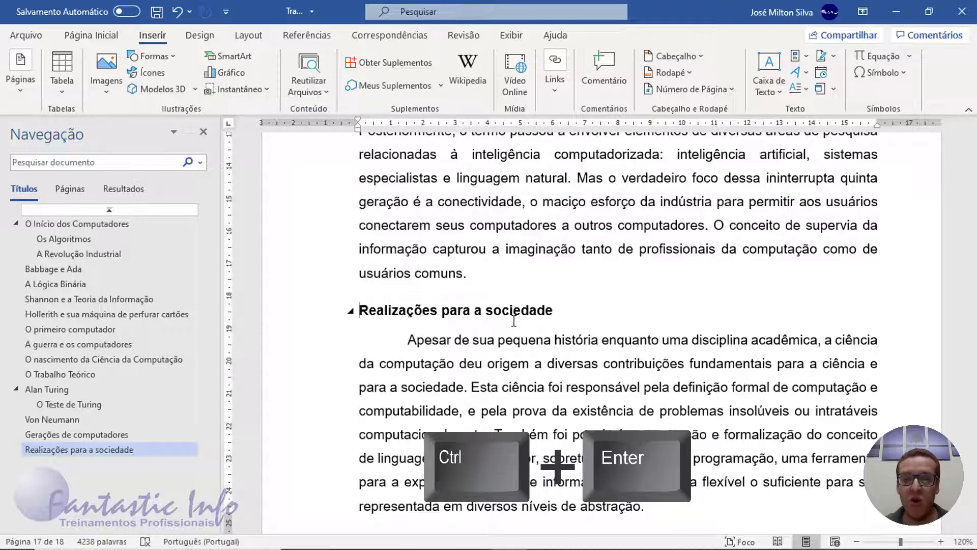
{"action": "key", "text": "ctrl+Return"}
{"action": "scroll", "coordinate": [636, 479], "scroll_direction": "down", "scroll_amount": 4}
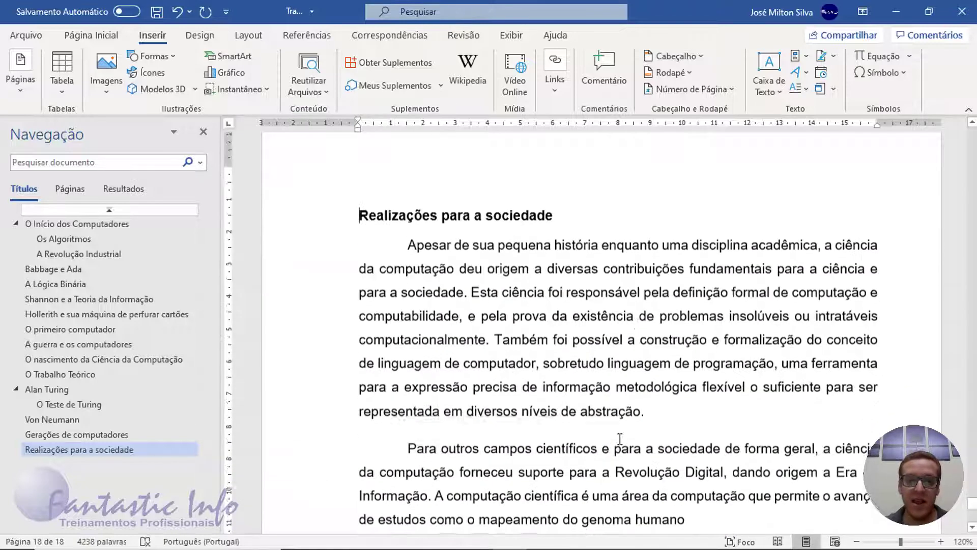
{"action": "scroll", "coordinate": [619, 438], "scroll_direction": "down", "scroll_amount": 7}
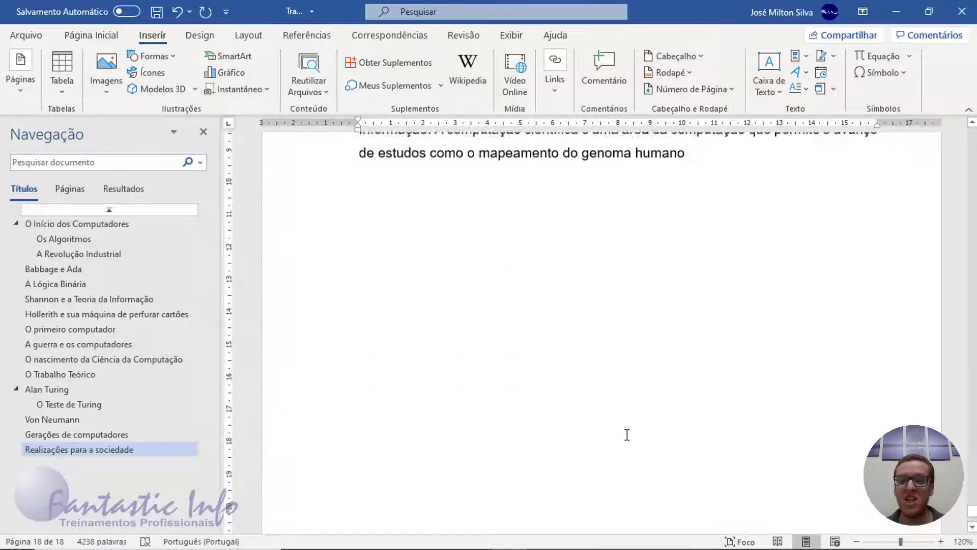
{"action": "scroll", "coordinate": [627, 434], "scroll_direction": "up", "scroll_amount": 10}
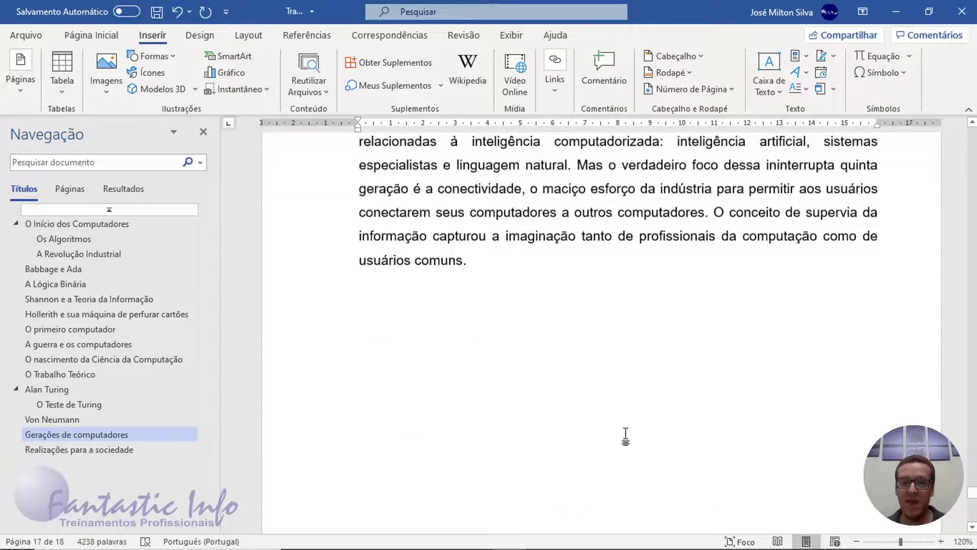
{"action": "scroll", "coordinate": [625, 435], "scroll_direction": "down", "scroll_amount": 10}
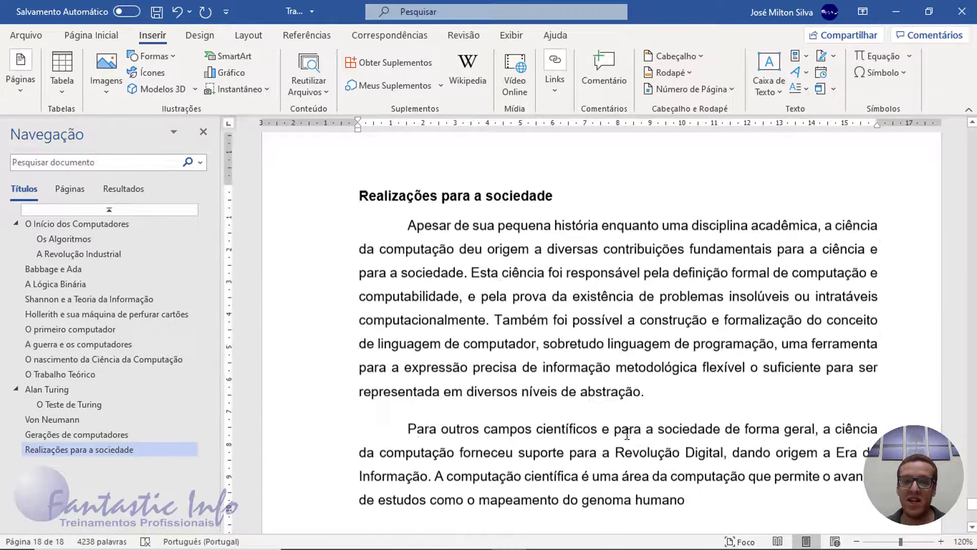
Step: End the final paragraph with a period after "genoma humano" and start a new line below it
{"action": "scroll", "coordinate": [627, 436], "scroll_direction": "down", "scroll_amount": 5}
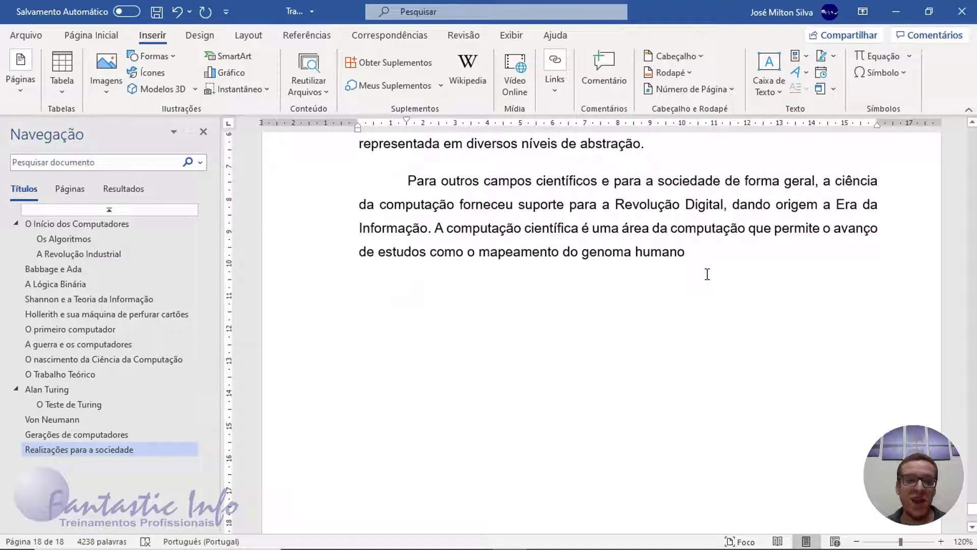
{"action": "type", "text": "."}
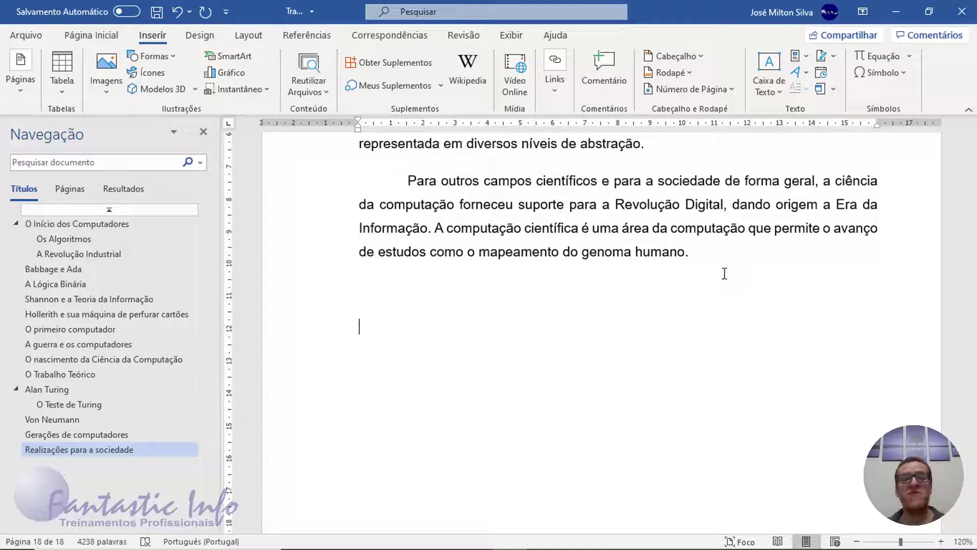
{"action": "scroll", "coordinate": [598, 258], "scroll_direction": "down", "scroll_amount": 5}
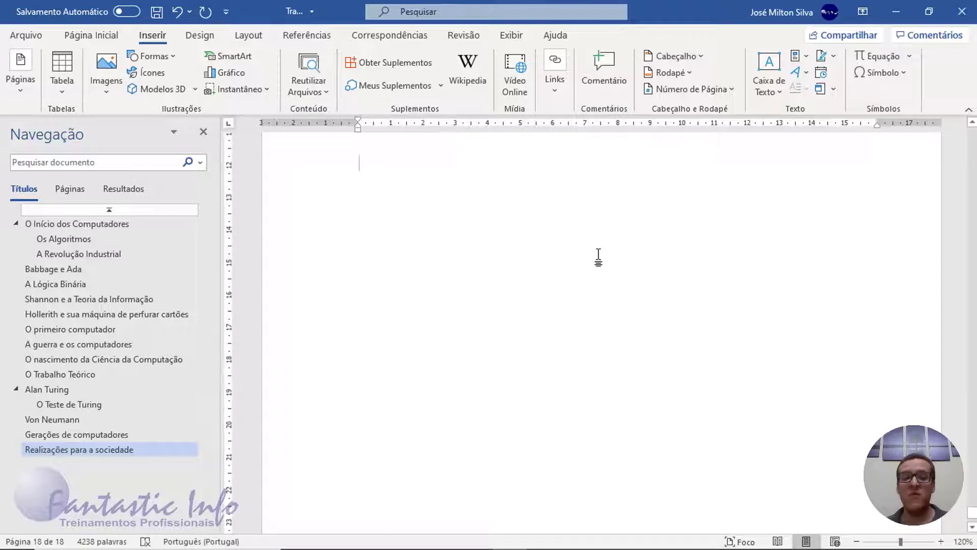
{"action": "scroll", "coordinate": [549, 326], "scroll_direction": "up", "scroll_amount": 5}
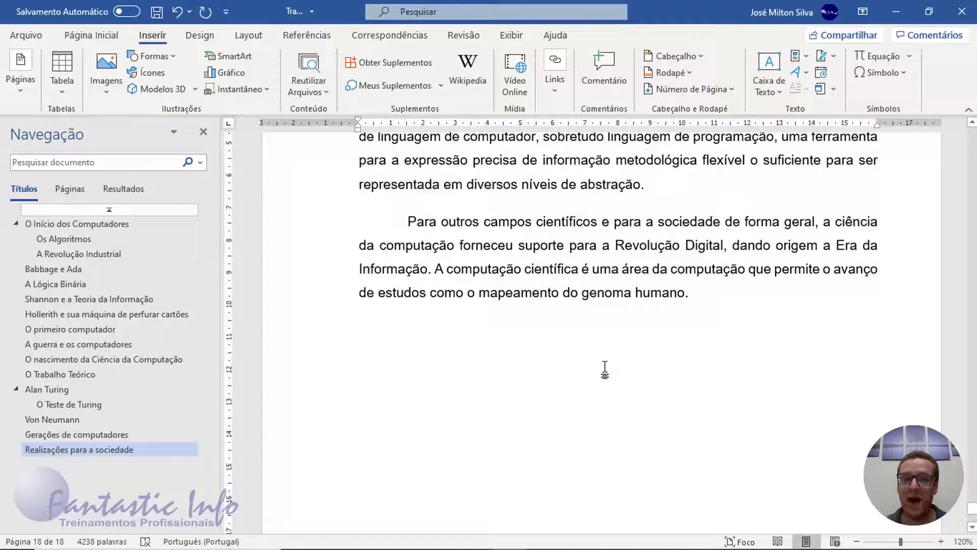
Step: Insert a page break below the final paragraph to add a blank page at the document's end
{"action": "key", "text": "ctrl+Return"}
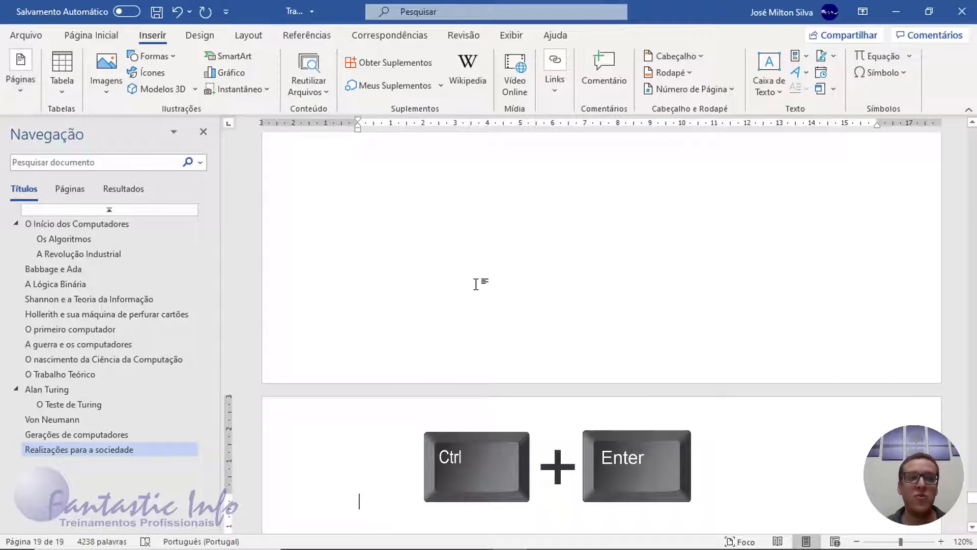
{"action": "scroll", "coordinate": [499, 484], "scroll_direction": "down", "scroll_amount": 3}
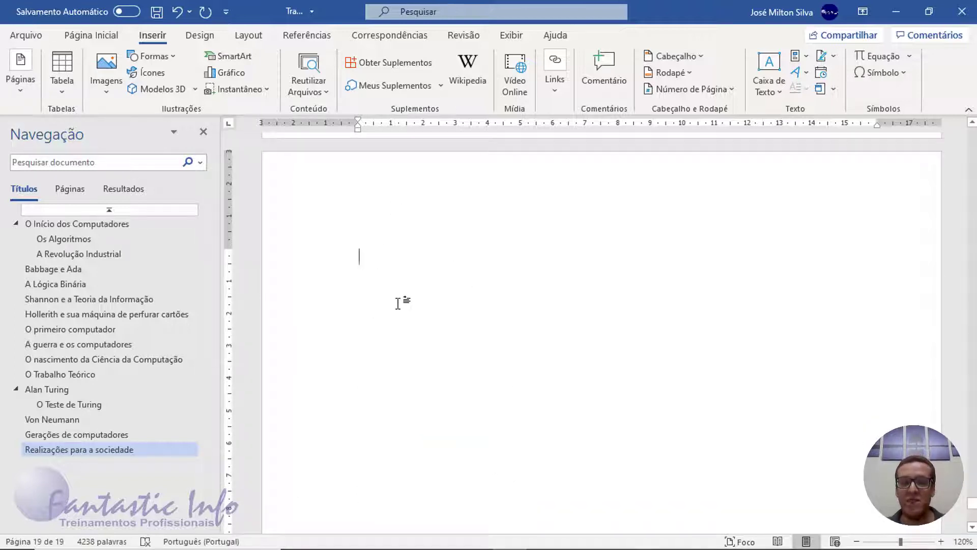
{"action": "scroll", "coordinate": [399, 303], "scroll_direction": "down", "scroll_amount": 10}
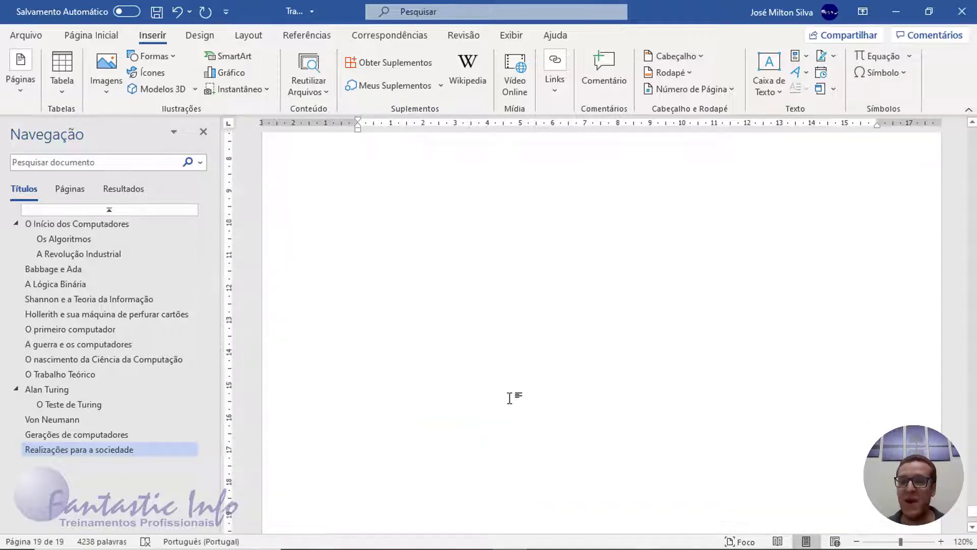
{"action": "key", "text": "ctrl+Return"}
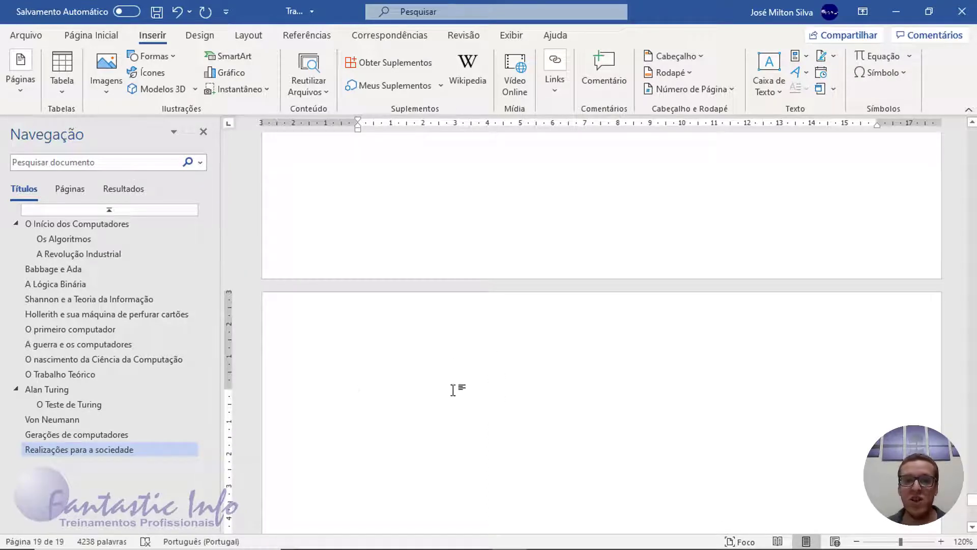
Step: Enter the title text "Considerações Finais" at the start of the new last page
{"action": "type", "text": "Conside"}
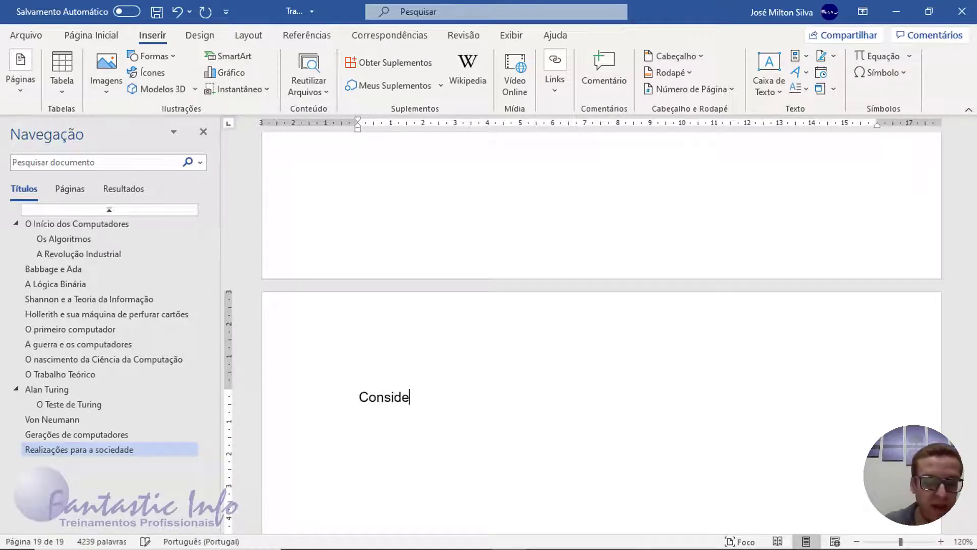
{"action": "type", "text": "raç"}
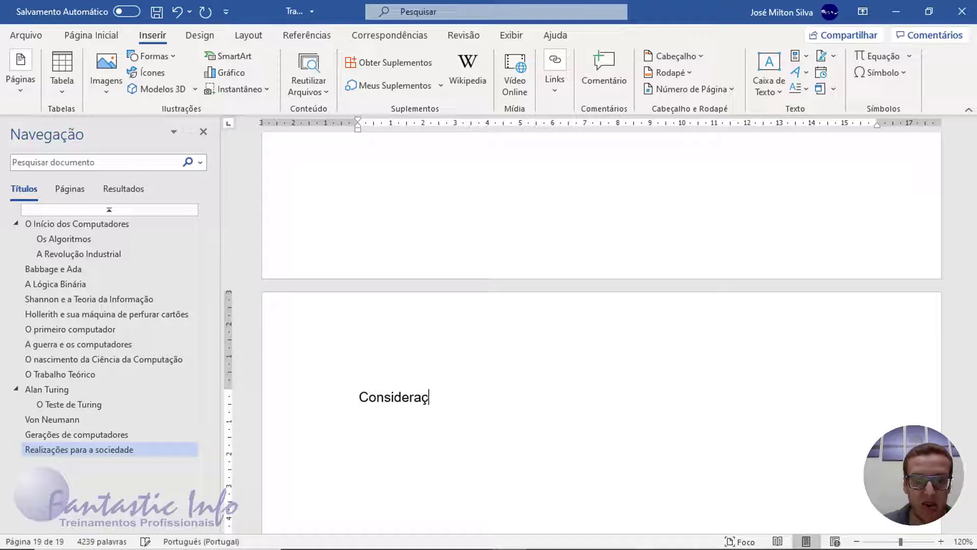
{"action": "type", "text": "ões "}
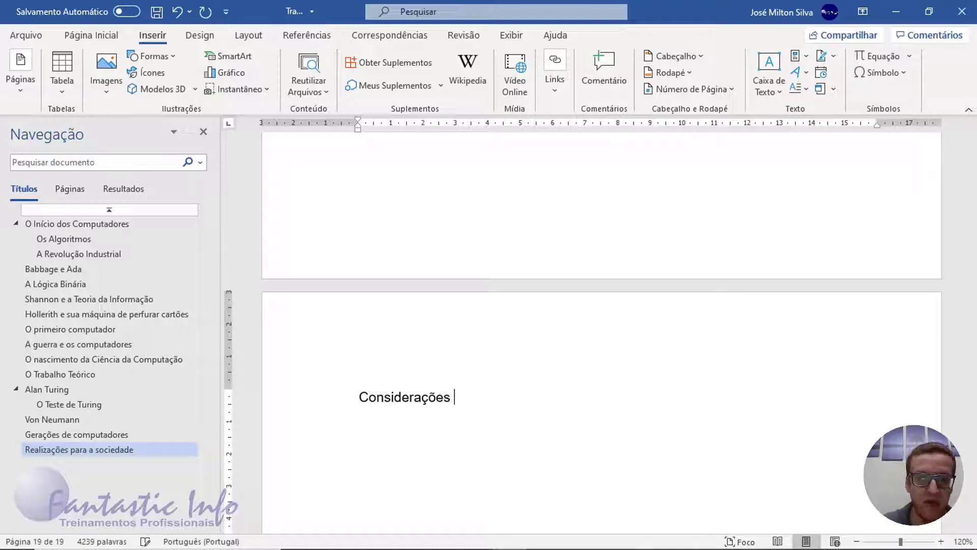
{"action": "type", "text": "Finais"}
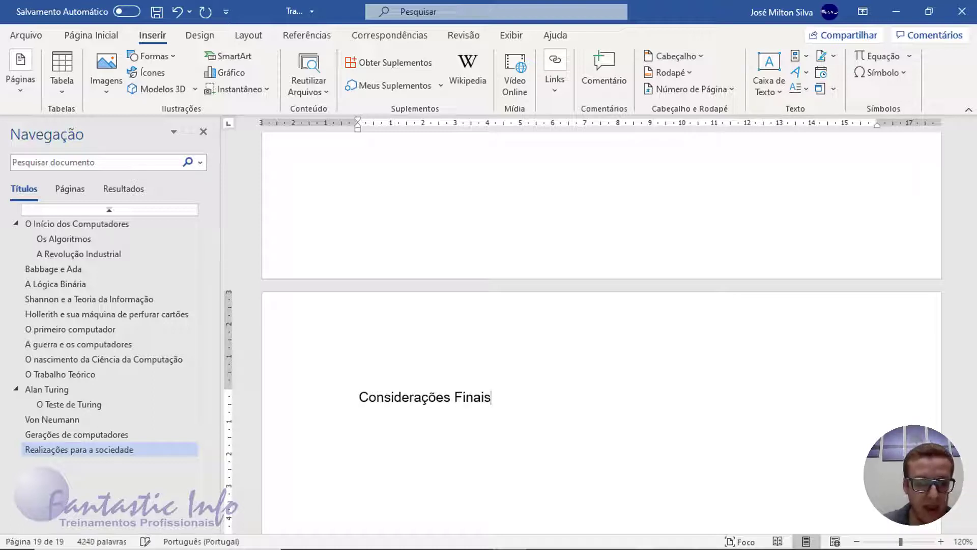
{"action": "scroll", "coordinate": [474, 421], "scroll_direction": "up", "scroll_amount": 3}
{"action": "scroll", "coordinate": [479, 447], "scroll_direction": "down", "scroll_amount": 3}
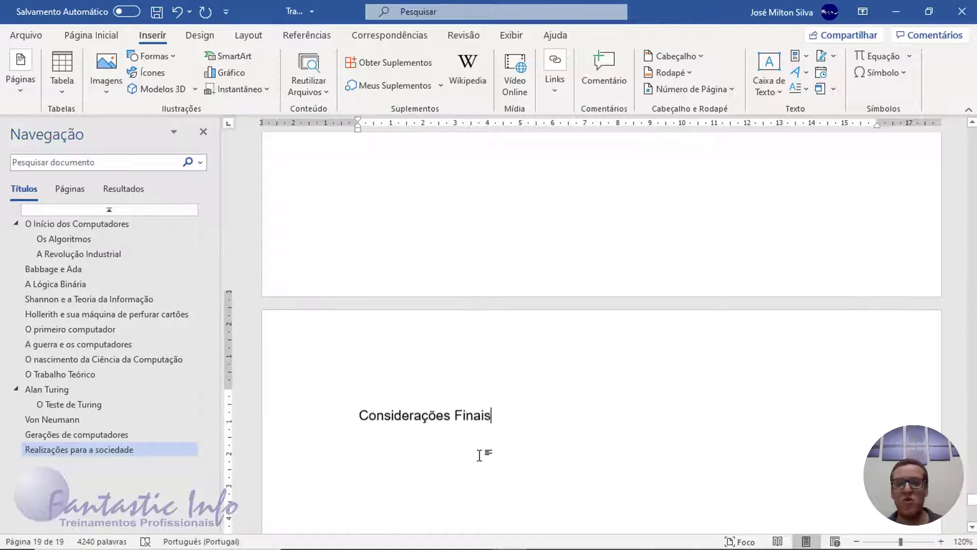
{"action": "scroll", "coordinate": [481, 454], "scroll_direction": "down", "scroll_amount": 1}
Step: Copy the formatting of the "Realizações para a sociedade" heading onto the "Considerações Finais" title on the last page
{"action": "scroll", "coordinate": [483, 453], "scroll_direction": "up", "scroll_amount": 5}
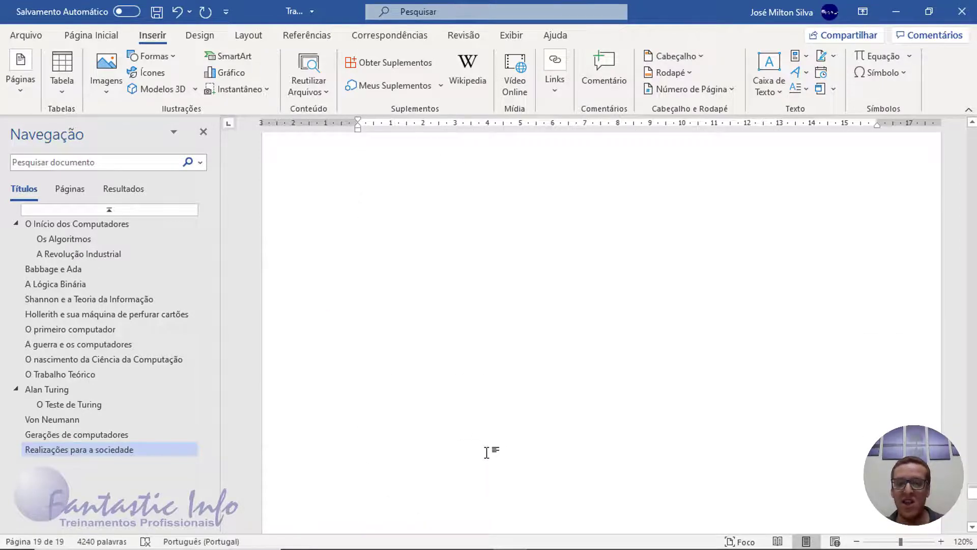
{"action": "scroll", "coordinate": [484, 452], "scroll_direction": "down", "scroll_amount": 4}
{"action": "scroll", "coordinate": [478, 442], "scroll_direction": "up", "scroll_amount": 8}
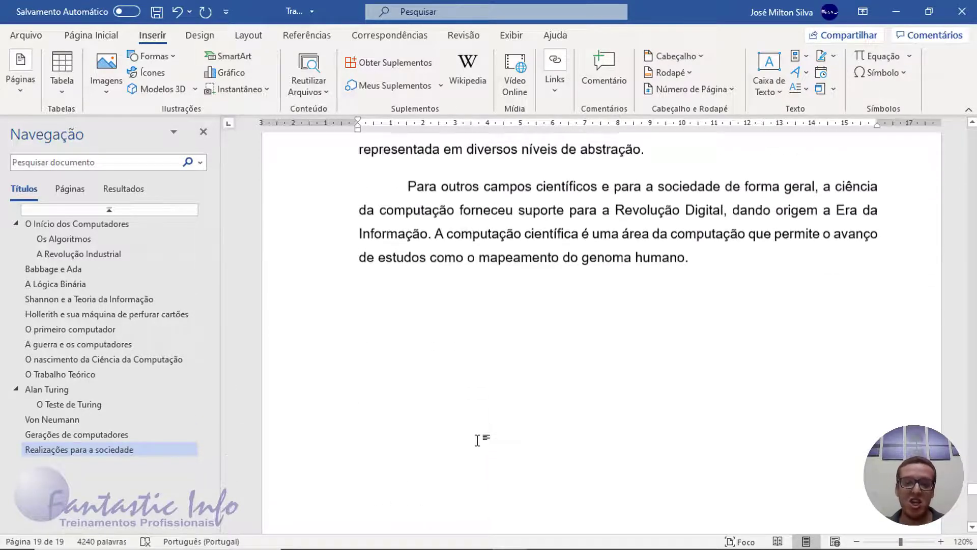
{"action": "scroll", "coordinate": [478, 441], "scroll_direction": "up", "scroll_amount": 5}
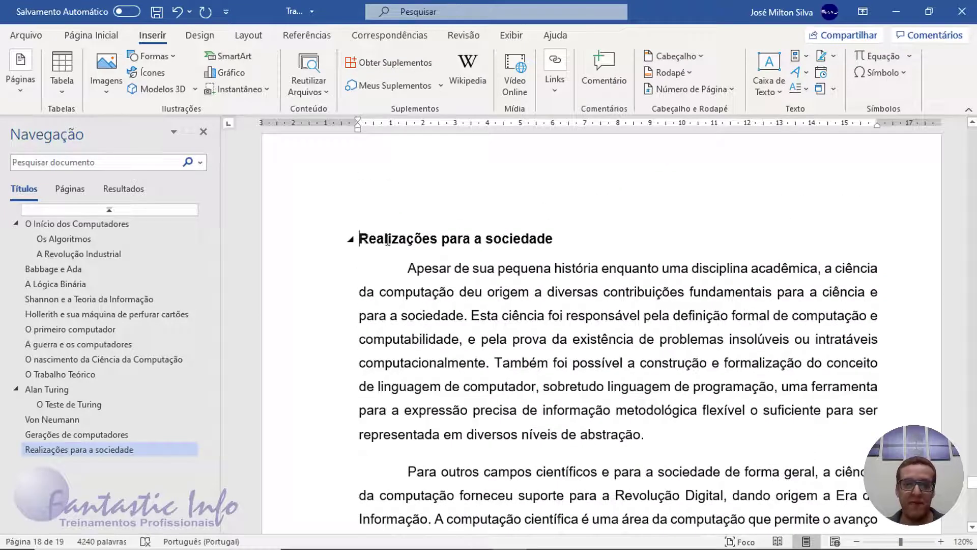
{"action": "left_click_drag", "start_coordinate": [388, 240], "coordinate": [560, 241]}
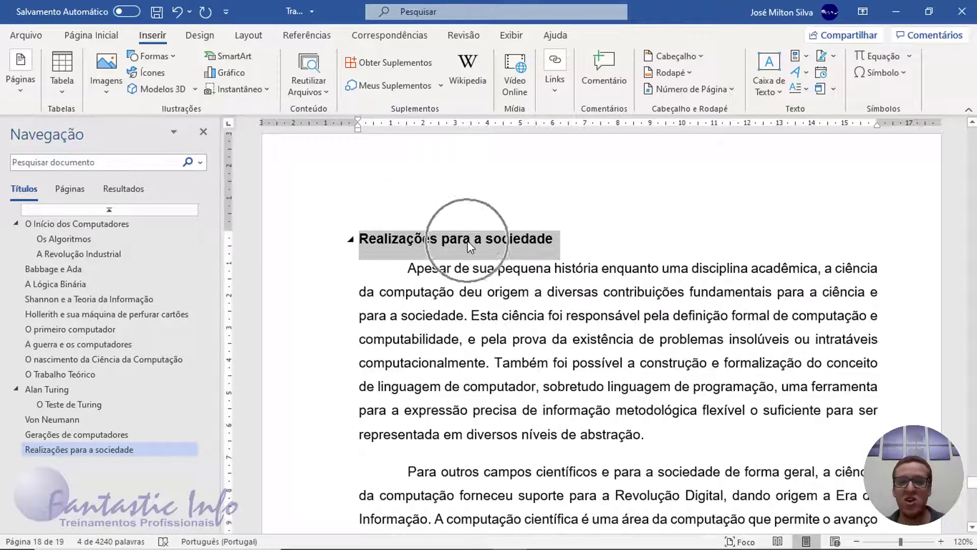
{"action": "left_click", "coordinate": [101, 37]}
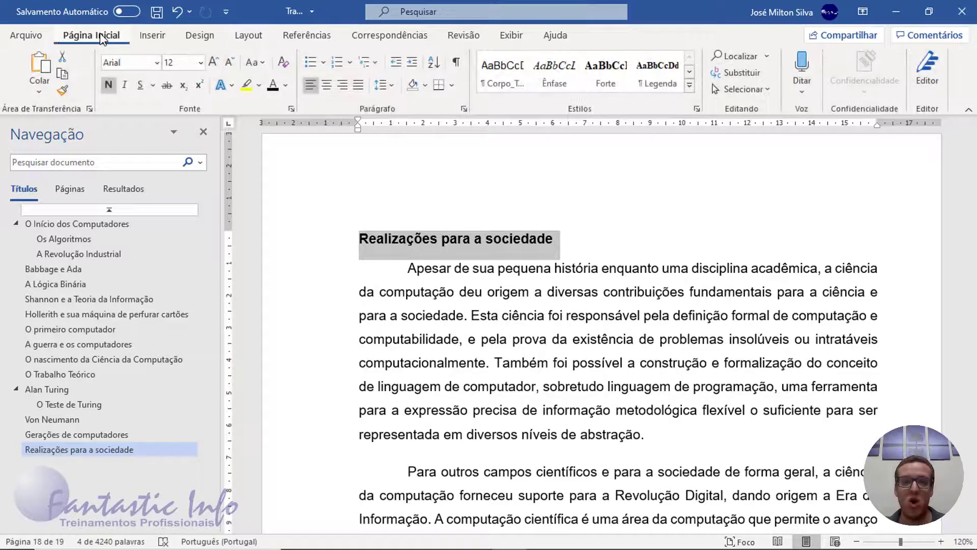
{"action": "left_click", "coordinate": [63, 91]}
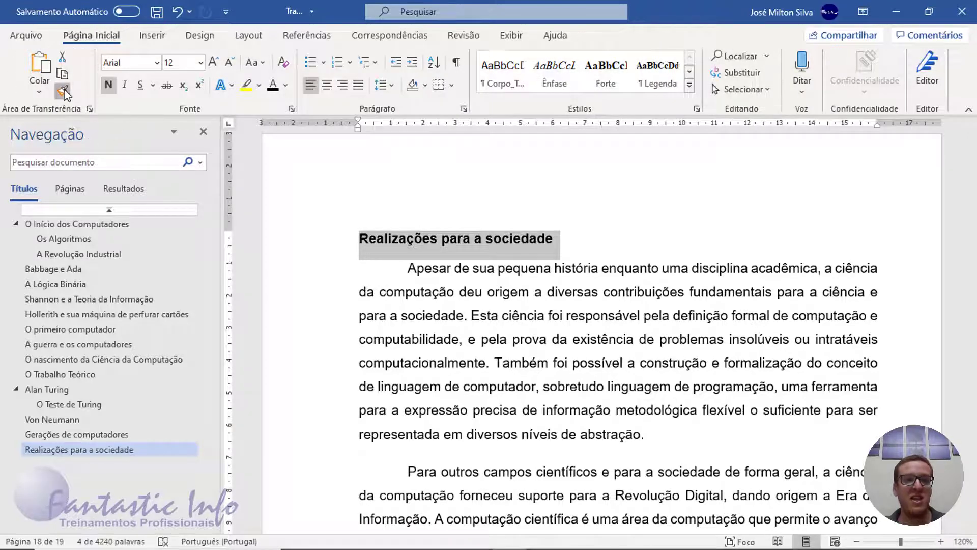
{"action": "scroll", "coordinate": [419, 306], "scroll_direction": "down", "scroll_amount": 12}
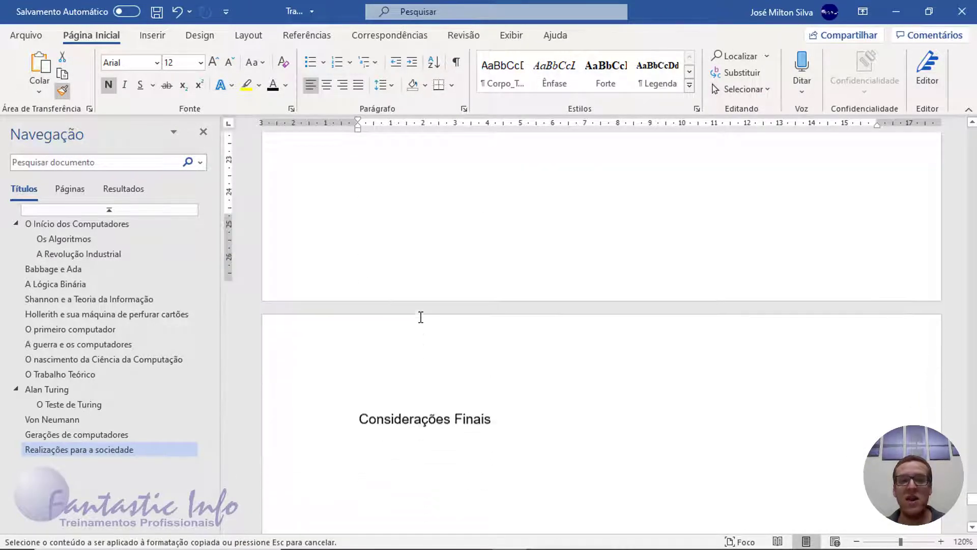
{"action": "mouse_move", "coordinate": [353, 401]}
{"action": "left_mouse_down"}
{"action": "mouse_move", "coordinate": [467, 401]}
{"action": "mouse_move", "coordinate": [468, 414]}
{"action": "left_mouse_up"}
{"action": "left_click", "coordinate": [453, 427]}
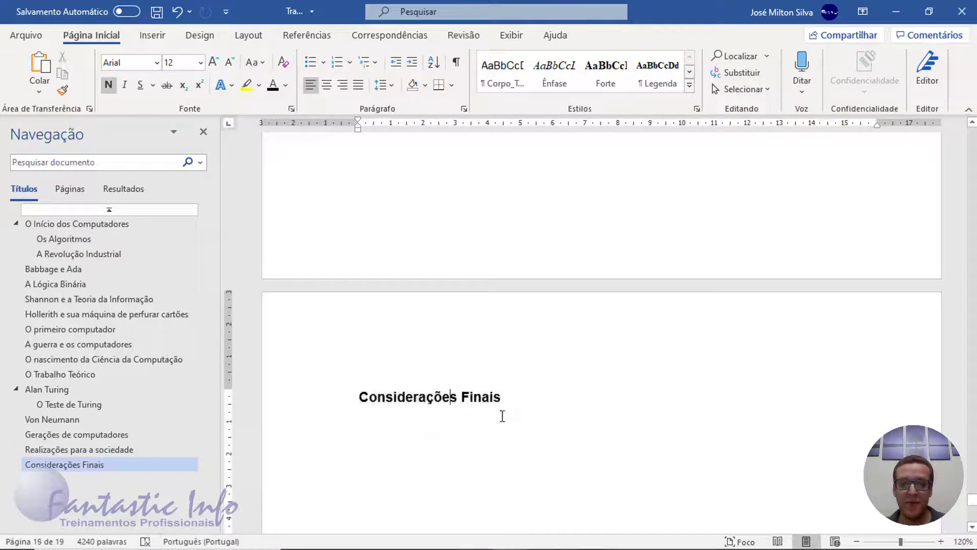
Step: Start a body paragraph below the "Considerações Finais" heading with the text "Concluimos que"
{"action": "left_click", "coordinate": [523, 405]}
{"action": "key", "text": "Return"}
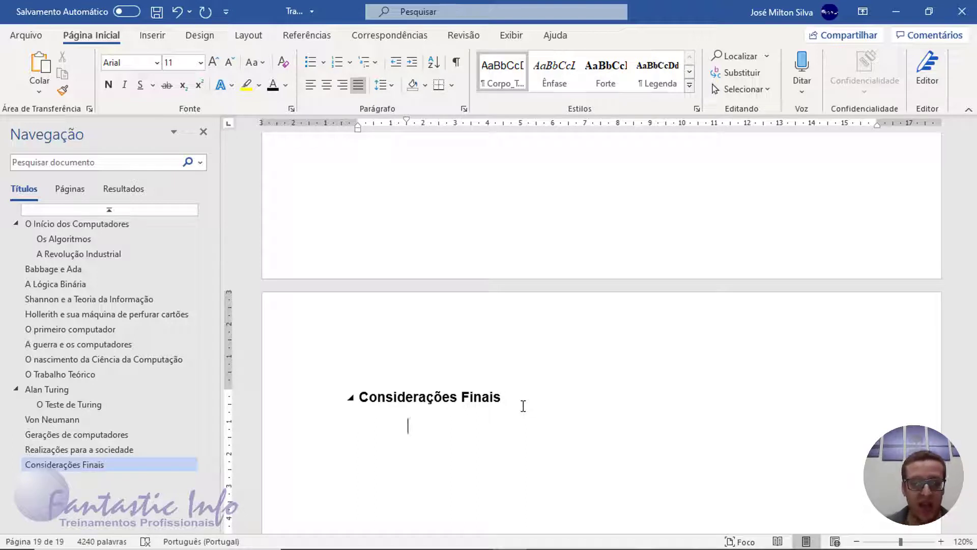
{"action": "type", "text": "Hol"}
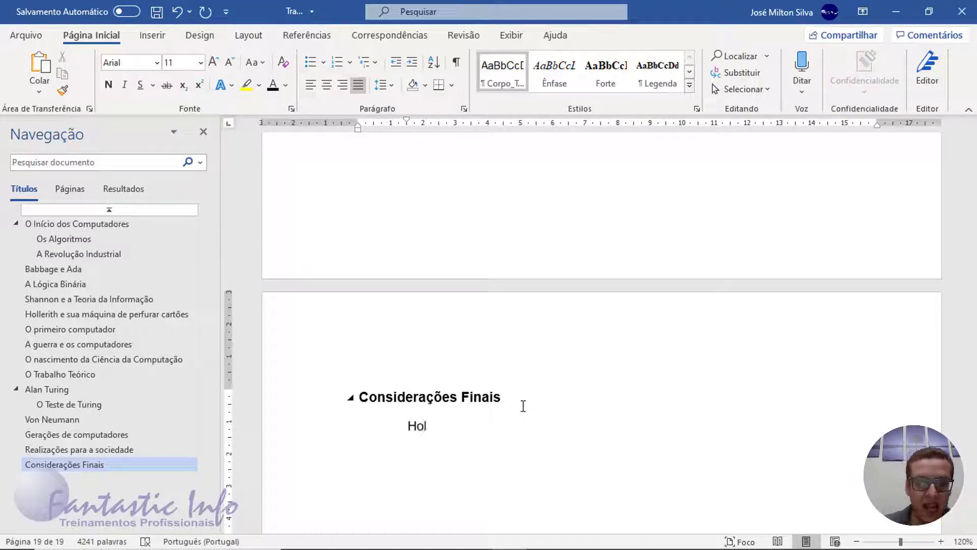
{"action": "key", "text": "BackSpace"}
{"action": "key", "text": "BackSpace"}
{"action": "key", "text": "BackSpace"}
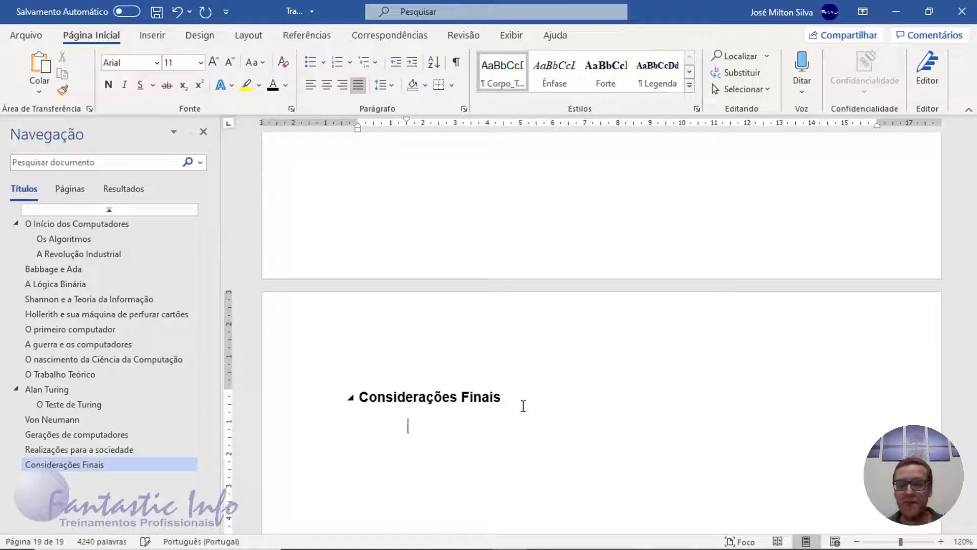
{"action": "type", "text": "Concluimos que"}
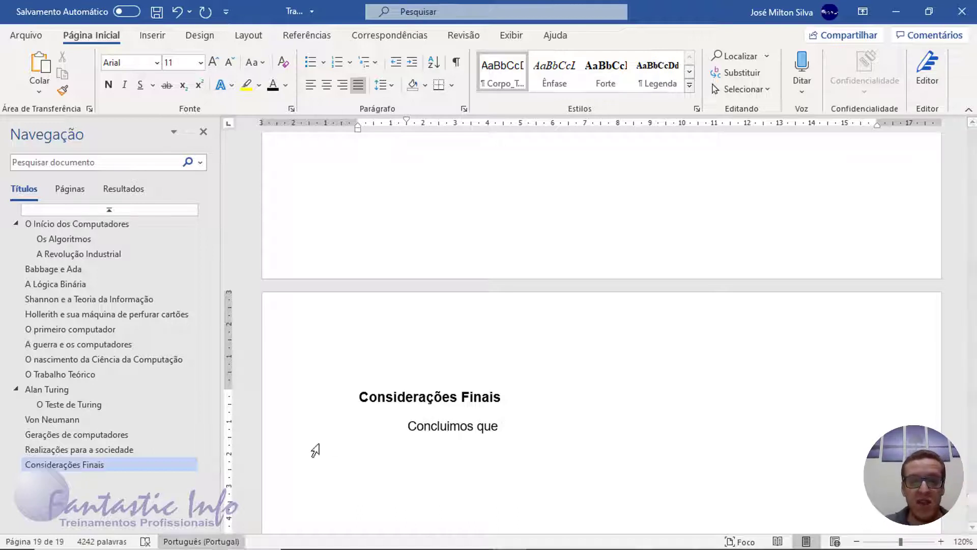
Step: Copy the formatting of the paragraph starting "Para outros campos científicos" onto the "Concluimos que" paragraph
{"action": "scroll", "coordinate": [454, 292], "scroll_direction": "down", "scroll_amount": 6}
{"action": "scroll", "coordinate": [455, 291], "scroll_direction": "up", "scroll_amount": 8}
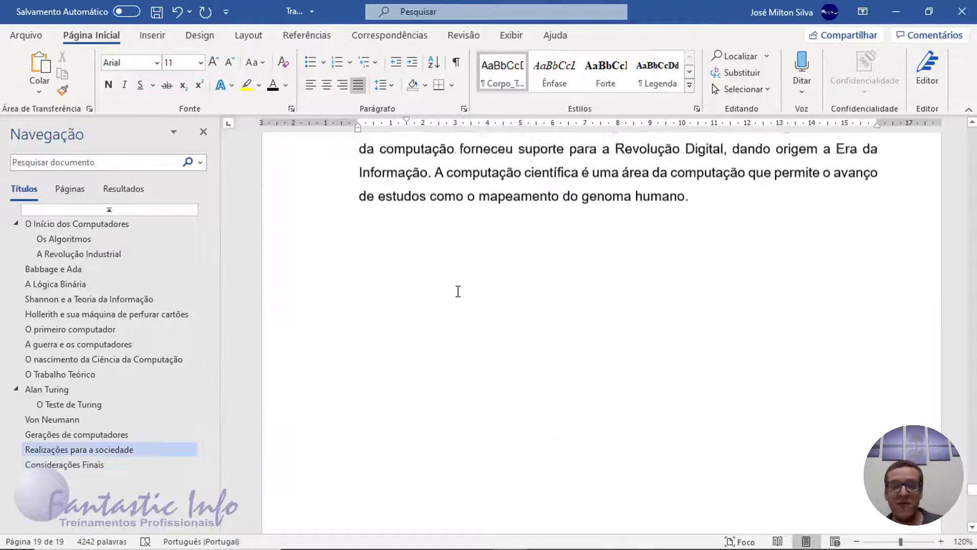
{"action": "scroll", "coordinate": [480, 316], "scroll_direction": "down", "scroll_amount": 2}
{"action": "scroll", "coordinate": [480, 317], "scroll_direction": "down", "scroll_amount": 8}
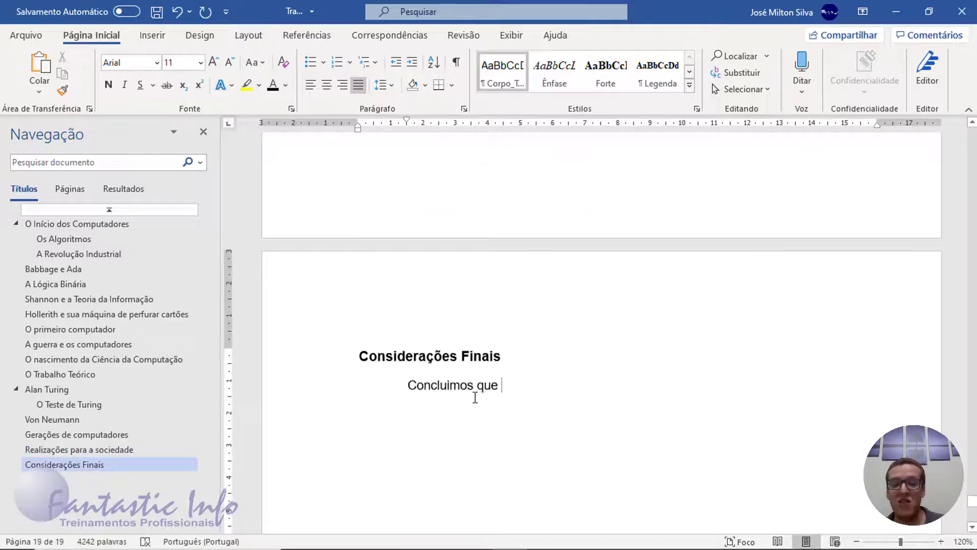
{"action": "scroll", "coordinate": [473, 390], "scroll_direction": "up", "scroll_amount": 7}
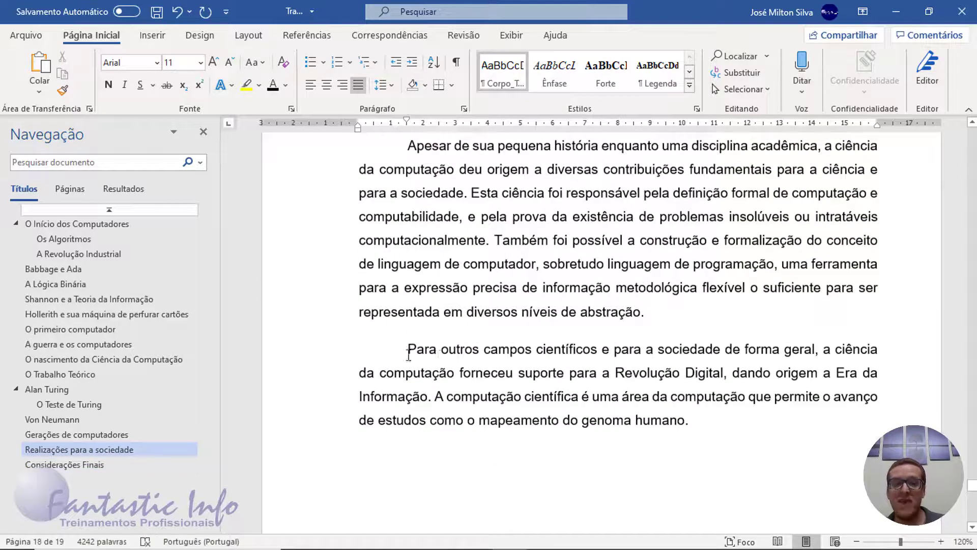
{"action": "left_click_drag", "start_coordinate": [407, 350], "coordinate": [697, 416]}
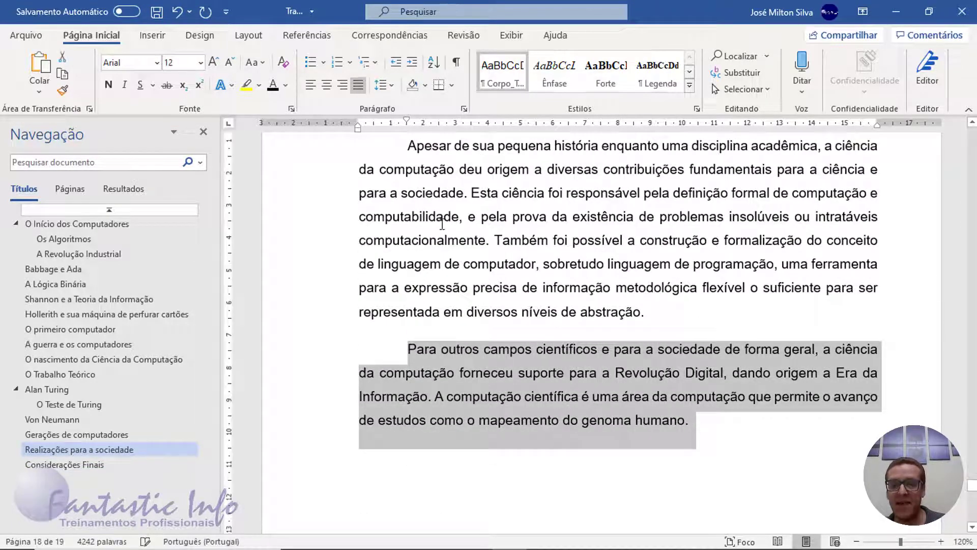
{"action": "left_click", "coordinate": [63, 90]}
{"action": "scroll", "coordinate": [330, 305], "scroll_direction": "down", "scroll_amount": 10}
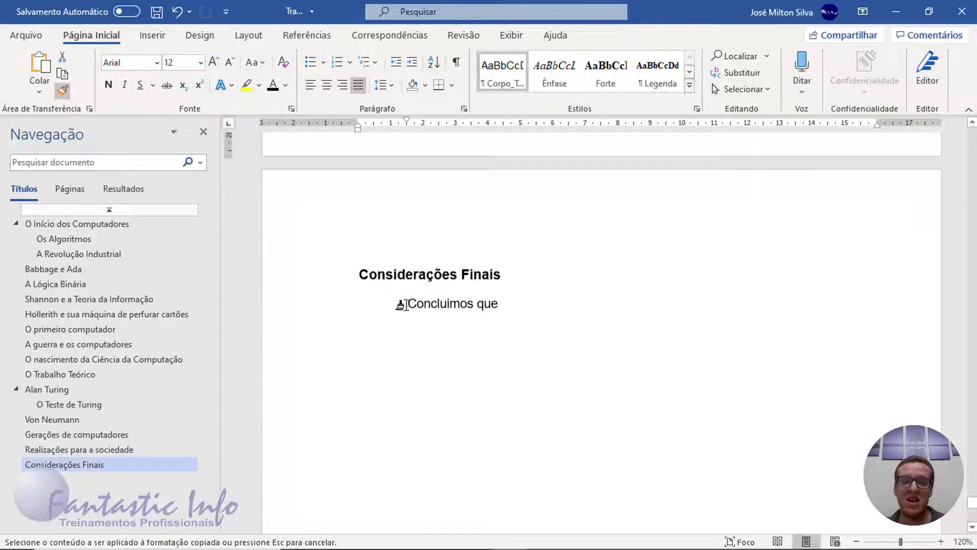
{"action": "left_click_drag", "start_coordinate": [399, 304], "coordinate": [565, 361]}
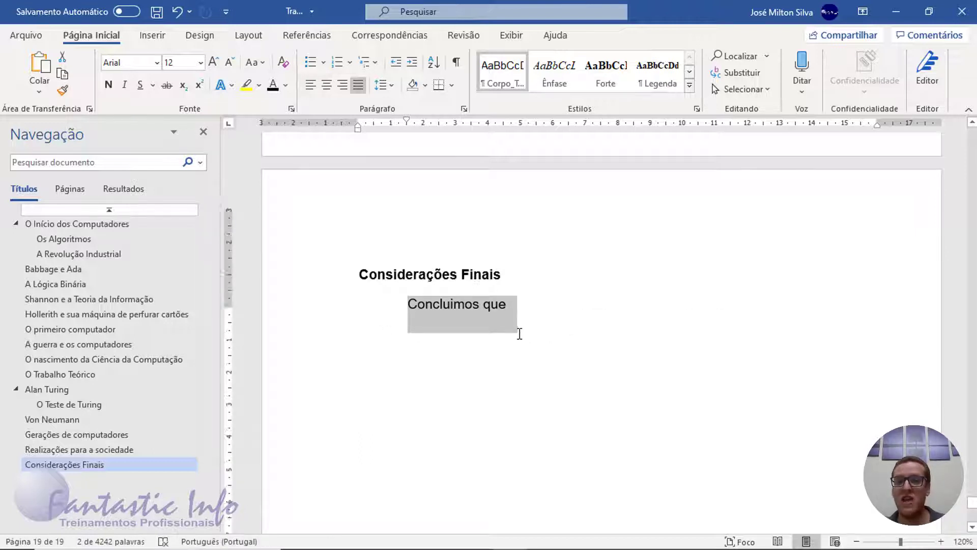
Step: Go to the "O Início dos Computadores" heading and examine the transition between the cover page and the first content page
{"action": "scroll", "coordinate": [524, 341], "scroll_direction": "up", "scroll_amount": 3}
{"action": "scroll", "coordinate": [530, 349], "scroll_direction": "up", "scroll_amount": 5}
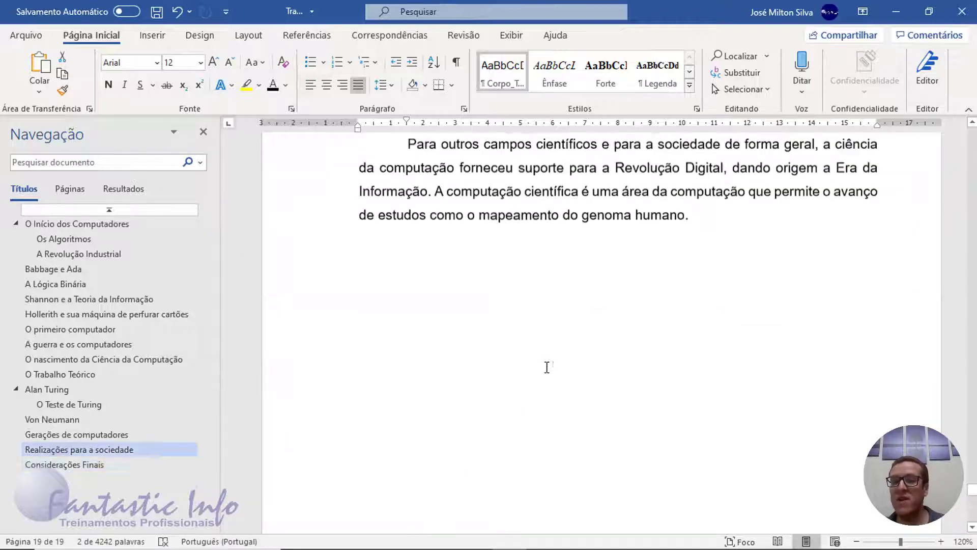
{"action": "left_click", "coordinate": [106, 224]}
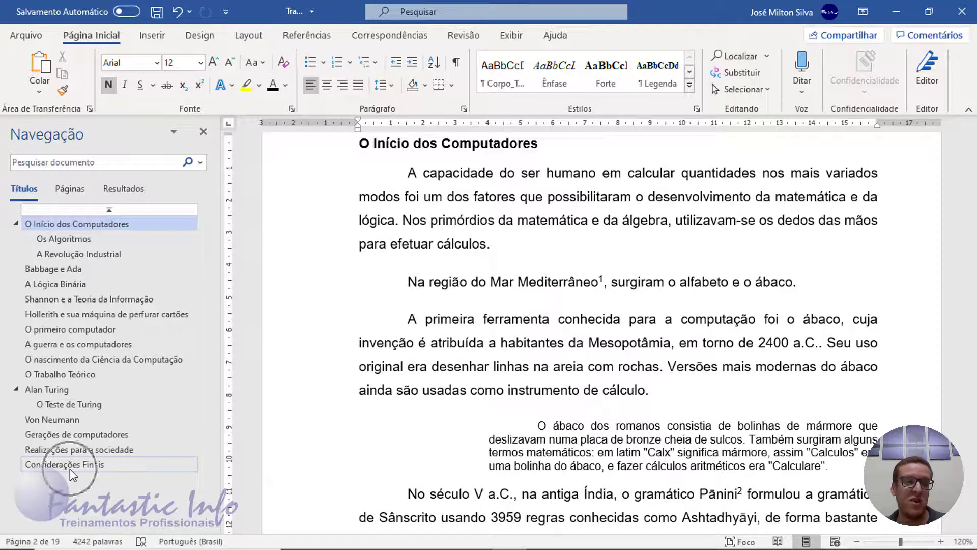
{"action": "scroll", "coordinate": [452, 357], "scroll_direction": "up", "scroll_amount": 2}
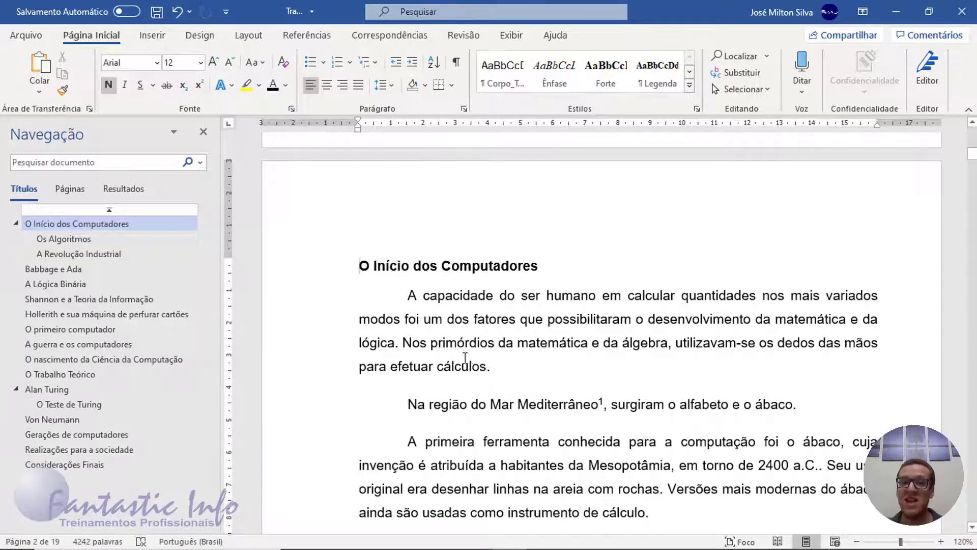
{"action": "scroll", "coordinate": [451, 357], "scroll_direction": "up", "scroll_amount": 6}
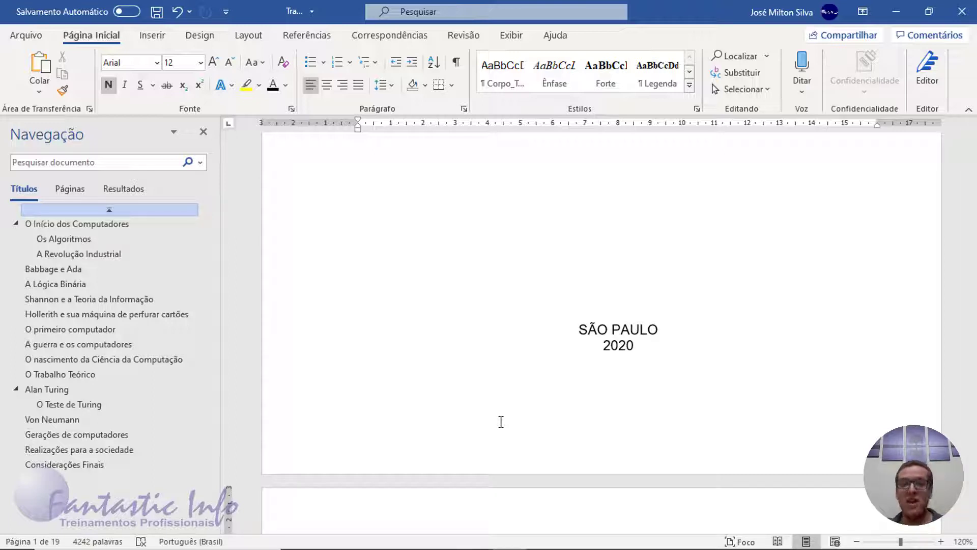
{"action": "scroll", "coordinate": [511, 433], "scroll_direction": "down", "scroll_amount": 3}
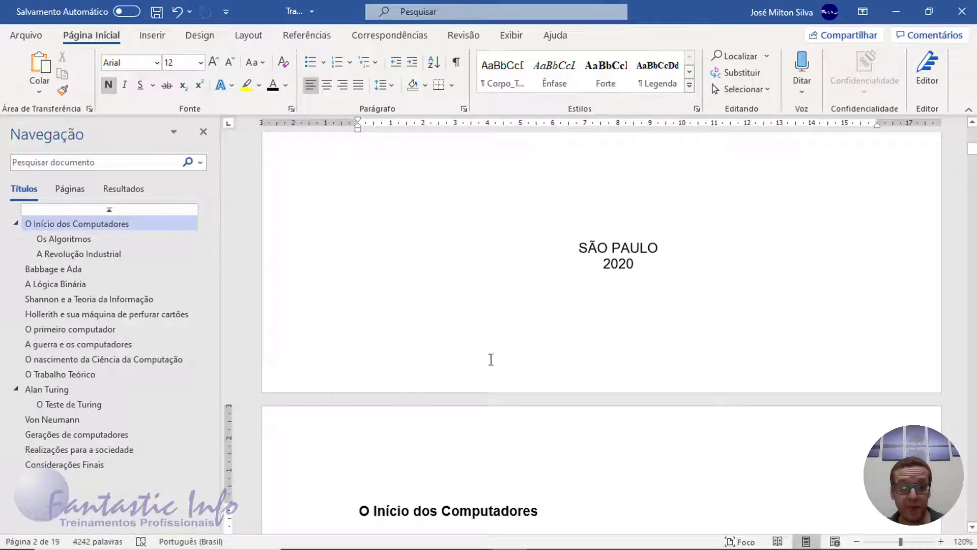
{"action": "scroll", "coordinate": [490, 360], "scroll_direction": "down", "scroll_amount": 3}
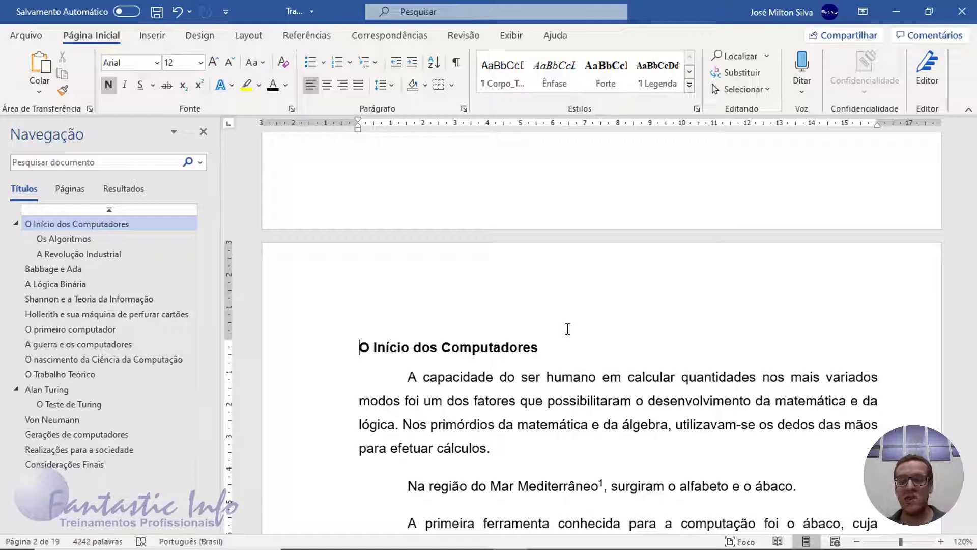
{"action": "scroll", "coordinate": [567, 328], "scroll_direction": "up", "scroll_amount": 7}
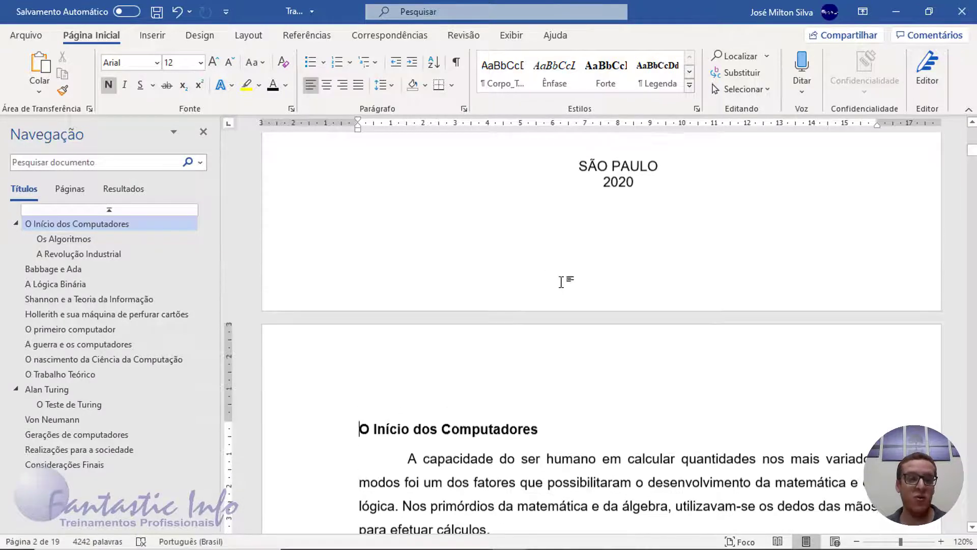
{"action": "scroll", "coordinate": [614, 264], "scroll_direction": "up", "scroll_amount": 3}
{"action": "scroll", "coordinate": [619, 273], "scroll_direction": "down", "scroll_amount": 9}
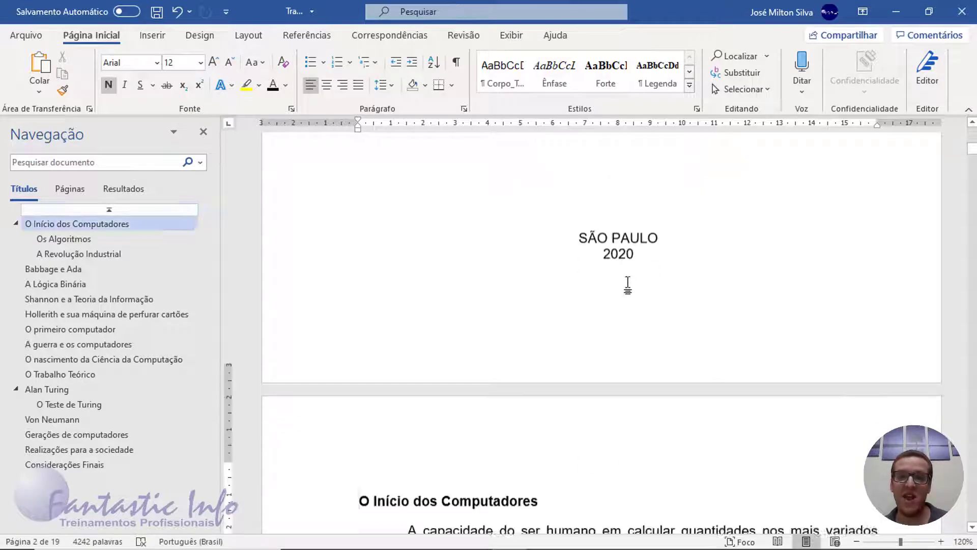
{"action": "scroll", "coordinate": [698, 244], "scroll_direction": "up", "scroll_amount": 3}
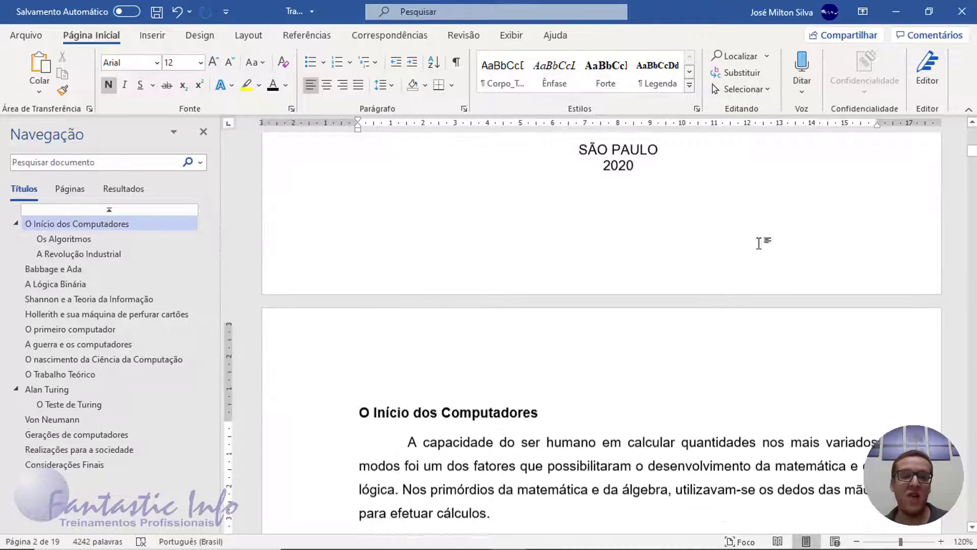
{"action": "left_click", "coordinate": [674, 271]}
{"action": "scroll", "coordinate": [651, 275], "scroll_direction": "down", "scroll_amount": 5}
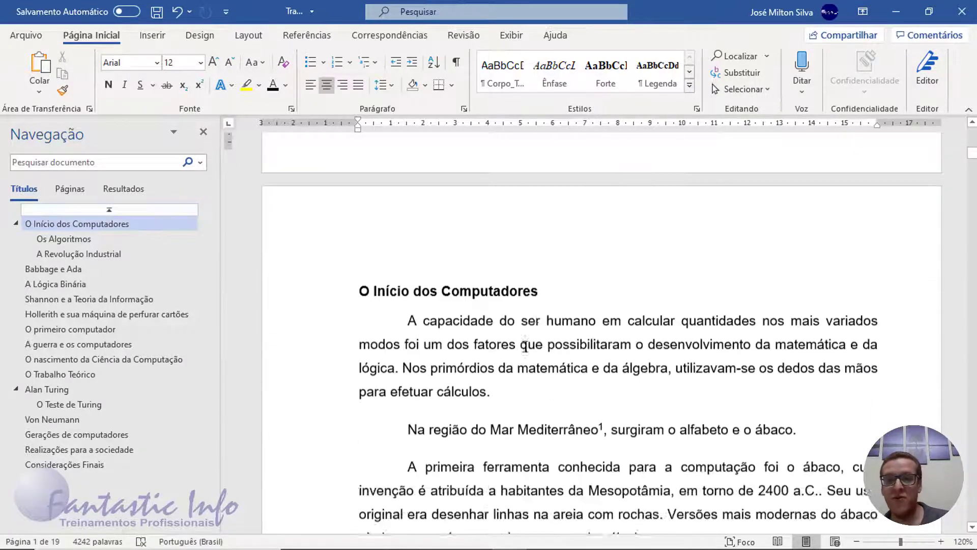
Step: Insert two "Próxima Página" section breaks directly before the "O Início dos Computadores" heading to add a blank page after the cover
{"action": "left_click", "coordinate": [360, 266]}
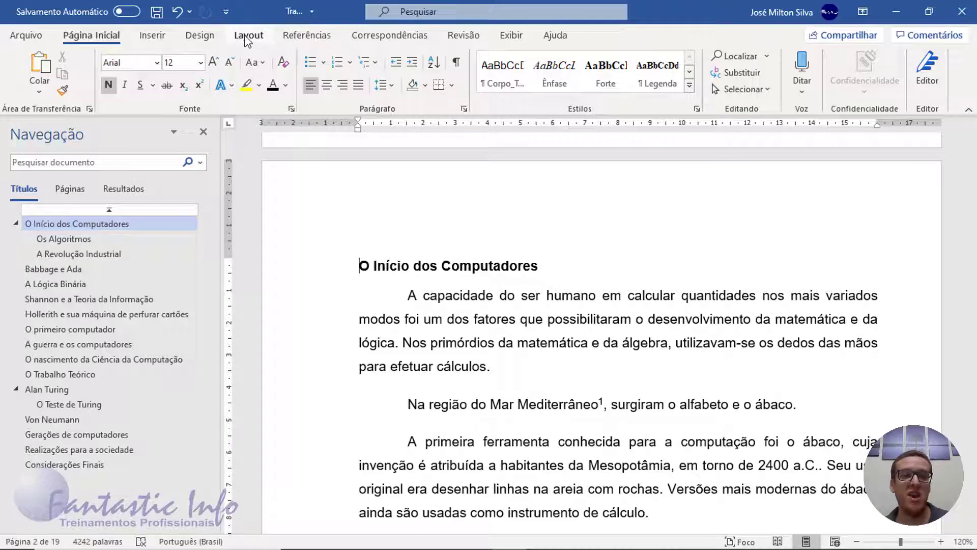
{"action": "left_click", "coordinate": [246, 39]}
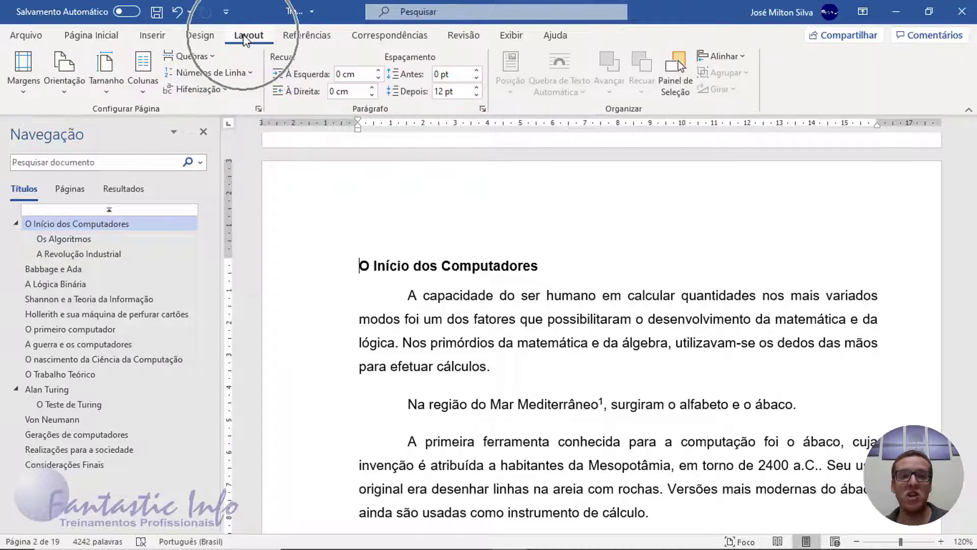
{"action": "left_click", "coordinate": [206, 60]}
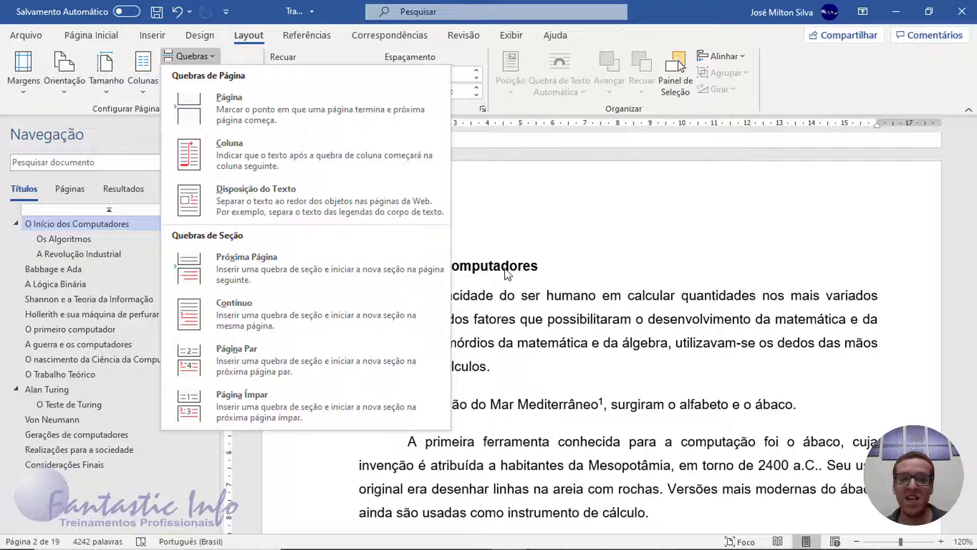
{"action": "left_click", "coordinate": [255, 267]}
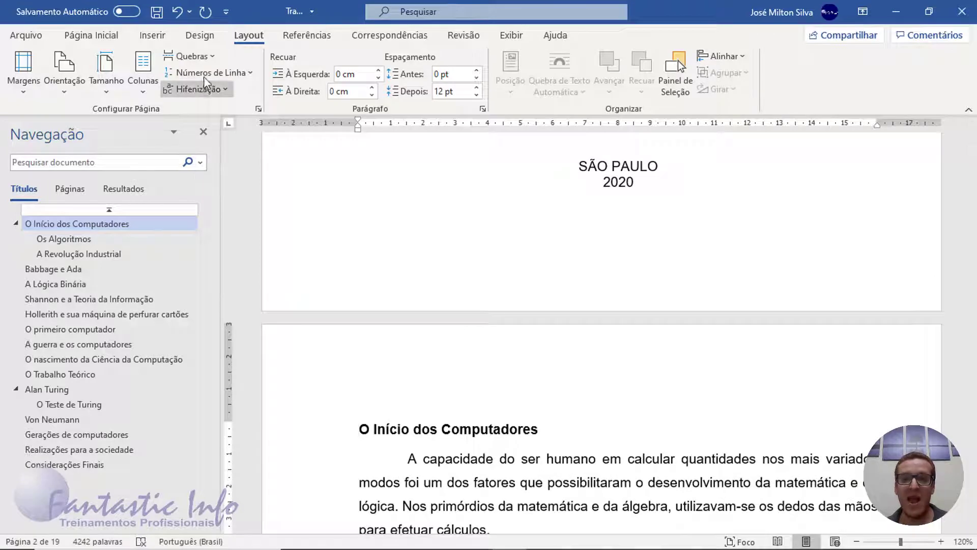
{"action": "left_click", "coordinate": [190, 56]}
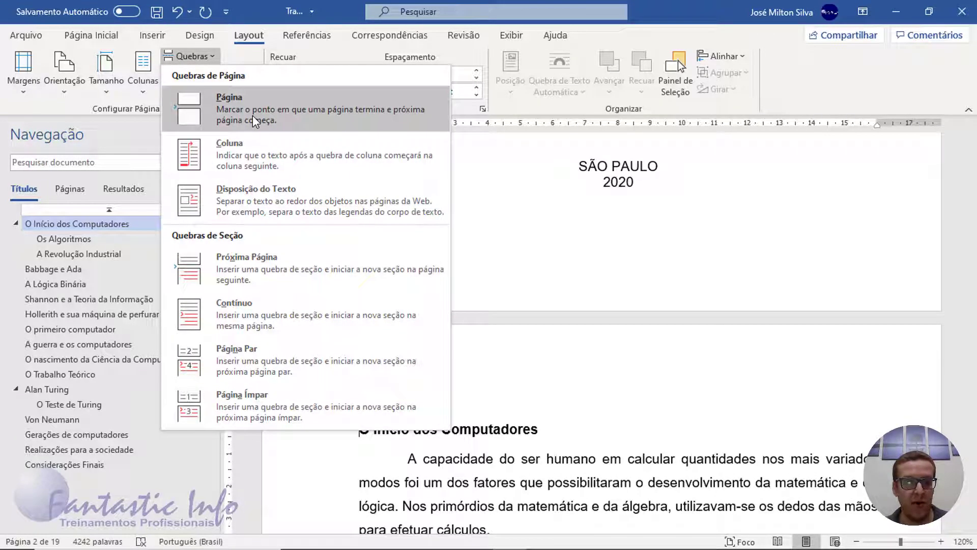
{"action": "left_click", "coordinate": [247, 264]}
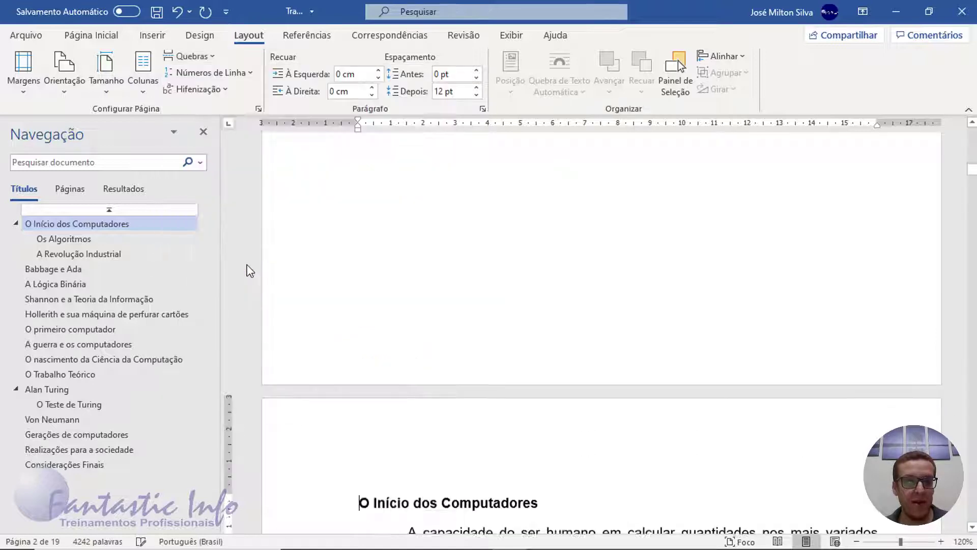
{"action": "scroll", "coordinate": [414, 474], "scroll_direction": "up", "scroll_amount": 5}
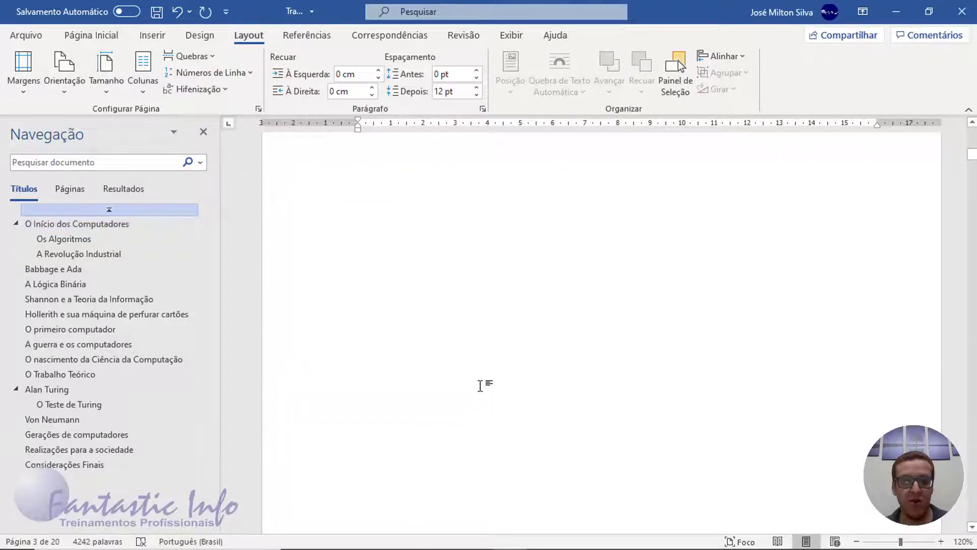
Step: Examine the cover page, the blank page after it and the start of the "O Início dos Computadores" page
{"action": "scroll", "coordinate": [480, 385], "scroll_direction": "up", "scroll_amount": 10}
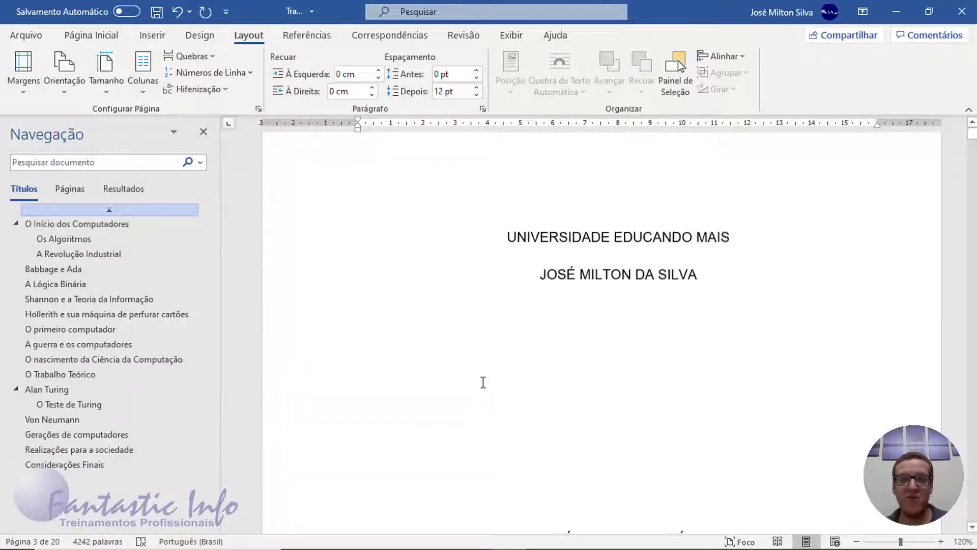
{"action": "scroll", "coordinate": [482, 381], "scroll_direction": "down", "scroll_amount": 12}
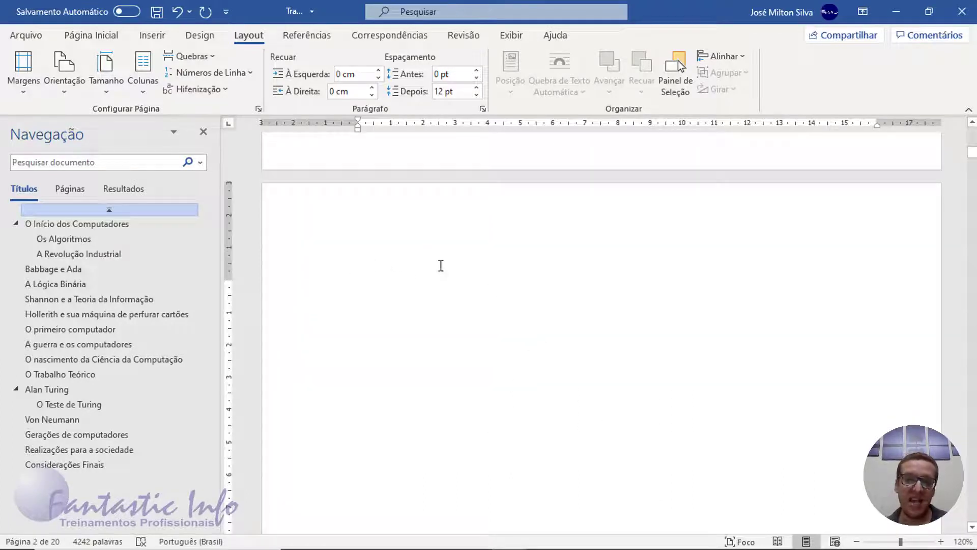
{"action": "left_click", "coordinate": [342, 284]}
{"action": "left_click", "coordinate": [400, 299]}
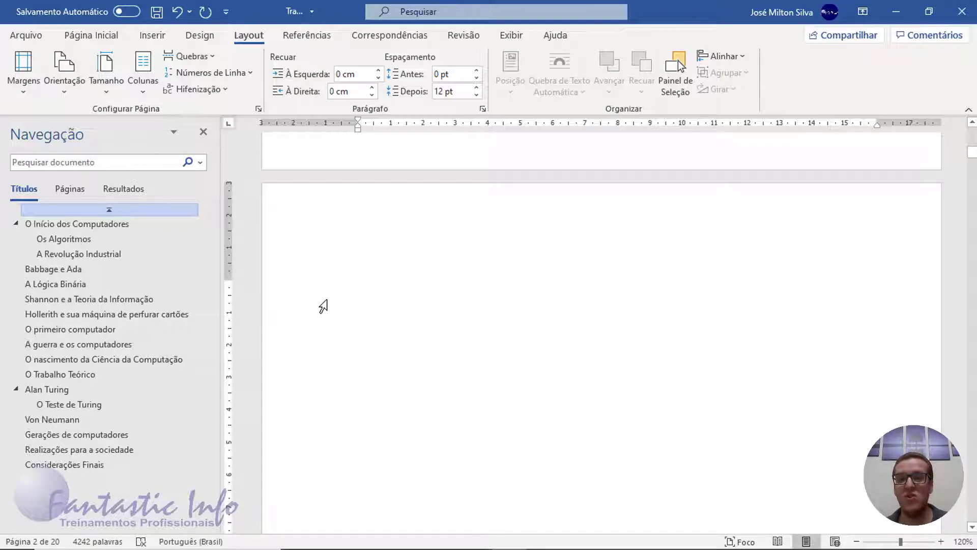
{"action": "key", "text": "ctrl+alt+1"}
{"action": "scroll", "coordinate": [481, 306], "scroll_direction": "down", "scroll_amount": 15}
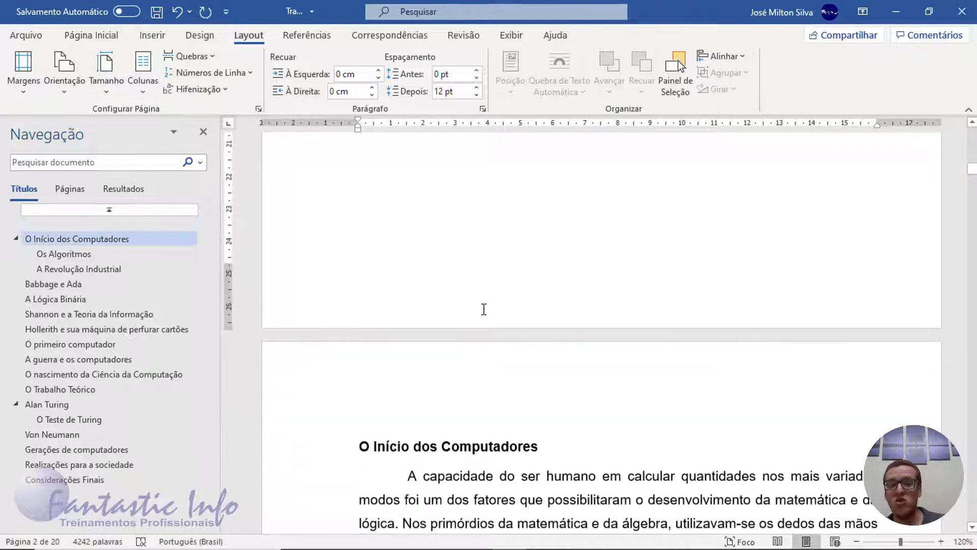
{"action": "scroll", "coordinate": [458, 357], "scroll_direction": "down", "scroll_amount": 1}
{"action": "left_click", "coordinate": [438, 389]}
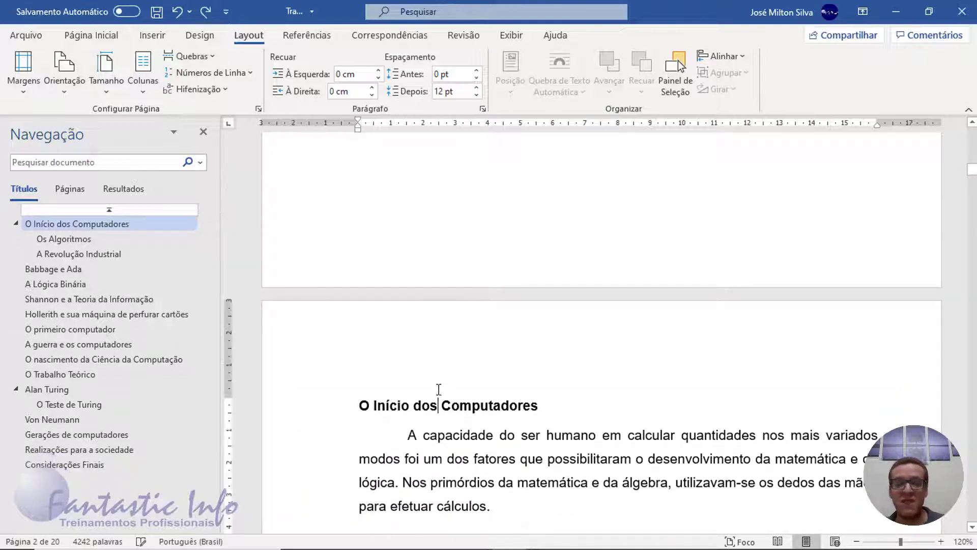
{"action": "scroll", "coordinate": [464, 313], "scroll_direction": "up", "scroll_amount": 4}
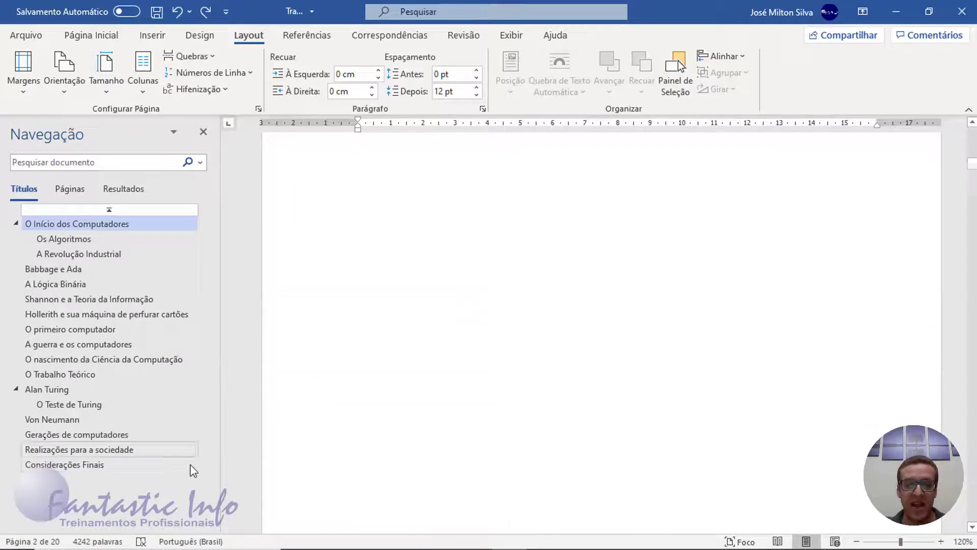
Step: Turn on the "Seção" indicator in the status bar
{"action": "left_click", "coordinate": [58, 543]}
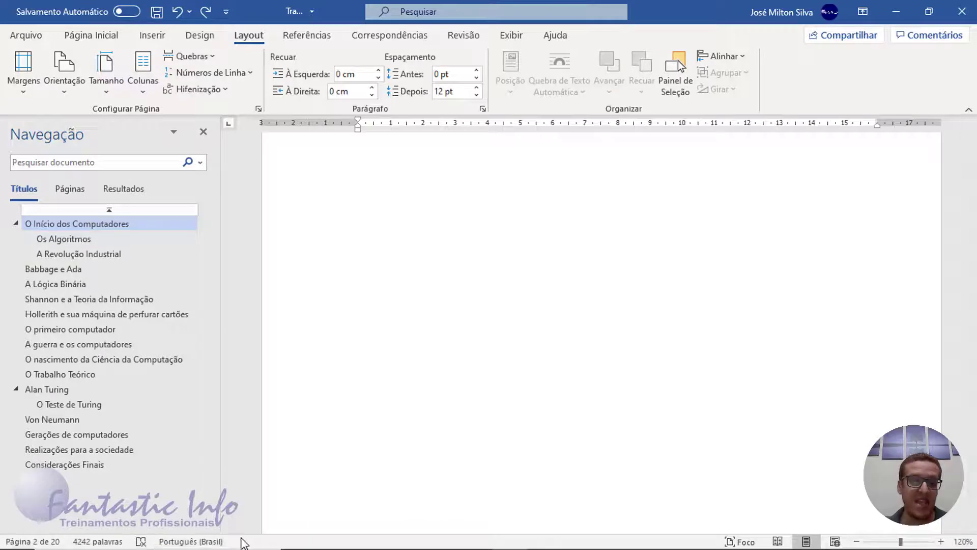
{"action": "right_click", "coordinate": [243, 541]}
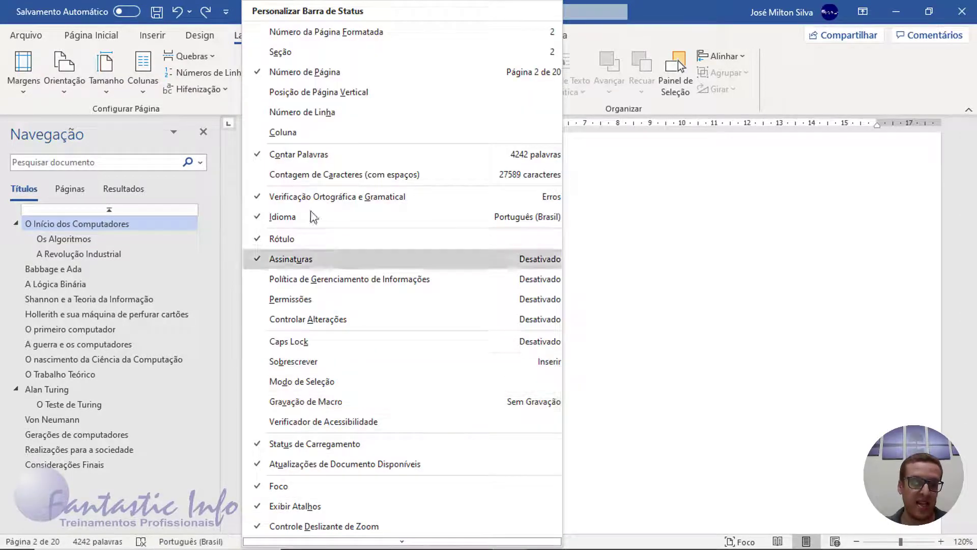
{"action": "left_click", "coordinate": [317, 56]}
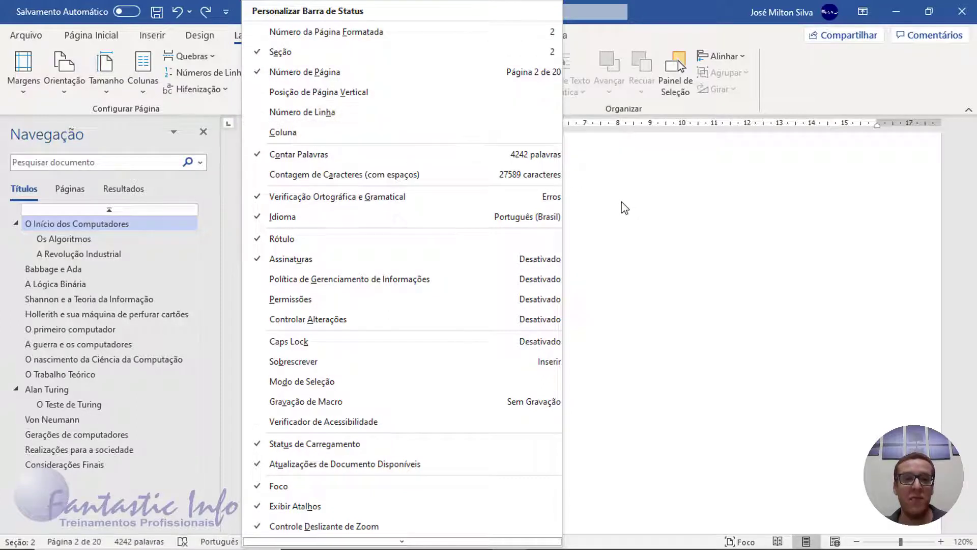
{"action": "left_click", "coordinate": [643, 209]}
Step: Check the section number after "2020" on the cover and directly before the "O Início dos Computadores" heading
{"action": "scroll", "coordinate": [465, 235], "scroll_direction": "up", "scroll_amount": 5}
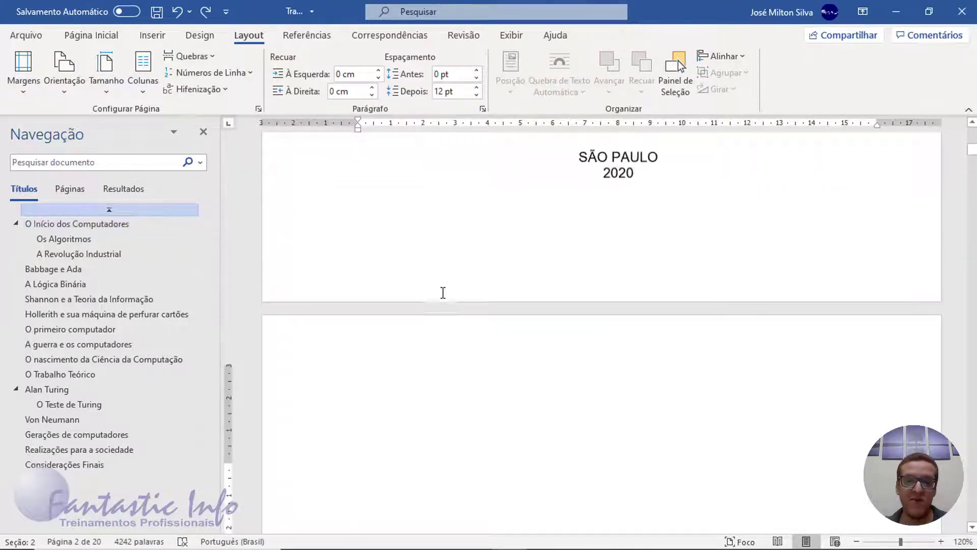
{"action": "left_click", "coordinate": [671, 234]}
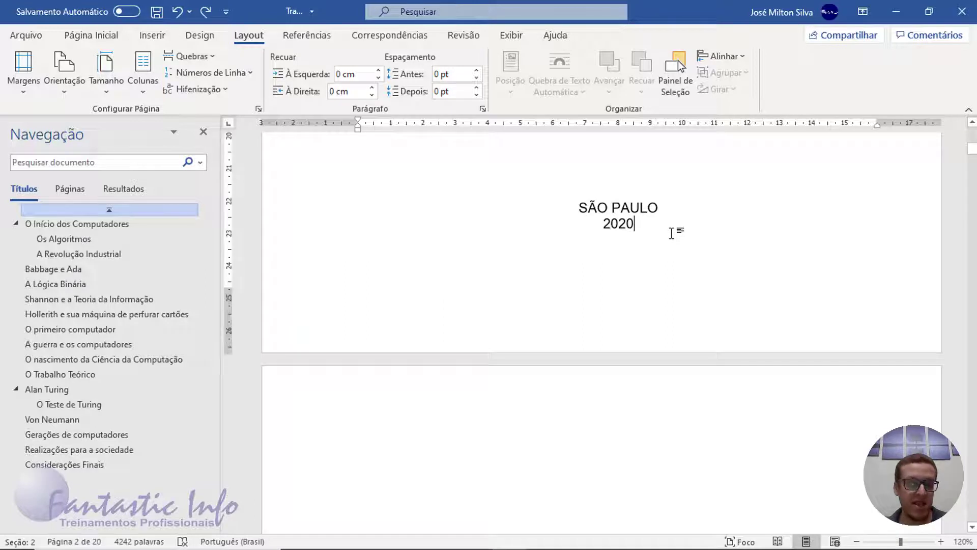
{"action": "scroll", "coordinate": [661, 243], "scroll_direction": "down", "scroll_amount": 4}
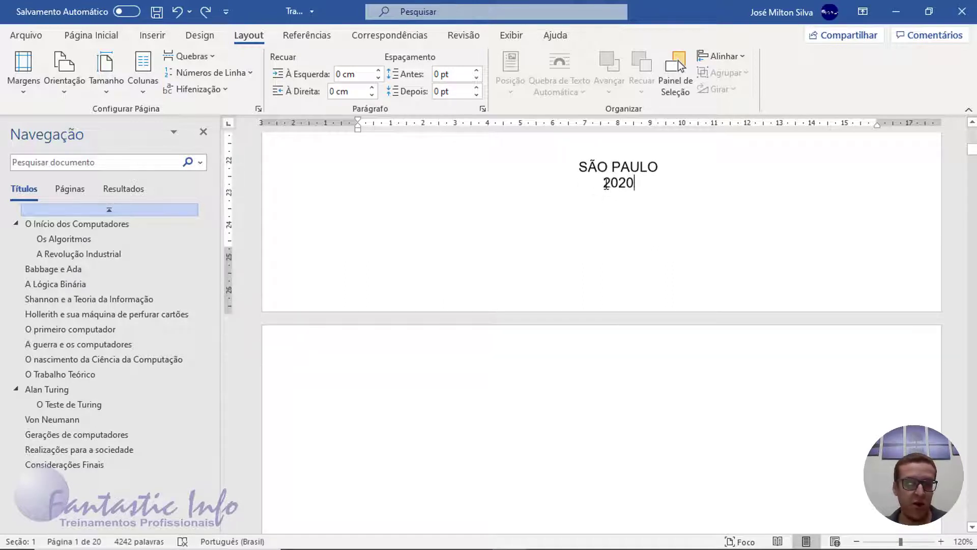
{"action": "scroll", "coordinate": [582, 263], "scroll_direction": "down", "scroll_amount": 1}
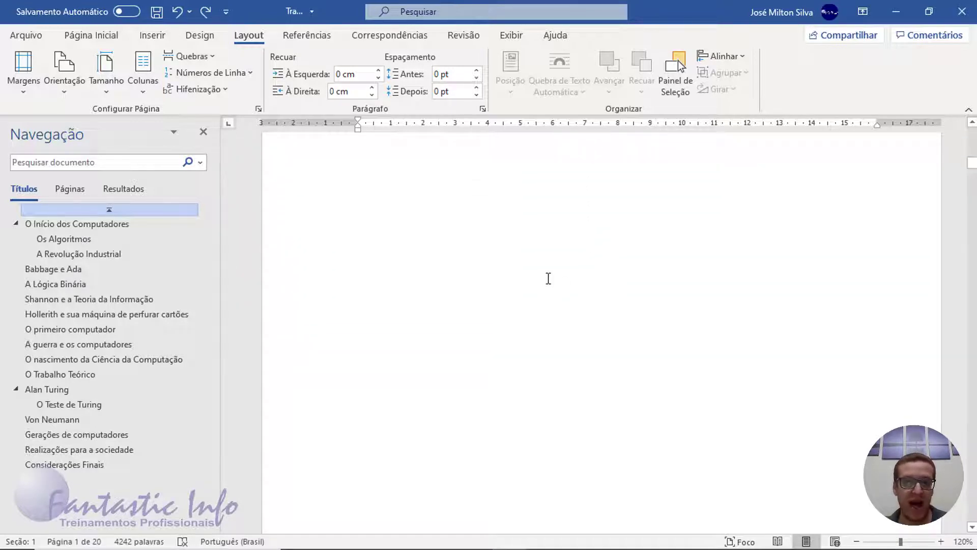
{"action": "scroll", "coordinate": [548, 278], "scroll_direction": "down", "scroll_amount": 10}
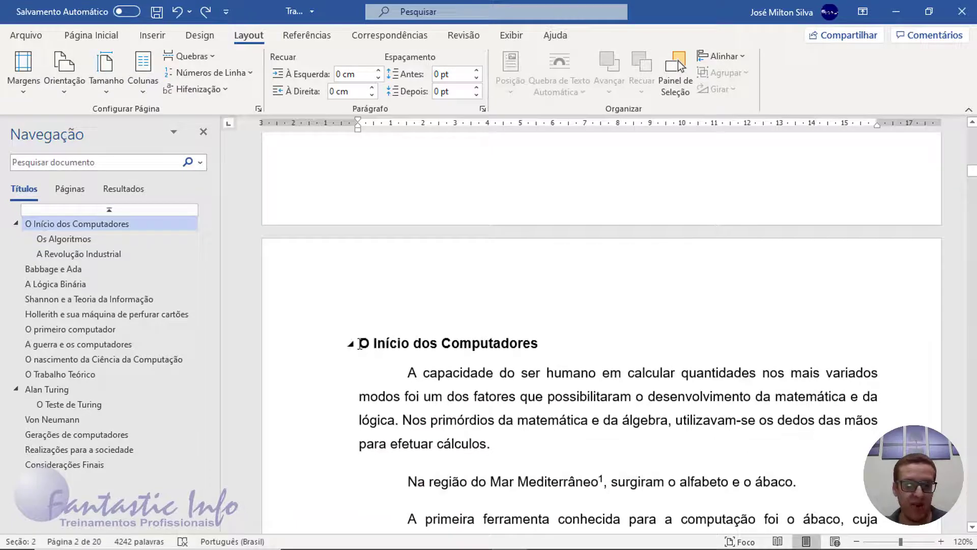
{"action": "left_click", "coordinate": [360, 343]}
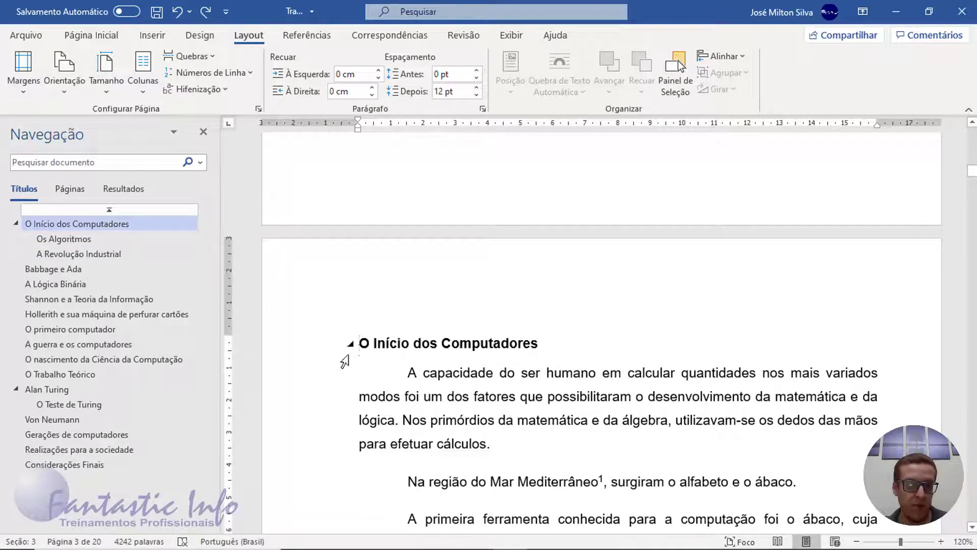
Step: Return to the cover's "2020" line and the blank page to check their section numbers, leaving the page setup unchanged
{"action": "scroll", "coordinate": [443, 312], "scroll_direction": "up", "scroll_amount": 1}
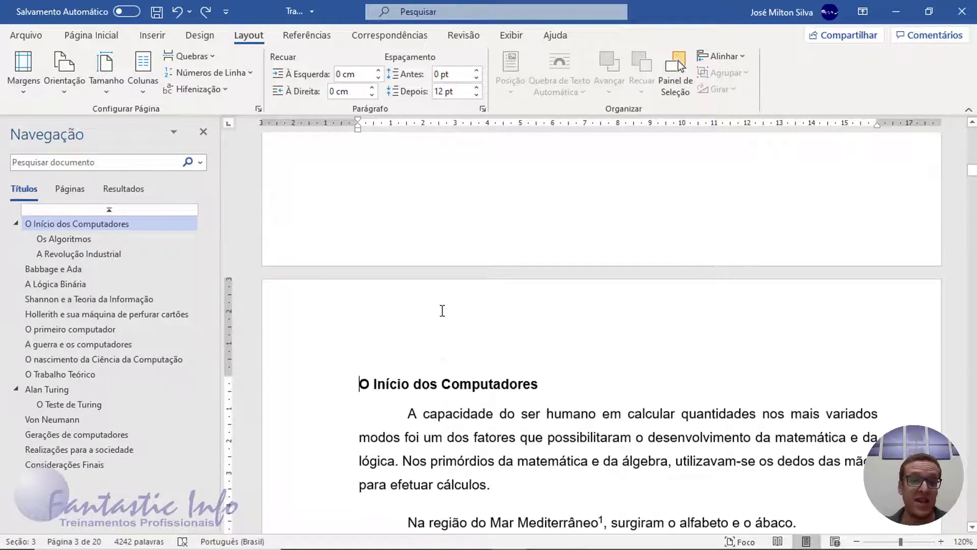
{"action": "scroll", "coordinate": [442, 312], "scroll_direction": "up", "scroll_amount": 15}
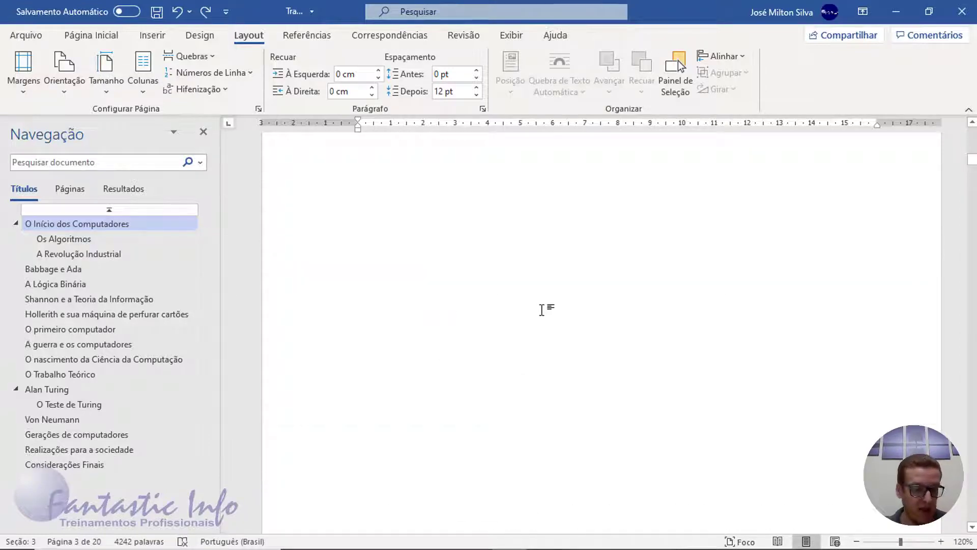
{"action": "scroll", "coordinate": [579, 314], "scroll_direction": "up", "scroll_amount": 3}
{"action": "left_click", "coordinate": [668, 314]}
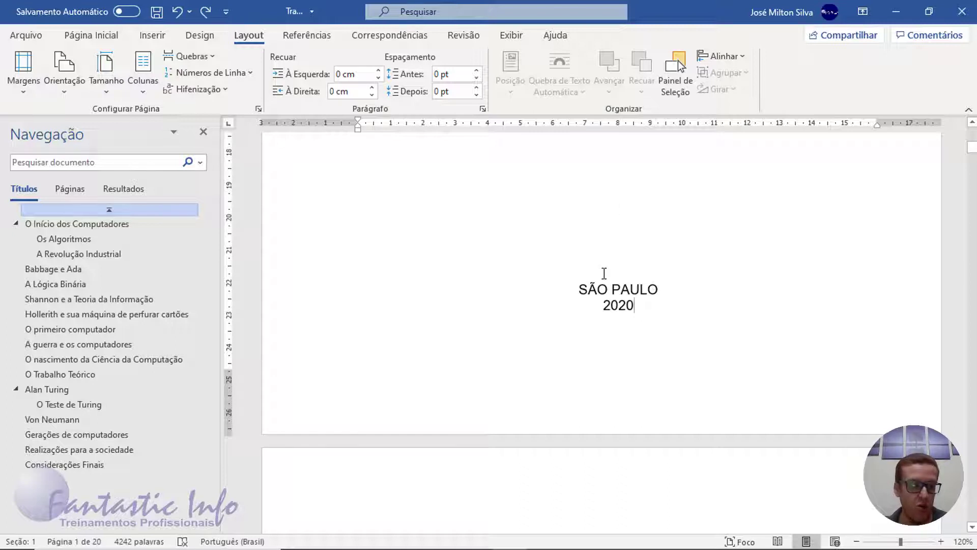
{"action": "scroll", "coordinate": [601, 326], "scroll_direction": "down", "scroll_amount": 4}
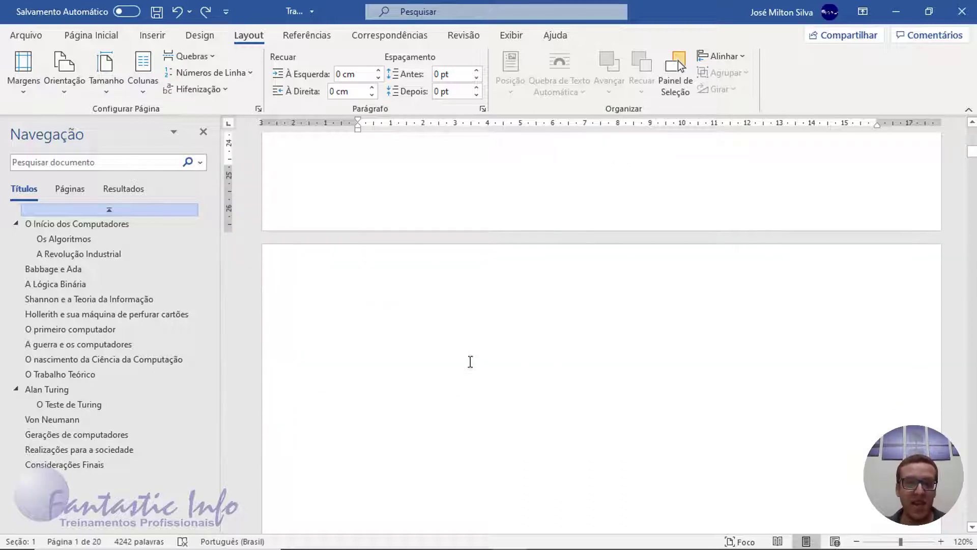
{"action": "left_click", "coordinate": [436, 323]}
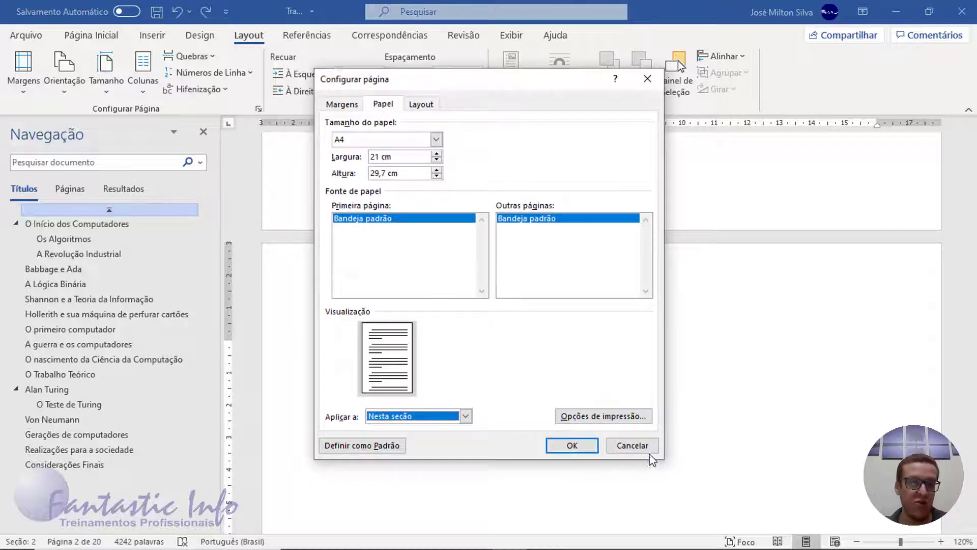
{"action": "left_click", "coordinate": [639, 444]}
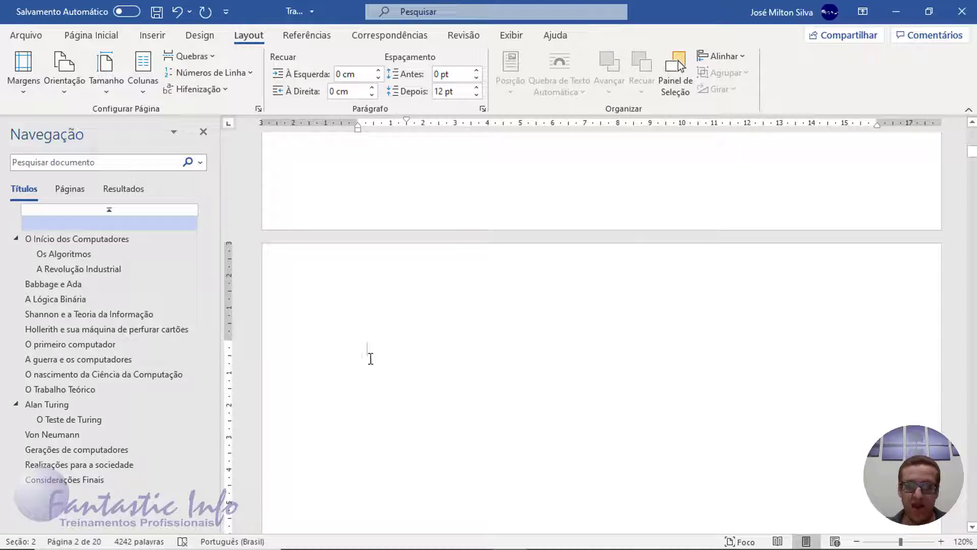
Step: Review the extent of the blank page and compare its section number with that of the cover page
{"action": "scroll", "coordinate": [373, 354], "scroll_direction": "down", "scroll_amount": 5}
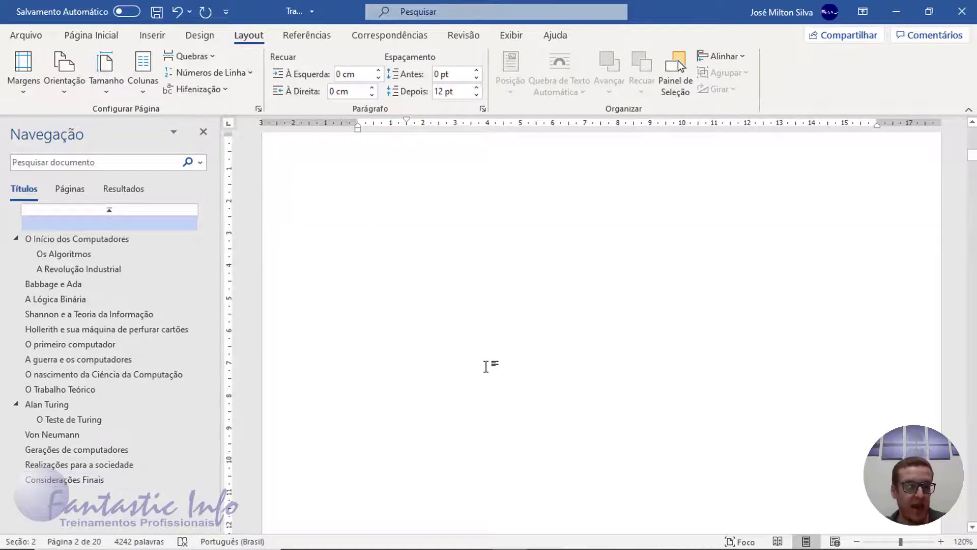
{"action": "scroll", "coordinate": [497, 356], "scroll_direction": "down", "scroll_amount": 6}
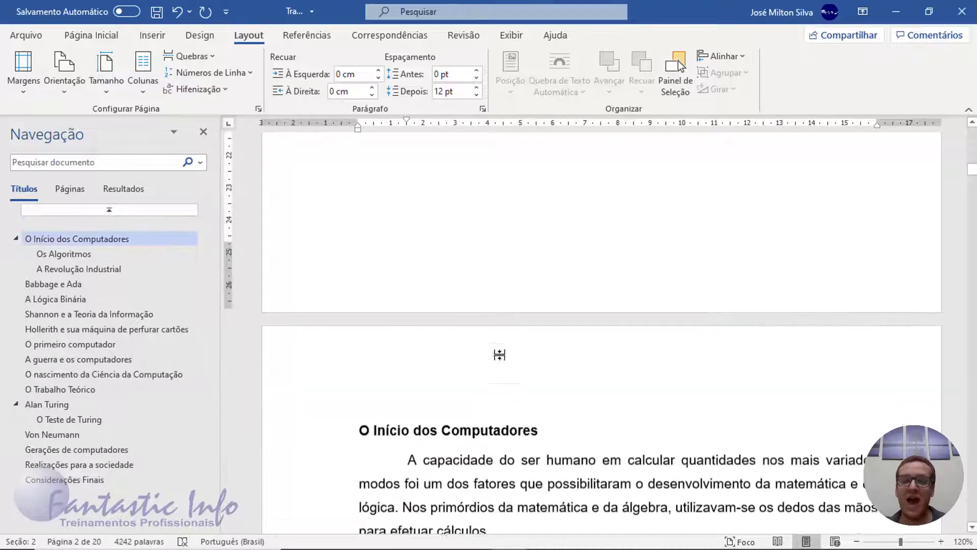
{"action": "scroll", "coordinate": [521, 316], "scroll_direction": "up", "scroll_amount": 8}
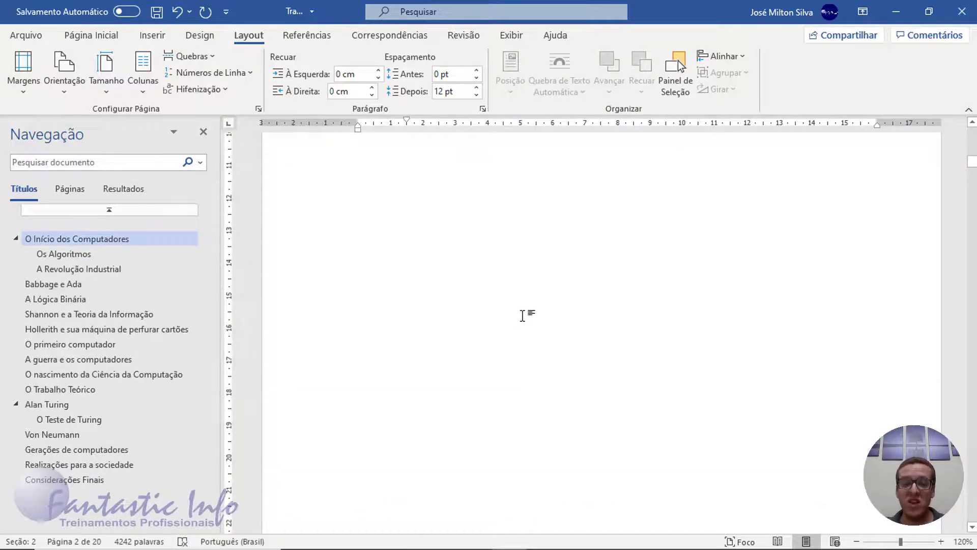
{"action": "left_click", "coordinate": [515, 316]}
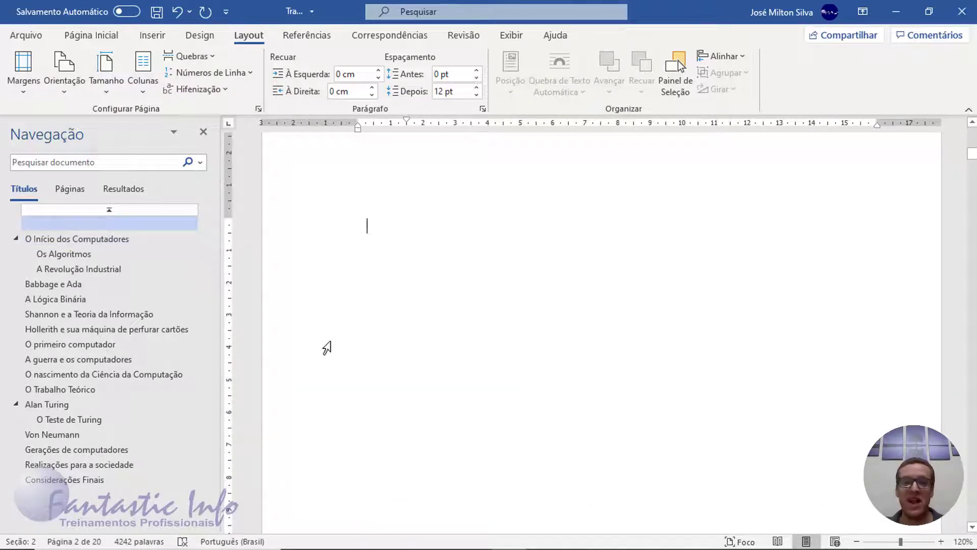
{"action": "scroll", "coordinate": [597, 253], "scroll_direction": "up", "scroll_amount": 5}
{"action": "left_click", "coordinate": [692, 344]}
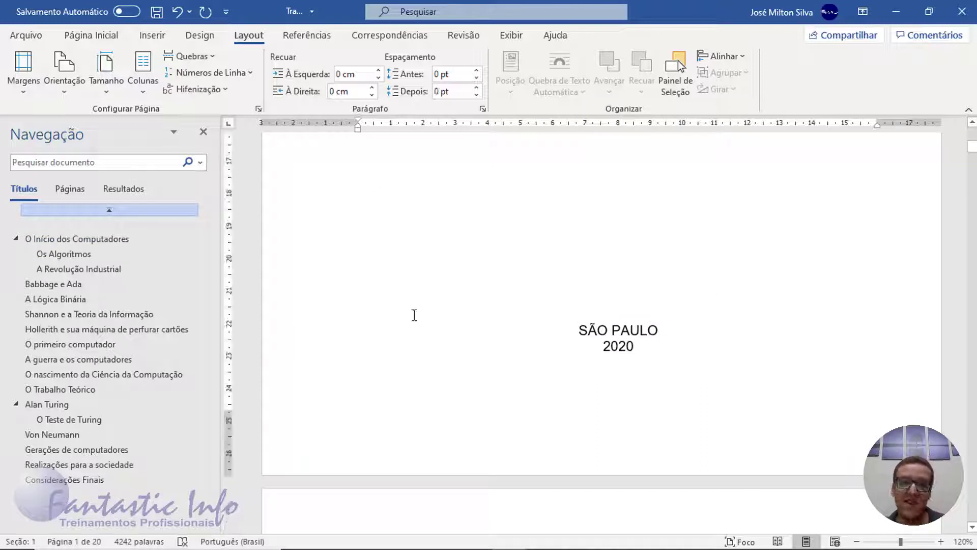
{"action": "left_click", "coordinate": [39, 543]}
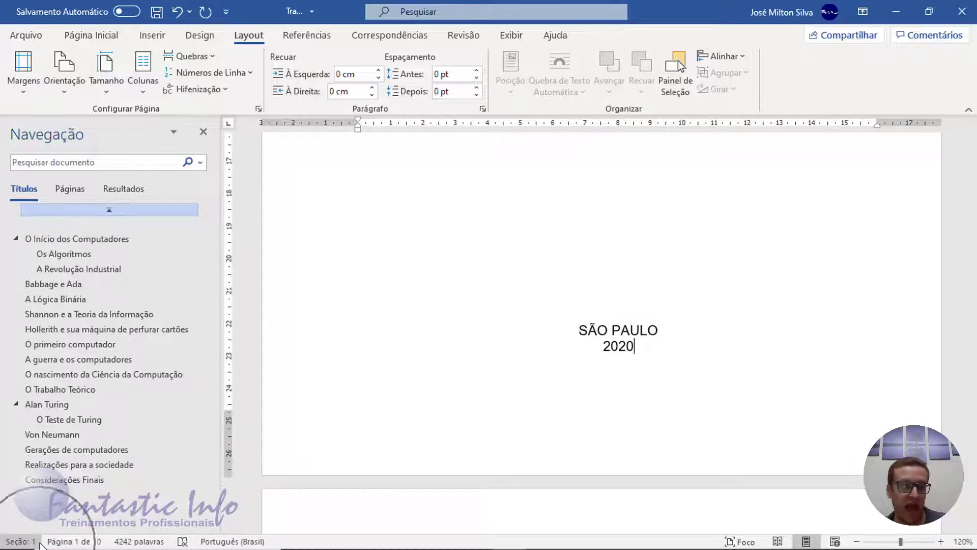
{"action": "scroll", "coordinate": [552, 331], "scroll_direction": "down", "scroll_amount": 6}
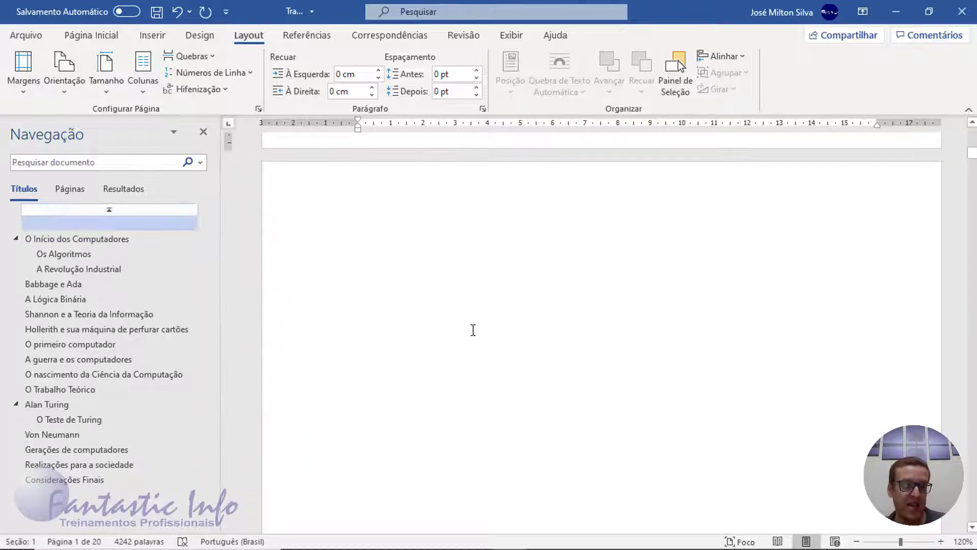
{"action": "left_click", "coordinate": [464, 309]}
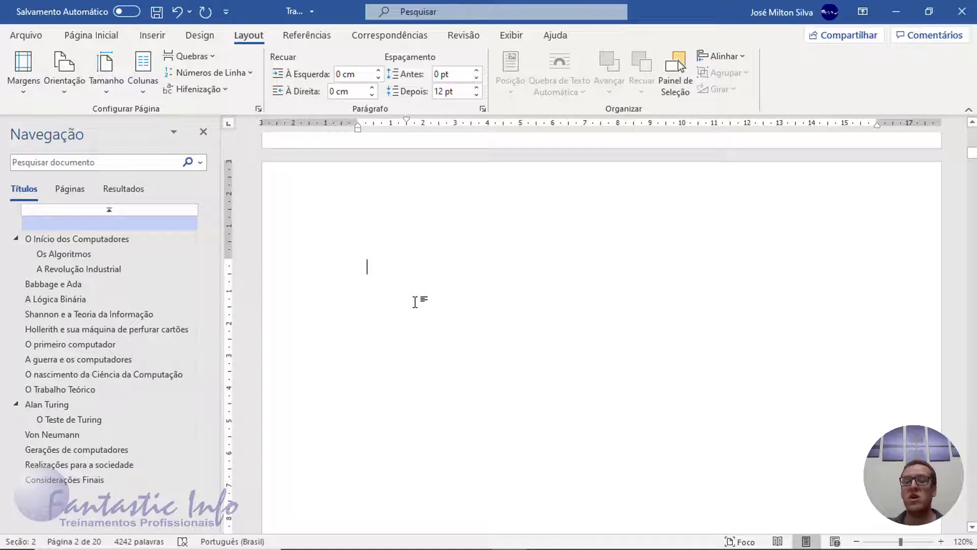
Step: Review the pages from the cover to the first content page and check the section number at "O Início dos Computadores"
{"action": "scroll", "coordinate": [418, 302], "scroll_direction": "up", "scroll_amount": 3}
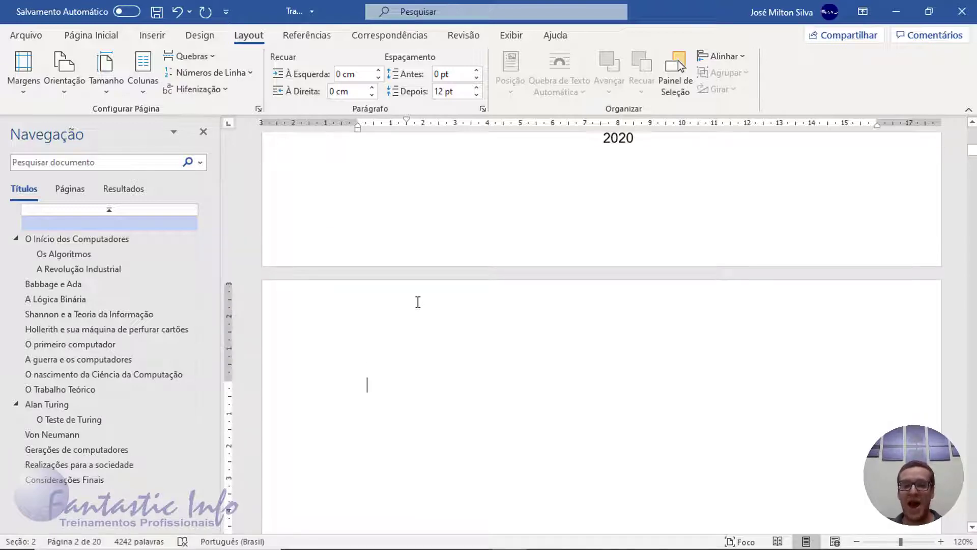
{"action": "scroll", "coordinate": [418, 303], "scroll_direction": "up", "scroll_amount": 2}
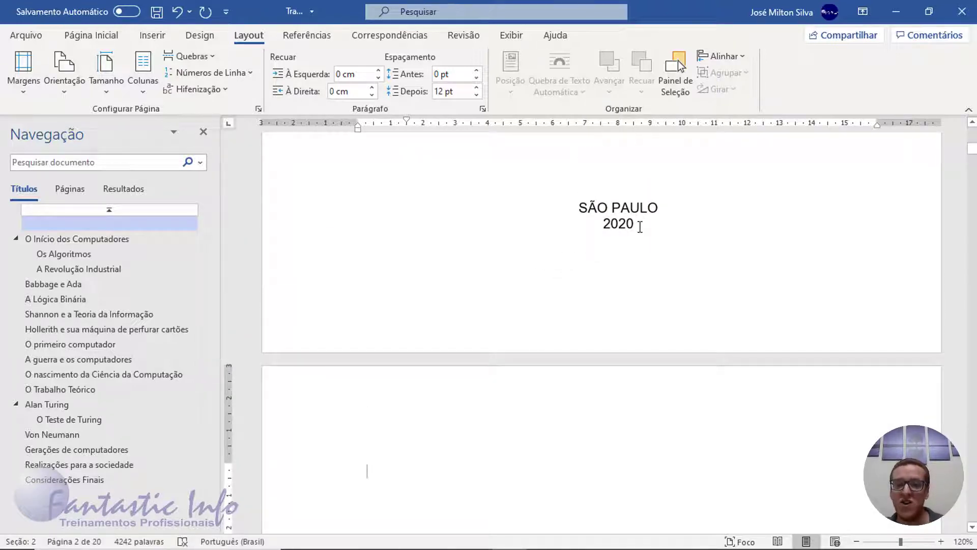
{"action": "scroll", "coordinate": [463, 470], "scroll_direction": "down", "scroll_amount": 1}
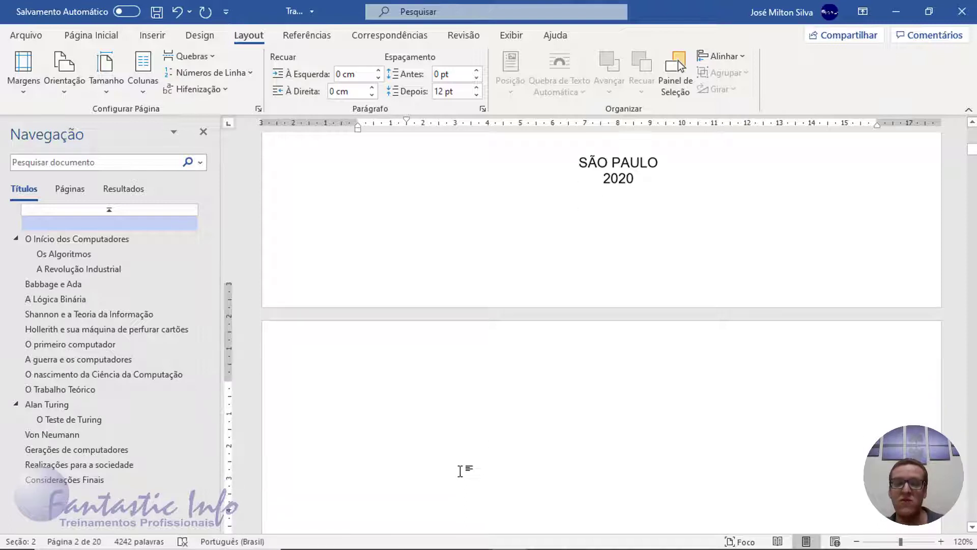
{"action": "scroll", "coordinate": [460, 471], "scroll_direction": "down", "scroll_amount": 15}
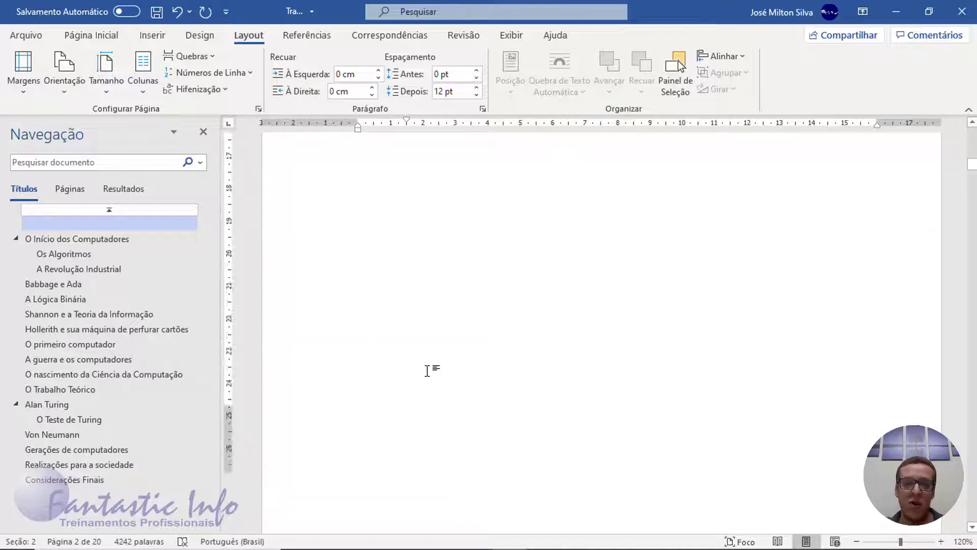
{"action": "scroll", "coordinate": [427, 370], "scroll_direction": "down", "scroll_amount": 3}
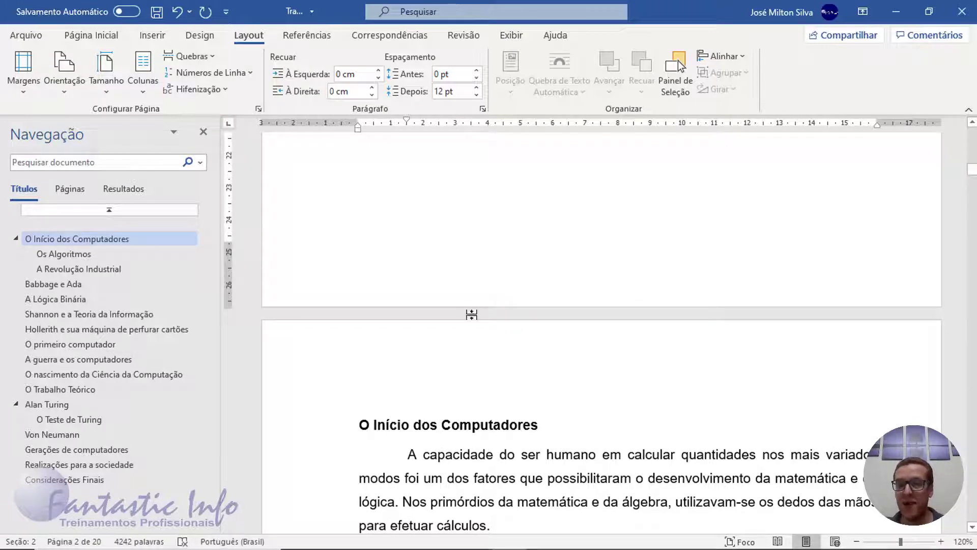
{"action": "scroll", "coordinate": [471, 315], "scroll_direction": "down", "scroll_amount": 2}
{"action": "left_click", "coordinate": [369, 346]}
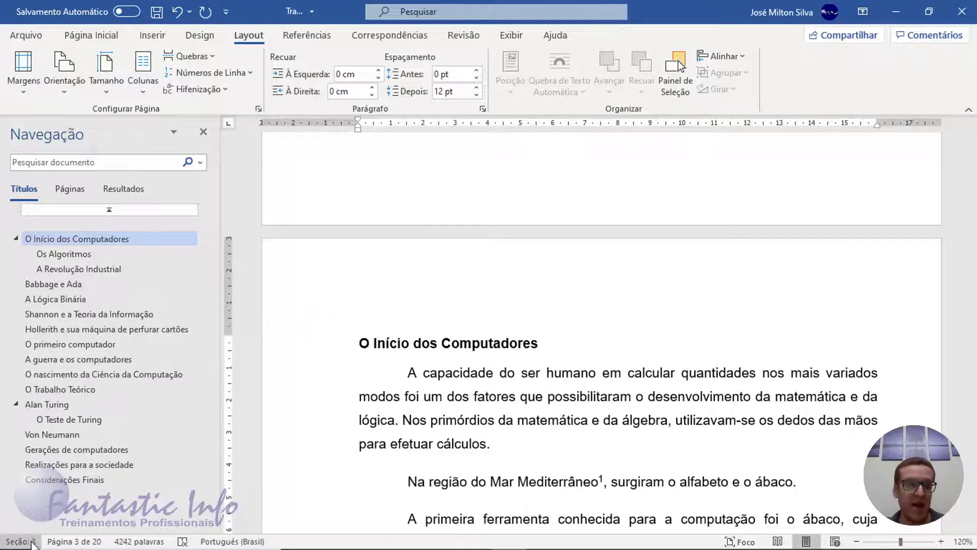
Step: Review the pages from "O Início dos Computadores" back to the cover and the blank page following it
{"action": "scroll", "coordinate": [503, 412], "scroll_direction": "up", "scroll_amount": 1}
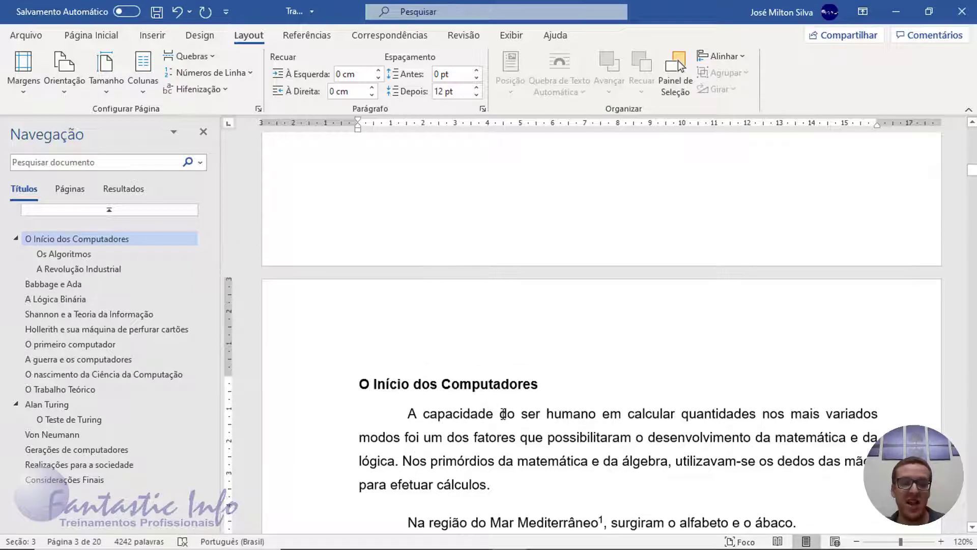
{"action": "scroll", "coordinate": [503, 411], "scroll_direction": "up", "scroll_amount": 5}
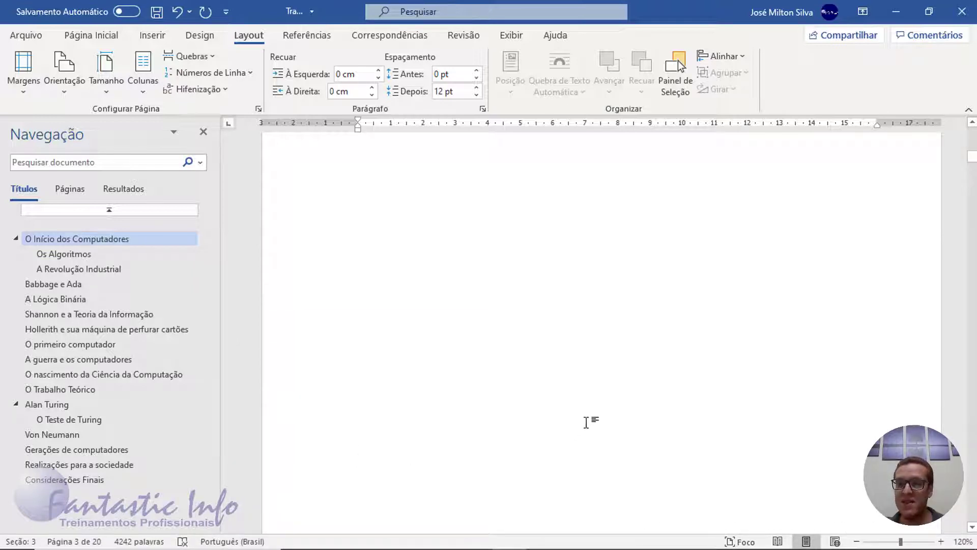
{"action": "scroll", "coordinate": [587, 422], "scroll_direction": "up", "scroll_amount": 9}
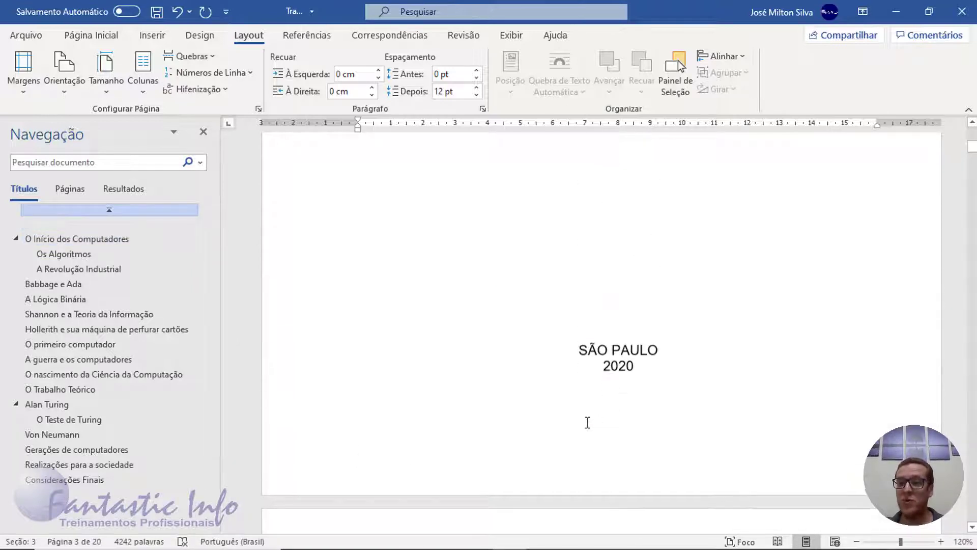
{"action": "scroll", "coordinate": [587, 423], "scroll_direction": "down", "scroll_amount": 3}
{"action": "scroll", "coordinate": [587, 422], "scroll_direction": "up", "scroll_amount": 12}
{"action": "scroll", "coordinate": [585, 422], "scroll_direction": "down", "scroll_amount": 14}
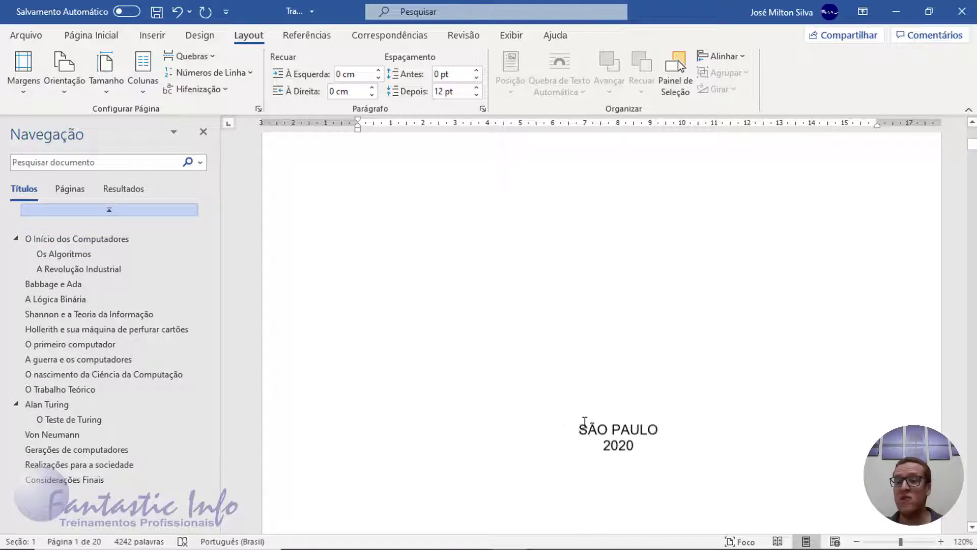
{"action": "scroll", "coordinate": [584, 423], "scroll_direction": "down", "scroll_amount": 5}
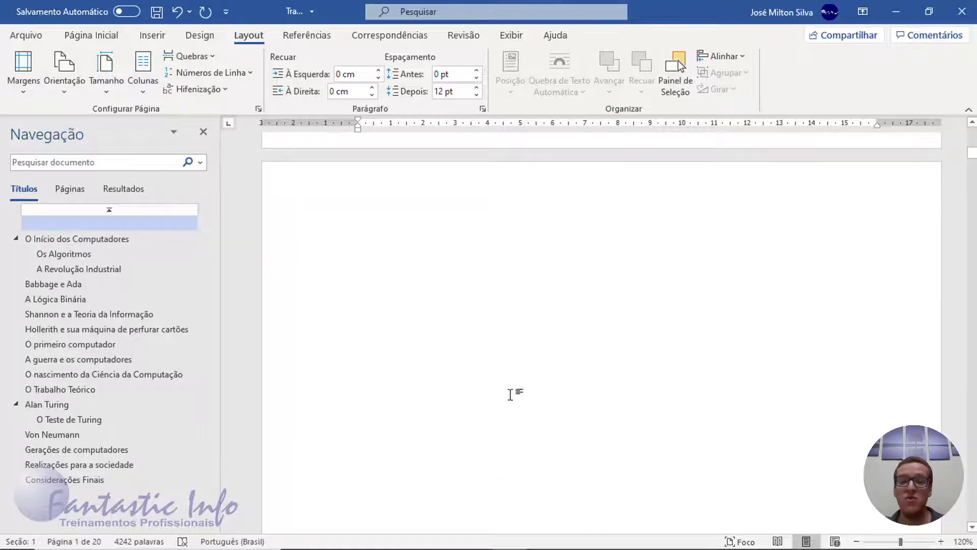
{"action": "scroll", "coordinate": [511, 394], "scroll_direction": "up", "scroll_amount": 2}
Step: Open the header of the blank page in section 2 for editing
{"action": "left_click", "coordinate": [453, 353]}
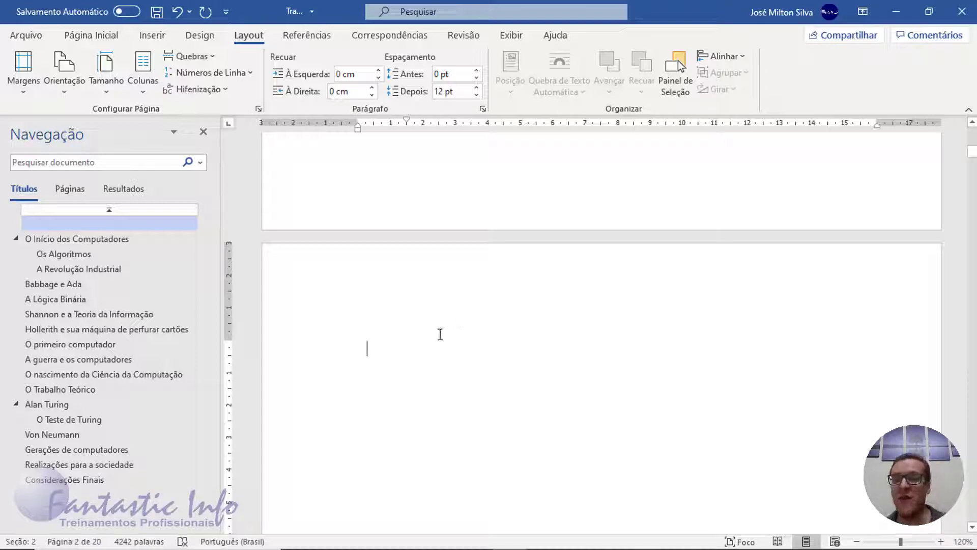
{"action": "left_click", "coordinate": [152, 36]}
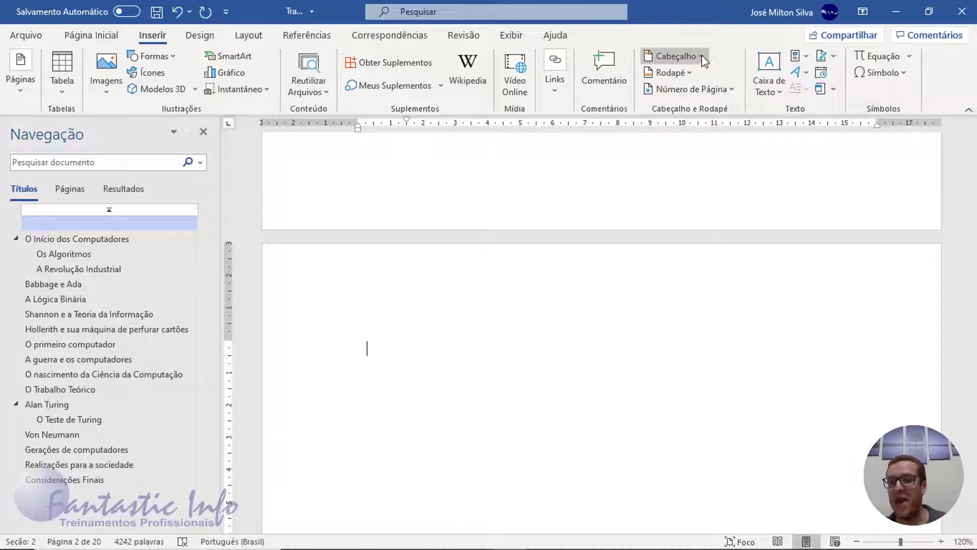
{"action": "left_click", "coordinate": [701, 55]}
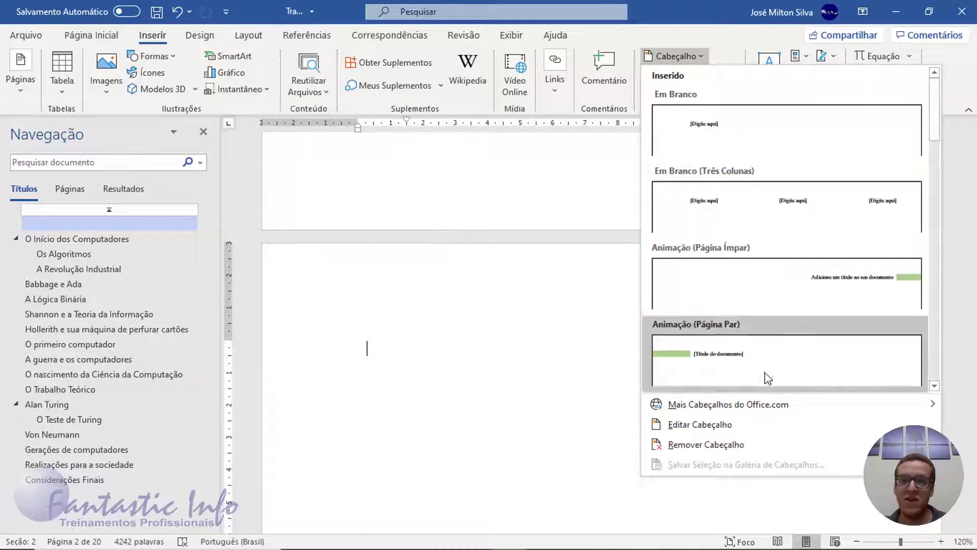
{"action": "left_click", "coordinate": [702, 427]}
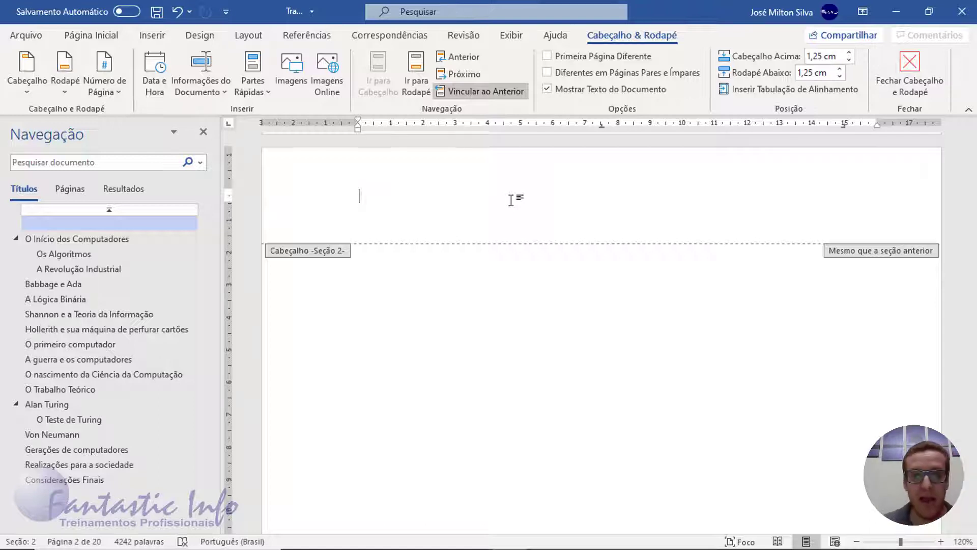
Step: Compare the section labels and link indicators in the headers of the cover and the blank page
{"action": "scroll", "coordinate": [511, 200], "scroll_direction": "up", "scroll_amount": 10}
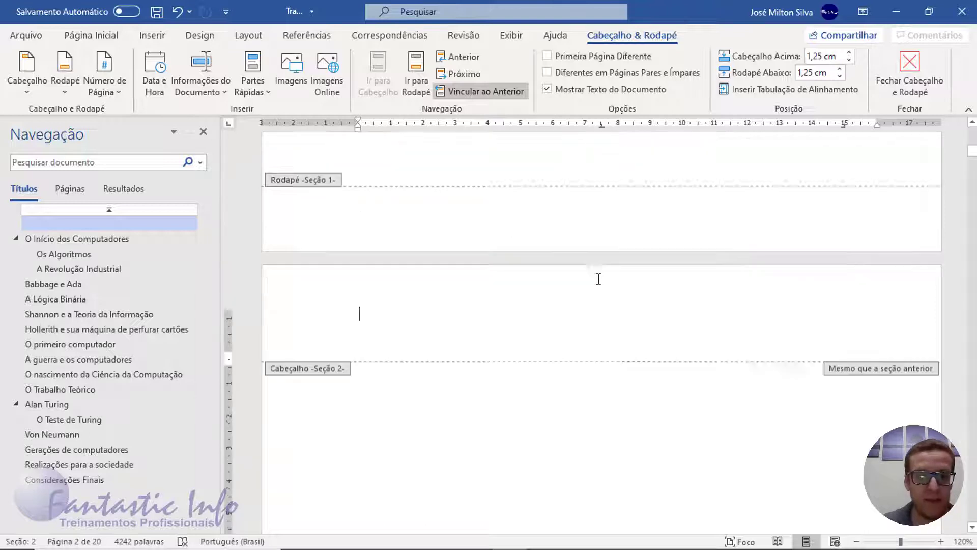
{"action": "scroll", "coordinate": [618, 301], "scroll_direction": "up", "scroll_amount": 3}
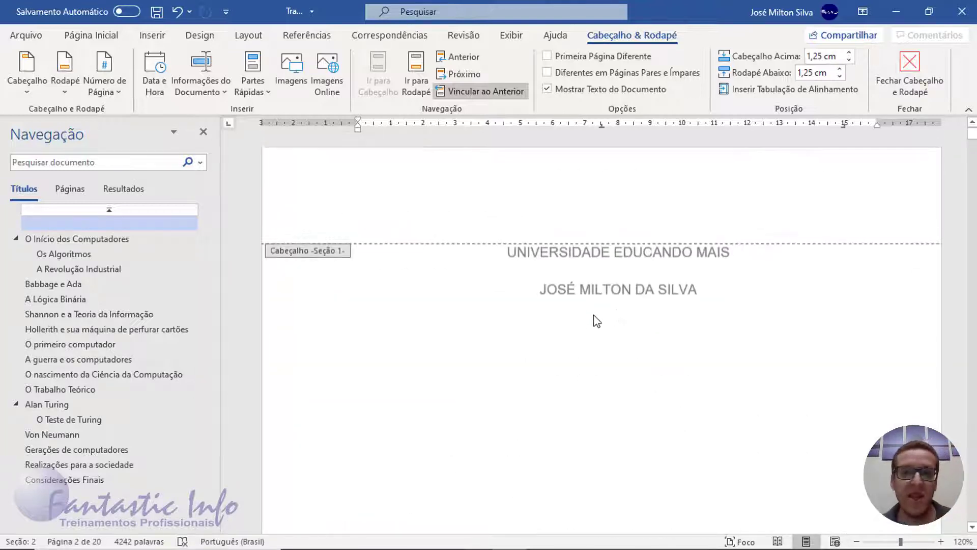
{"action": "scroll", "coordinate": [665, 279], "scroll_direction": "down", "scroll_amount": 4}
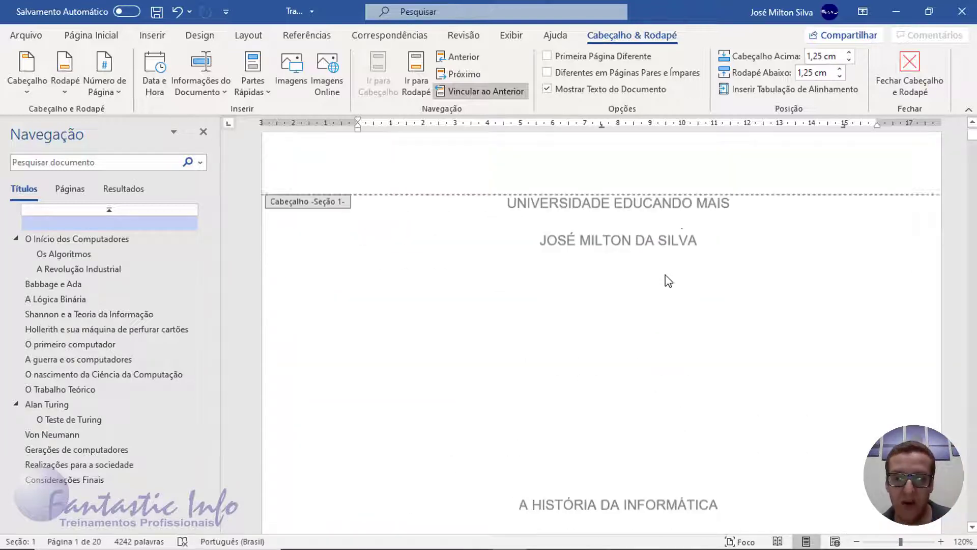
{"action": "scroll", "coordinate": [661, 280], "scroll_direction": "up", "scroll_amount": 3}
{"action": "scroll", "coordinate": [586, 285], "scroll_direction": "down", "scroll_amount": 2}
{"action": "scroll", "coordinate": [503, 290], "scroll_direction": "up", "scroll_amount": 2}
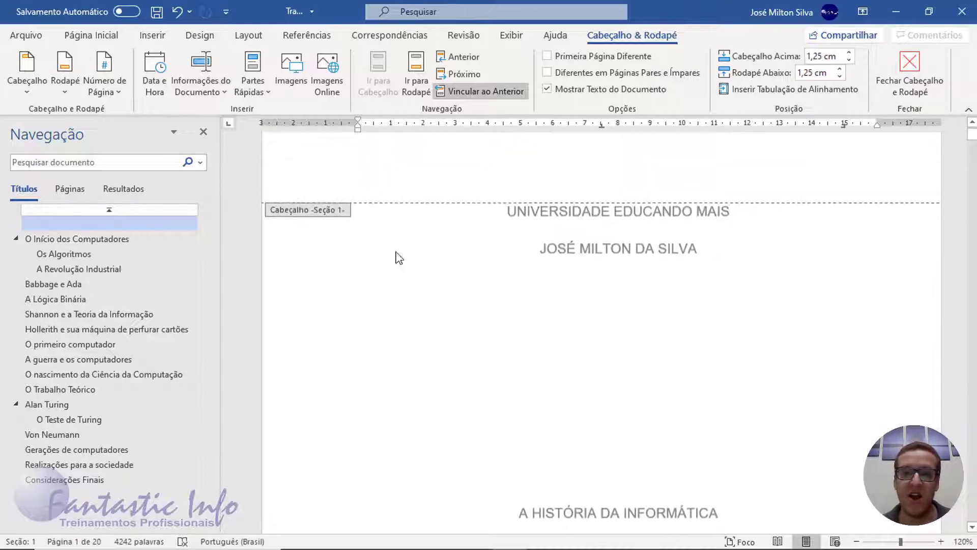
{"action": "scroll", "coordinate": [356, 218], "scroll_direction": "down", "scroll_amount": 8}
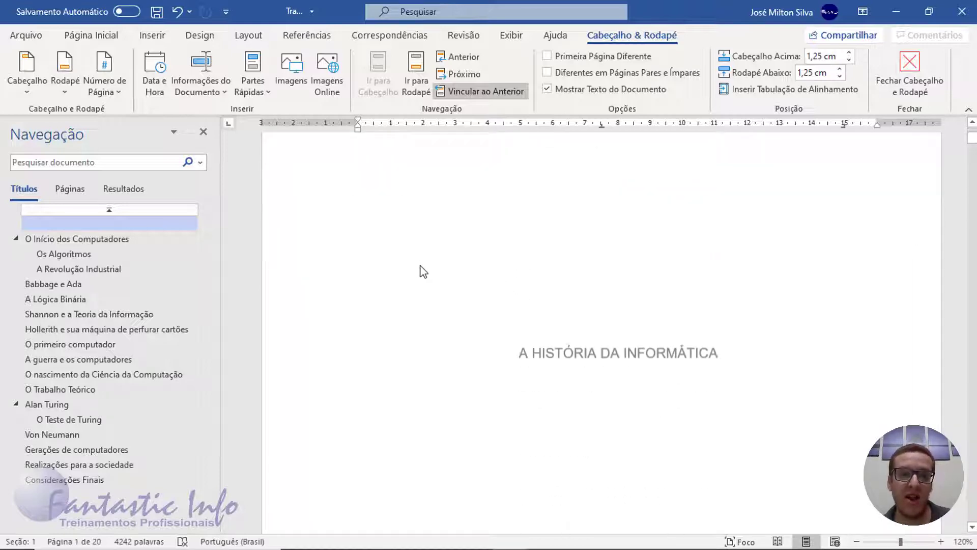
{"action": "scroll", "coordinate": [316, 366], "scroll_direction": "down", "scroll_amount": 5}
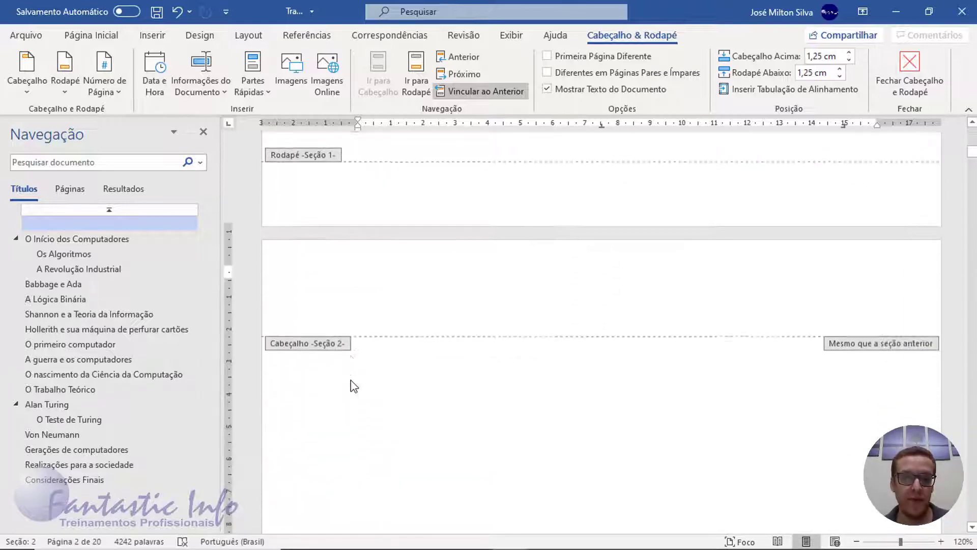
{"action": "scroll", "coordinate": [321, 362], "scroll_direction": "up", "scroll_amount": 1}
{"action": "scroll", "coordinate": [335, 290], "scroll_direction": "up", "scroll_amount": 1}
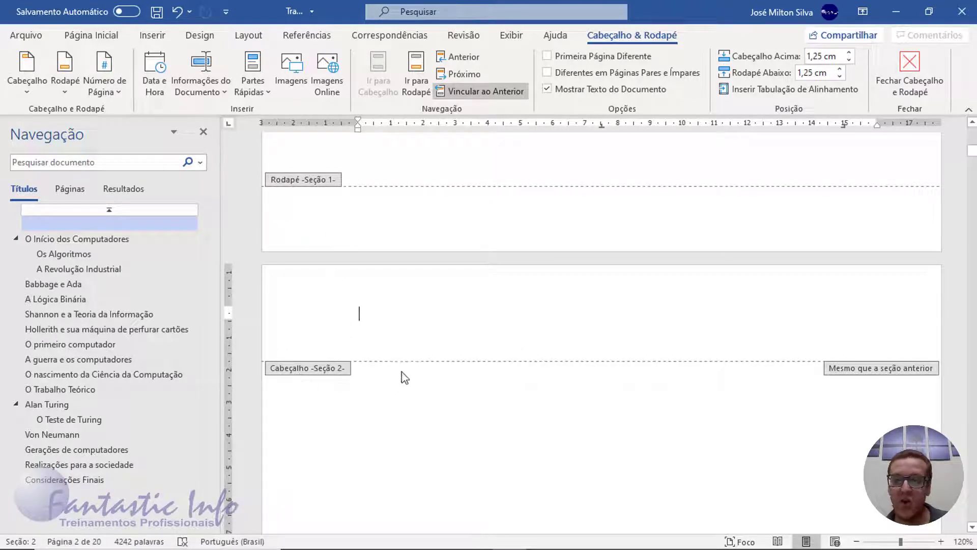
Step: Enter "Universidade Educando Mais" in the section 2 header while it is linked to the previous section
{"action": "left_click", "coordinate": [387, 327]}
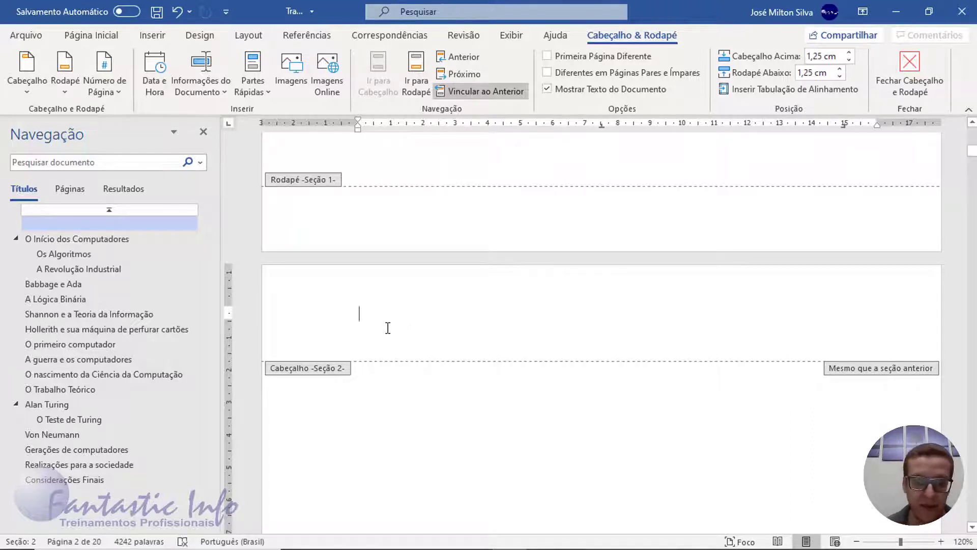
{"action": "scroll", "coordinate": [388, 328], "scroll_direction": "up", "scroll_amount": 10}
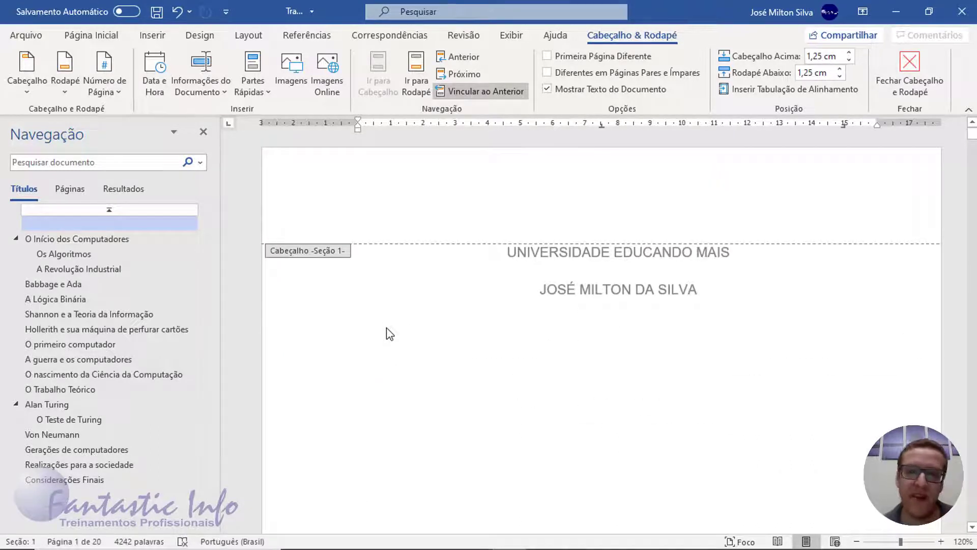
{"action": "scroll", "coordinate": [387, 329], "scroll_direction": "down", "scroll_amount": 10}
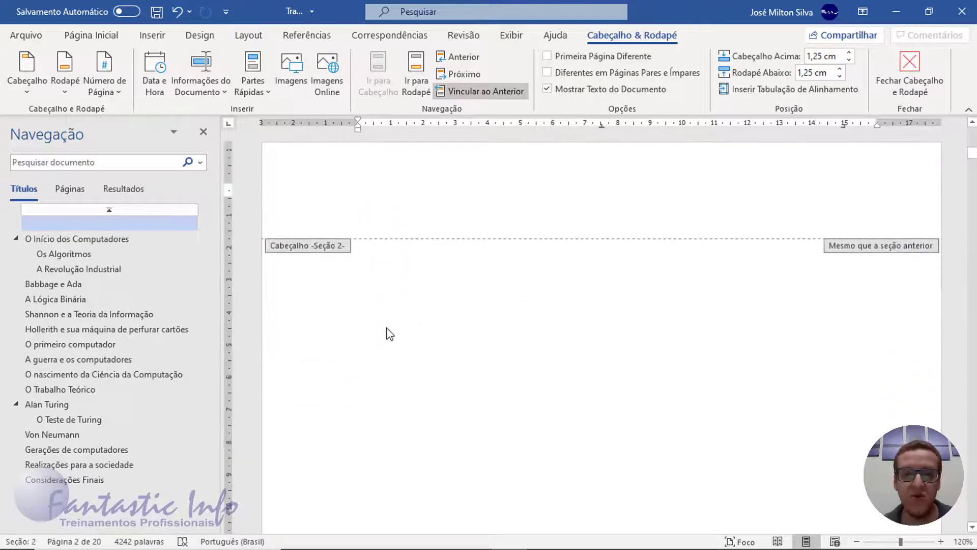
{"action": "type", "text": "Universid"}
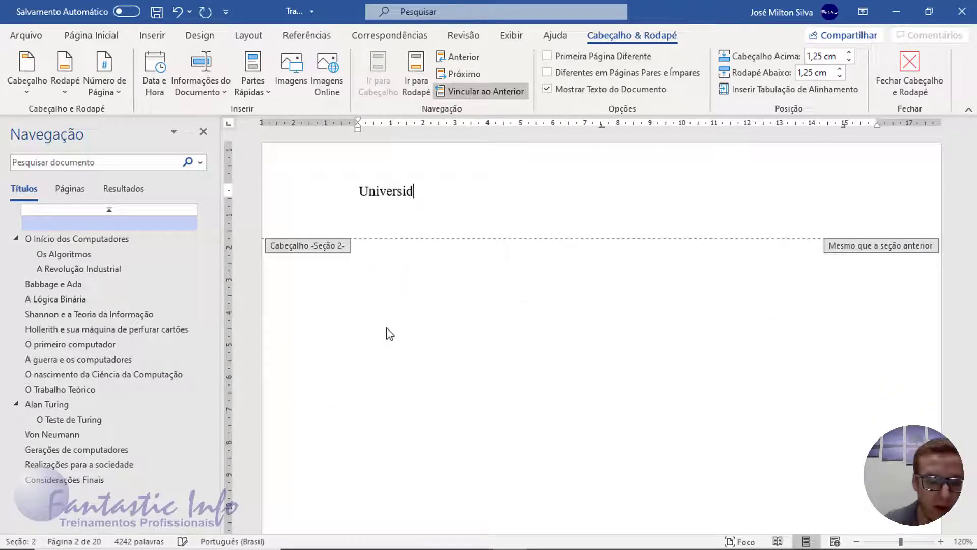
{"action": "type", "text": "de ad"}
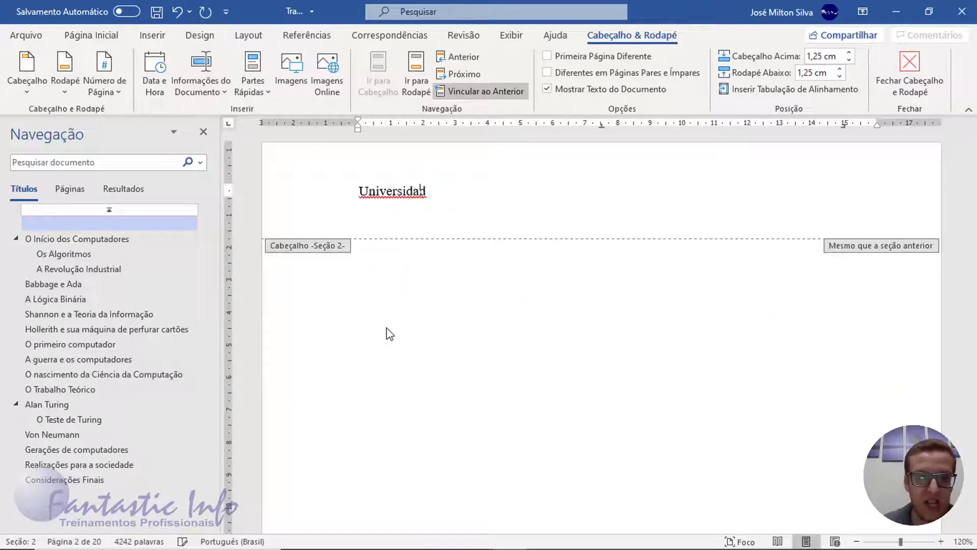
{"action": "type", "text": "e Educando Mais"}
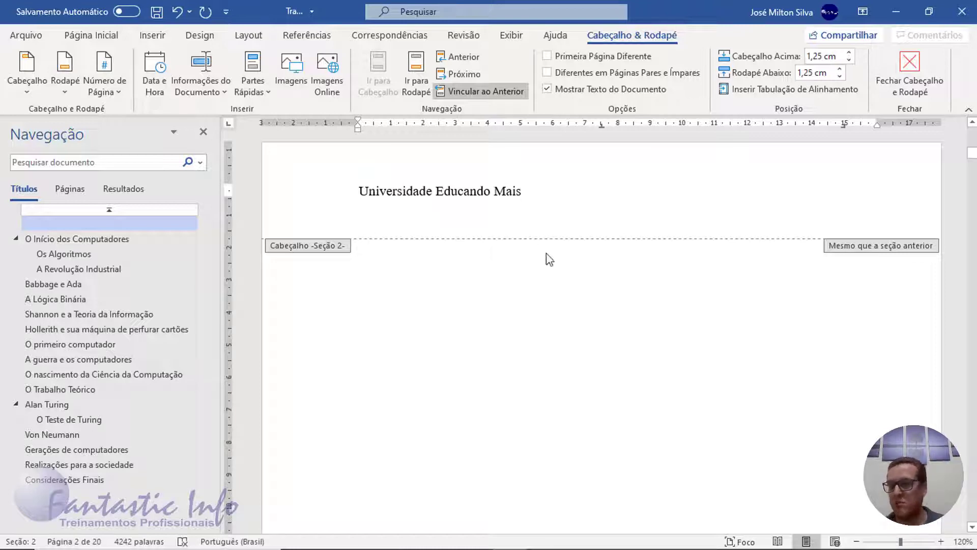
Step: Check whether the new header text is repeated on the cover and on the "O Início dos Computadores" page
{"action": "scroll", "coordinate": [547, 257], "scroll_direction": "up", "scroll_amount": 8}
{"action": "scroll", "coordinate": [547, 257], "scroll_direction": "up", "scroll_amount": 6}
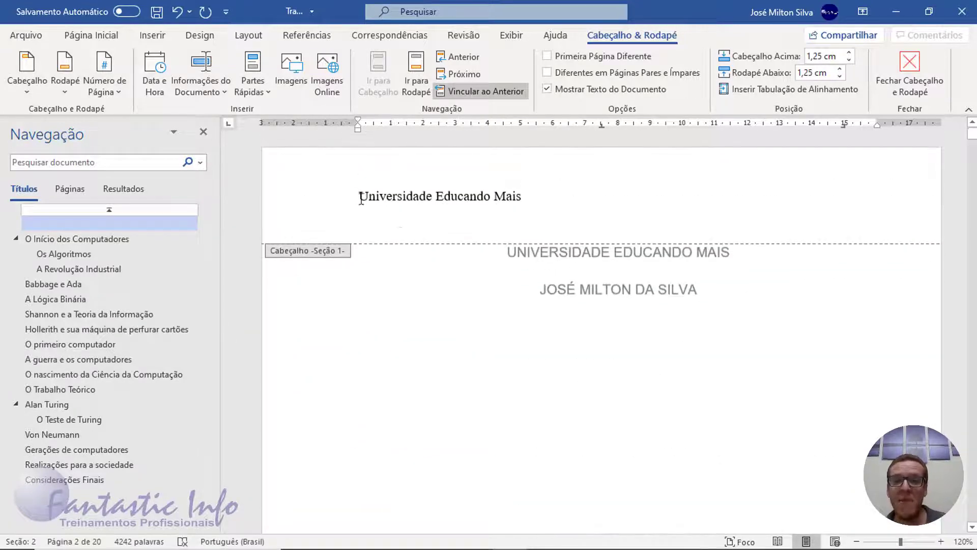
{"action": "scroll", "coordinate": [465, 275], "scroll_direction": "down", "scroll_amount": 15}
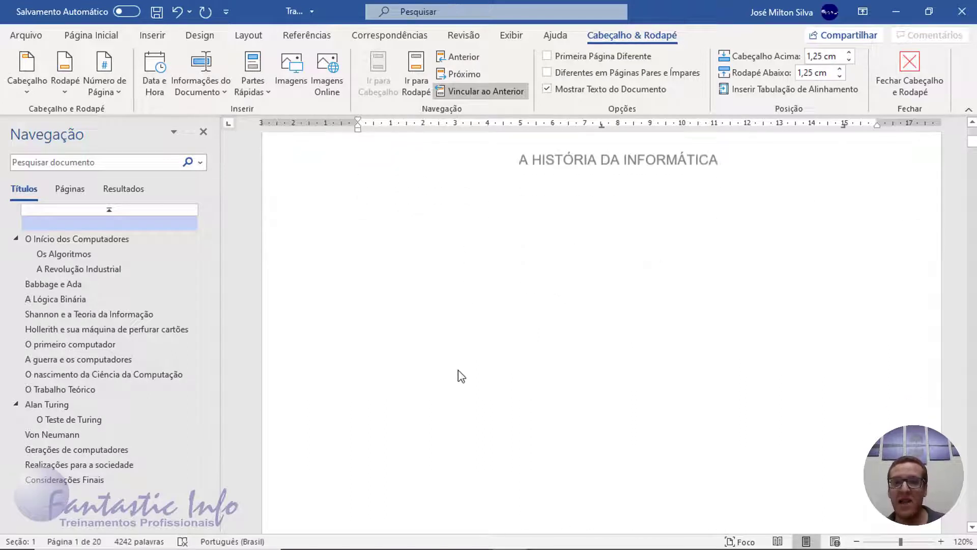
{"action": "scroll", "coordinate": [458, 464], "scroll_direction": "down", "scroll_amount": 8}
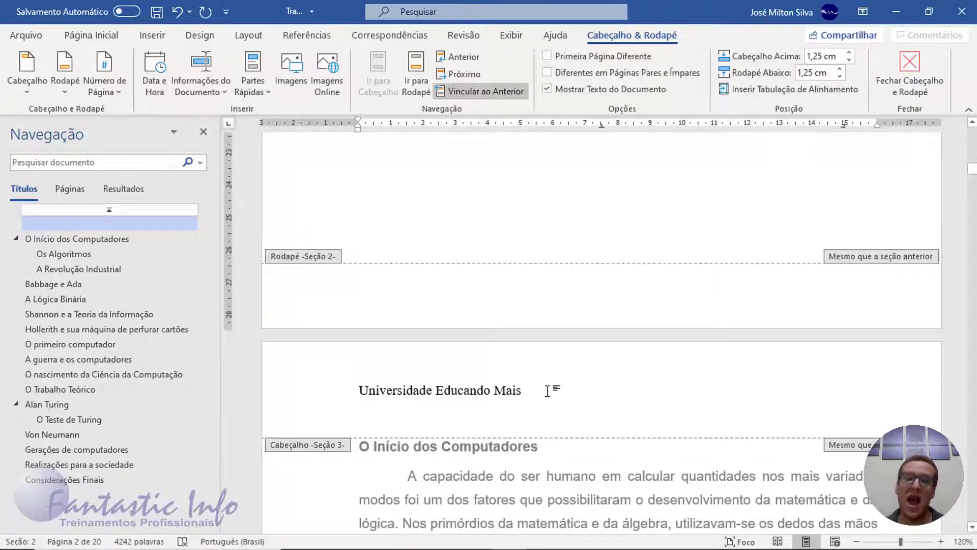
{"action": "scroll", "coordinate": [548, 402], "scroll_direction": "down", "scroll_amount": 1}
Step: Enter "Teste" in the section 2 footer on the blank page
{"action": "scroll", "coordinate": [548, 402], "scroll_direction": "up", "scroll_amount": 3}
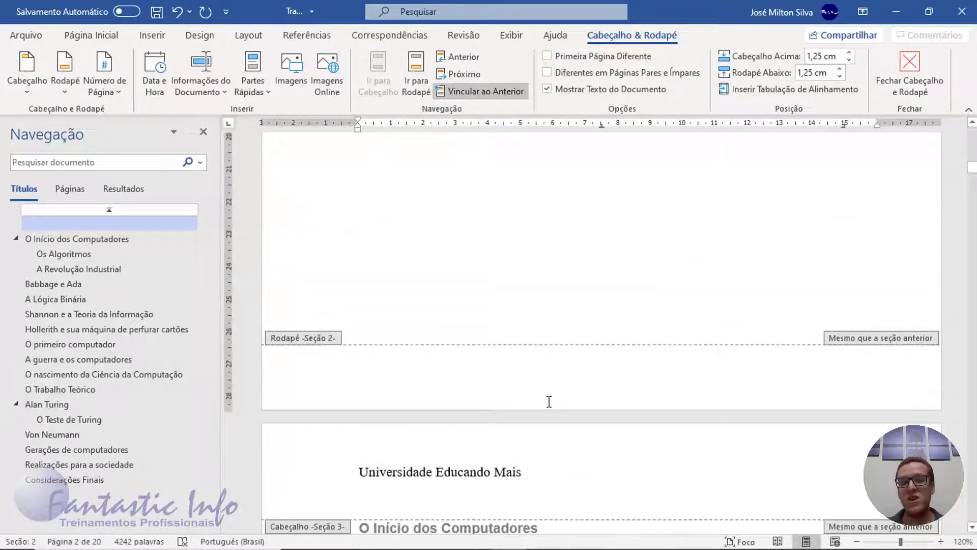
{"action": "left_click", "coordinate": [497, 377]}
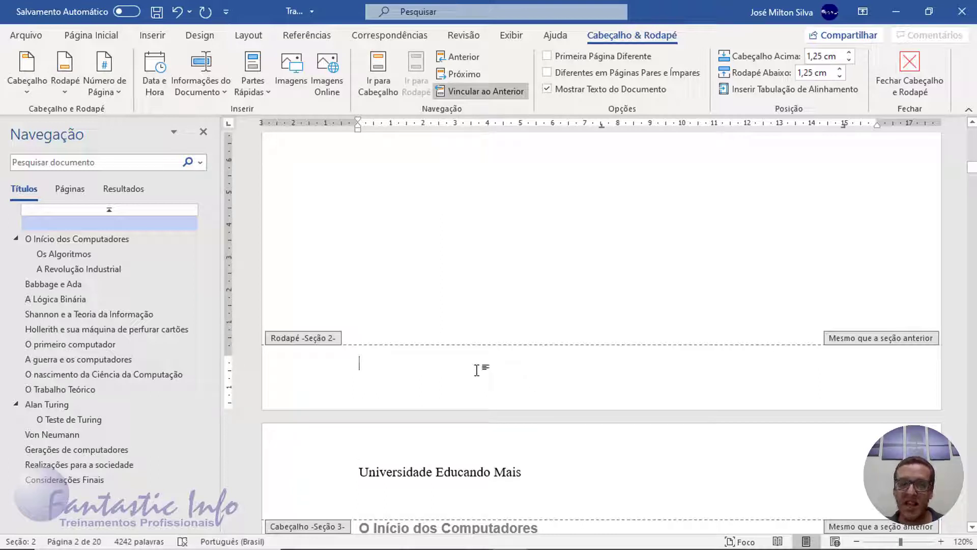
{"action": "type", "text": "Teste"}
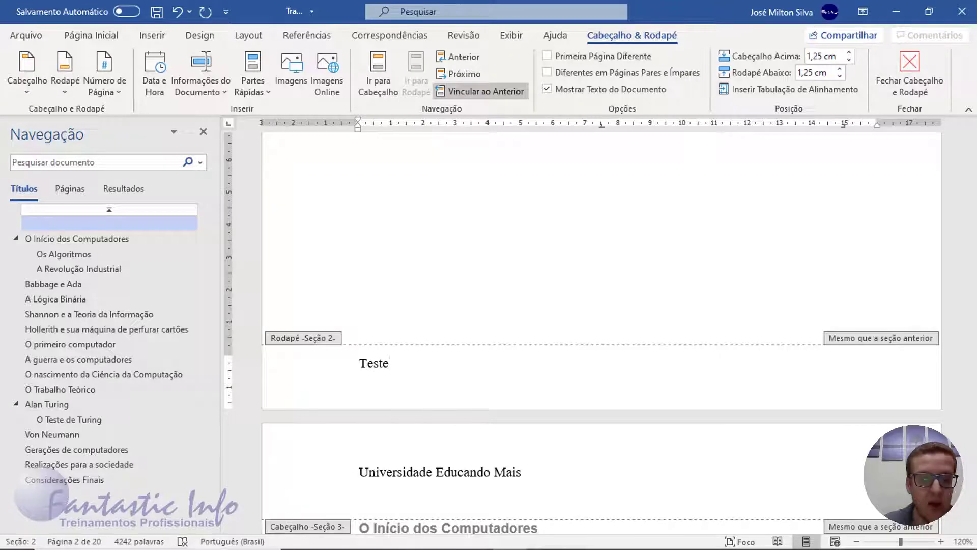
Step: Check the footers of the cover and the section 3 content pages for the "Teste" text
{"action": "scroll", "coordinate": [484, 331], "scroll_direction": "up", "scroll_amount": 10}
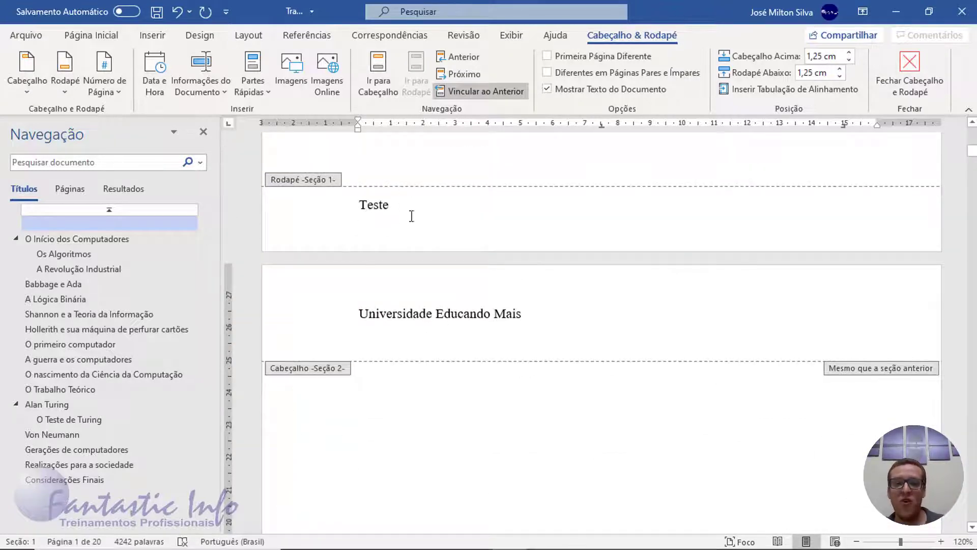
{"action": "scroll", "coordinate": [442, 377], "scroll_direction": "down", "scroll_amount": 4}
{"action": "scroll", "coordinate": [436, 431], "scroll_direction": "down", "scroll_amount": 15}
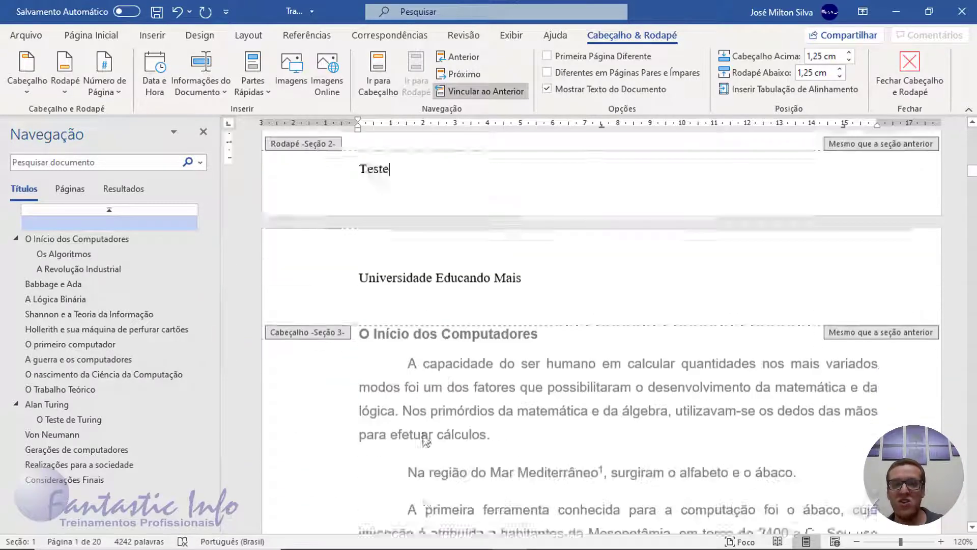
{"action": "scroll", "coordinate": [437, 432], "scroll_direction": "down", "scroll_amount": 3}
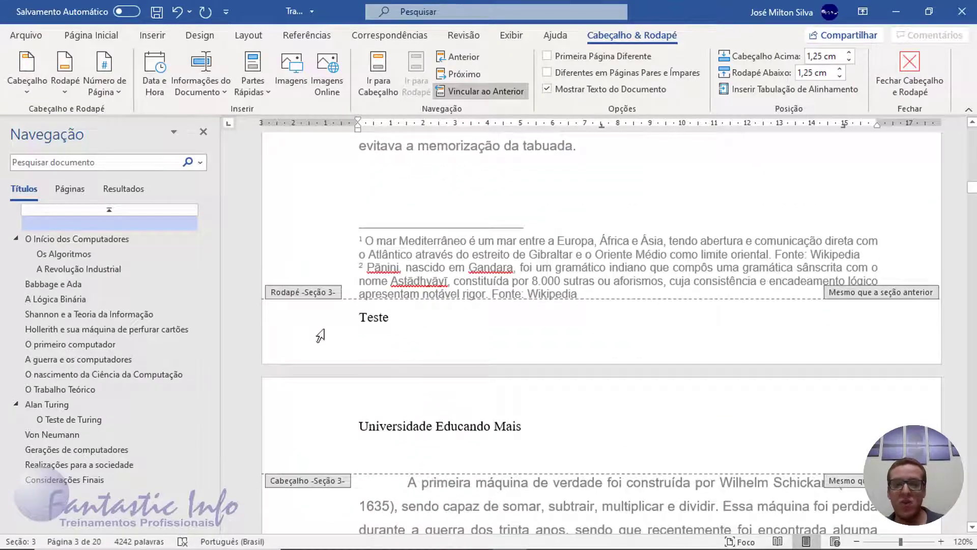
{"action": "scroll", "coordinate": [398, 320], "scroll_direction": "down", "scroll_amount": 13}
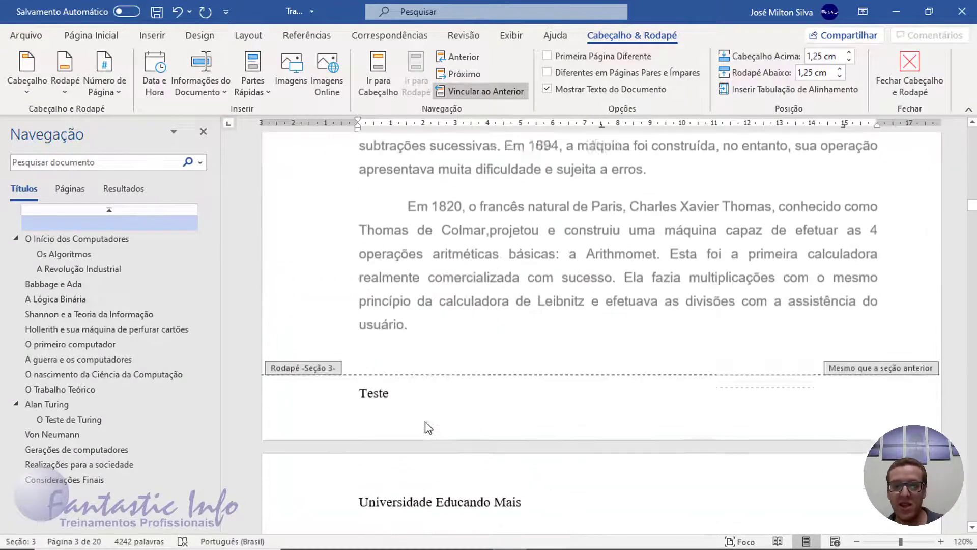
Step: Delete the "Teste" text from the section 2 footer on the blank page
{"action": "scroll", "coordinate": [603, 328], "scroll_direction": "up", "scroll_amount": 13}
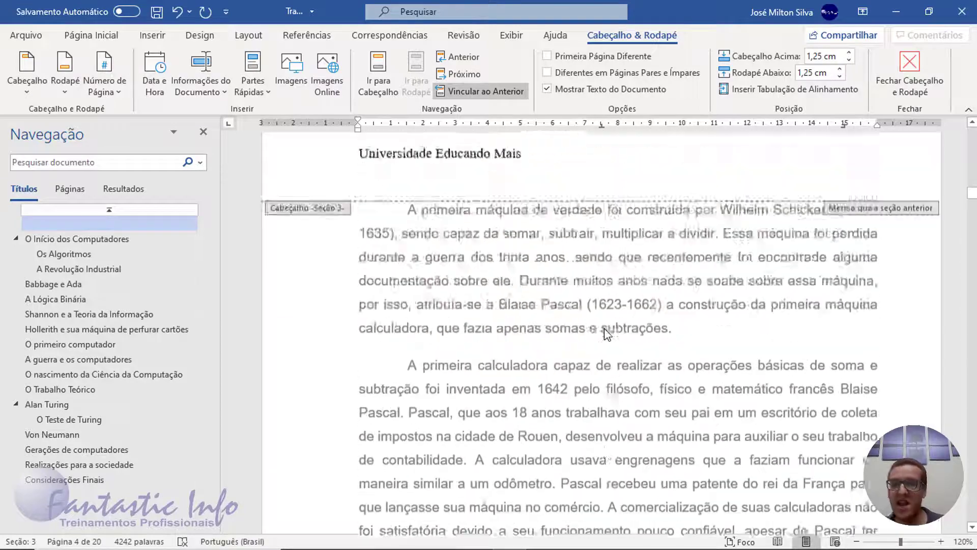
{"action": "scroll", "coordinate": [605, 328], "scroll_direction": "up", "scroll_amount": 12}
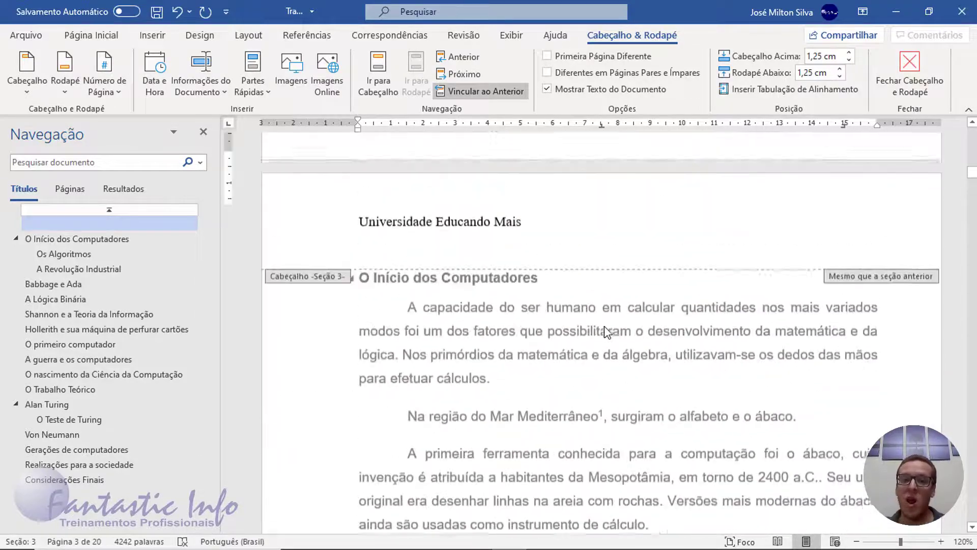
{"action": "left_click_drag", "start_coordinate": [359, 362], "coordinate": [460, 361]}
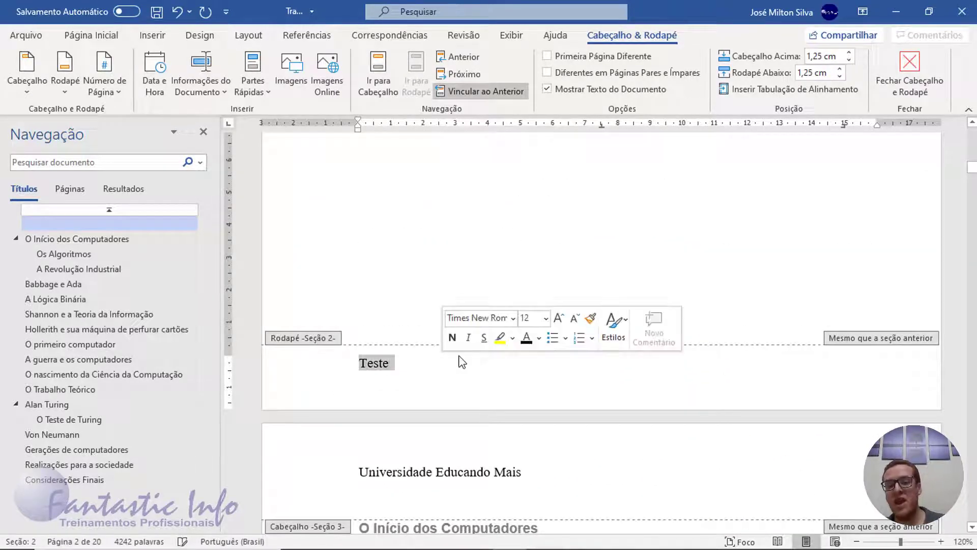
{"action": "key", "text": "Delete"}
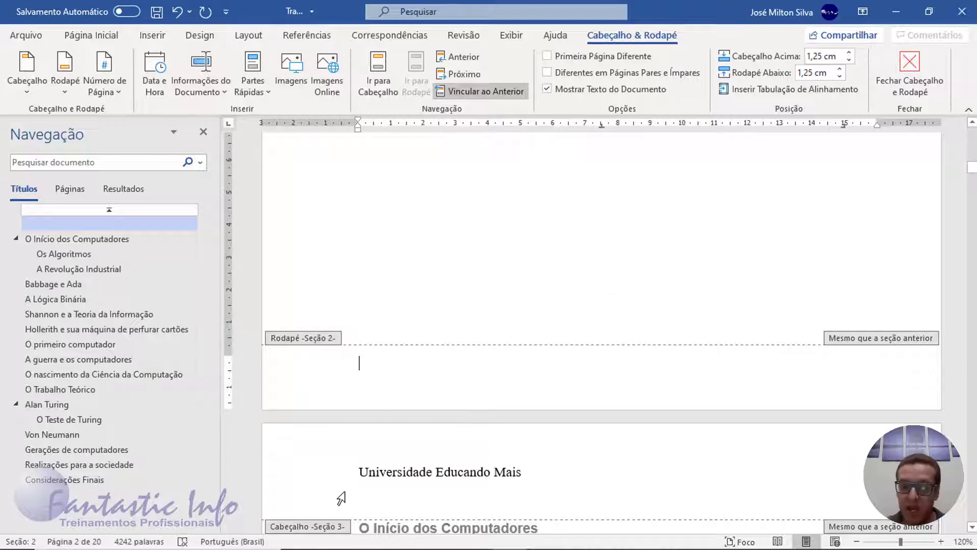
Step: Remove the text "Universidade Educando Mais" from the linked section 2 and section 3 headers
{"action": "left_click_drag", "start_coordinate": [356, 473], "coordinate": [538, 469]}
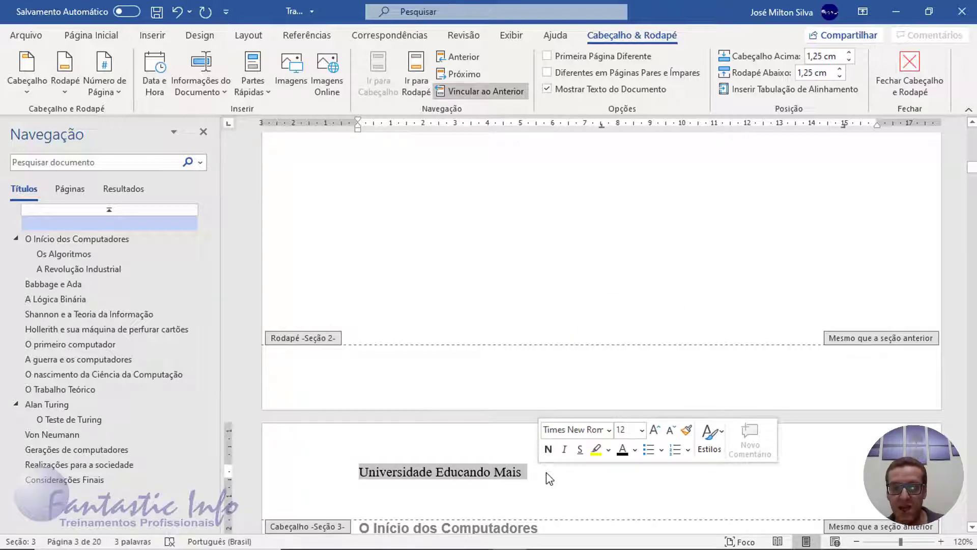
{"action": "key", "text": "Delete"}
{"action": "scroll", "coordinate": [524, 442], "scroll_direction": "up", "scroll_amount": 5}
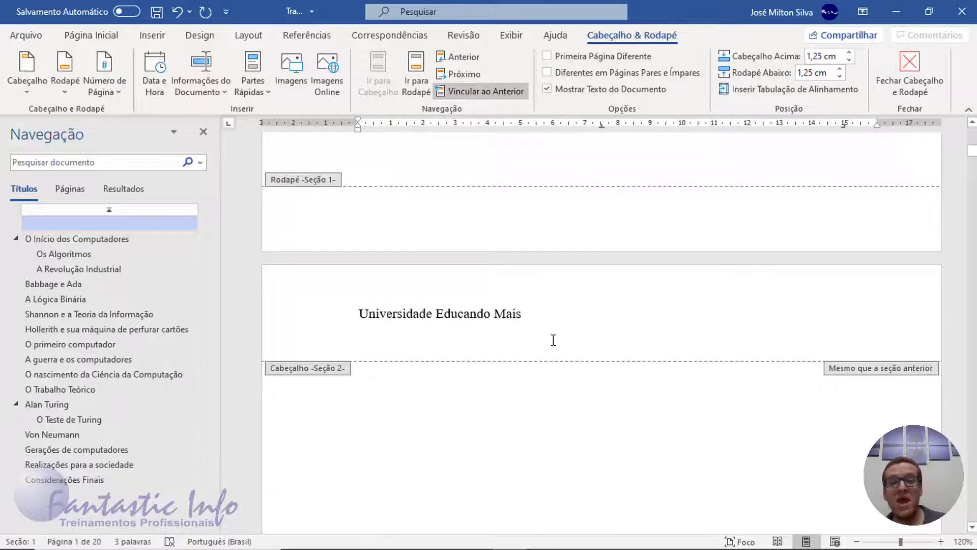
{"action": "scroll", "coordinate": [553, 339], "scroll_direction": "up", "scroll_amount": 3}
{"action": "scroll", "coordinate": [517, 445], "scroll_direction": "up", "scroll_amount": 10}
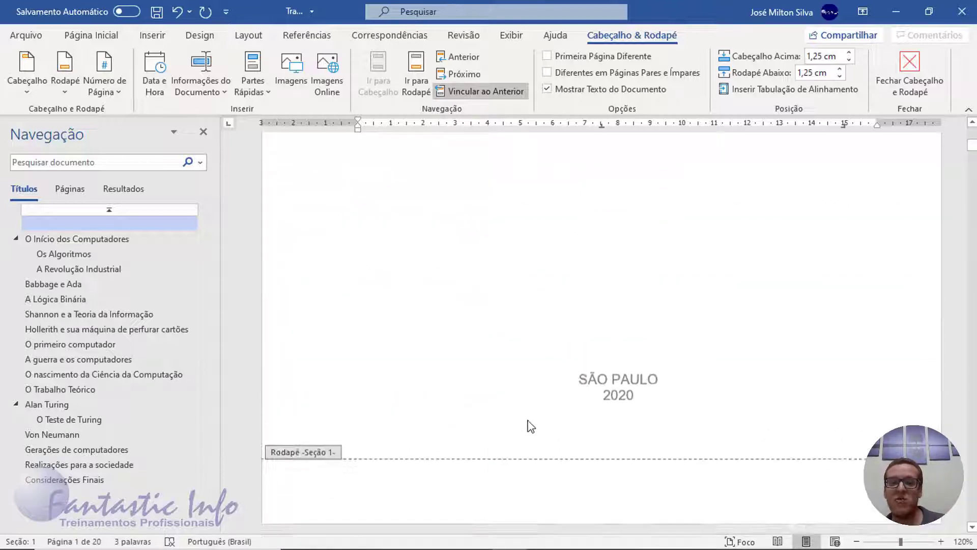
{"action": "scroll", "coordinate": [558, 340], "scroll_direction": "down", "scroll_amount": 15}
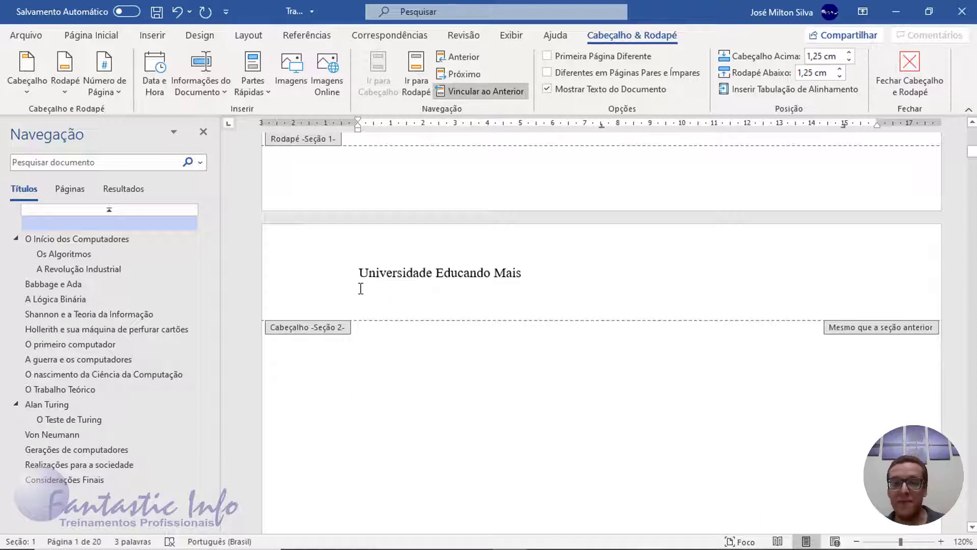
{"action": "left_click_drag", "start_coordinate": [352, 277], "coordinate": [556, 283]}
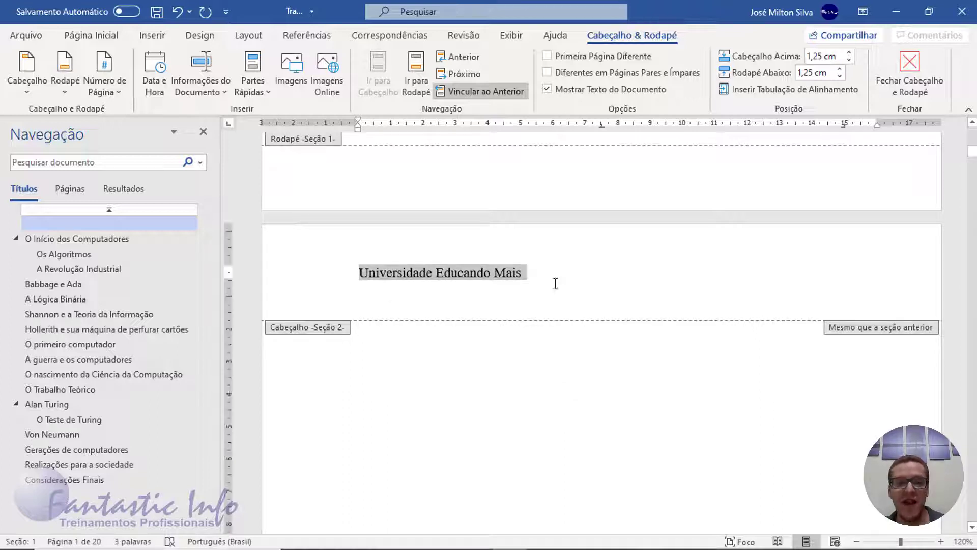
{"action": "key", "text": "Delete"}
{"action": "scroll", "coordinate": [501, 327], "scroll_direction": "down", "scroll_amount": 3}
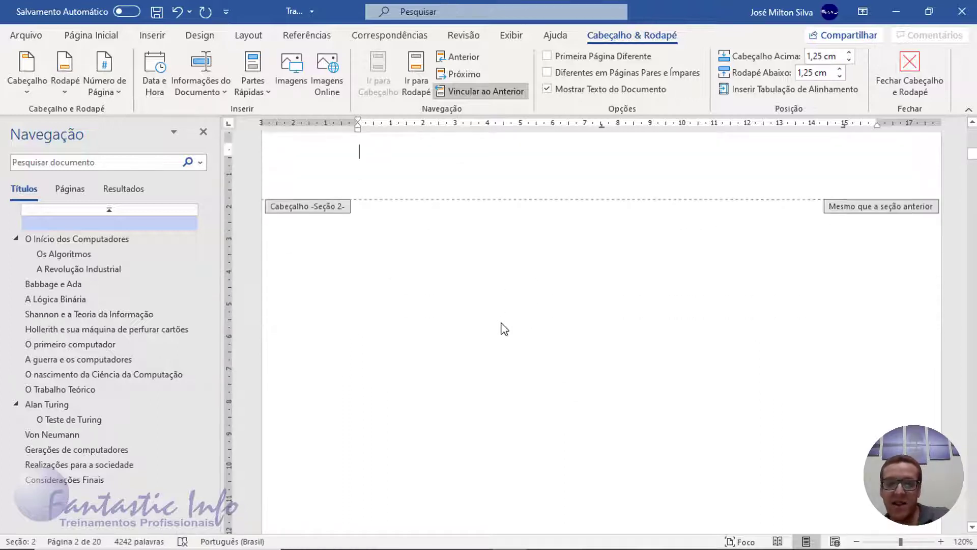
{"action": "scroll", "coordinate": [502, 326], "scroll_direction": "up", "scroll_amount": 5}
{"action": "scroll", "coordinate": [514, 347], "scroll_direction": "down", "scroll_amount": 3}
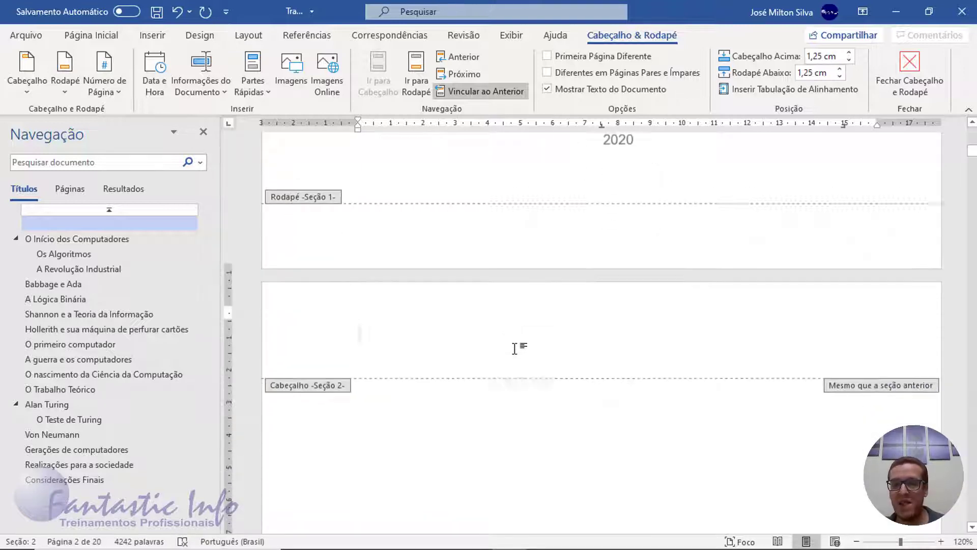
{"action": "scroll", "coordinate": [515, 348], "scroll_direction": "down", "scroll_amount": 1}
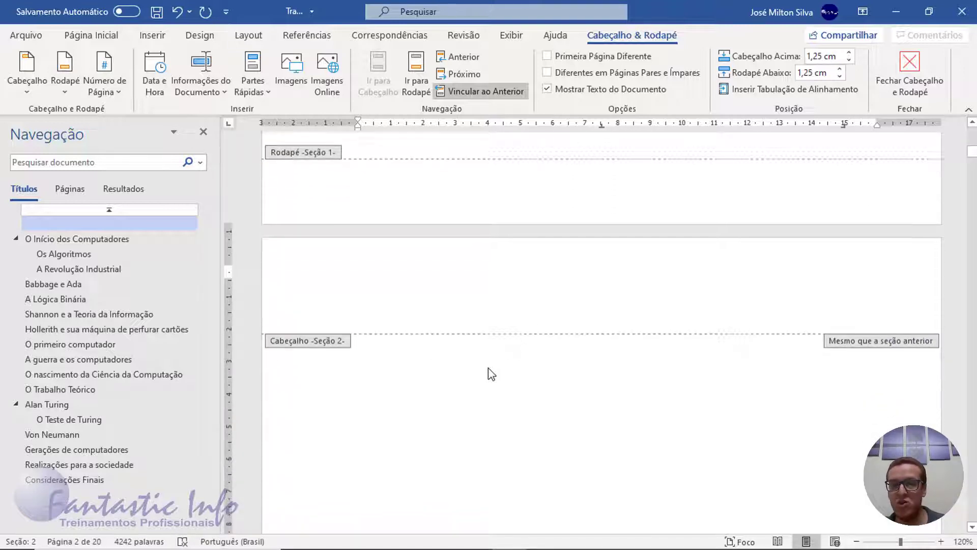
{"action": "left_click", "coordinate": [321, 332]}
{"action": "key", "text": "ctrl"}
{"action": "key", "text": "ctrl"}
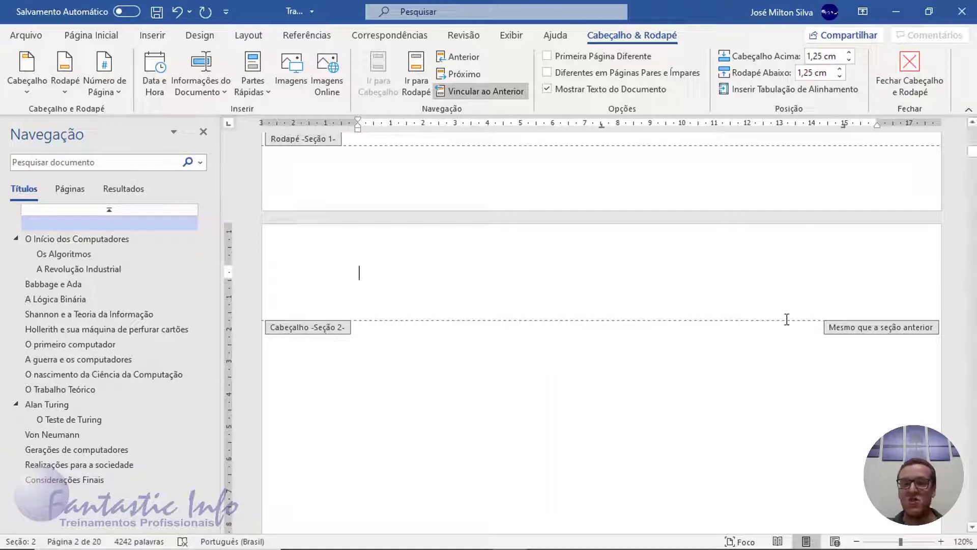
{"action": "left_click", "coordinate": [873, 339]}
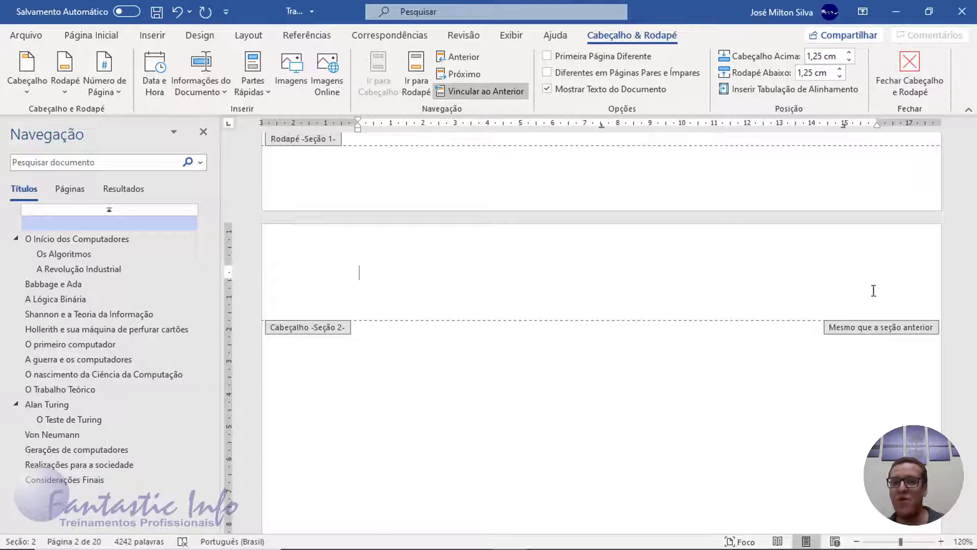
{"action": "left_click", "coordinate": [780, 301]}
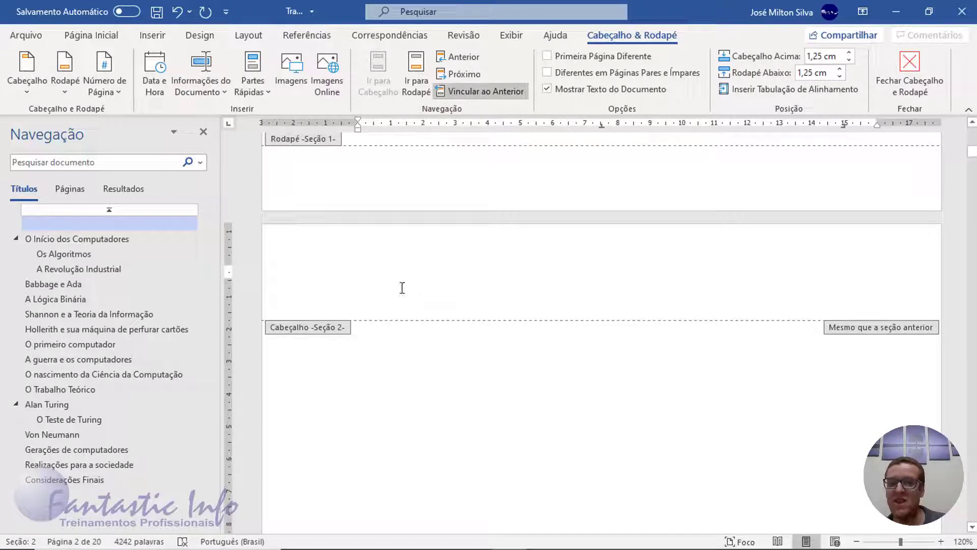
Step: Unlink the section 2 header from the previous section
{"action": "left_click", "coordinate": [626, 41]}
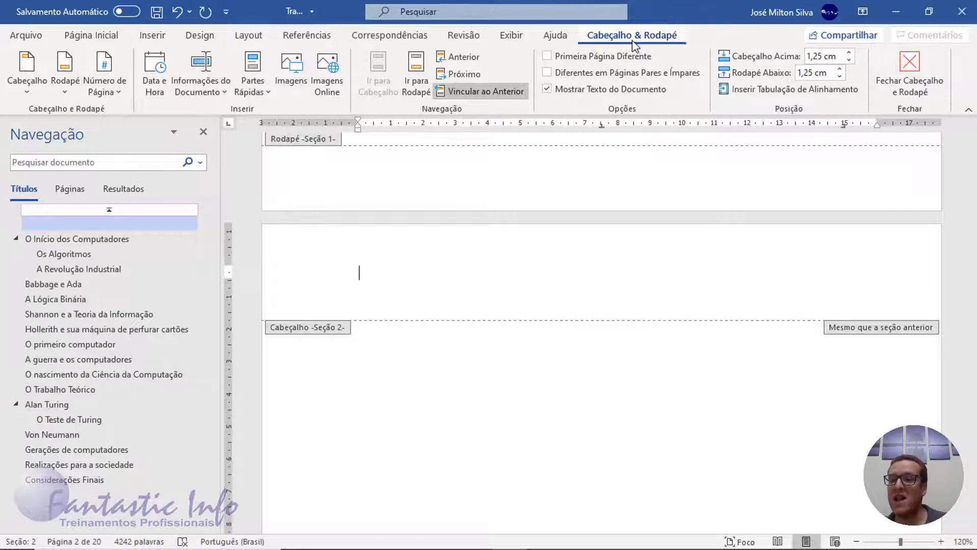
{"action": "left_click", "coordinate": [634, 45]}
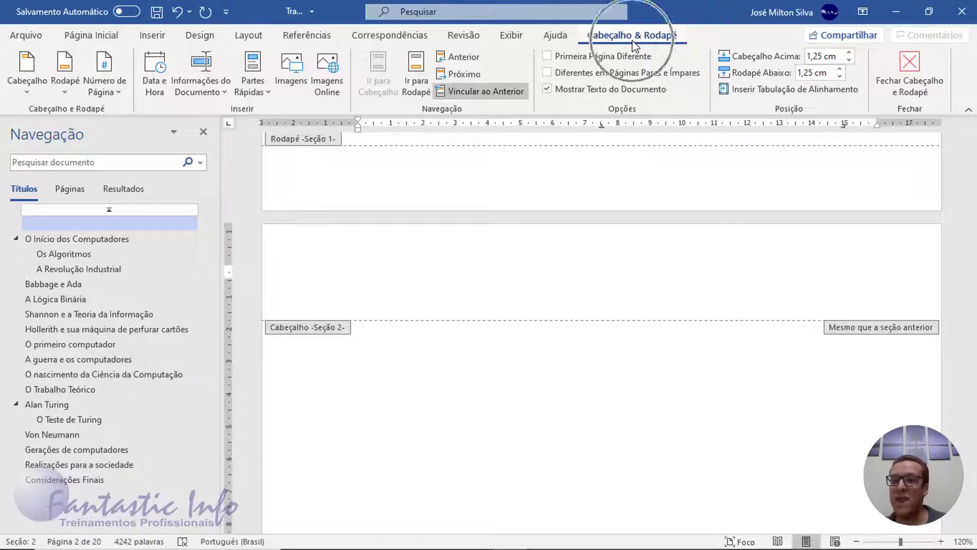
{"action": "left_click", "coordinate": [468, 96]}
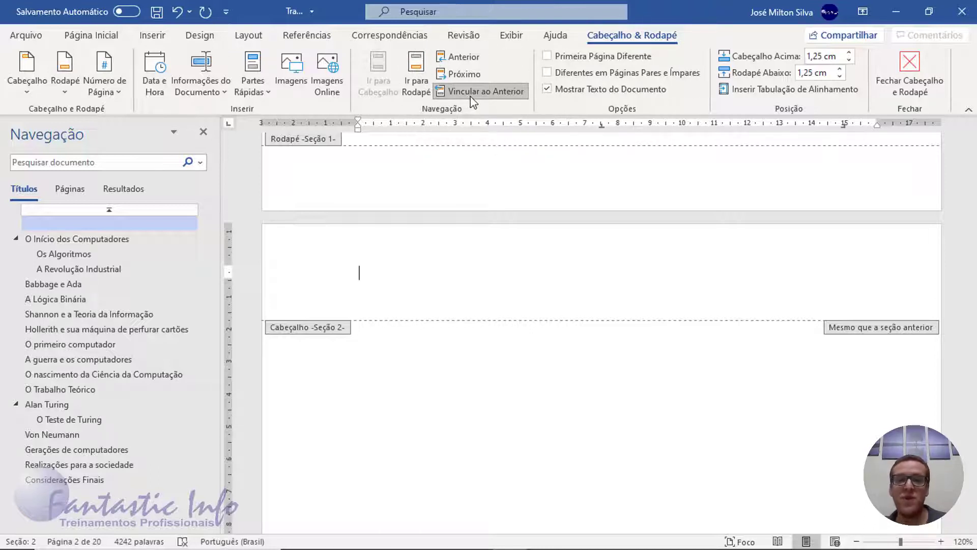
{"action": "left_click", "coordinate": [472, 96]}
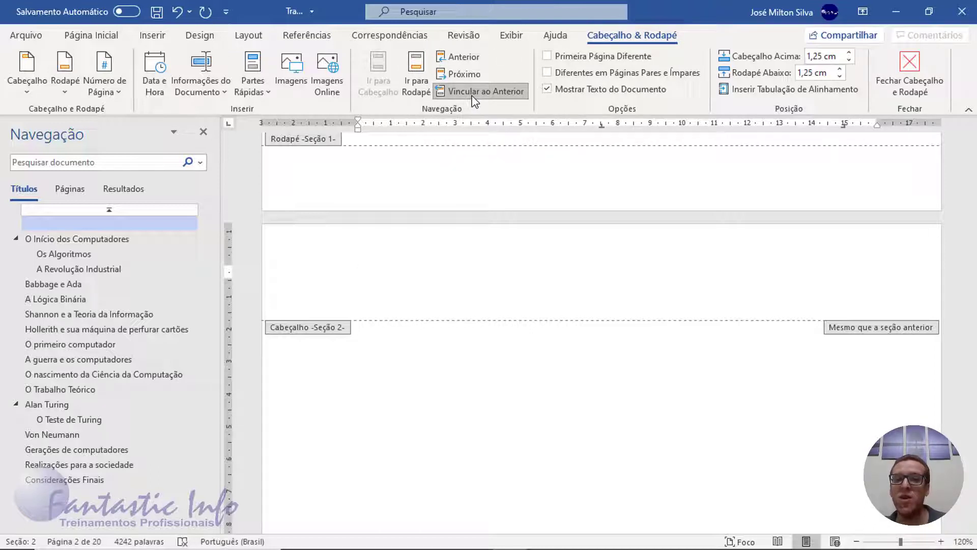
{"action": "left_click", "coordinate": [472, 96]}
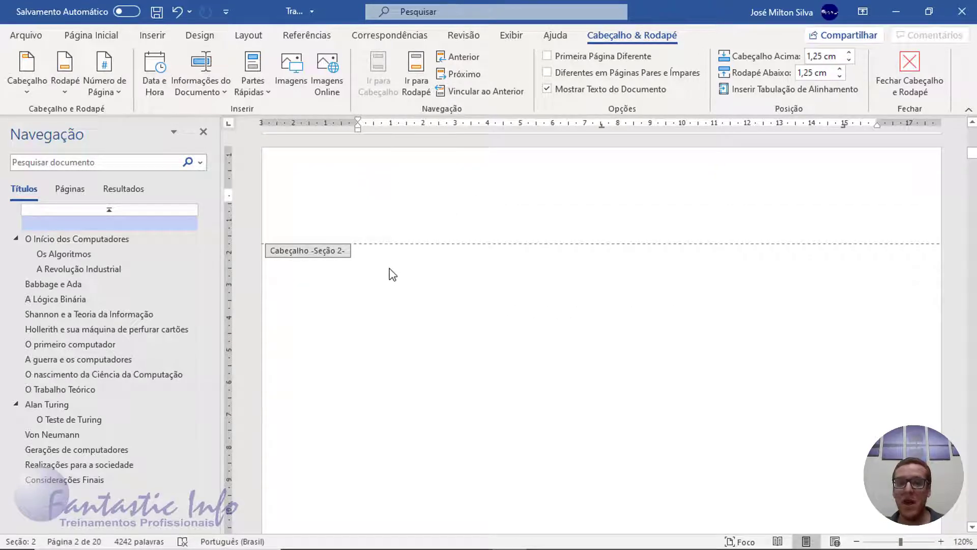
Step: Examine the cover's footer area and the section 2 header for the link label to the previous section
{"action": "scroll", "coordinate": [397, 274], "scroll_direction": "up", "scroll_amount": 4}
{"action": "scroll", "coordinate": [457, 307], "scroll_direction": "down", "scroll_amount": 2}
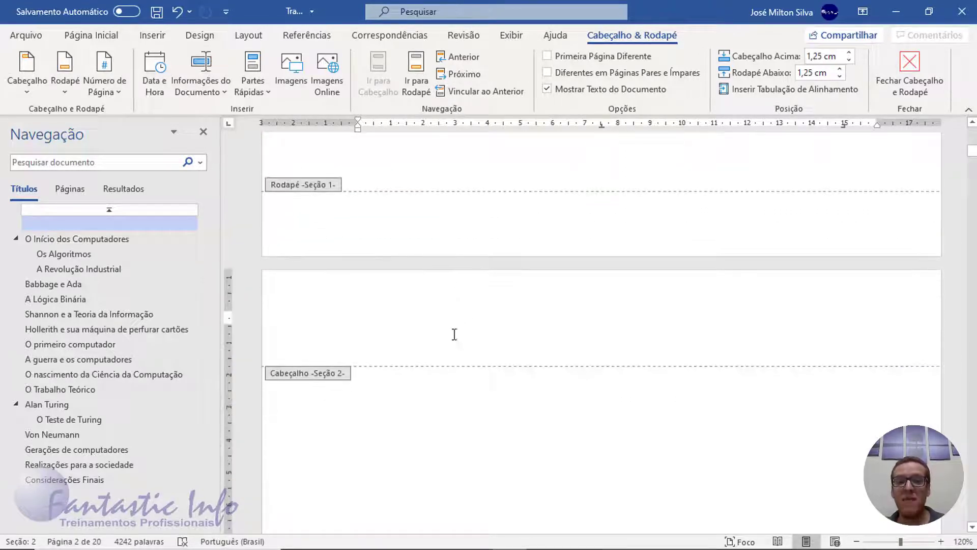
{"action": "scroll", "coordinate": [443, 328], "scroll_direction": "down", "scroll_amount": 1}
{"action": "scroll", "coordinate": [475, 294], "scroll_direction": "up", "scroll_amount": 5}
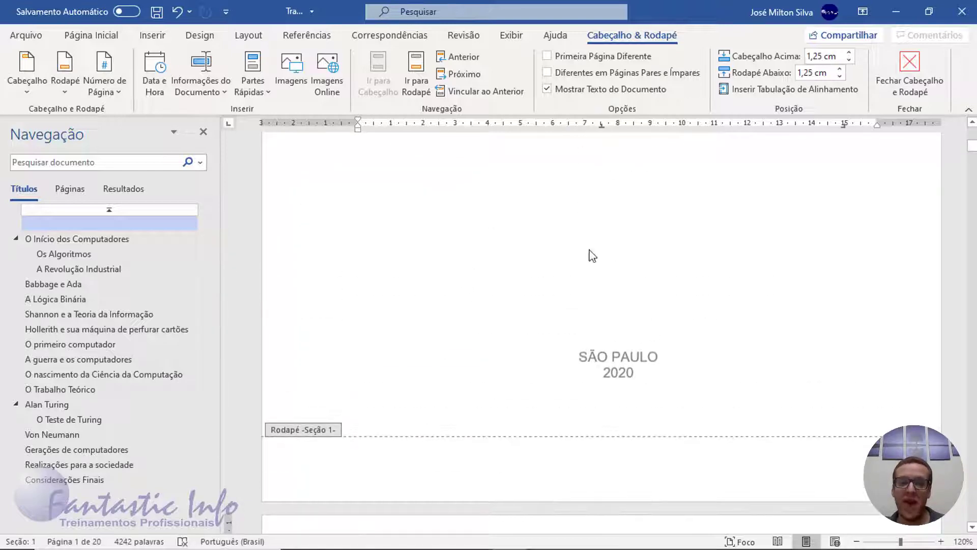
{"action": "scroll", "coordinate": [454, 307], "scroll_direction": "down", "scroll_amount": 5}
{"action": "scroll", "coordinate": [437, 371], "scroll_direction": "down", "scroll_amount": 2}
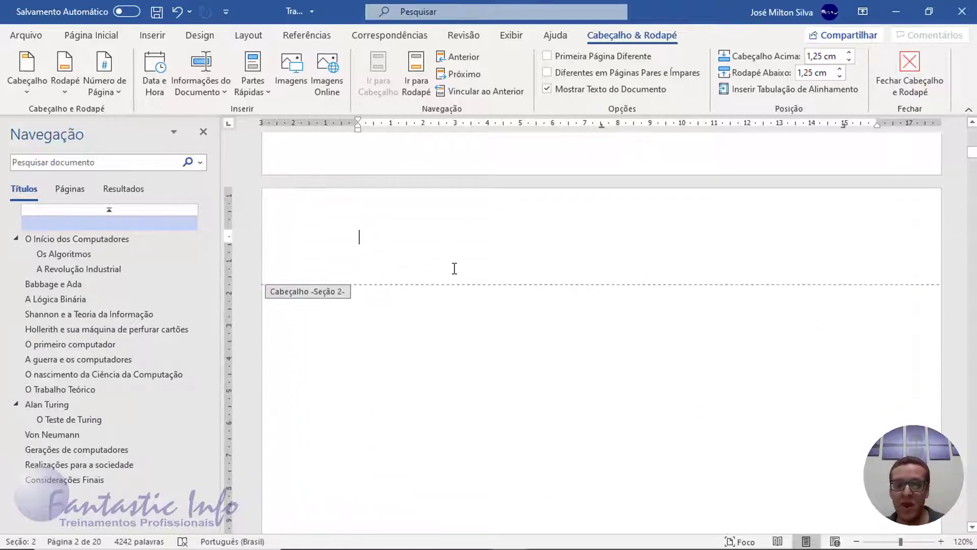
{"action": "scroll", "coordinate": [455, 268], "scroll_direction": "down", "scroll_amount": 2}
{"action": "scroll", "coordinate": [454, 268], "scroll_direction": "up", "scroll_amount": 3}
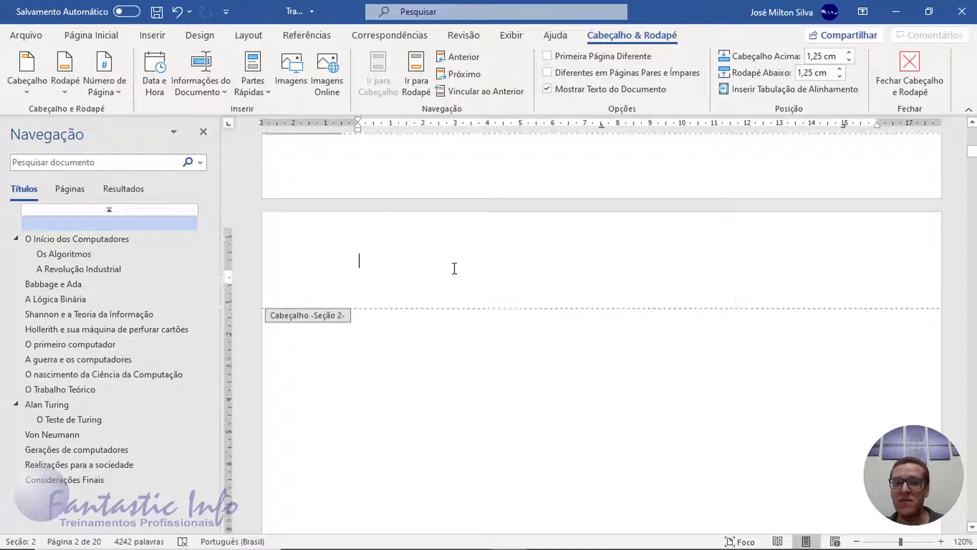
{"action": "scroll", "coordinate": [455, 268], "scroll_direction": "up", "scroll_amount": 3}
{"action": "scroll", "coordinate": [473, 266], "scroll_direction": "down", "scroll_amount": 4}
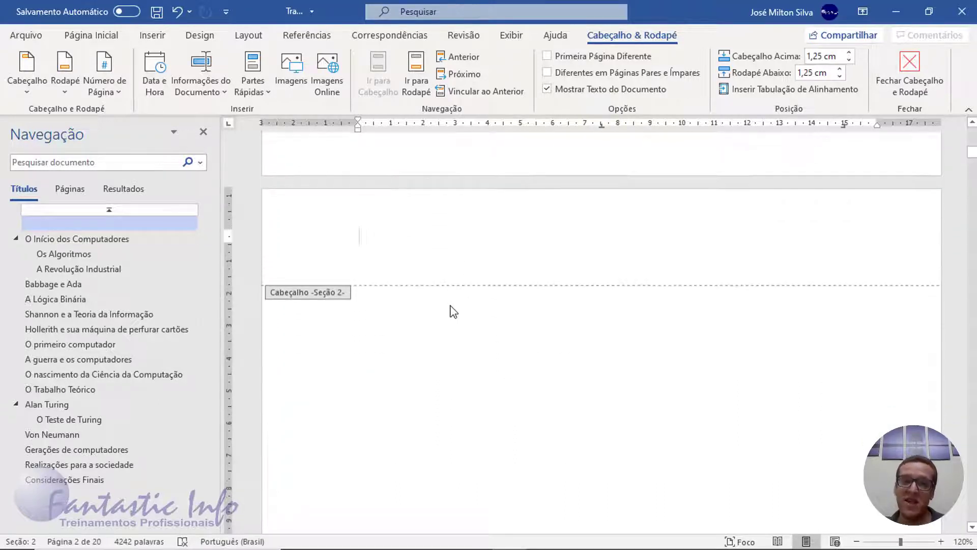
Step: Unlink the section 2 footer on the blank page from the previous section
{"action": "scroll", "coordinate": [454, 312], "scroll_direction": "down", "scroll_amount": 15}
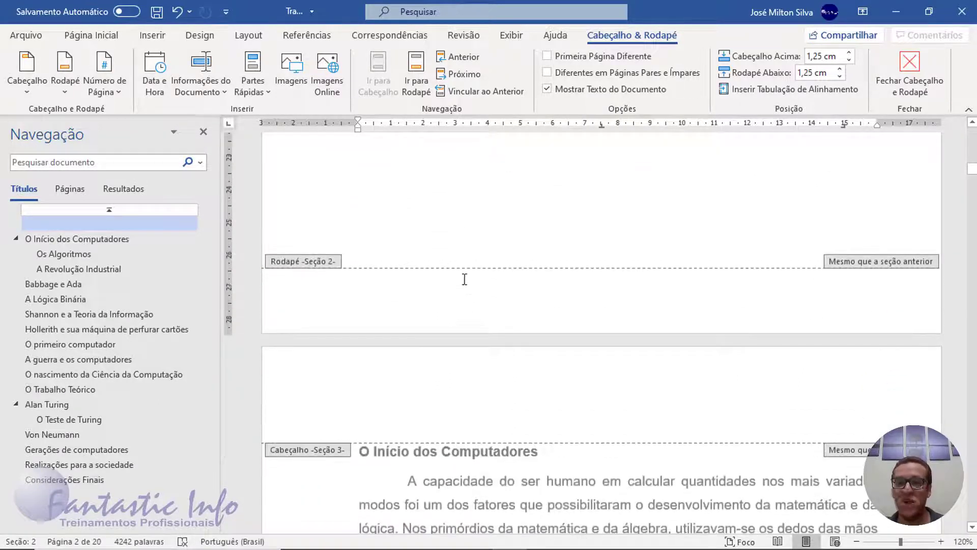
{"action": "left_click", "coordinate": [455, 293]}
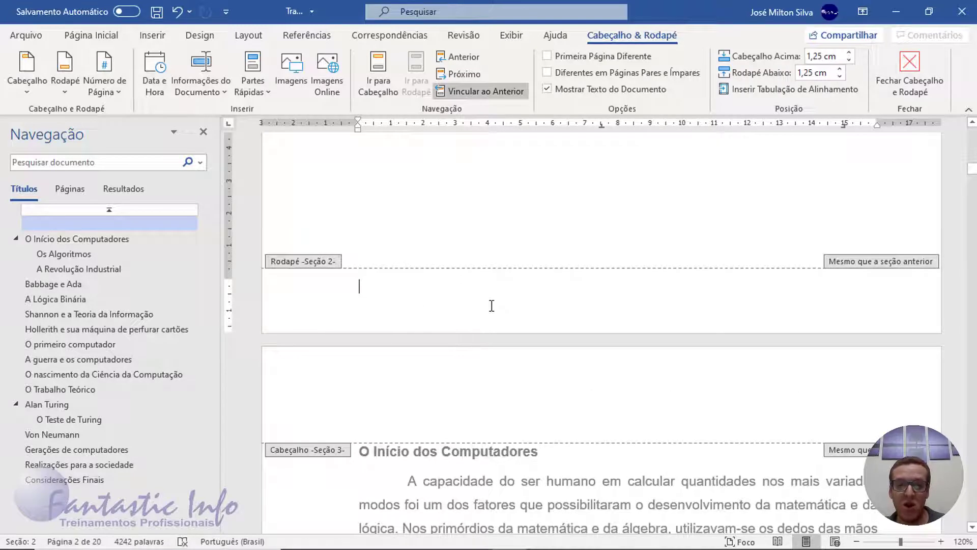
{"action": "left_click", "coordinate": [478, 92]}
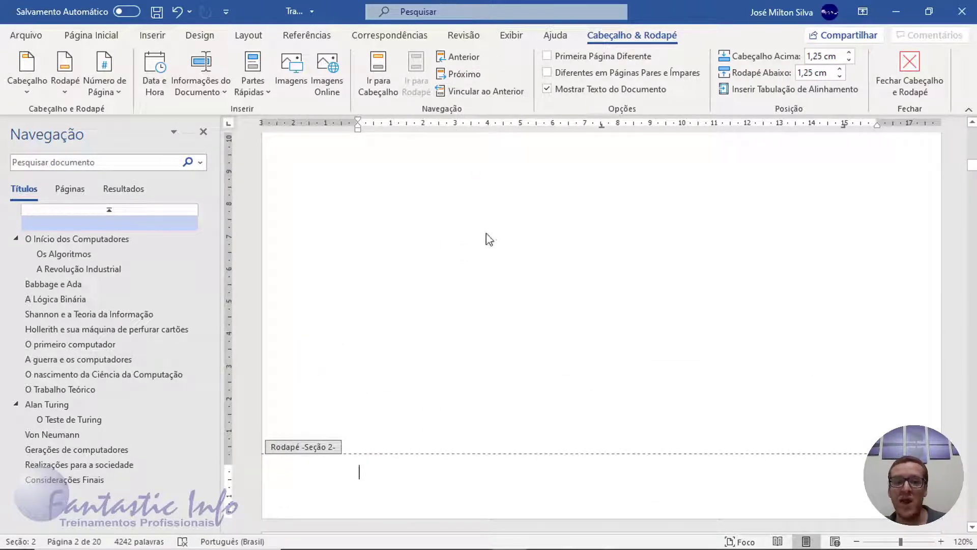
Step: Unlink the section 3 header on the "O Início dos Computadores" page from the previous section
{"action": "scroll", "coordinate": [507, 324], "scroll_direction": "down", "scroll_amount": 2}
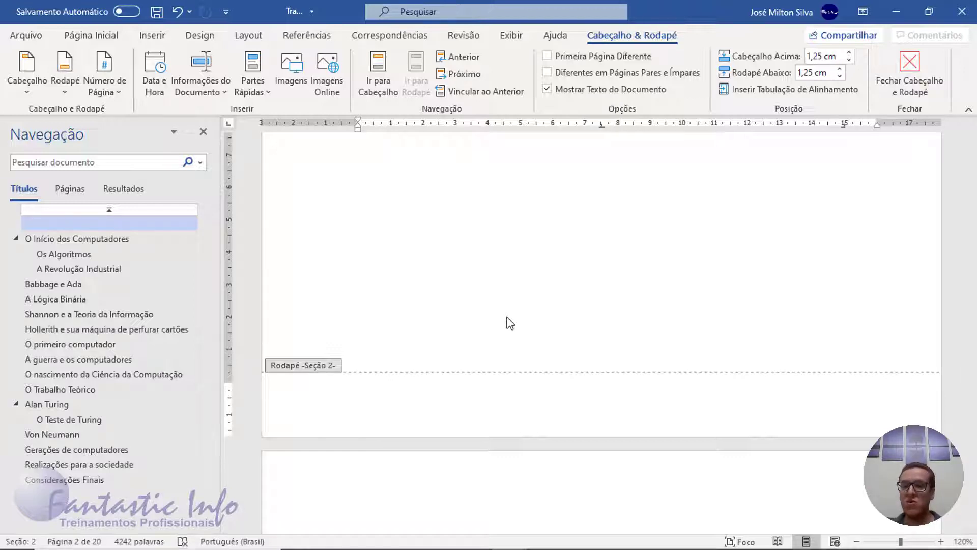
{"action": "scroll", "coordinate": [519, 325], "scroll_direction": "down", "scroll_amount": 5}
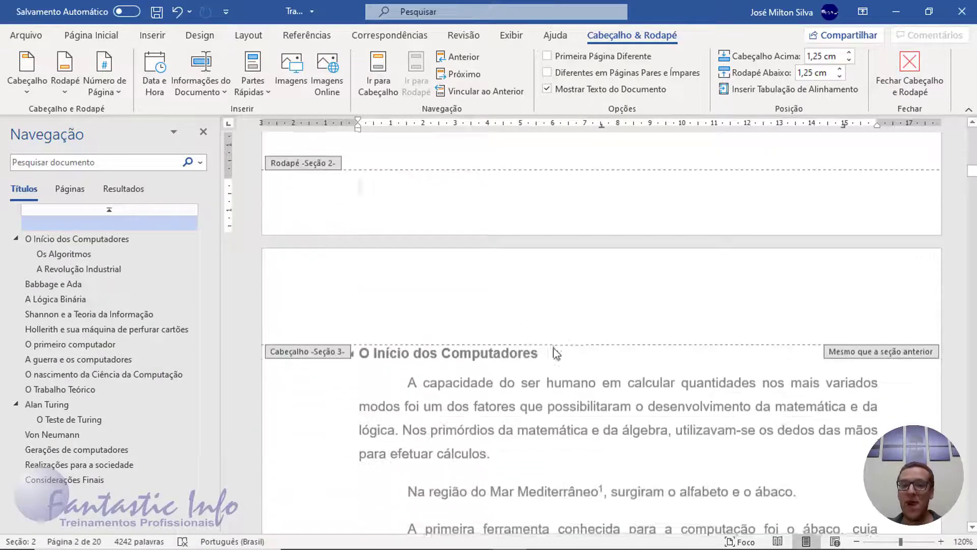
{"action": "left_click", "coordinate": [578, 330]}
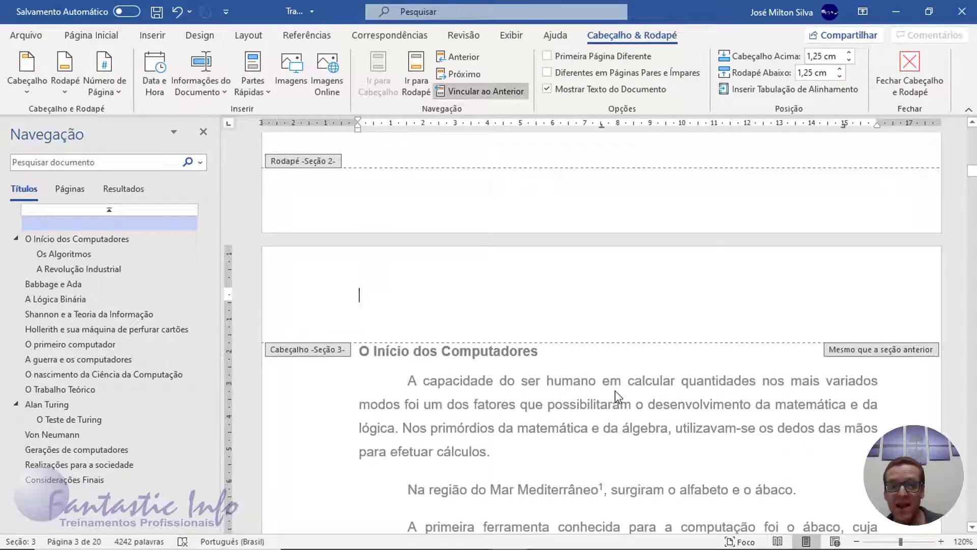
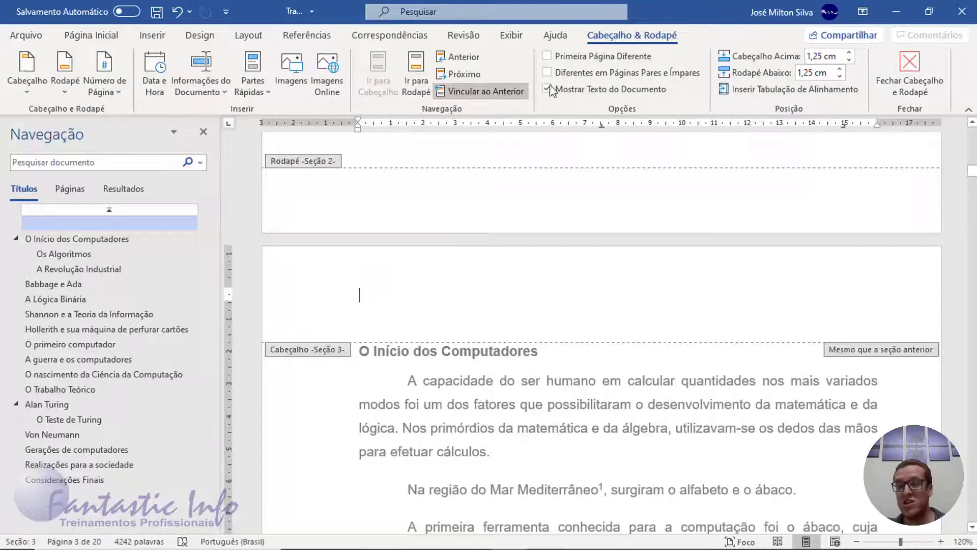
{"action": "left_click", "coordinate": [489, 93]}
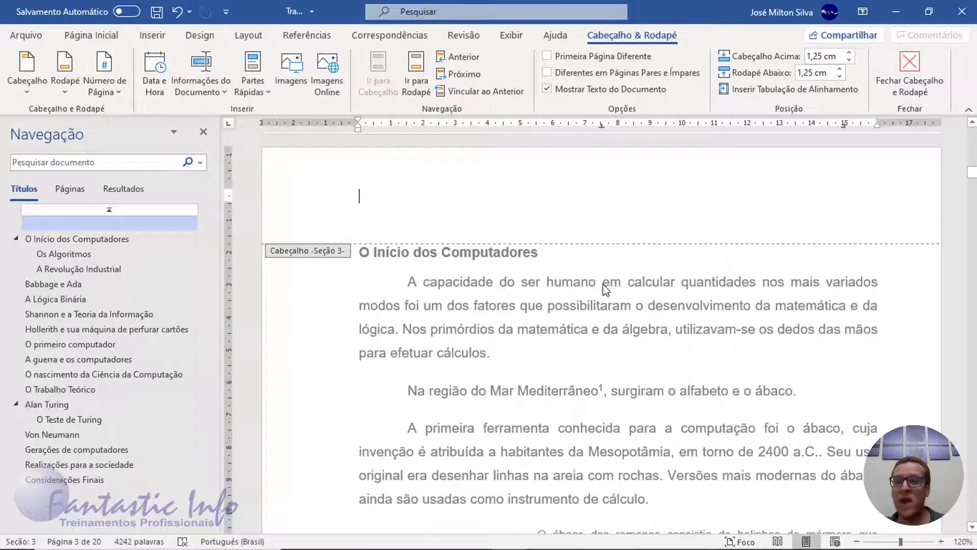
Step: Enter the test text "Teste" in the section 3 header on the "O Início dos Computadores" page
{"action": "scroll", "coordinate": [604, 288], "scroll_direction": "up", "scroll_amount": 2}
{"action": "type", "text": "Teste"}
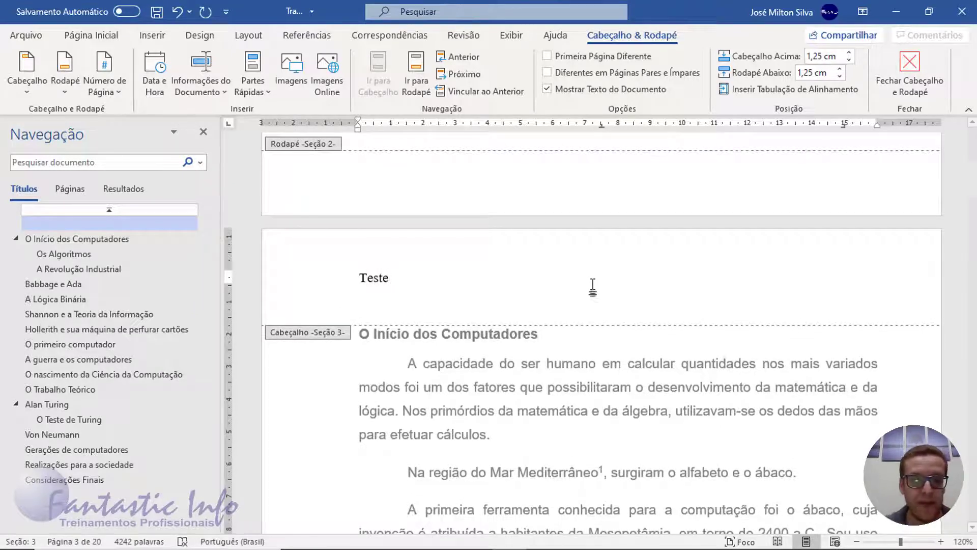
Step: Compare the headers on the cover, the blank page and the content pages for the test text, and leave header editing
{"action": "scroll", "coordinate": [481, 273], "scroll_direction": "up", "scroll_amount": 8}
{"action": "scroll", "coordinate": [481, 272], "scroll_direction": "up", "scroll_amount": 12}
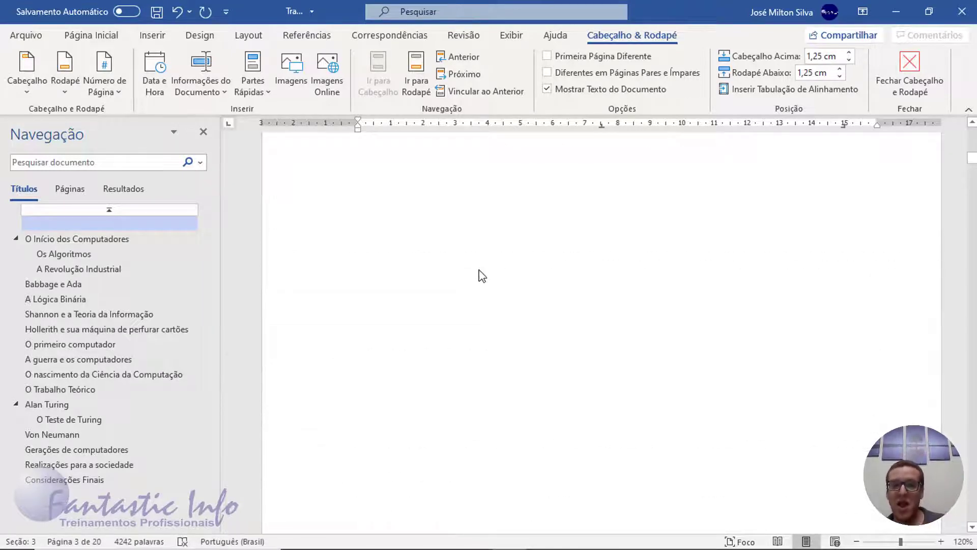
{"action": "scroll", "coordinate": [478, 308], "scroll_direction": "up", "scroll_amount": 18}
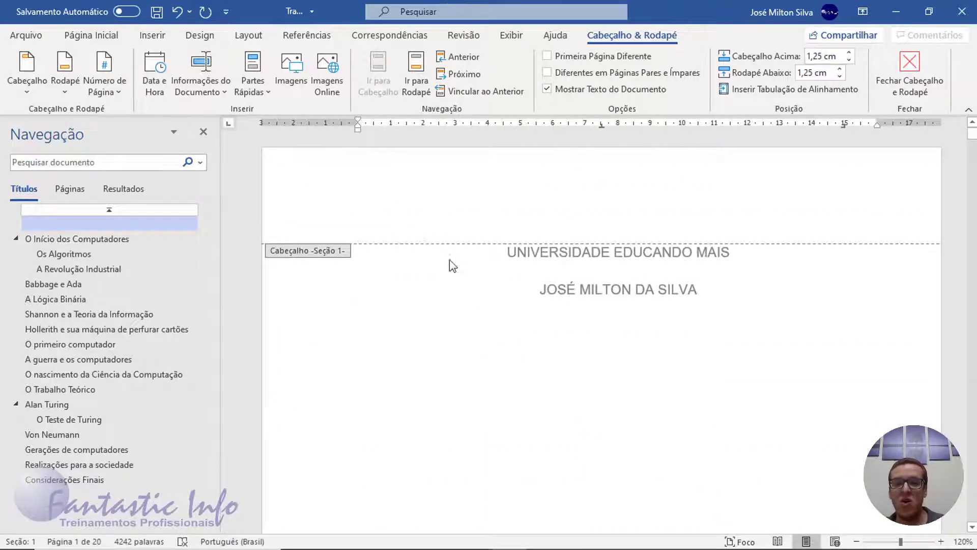
{"action": "scroll", "coordinate": [451, 265], "scroll_direction": "down", "scroll_amount": 20}
{"action": "scroll", "coordinate": [480, 408], "scroll_direction": "down", "scroll_amount": 10}
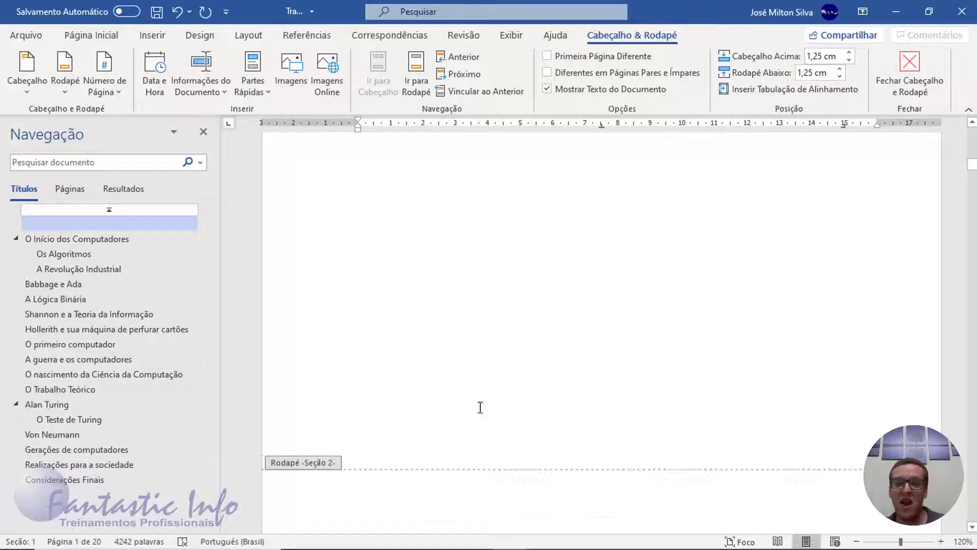
{"action": "scroll", "coordinate": [373, 337], "scroll_direction": "down", "scroll_amount": 12}
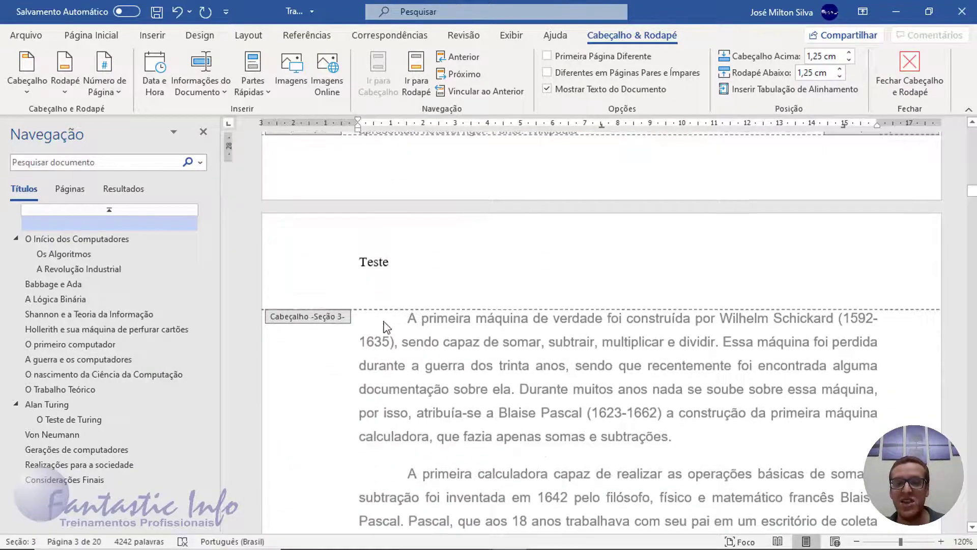
{"action": "scroll", "coordinate": [373, 336], "scroll_direction": "down", "scroll_amount": 12}
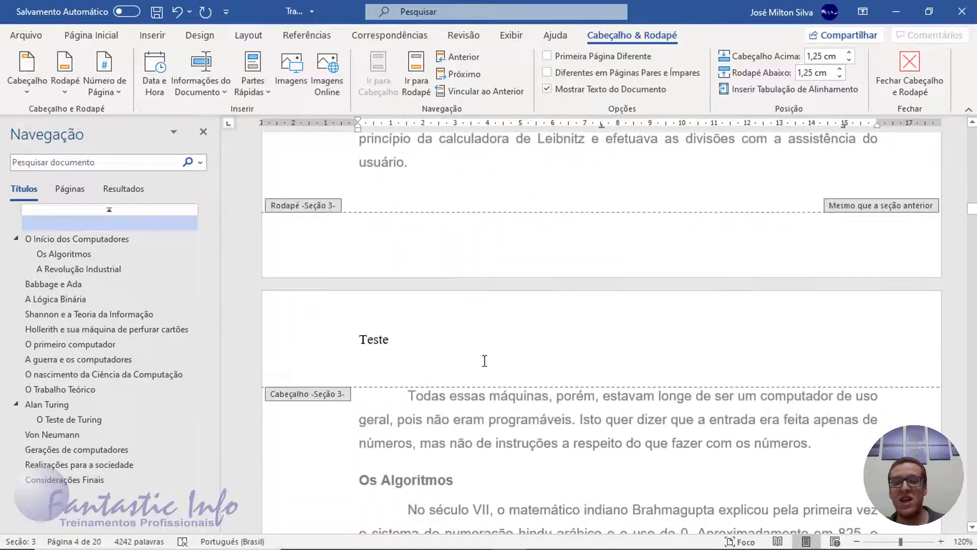
{"action": "scroll", "coordinate": [484, 376], "scroll_direction": "up", "scroll_amount": 15}
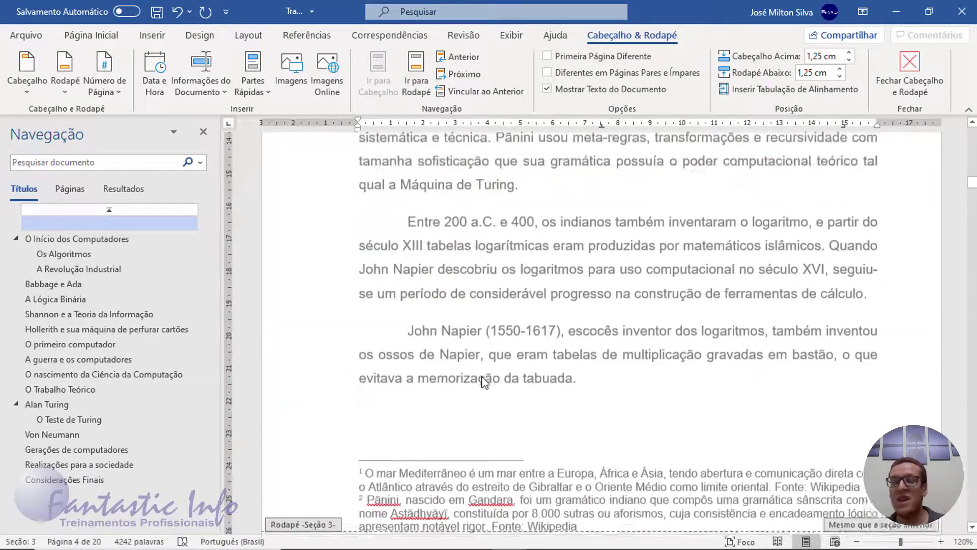
{"action": "scroll", "coordinate": [483, 382], "scroll_direction": "up", "scroll_amount": 12}
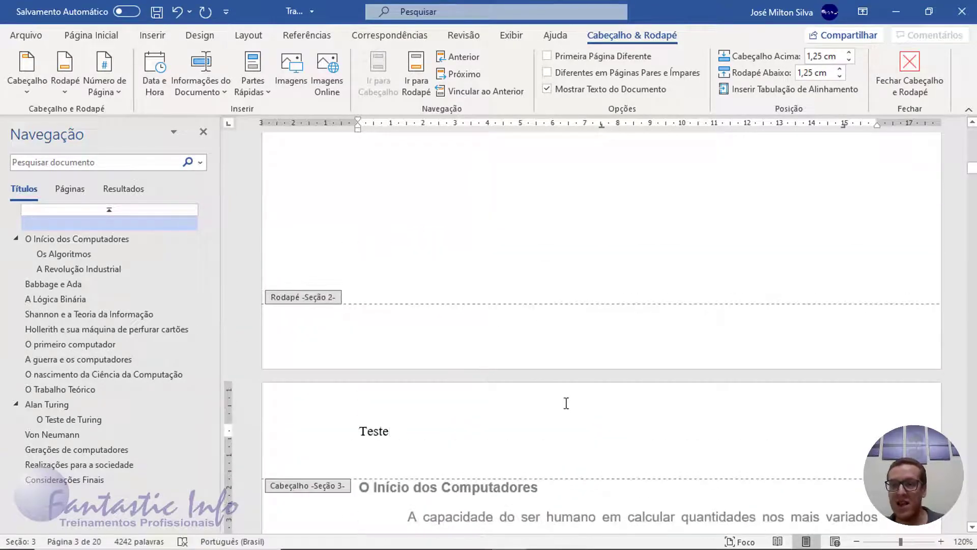
{"action": "scroll", "coordinate": [566, 402], "scroll_direction": "down", "scroll_amount": 2}
{"action": "double_click", "coordinate": [578, 440]}
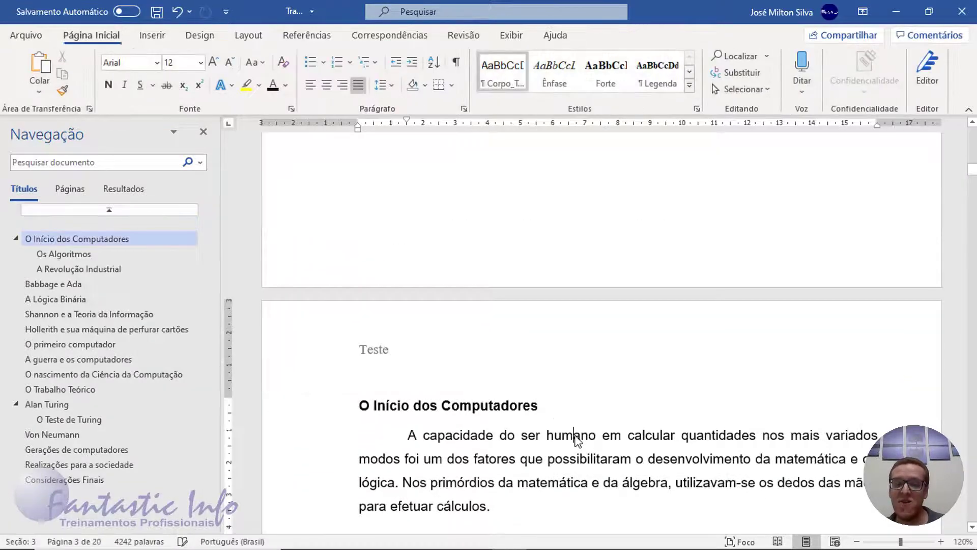
{"action": "scroll", "coordinate": [578, 440], "scroll_direction": "down", "scroll_amount": 3}
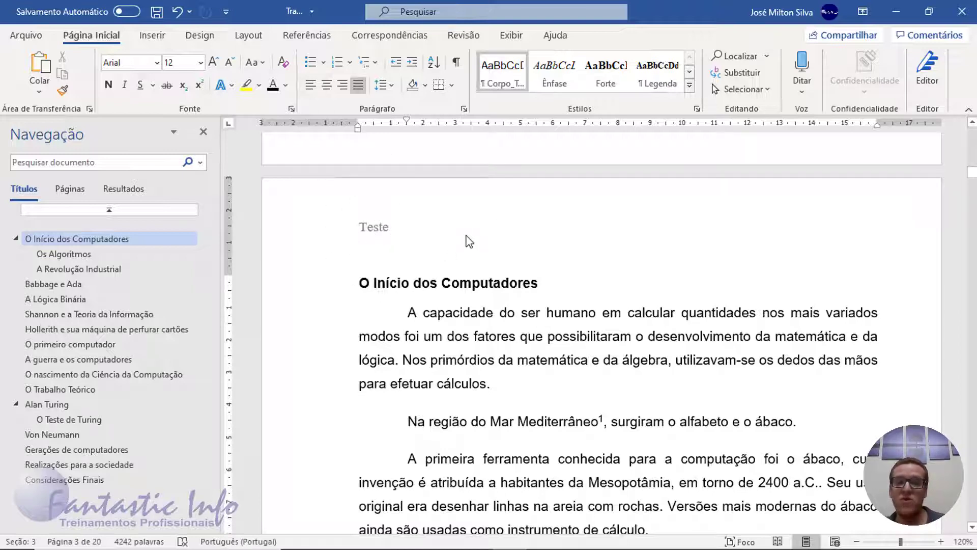
Step: Reopen the section 3 header and delete the text "Teste" from it
{"action": "double_click", "coordinate": [464, 234]}
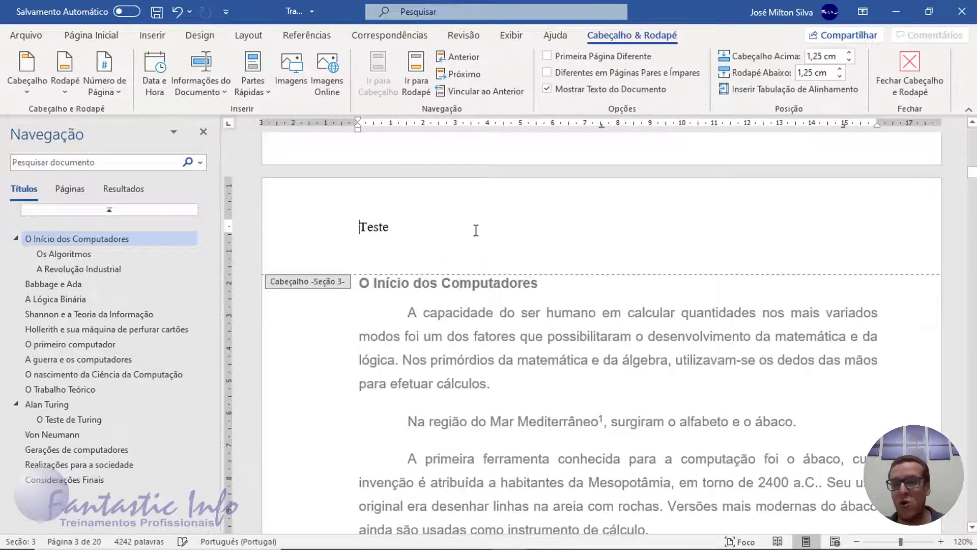
{"action": "left_click_drag", "start_coordinate": [360, 230], "coordinate": [408, 239]}
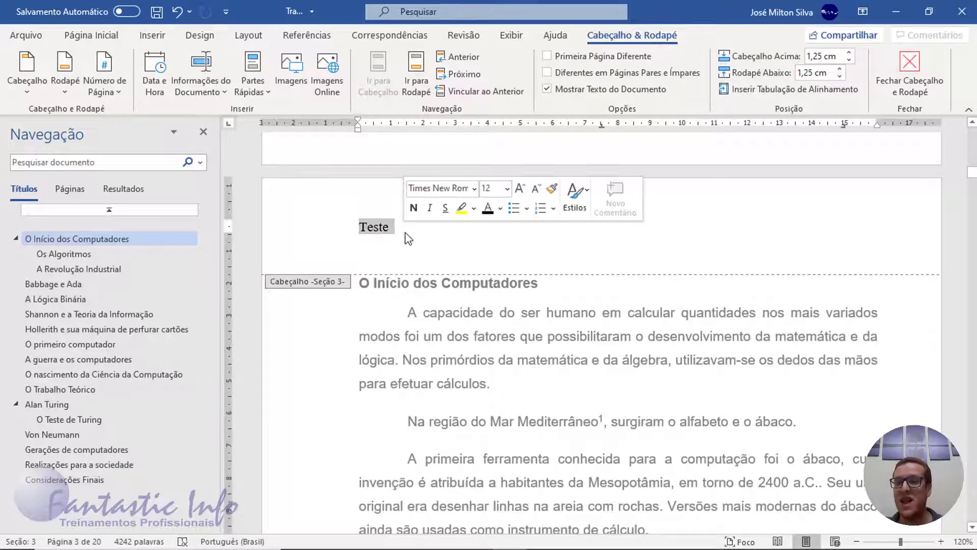
{"action": "key", "text": "Delete"}
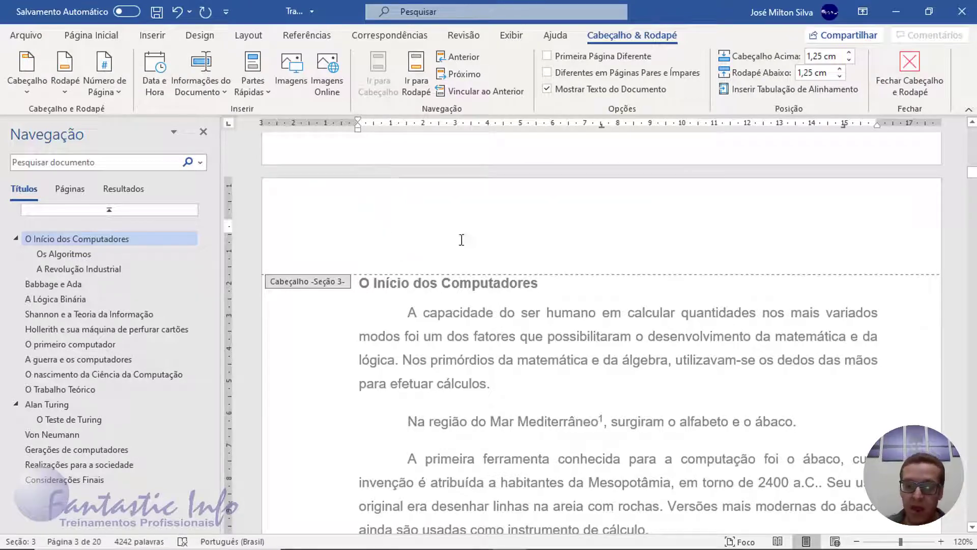
Step: Insert an unformatted page number (Número sem Formatação) at the current position in the section 3 header
{"action": "scroll", "coordinate": [463, 249], "scroll_direction": "up", "scroll_amount": 2}
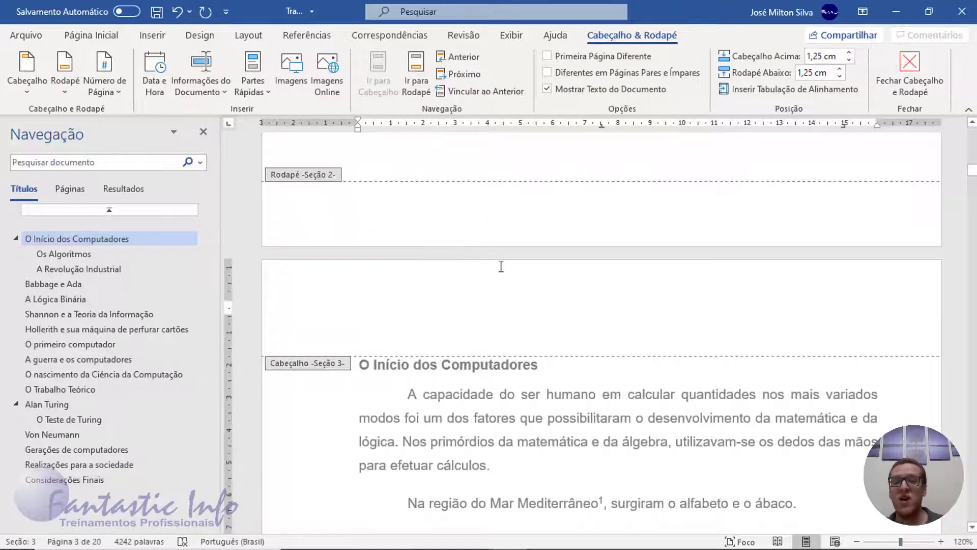
{"action": "scroll", "coordinate": [501, 266], "scroll_direction": "up", "scroll_amount": 1}
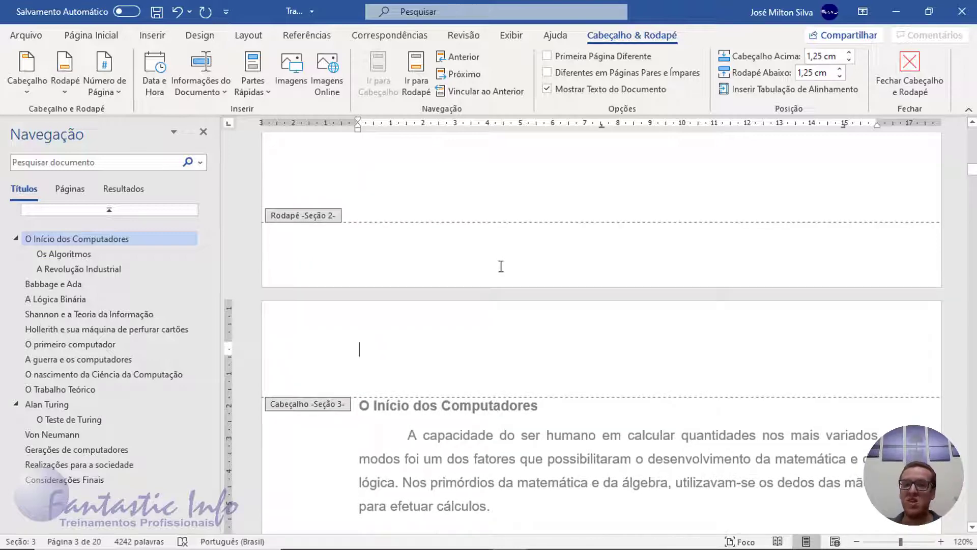
{"action": "scroll", "coordinate": [552, 343], "scroll_direction": "down", "scroll_amount": 2}
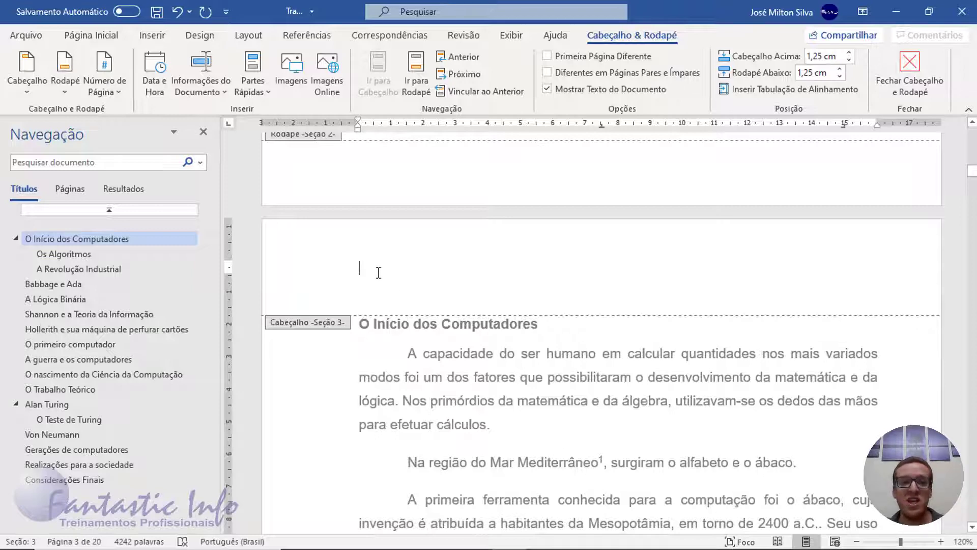
{"action": "left_click", "coordinate": [411, 282]}
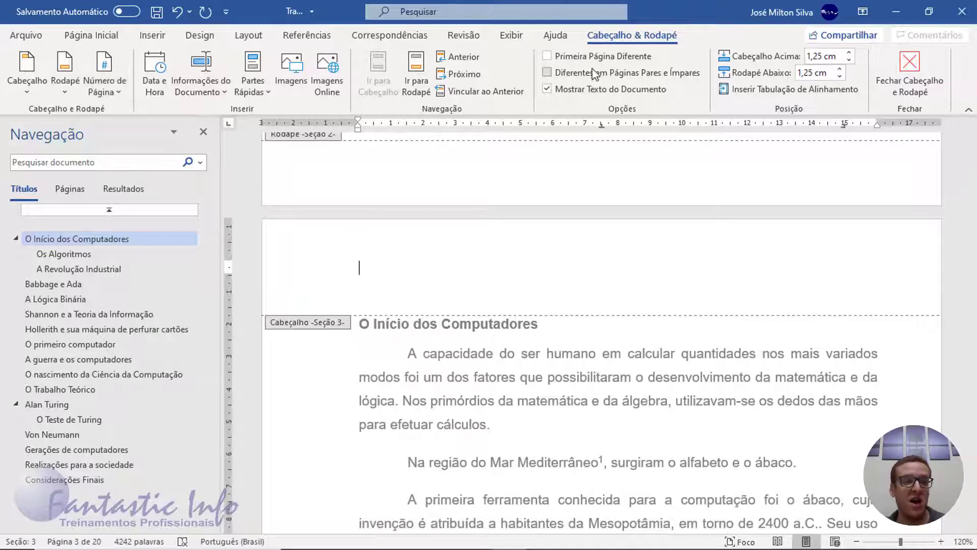
{"action": "left_click", "coordinate": [639, 38]}
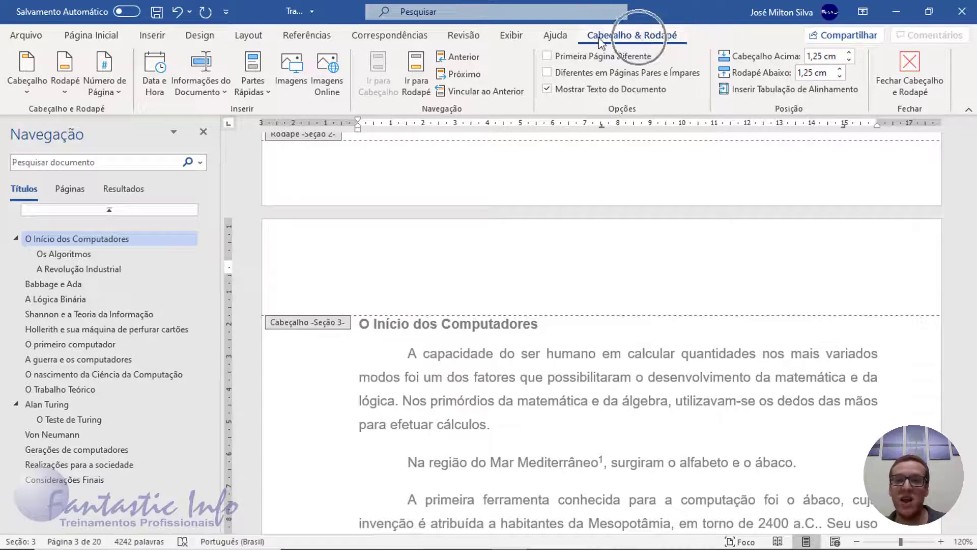
{"action": "left_click", "coordinate": [119, 96]}
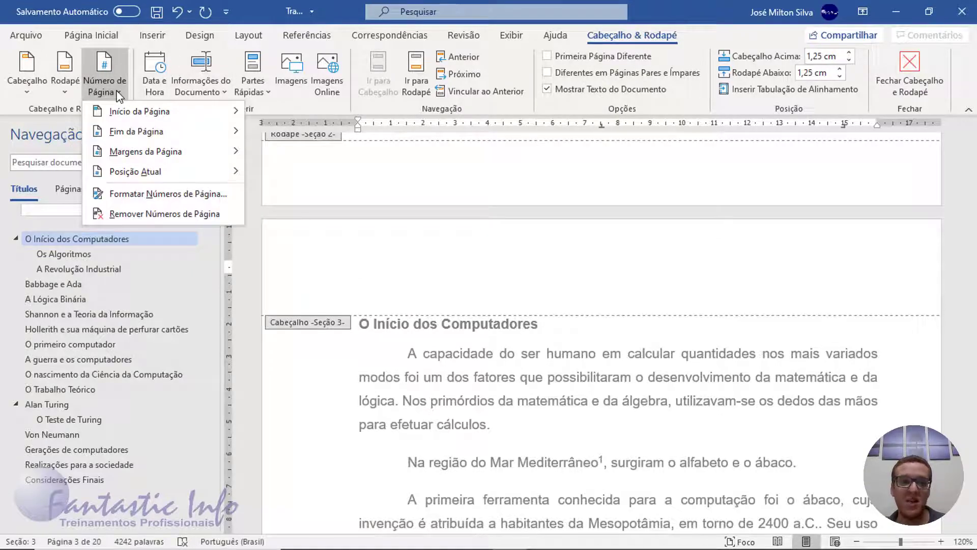
{"action": "mouse_move", "coordinate": [127, 113]}
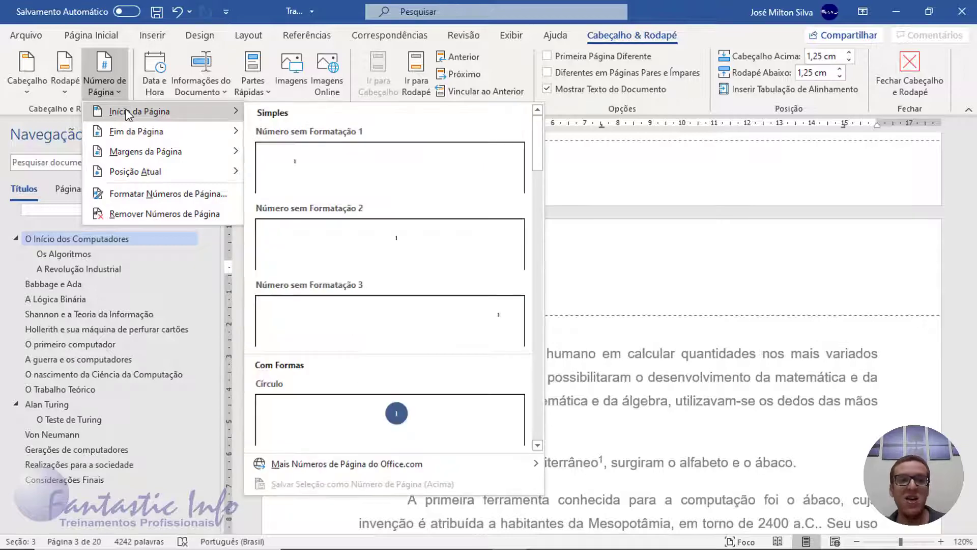
{"action": "mouse_move", "coordinate": [153, 172]}
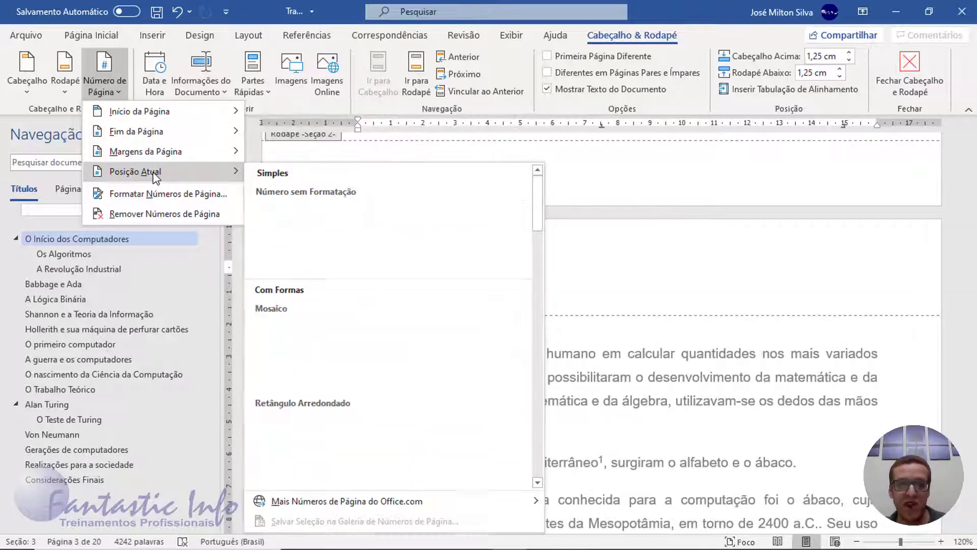
{"action": "left_click", "coordinate": [325, 234]}
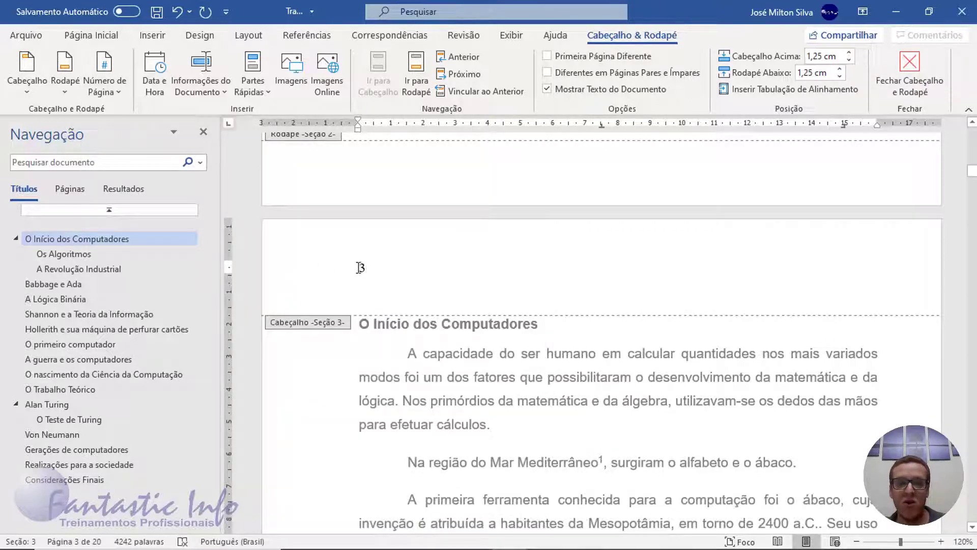
Step: Set the section 3 header's page number to Arial and align it to the right
{"action": "double_click", "coordinate": [360, 267]}
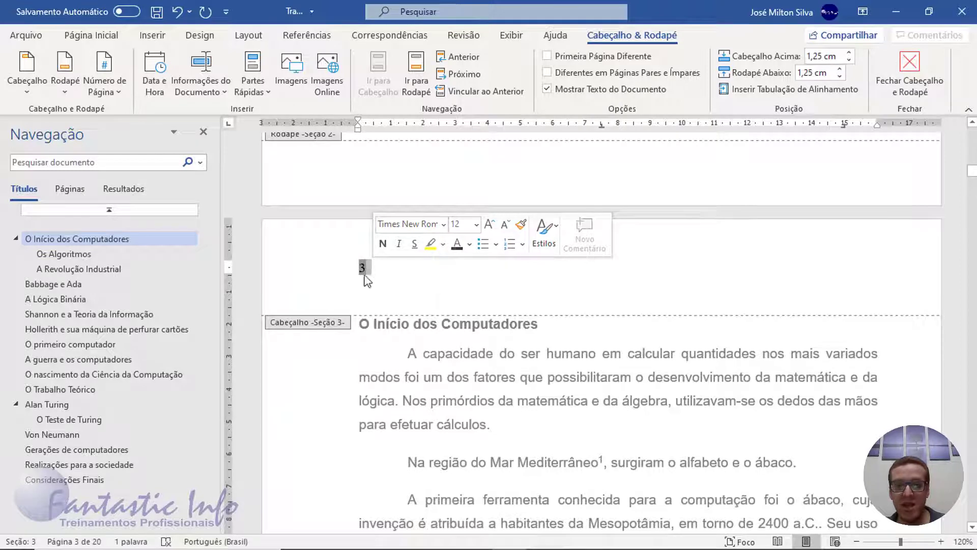
{"action": "key", "text": "ctrl"}
{"action": "left_click", "coordinate": [95, 42]}
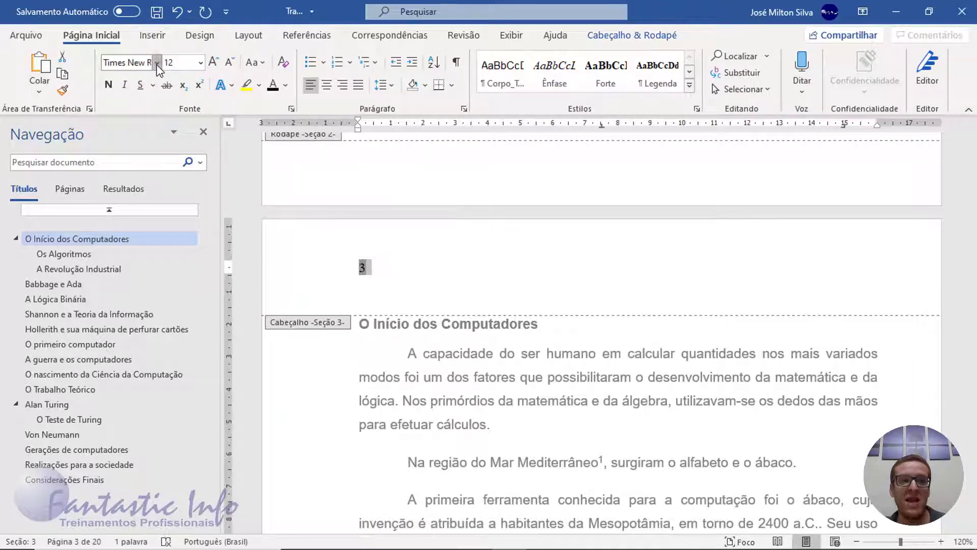
{"action": "left_click", "coordinate": [156, 63]}
{"action": "left_click", "coordinate": [147, 165]}
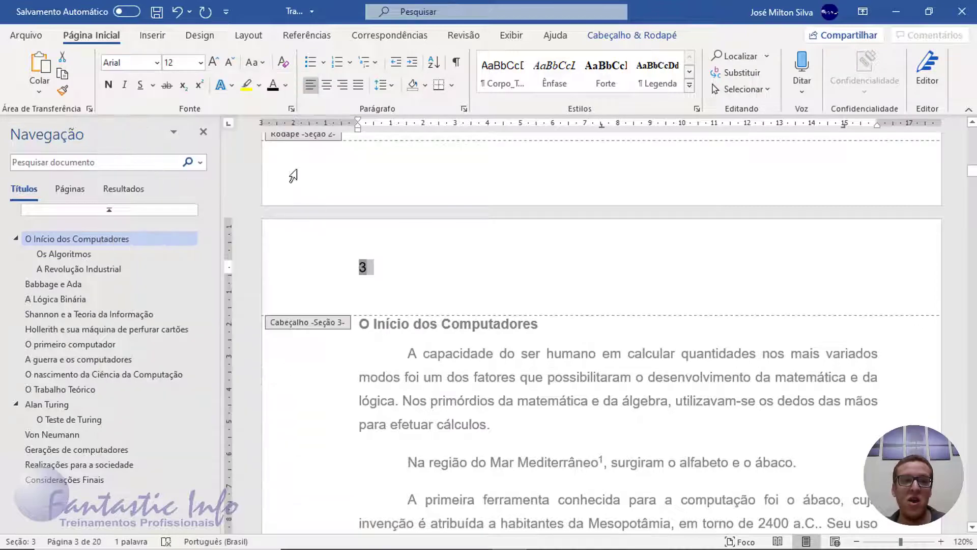
{"action": "left_click", "coordinate": [343, 84]}
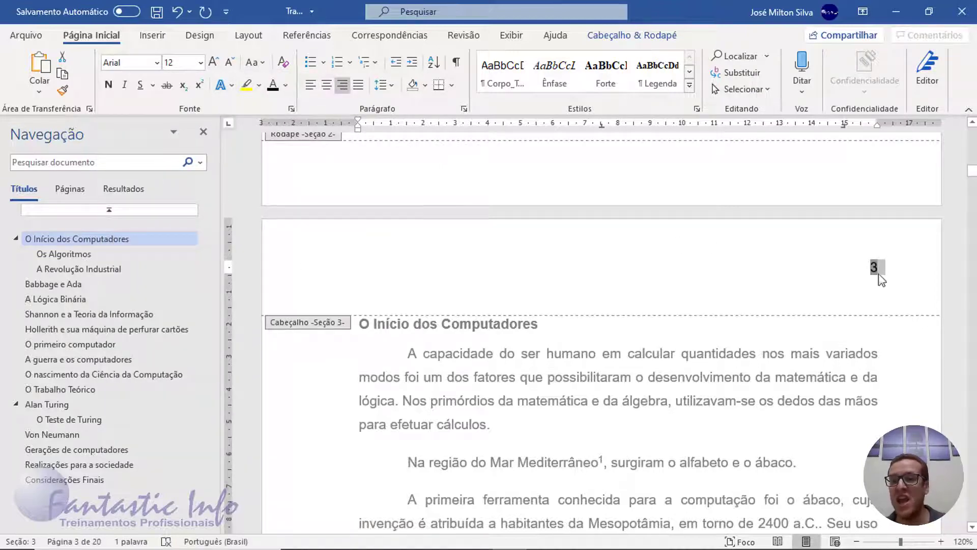
{"action": "left_click", "coordinate": [868, 284]}
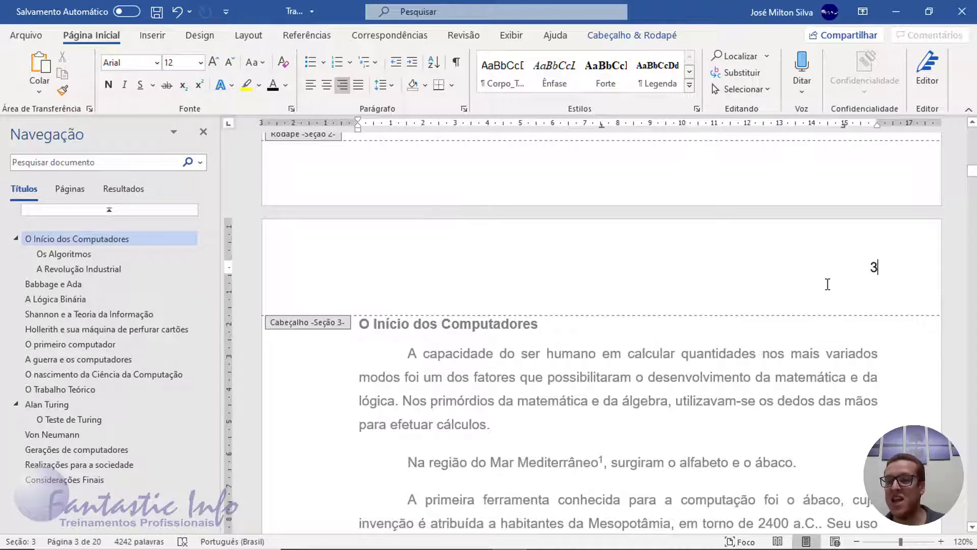
Step: Check the cover and the section 2 blank page for page numbers in their headers
{"action": "scroll", "coordinate": [827, 284], "scroll_direction": "up", "scroll_amount": 3}
{"action": "scroll", "coordinate": [851, 379], "scroll_direction": "up", "scroll_amount": 15}
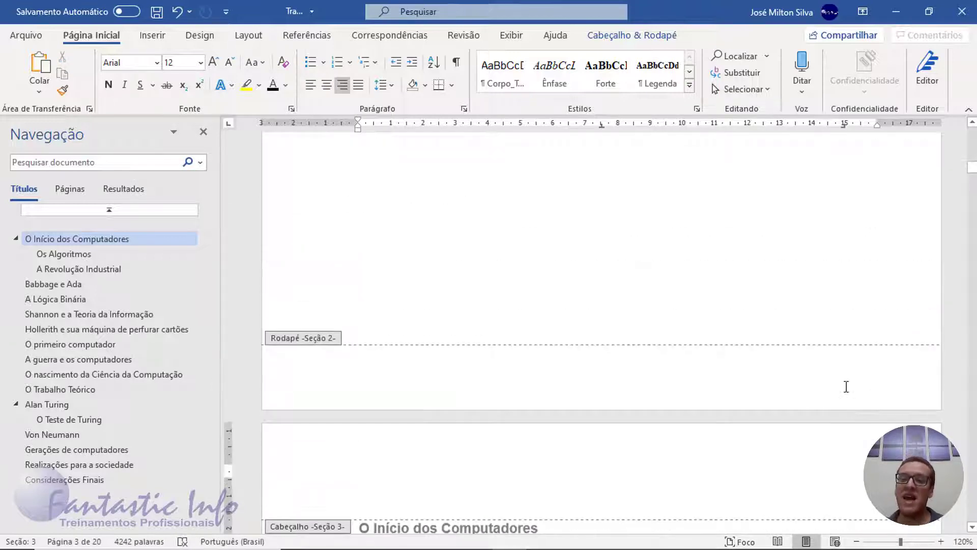
{"action": "scroll", "coordinate": [848, 390], "scroll_direction": "up", "scroll_amount": 15}
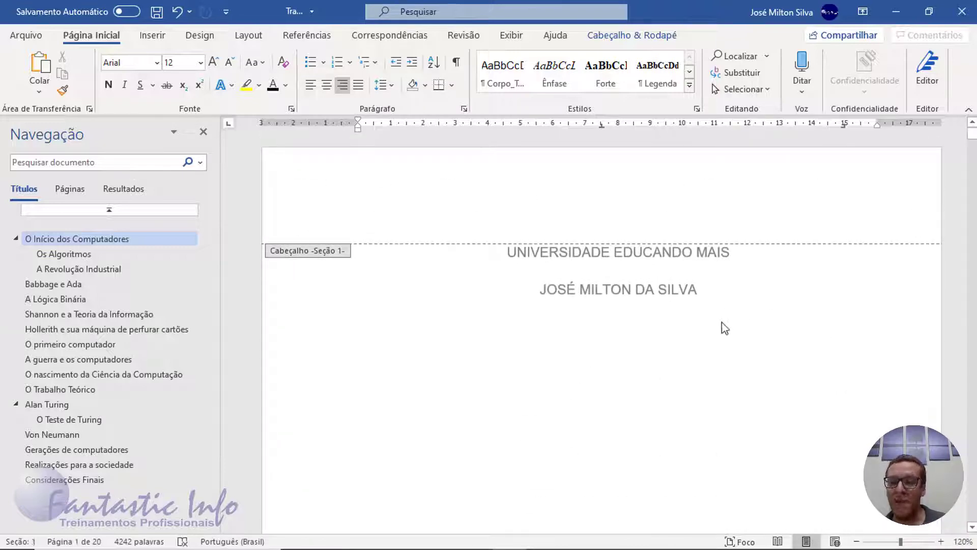
{"action": "scroll", "coordinate": [724, 329], "scroll_direction": "down", "scroll_amount": 12}
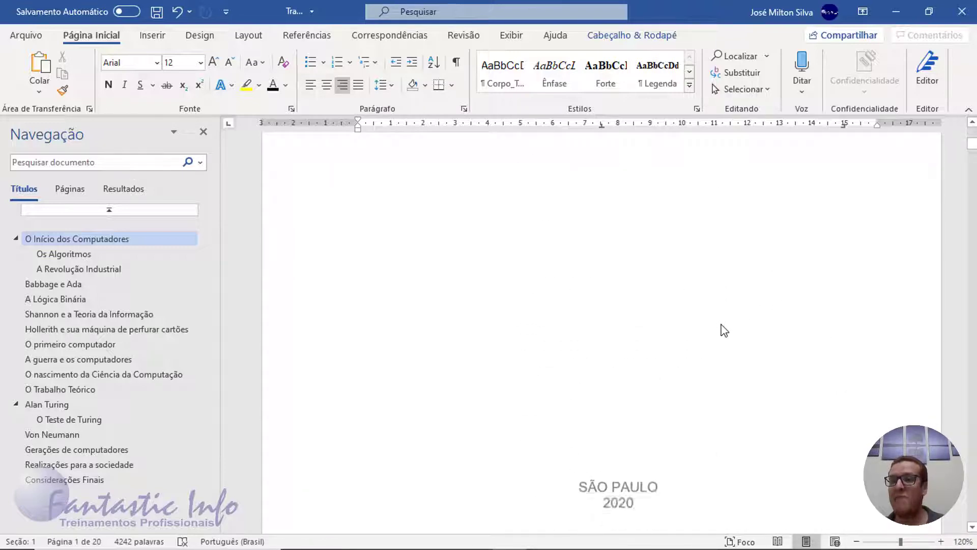
{"action": "scroll", "coordinate": [768, 362], "scroll_direction": "down", "scroll_amount": 5}
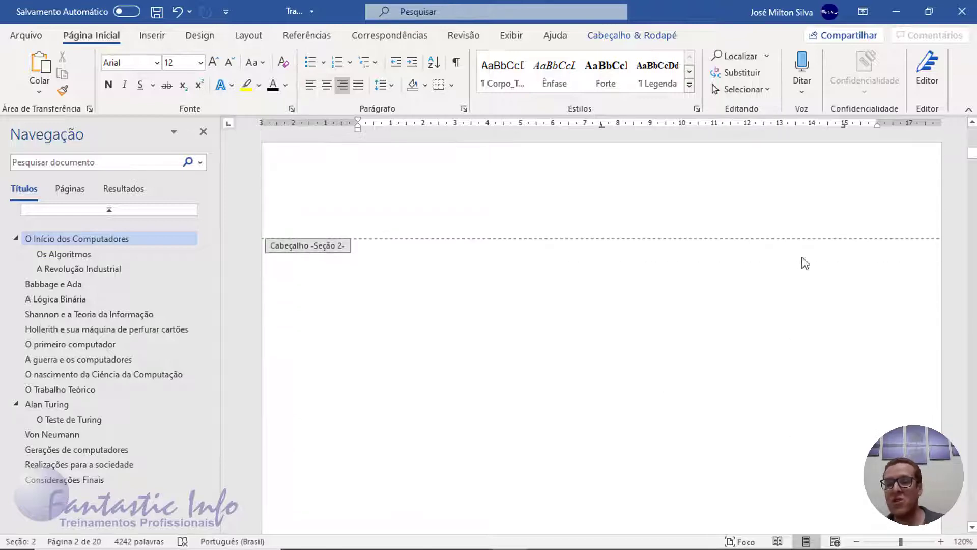
{"action": "scroll", "coordinate": [692, 341], "scroll_direction": "down", "scroll_amount": 12}
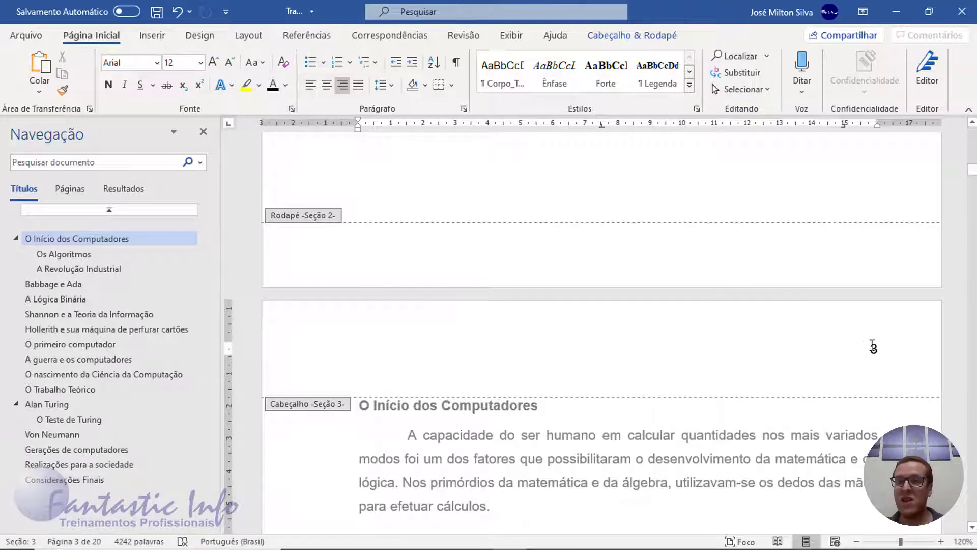
Step: Format the section 3 header's page number so that the section's numbering starts at 2
{"action": "double_click", "coordinate": [873, 348]}
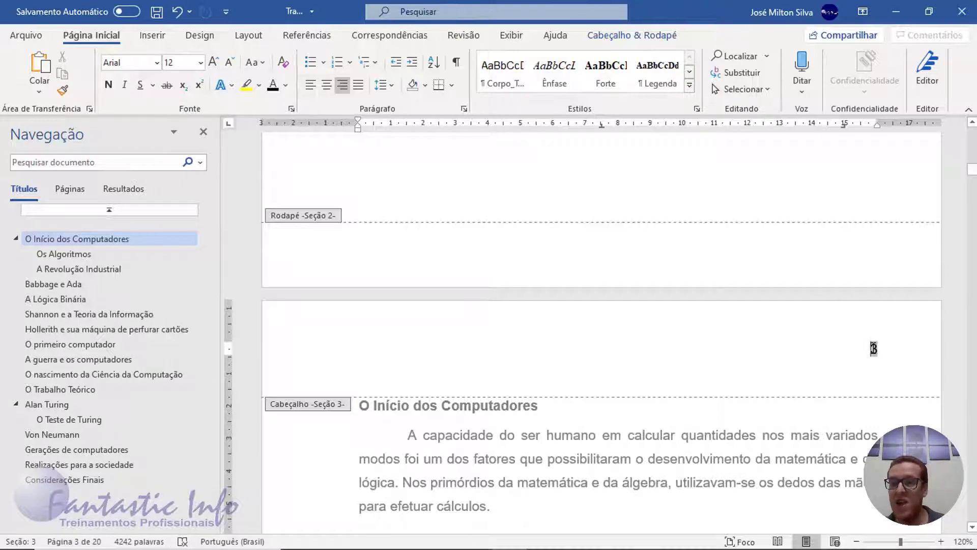
{"action": "right_click", "coordinate": [873, 348]}
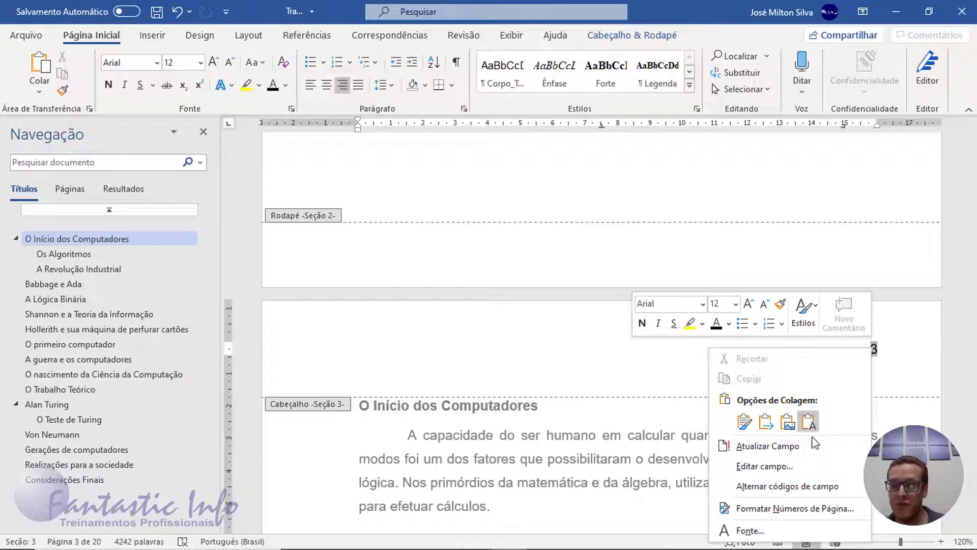
{"action": "left_click", "coordinate": [767, 510]}
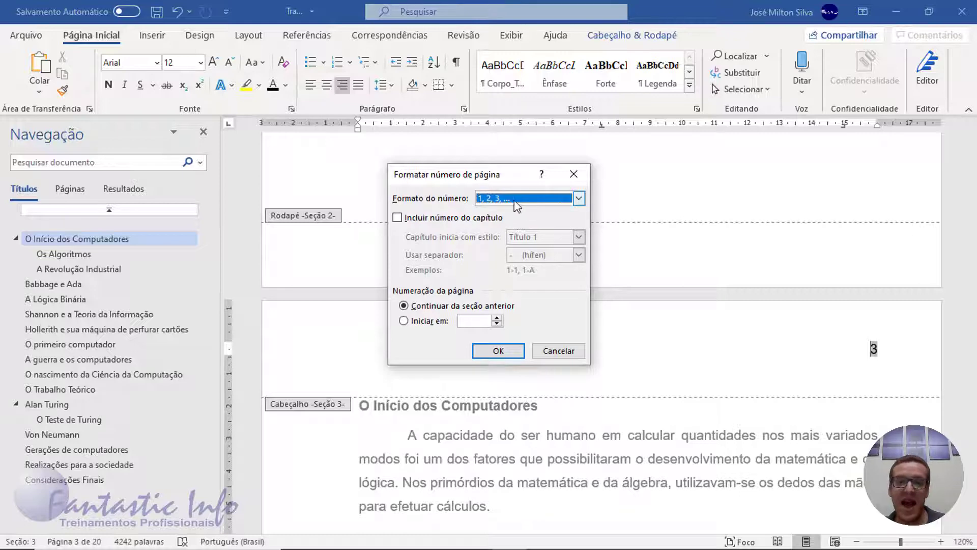
{"action": "left_click", "coordinate": [579, 199]}
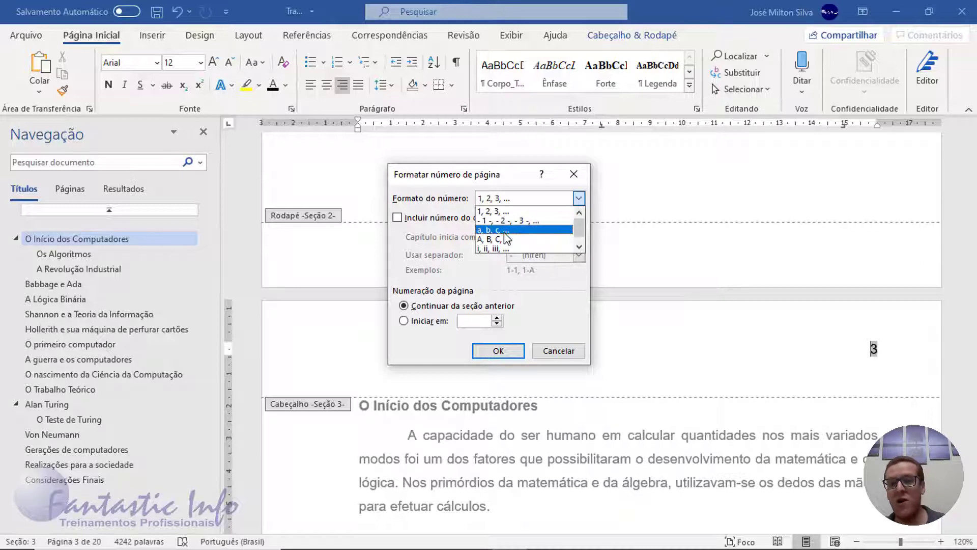
{"action": "left_click", "coordinate": [449, 285]}
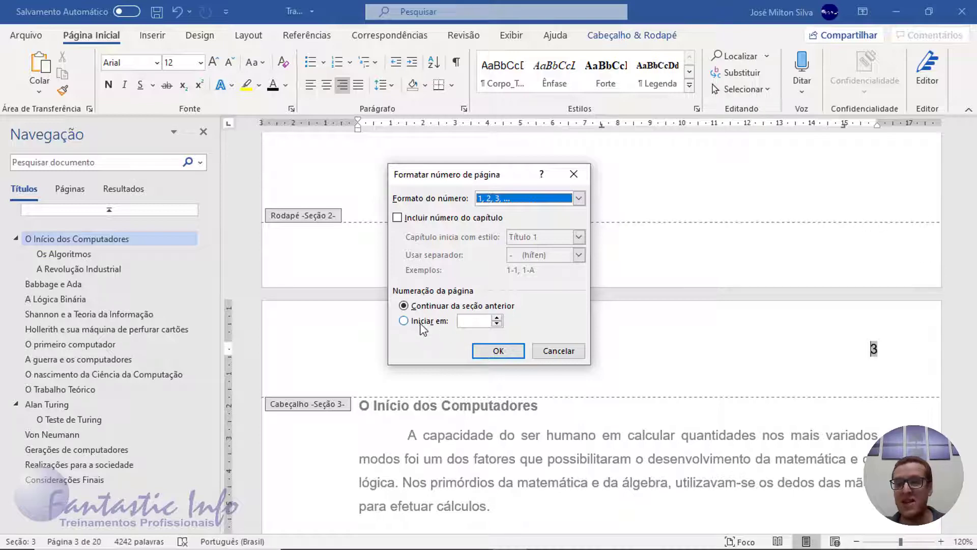
{"action": "left_click", "coordinate": [403, 321]}
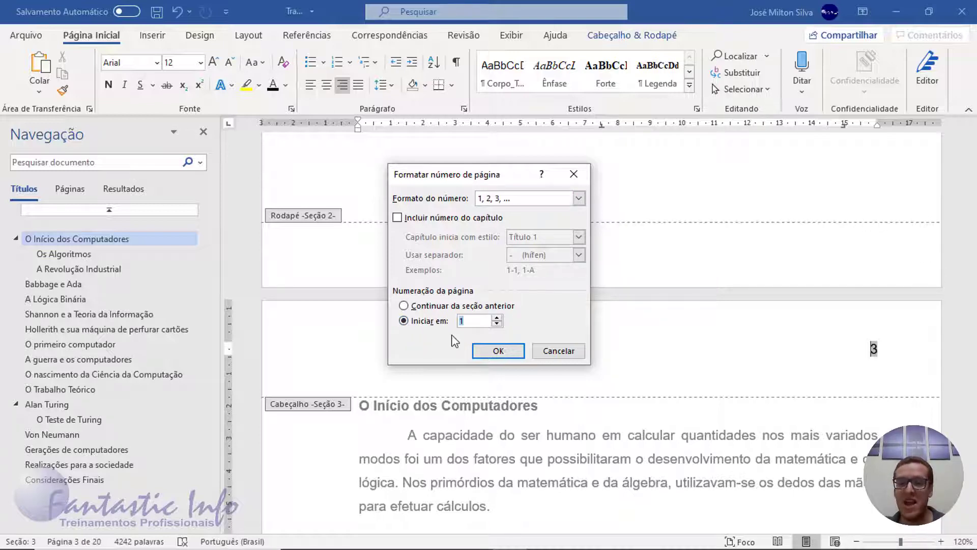
{"action": "left_click", "coordinate": [497, 318]}
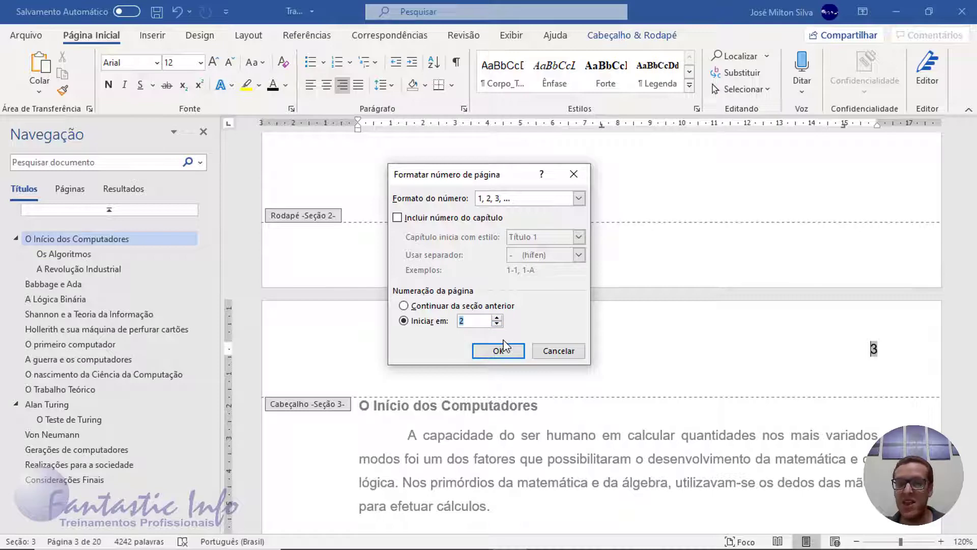
{"action": "left_click", "coordinate": [502, 350]}
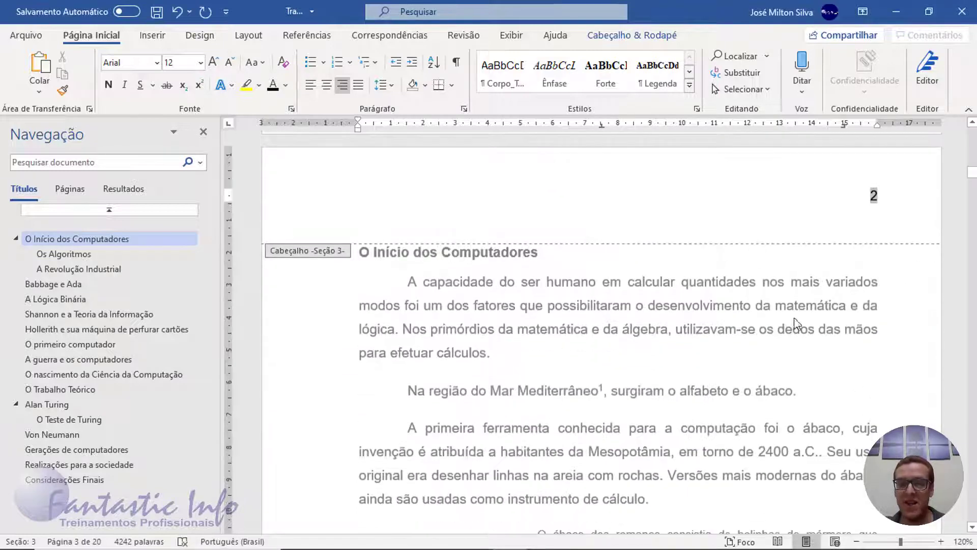
{"action": "left_click", "coordinate": [878, 220]}
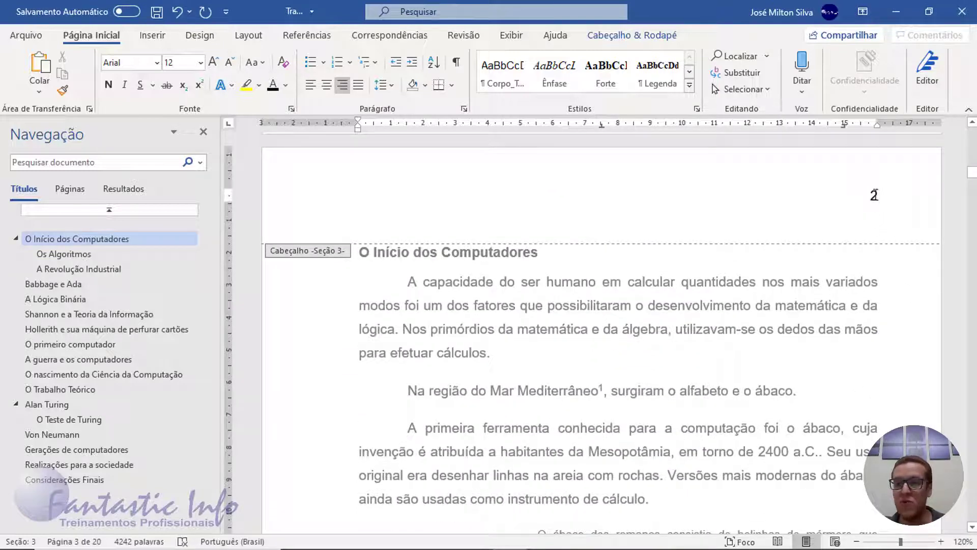
Step: Check the page numbering from the cover and blank page through the first pages of section 3
{"action": "scroll", "coordinate": [850, 245], "scroll_direction": "up", "scroll_amount": 6}
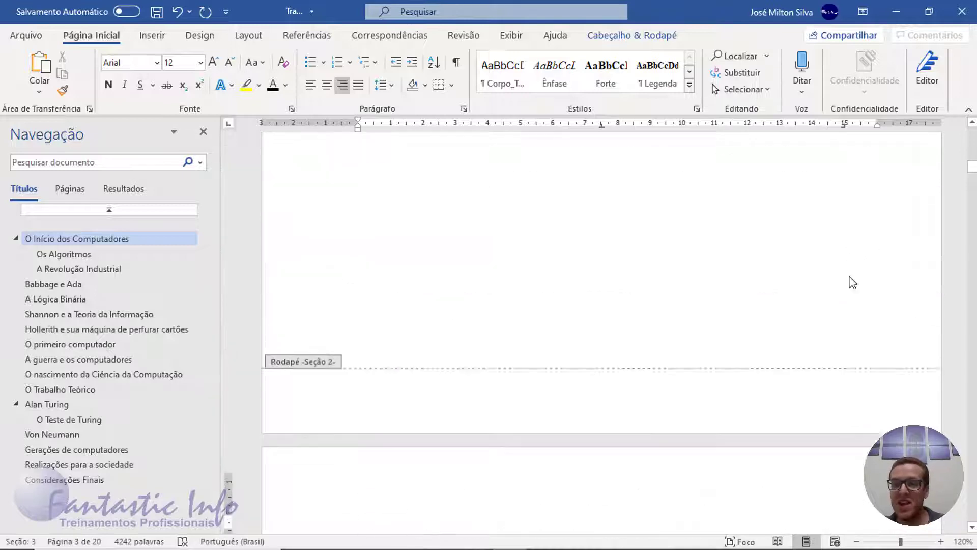
{"action": "scroll", "coordinate": [807, 349], "scroll_direction": "up", "scroll_amount": 10}
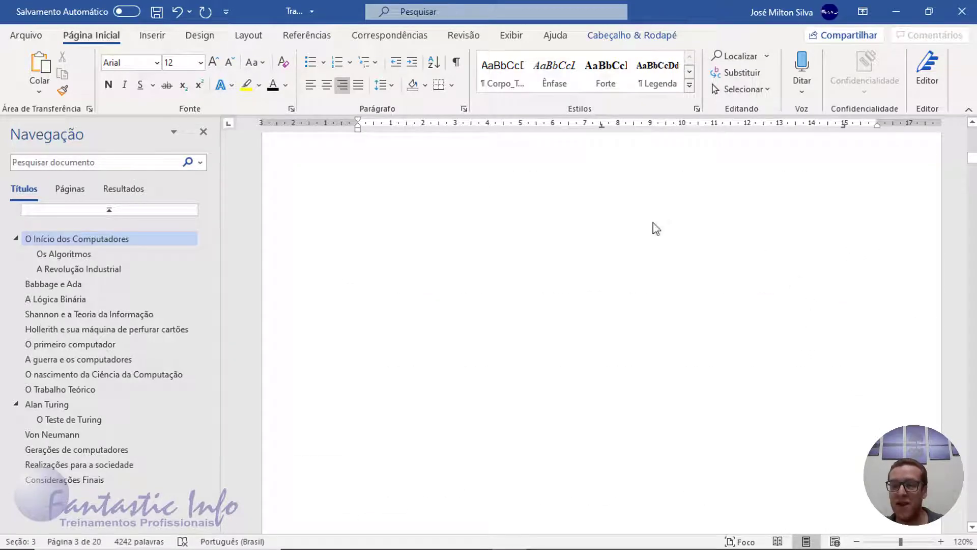
{"action": "scroll", "coordinate": [708, 293], "scroll_direction": "up", "scroll_amount": 1}
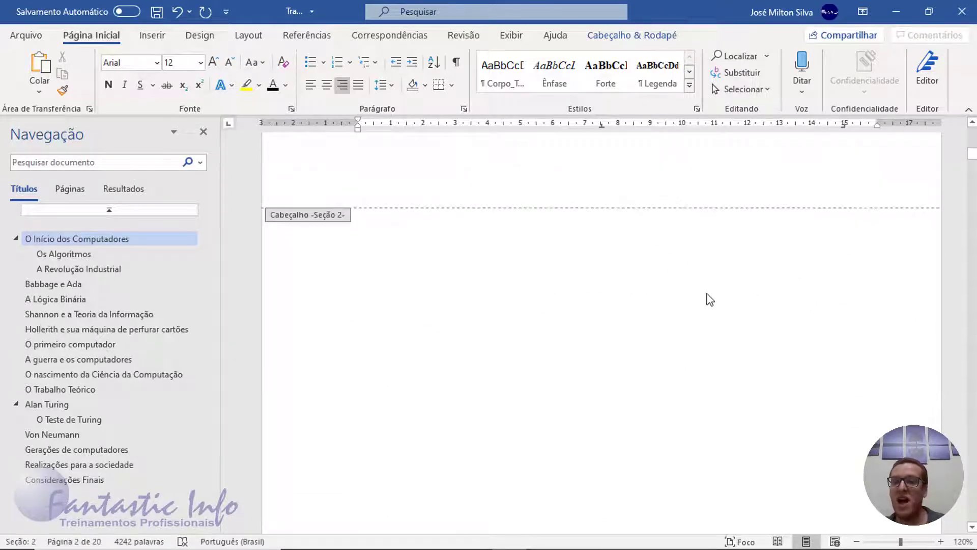
{"action": "scroll", "coordinate": [714, 295], "scroll_direction": "up", "scroll_amount": 15}
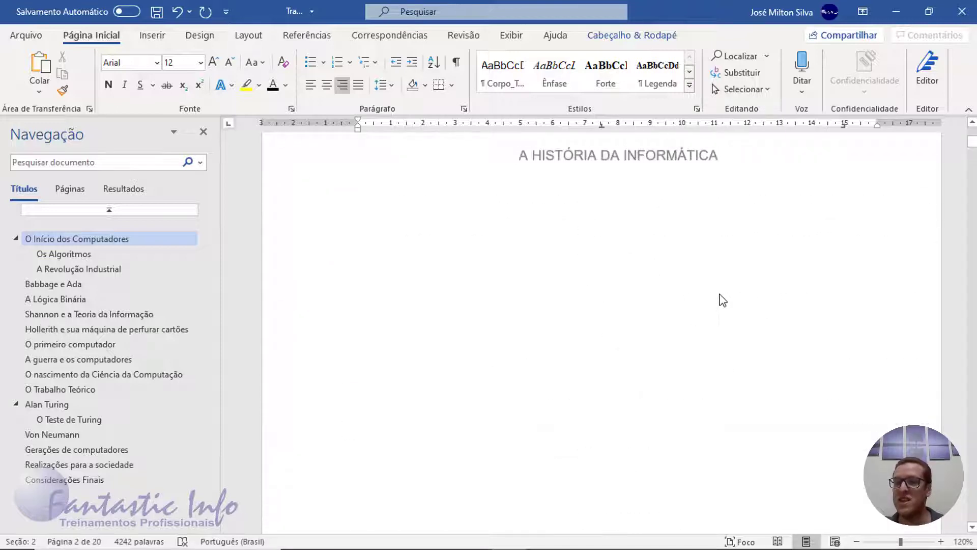
{"action": "scroll", "coordinate": [722, 300], "scroll_direction": "down", "scroll_amount": 12}
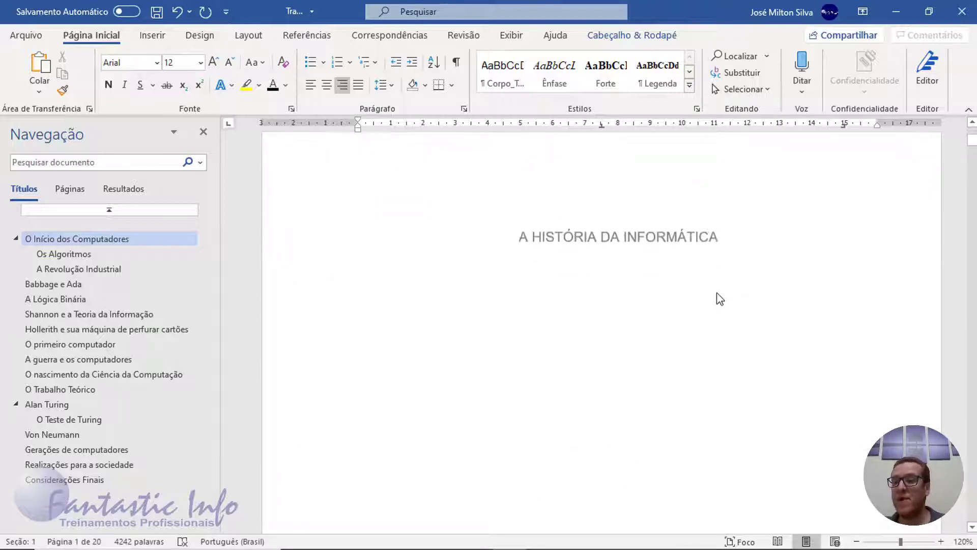
{"action": "scroll", "coordinate": [717, 294], "scroll_direction": "down", "scroll_amount": 14}
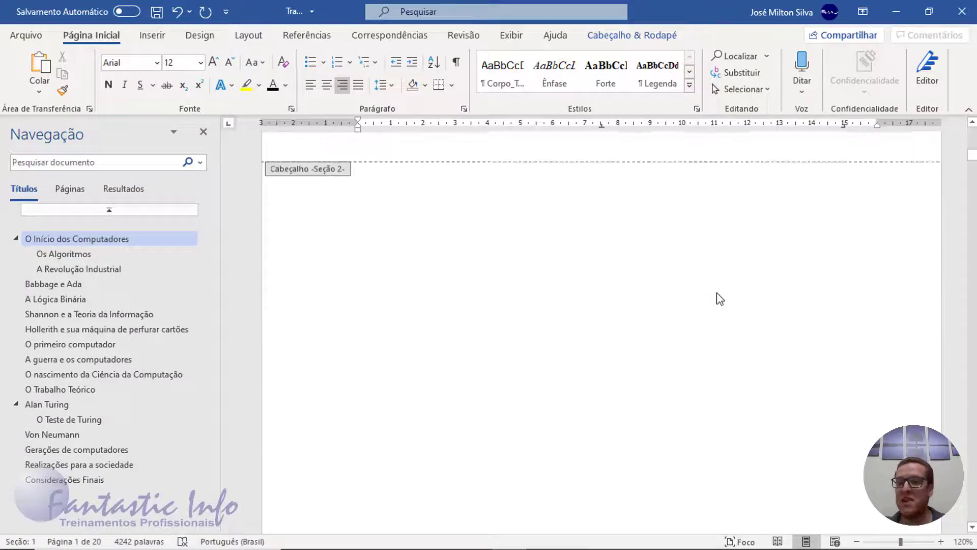
{"action": "scroll", "coordinate": [777, 319], "scroll_direction": "down", "scroll_amount": 15}
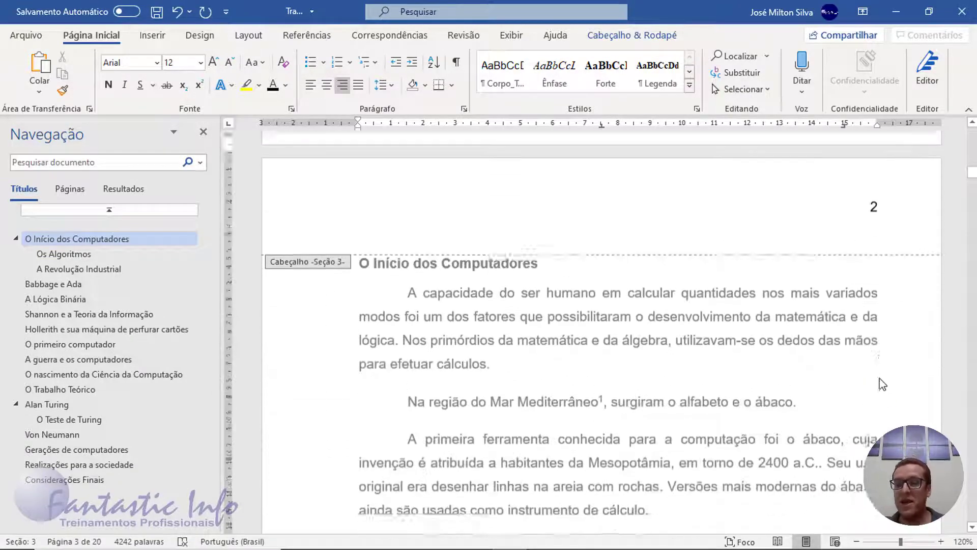
{"action": "scroll", "coordinate": [882, 375], "scroll_direction": "down", "scroll_amount": 12}
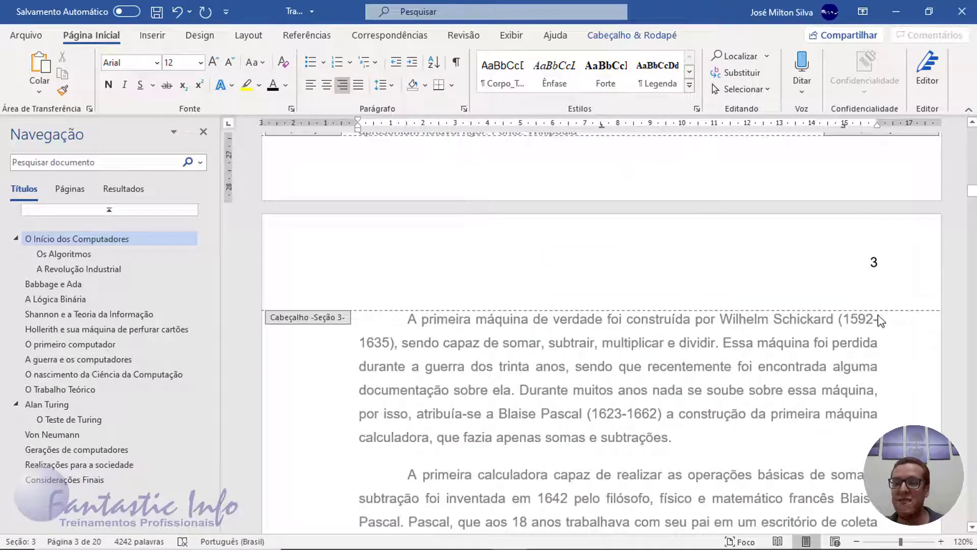
{"action": "scroll", "coordinate": [874, 367], "scroll_direction": "down", "scroll_amount": 6}
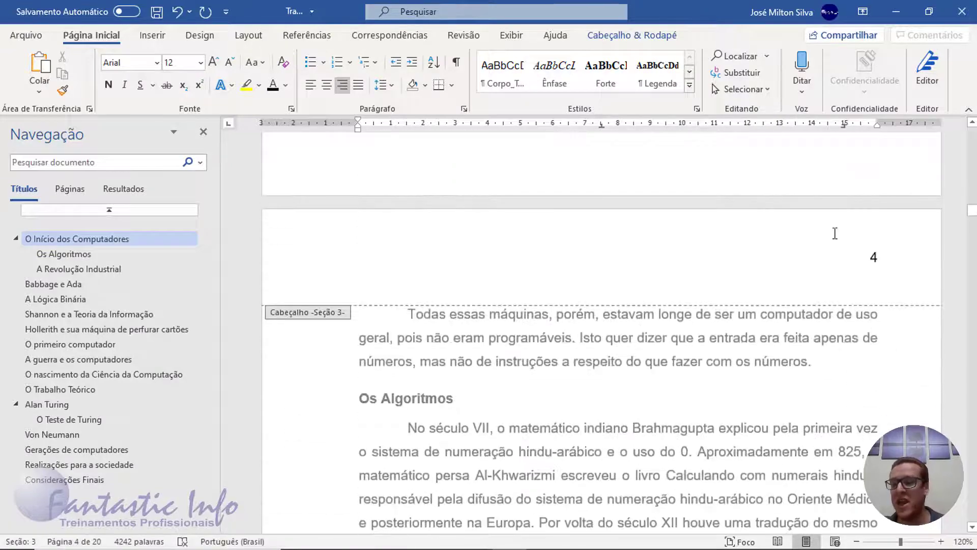
{"action": "scroll", "coordinate": [814, 303], "scroll_direction": "up", "scroll_amount": 1}
{"action": "scroll", "coordinate": [793, 307], "scroll_direction": "up", "scroll_amount": 15}
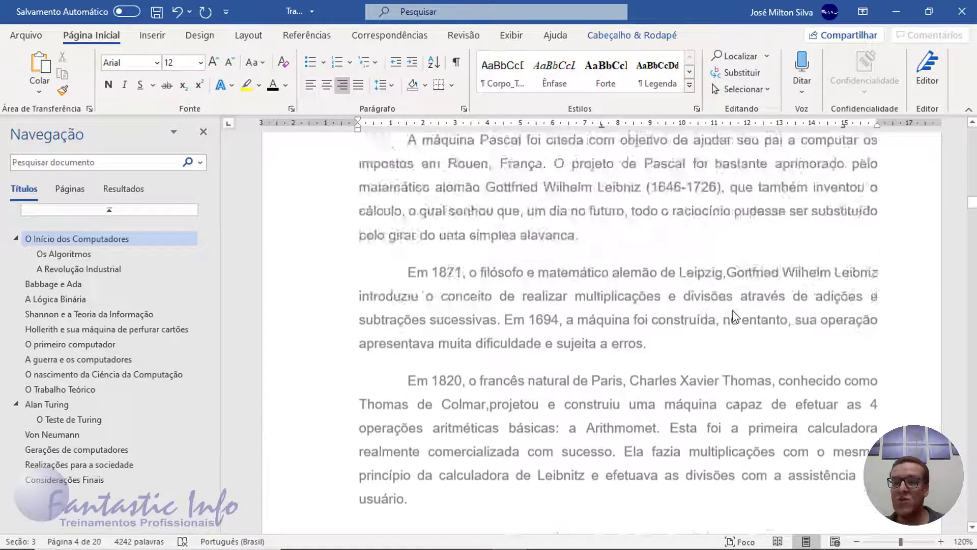
{"action": "scroll", "coordinate": [734, 311], "scroll_direction": "up", "scroll_amount": 15}
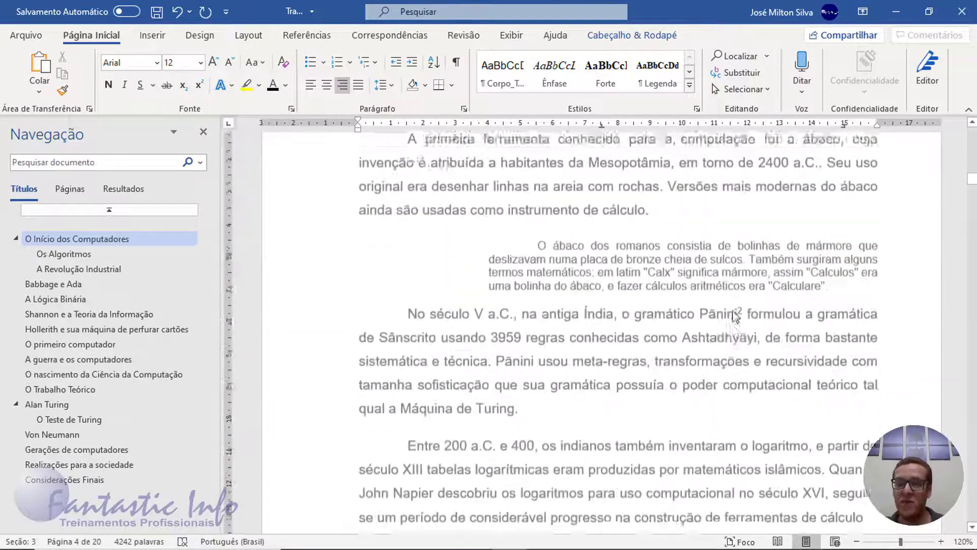
{"action": "left_click", "coordinate": [734, 311]}
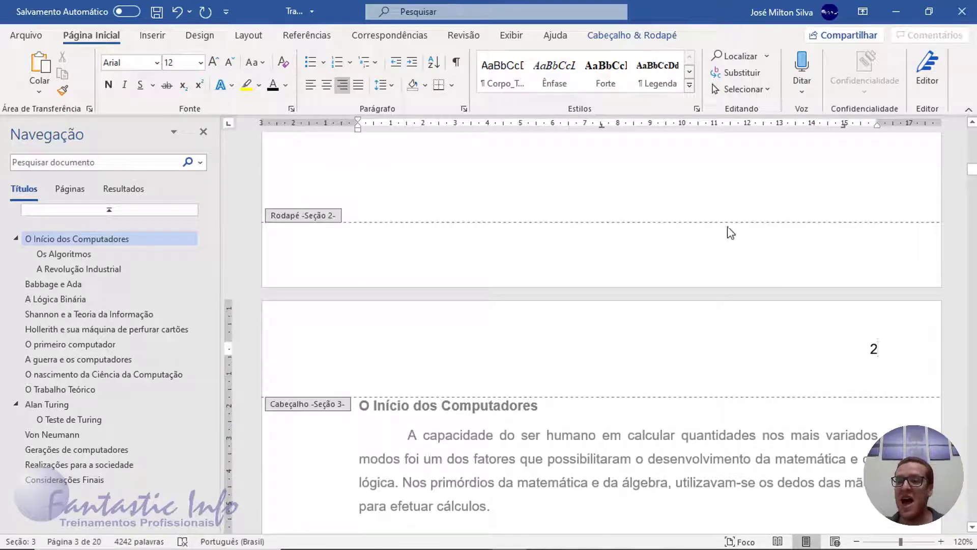
Step: Close header and footer editing and save the document
{"action": "left_click", "coordinate": [620, 43]}
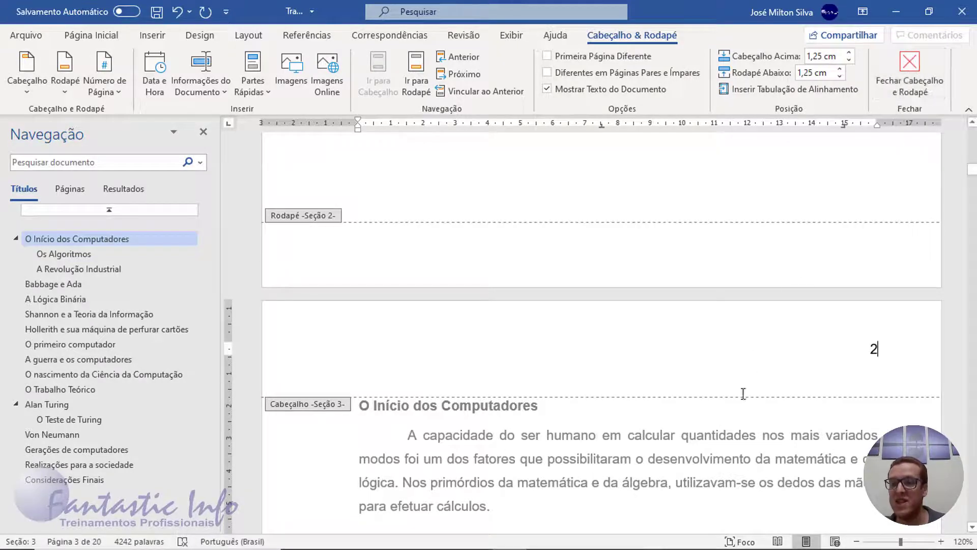
{"action": "left_click", "coordinate": [908, 97]}
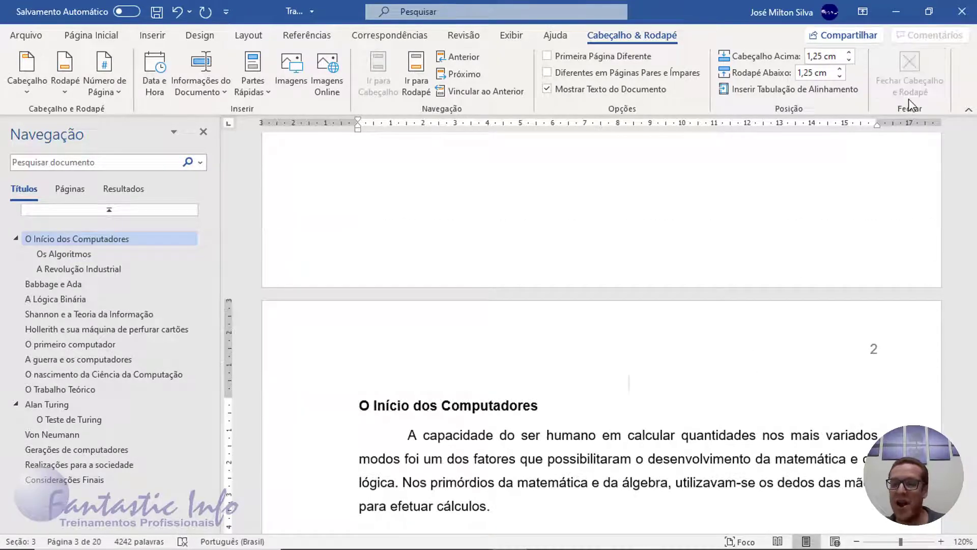
{"action": "scroll", "coordinate": [761, 368], "scroll_direction": "down", "scroll_amount": 8}
{"action": "scroll", "coordinate": [763, 368], "scroll_direction": "up", "scroll_amount": 15}
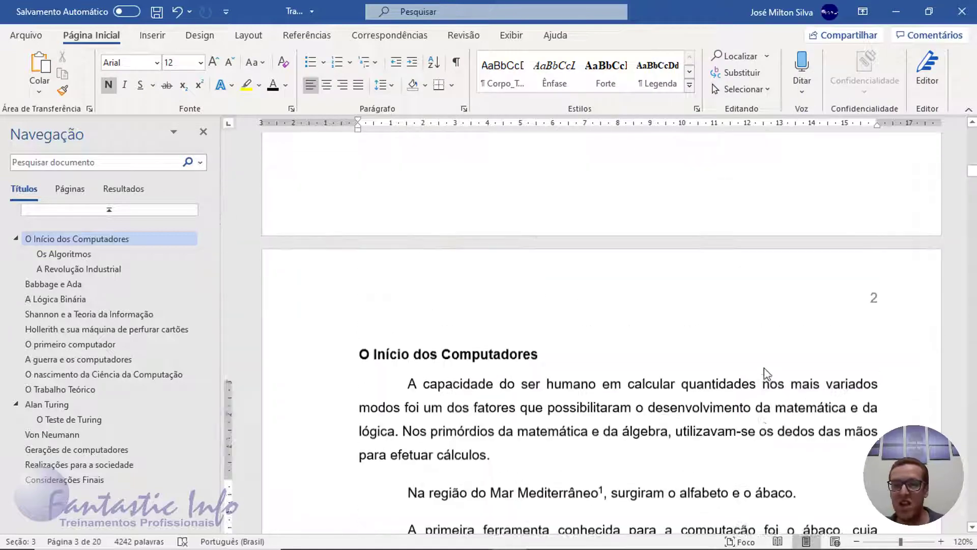
{"action": "scroll", "coordinate": [767, 369], "scroll_direction": "up", "scroll_amount": 10}
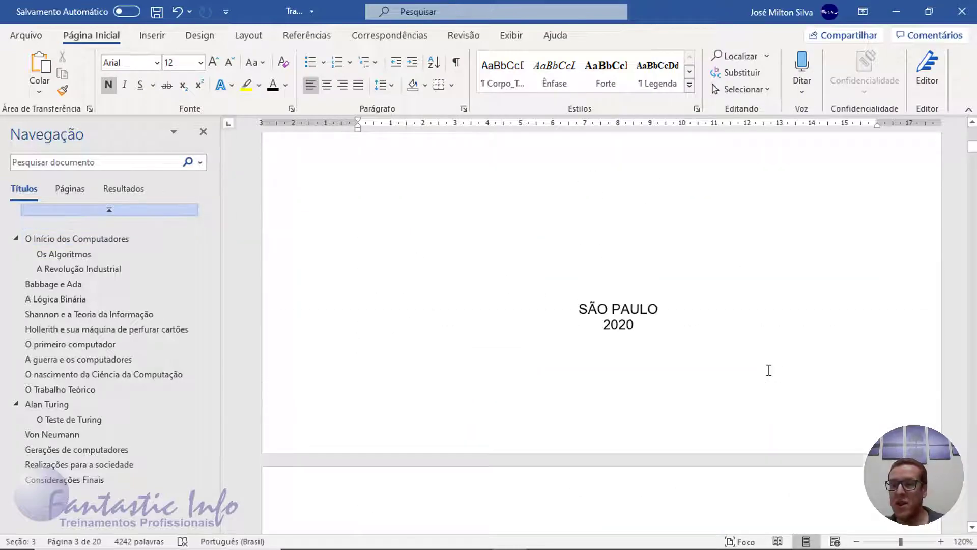
{"action": "scroll", "coordinate": [768, 370], "scroll_direction": "down", "scroll_amount": 10}
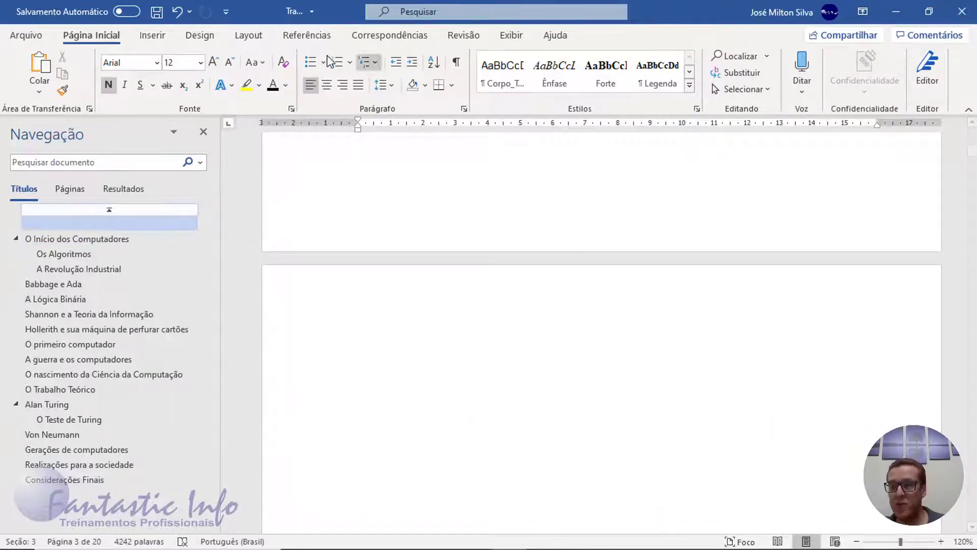
{"action": "left_click", "coordinate": [157, 12]}
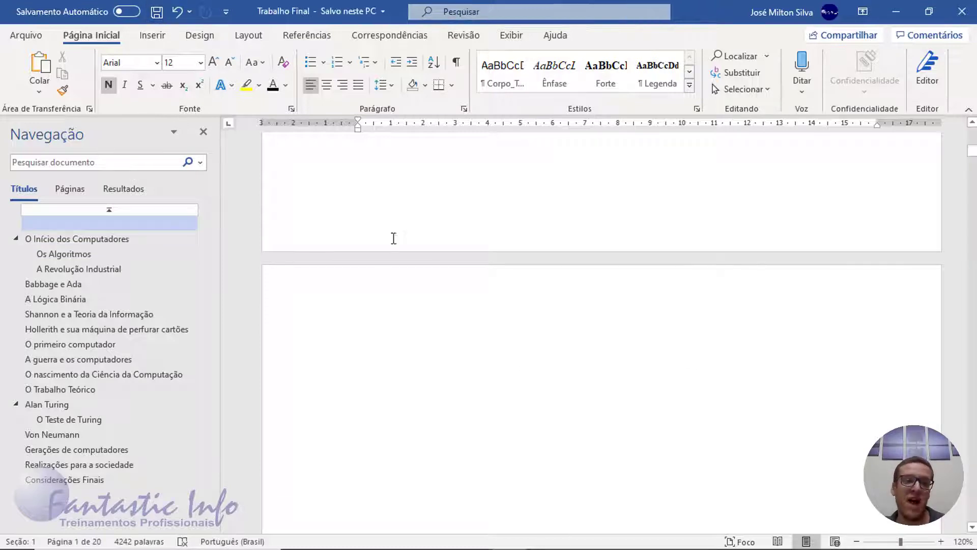
Step: Insert an index of illustrations on the blank page of section 2, using the Figura caption label
{"action": "scroll", "coordinate": [465, 266], "scroll_direction": "down", "scroll_amount": 3}
{"action": "left_click", "coordinate": [472, 249]}
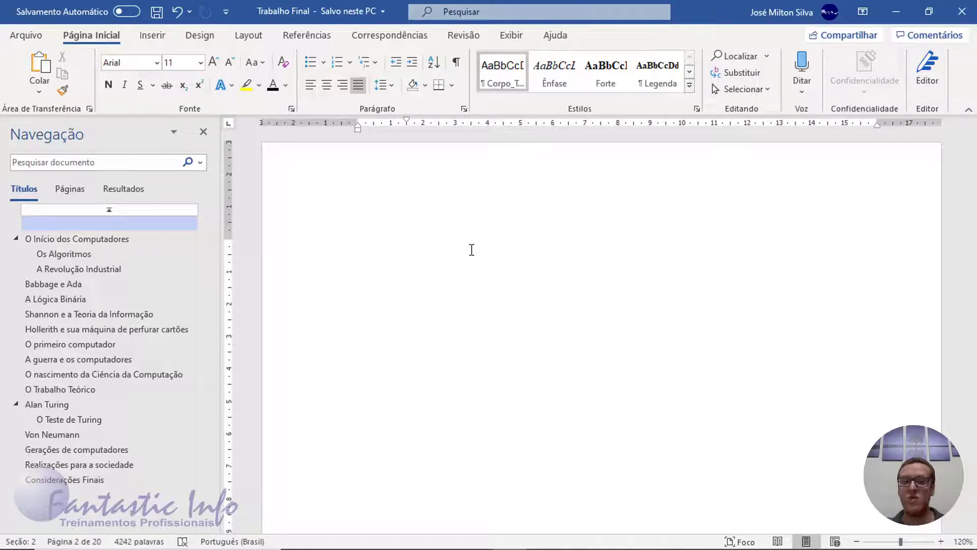
{"action": "scroll", "coordinate": [460, 273], "scroll_direction": "down", "scroll_amount": 10}
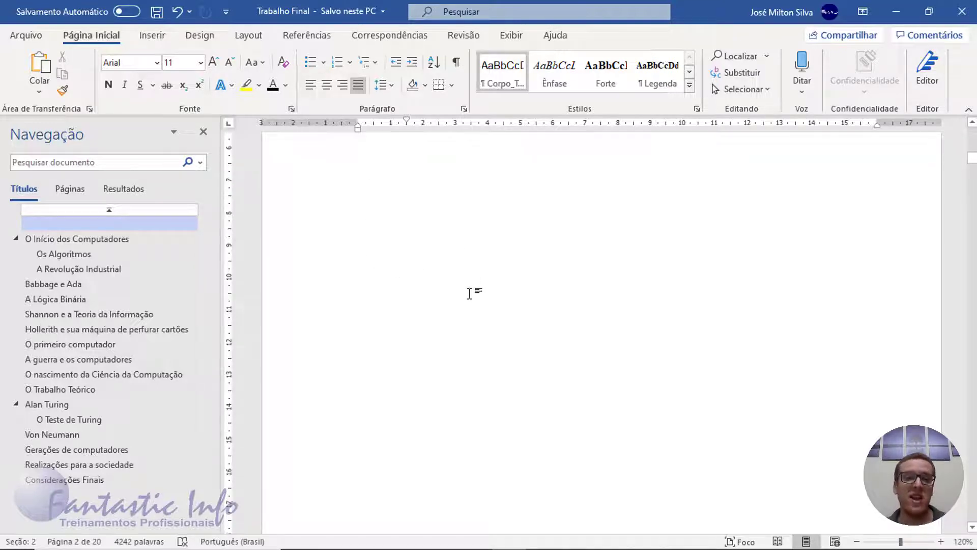
{"action": "scroll", "coordinate": [474, 298], "scroll_direction": "down", "scroll_amount": 6}
{"action": "scroll", "coordinate": [474, 298], "scroll_direction": "up", "scroll_amount": 13}
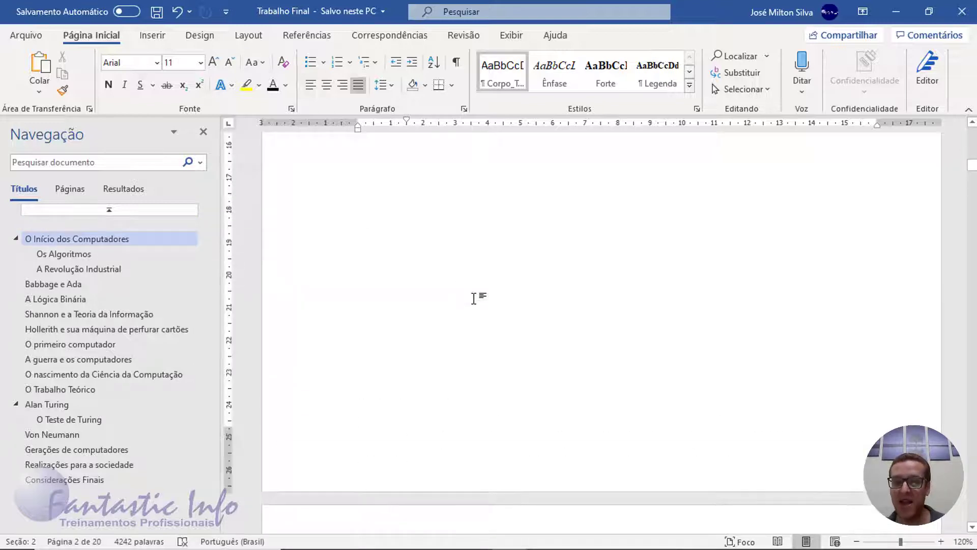
{"action": "scroll", "coordinate": [474, 298], "scroll_direction": "up", "scroll_amount": 4}
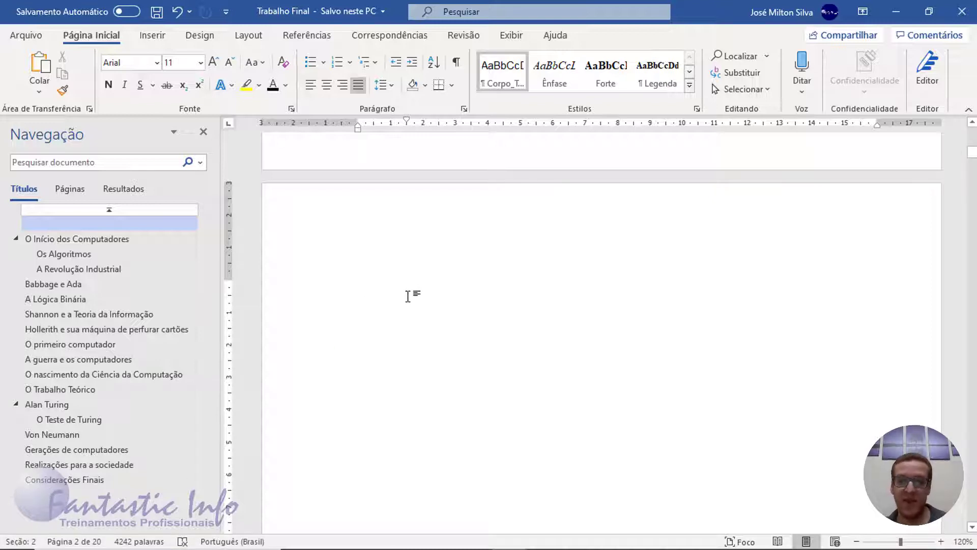
{"action": "left_click", "coordinate": [310, 37]}
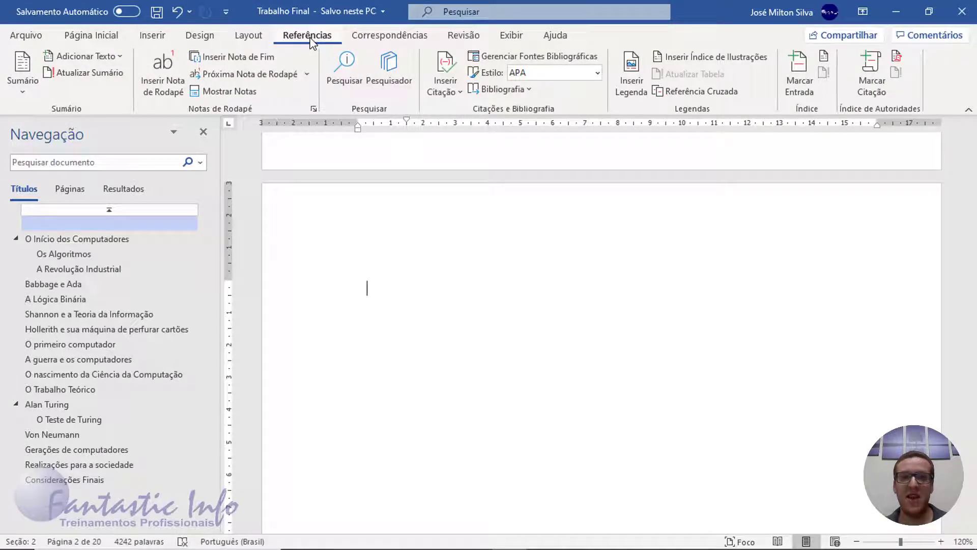
{"action": "left_click", "coordinate": [634, 90]}
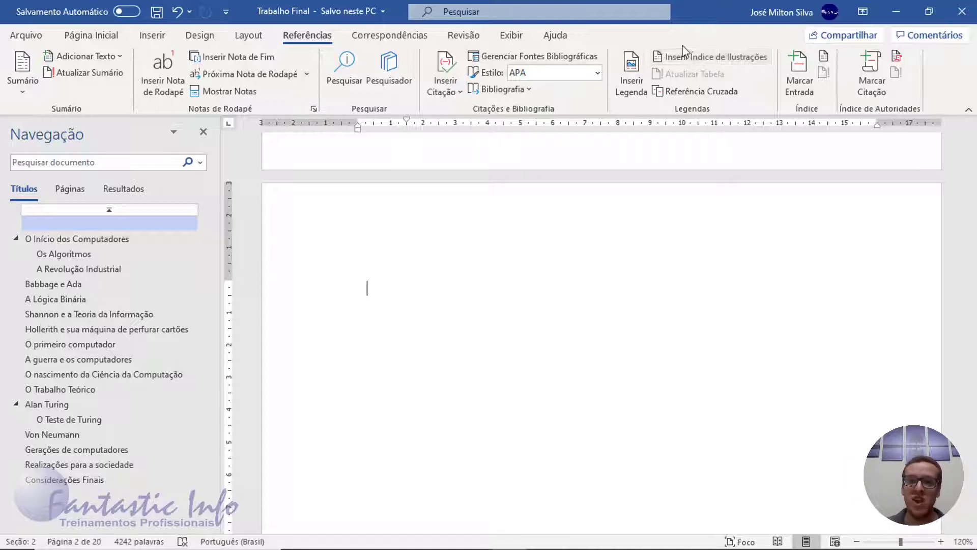
{"action": "left_click", "coordinate": [709, 62]}
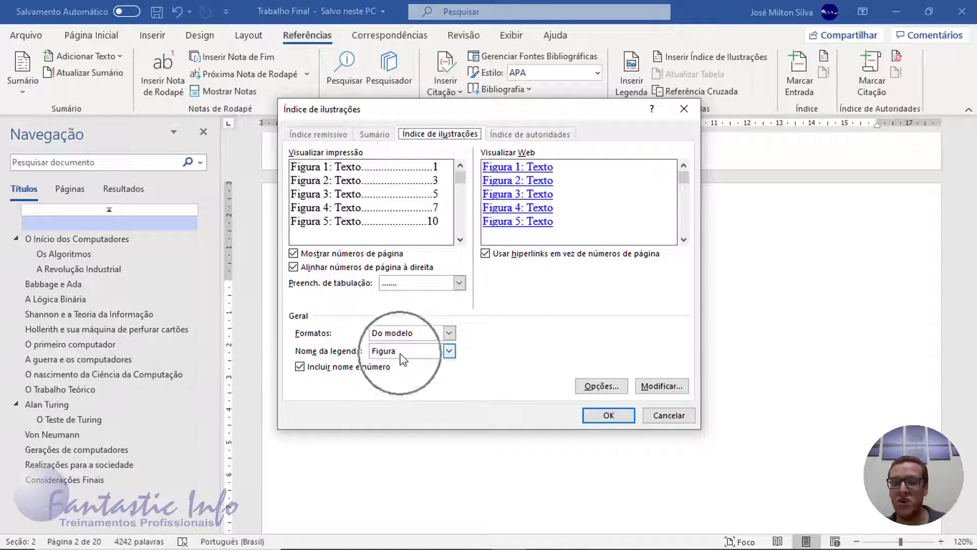
{"action": "left_click", "coordinate": [448, 351]}
{"action": "left_click", "coordinate": [400, 398]}
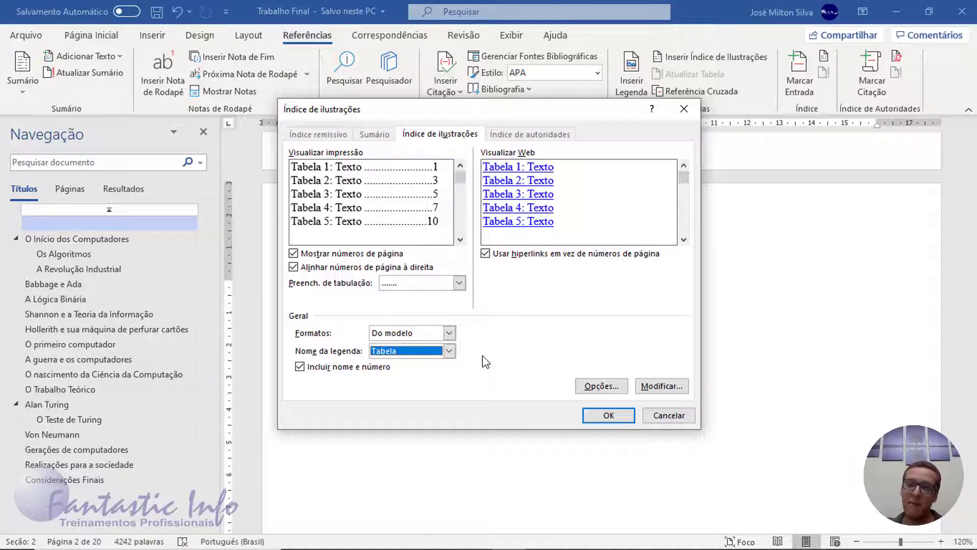
{"action": "left_click", "coordinate": [449, 351]}
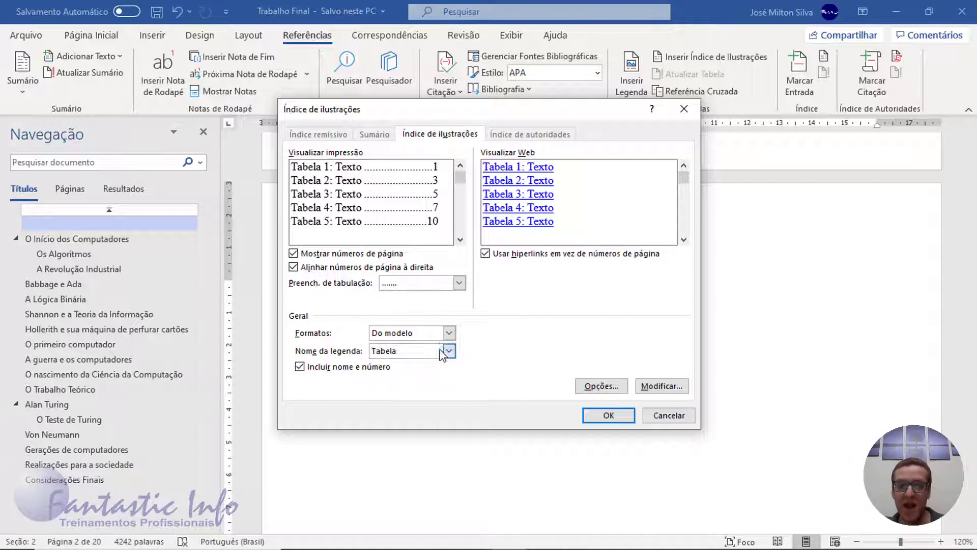
{"action": "left_click", "coordinate": [412, 373]}
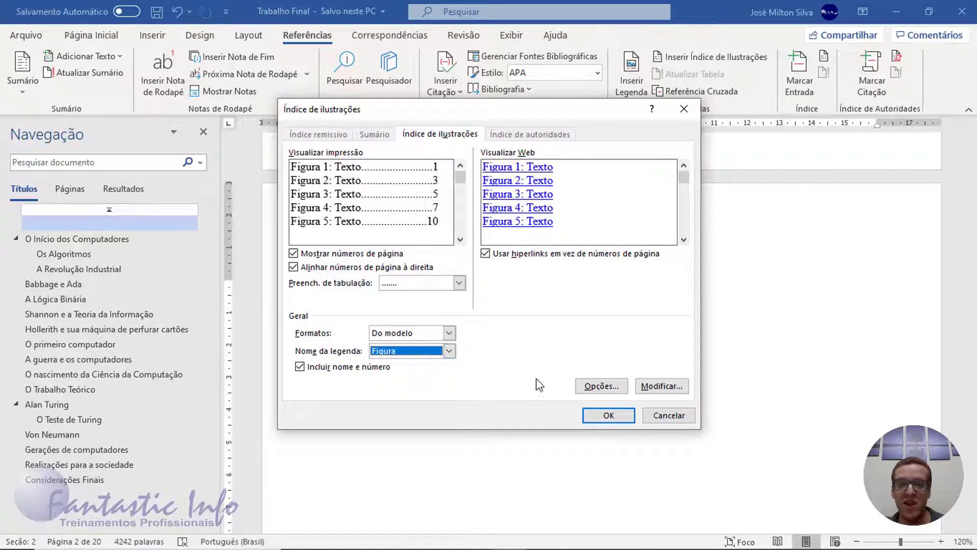
{"action": "left_click", "coordinate": [609, 417]}
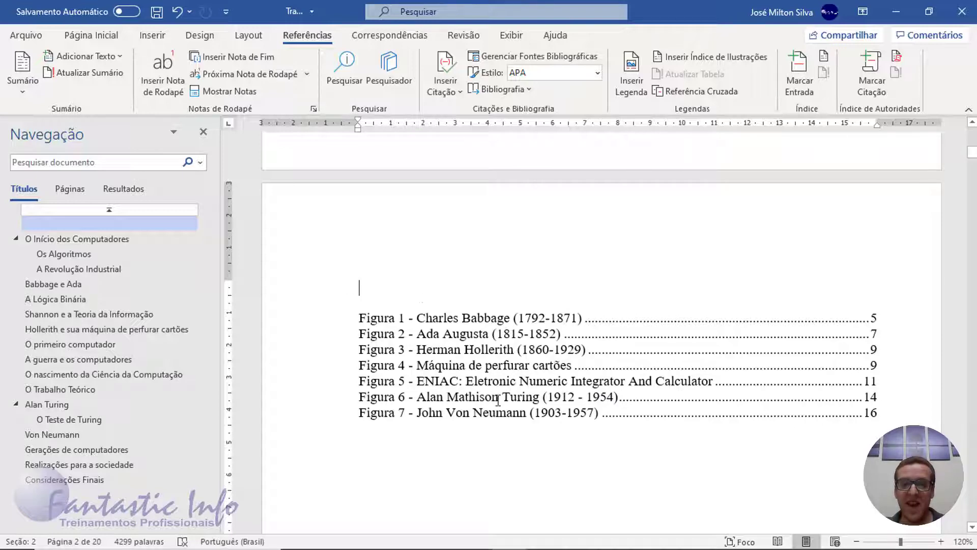
Step: Enter the heading "Índice de Figuras" in the empty line above the list of figures
{"action": "scroll", "coordinate": [498, 401], "scroll_direction": "down", "scroll_amount": 2}
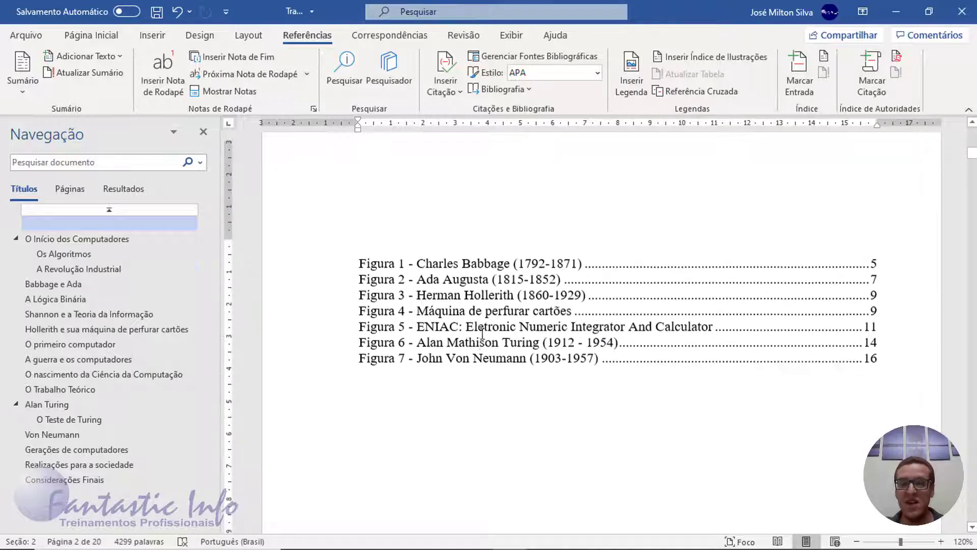
{"action": "scroll", "coordinate": [483, 334], "scroll_direction": "up", "scroll_amount": 1}
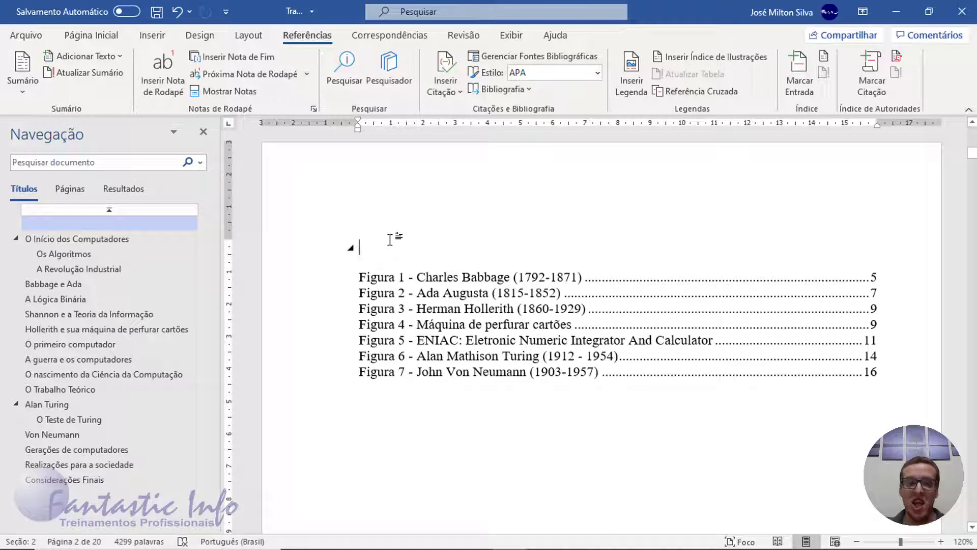
{"action": "type", "text": "I"}
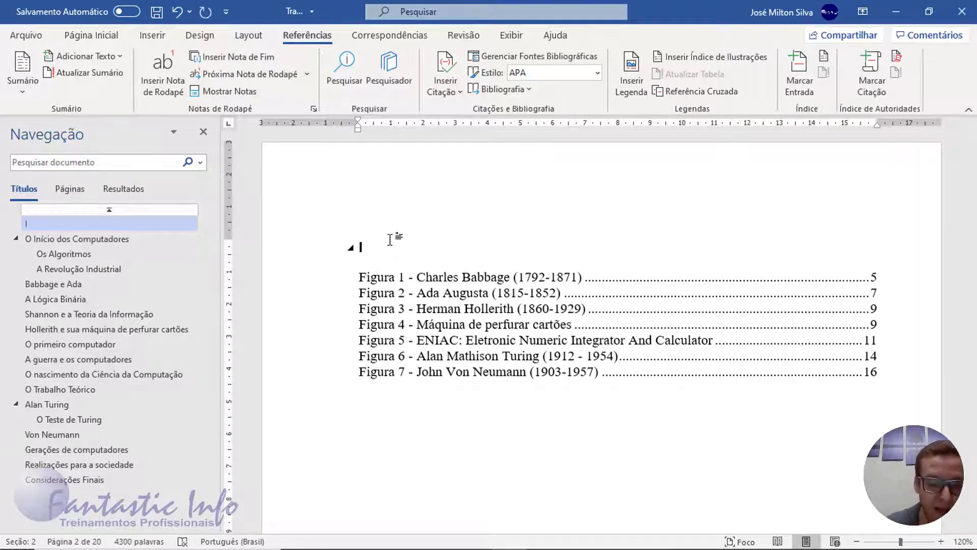
{"action": "key", "text": "BackSpace"}
{"action": "type", "text": "Ín"}
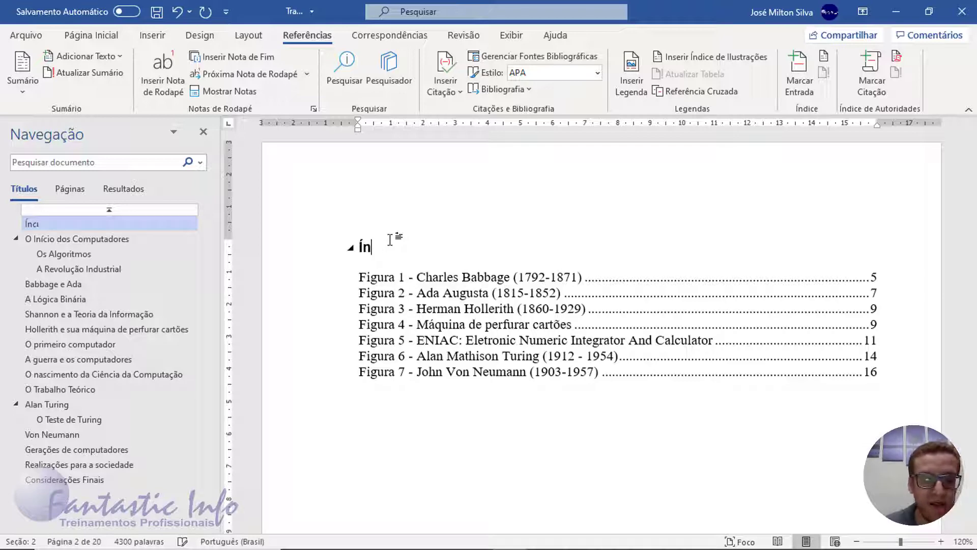
{"action": "type", "text": "idice de I"}
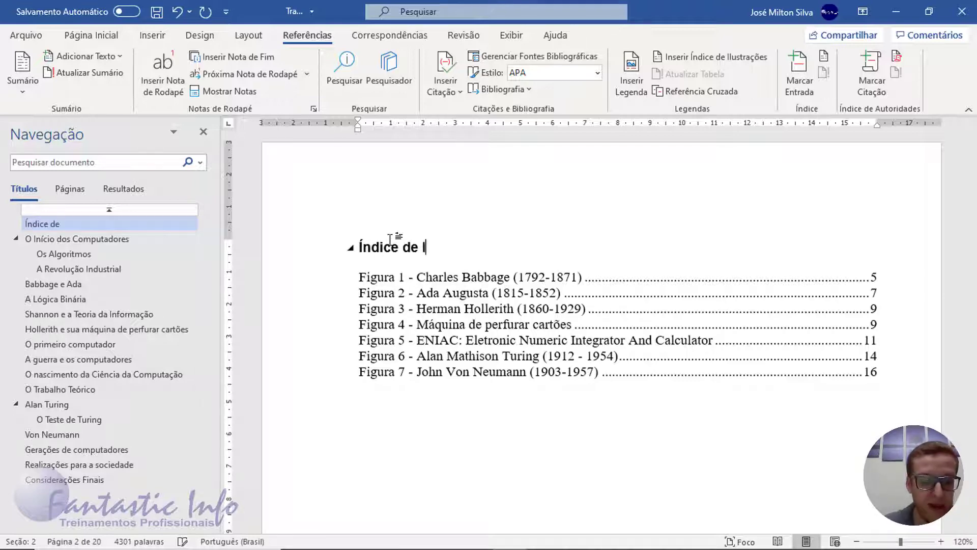
{"action": "type", "text": "lustraçõ"}
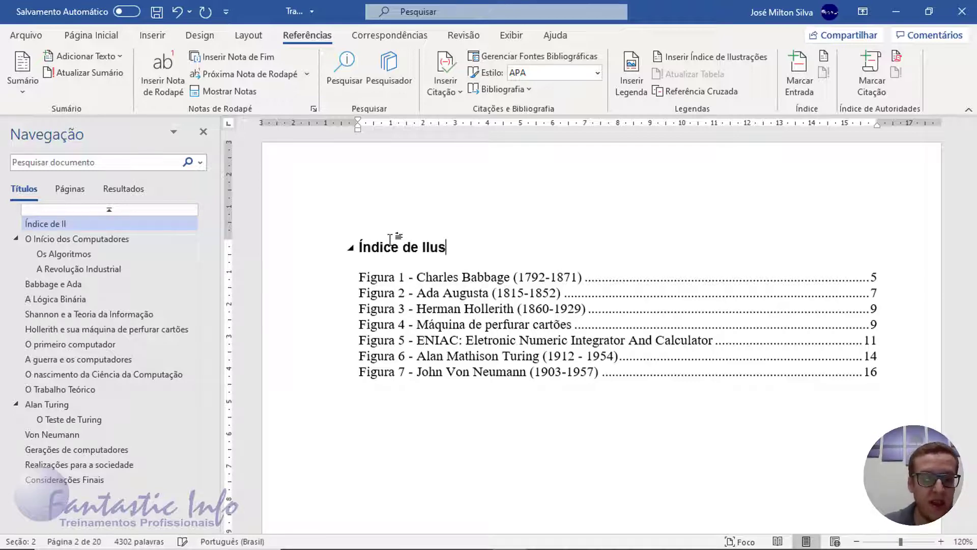
{"action": "key", "text": "BackSpace"}
{"action": "key", "text": "BackSpace"}
{"action": "key", "text": "BackSpace"}
{"action": "key", "text": "BackSpace"}
{"action": "key", "text": "BackSpace"}
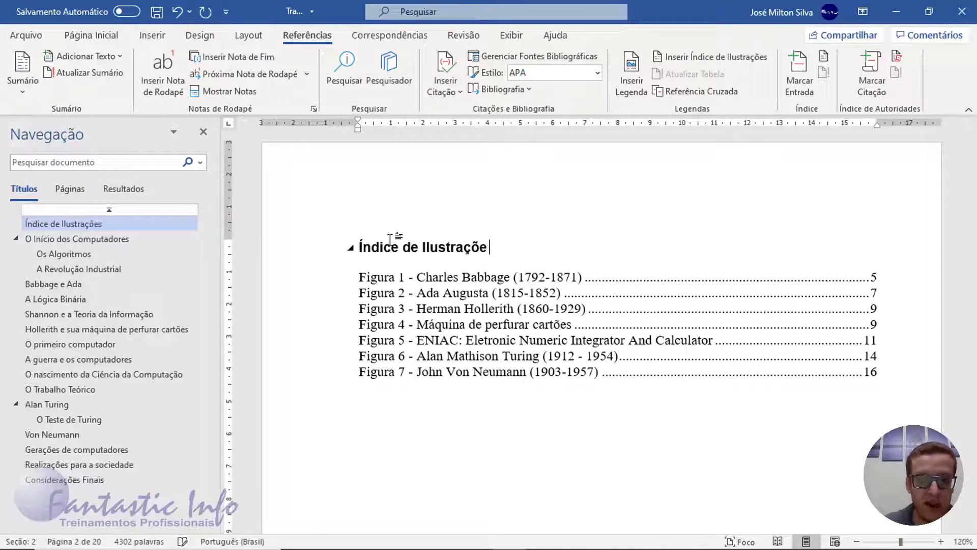
{"action": "key", "text": "BackSpace"}
{"action": "key", "text": "BackSpace"}
{"action": "key", "text": "BackSpace"}
{"action": "key", "text": "BackSpace"}
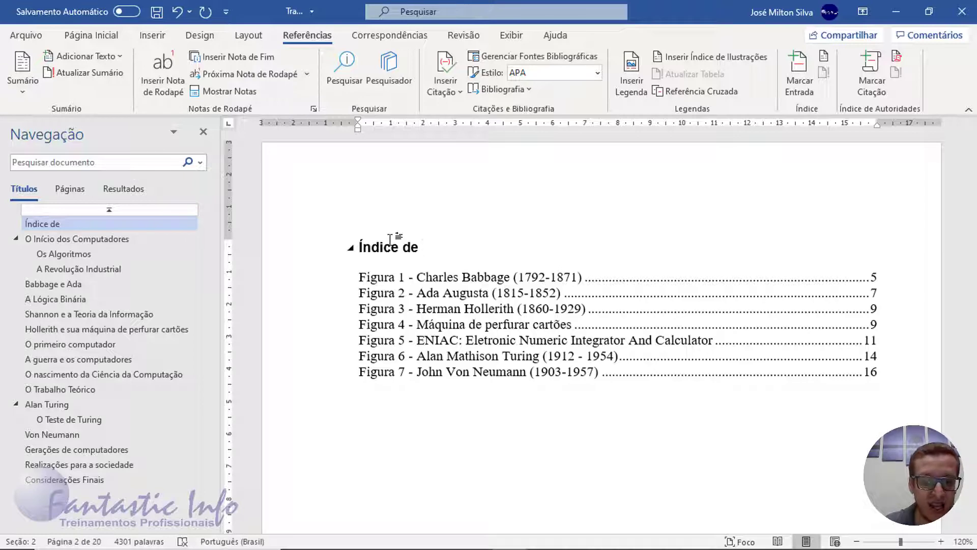
{"action": "type", "text": "Figuras"}
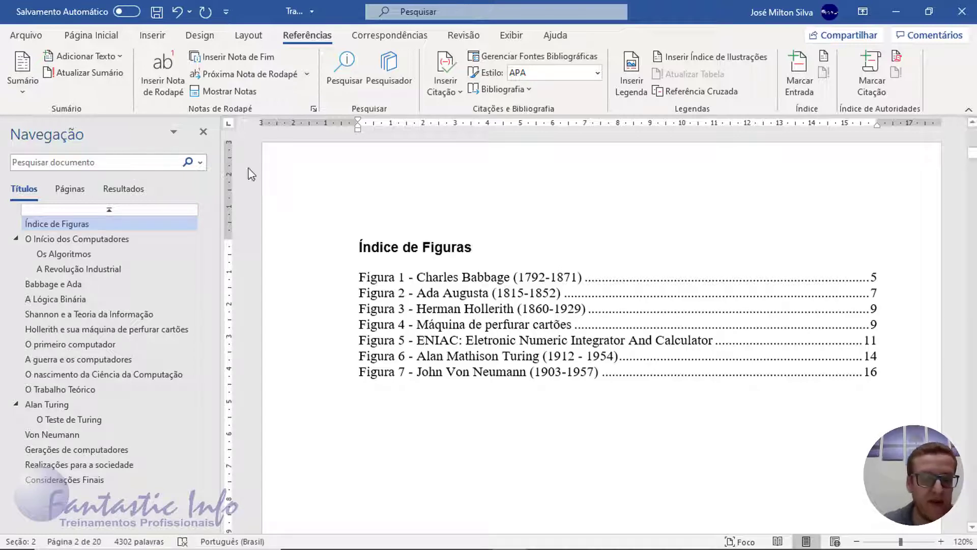
Step: Center the "Índice de Figuras" heading and set its outline level to Corpo de Texto
{"action": "left_click", "coordinate": [320, 252]}
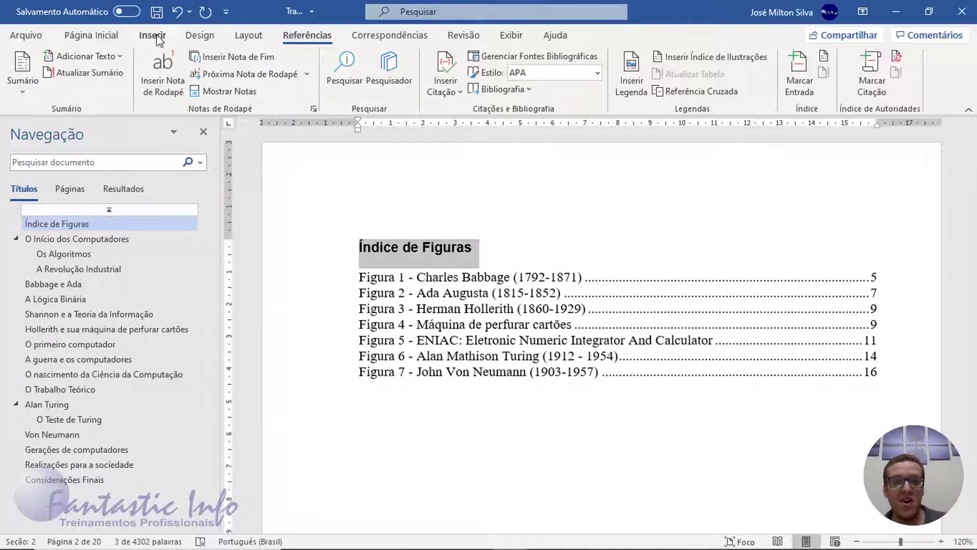
{"action": "left_click", "coordinate": [97, 35]}
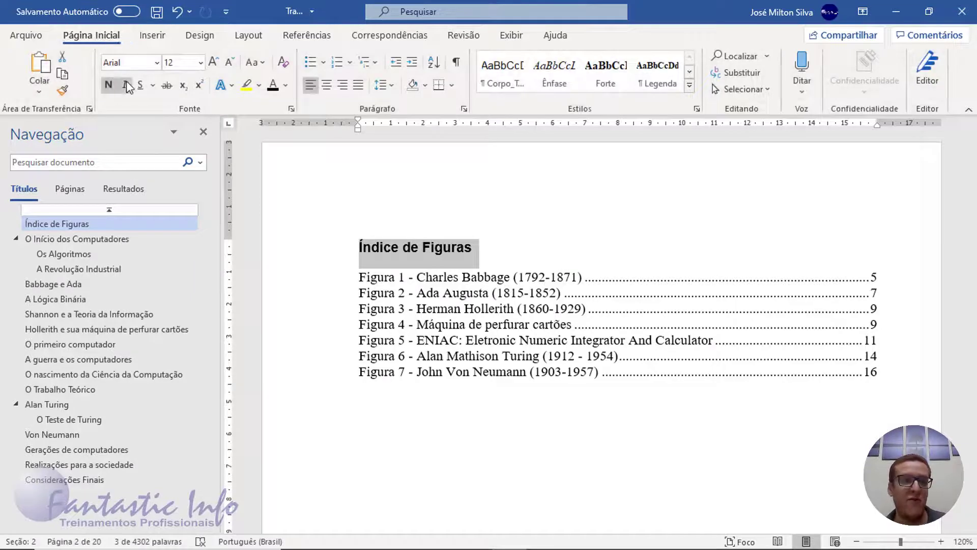
{"action": "left_click", "coordinate": [329, 86]}
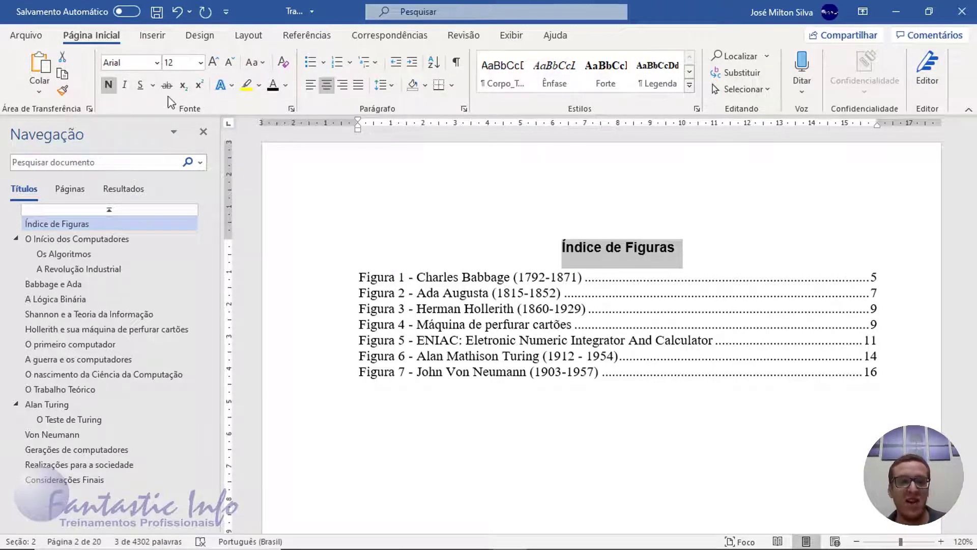
{"action": "left_click", "coordinate": [464, 109]}
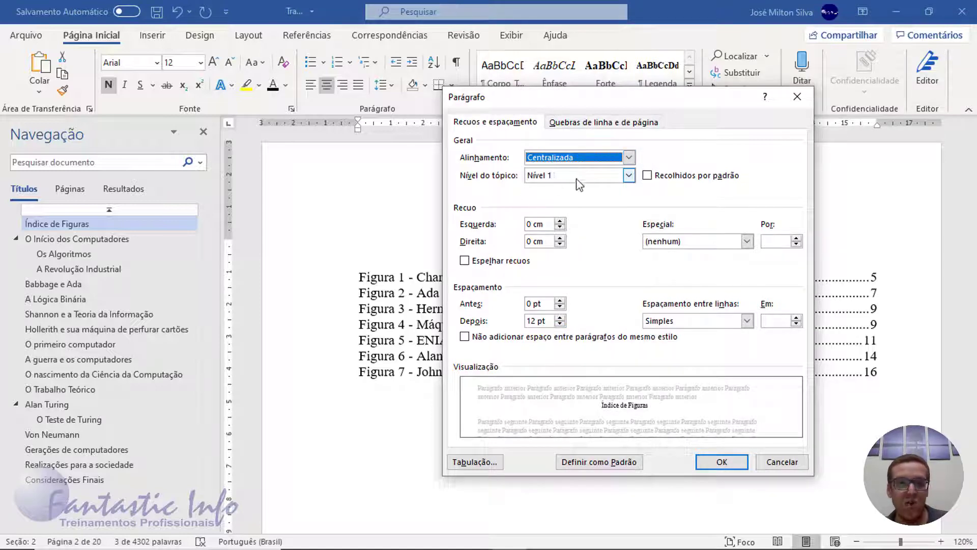
{"action": "left_click", "coordinate": [629, 175]}
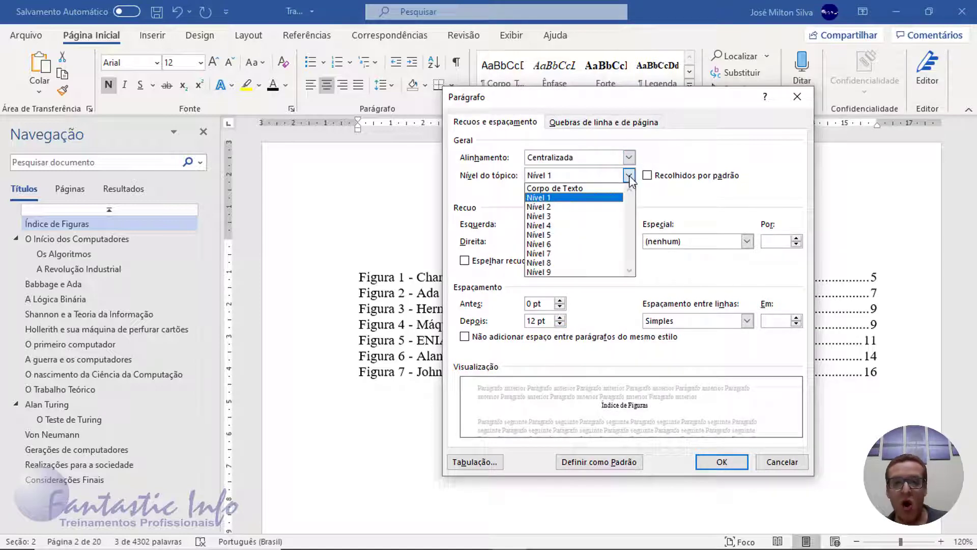
{"action": "left_click", "coordinate": [591, 189]}
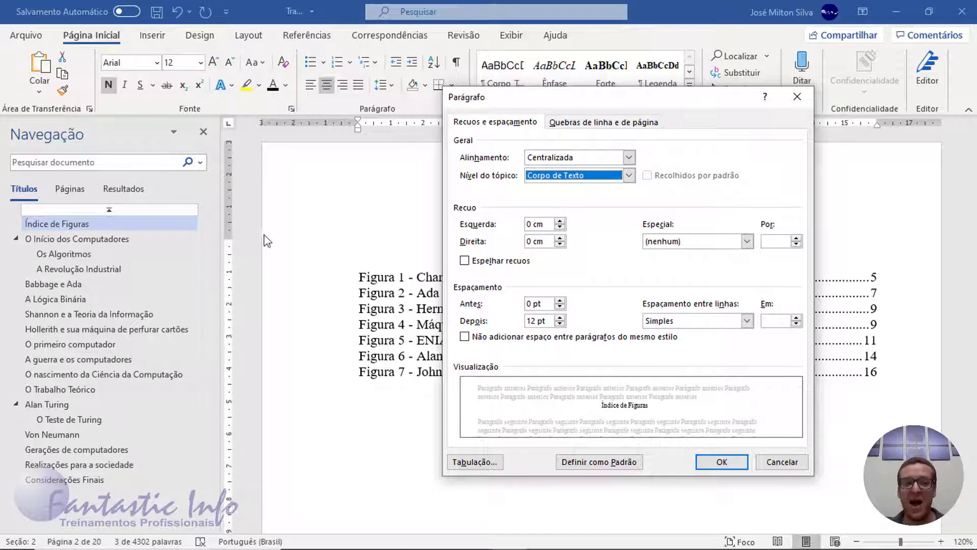
{"action": "left_click", "coordinate": [726, 466]}
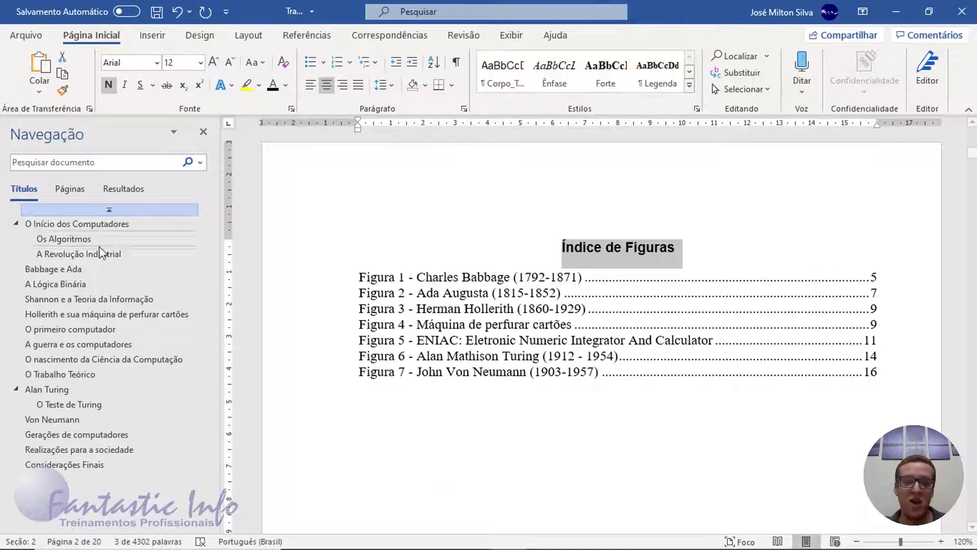
Step: Format all seven entries of the figure index in Arial, size 12
{"action": "left_click_drag", "start_coordinate": [333, 283], "coordinate": [342, 388]}
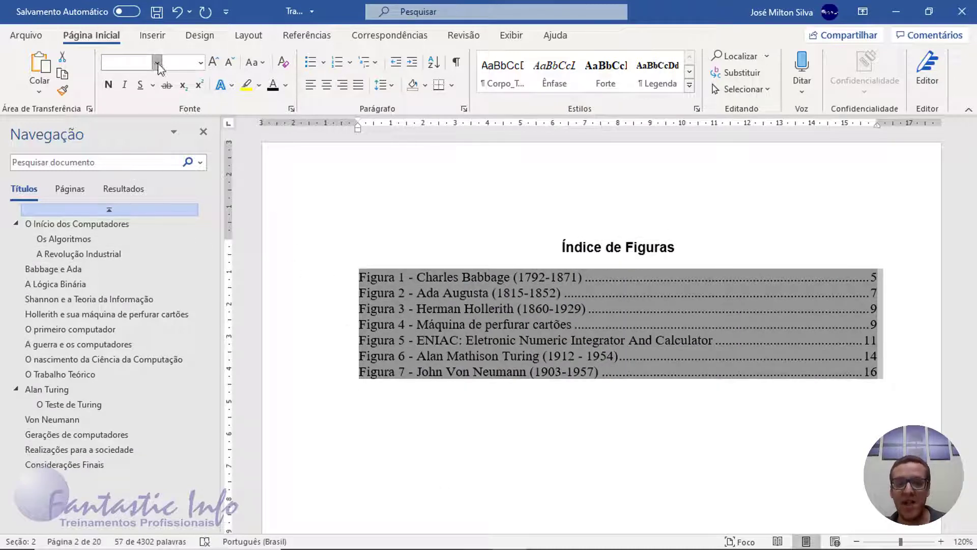
{"action": "left_click", "coordinate": [157, 63]}
{"action": "left_click", "coordinate": [151, 163]}
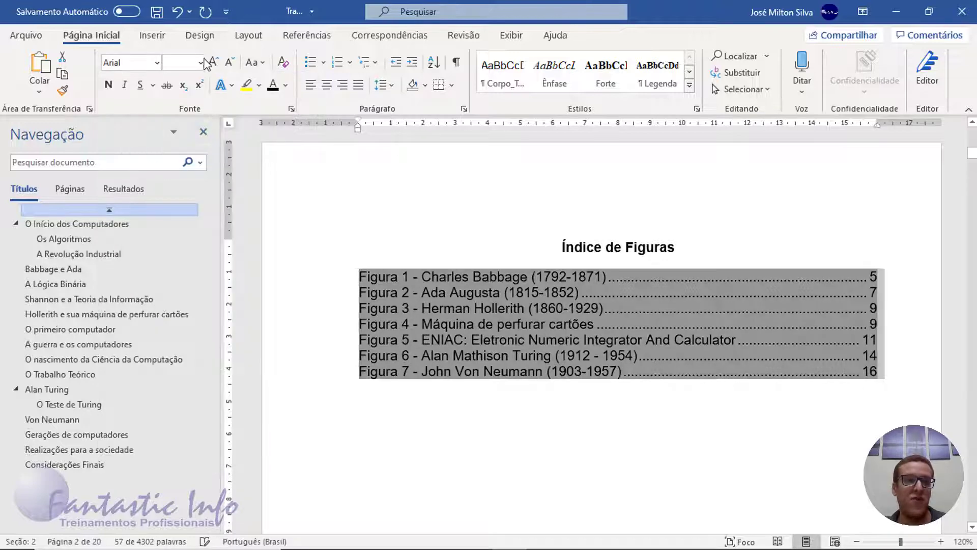
{"action": "left_click", "coordinate": [200, 62]}
{"action": "left_click", "coordinate": [187, 147]}
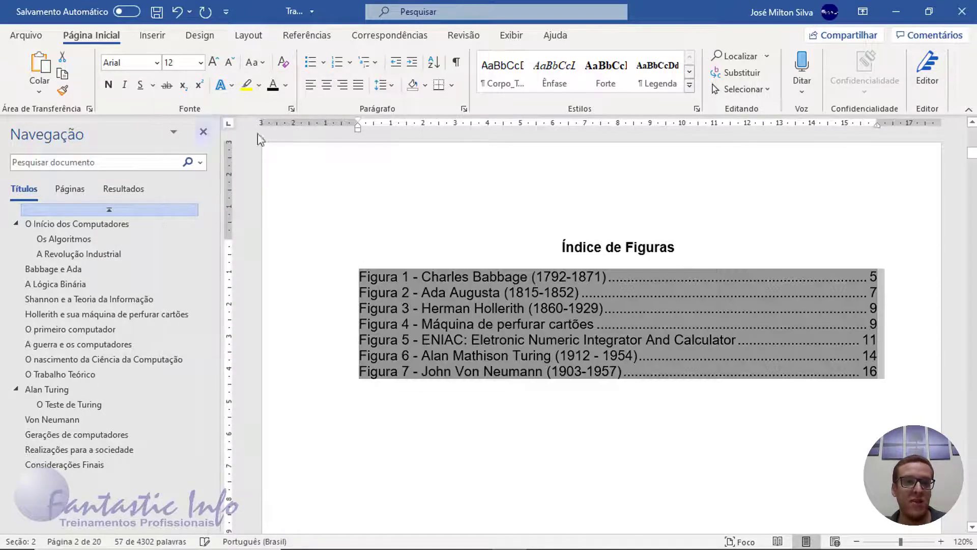
Step: Set the figure index entries to 0 pt spacing after and 1,5 line spacing
{"action": "left_click", "coordinate": [463, 108]}
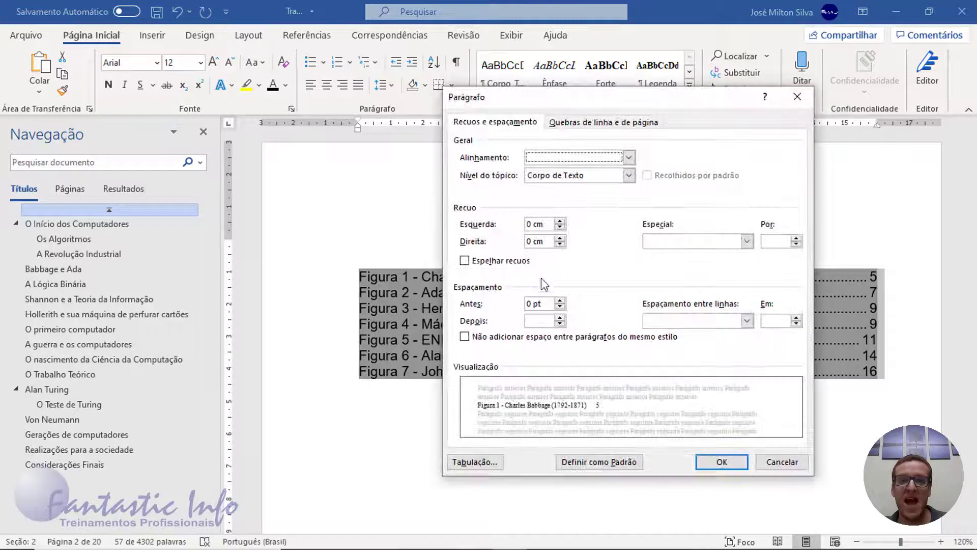
{"action": "left_click", "coordinate": [561, 319]}
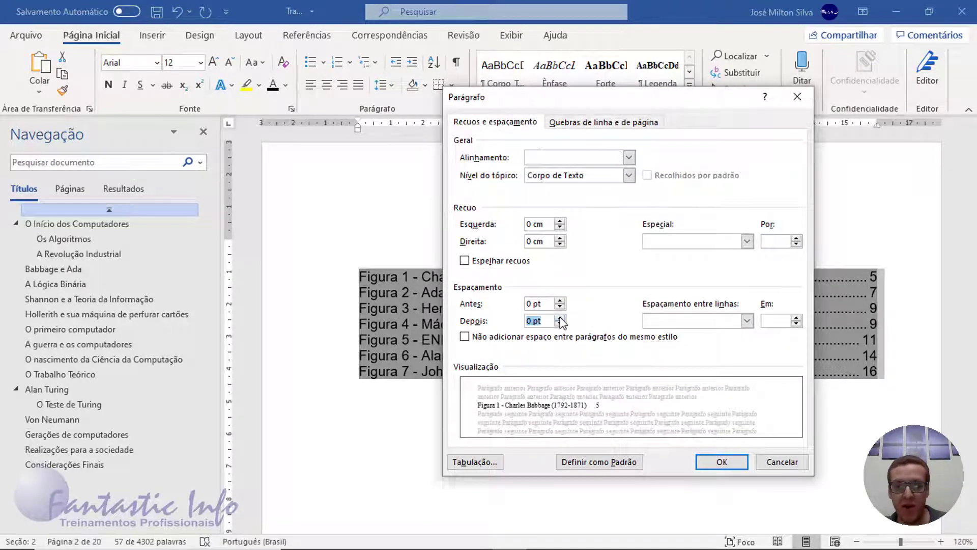
{"action": "left_click", "coordinate": [679, 322]}
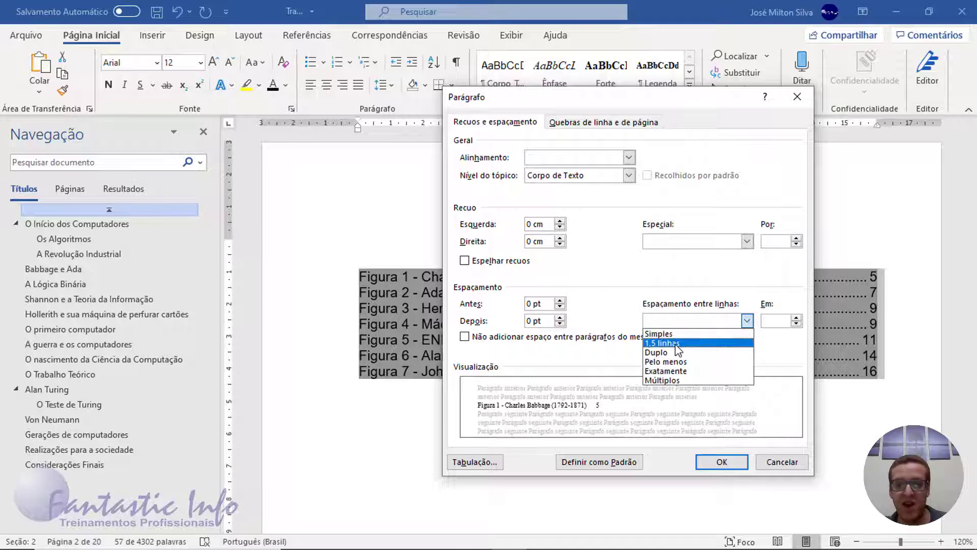
{"action": "left_click", "coordinate": [672, 343]}
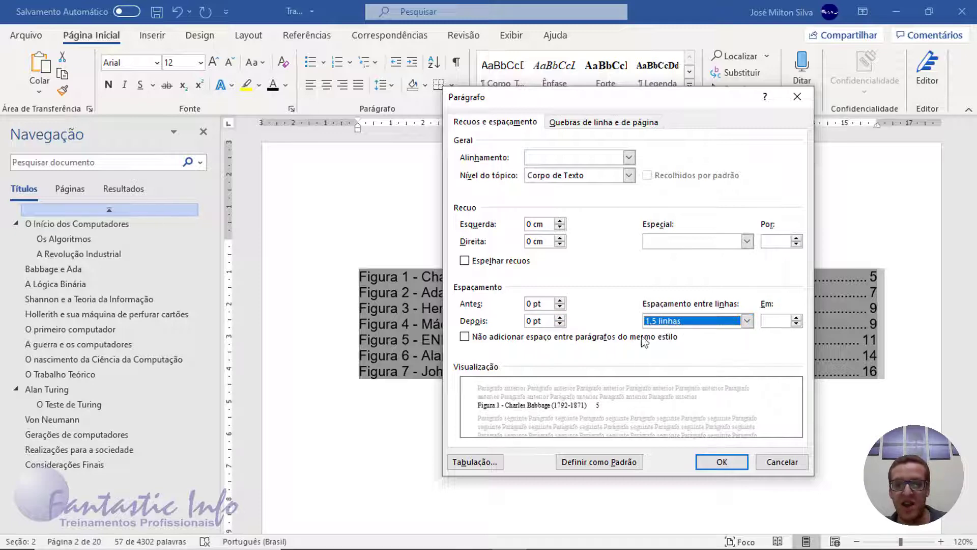
{"action": "left_click", "coordinate": [733, 462]}
{"action": "left_click", "coordinate": [706, 470]}
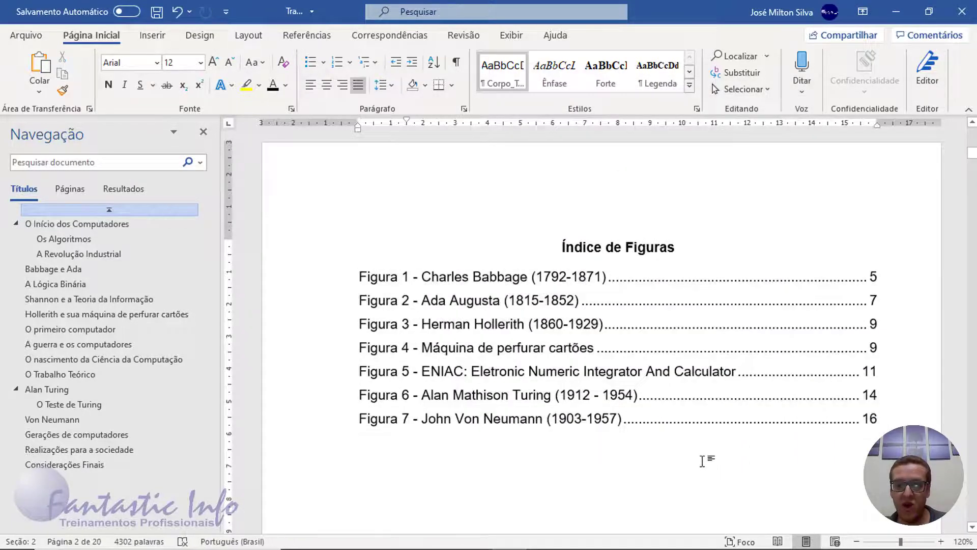
Step: Insert a page break in the empty space below the figure index to start a new page
{"action": "scroll", "coordinate": [636, 387], "scroll_direction": "down", "scroll_amount": 3}
{"action": "scroll", "coordinate": [640, 379], "scroll_direction": "up", "scroll_amount": 1}
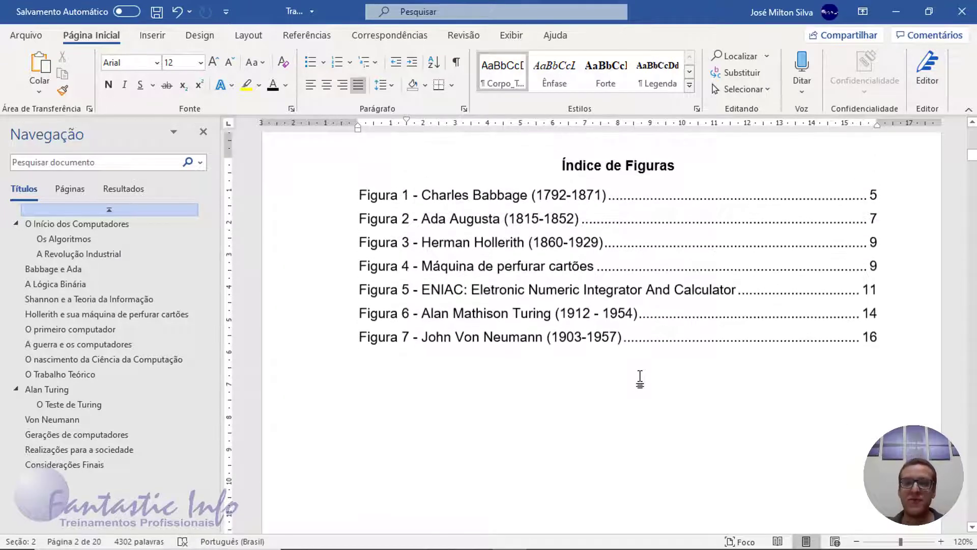
{"action": "scroll", "coordinate": [640, 379], "scroll_direction": "down", "scroll_amount": 12}
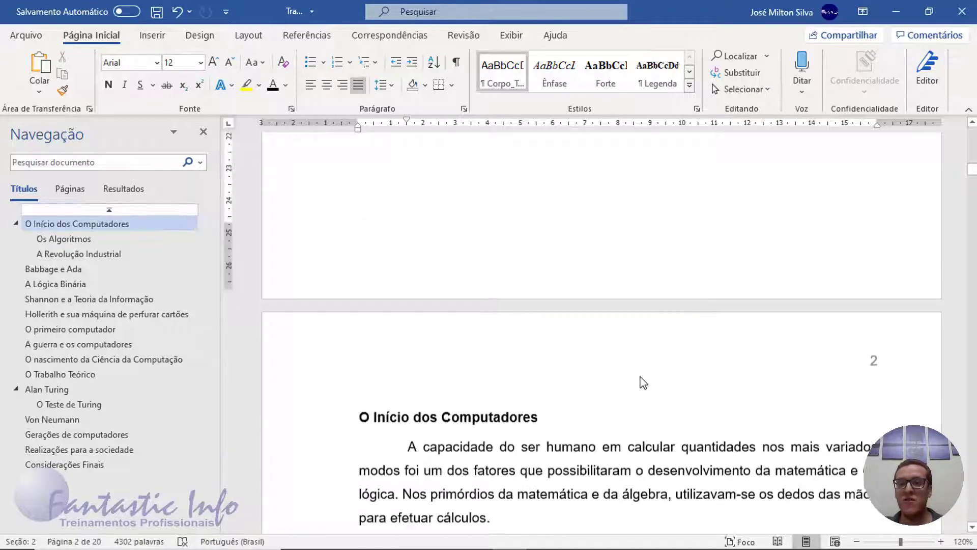
{"action": "scroll", "coordinate": [634, 345], "scroll_direction": "up", "scroll_amount": 6}
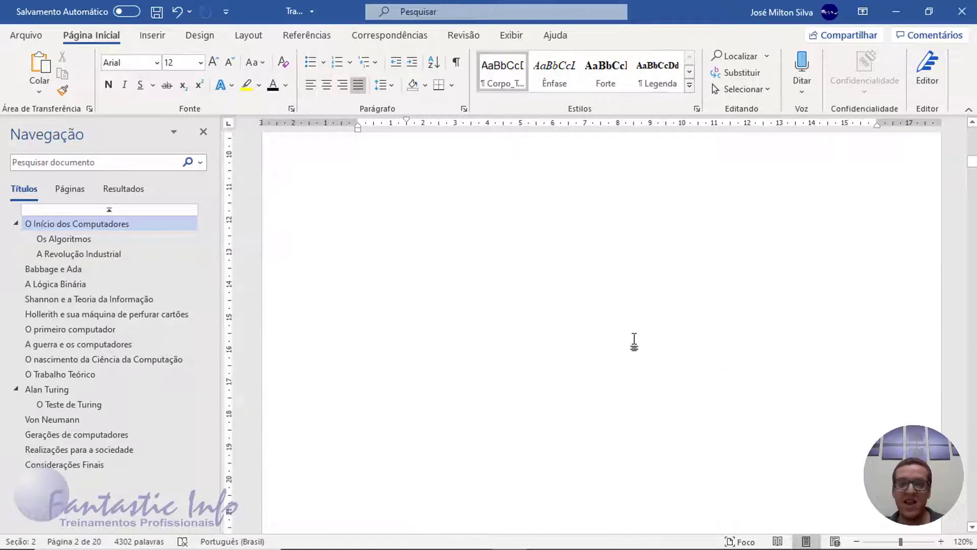
{"action": "scroll", "coordinate": [576, 310], "scroll_direction": "up", "scroll_amount": 1}
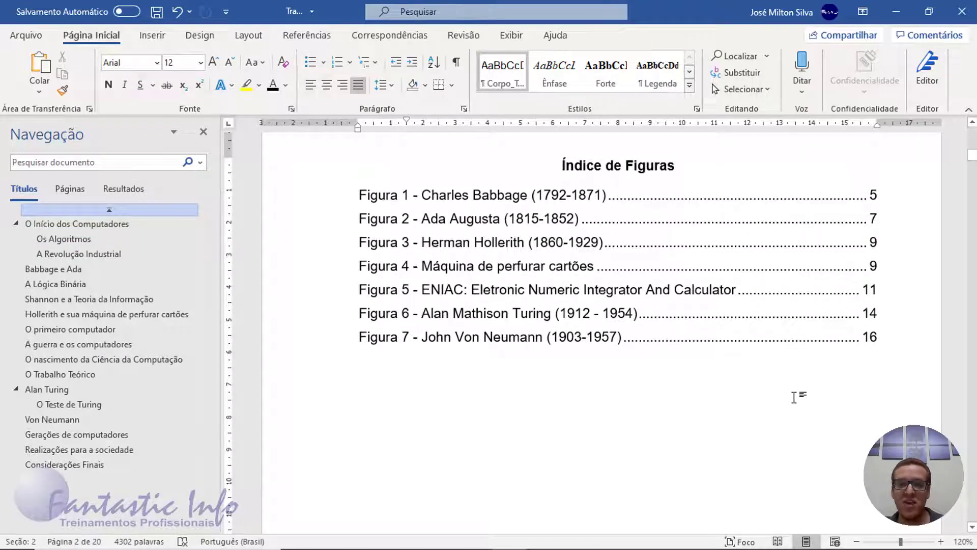
{"action": "left_click", "coordinate": [365, 407]}
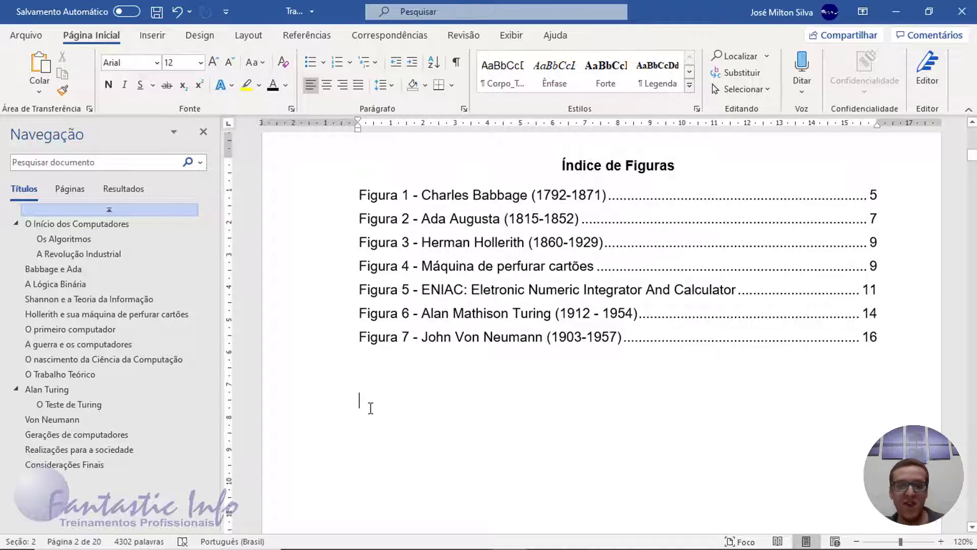
{"action": "scroll", "coordinate": [369, 400], "scroll_direction": "down", "scroll_amount": 2}
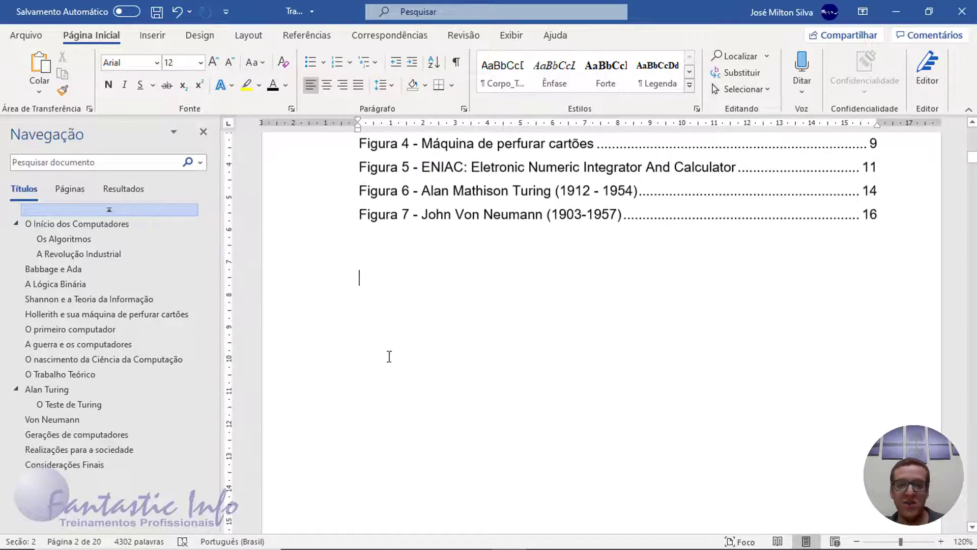
{"action": "scroll", "coordinate": [495, 290], "scroll_direction": "up", "scroll_amount": 2}
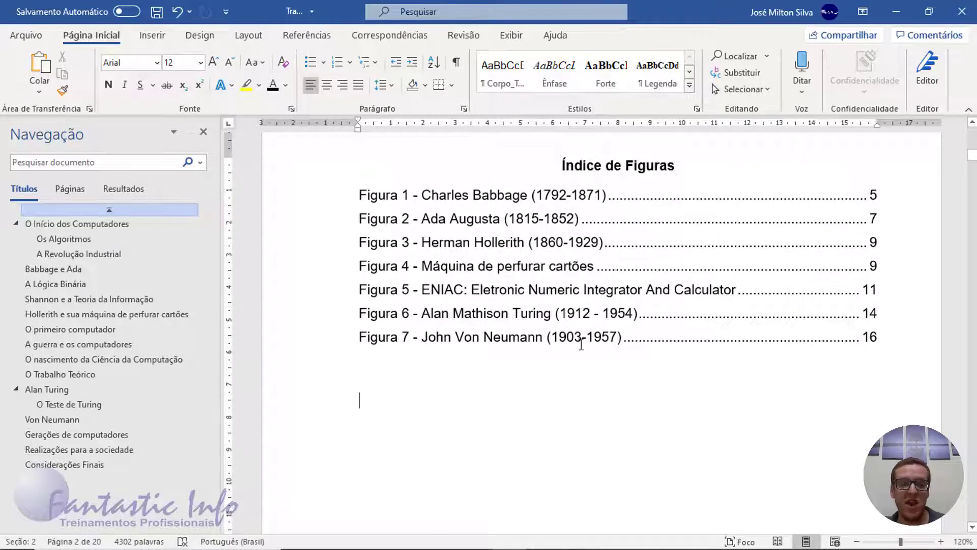
{"action": "scroll", "coordinate": [553, 364], "scroll_direction": "down", "scroll_amount": 3}
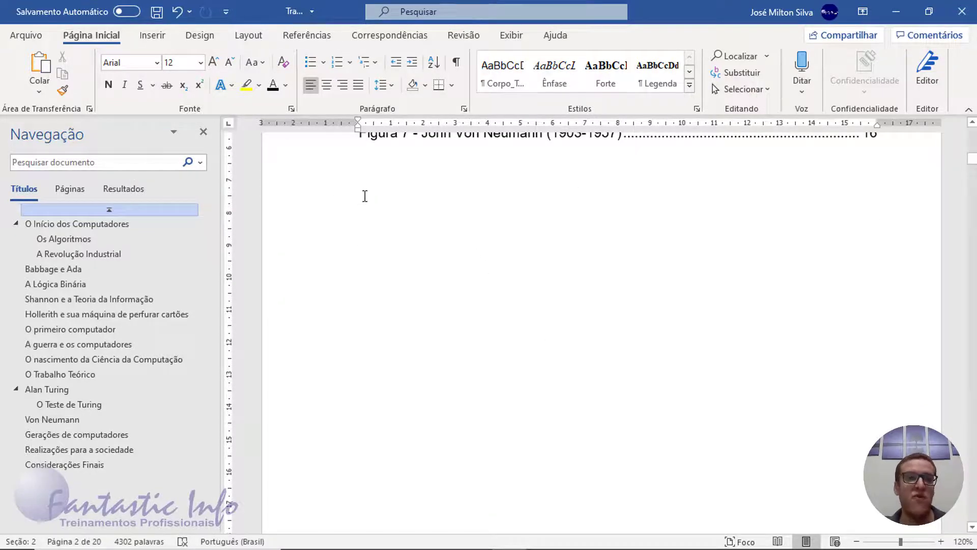
{"action": "key", "text": "ctrl+z"}
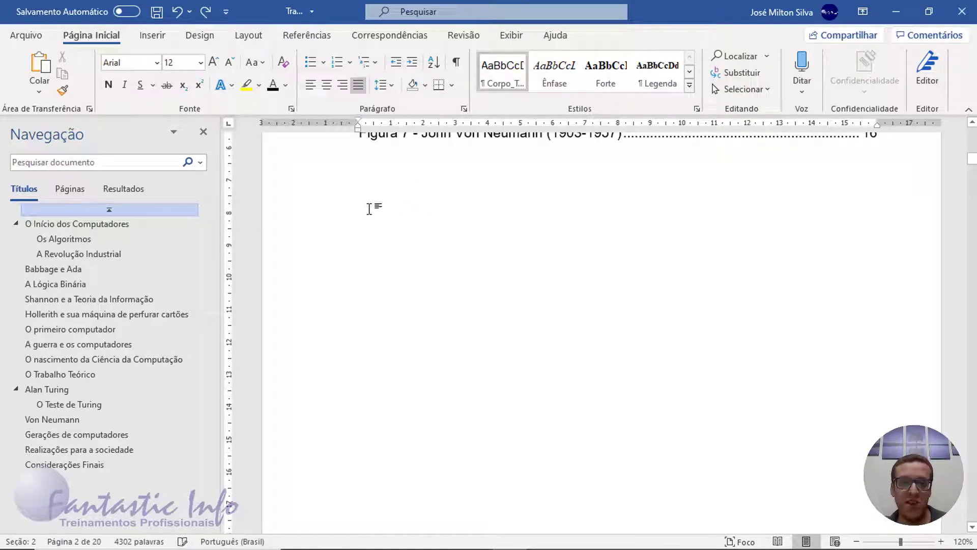
{"action": "key", "text": "ctrl+y"}
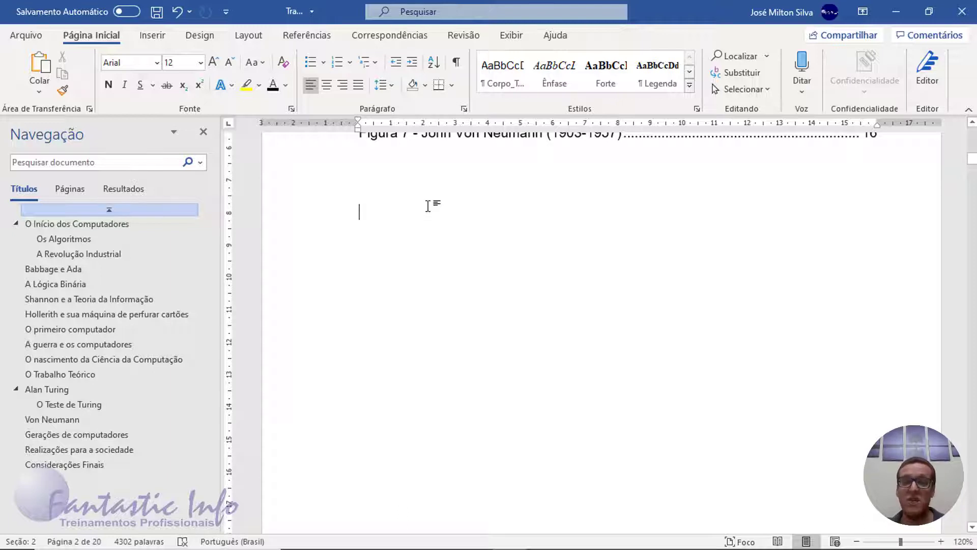
{"action": "key", "text": "ctrl+Return"}
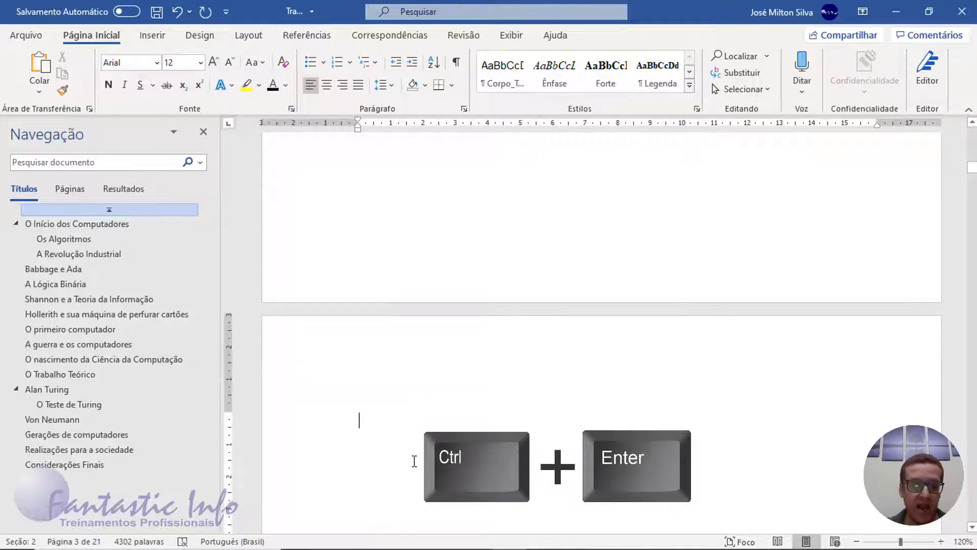
{"action": "scroll", "coordinate": [415, 461], "scroll_direction": "down", "scroll_amount": 2}
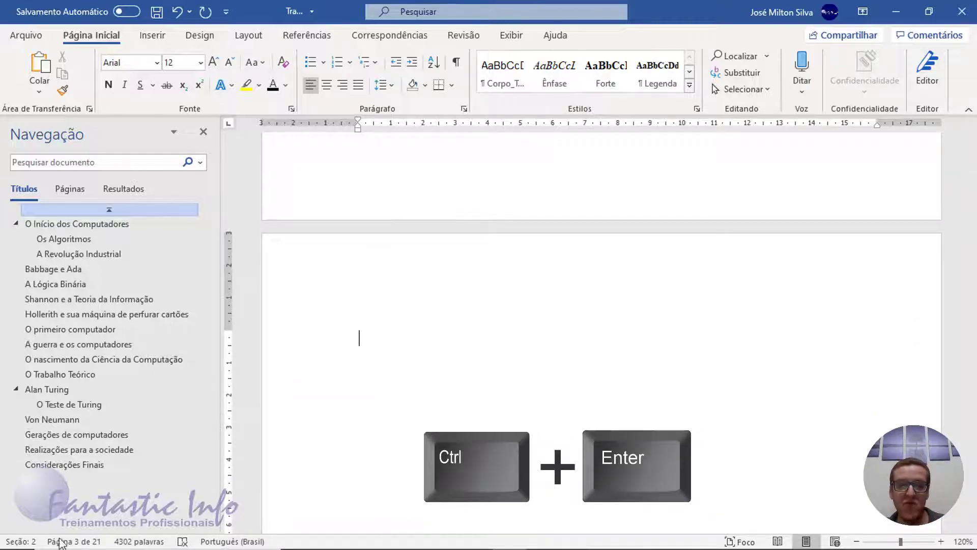
{"action": "key", "text": "ctrl"}
{"action": "key", "text": "ctrl"}
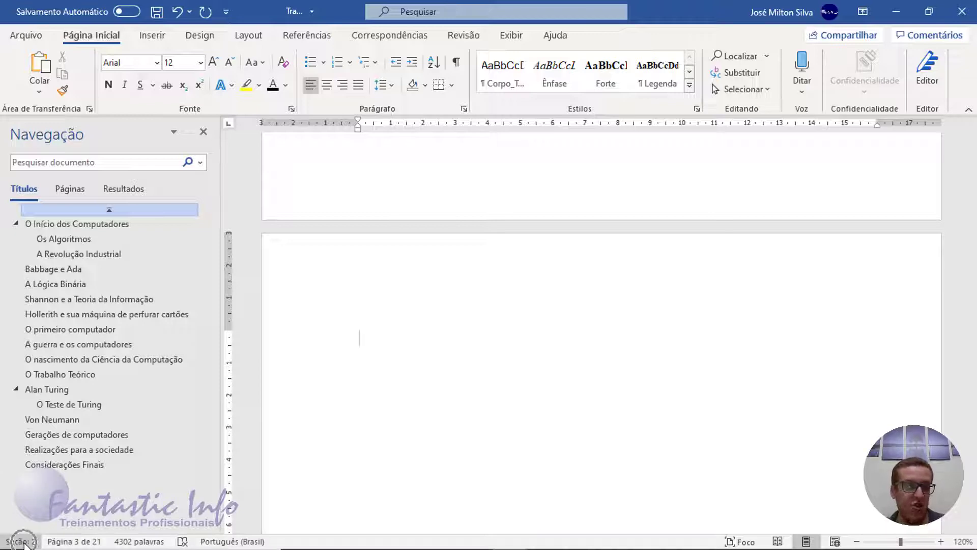
Step: Insert the Sumário Automático 1 table of contents on the blank page after the figure index
{"action": "scroll", "coordinate": [473, 374], "scroll_direction": "up", "scroll_amount": 3}
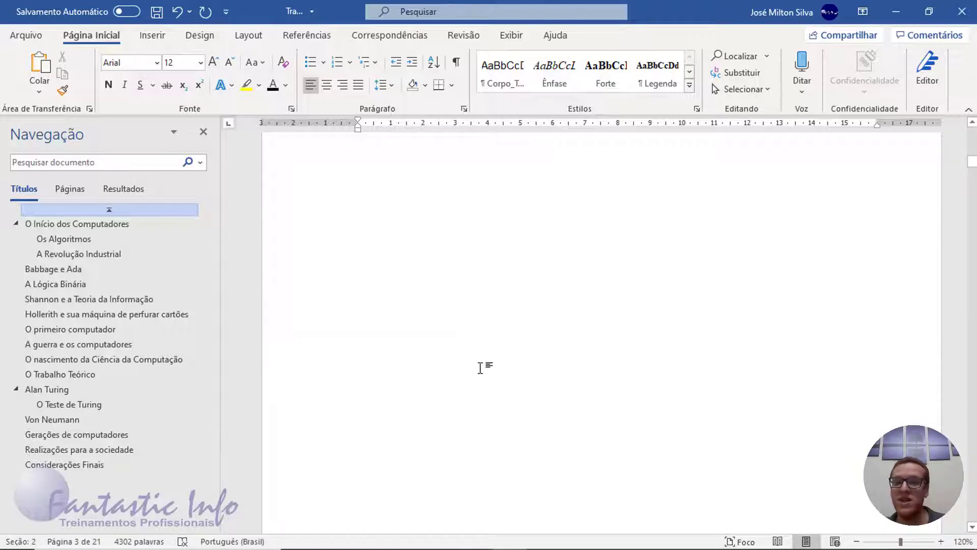
{"action": "scroll", "coordinate": [480, 367], "scroll_direction": "up", "scroll_amount": 5}
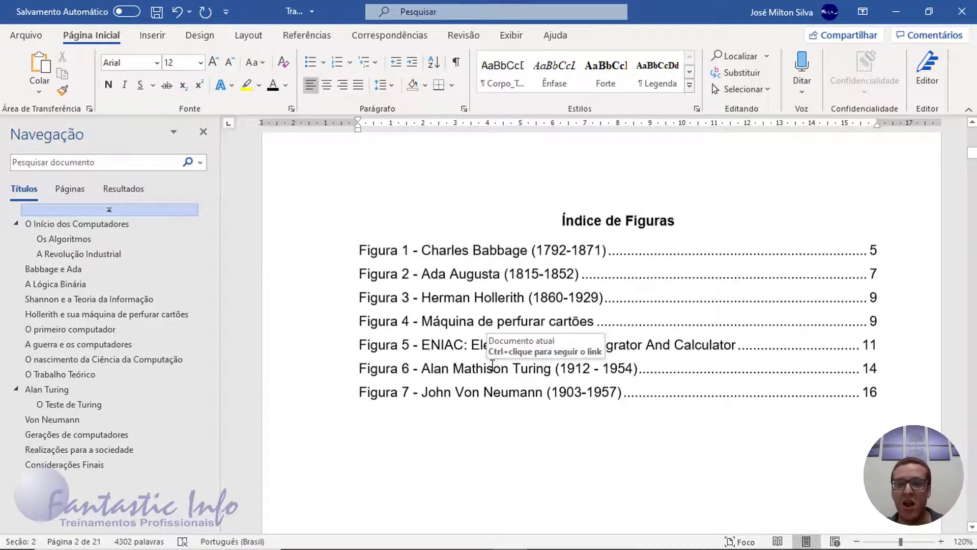
{"action": "scroll", "coordinate": [491, 364], "scroll_direction": "down", "scroll_amount": 8}
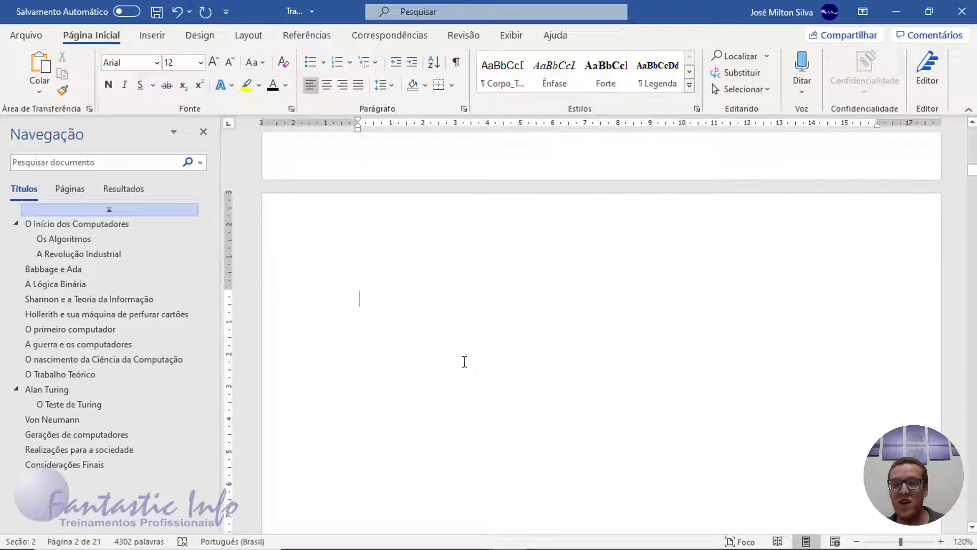
{"action": "scroll", "coordinate": [464, 361], "scroll_direction": "down", "scroll_amount": 1}
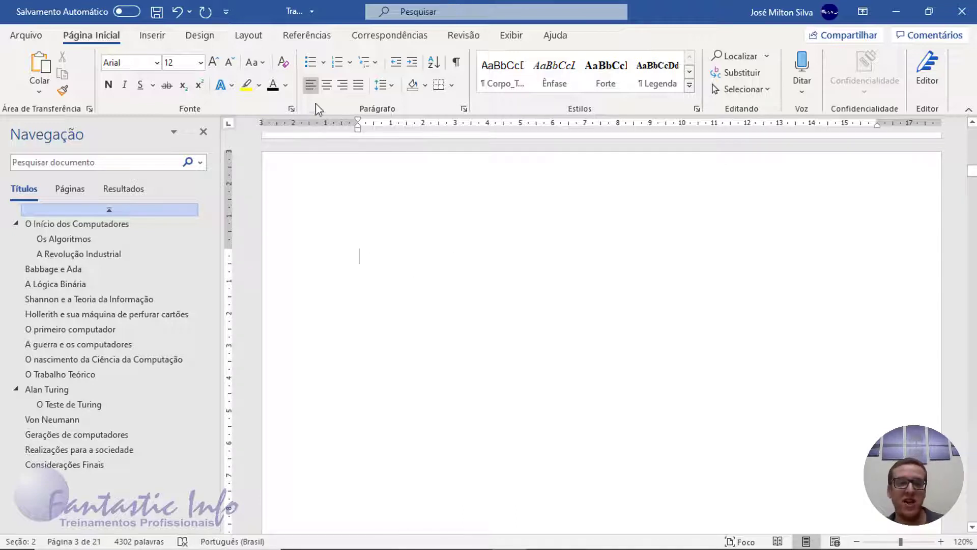
{"action": "left_click", "coordinate": [308, 37]}
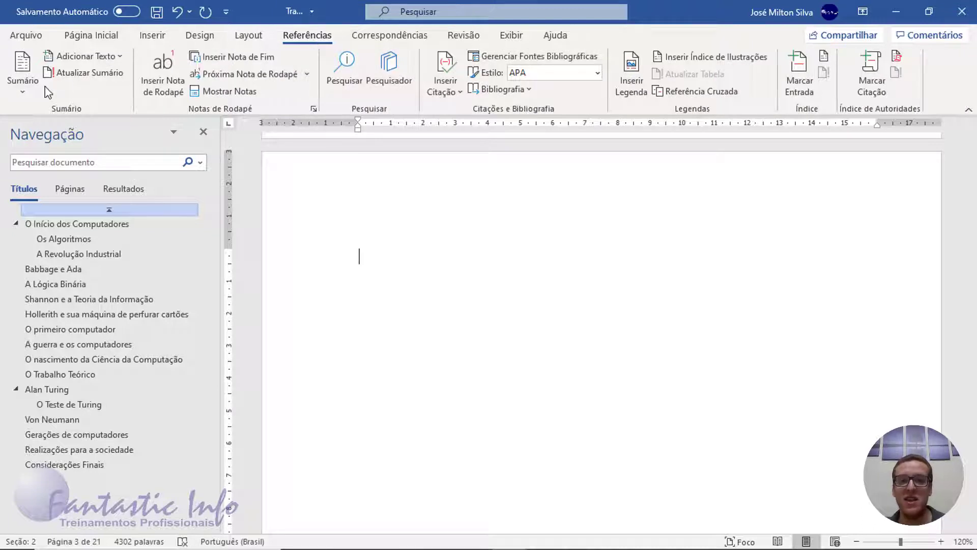
{"action": "left_click", "coordinate": [20, 82]}
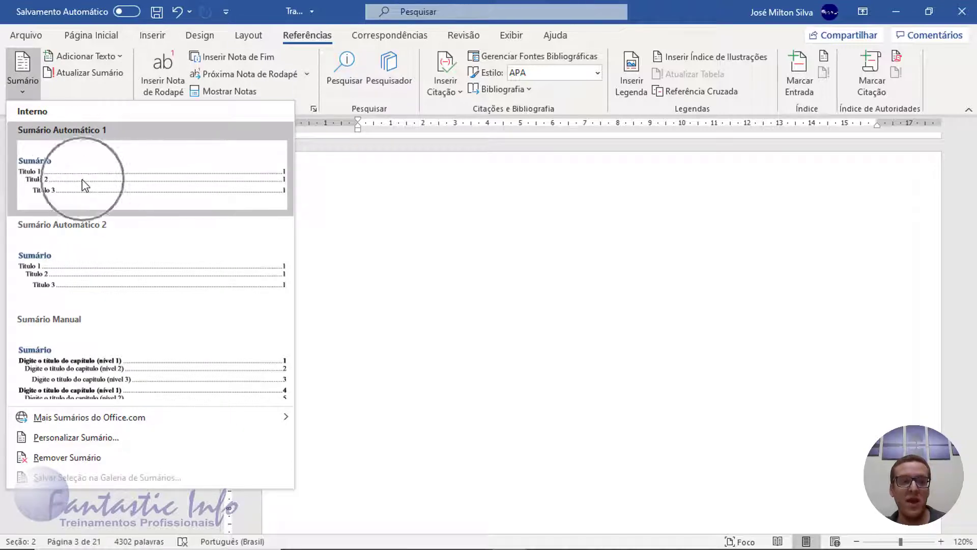
{"action": "left_click", "coordinate": [123, 167]}
{"action": "scroll", "coordinate": [558, 278], "scroll_direction": "up", "scroll_amount": 7}
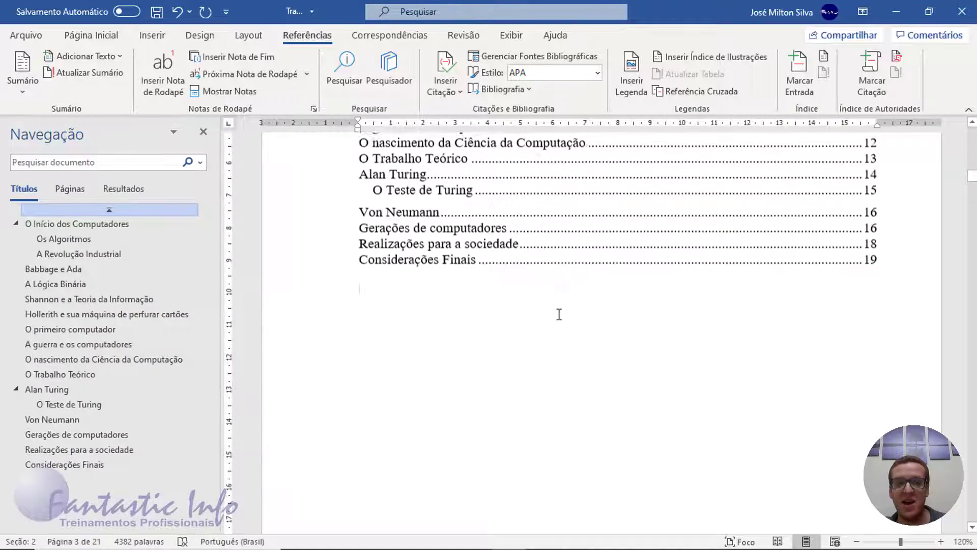
{"action": "left_click", "coordinate": [561, 300]}
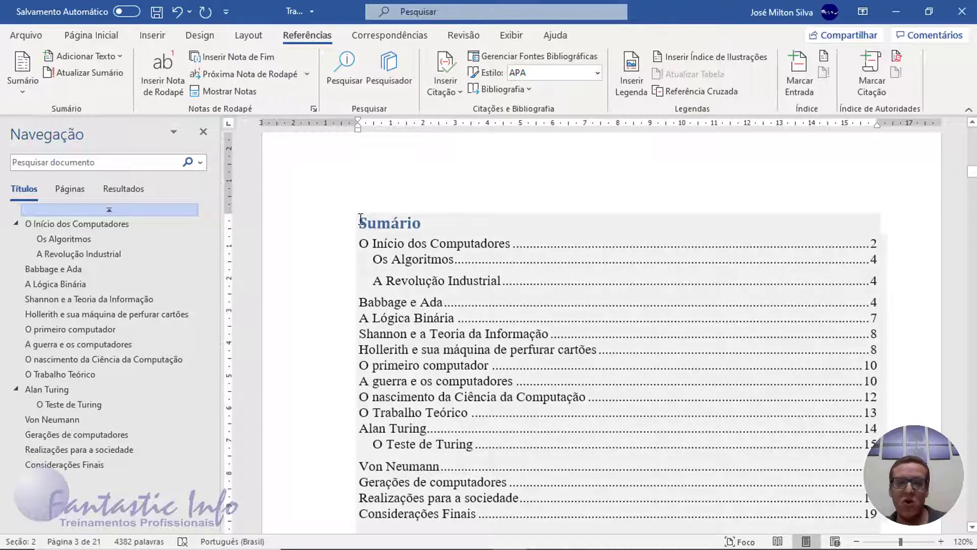
Step: Center the "Sumário" heading and format it in black Arial, size 12
{"action": "double_click", "coordinate": [395, 222]}
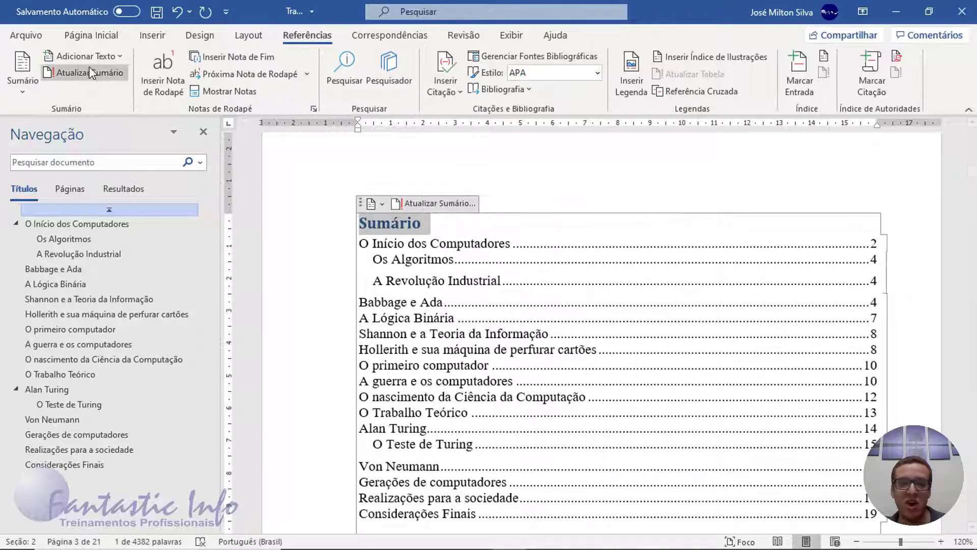
{"action": "left_click", "coordinate": [92, 36]}
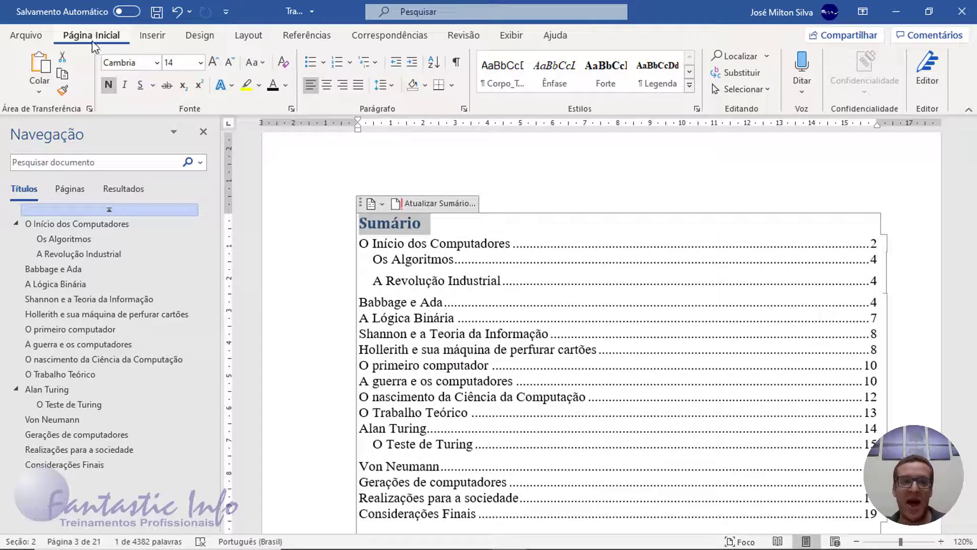
{"action": "left_click", "coordinate": [327, 85]}
{"action": "left_click", "coordinate": [156, 63]}
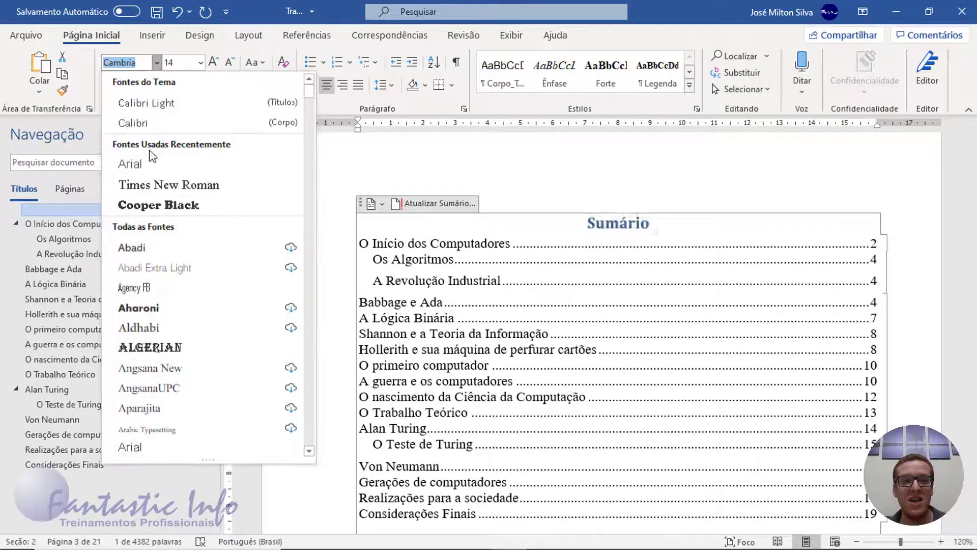
{"action": "left_click", "coordinate": [131, 159]}
{"action": "left_click", "coordinate": [201, 62]}
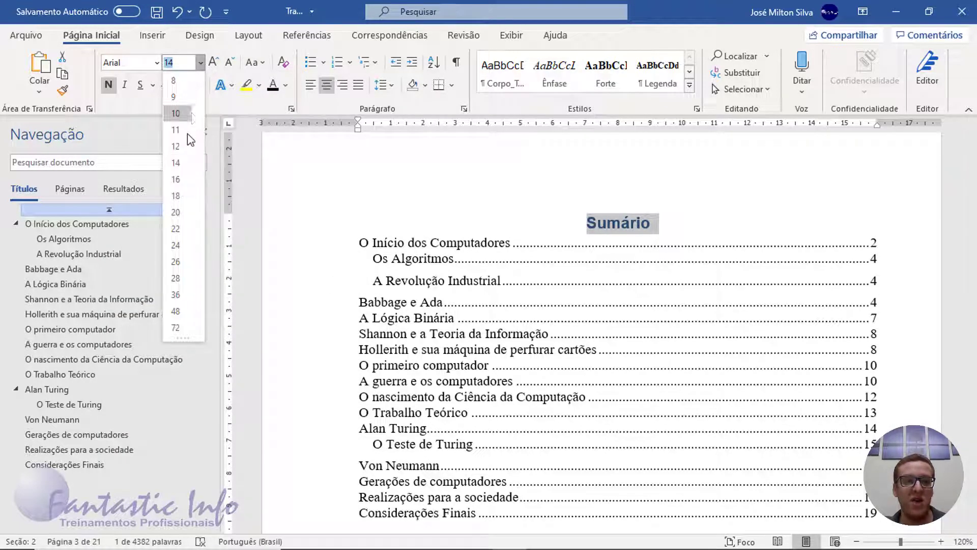
{"action": "left_click", "coordinate": [180, 144]}
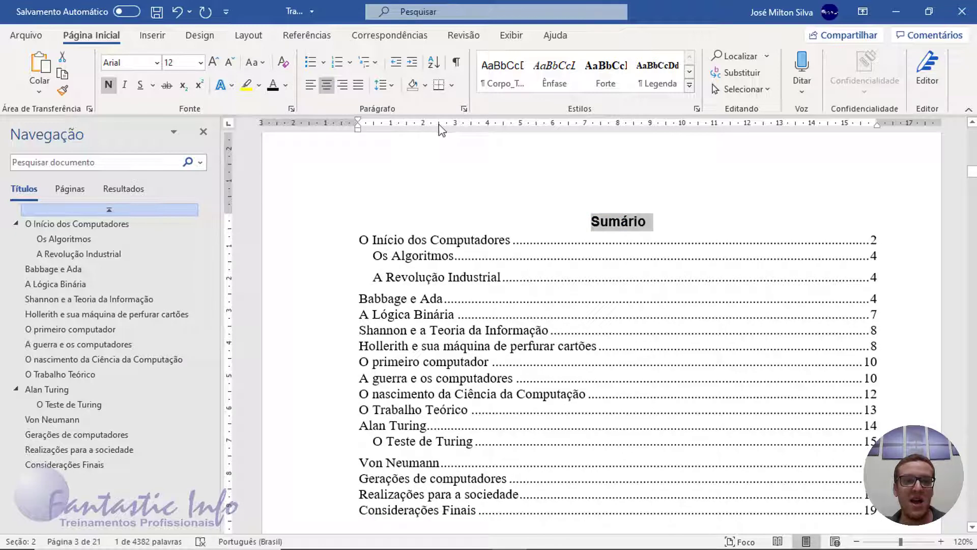
Step: Set the "Sumário" heading's spacing to 0 pt before and 12 pt after, with Simples line spacing
{"action": "left_click", "coordinate": [464, 109]}
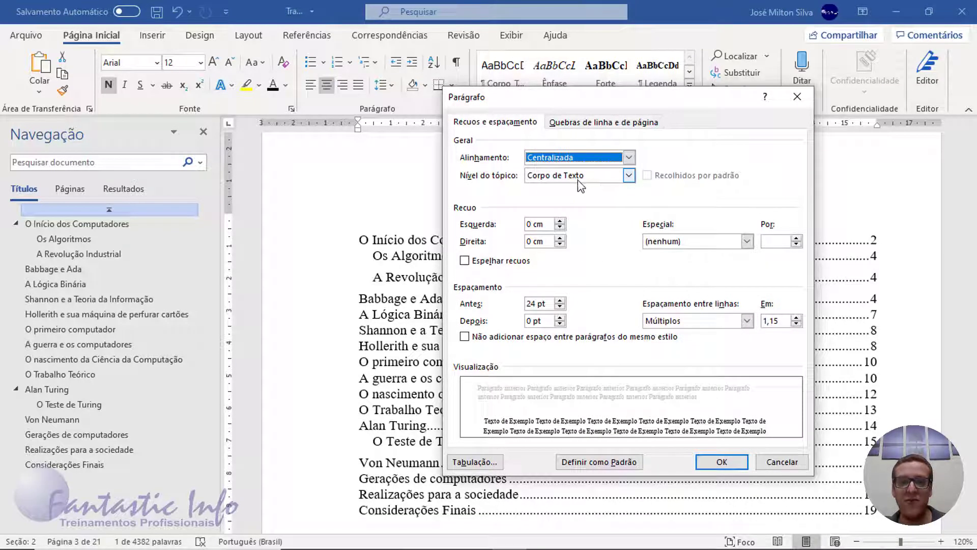
{"action": "left_click", "coordinate": [560, 307]}
{"action": "left_click", "coordinate": [559, 307]}
{"action": "left_click", "coordinate": [560, 307]}
{"action": "left_click", "coordinate": [560, 307]}
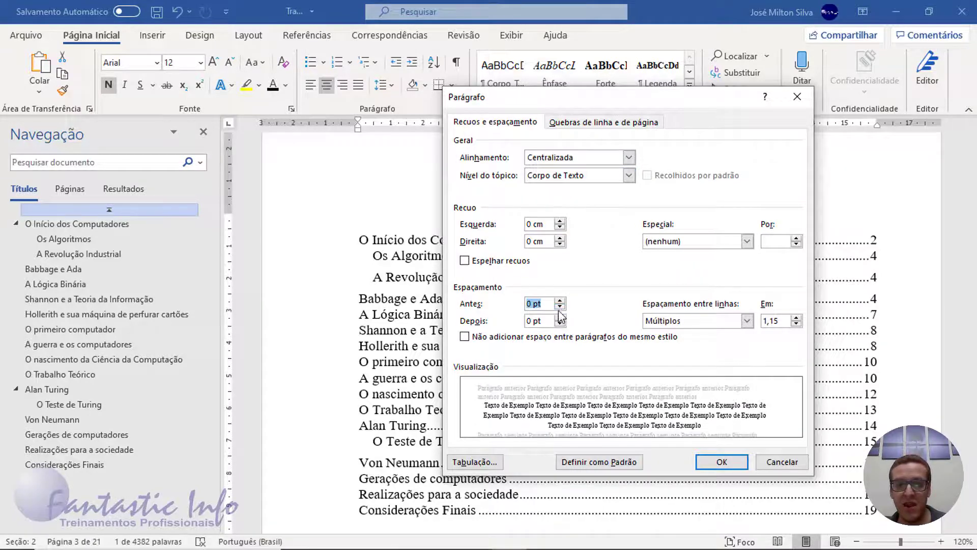
{"action": "left_click", "coordinate": [560, 323]}
{"action": "left_click", "coordinate": [559, 317]}
{"action": "left_click", "coordinate": [560, 317]}
{"action": "left_click", "coordinate": [682, 321]}
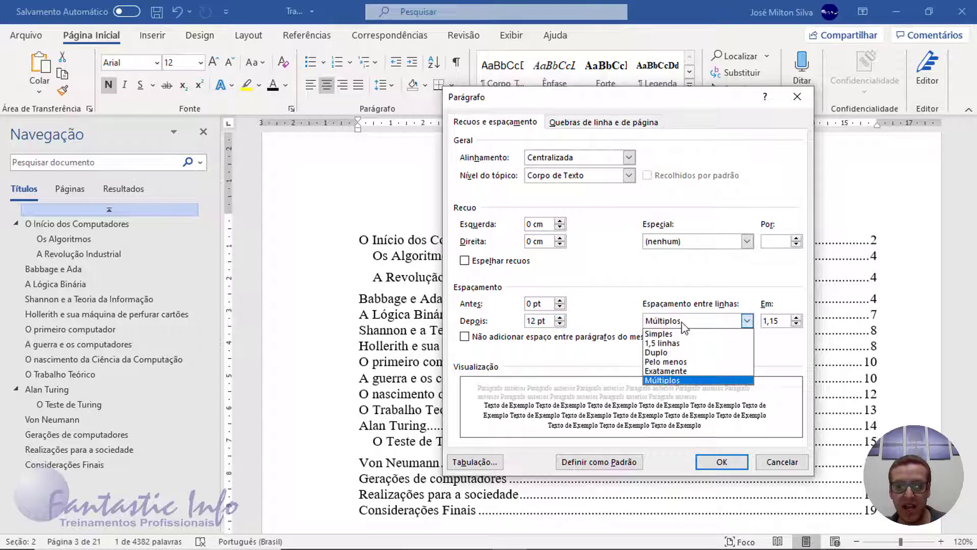
{"action": "left_click", "coordinate": [679, 341]}
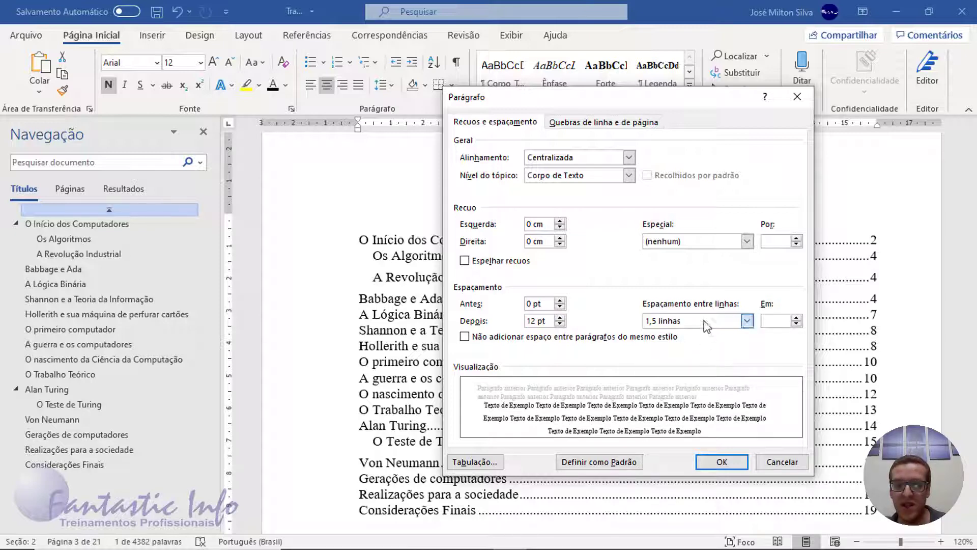
{"action": "left_click", "coordinate": [746, 321]}
{"action": "left_click", "coordinate": [699, 330]}
{"action": "left_click", "coordinate": [735, 467]}
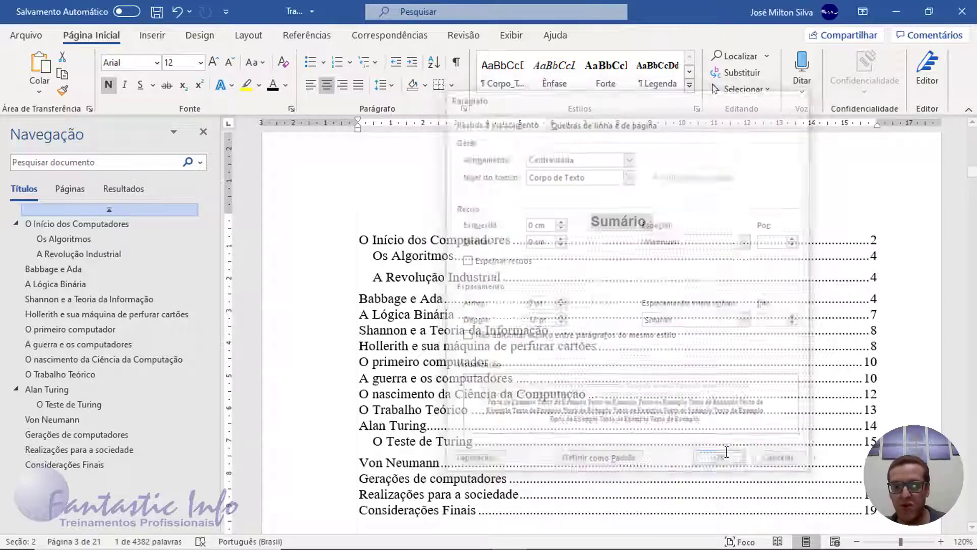
Step: Change the font of all table of contents entries below the "Sumário" heading to Arial
{"action": "left_click", "coordinate": [362, 266]}
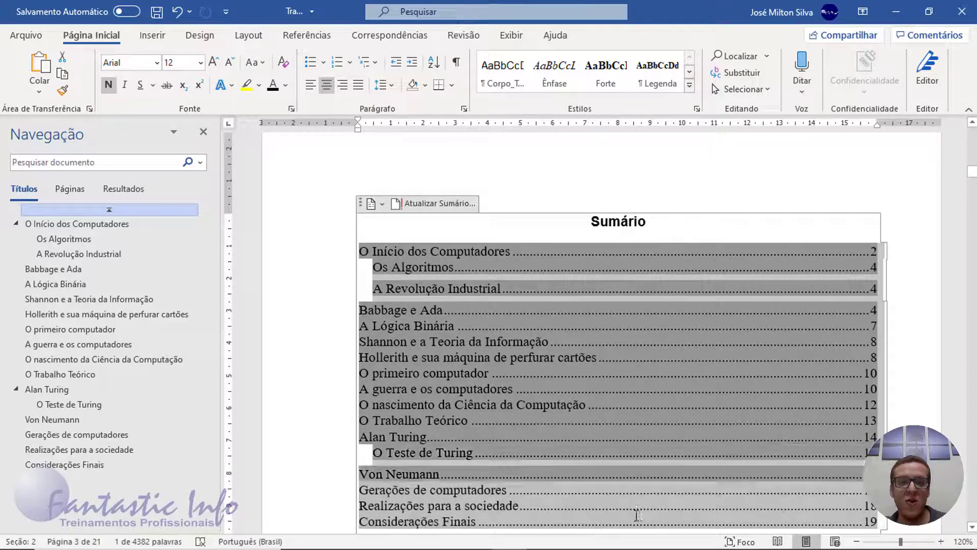
{"action": "left_click_drag", "start_coordinate": [637, 515], "coordinate": [614, 454]}
{"action": "scroll", "coordinate": [546, 288], "scroll_direction": "up", "scroll_amount": 1}
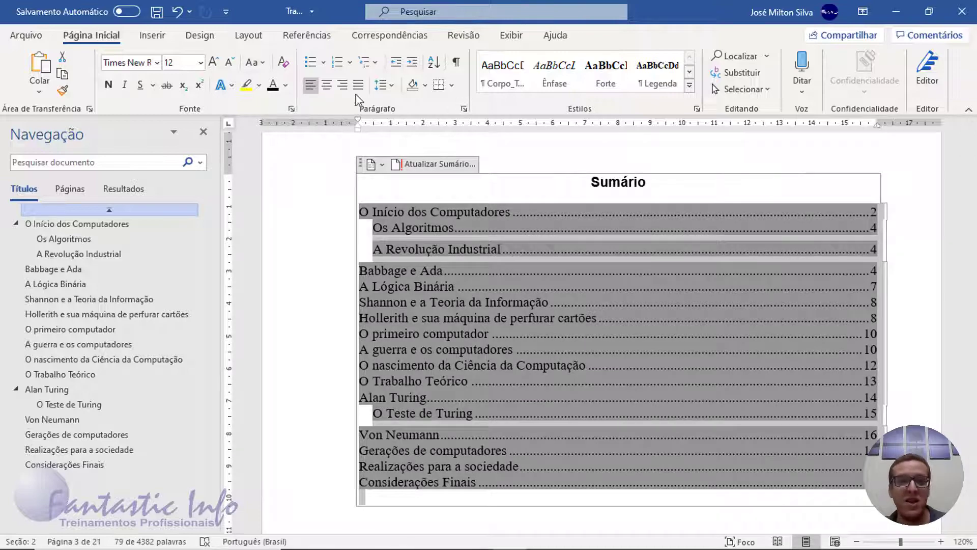
{"action": "left_click", "coordinate": [157, 62]}
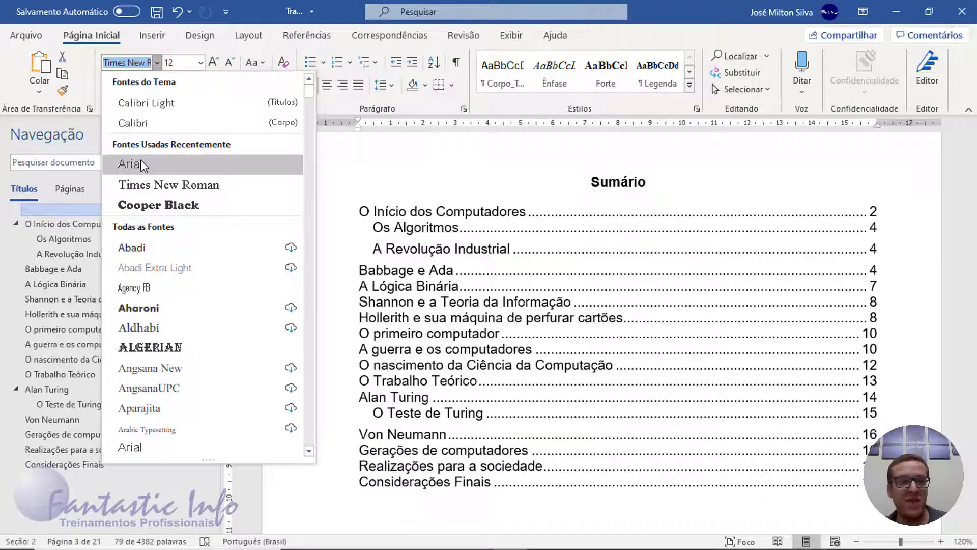
{"action": "left_click", "coordinate": [140, 164]}
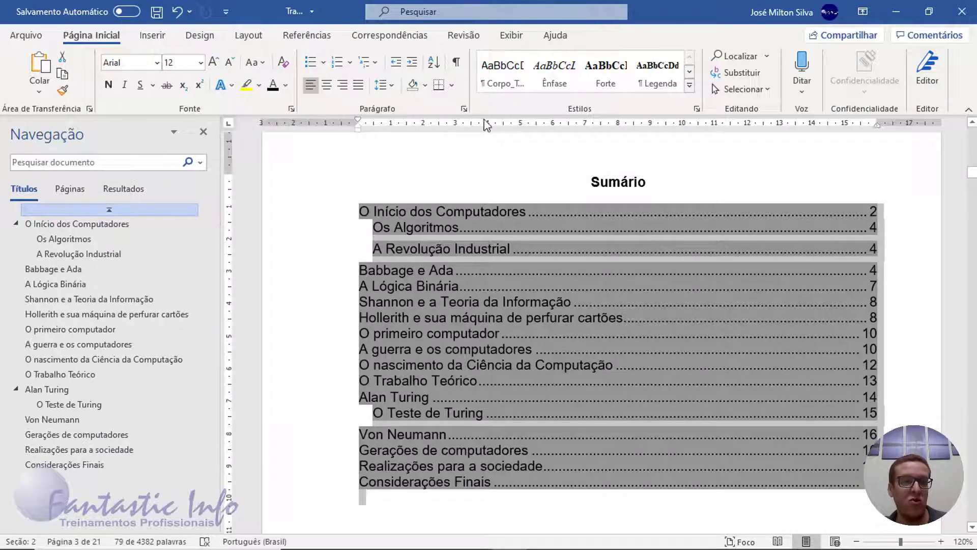
Step: Set the table of contents entries to 1,5 linhas line spacing with 0 pt spacing after
{"action": "left_click", "coordinate": [465, 108]}
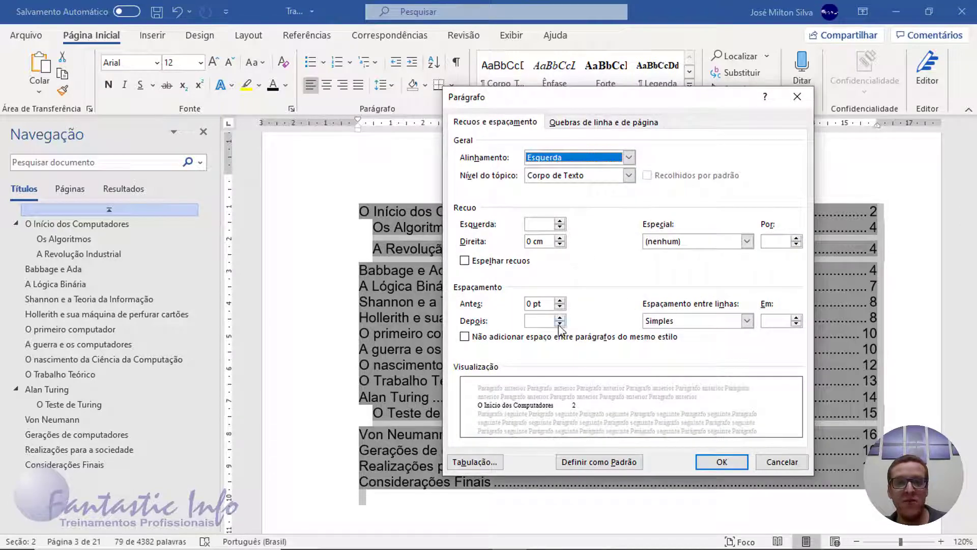
{"action": "left_click", "coordinate": [747, 320]}
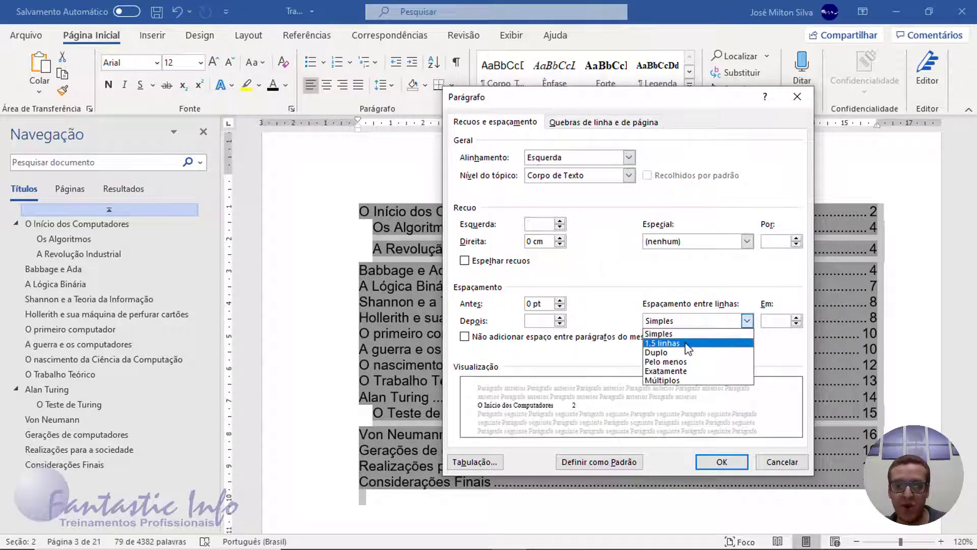
{"action": "left_click", "coordinate": [687, 342]}
{"action": "left_click", "coordinate": [722, 462]}
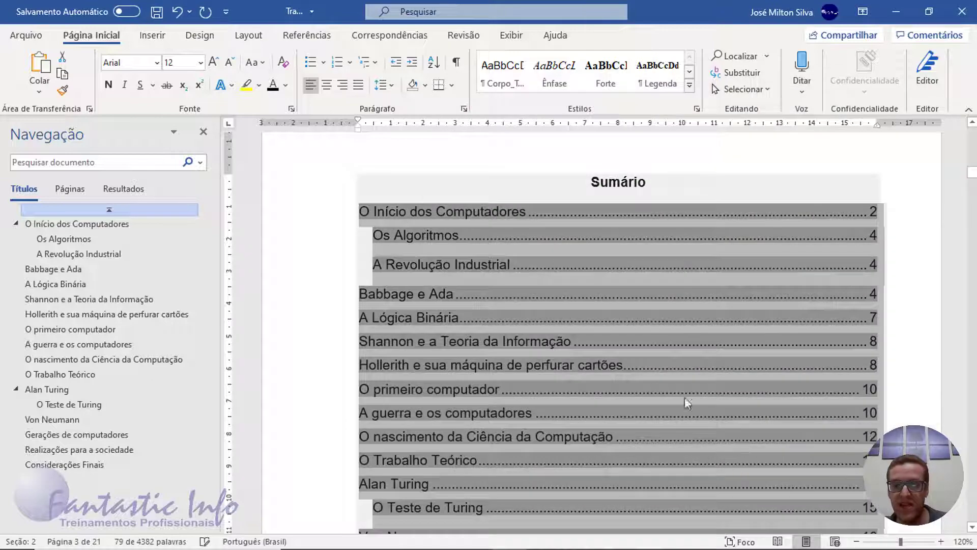
{"action": "left_click", "coordinate": [463, 110]}
{"action": "left_click", "coordinate": [559, 324]}
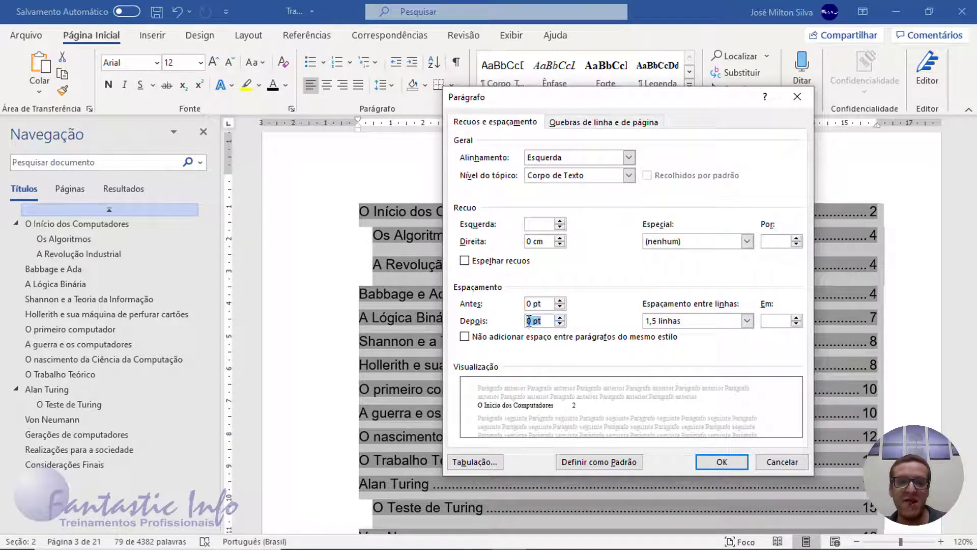
{"action": "left_click", "coordinate": [728, 464]}
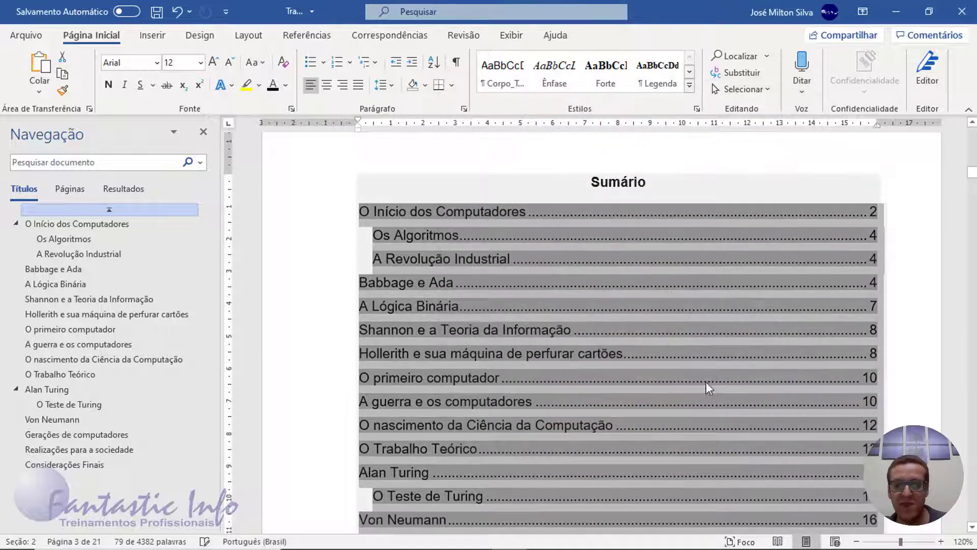
{"action": "scroll", "coordinate": [705, 379], "scroll_direction": "down", "scroll_amount": 4}
{"action": "left_click", "coordinate": [571, 436]}
Step: Review the pages from the cover through both indexes to the first content page to check the page count against the numbering
{"action": "scroll", "coordinate": [568, 430], "scroll_direction": "down", "scroll_amount": 2}
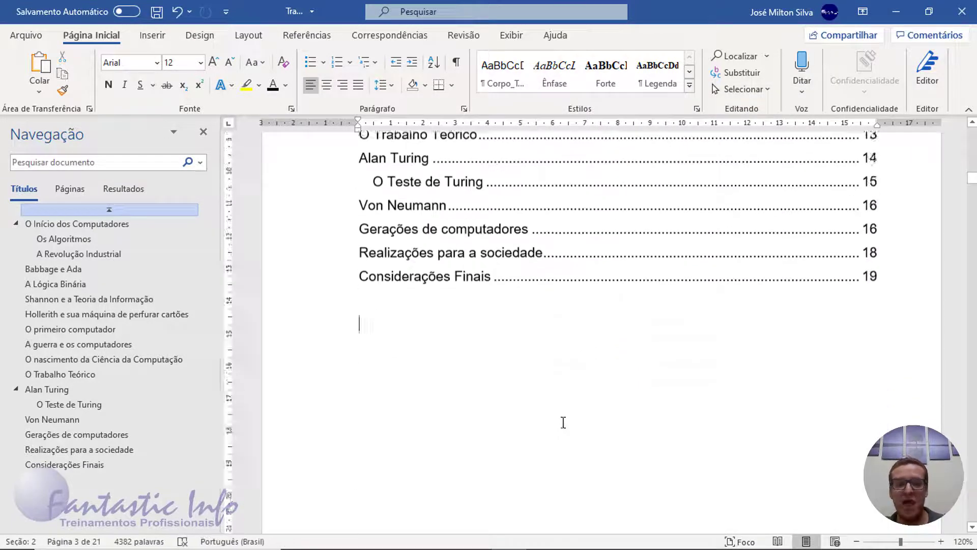
{"action": "scroll", "coordinate": [565, 415], "scroll_direction": "down", "scroll_amount": 8}
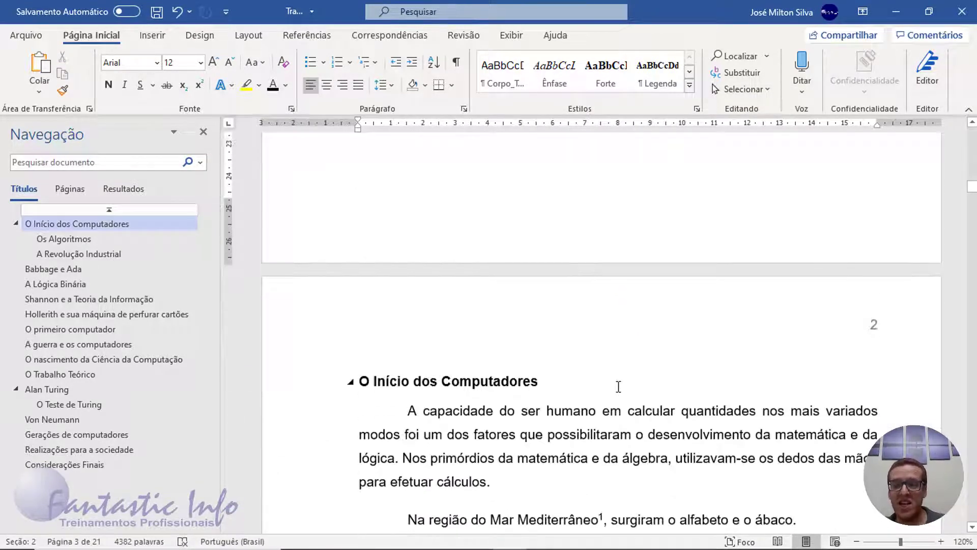
{"action": "scroll", "coordinate": [500, 383], "scroll_direction": "up", "scroll_amount": 1}
{"action": "scroll", "coordinate": [815, 426], "scroll_direction": "up", "scroll_amount": 2}
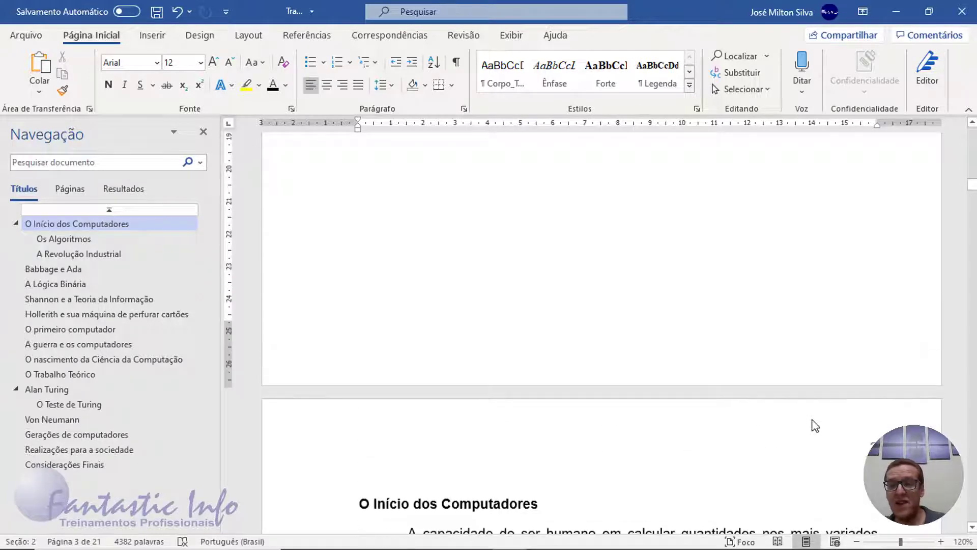
{"action": "scroll", "coordinate": [815, 426], "scroll_direction": "down", "scroll_amount": 2}
{"action": "scroll", "coordinate": [829, 418], "scroll_direction": "up", "scroll_amount": 7}
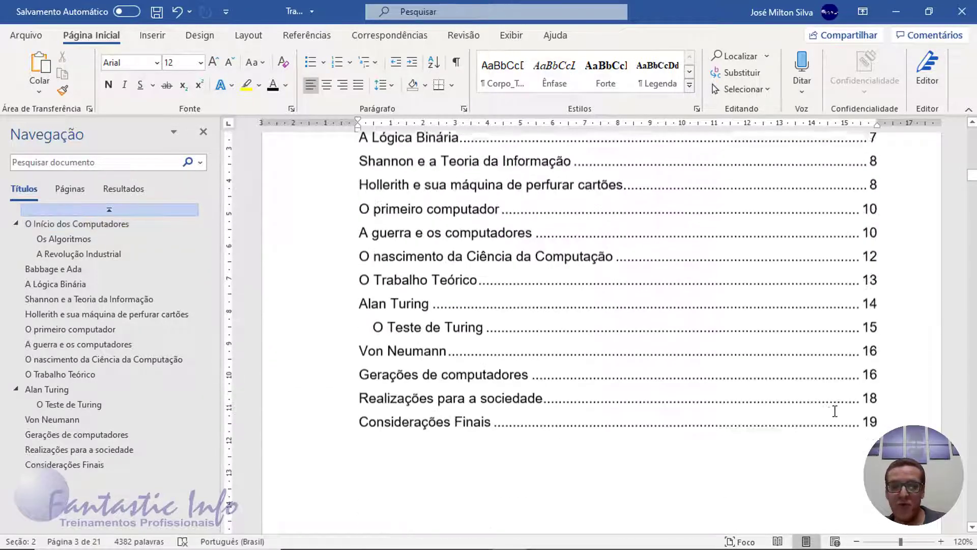
{"action": "scroll", "coordinate": [835, 411], "scroll_direction": "up", "scroll_amount": 8}
{"action": "scroll", "coordinate": [827, 408], "scroll_direction": "up", "scroll_amount": 10}
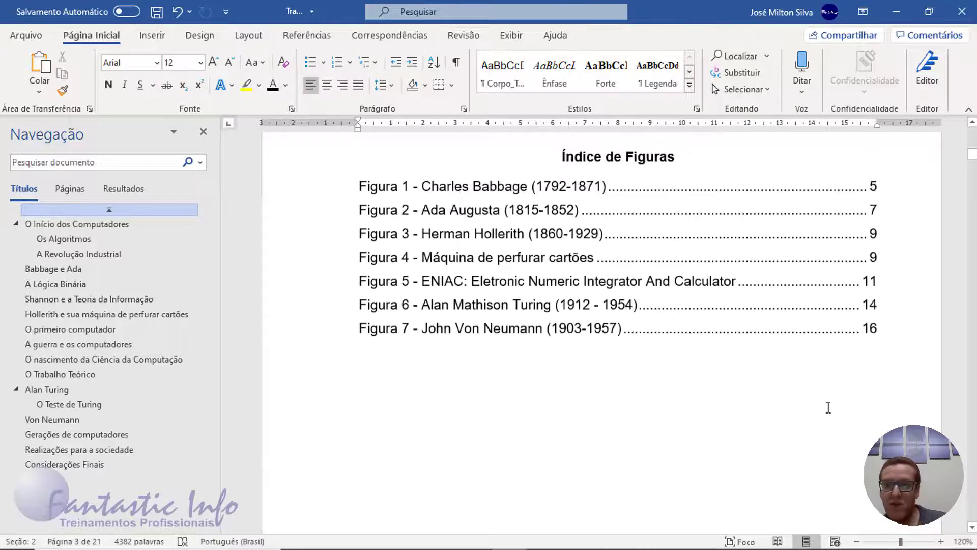
{"action": "scroll", "coordinate": [819, 390], "scroll_direction": "down", "scroll_amount": 10}
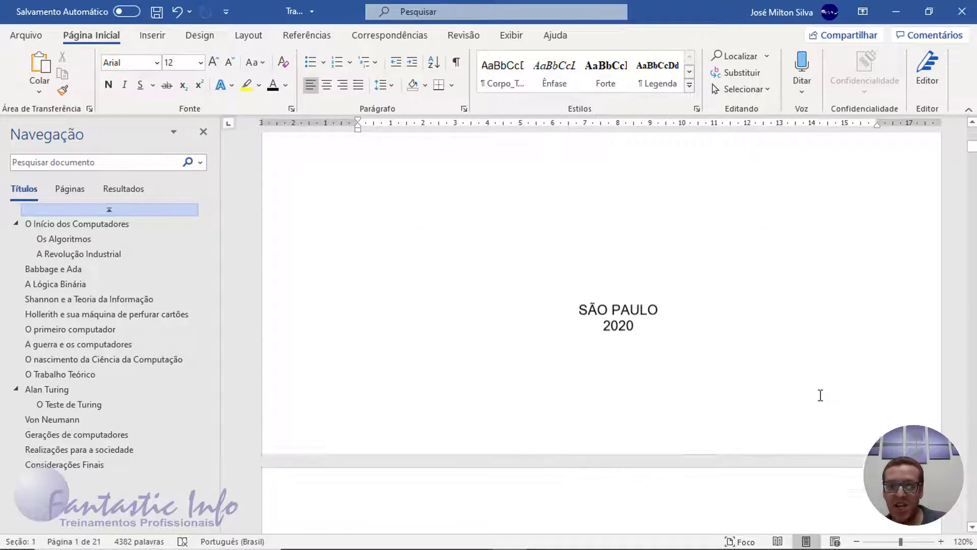
{"action": "scroll", "coordinate": [780, 292], "scroll_direction": "down", "scroll_amount": 10}
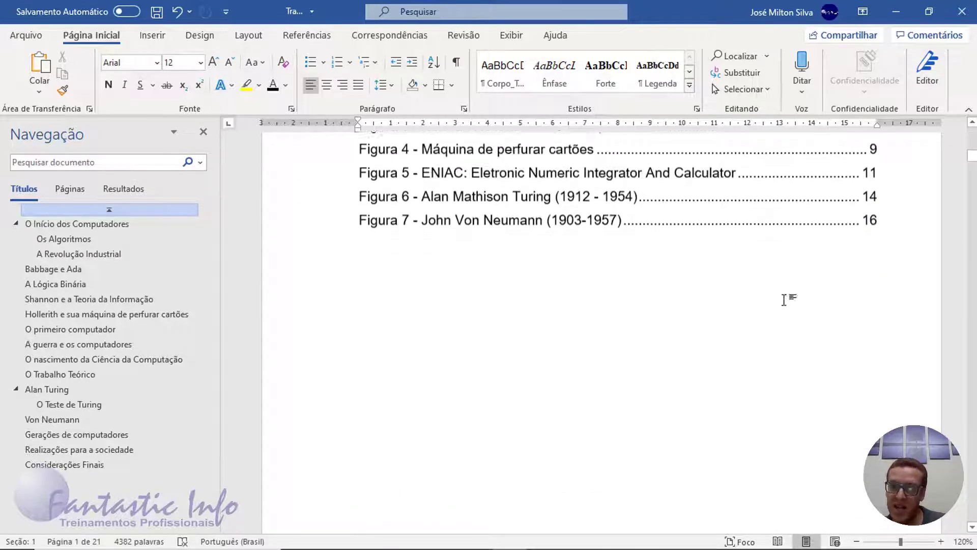
{"action": "scroll", "coordinate": [801, 373], "scroll_direction": "down", "scroll_amount": 10}
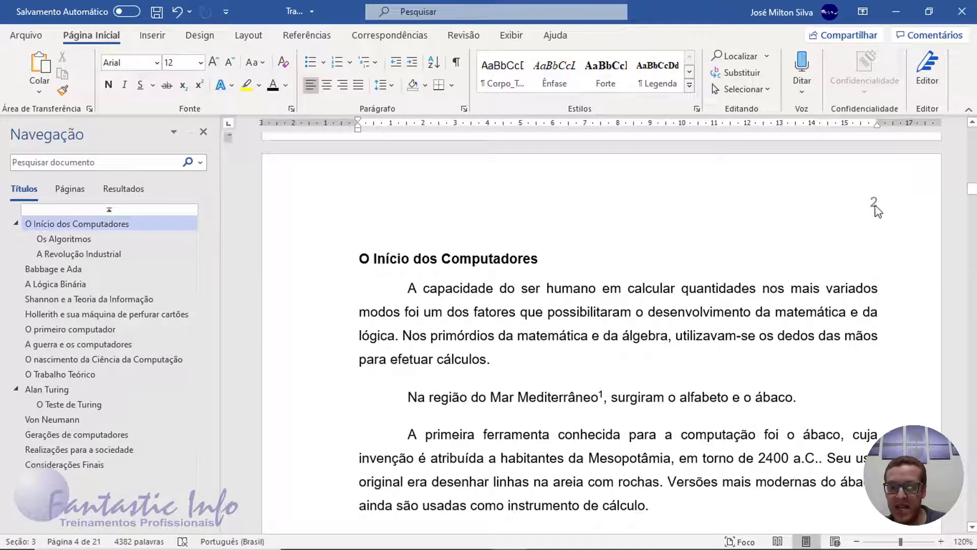
Step: Make the content section's page numbering start at 3 and return to the document body
{"action": "double_click", "coordinate": [875, 205]}
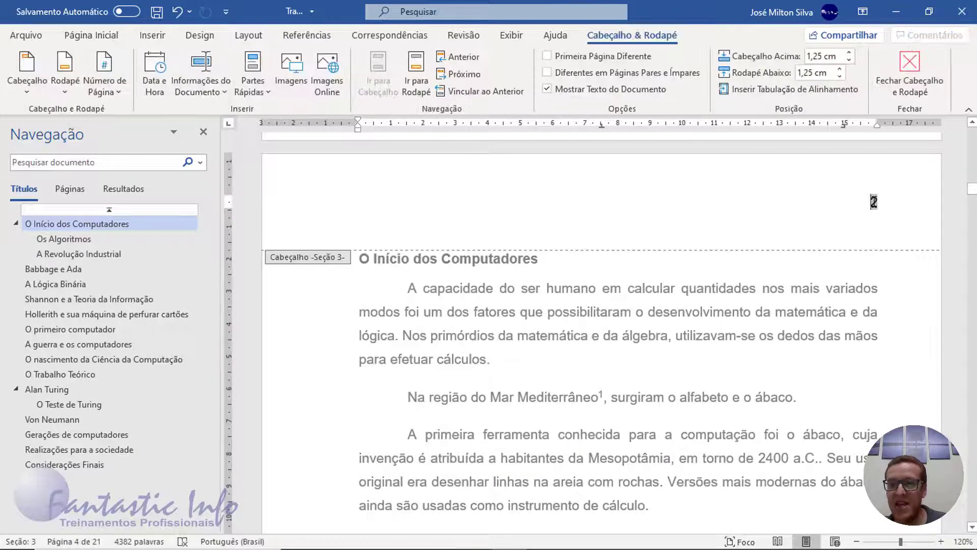
{"action": "right_click", "coordinate": [874, 202]}
{"action": "left_click", "coordinate": [885, 205]}
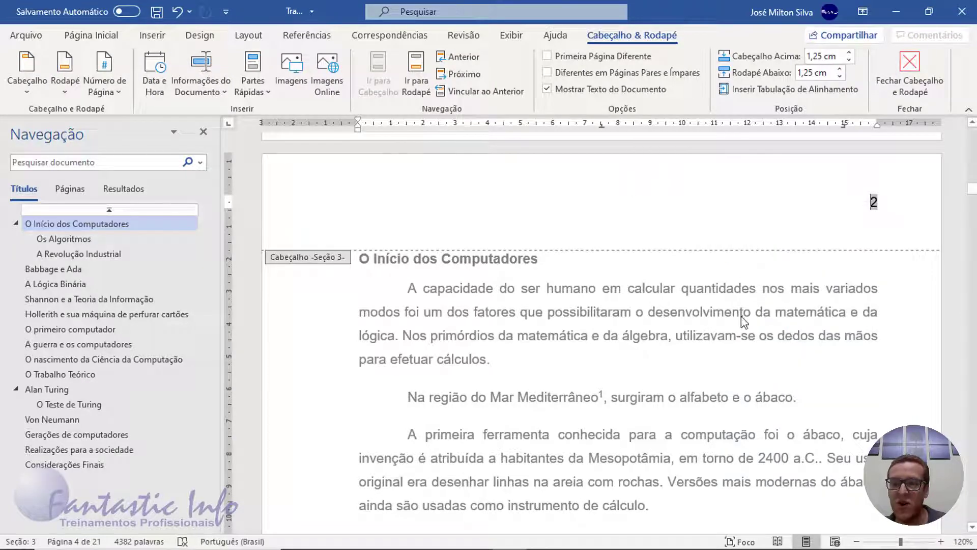
{"action": "left_click_drag", "start_coordinate": [709, 213], "coordinate": [877, 205]}
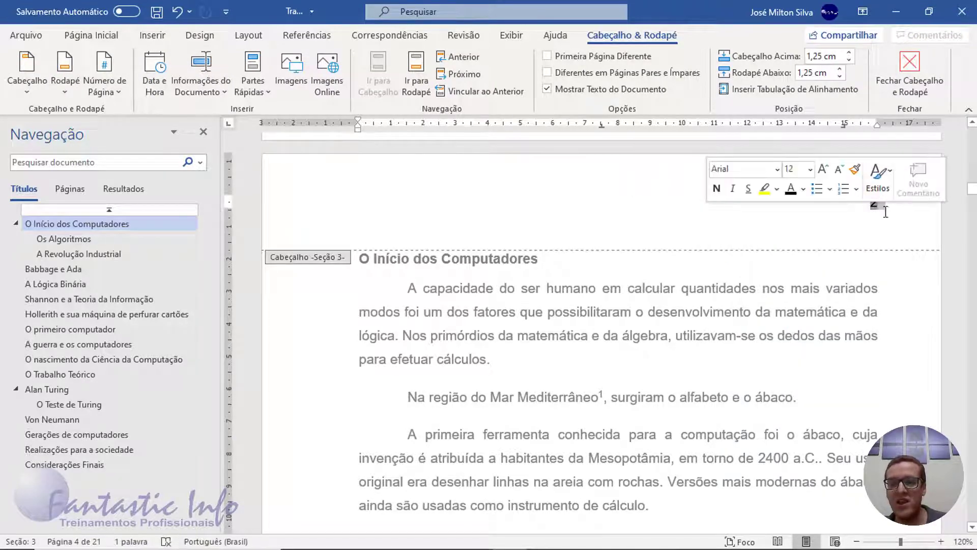
{"action": "left_click", "coordinate": [876, 205]}
{"action": "double_click", "coordinate": [874, 202]}
{"action": "right_click", "coordinate": [874, 203]}
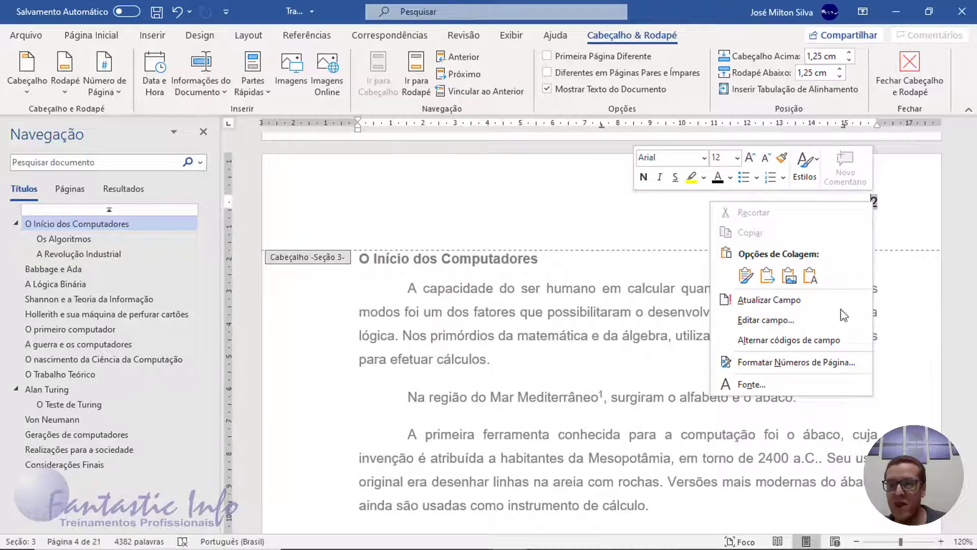
{"action": "left_click", "coordinate": [795, 361]}
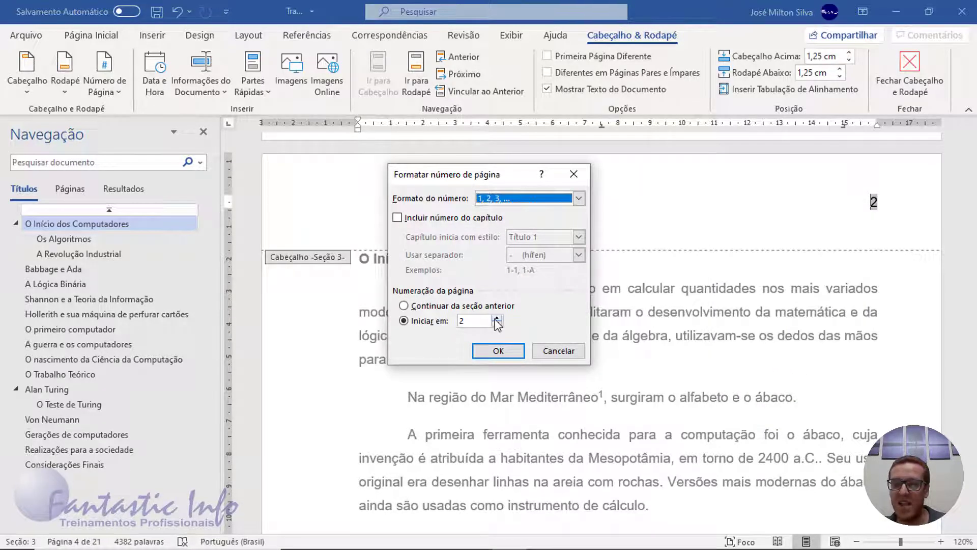
{"action": "left_click", "coordinate": [496, 318]}
{"action": "left_click", "coordinate": [499, 350]}
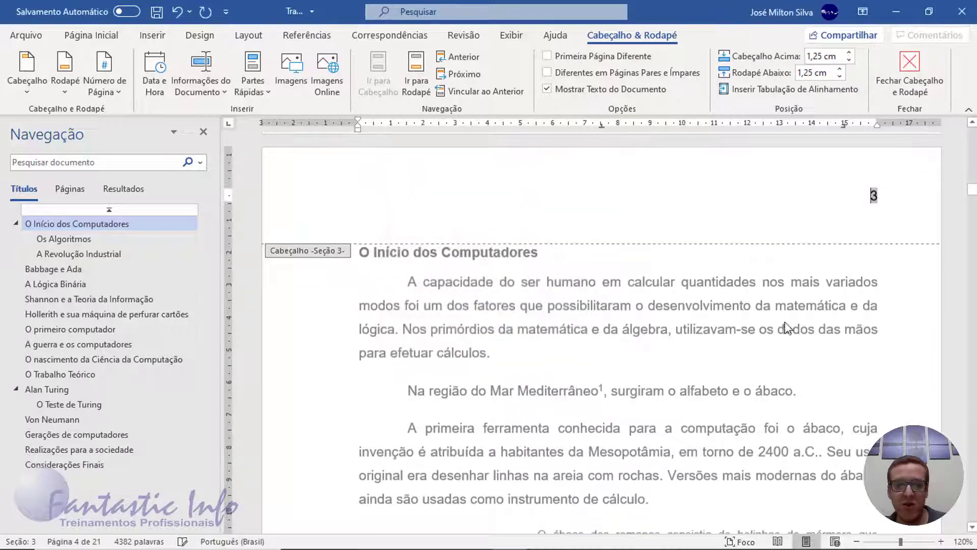
{"action": "double_click", "coordinate": [782, 346]}
Step: Compare the page number on the "O Início dos Computadores" page with the page numbers listed in the Sumário
{"action": "scroll", "coordinate": [764, 343], "scroll_direction": "up", "scroll_amount": 5}
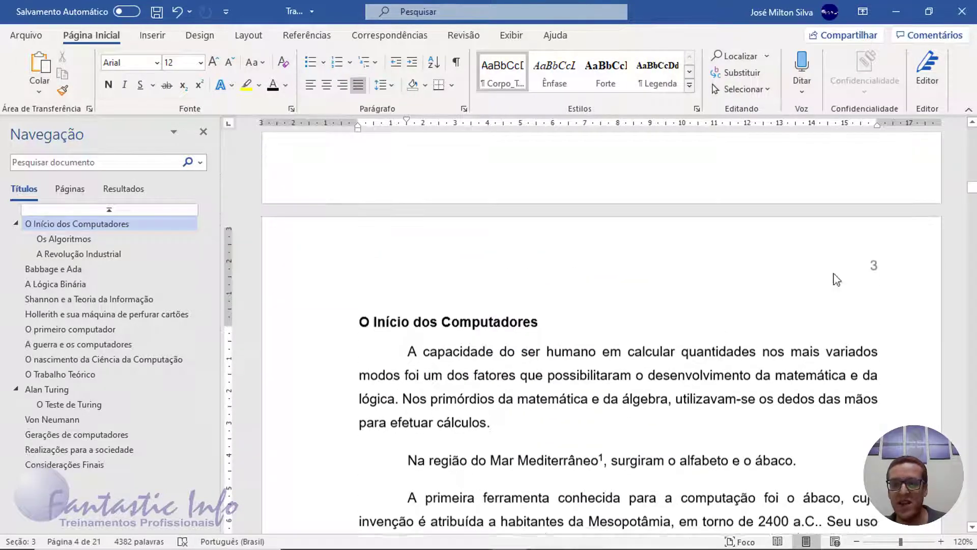
{"action": "scroll", "coordinate": [747, 342], "scroll_direction": "up", "scroll_amount": 15}
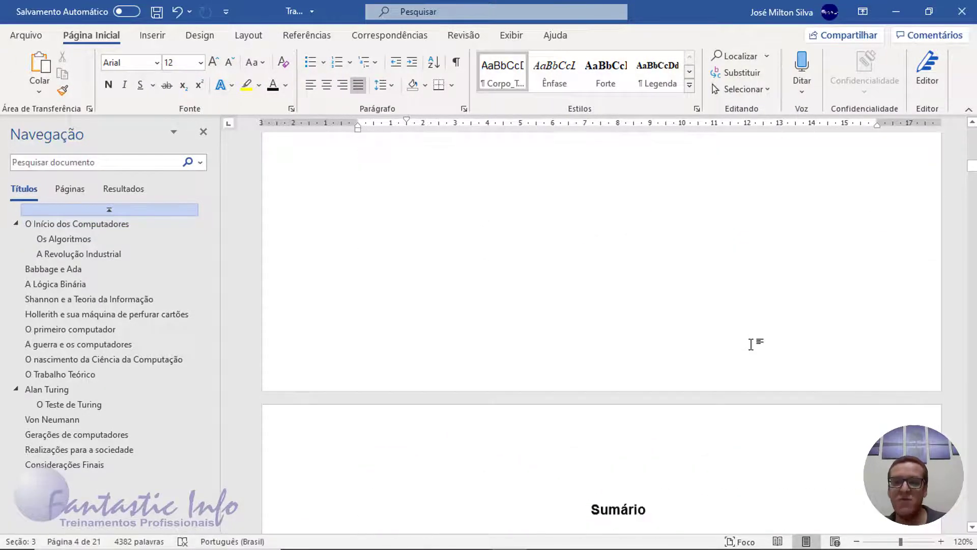
{"action": "scroll", "coordinate": [683, 342], "scroll_direction": "up", "scroll_amount": 3}
{"action": "scroll", "coordinate": [685, 346], "scroll_direction": "down", "scroll_amount": 10}
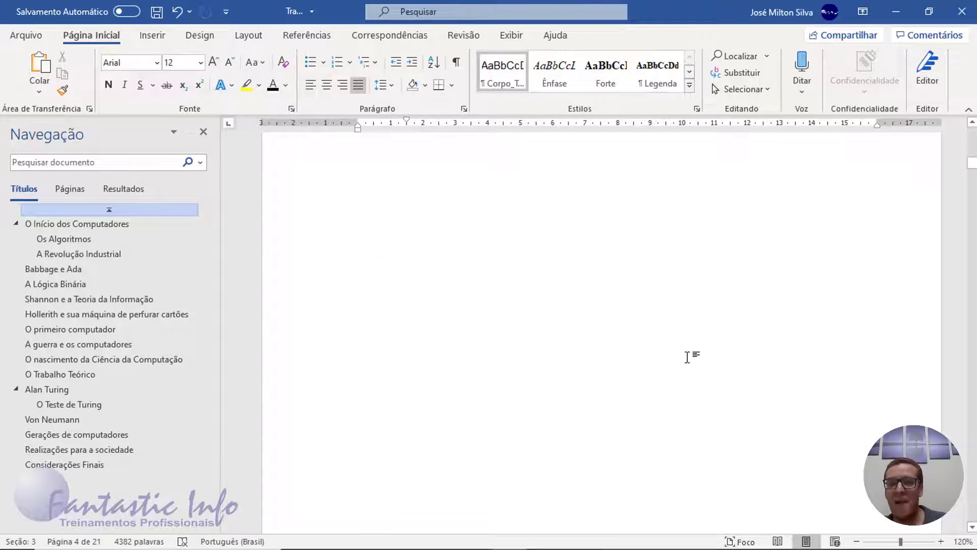
{"action": "scroll", "coordinate": [690, 359], "scroll_direction": "down", "scroll_amount": 15}
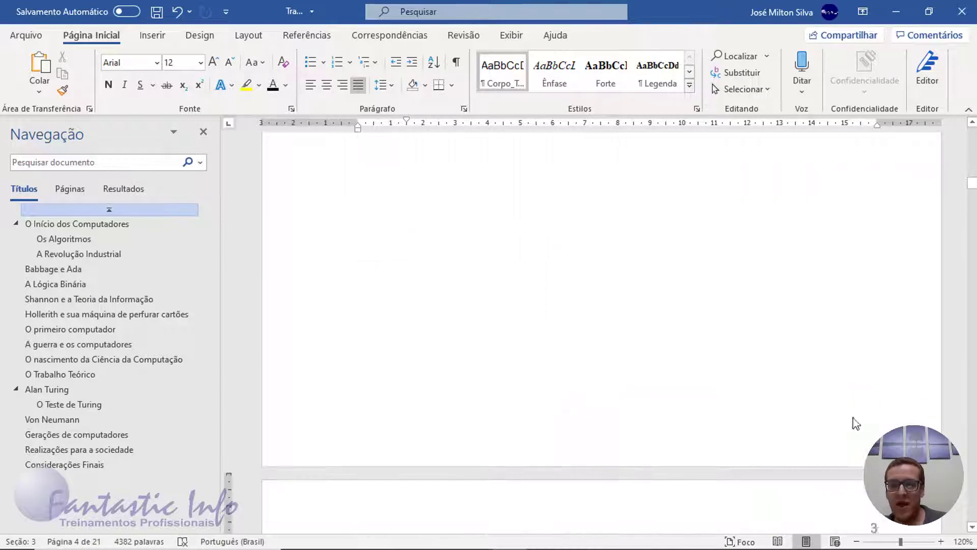
{"action": "scroll", "coordinate": [718, 348], "scroll_direction": "down", "scroll_amount": 1}
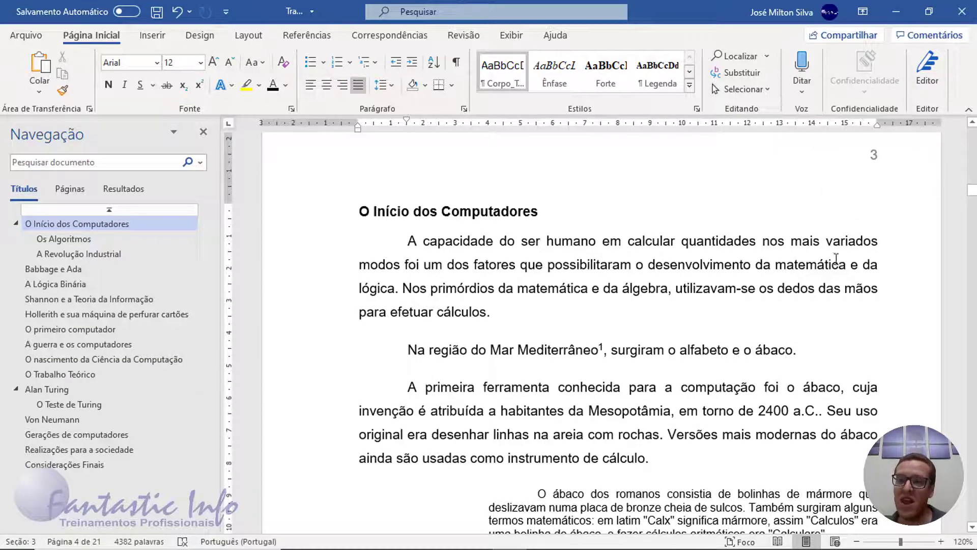
{"action": "scroll", "coordinate": [836, 260], "scroll_direction": "up", "scroll_amount": 8}
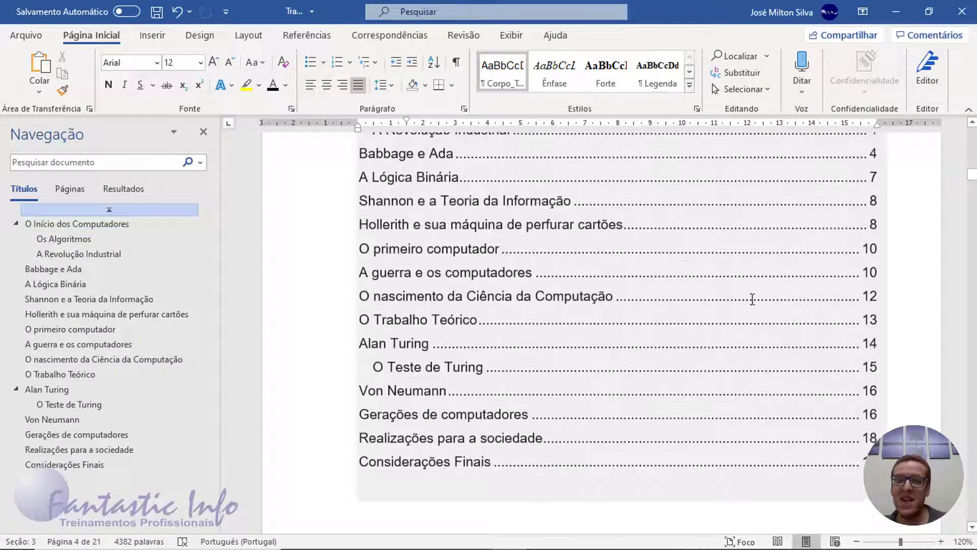
{"action": "scroll", "coordinate": [670, 284], "scroll_direction": "up", "scroll_amount": 4}
{"action": "scroll", "coordinate": [850, 220], "scroll_direction": "down", "scroll_amount": 2}
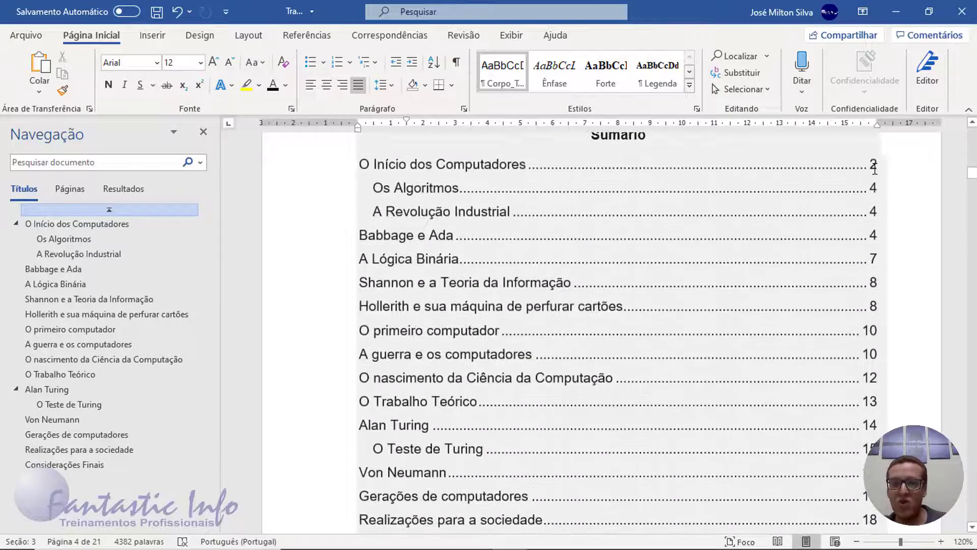
{"action": "scroll", "coordinate": [733, 276], "scroll_direction": "up", "scroll_amount": 3}
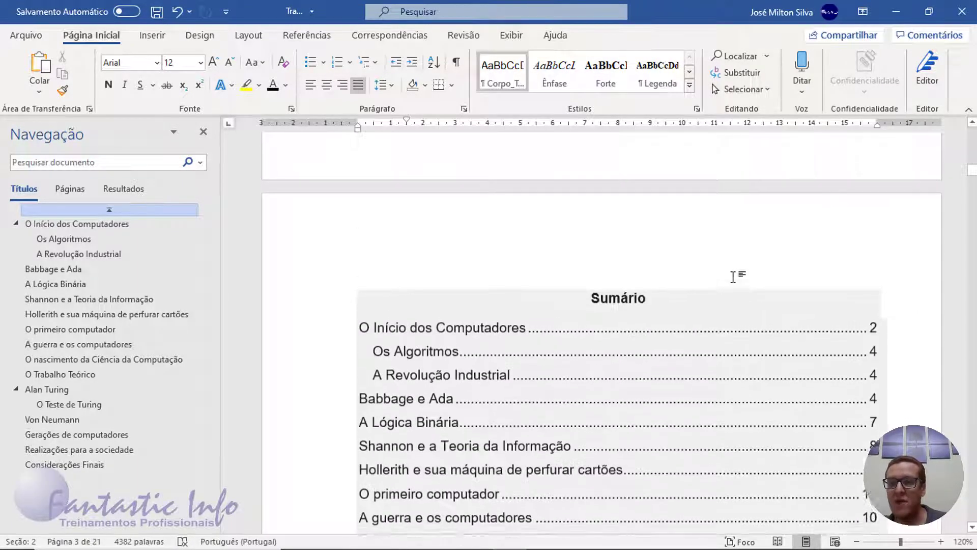
{"action": "scroll", "coordinate": [737, 275], "scroll_direction": "down", "scroll_amount": 15}
Step: Update only the page numbers of the "Índice de Figuras" field
{"action": "scroll", "coordinate": [763, 344], "scroll_direction": "up", "scroll_amount": 4}
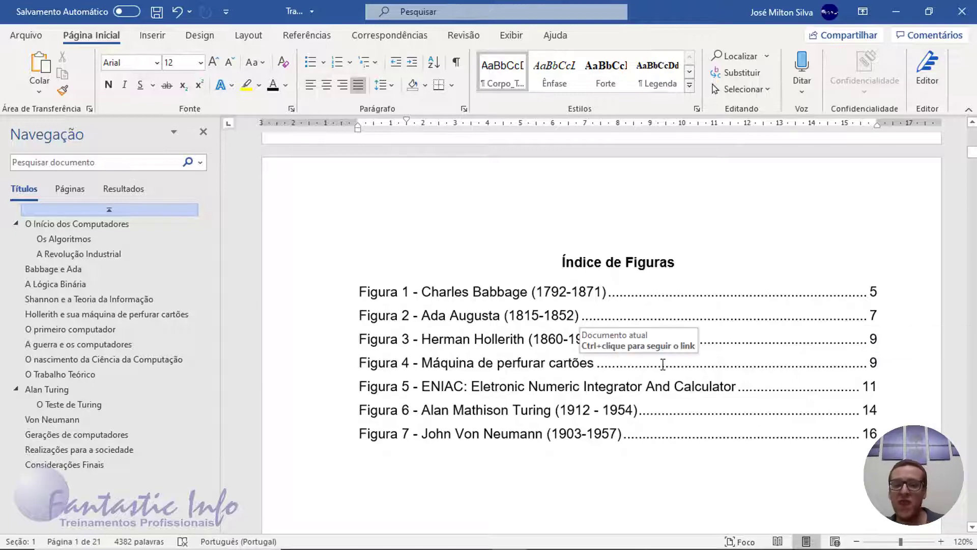
{"action": "right_click", "coordinate": [701, 356]}
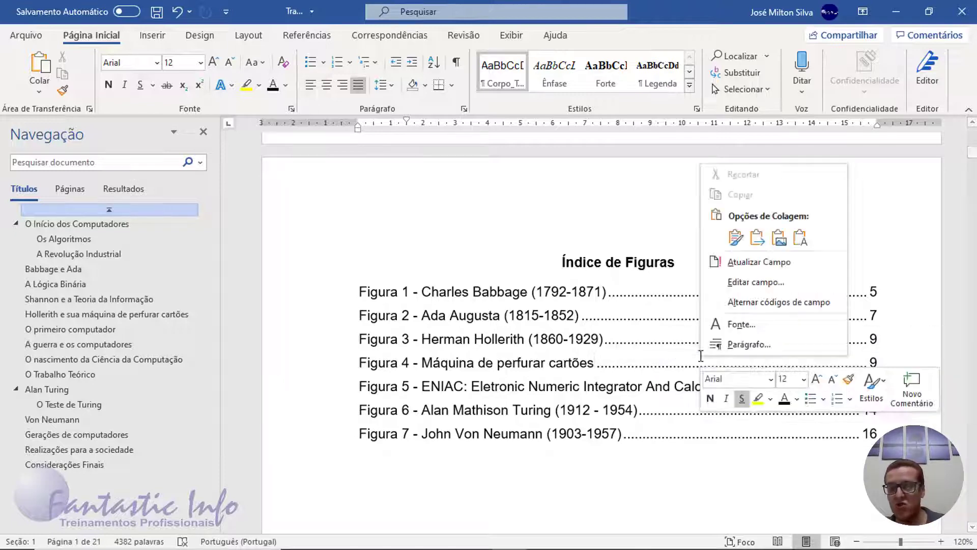
{"action": "right_click", "coordinate": [578, 339]}
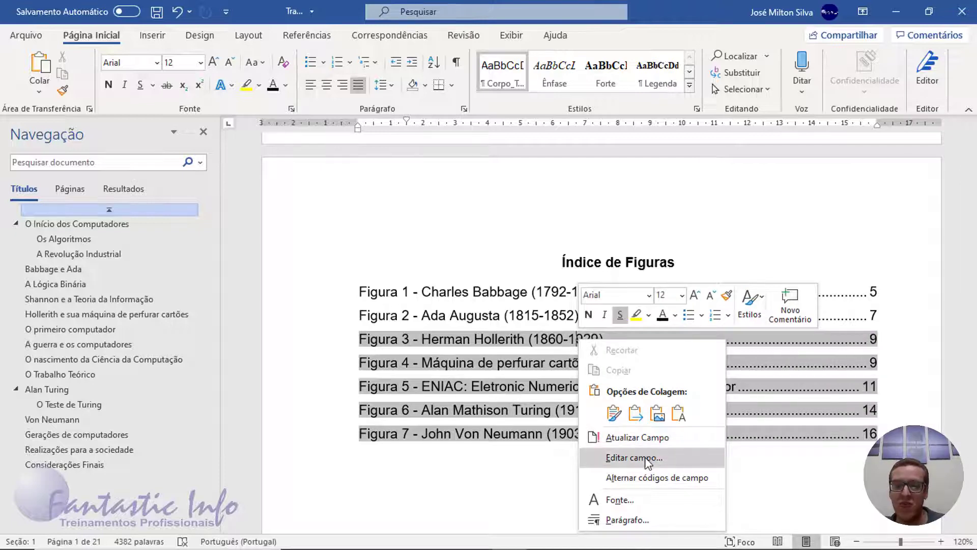
{"action": "left_click", "coordinate": [644, 440]}
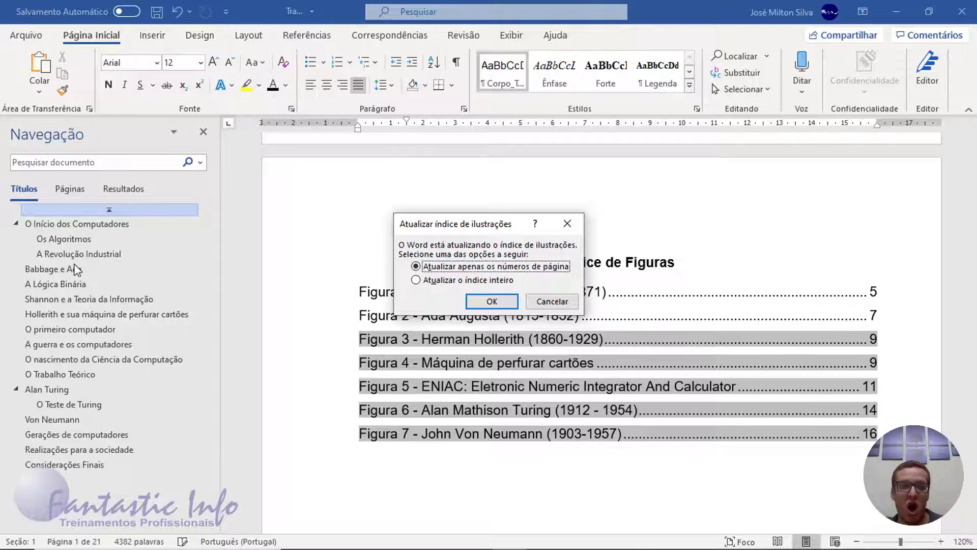
{"action": "left_click", "coordinate": [493, 301]}
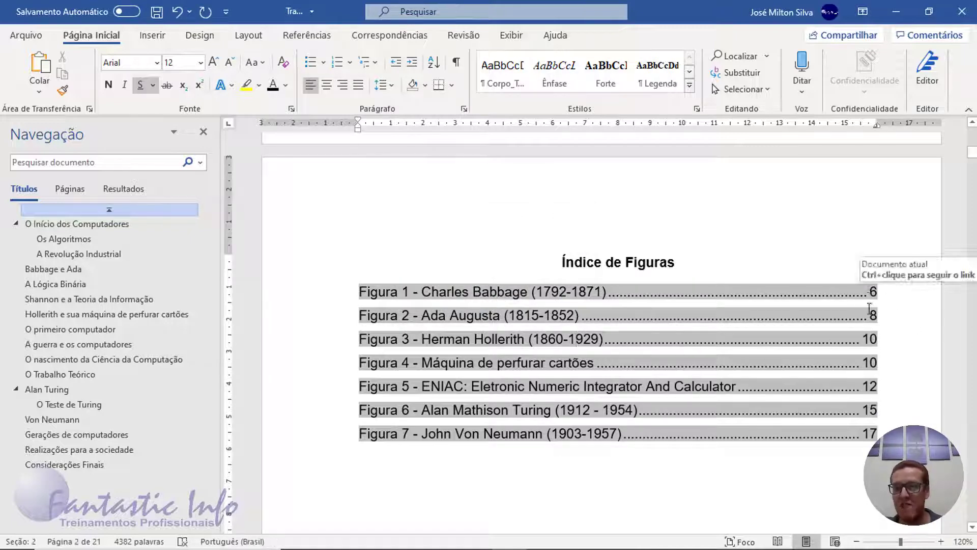
Step: Update only the page numbers of the Sumário table of contents
{"action": "scroll", "coordinate": [677, 457], "scroll_direction": "down", "scroll_amount": 10}
{"action": "scroll", "coordinate": [677, 457], "scroll_direction": "down", "scroll_amount": 12}
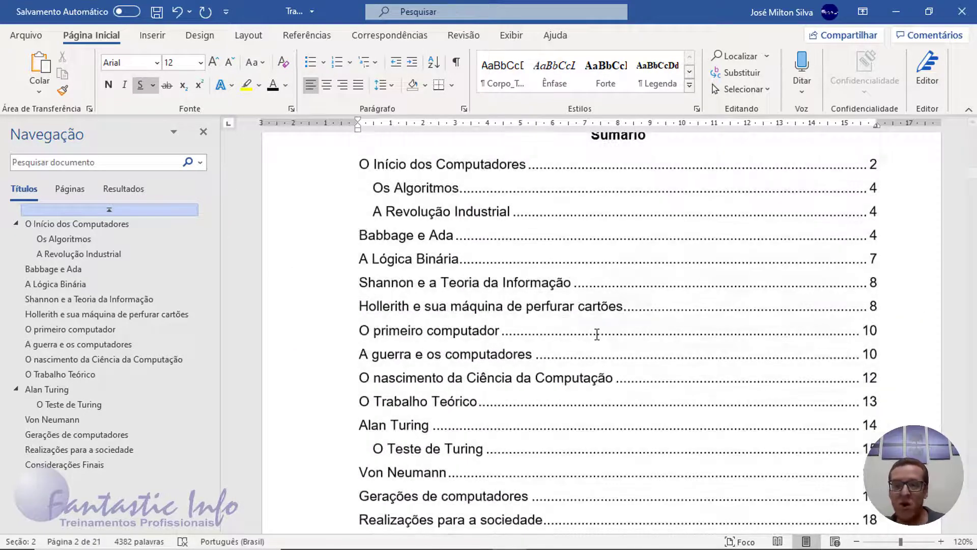
{"action": "right_click", "coordinate": [597, 334]}
{"action": "left_click", "coordinate": [657, 435]}
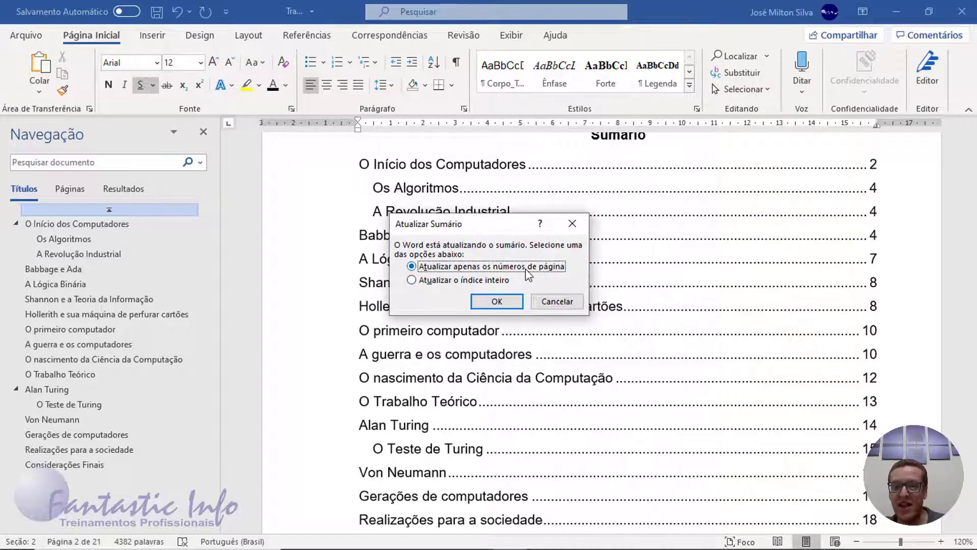
{"action": "left_click", "coordinate": [496, 301]}
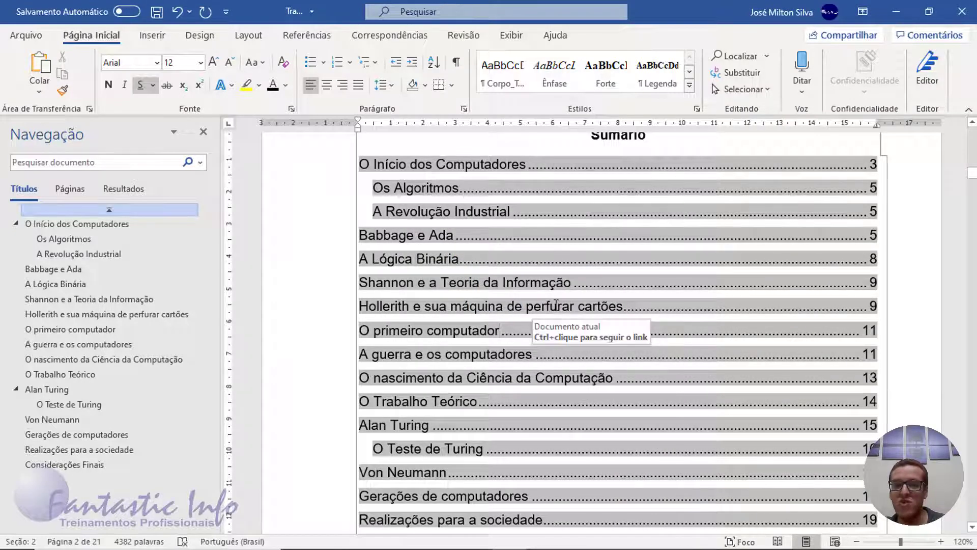
Step: Examine the page numbers in the Sumário and Índice de Figuras, then the numbering and footnotes on the first content page
{"action": "scroll", "coordinate": [542, 348], "scroll_direction": "down", "scroll_amount": 3}
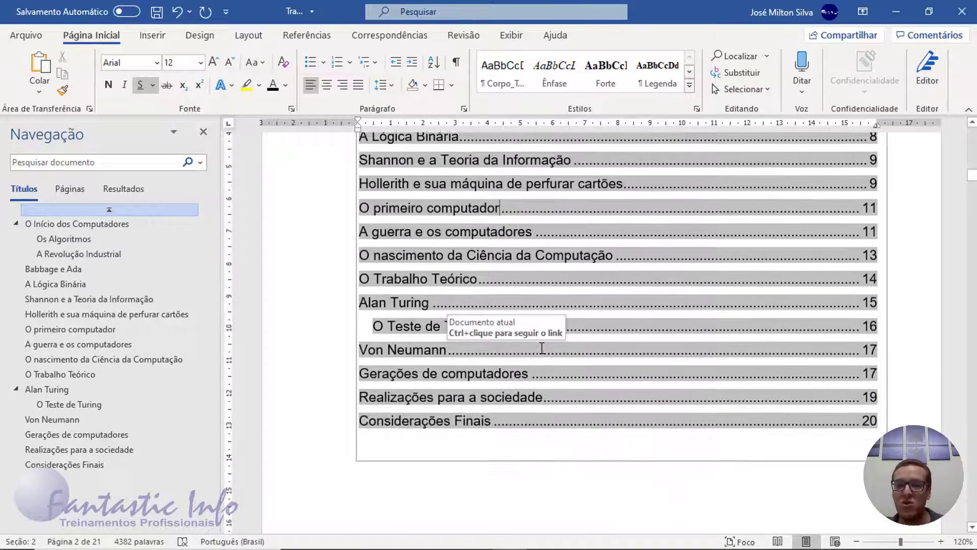
{"action": "scroll", "coordinate": [542, 348], "scroll_direction": "up", "scroll_amount": 4}
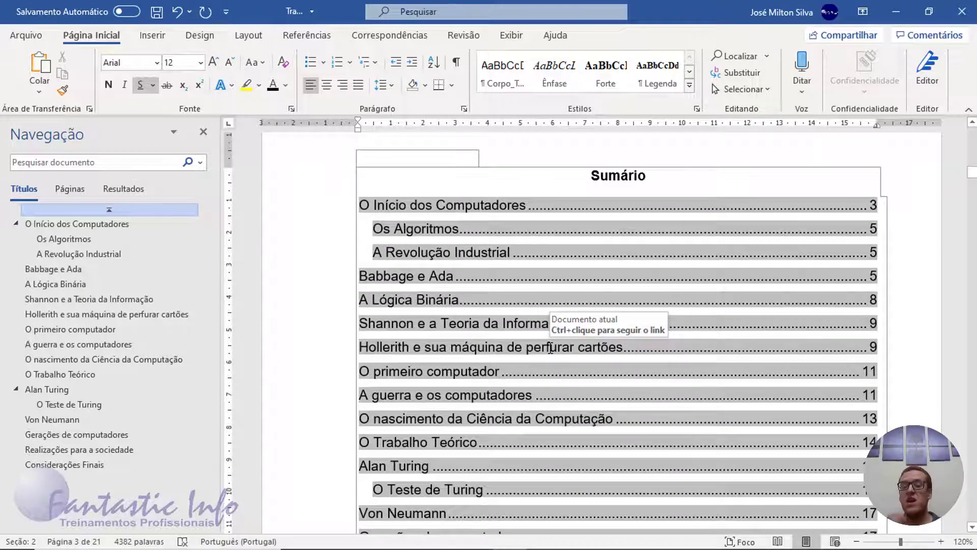
{"action": "scroll", "coordinate": [916, 312], "scroll_direction": "up", "scroll_amount": 10}
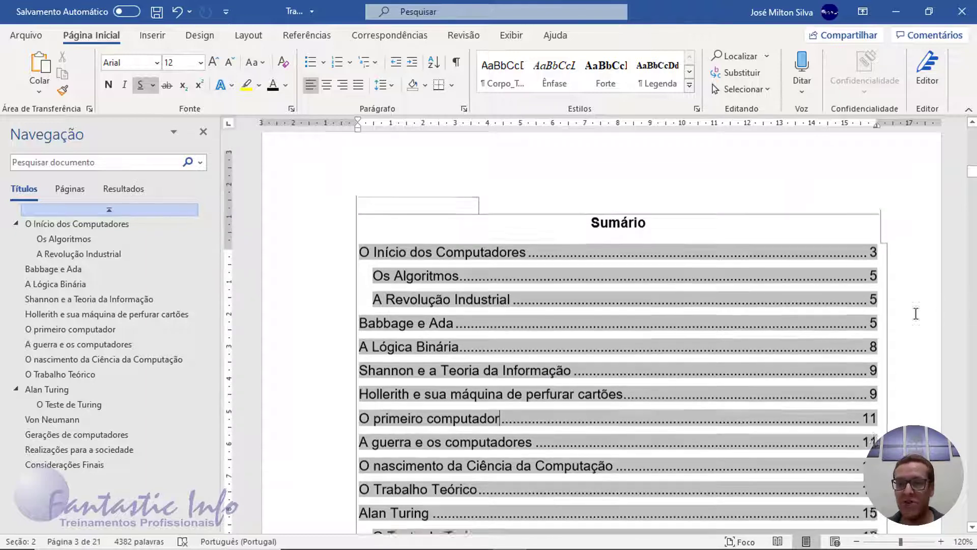
{"action": "scroll", "coordinate": [798, 349], "scroll_direction": "up", "scroll_amount": 15}
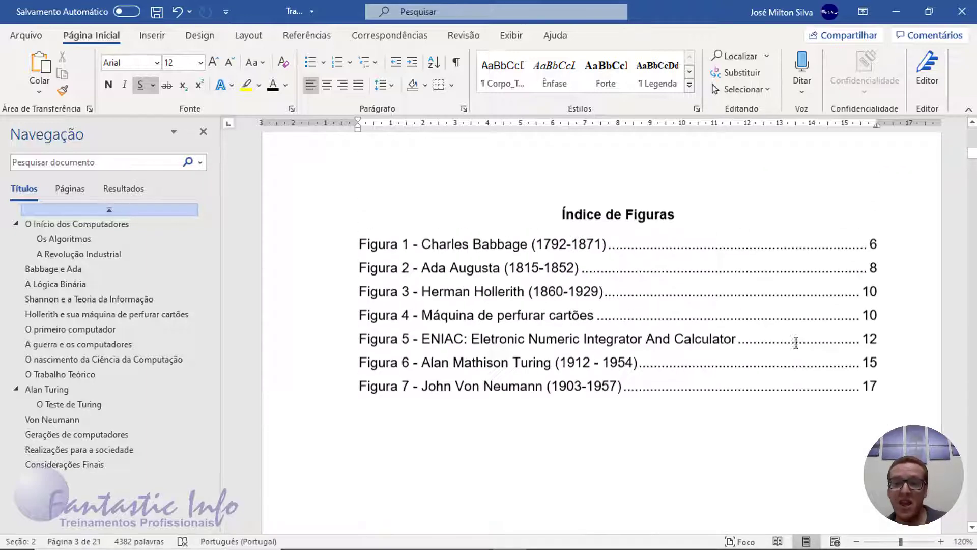
{"action": "scroll", "coordinate": [796, 342], "scroll_direction": "up", "scroll_amount": 8}
{"action": "scroll", "coordinate": [797, 343], "scroll_direction": "down", "scroll_amount": 20}
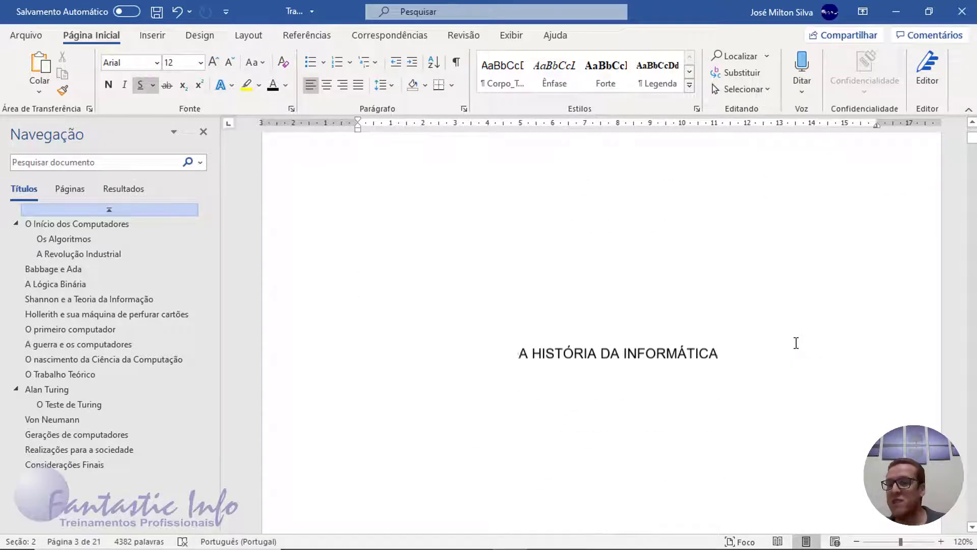
{"action": "scroll", "coordinate": [794, 342], "scroll_direction": "down", "scroll_amount": 15}
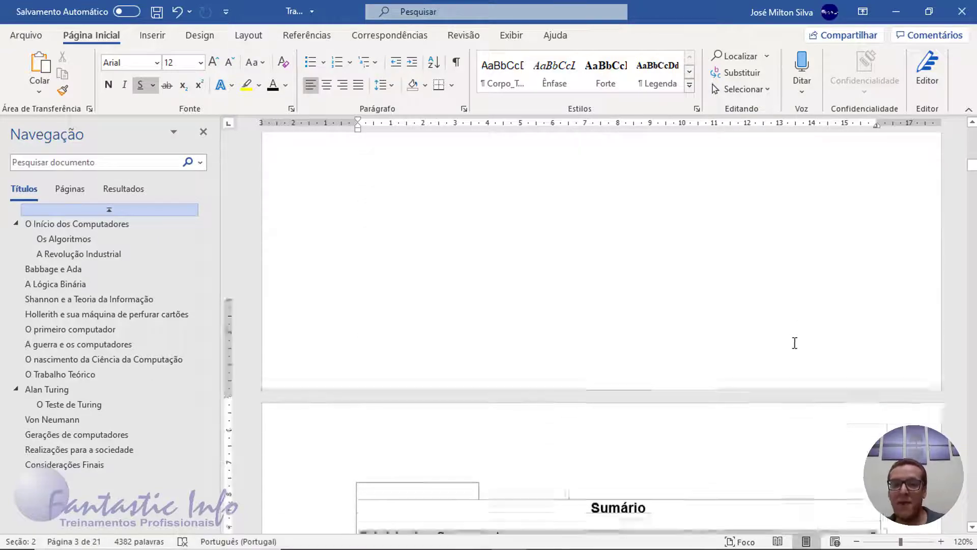
{"action": "scroll", "coordinate": [796, 343], "scroll_direction": "down", "scroll_amount": 5}
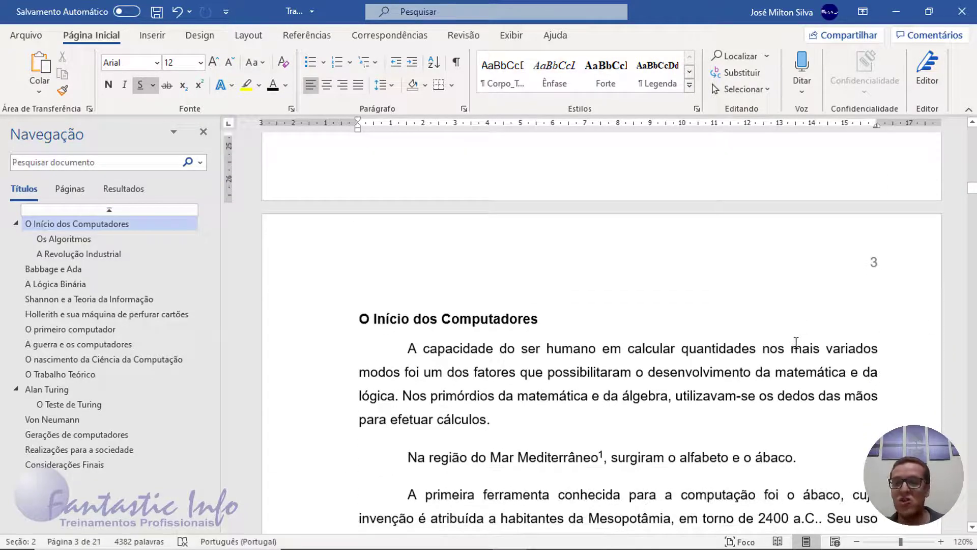
{"action": "scroll", "coordinate": [780, 358], "scroll_direction": "down", "scroll_amount": 8}
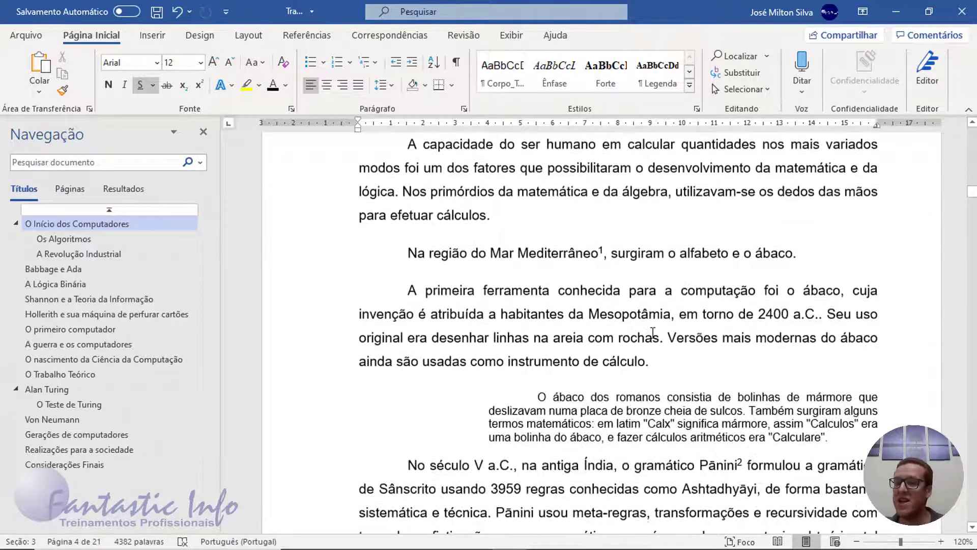
{"action": "scroll", "coordinate": [655, 343], "scroll_direction": "down", "scroll_amount": 8}
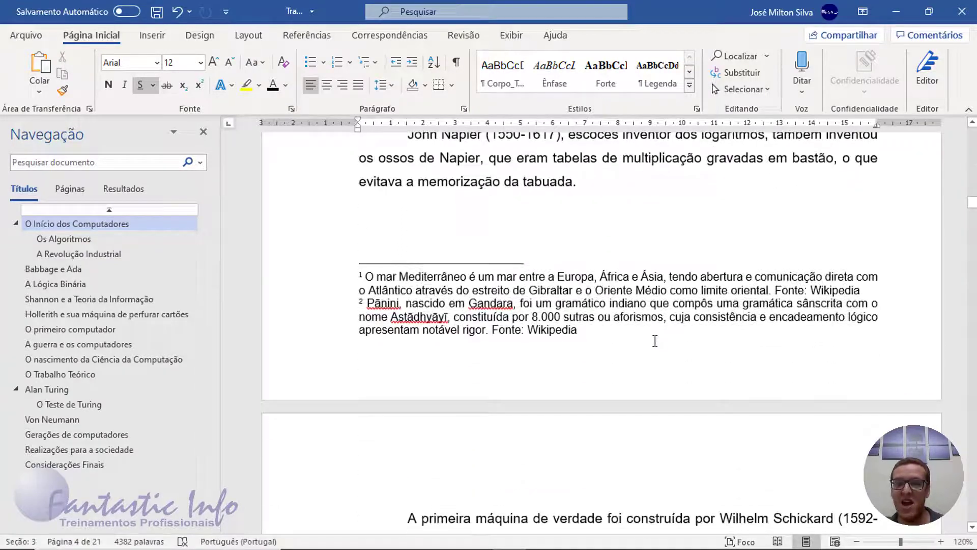
Step: Recheck the Sumário entries from first to last and return to the cover page
{"action": "scroll", "coordinate": [655, 341], "scroll_direction": "up", "scroll_amount": 15}
{"action": "scroll", "coordinate": [655, 334], "scroll_direction": "up", "scroll_amount": 5}
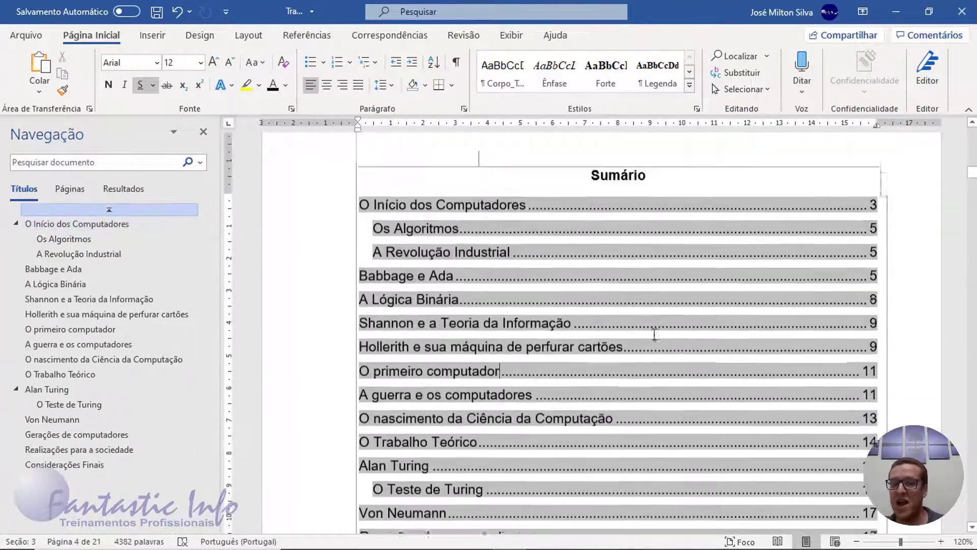
{"action": "left_click", "coordinate": [701, 209]}
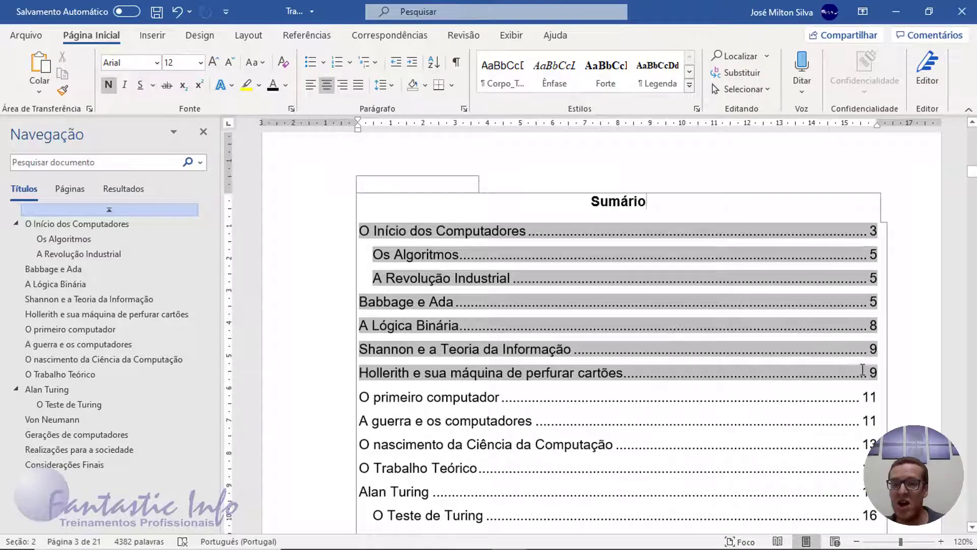
{"action": "scroll", "coordinate": [662, 320], "scroll_direction": "down", "scroll_amount": 5}
{"action": "left_click", "coordinate": [581, 399]}
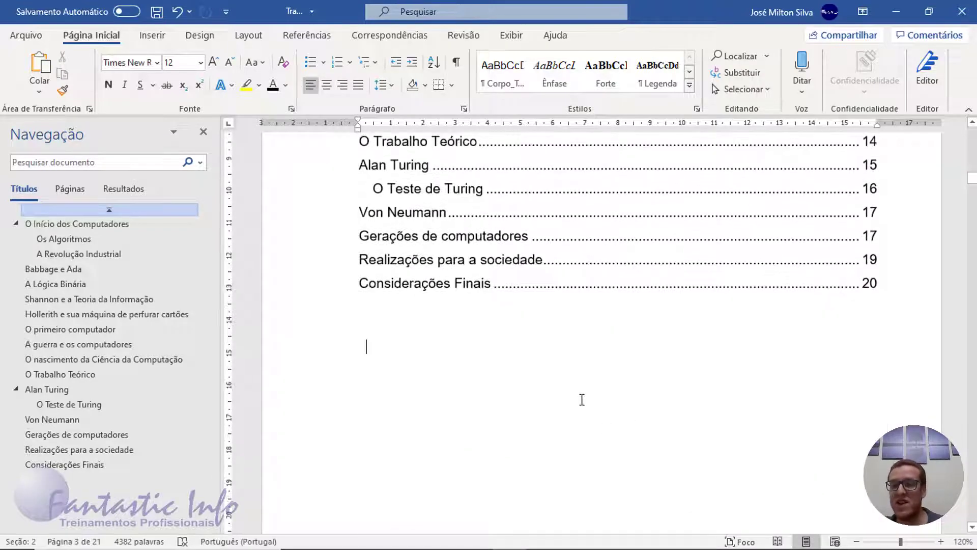
{"action": "scroll", "coordinate": [657, 497], "scroll_direction": "up", "scroll_amount": 5}
{"action": "scroll", "coordinate": [645, 443], "scroll_direction": "down", "scroll_amount": 2}
{"action": "scroll", "coordinate": [645, 443], "scroll_direction": "up", "scroll_amount": 10}
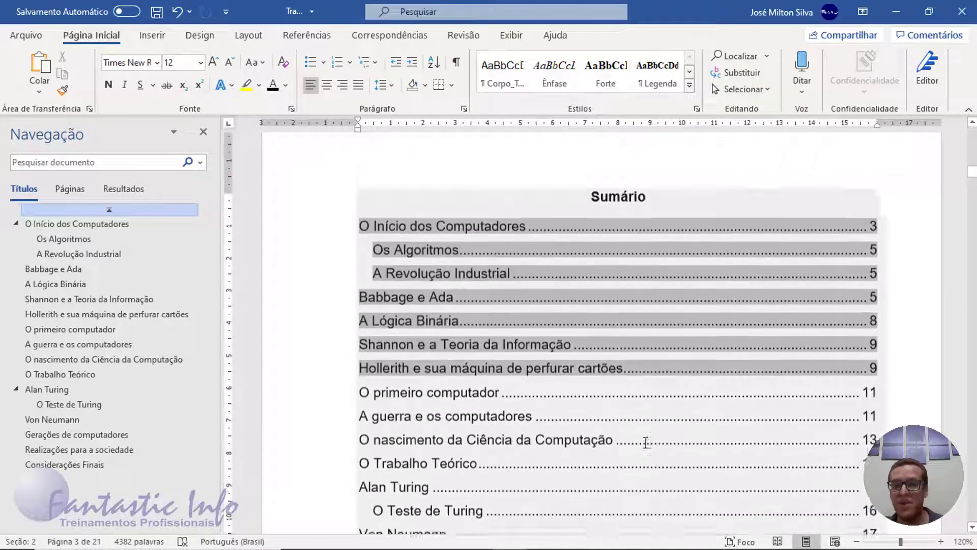
{"action": "scroll", "coordinate": [644, 444], "scroll_direction": "up", "scroll_amount": 15}
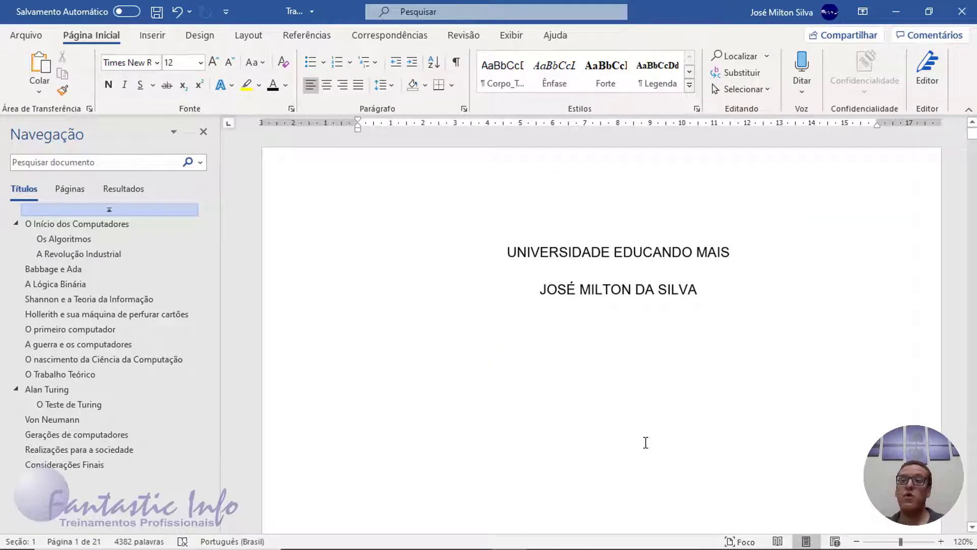
Step: Save the document and start exporting it as a PDF/XPS file
{"action": "left_click", "coordinate": [157, 11]}
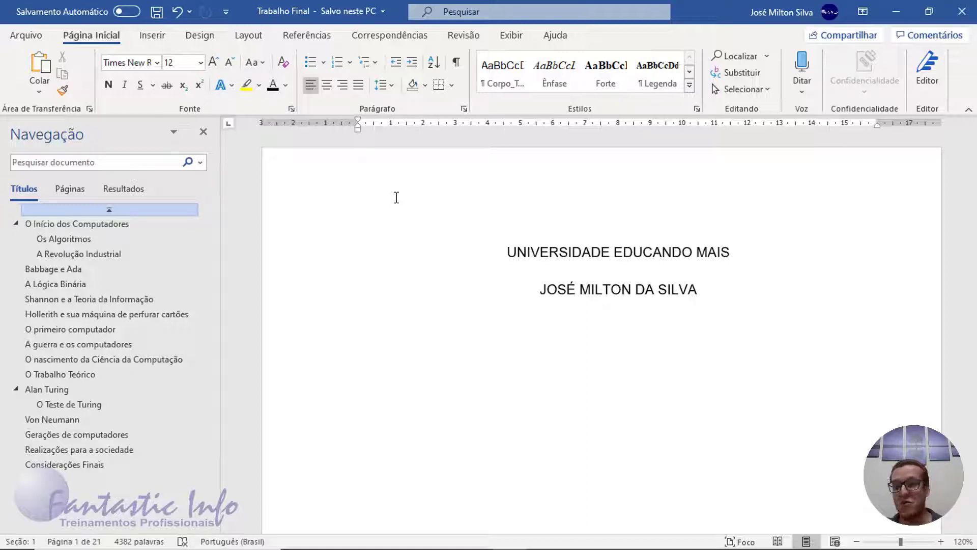
{"action": "scroll", "coordinate": [430, 239], "scroll_direction": "down", "scroll_amount": 1}
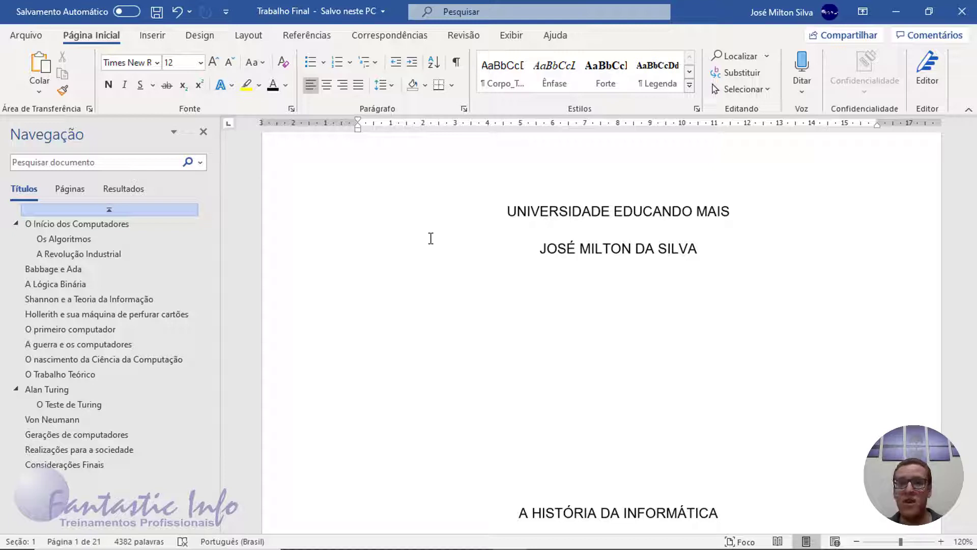
{"action": "left_click", "coordinate": [29, 40]}
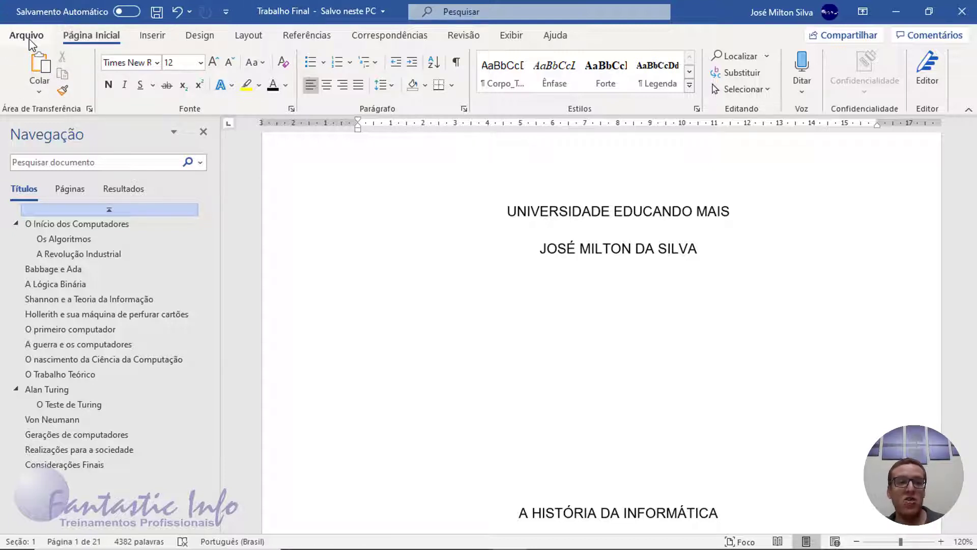
{"action": "key", "text": "ctrl"}
{"action": "key", "text": "ctrl"}
{"action": "key", "text": "ctrl"}
{"action": "key", "text": "ctrl"}
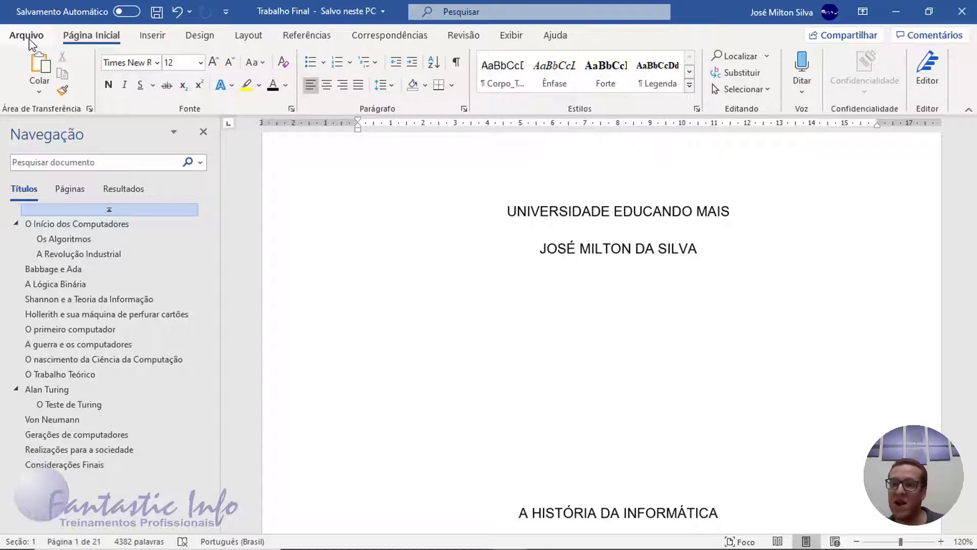
{"action": "left_click", "coordinate": [29, 40]}
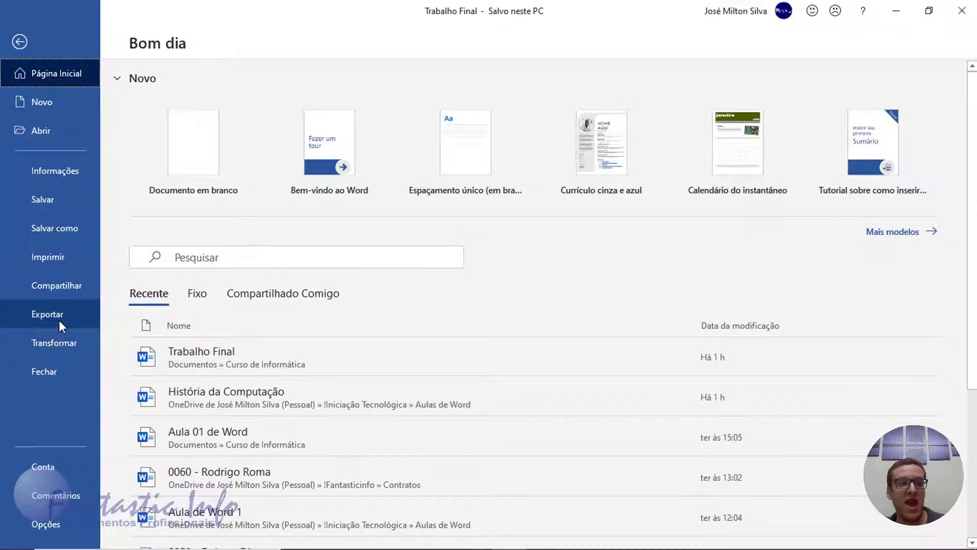
{"action": "key", "text": "ctrl"}
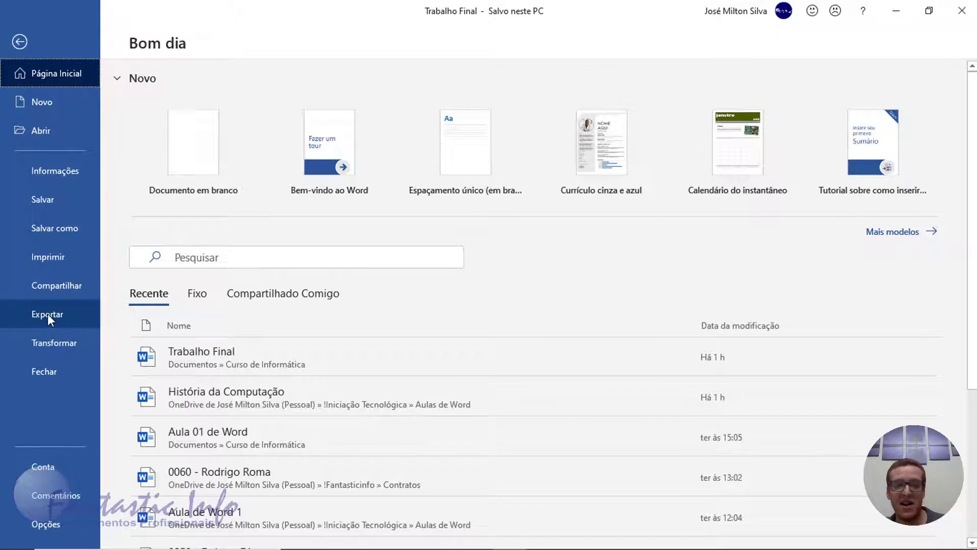
{"action": "left_click", "coordinate": [47, 314]}
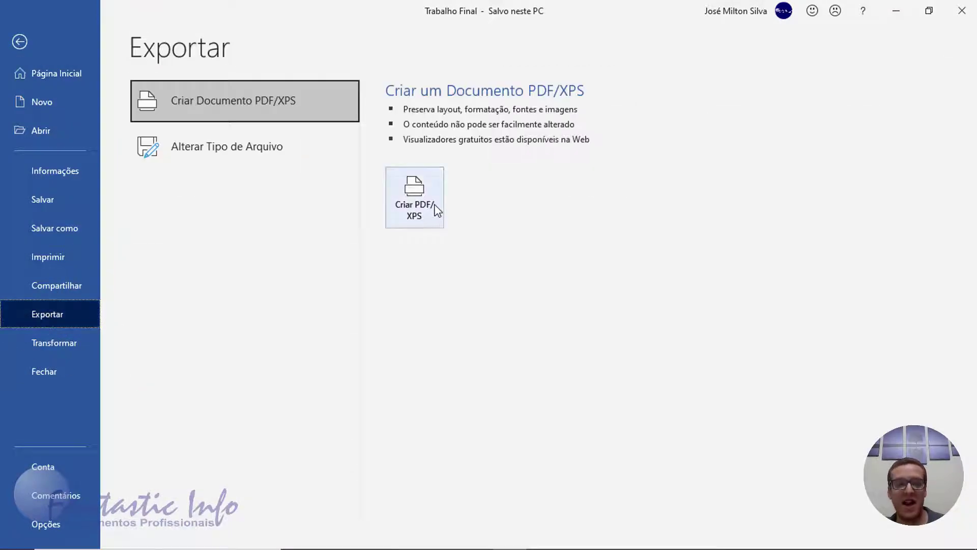
{"action": "key", "text": "ctrl"}
{"action": "key", "text": "ctrl"}
{"action": "key", "text": "ctrl"}
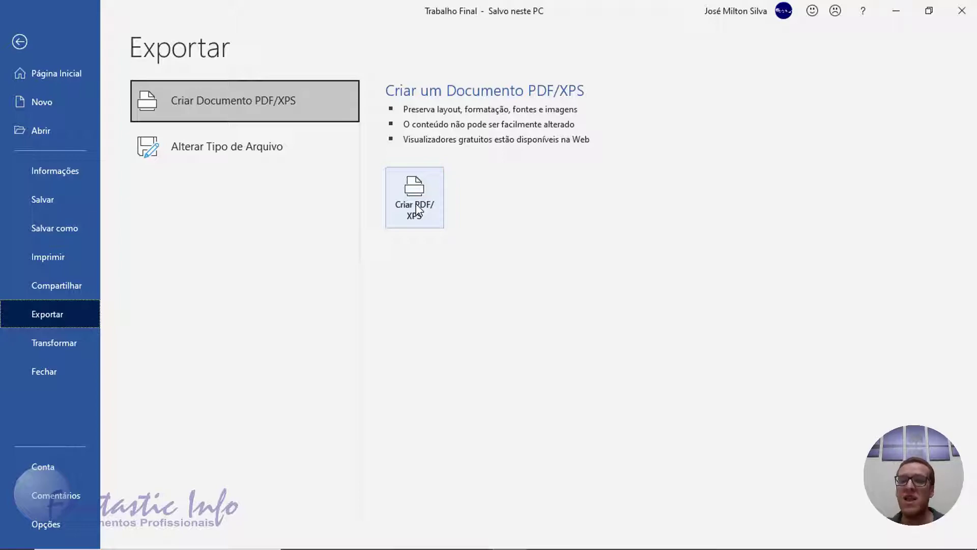
{"action": "key", "text": "ctrl"}
{"action": "key", "text": "ctrl"}
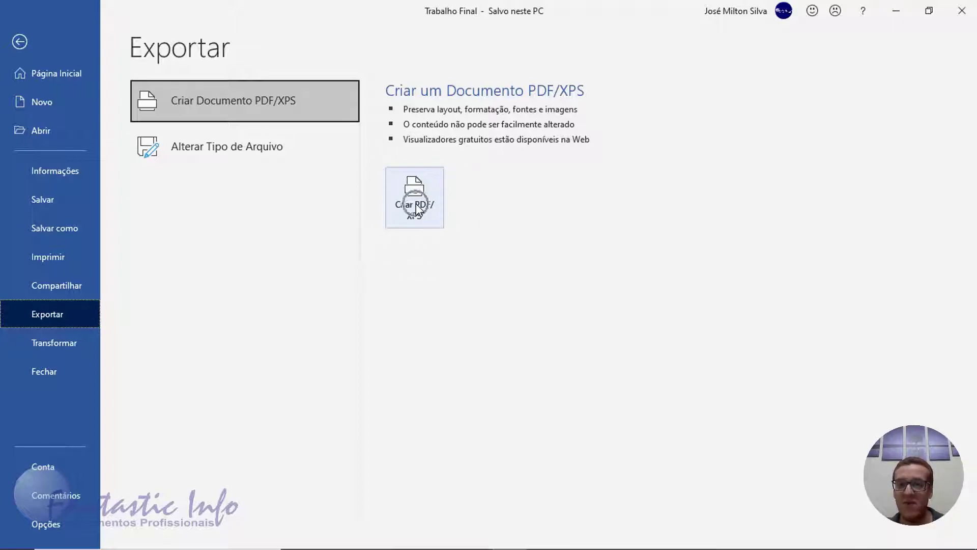
{"action": "left_click", "coordinate": [416, 204]}
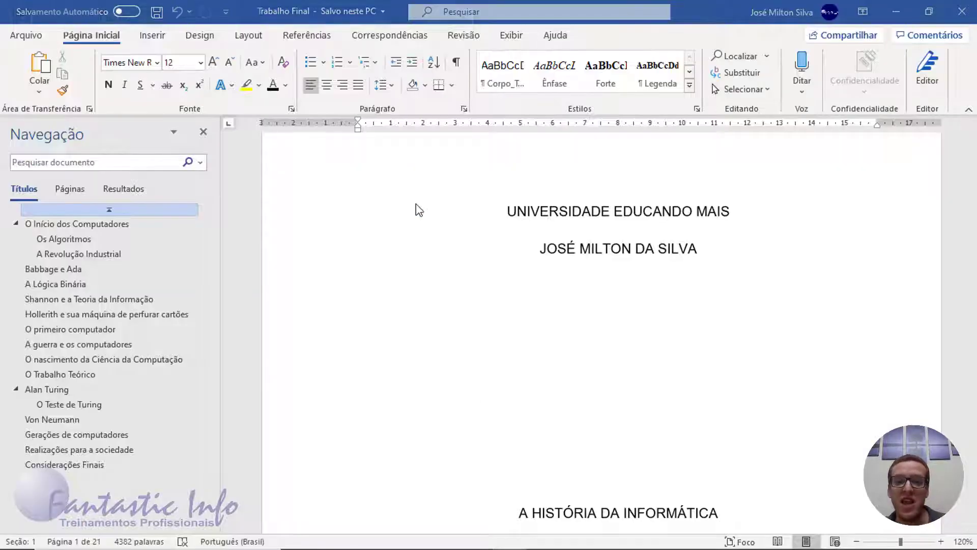
Step: Publish the document as a PDF named "Trabalho Final Conclusão" in the Curso de Informática folder
{"action": "left_click_drag", "start_coordinate": [283, 11], "coordinate": [574, 65]}
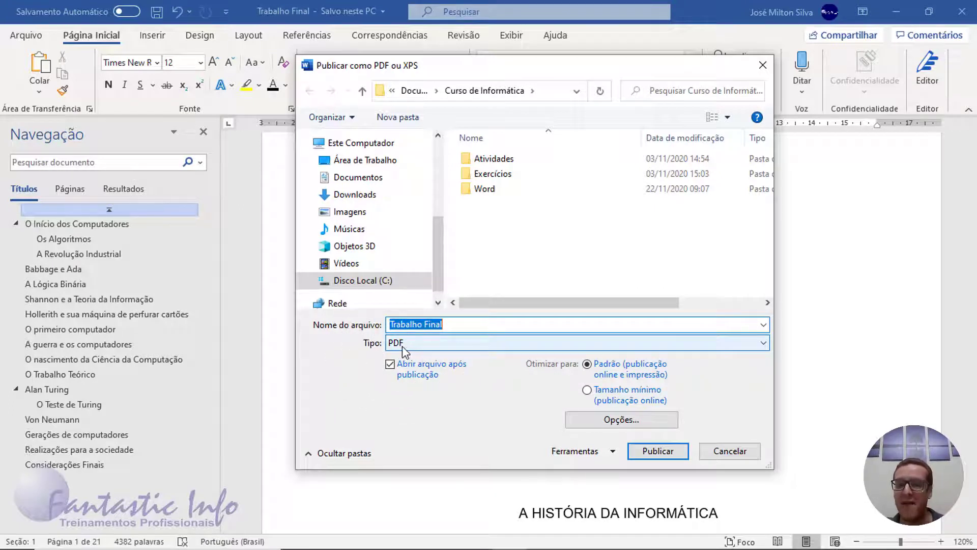
{"action": "left_click", "coordinate": [459, 326]}
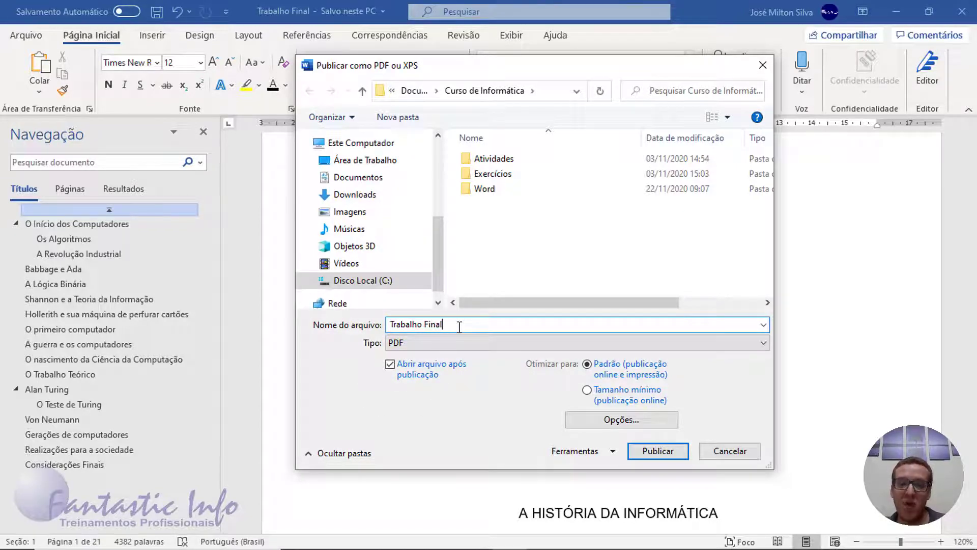
{"action": "type", "text": "Co"}
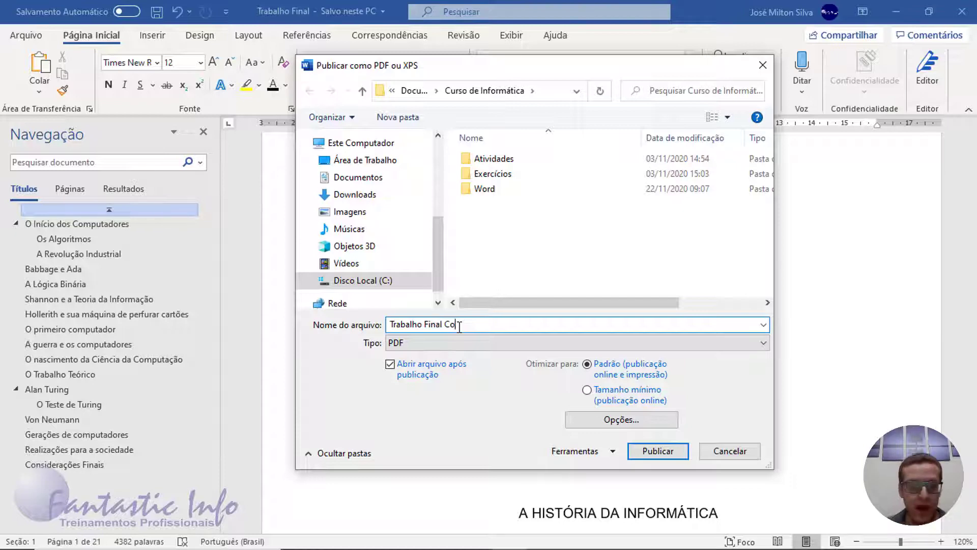
{"action": "type", "text": "nclusão"}
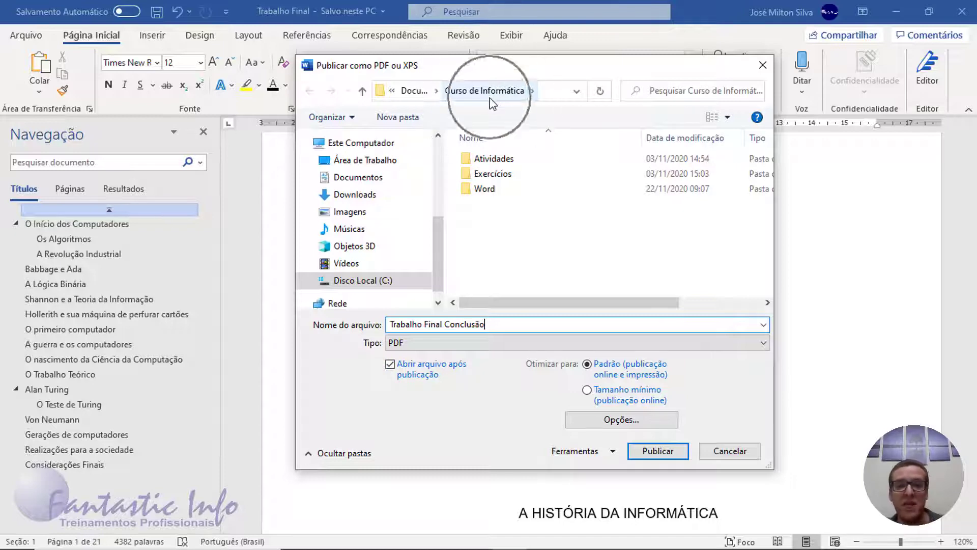
{"action": "left_click", "coordinate": [660, 453]}
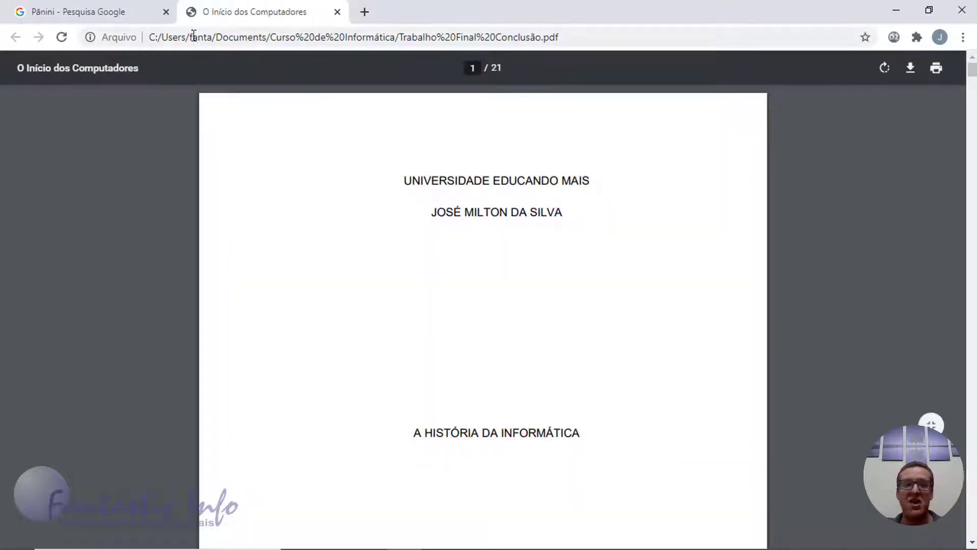
Step: Close the Pānini search page in the browser and review the exported PDF from the cover to the Charles Babbage figure
{"action": "left_click", "coordinate": [167, 12]}
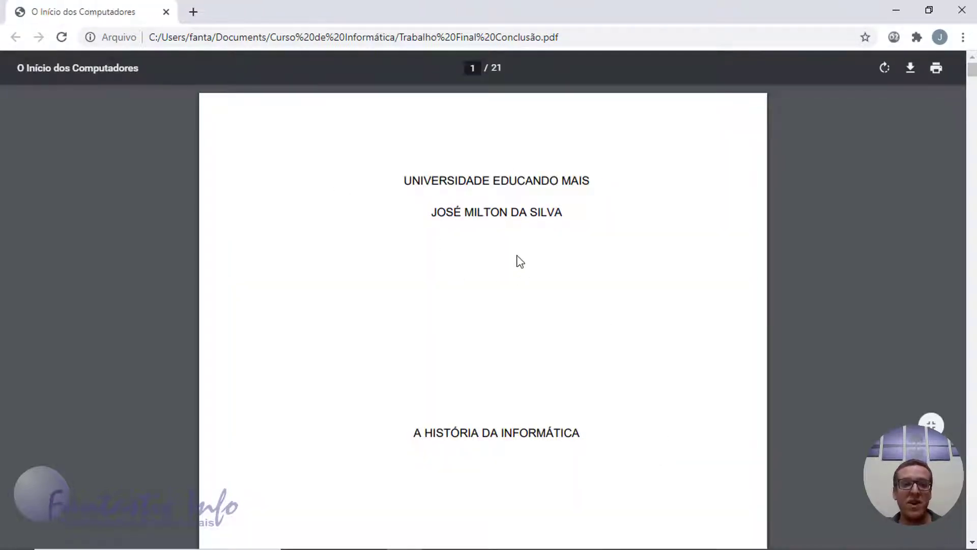
{"action": "scroll", "coordinate": [517, 246], "scroll_direction": "down", "scroll_amount": 10}
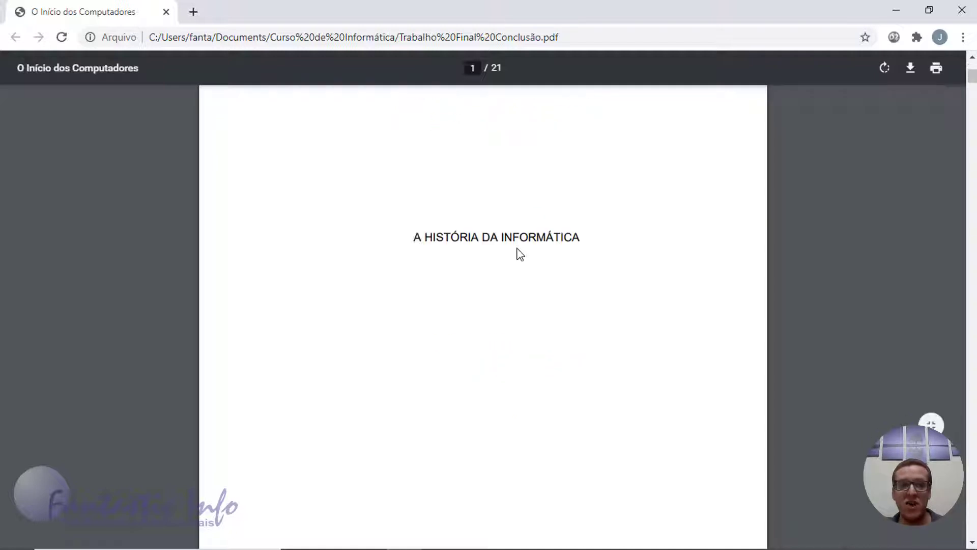
{"action": "scroll", "coordinate": [519, 249], "scroll_direction": "down", "scroll_amount": 20}
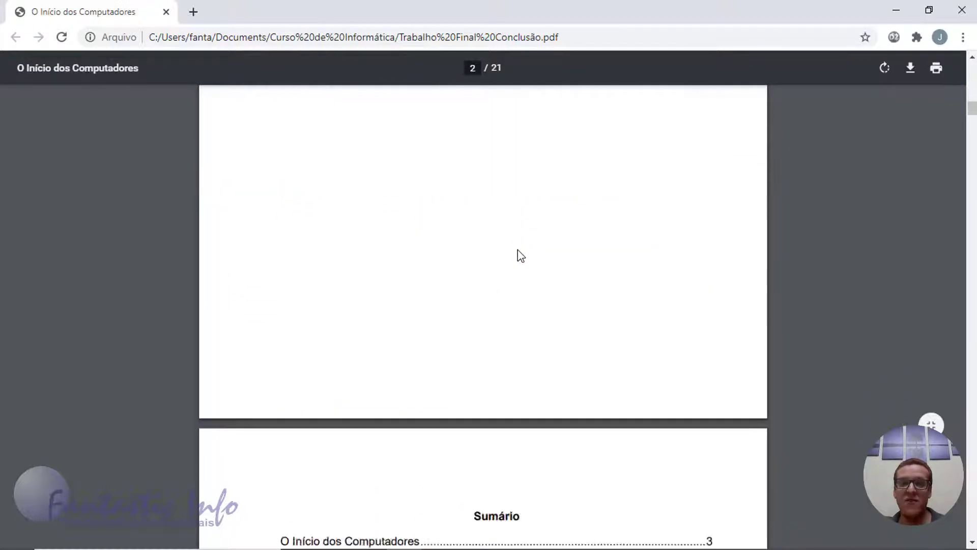
{"action": "scroll", "coordinate": [514, 269], "scroll_direction": "down", "scroll_amount": 20}
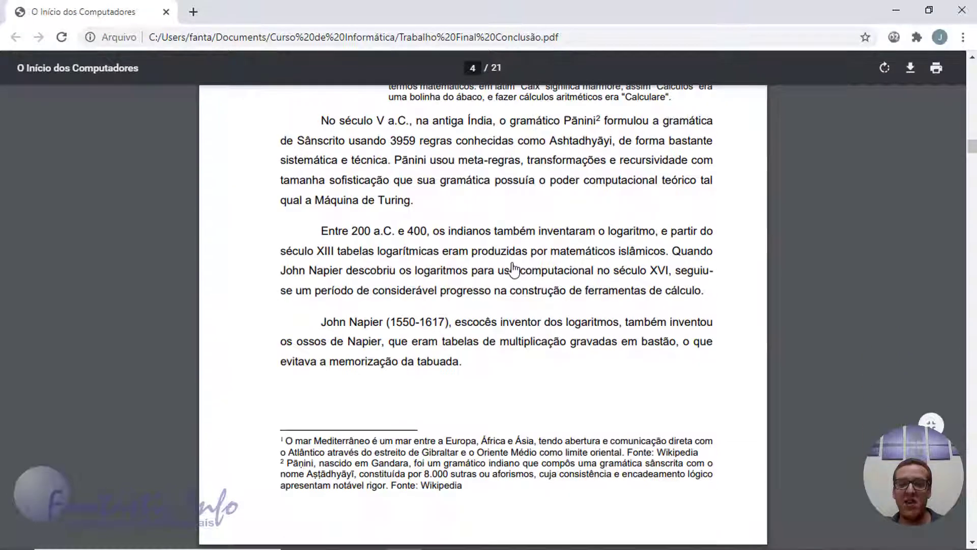
{"action": "scroll", "coordinate": [515, 264], "scroll_direction": "down", "scroll_amount": 20}
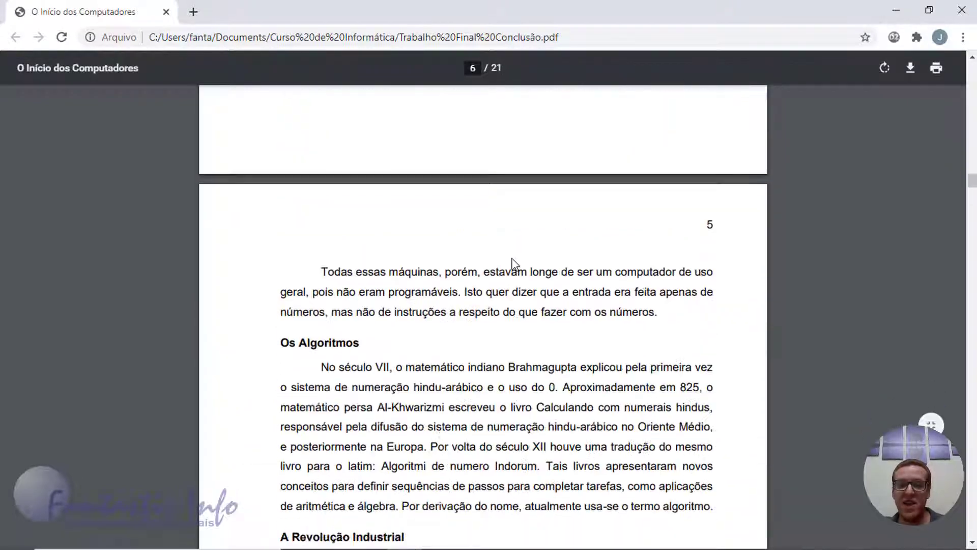
{"action": "scroll", "coordinate": [514, 264], "scroll_direction": "down", "scroll_amount": 20}
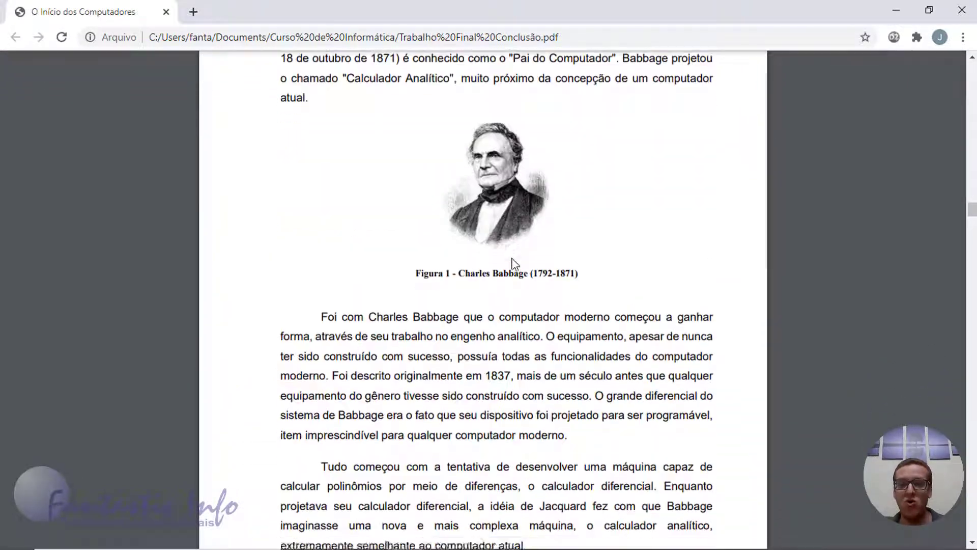
Step: Examine the PDF pages down to the Herman Hollerith figure and return to the Sumário
{"action": "scroll", "coordinate": [514, 264], "scroll_direction": "down", "scroll_amount": 20}
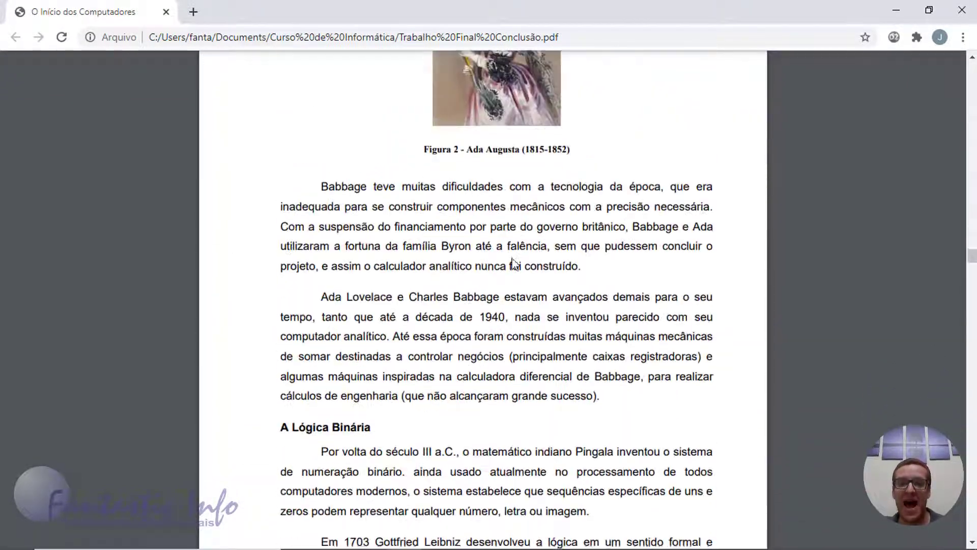
{"action": "scroll", "coordinate": [513, 262], "scroll_direction": "down", "scroll_amount": 20}
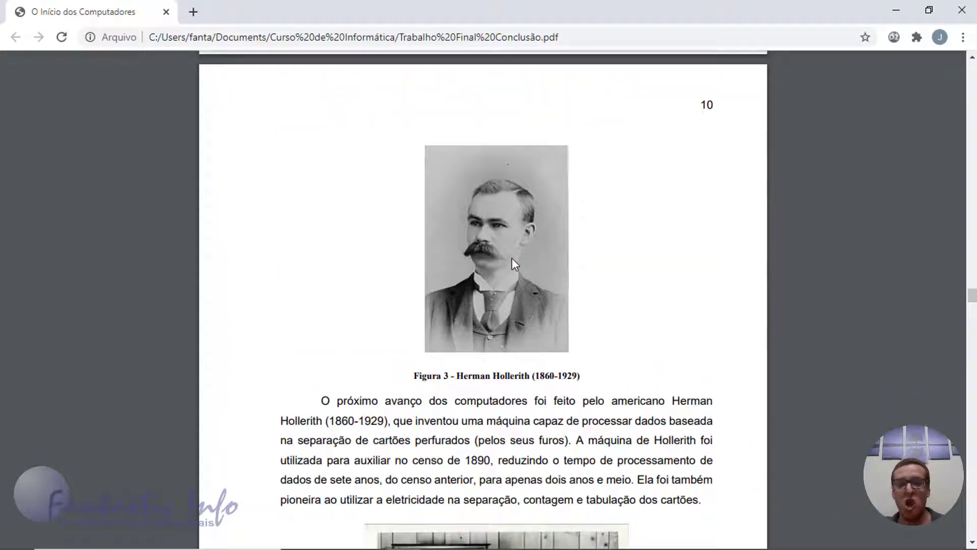
{"action": "scroll", "coordinate": [513, 262], "scroll_direction": "up", "scroll_amount": 7}
{"action": "scroll", "coordinate": [513, 262], "scroll_direction": "up", "scroll_amount": 20}
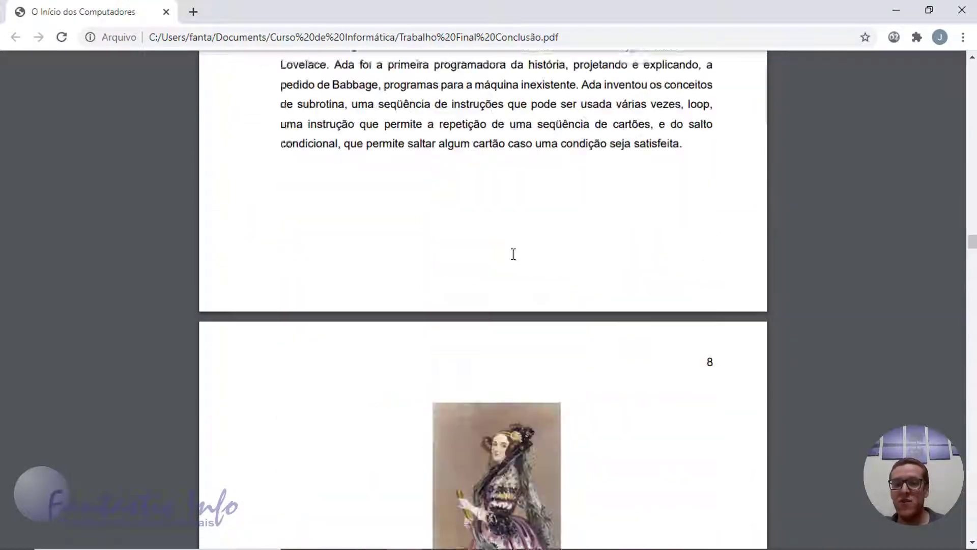
{"action": "scroll", "coordinate": [513, 252], "scroll_direction": "up", "scroll_amount": 20}
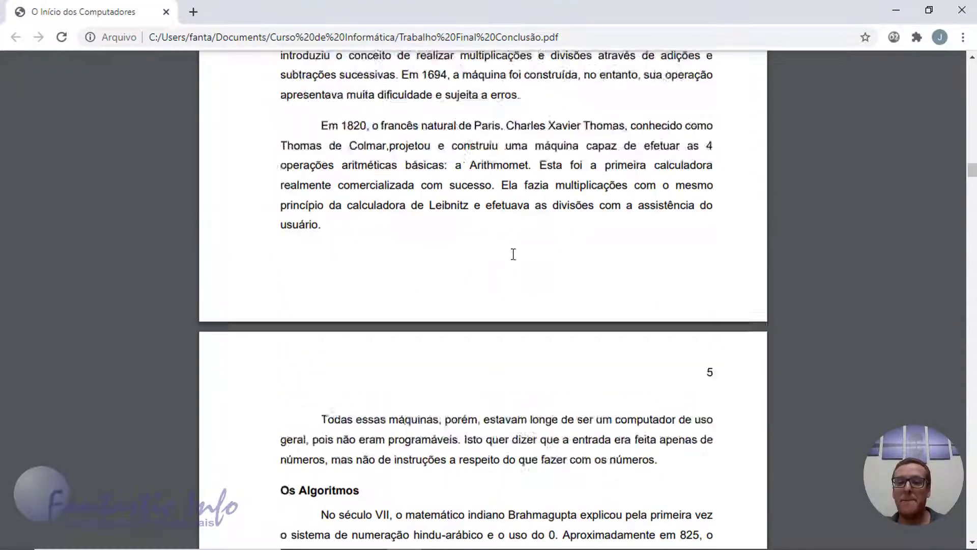
{"action": "scroll", "coordinate": [513, 253], "scroll_direction": "up", "scroll_amount": 20}
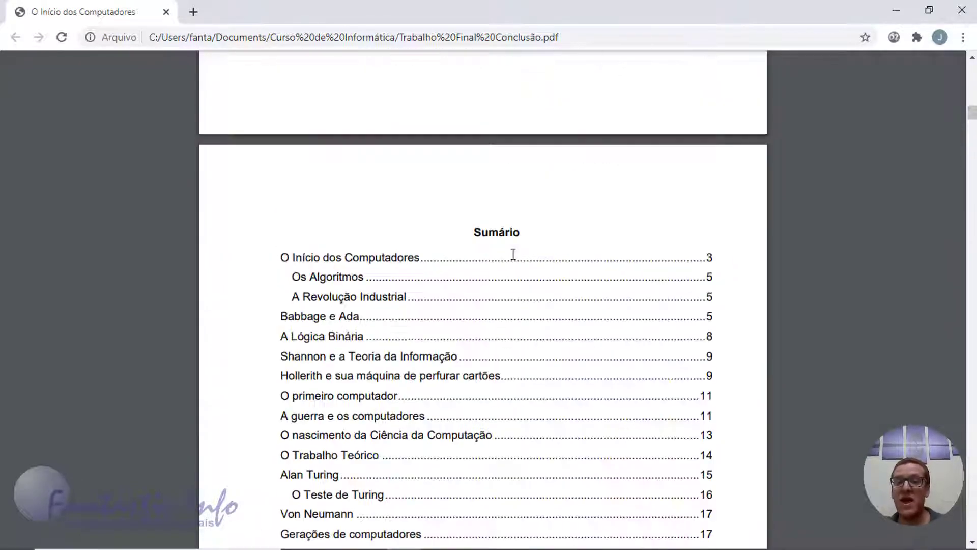
Step: Follow the Índice de Figuras link for Figura 4 - Máquina de perfurar cartões and view the figure
{"action": "scroll", "coordinate": [513, 253], "scroll_direction": "up", "scroll_amount": 16}
{"action": "scroll", "coordinate": [490, 402], "scroll_direction": "down", "scroll_amount": 7}
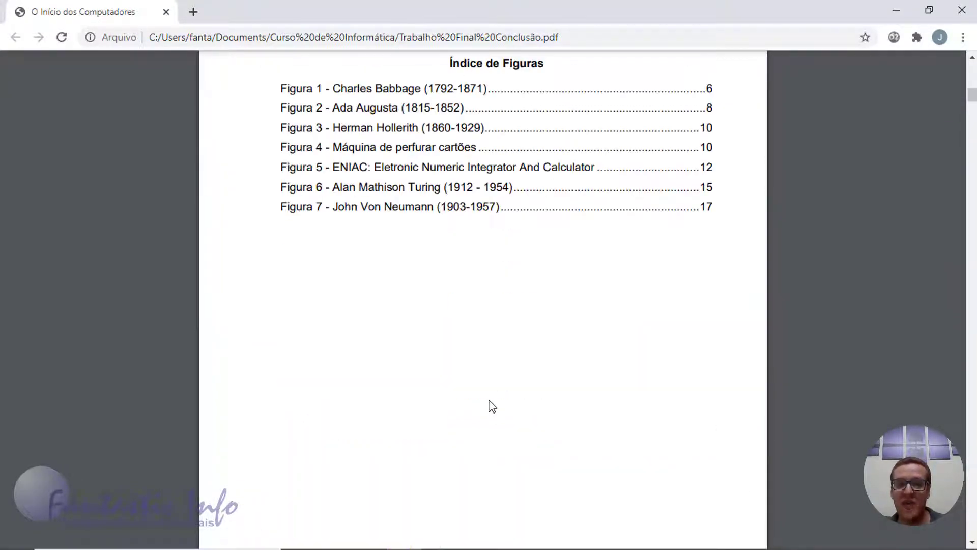
{"action": "scroll", "coordinate": [465, 334], "scroll_direction": "up", "scroll_amount": 1}
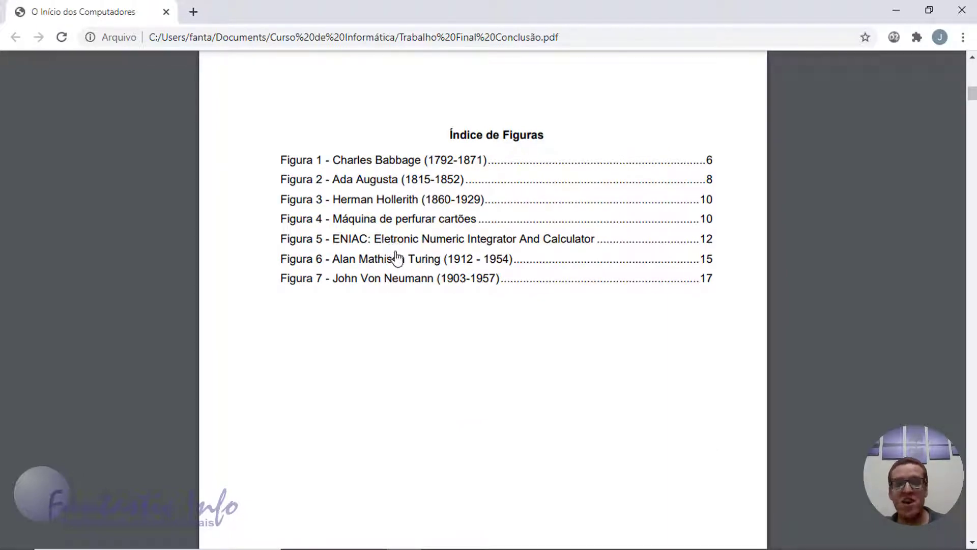
{"action": "left_click", "coordinate": [442, 224]}
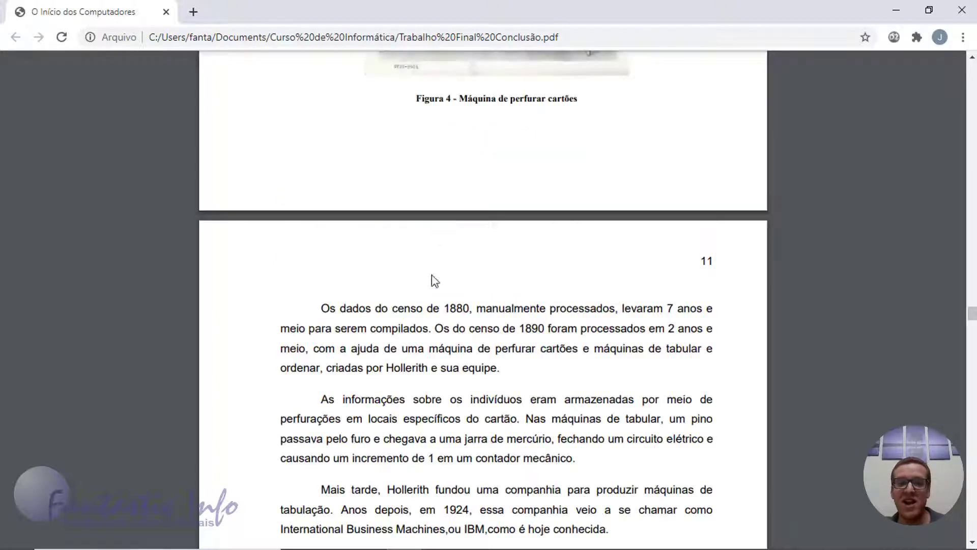
{"action": "scroll", "coordinate": [469, 309], "scroll_direction": "up", "scroll_amount": 5}
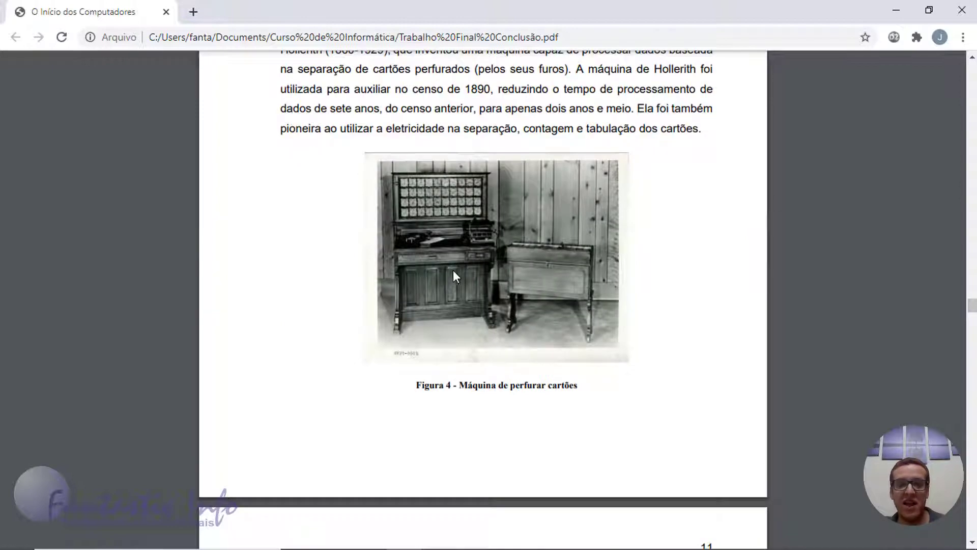
Step: Follow the Sumário link to the section "A guerra e os computadores" and return to the cover page
{"action": "left_click_drag", "start_coordinate": [972, 310], "coordinate": [969, 117]}
{"action": "scroll", "coordinate": [392, 261], "scroll_direction": "up", "scroll_amount": 3}
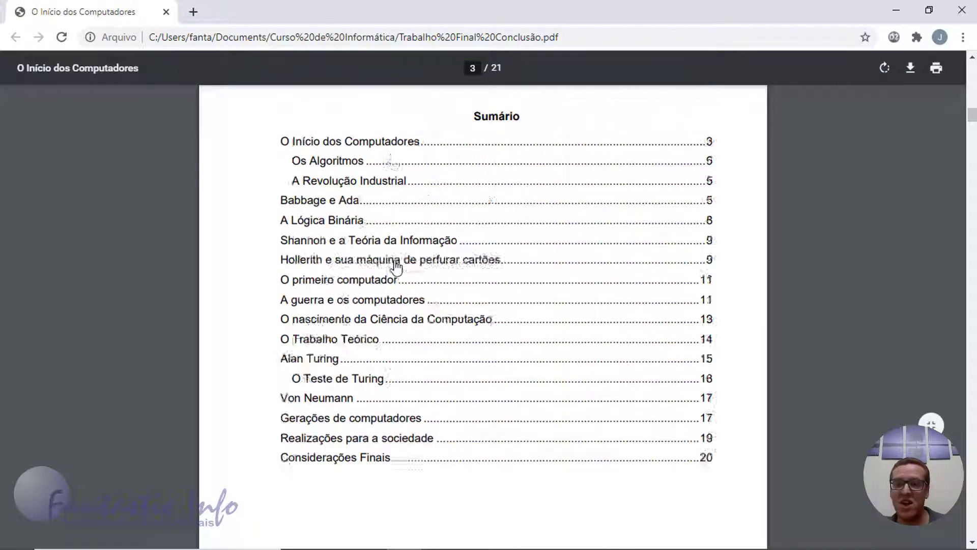
{"action": "scroll", "coordinate": [336, 295], "scroll_direction": "down", "scroll_amount": 1}
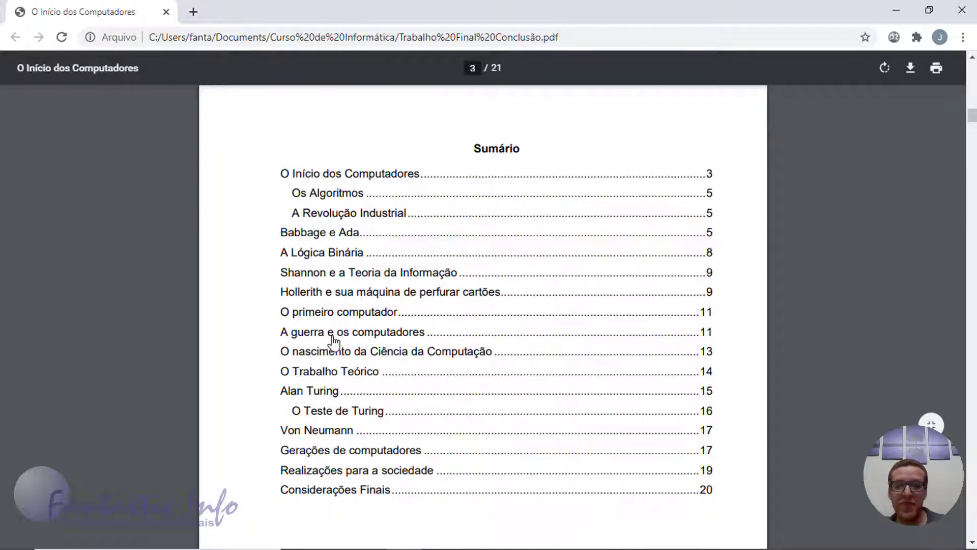
{"action": "left_click", "coordinate": [364, 336]}
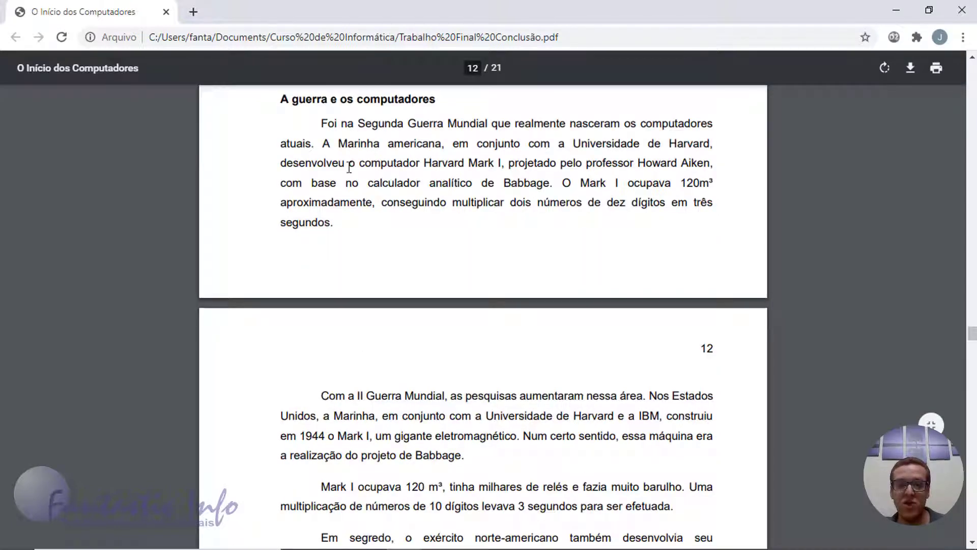
{"action": "left_click_drag", "start_coordinate": [972, 333], "coordinate": [973, 69]}
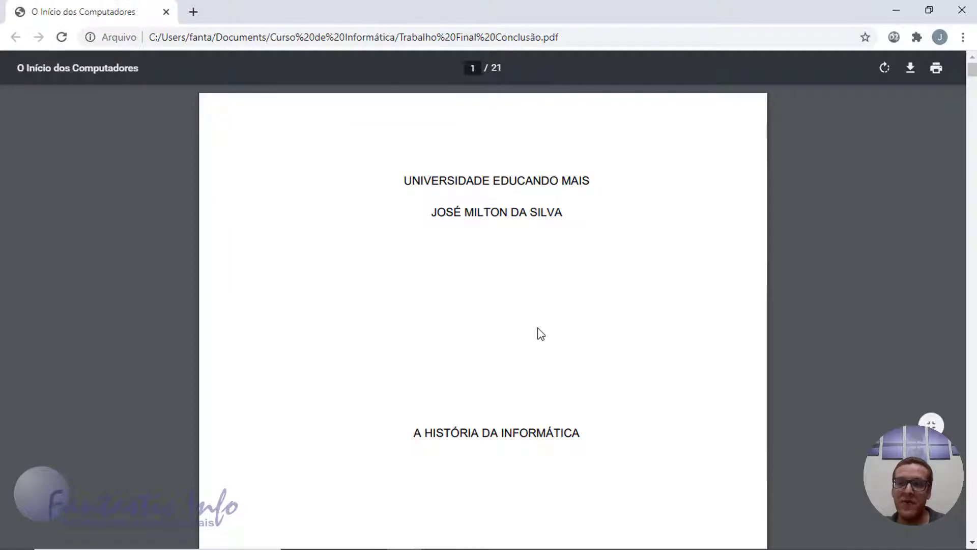